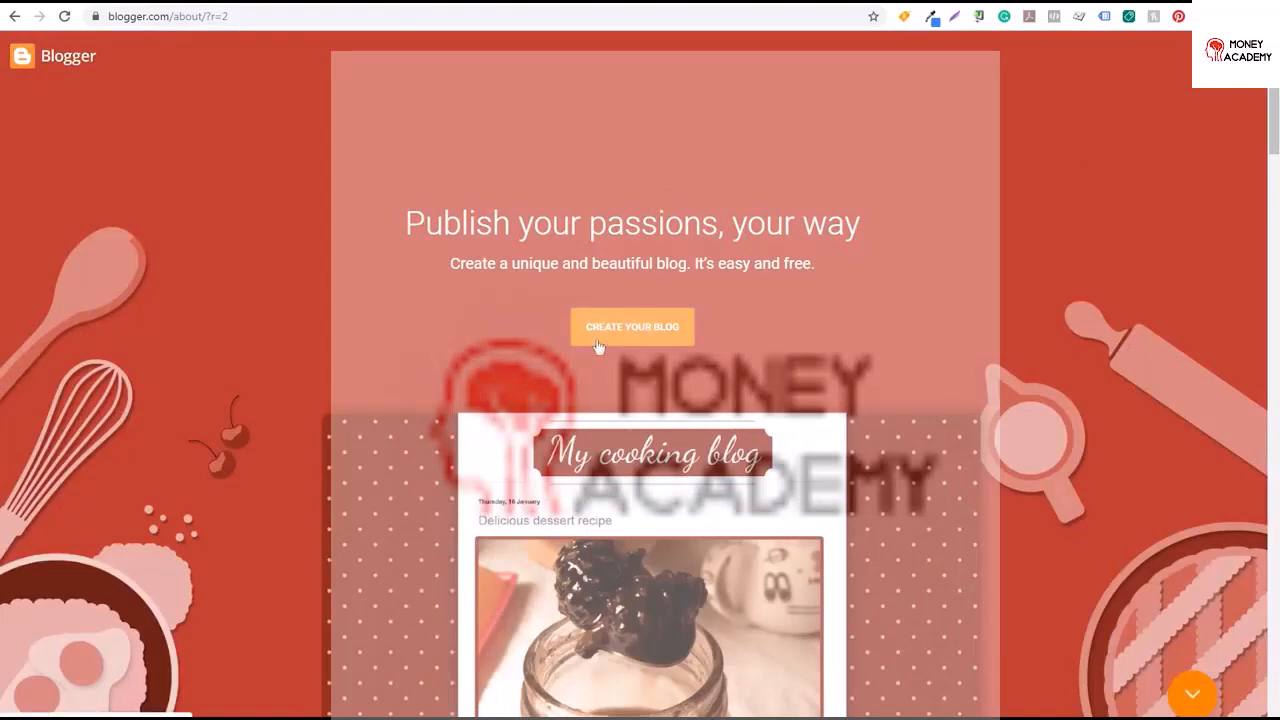
Start creating a blog and confirm the Blogger profile with the display name "Surfside PPC"
left_click(690, 326)
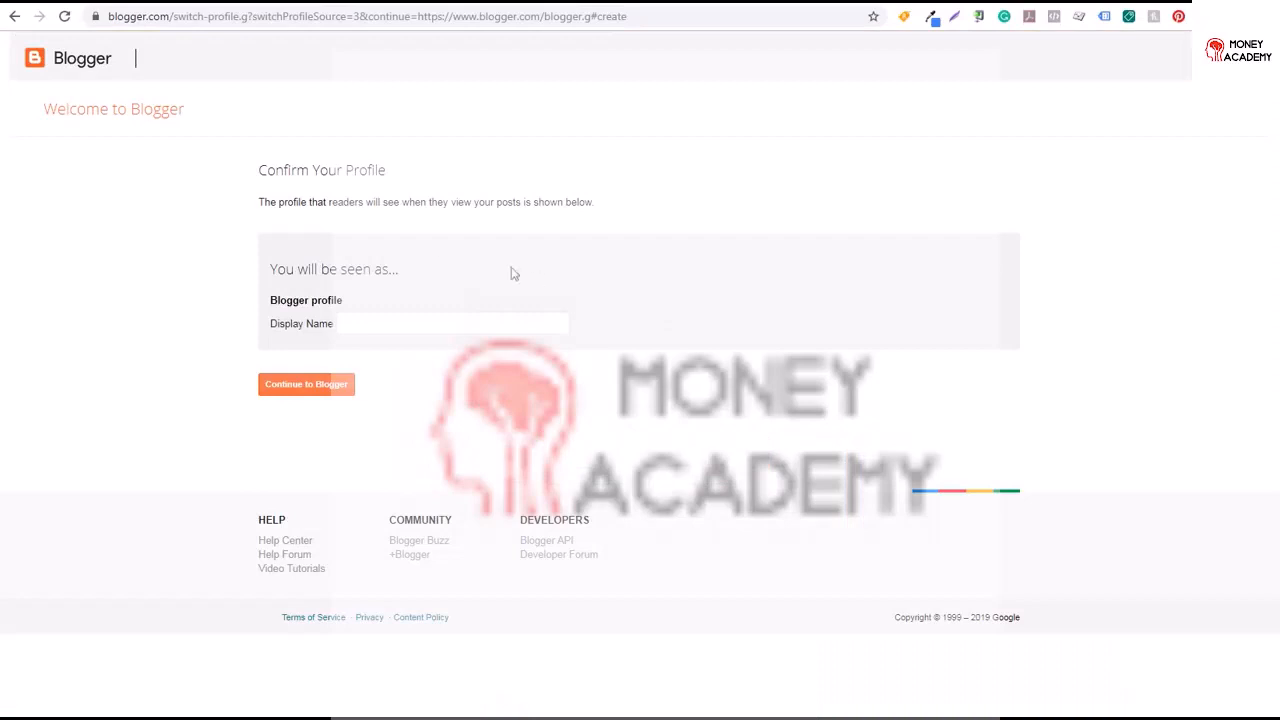
left_click(346, 325)
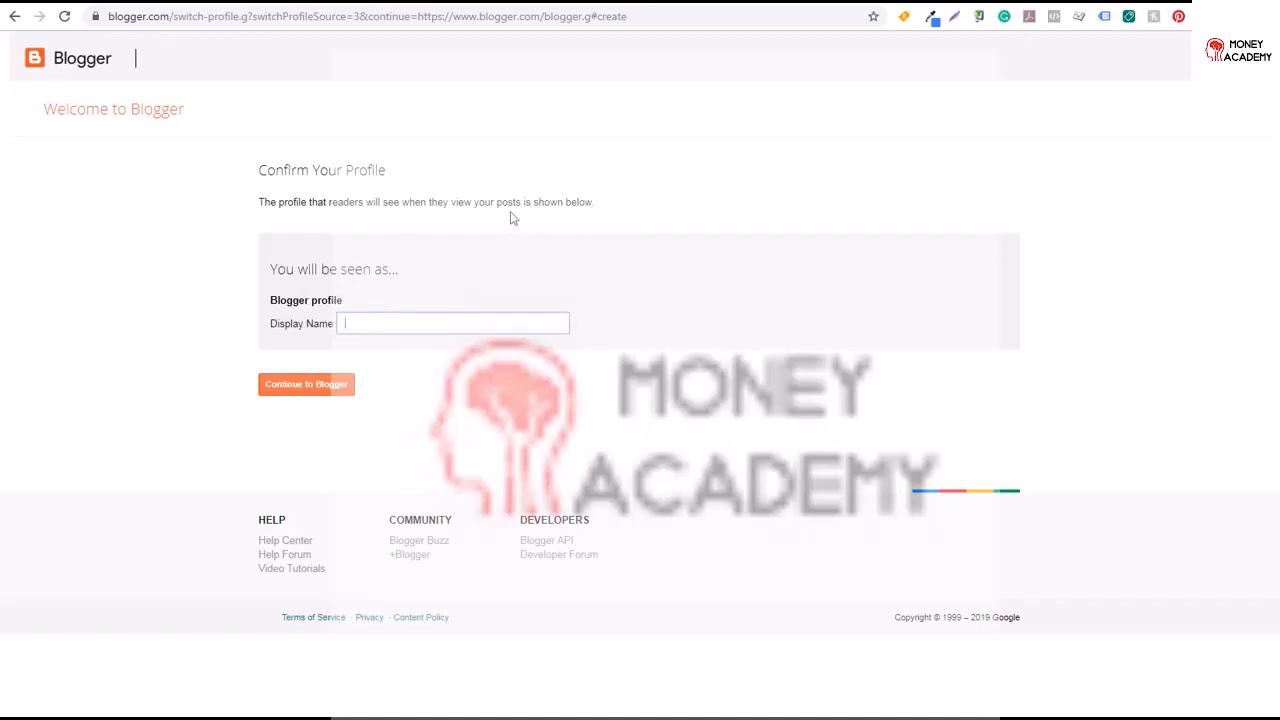
type("Surfside PPC")
left_click(294, 395)
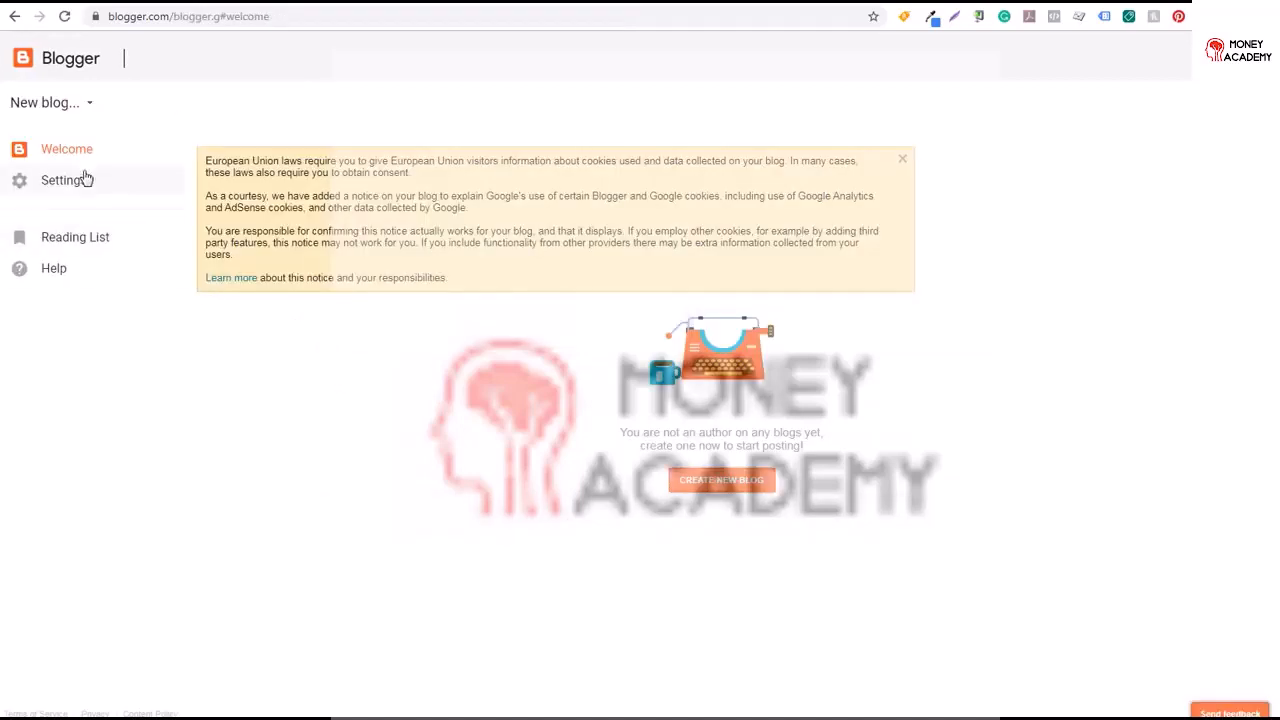
Open the new blog dialog and enter the title "JB Marketing Videos" with the address jbmarketingvideos.blogspot.com
left_click(742, 486)
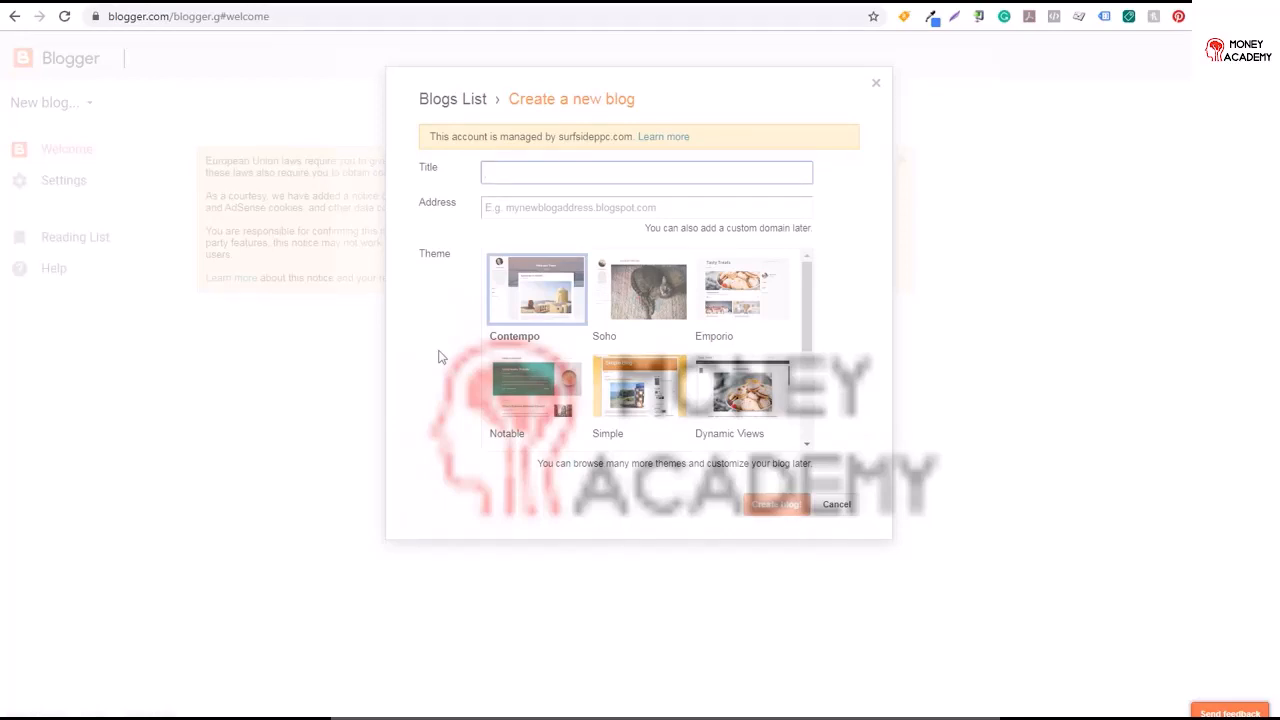
left_click_drag(457, 137, 626, 137)
left_click(622, 136)
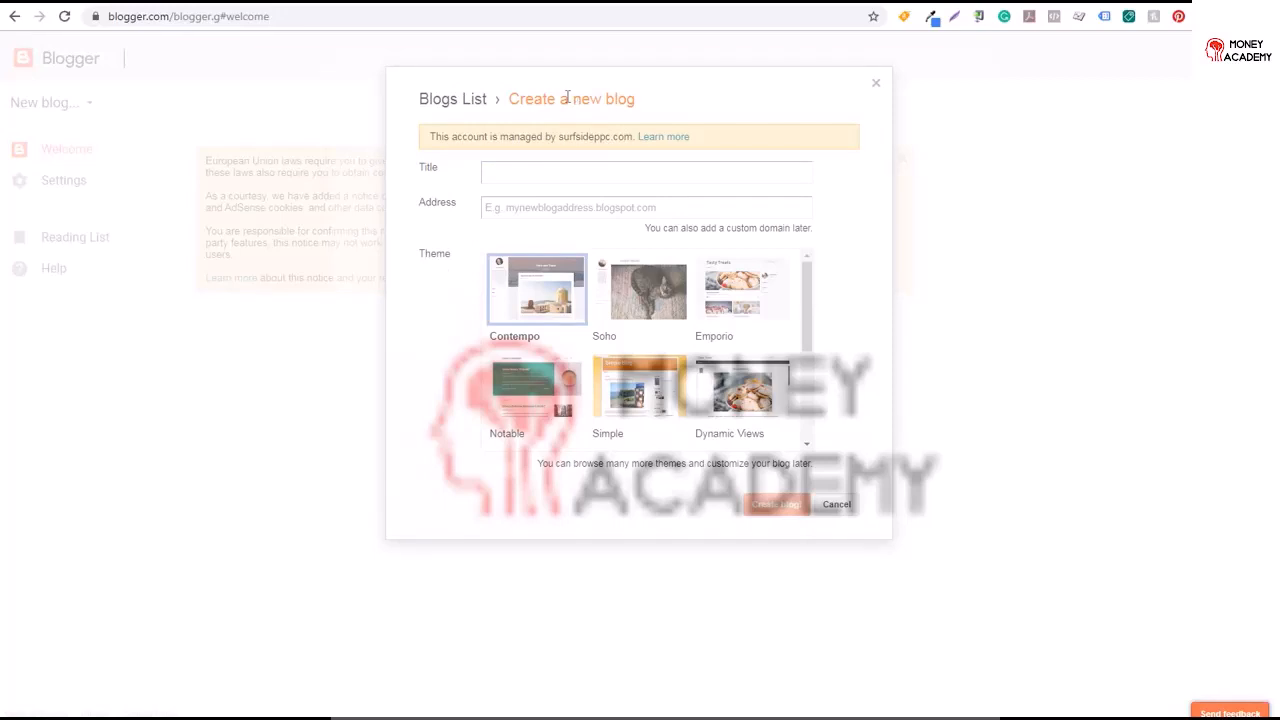
left_click(544, 172)
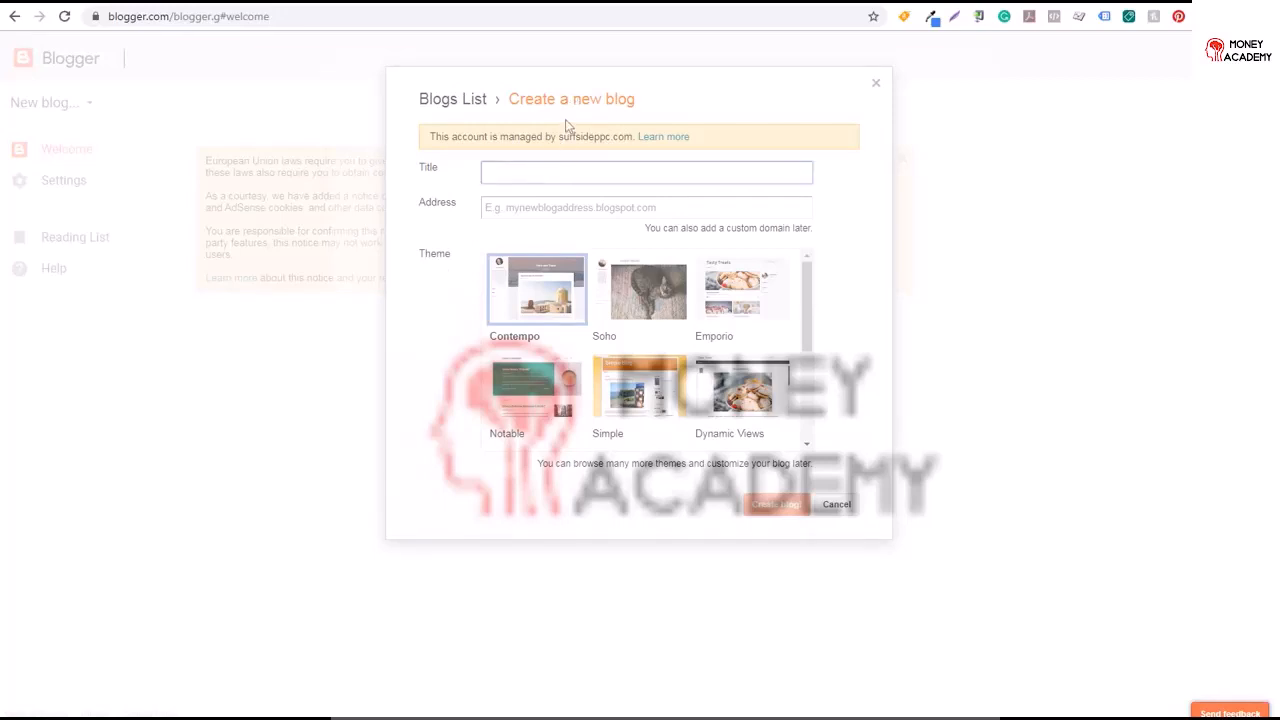
type("JB Marketing Videos")
left_click(484, 208)
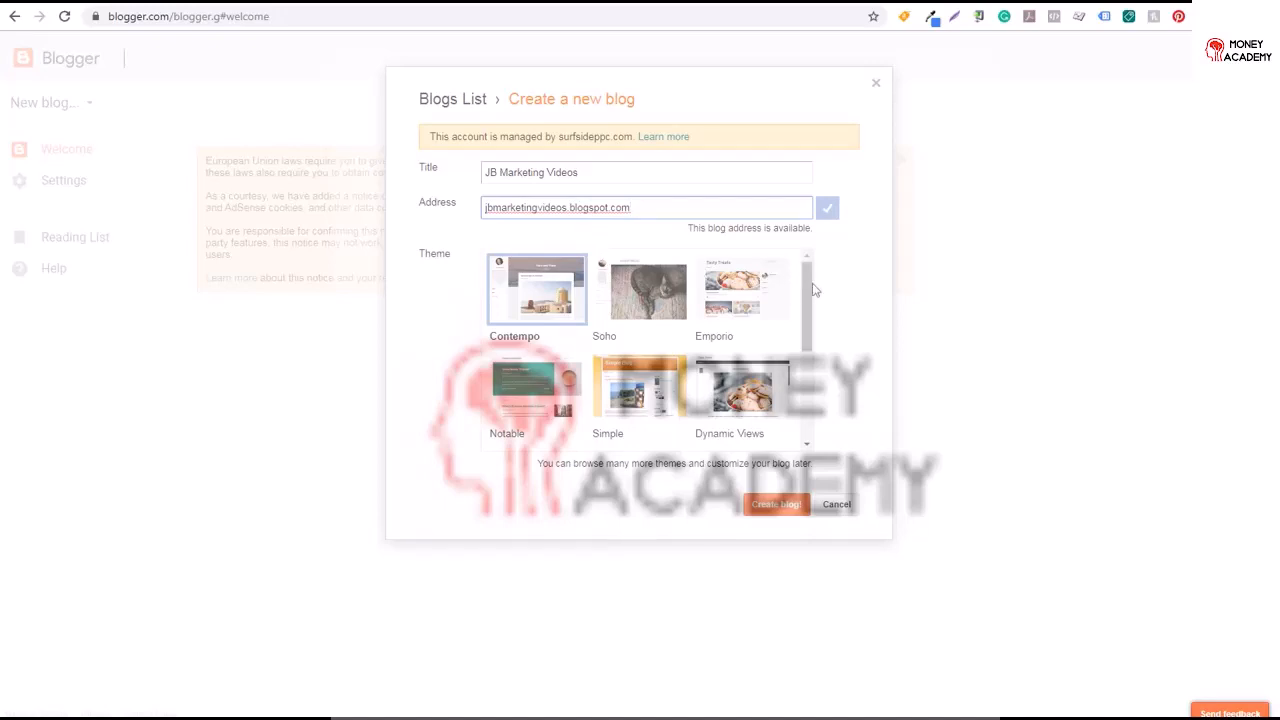
Browse the themes, choose Notable and create the blog
left_click_drag(813, 289, 808, 383)
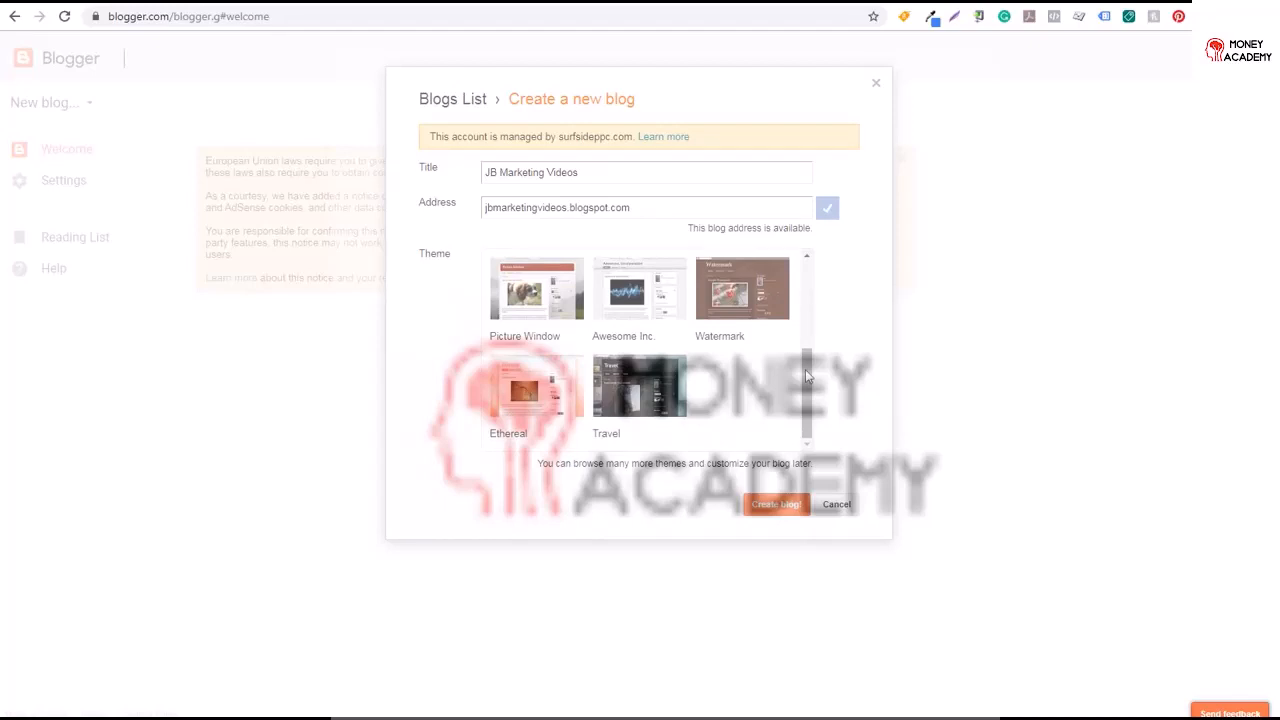
left_click_drag(808, 376, 812, 266)
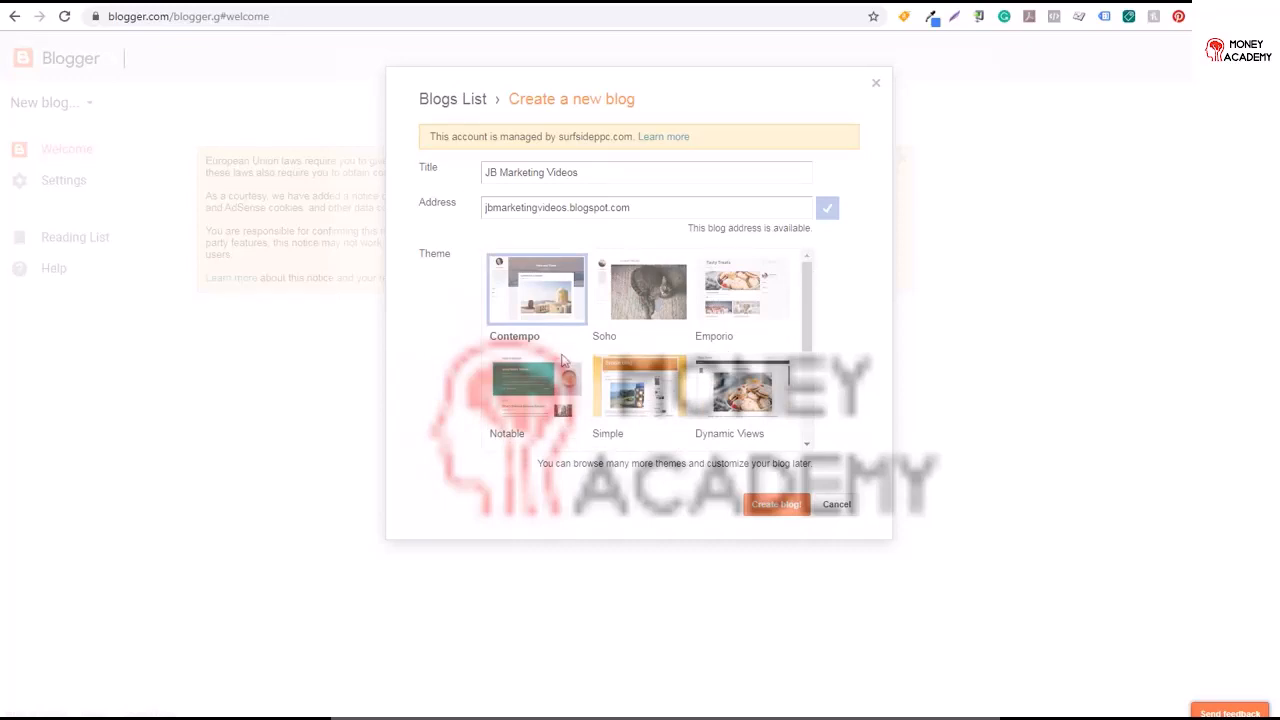
left_click(522, 403)
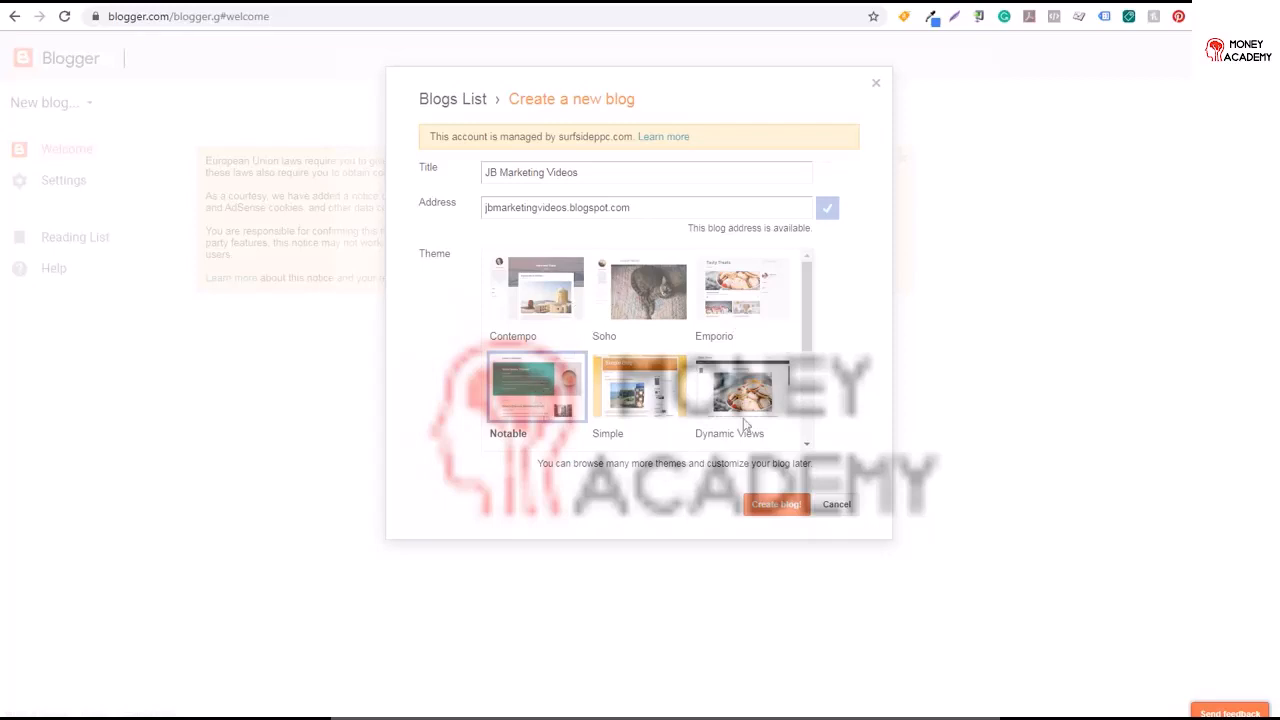
left_click(785, 511)
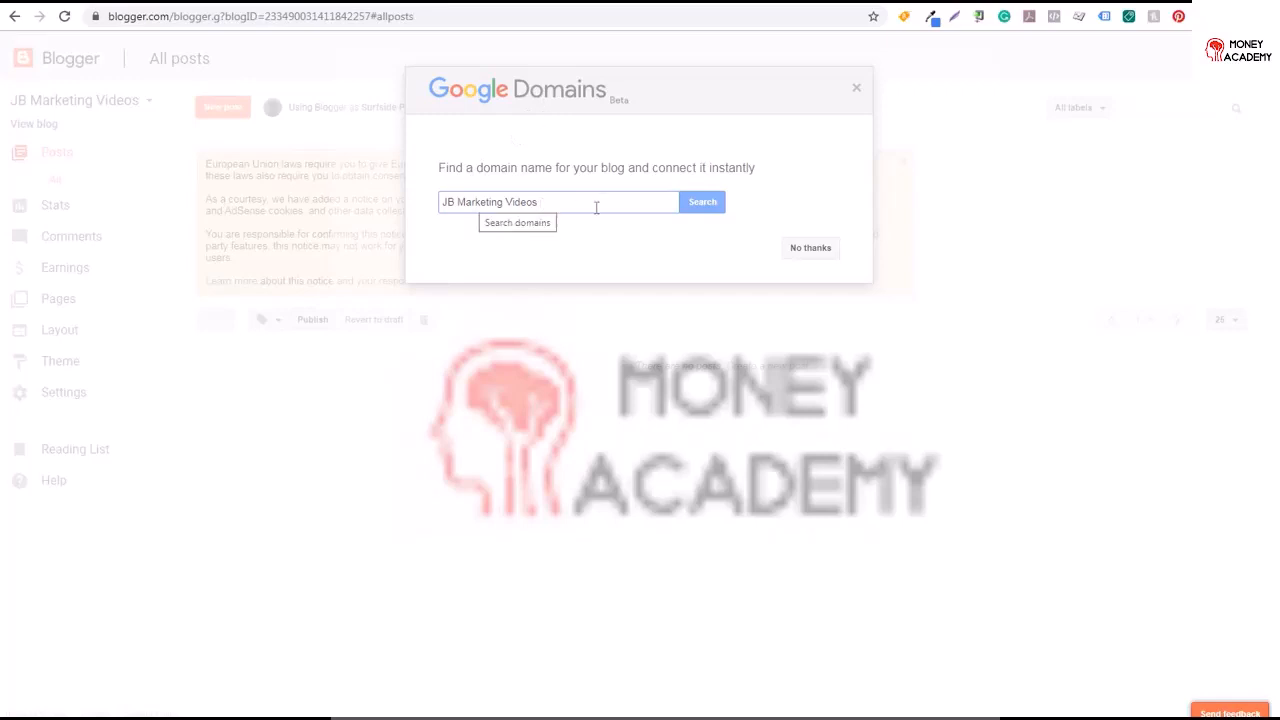
Search Google Domains for the blog name and buy jbmarketingvideos.com with auto-renew turned on
left_click(712, 206)
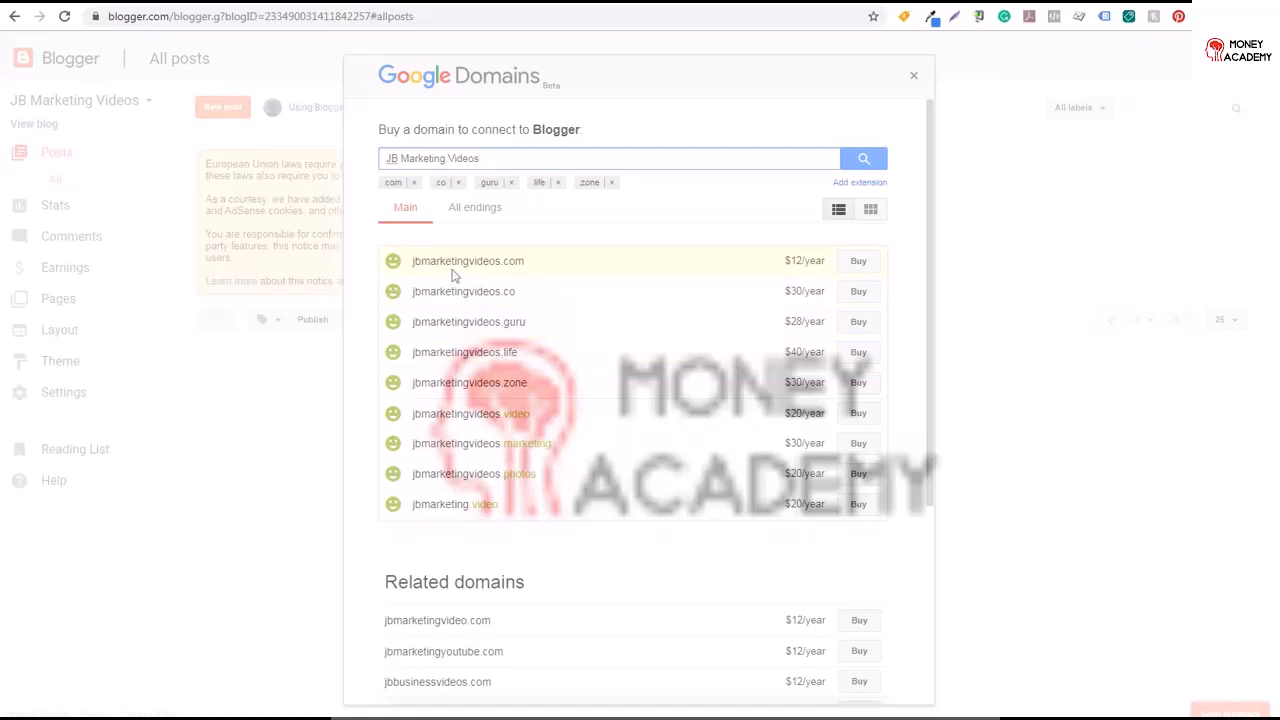
left_click(852, 268)
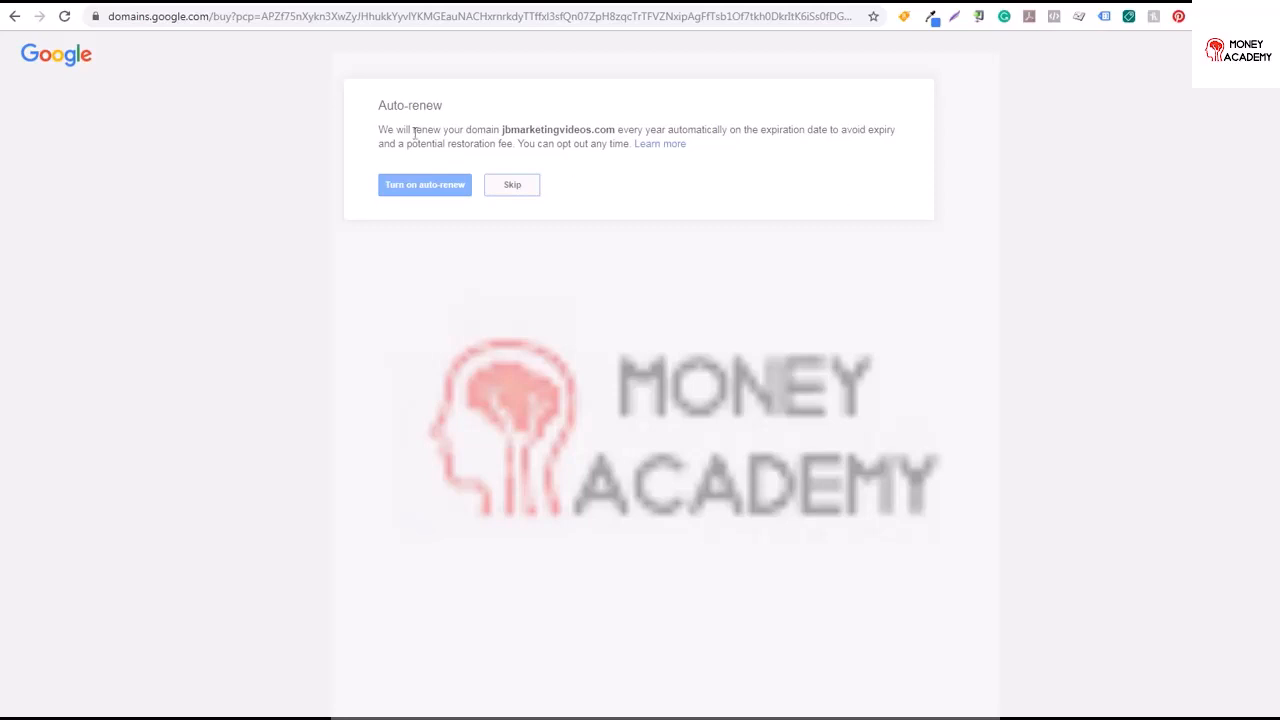
left_click(415, 190)
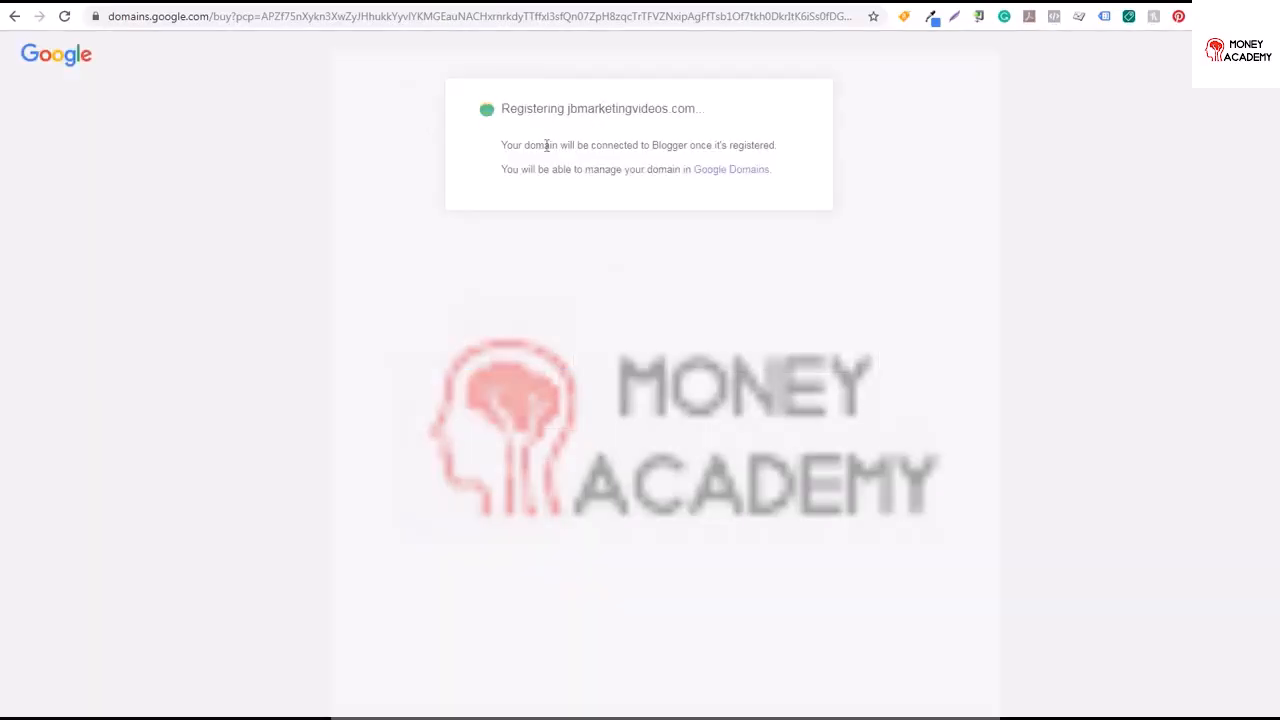
left_click_drag(544, 145, 743, 146)
left_click_drag(549, 170, 624, 170)
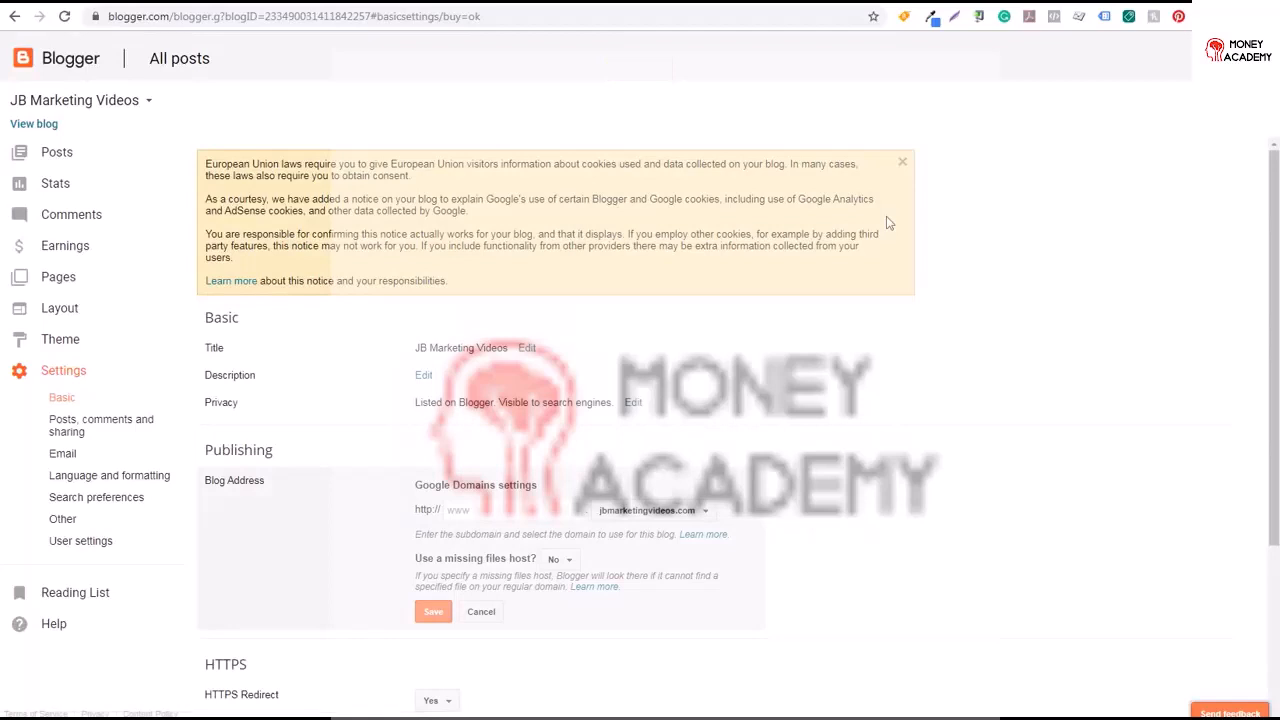
Open the blog in a new tab and examine its web address
right_click(24, 126)
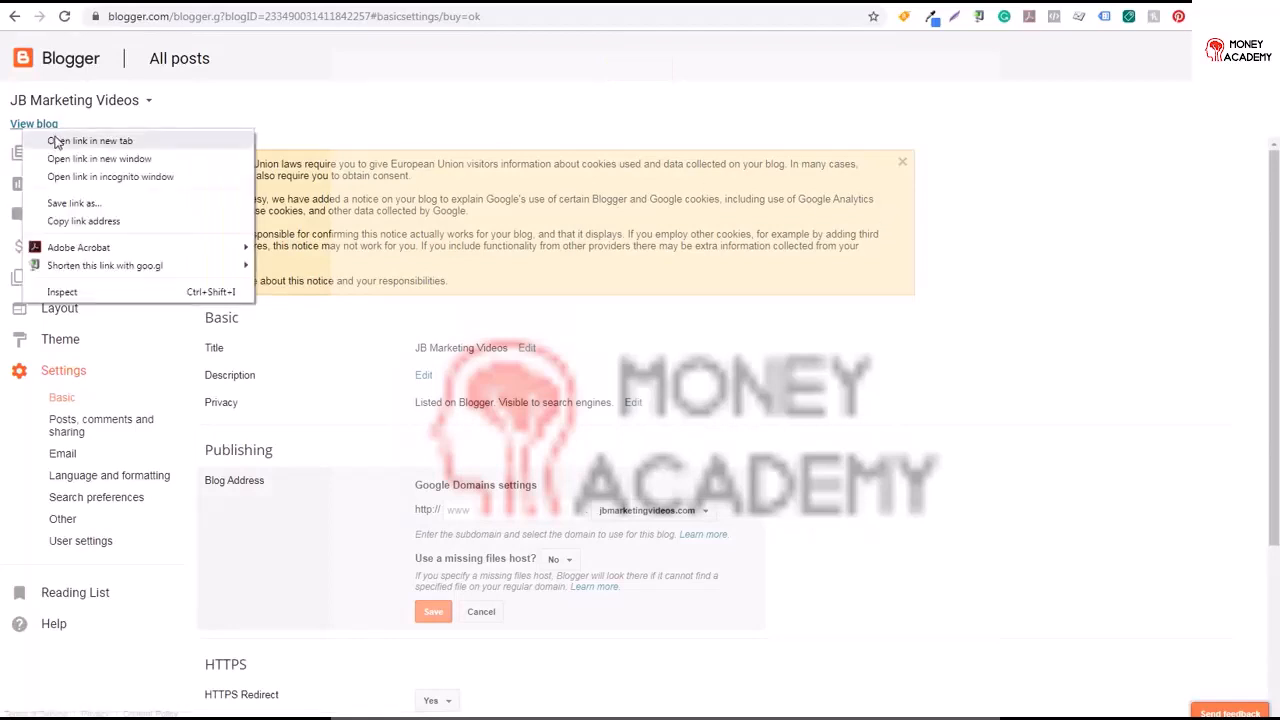
left_click(56, 141)
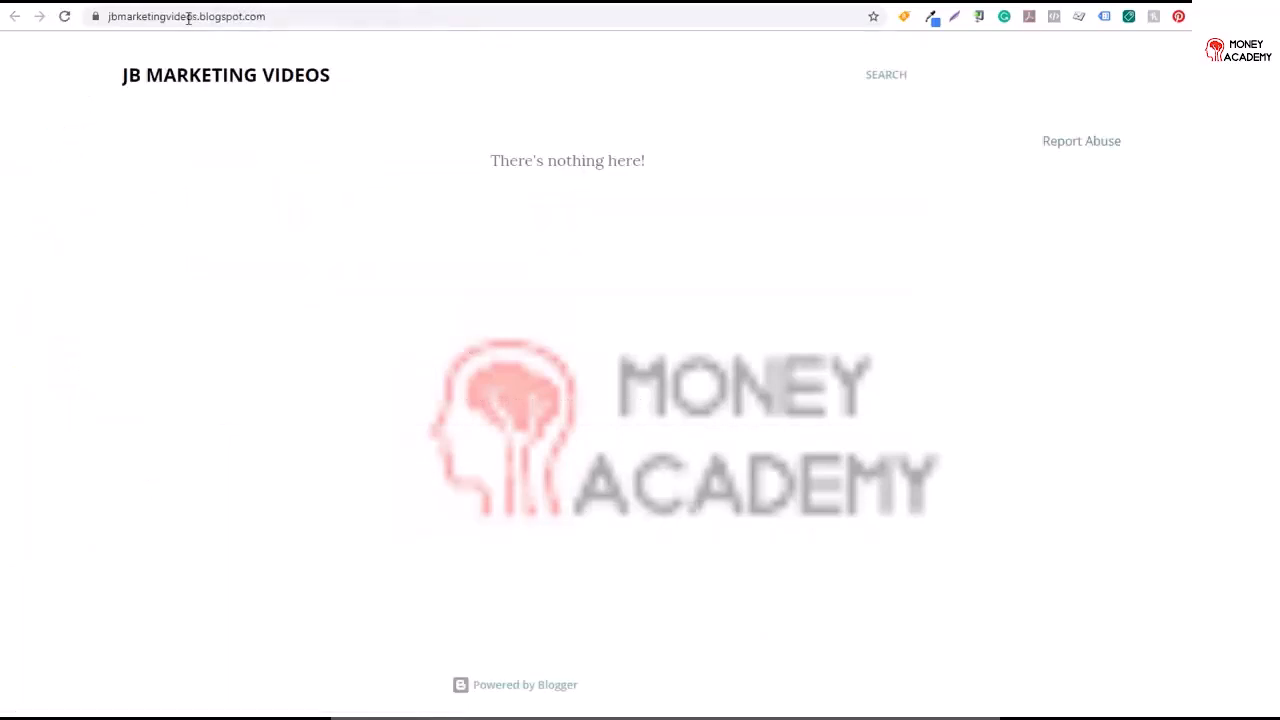
left_click_drag(118, 17, 223, 18)
left_click(236, 19)
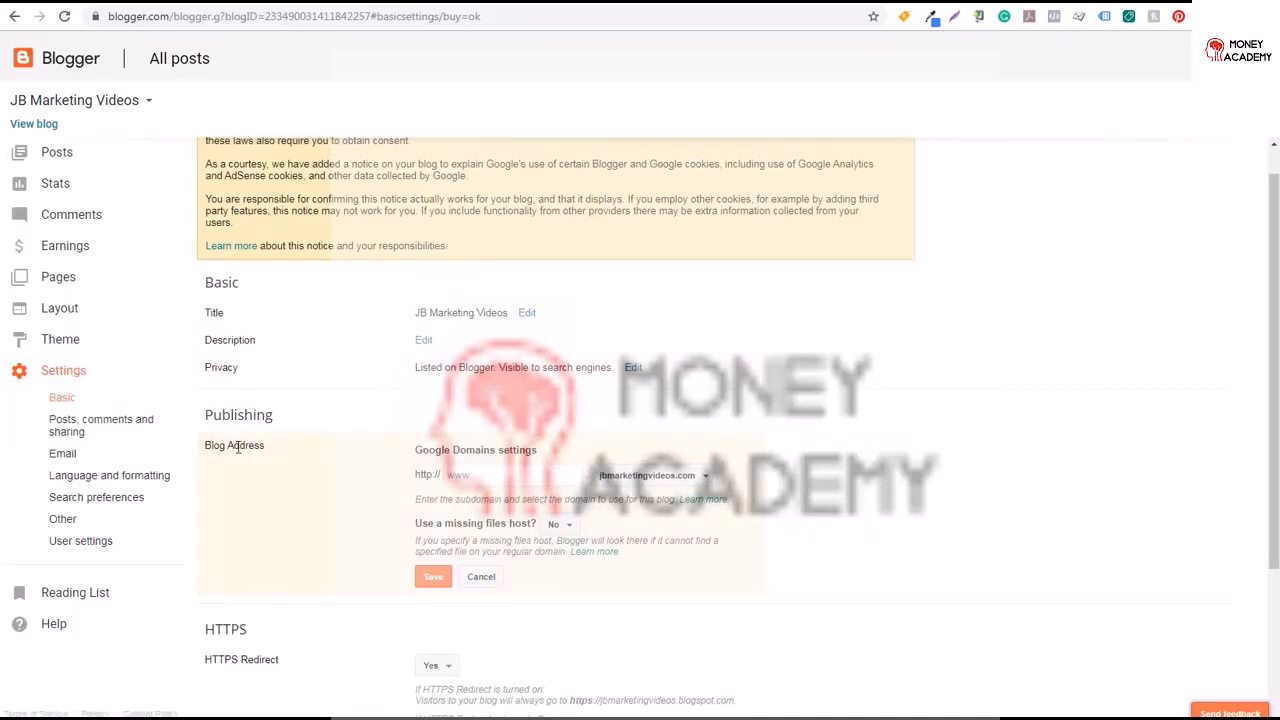
Set the blog address subdomain to www on jbmarketingvideos.com and save it
left_click_drag(464, 450, 516, 452)
left_click(522, 452)
left_click(506, 480)
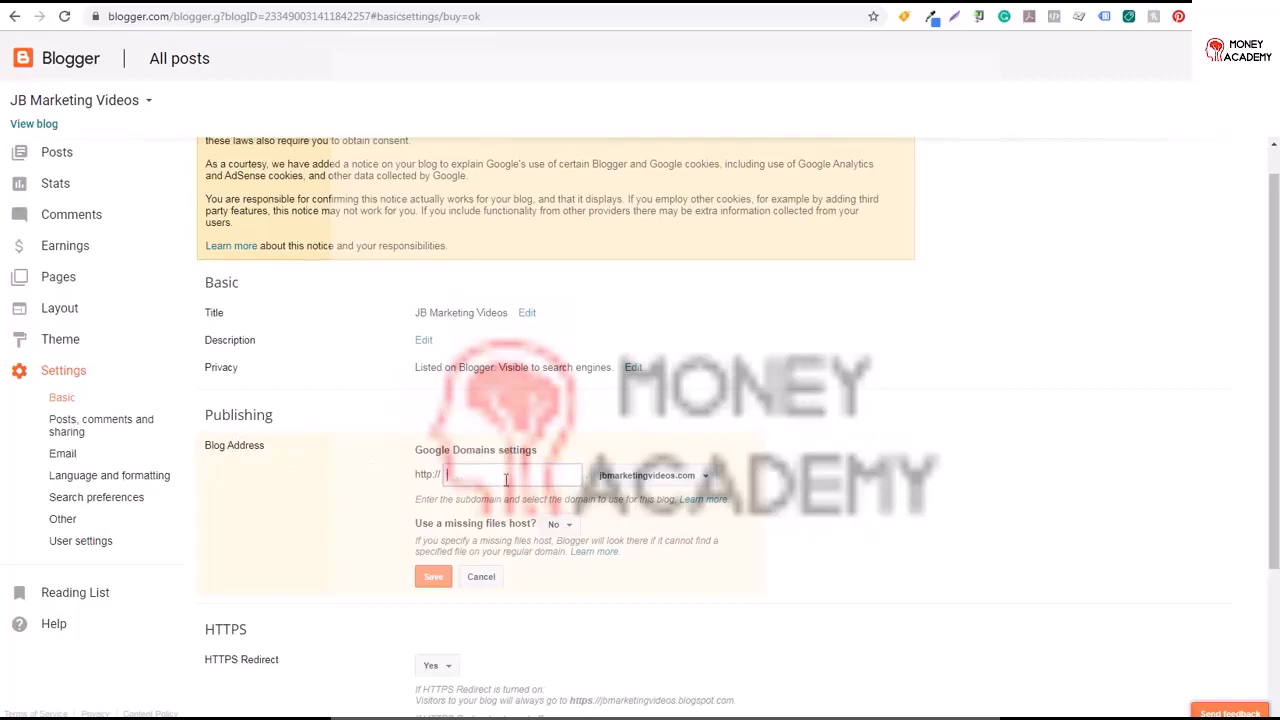
type("www")
left_click(436, 582)
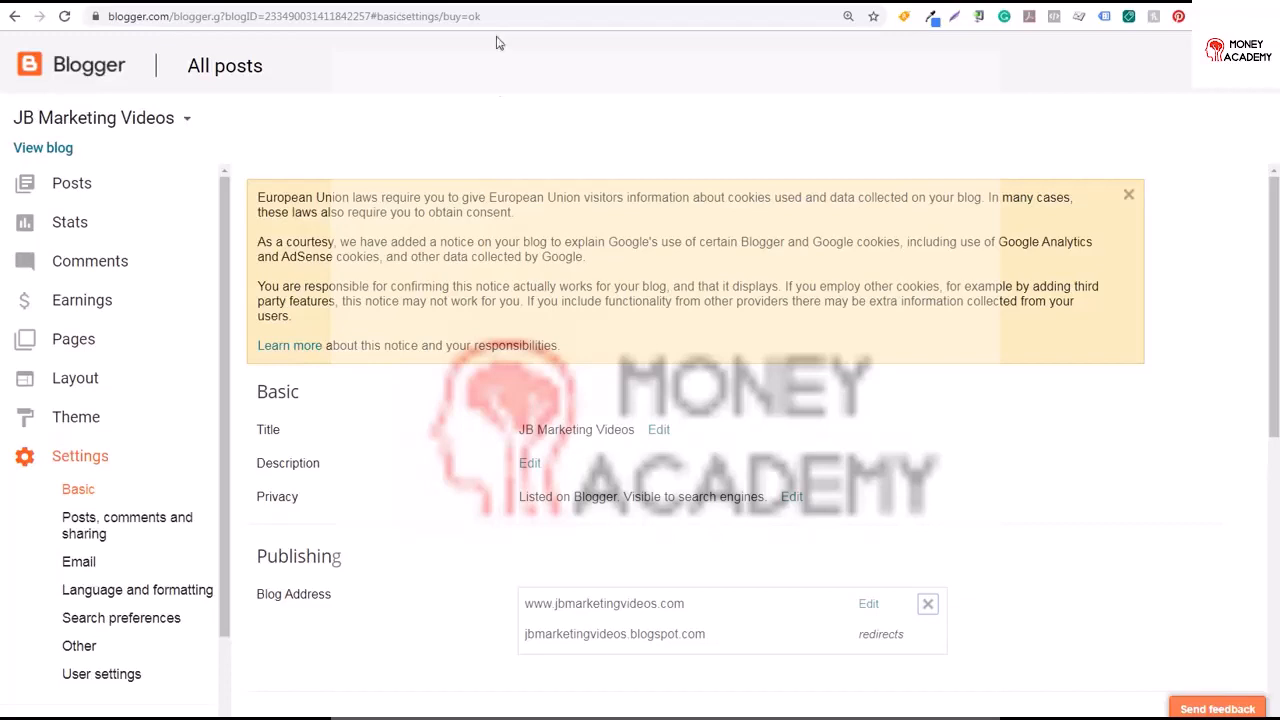
Switch to Gmail and verify the e-mail address from the Google Domains confirmation message
left_click(501, 6)
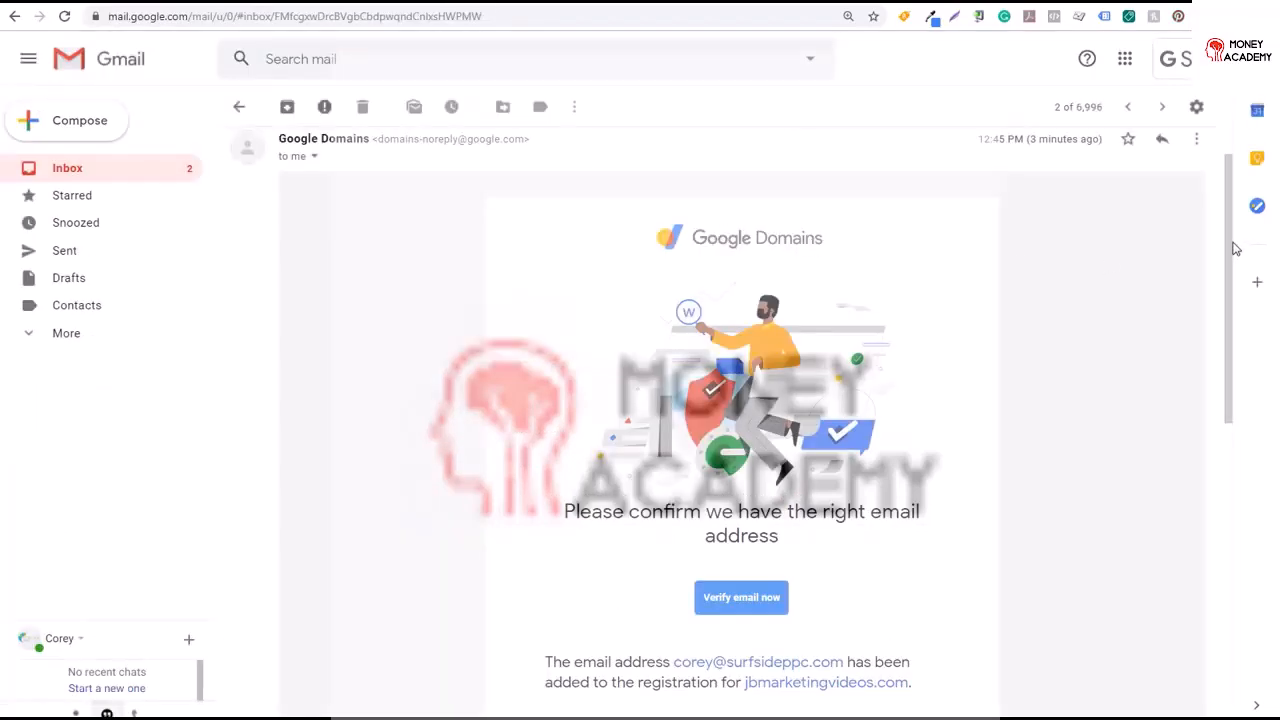
left_click_drag(1231, 260, 1228, 320)
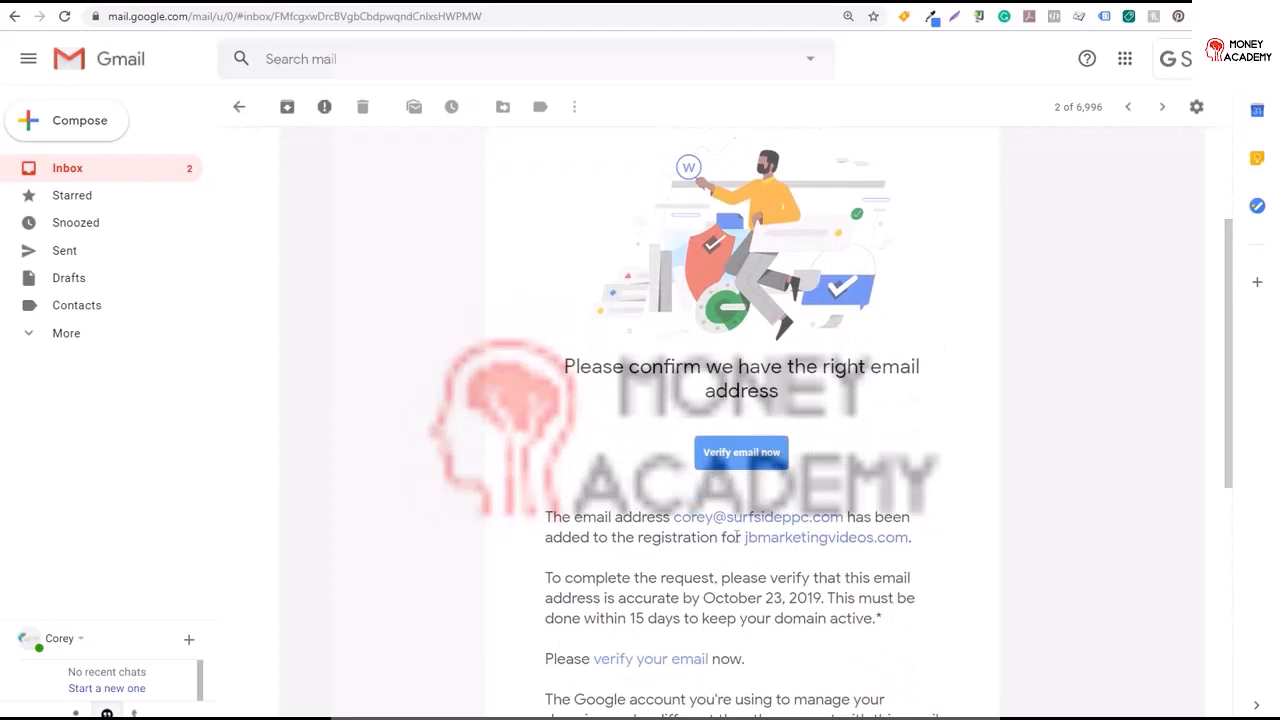
left_click_drag(616, 618, 731, 618)
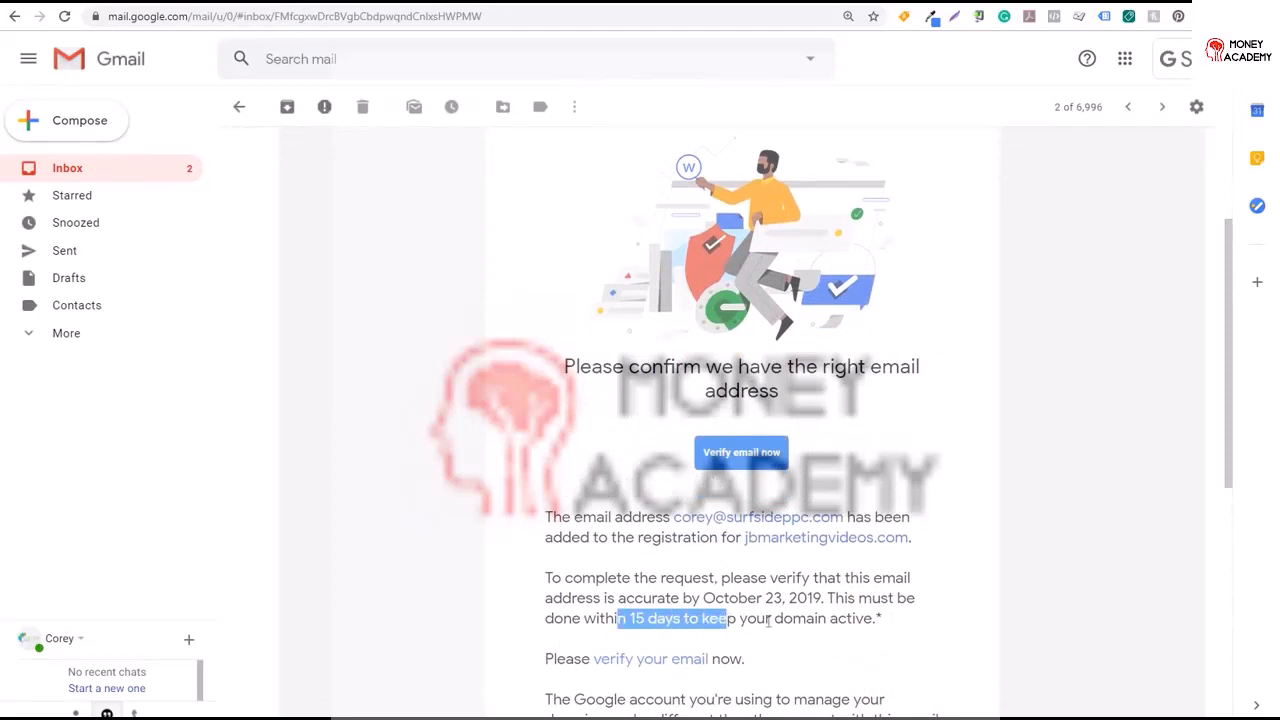
left_click(793, 620)
left_click(735, 458)
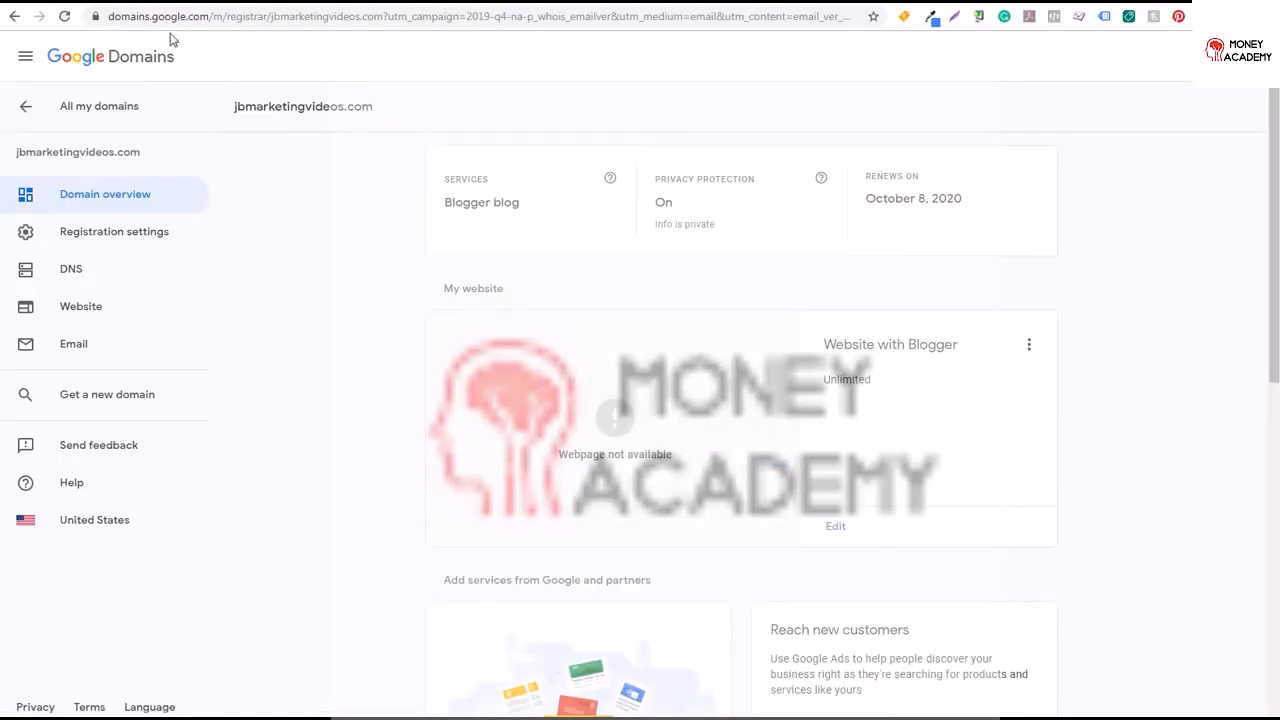
Review the Google Domains overview page for jbmarketingvideos.com
left_click_drag(208, 16, 117, 20)
left_click(337, 102)
left_click_drag(234, 110, 368, 110)
left_click(415, 118)
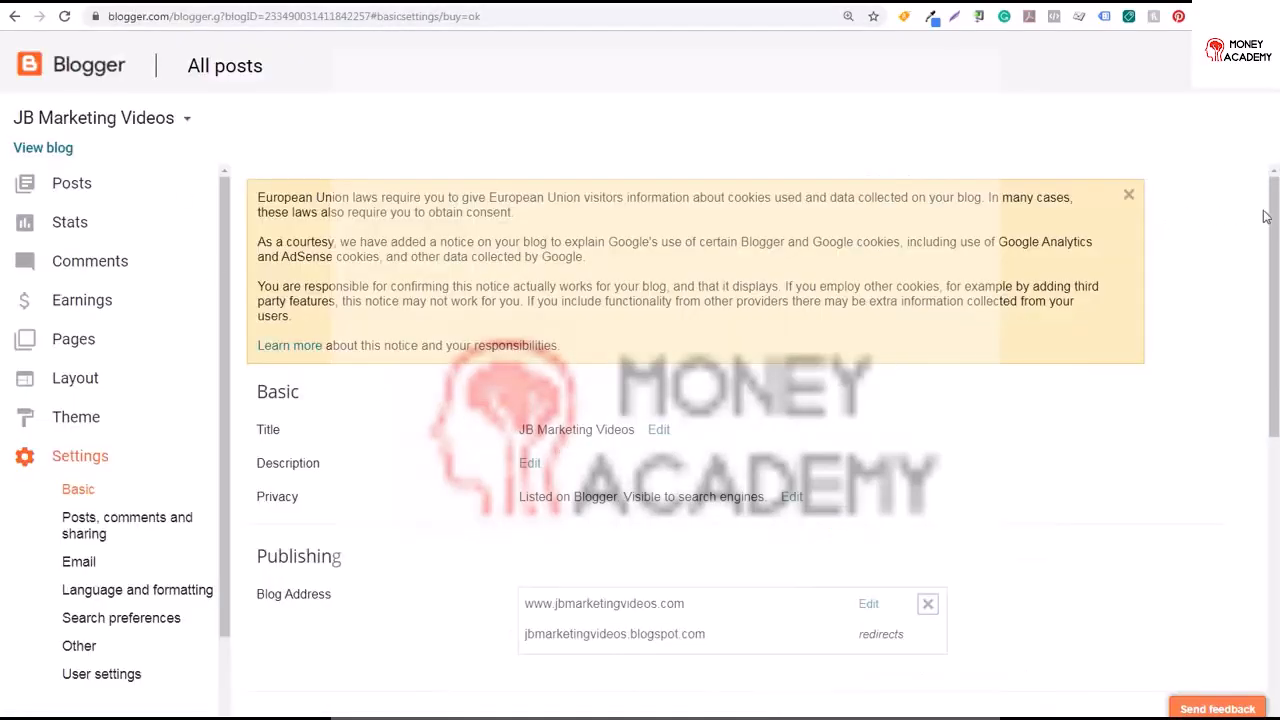
left_click_drag(1267, 216, 1273, 282)
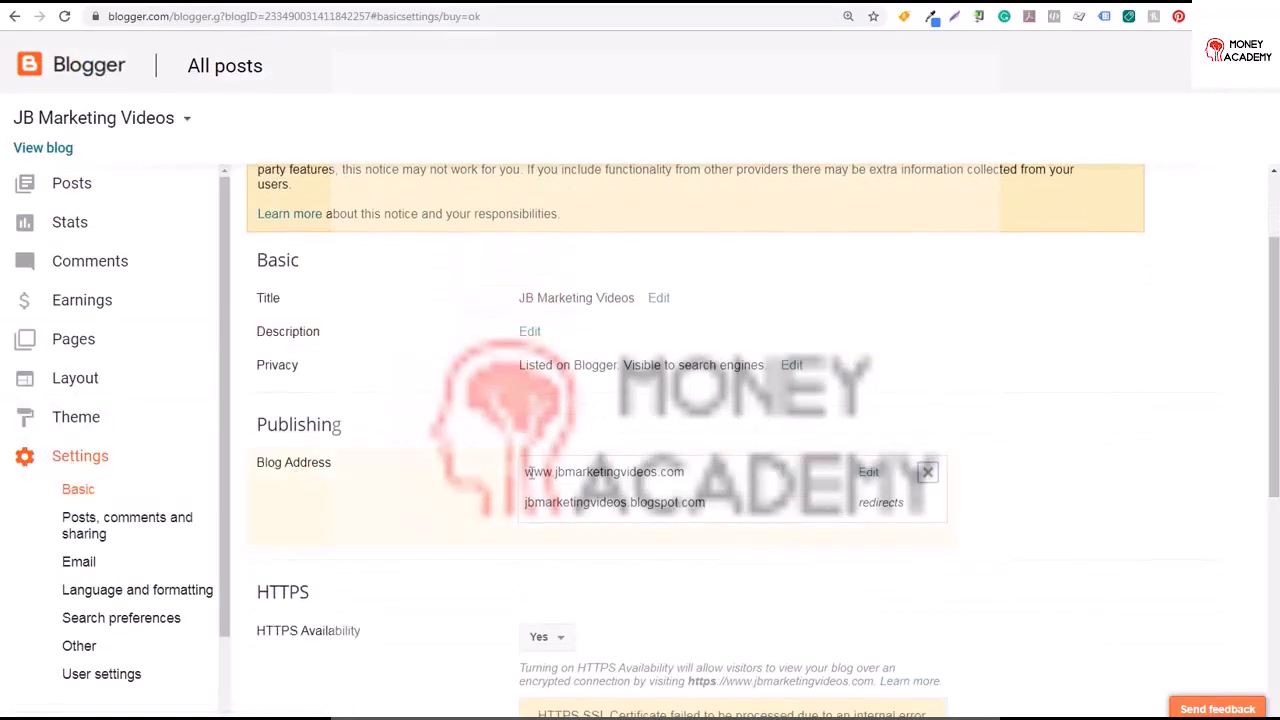
left_click_drag(532, 471, 650, 471)
left_click(650, 471)
left_click(868, 474)
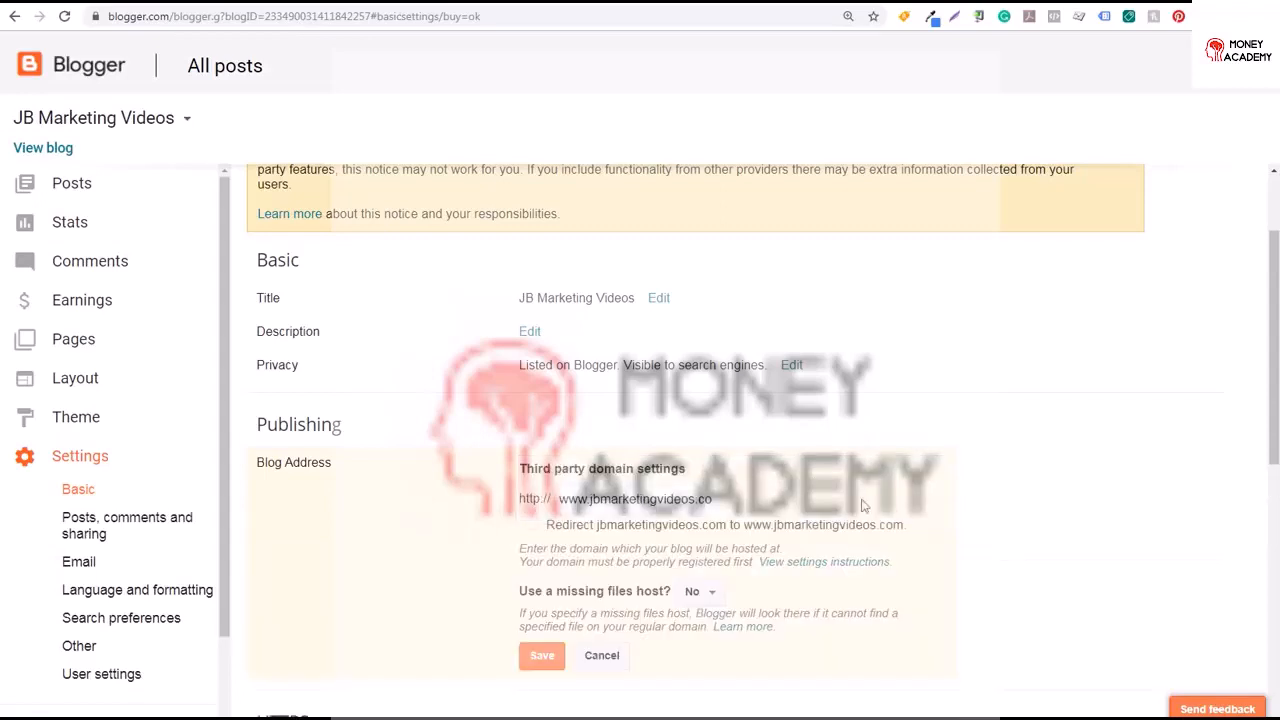
left_click_drag(1272, 267, 1272, 317)
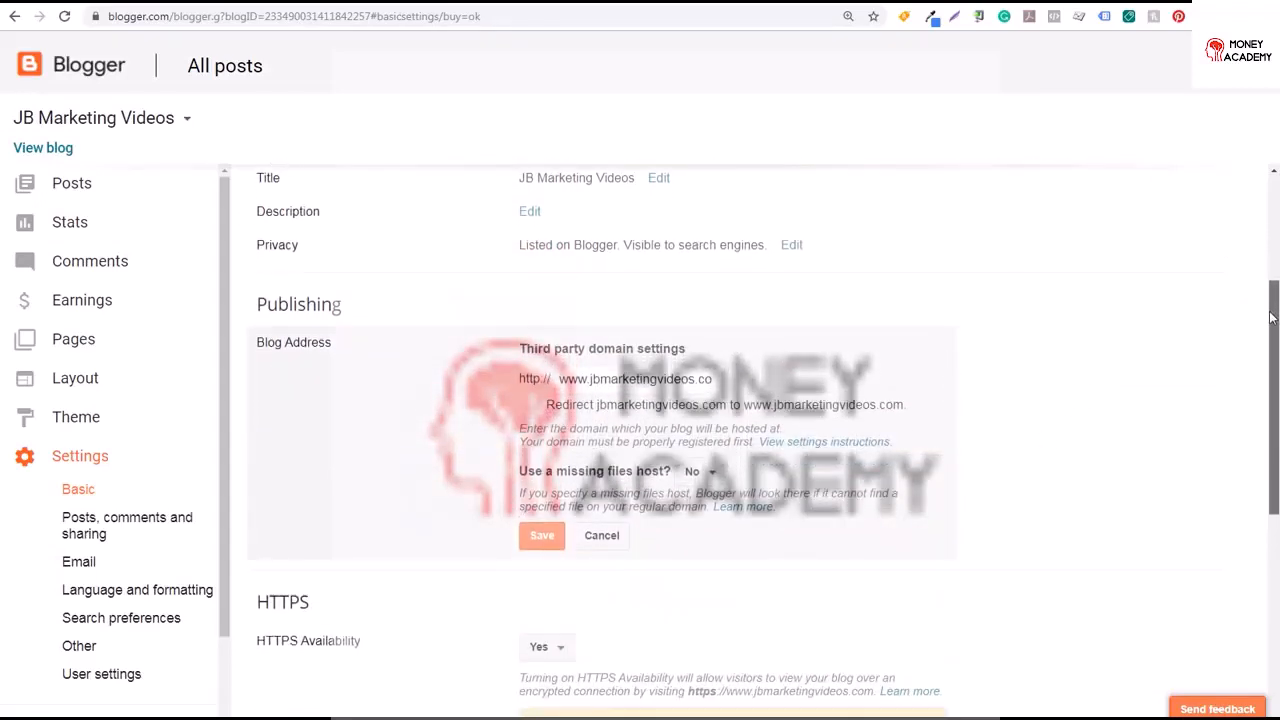
left_click(532, 404)
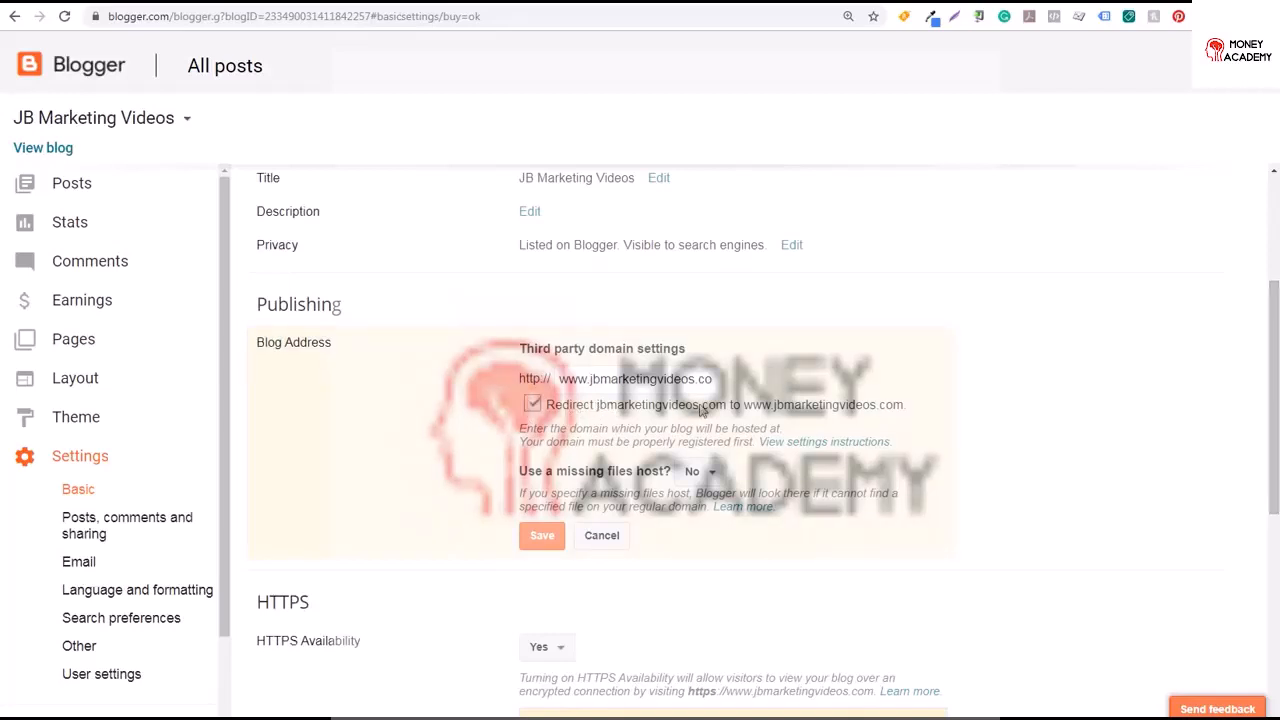
left_click_drag(752, 405, 882, 410)
left_click(533, 404)
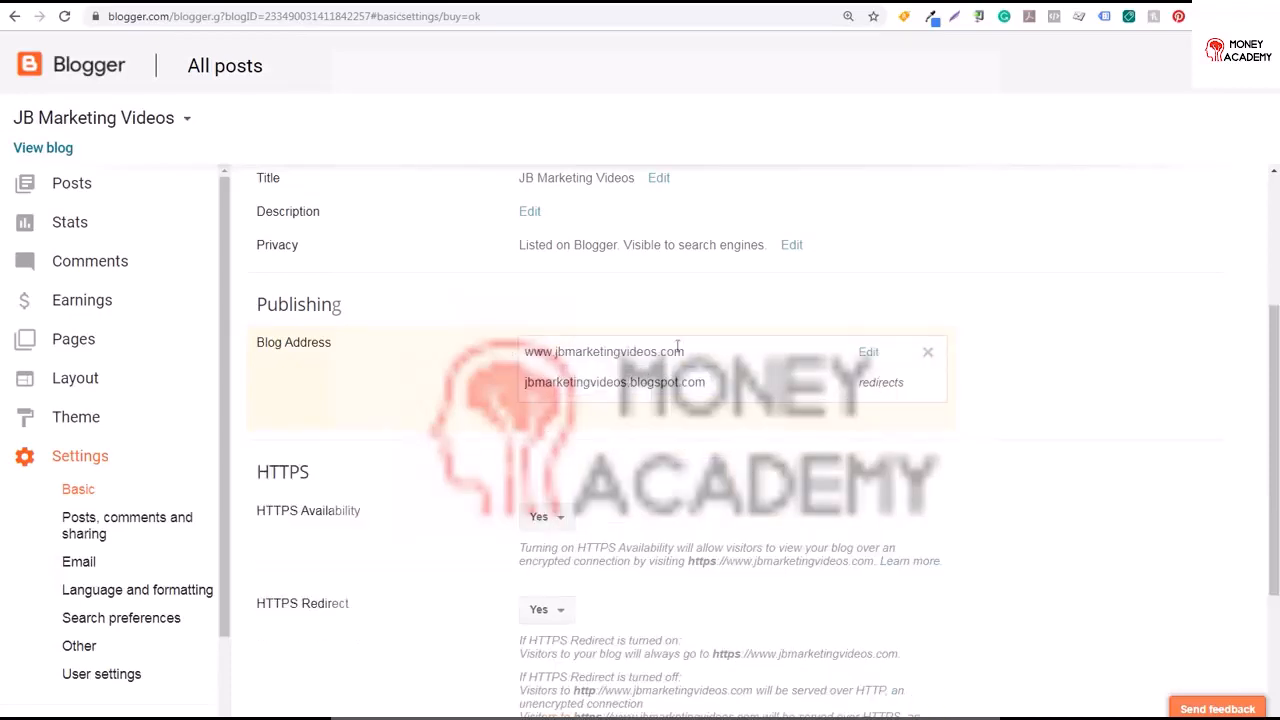
Open the blog at its custom domain in a new tab and review the blog address settings
left_click_drag(684, 351, 522, 352)
left_click(306, 186)
right_click(57, 153)
left_click(89, 161)
left_click(240, 4)
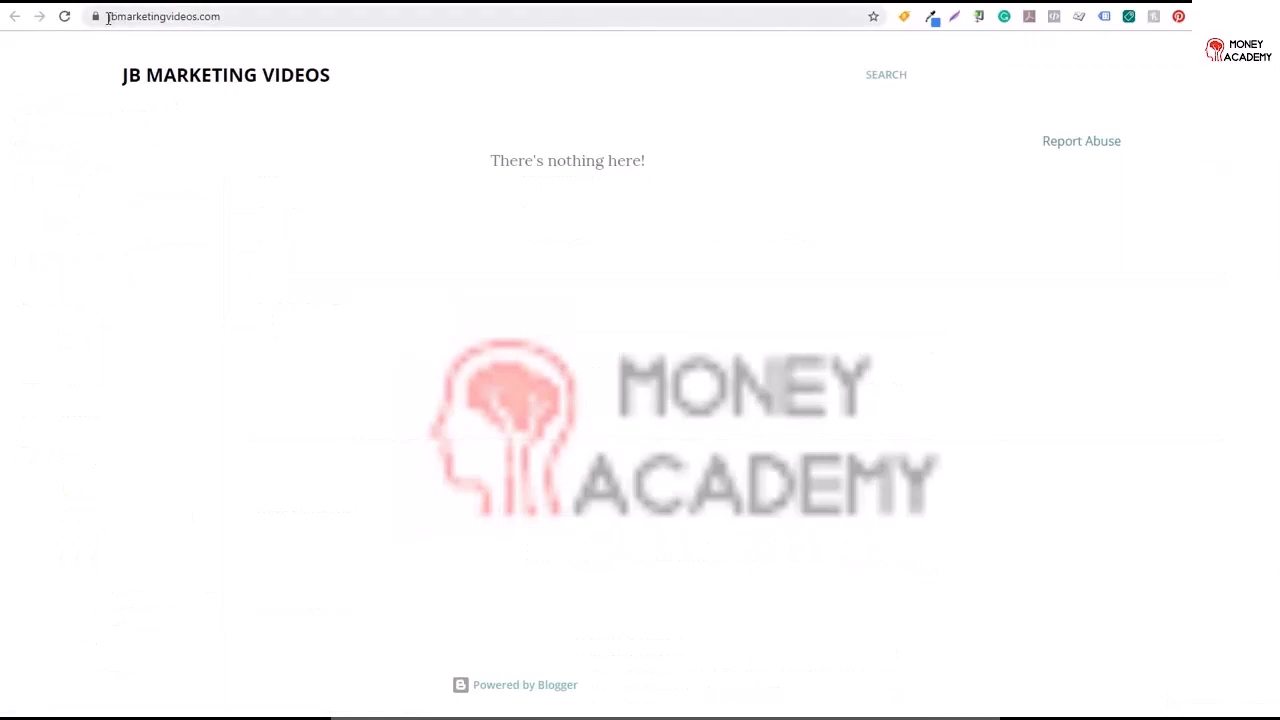
left_click_drag(107, 17, 226, 17)
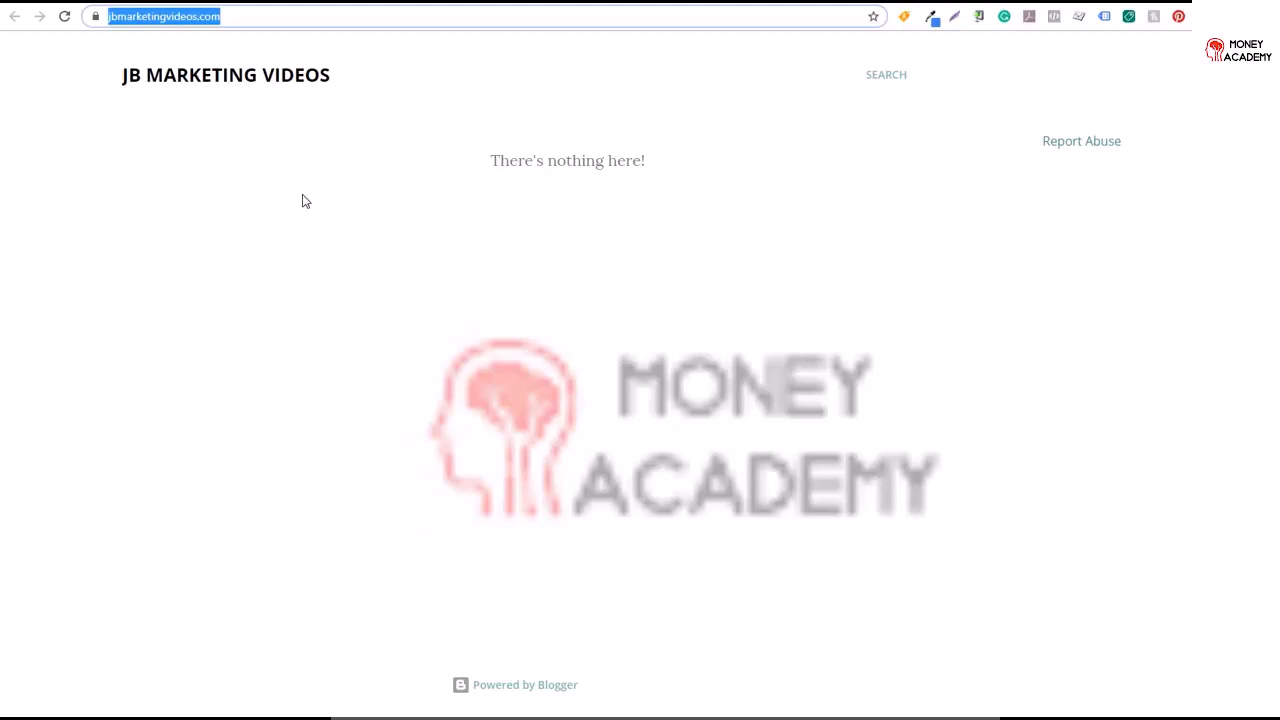
left_click(422, 3)
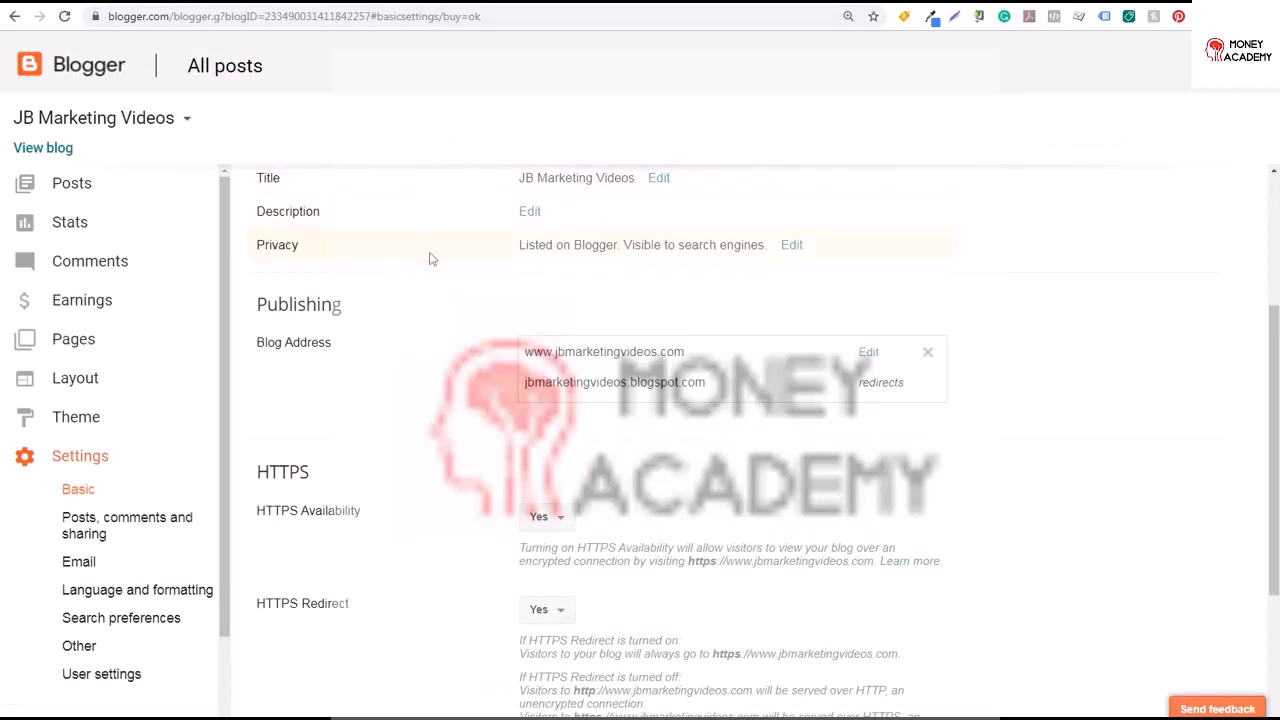
left_click_drag(1273, 320, 1273, 193)
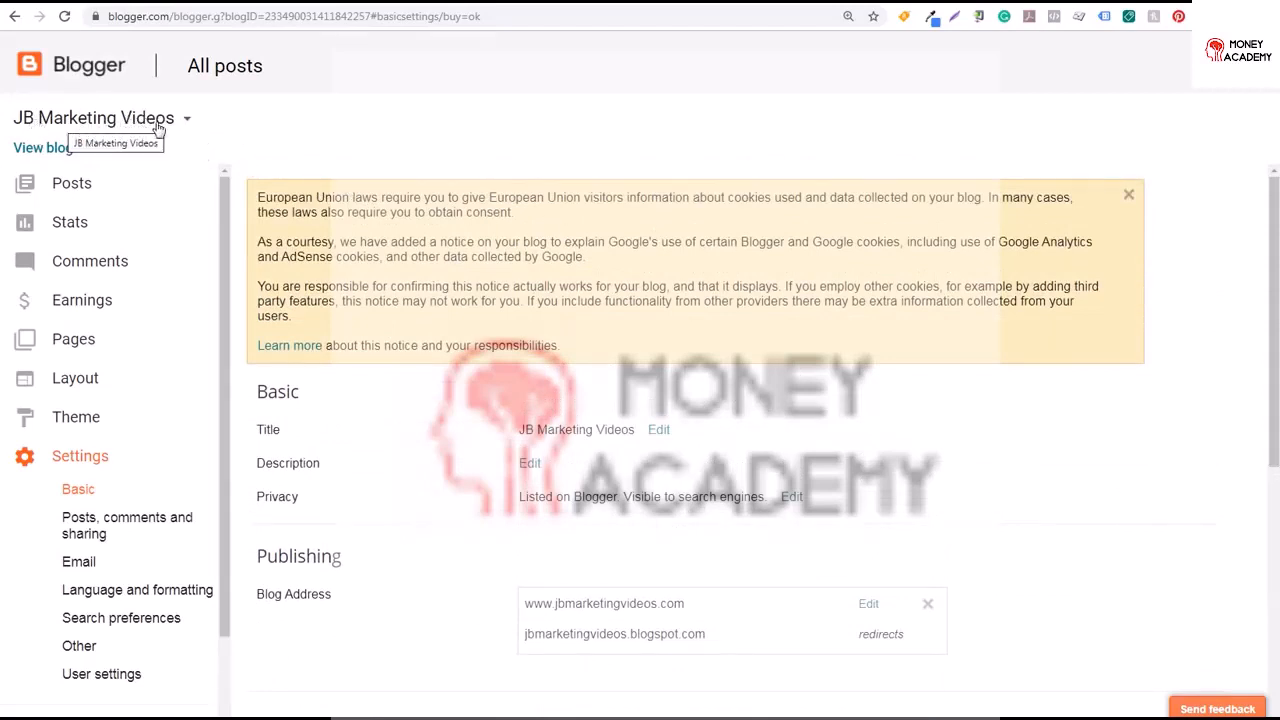
left_click(37, 152)
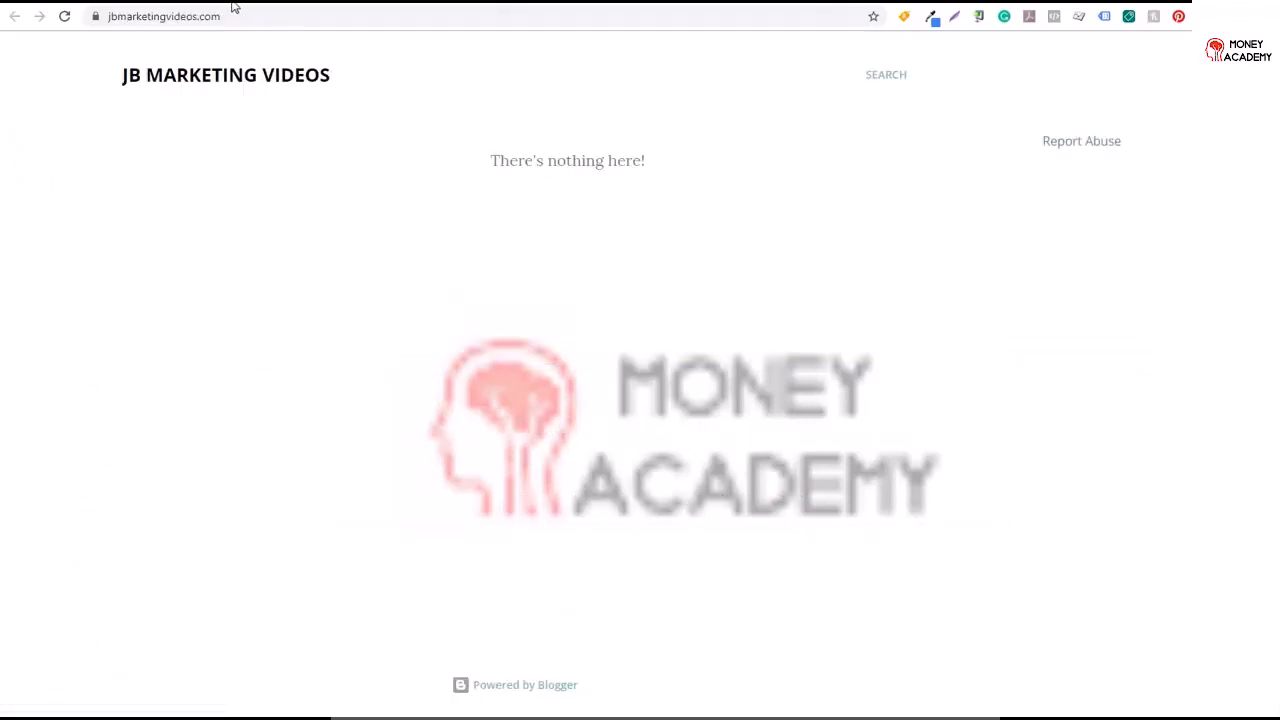
left_click(155, 5)
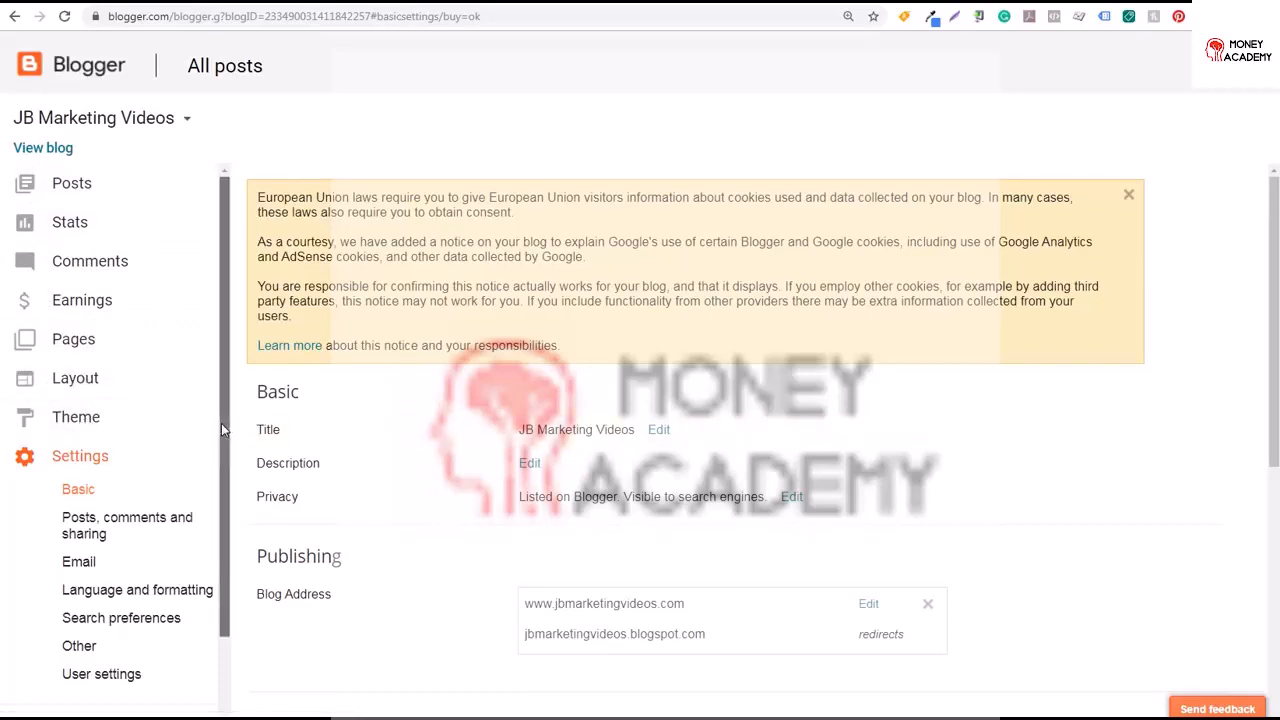
scroll(210, 480, "down", 2)
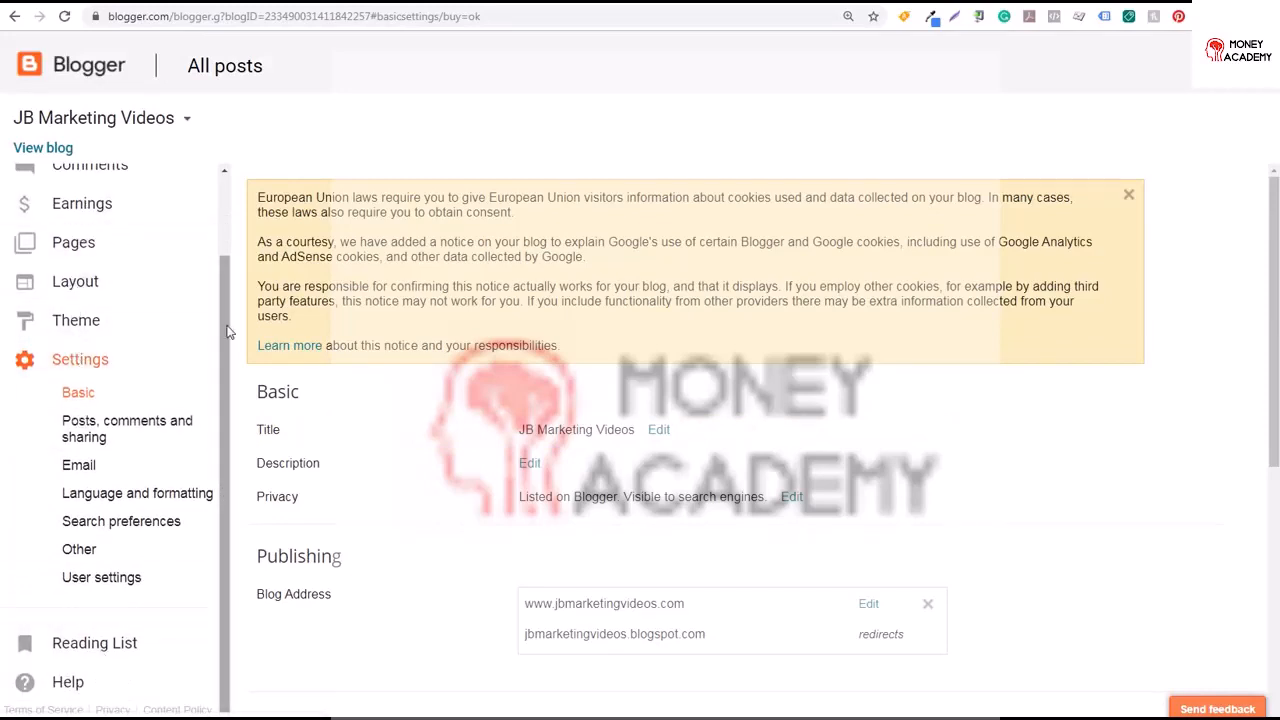
Go to the blog's Posts list, dismiss the EU cookie notice and start a new post
scroll(80, 210, "up", 2)
right_click(45, 185)
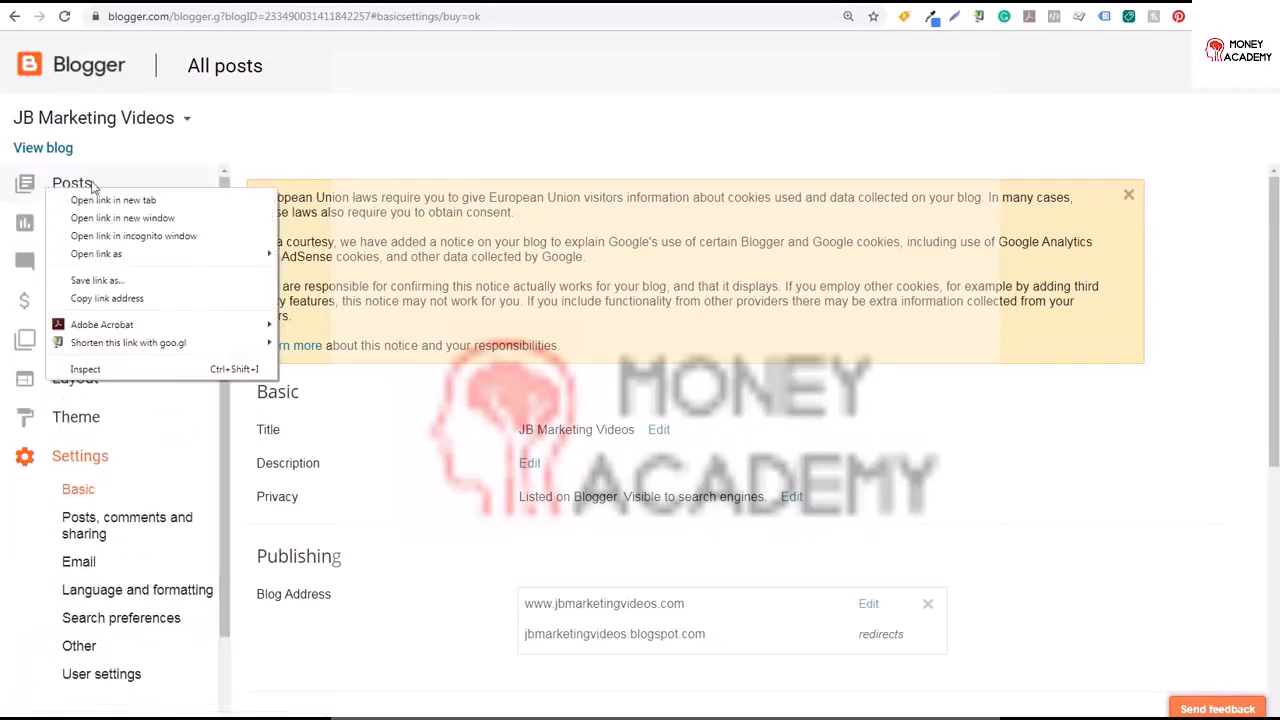
left_click(290, 192)
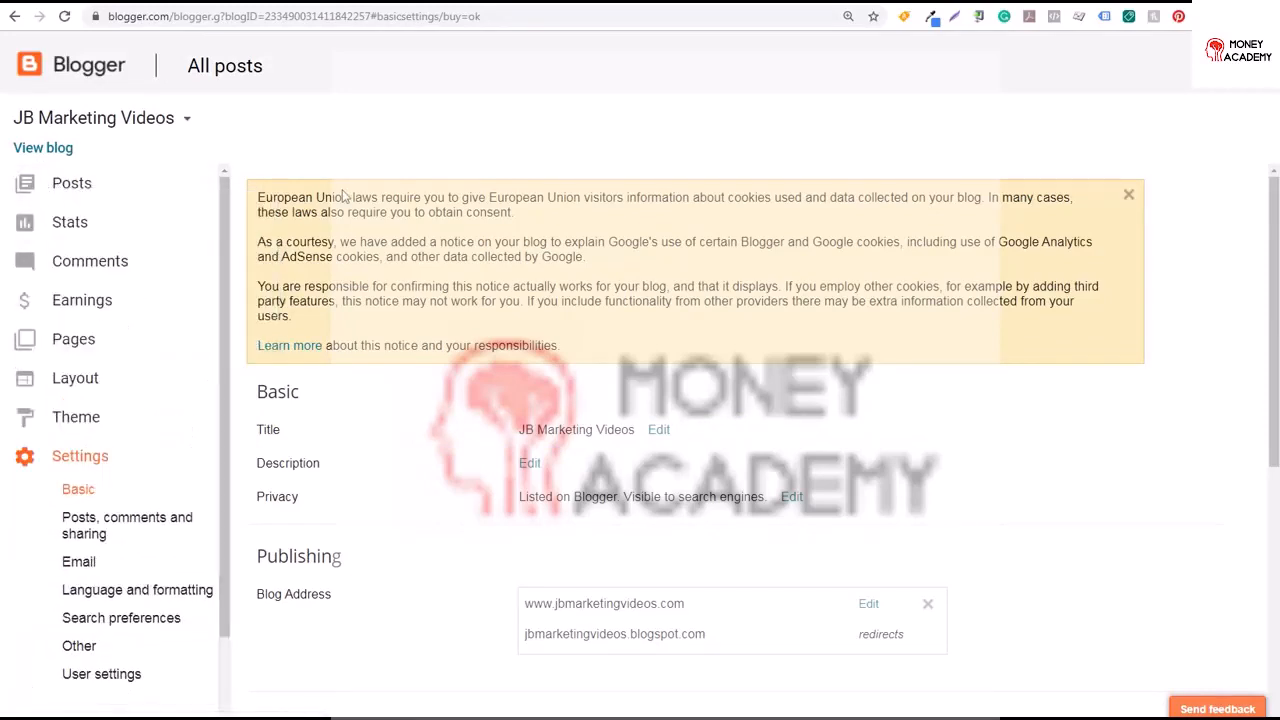
left_click(103, 186)
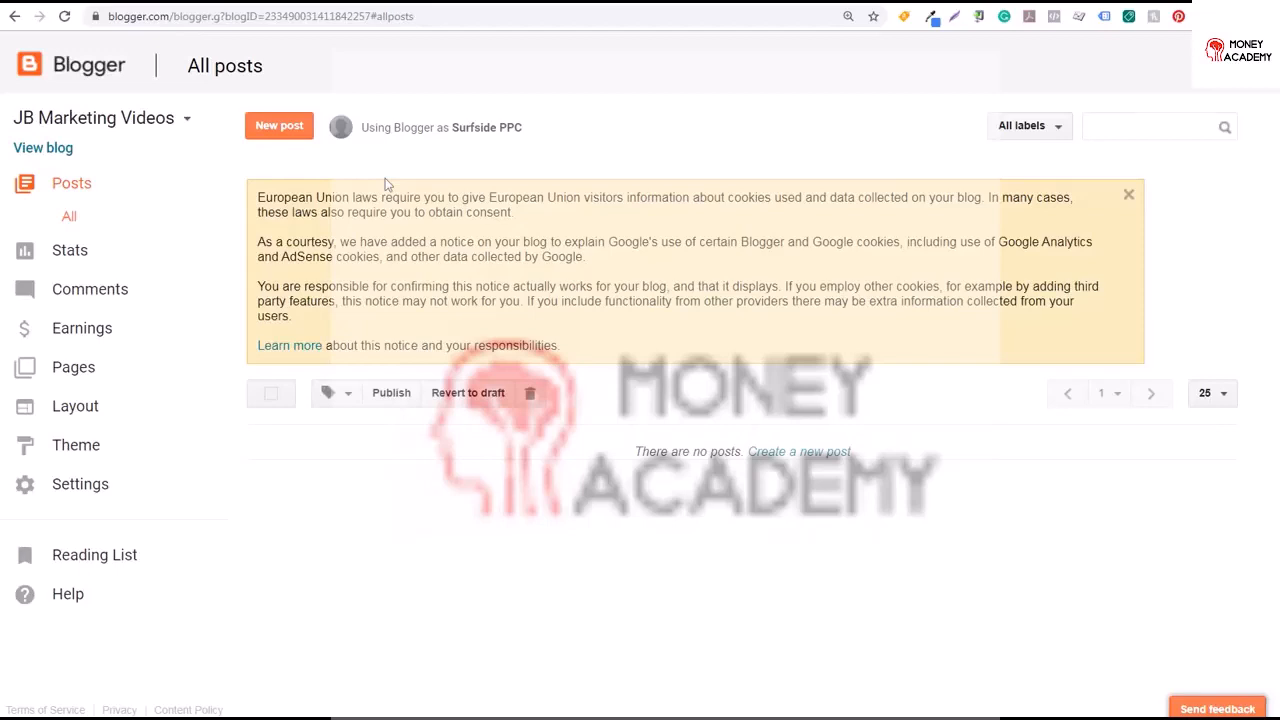
left_click(1129, 195)
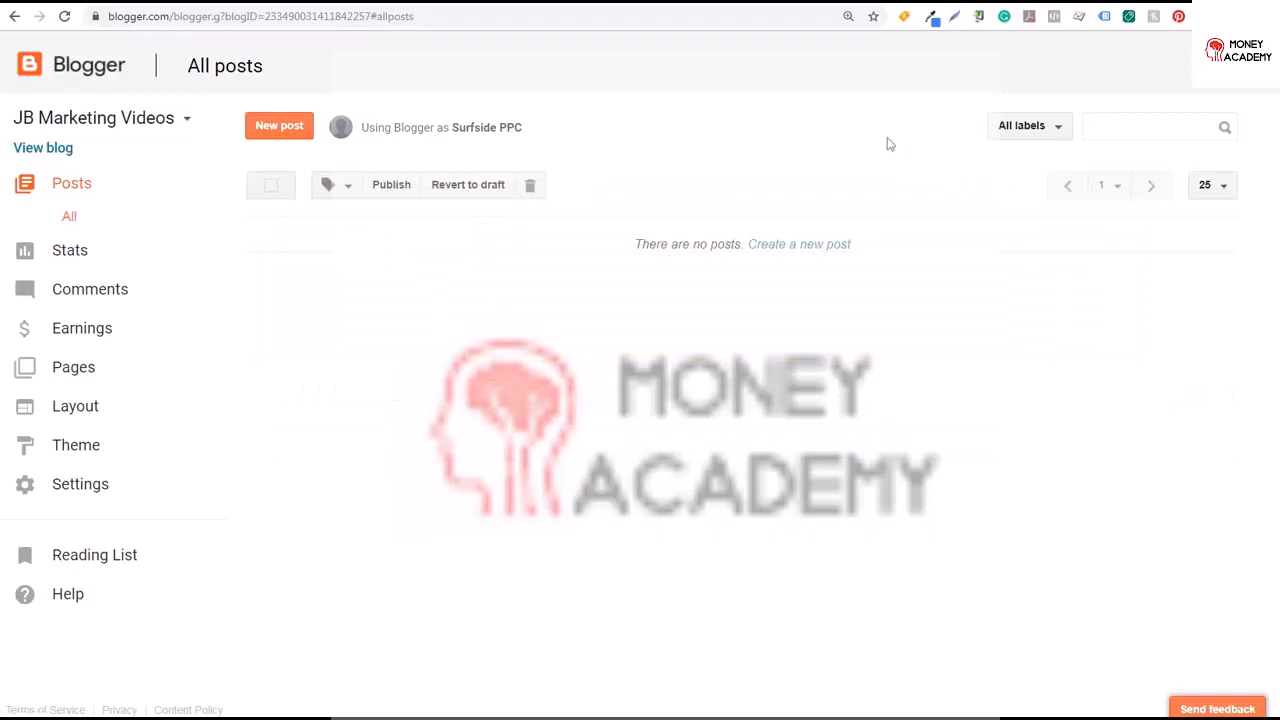
left_click(790, 246)
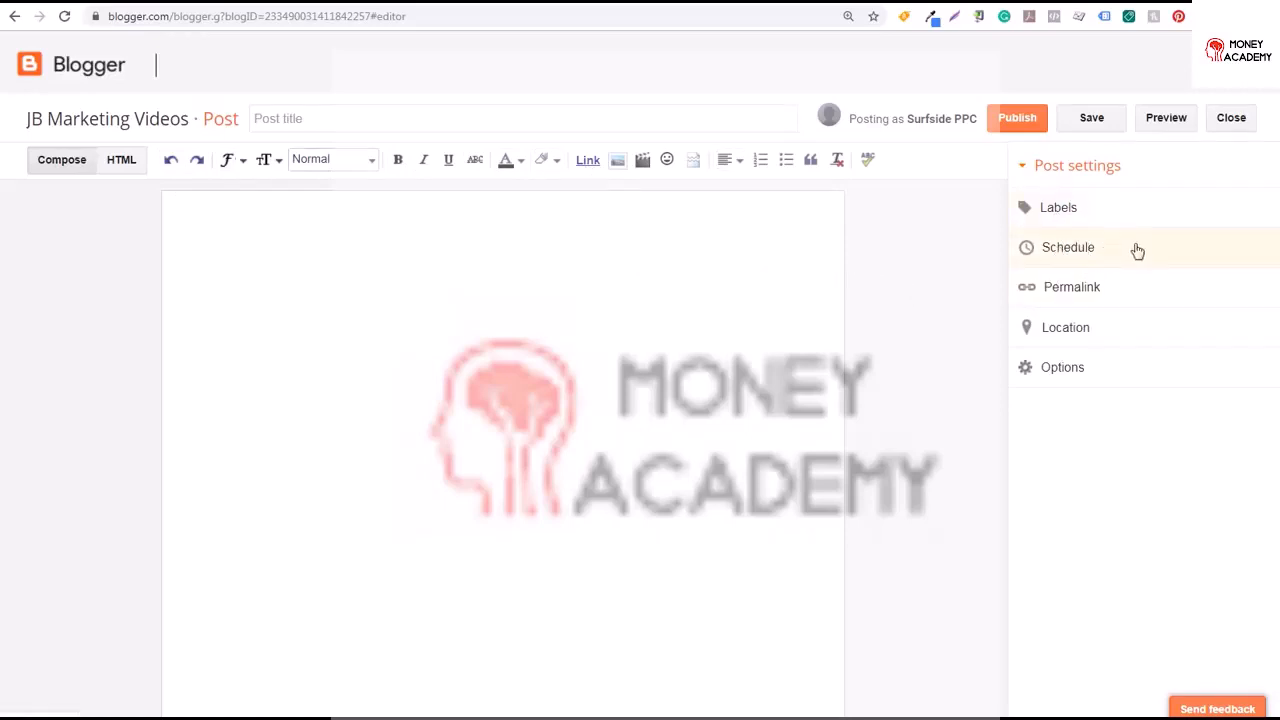
Browse the Permalink, Location and Options sections of the post settings
left_click(1090, 292)
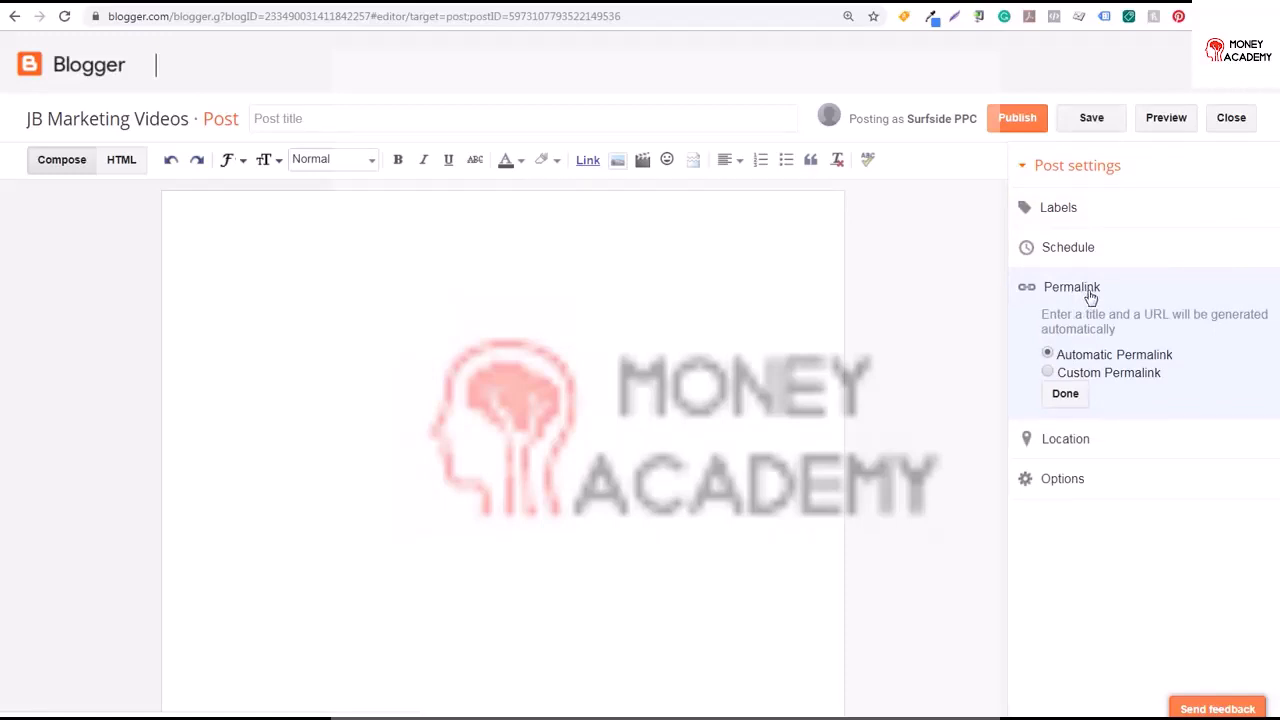
left_click(1050, 372)
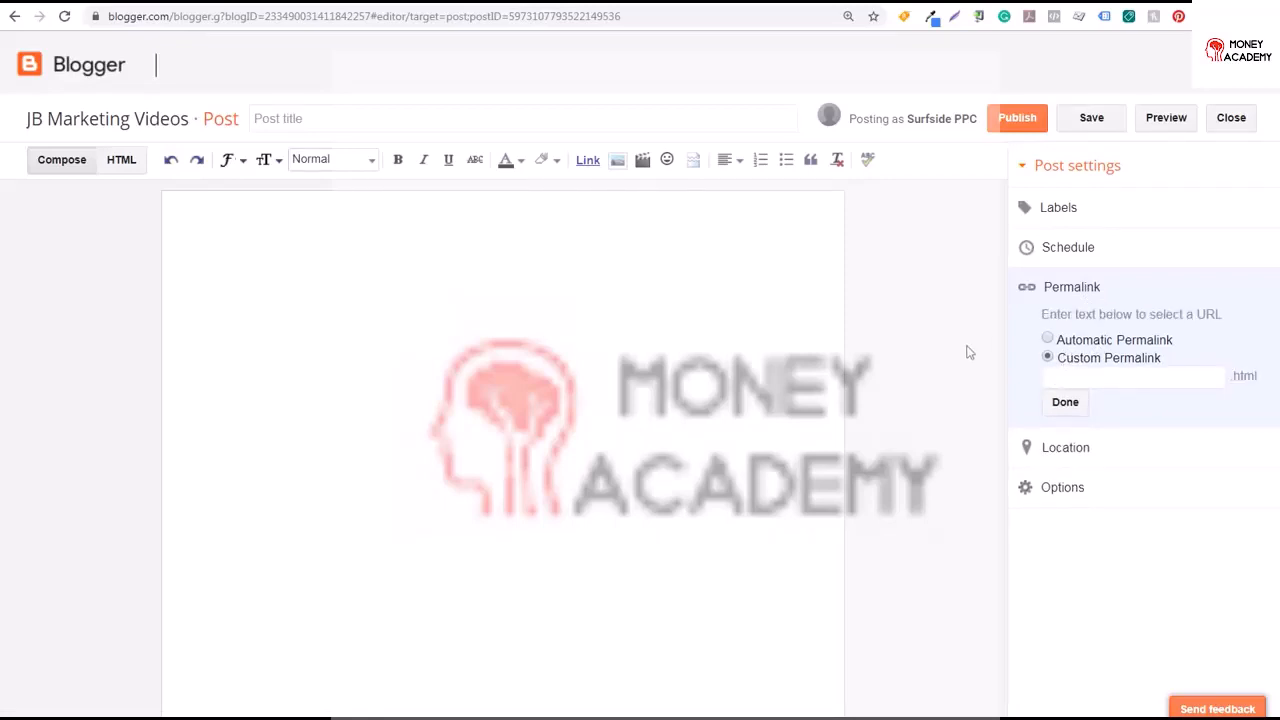
left_click(1084, 453)
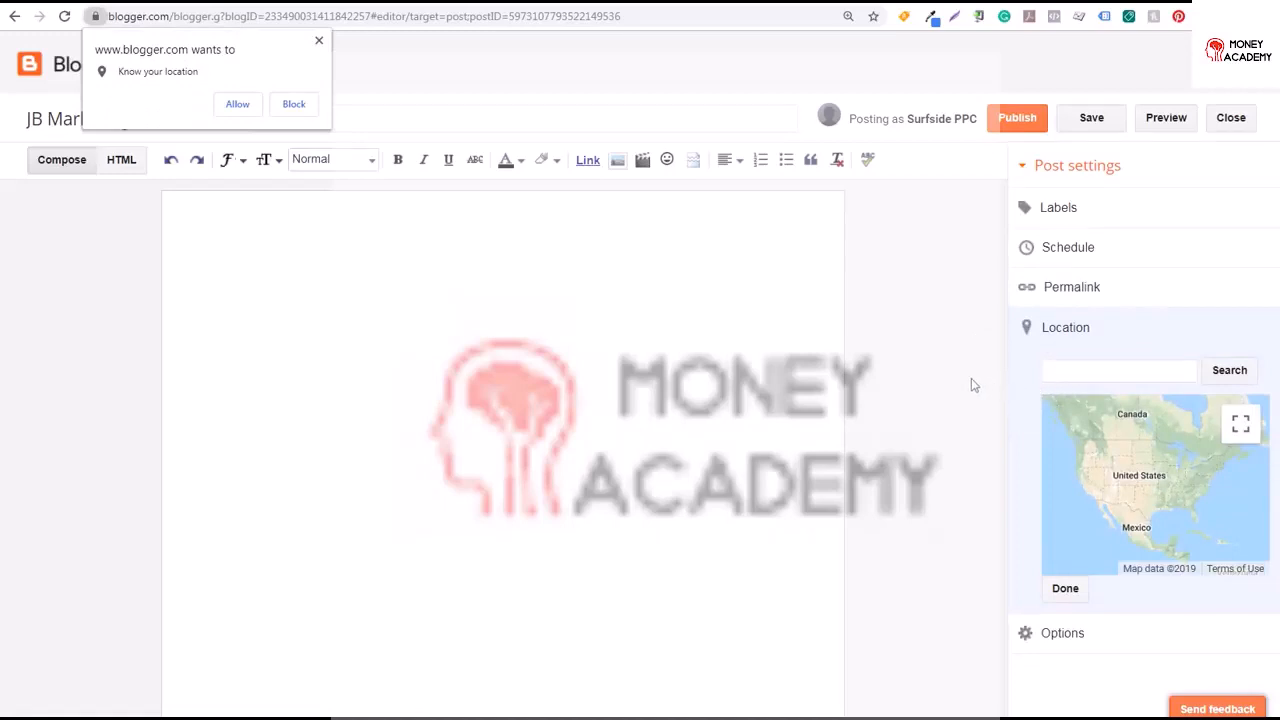
left_click(1060, 632)
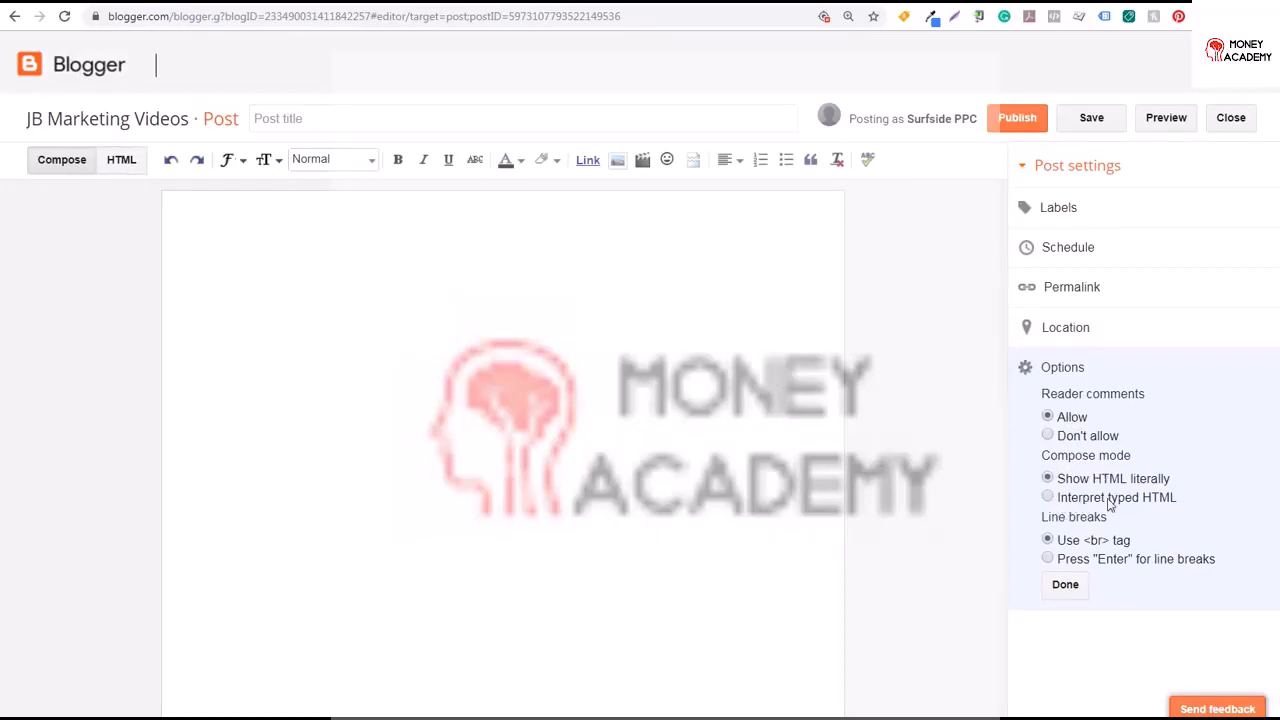
Enter <strong>Sample HTML</strong> in the post body and select it
left_click(260, 284)
type("<strong>")
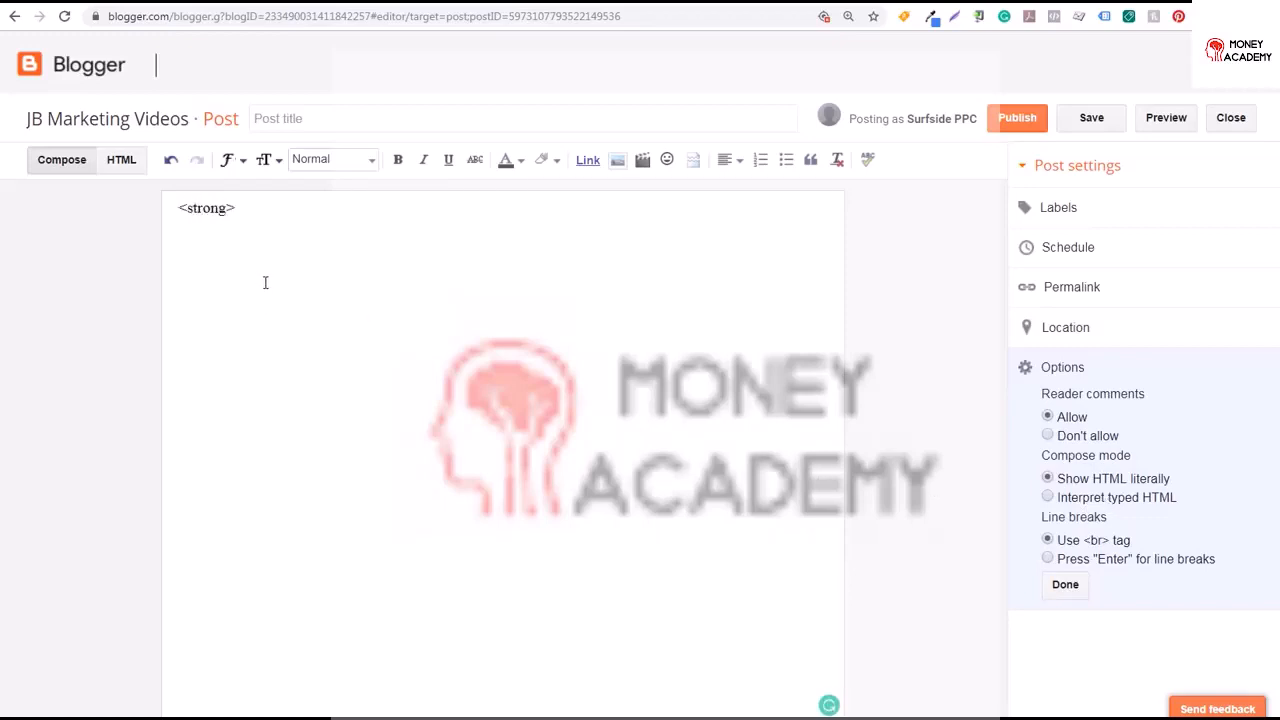
type("Sample HTML<")
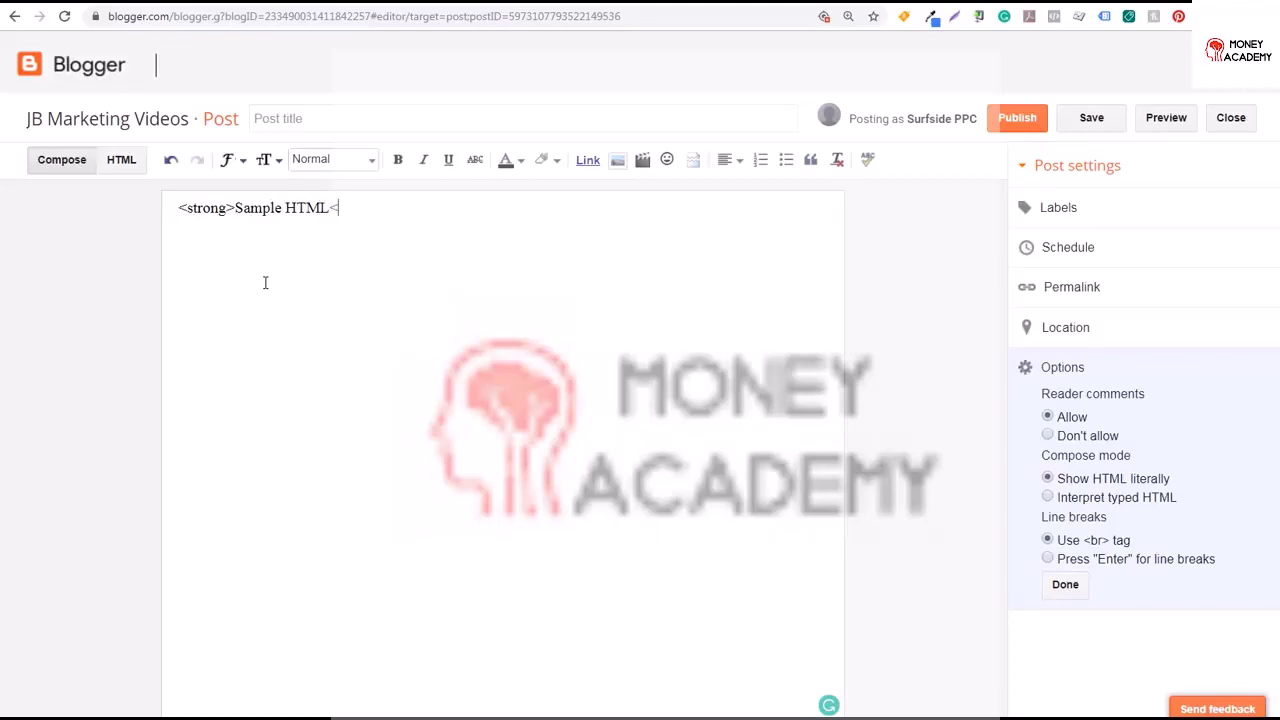
type("/strong>")
left_click_drag(396, 208, 180, 203)
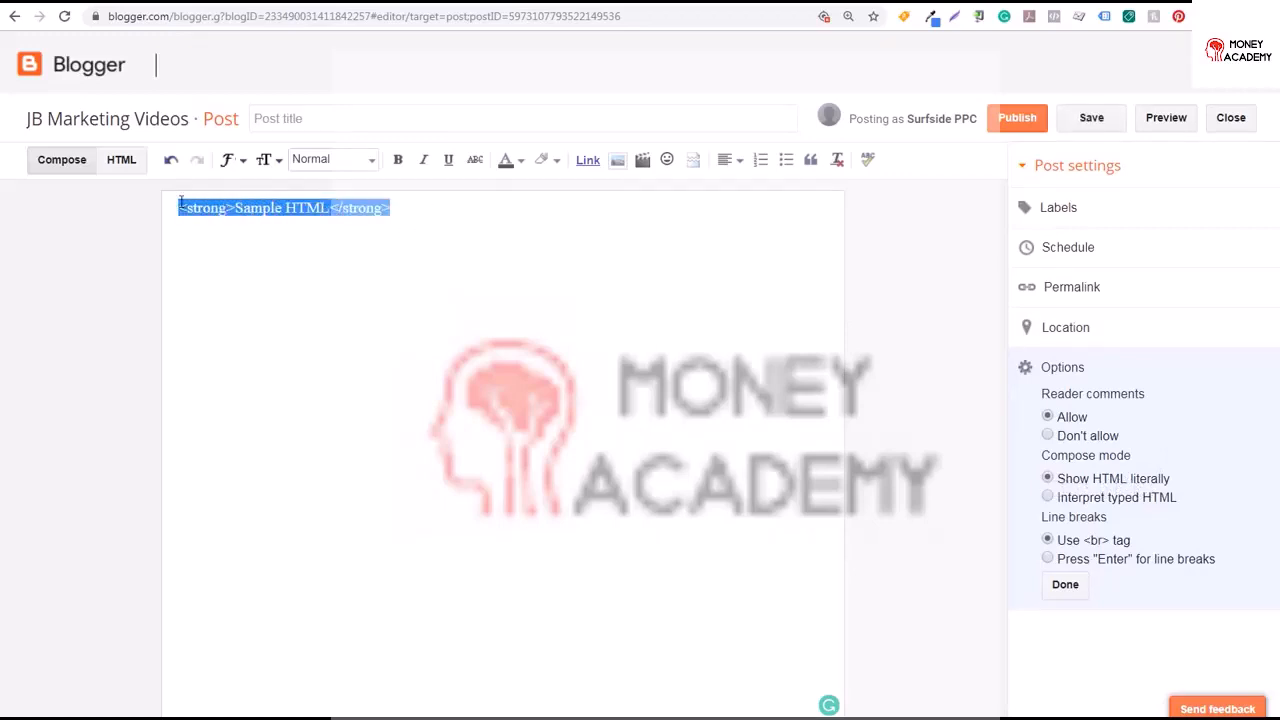
Switch the compose mode to Interpret typed HTML and back to Show HTML literally
left_click(1087, 502)
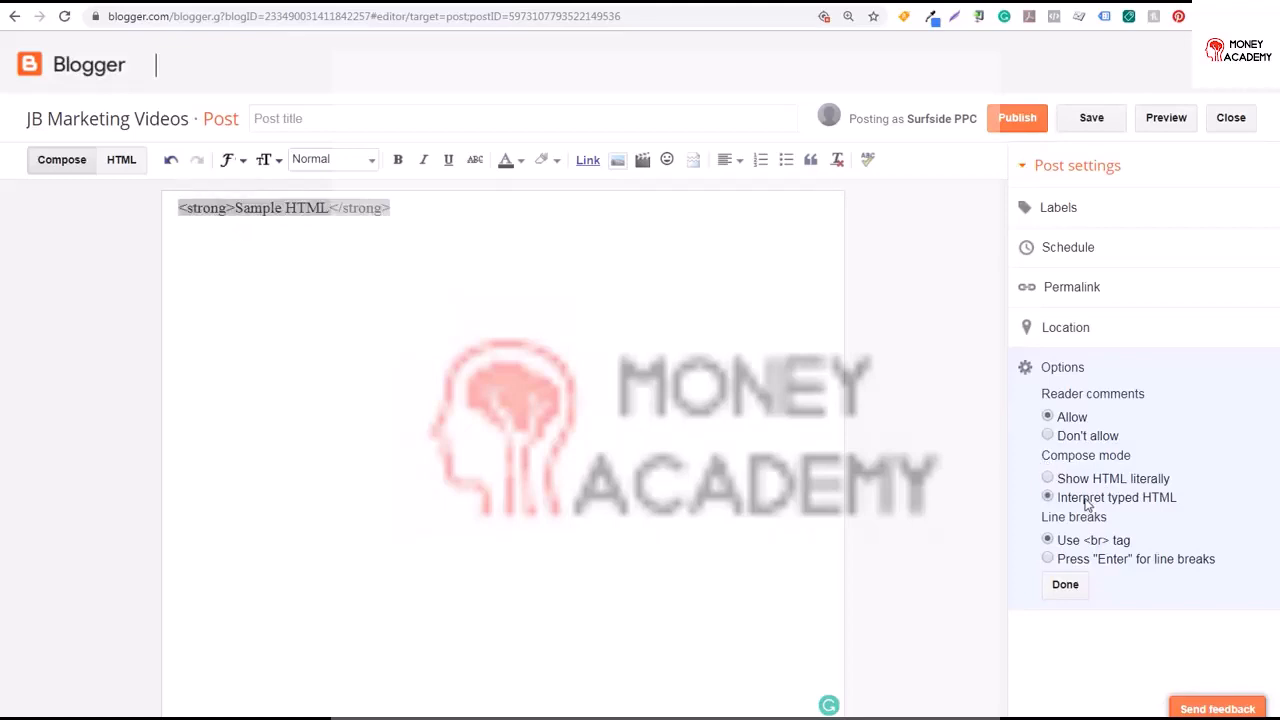
left_click(286, 208)
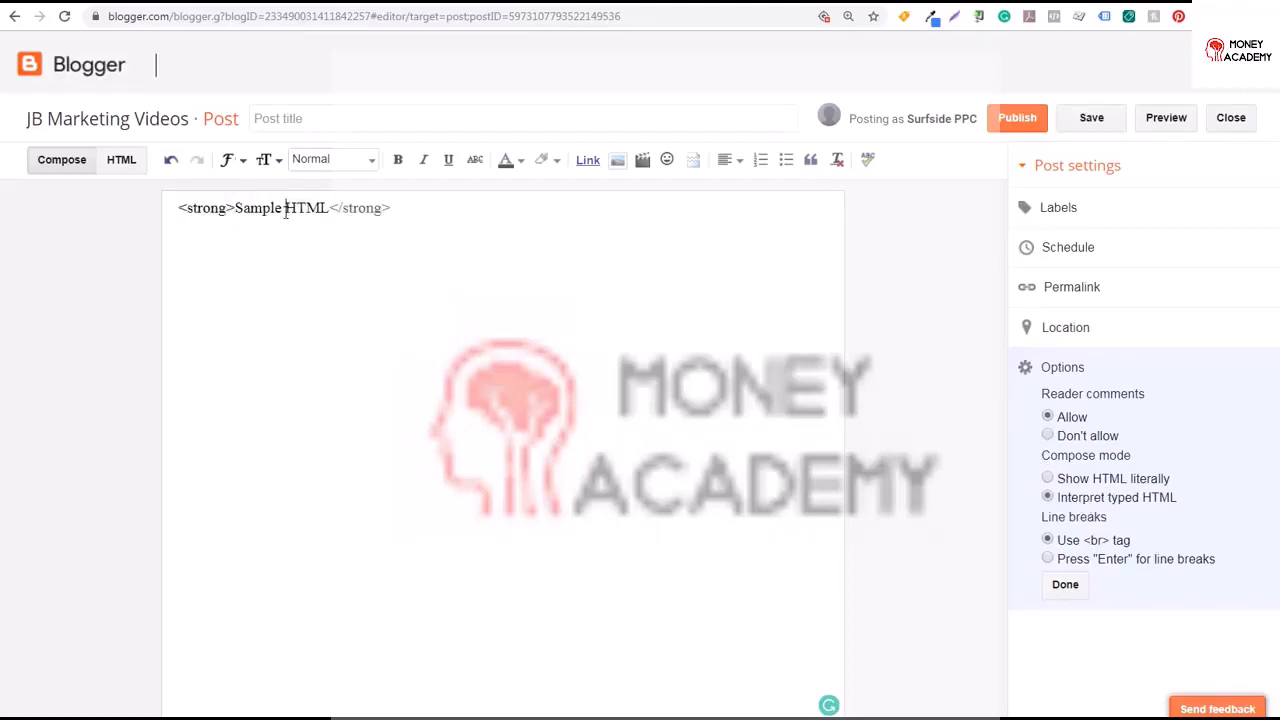
left_click(1047, 479)
left_click_drag(392, 207, 334, 208)
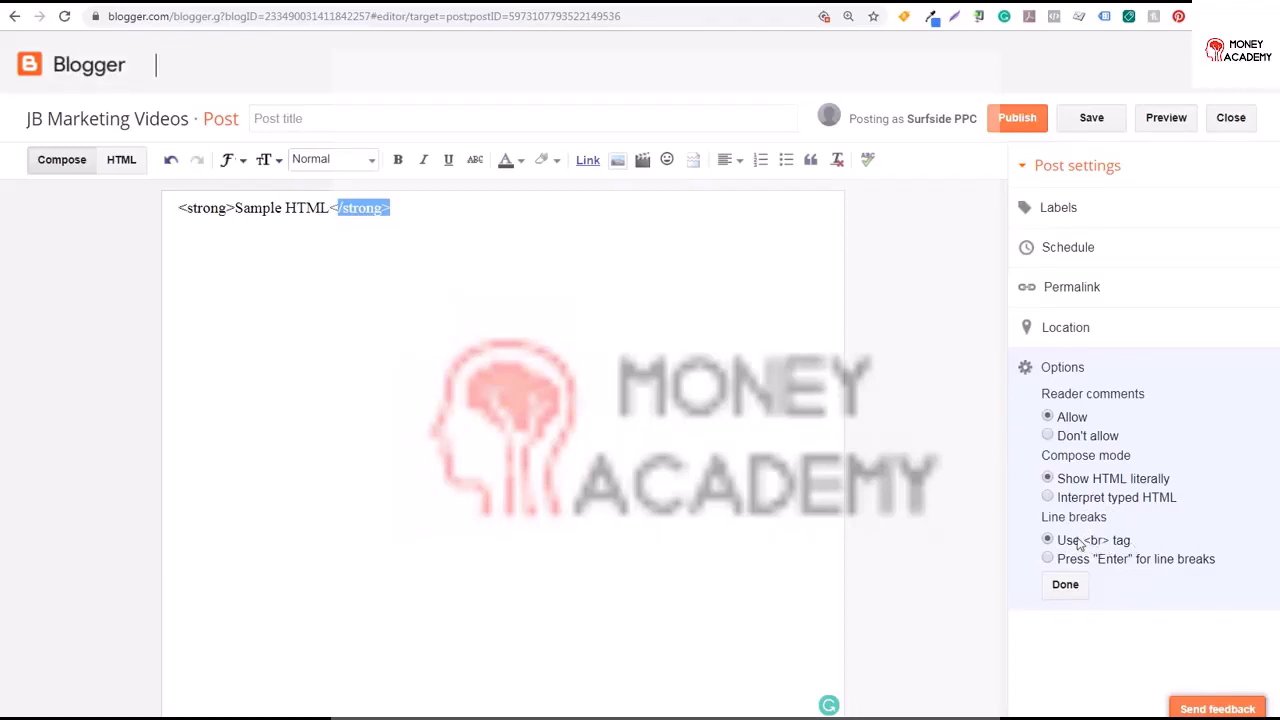
left_click_drag(1081, 540, 1110, 545)
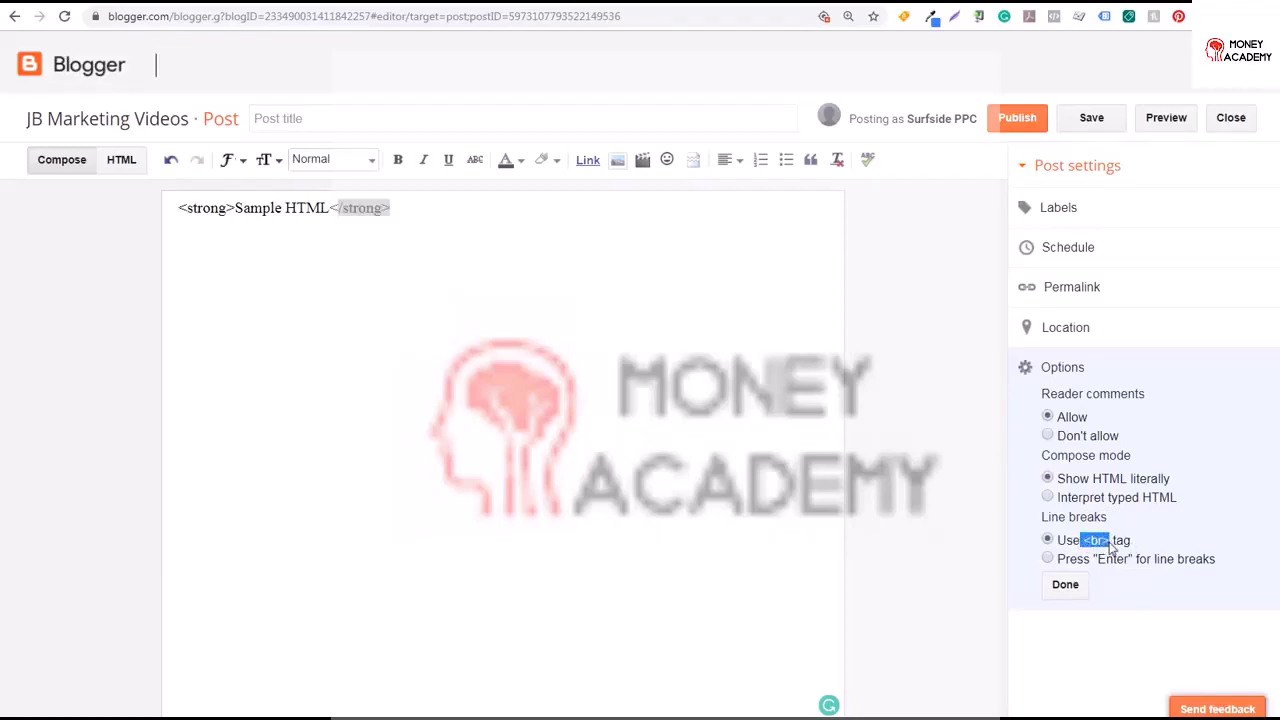
Replace a typed <br> tag with the text Line Break, close the options, then clear the whole post body
left_click(524, 244)
type("<br>")
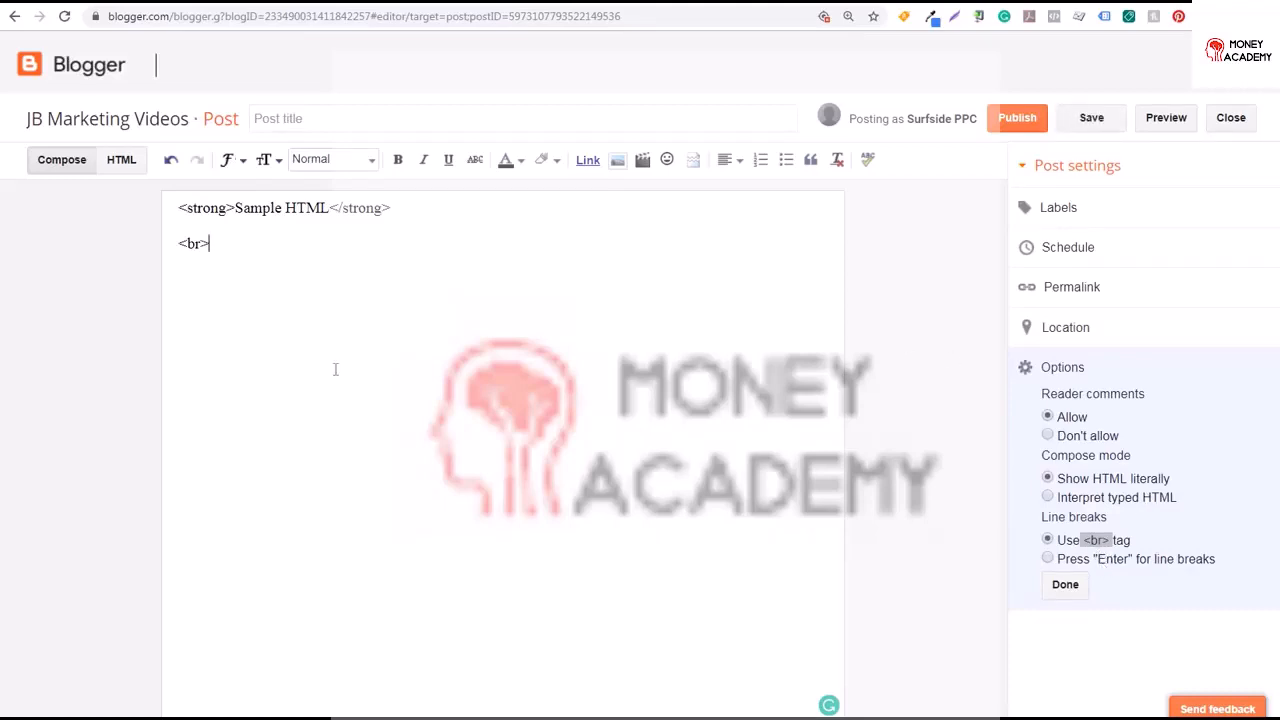
left_click_drag(250, 245, 143, 234)
key("BackSpace")
type("Line Break")
left_click(172, 222)
left_click(1066, 586)
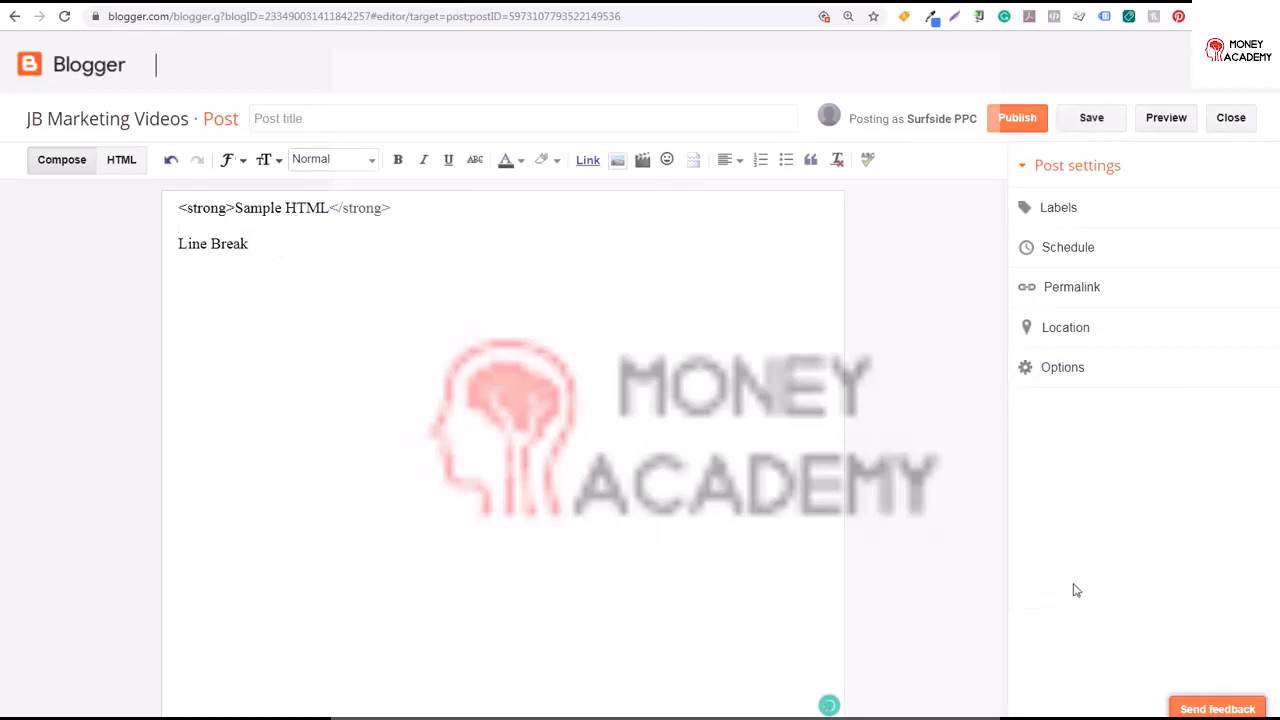
left_click_drag(291, 240, 154, 197)
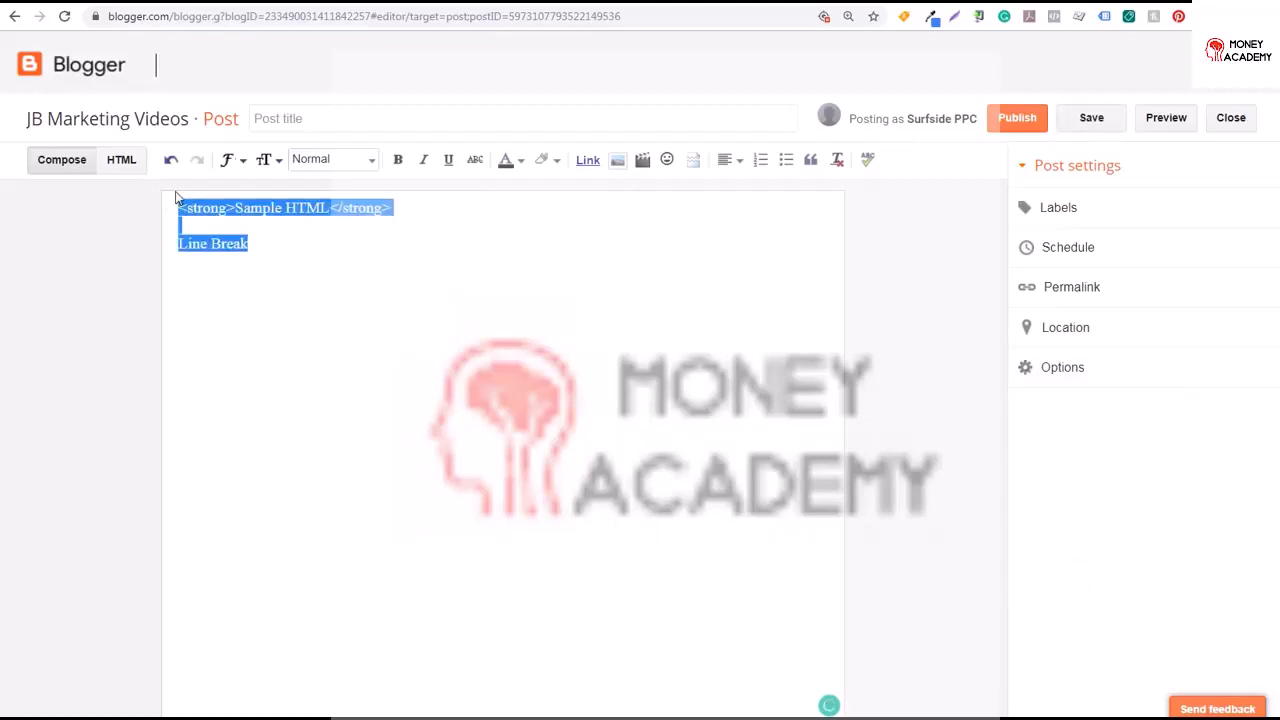
key("BackSpace")
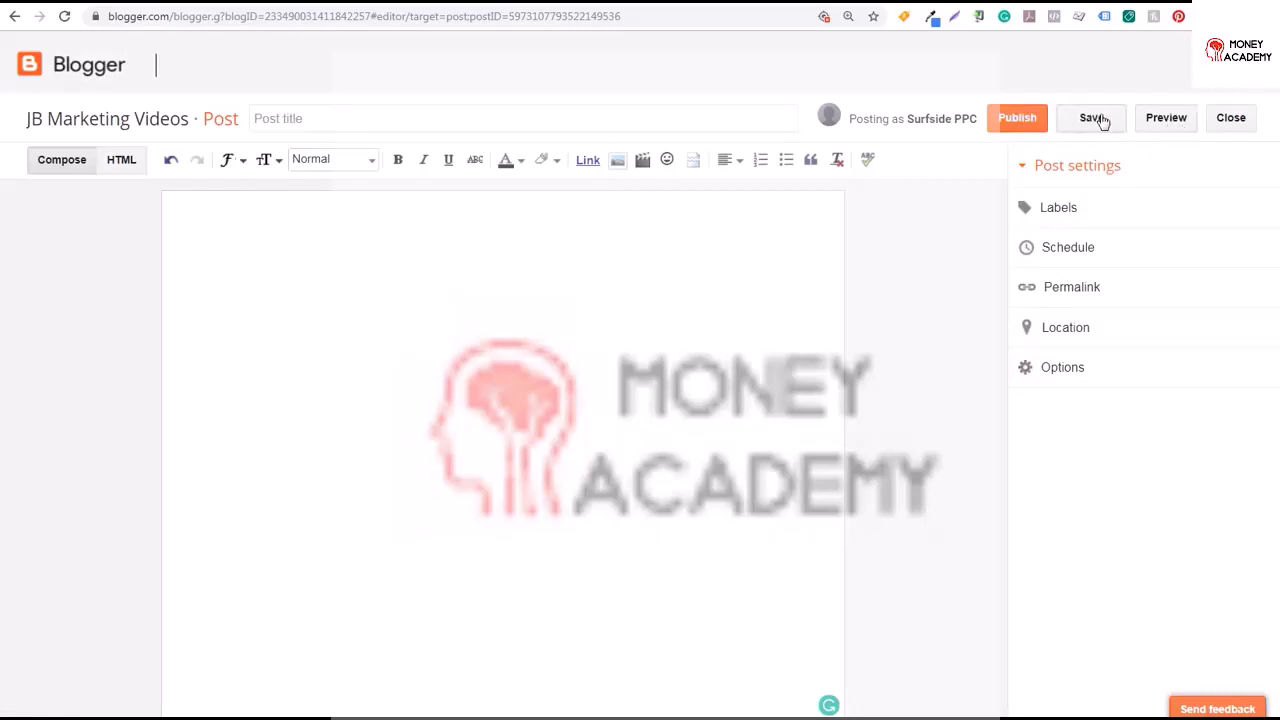
Title the post My First Blog Post and write My first blog post example. in the body
left_click(334, 119)
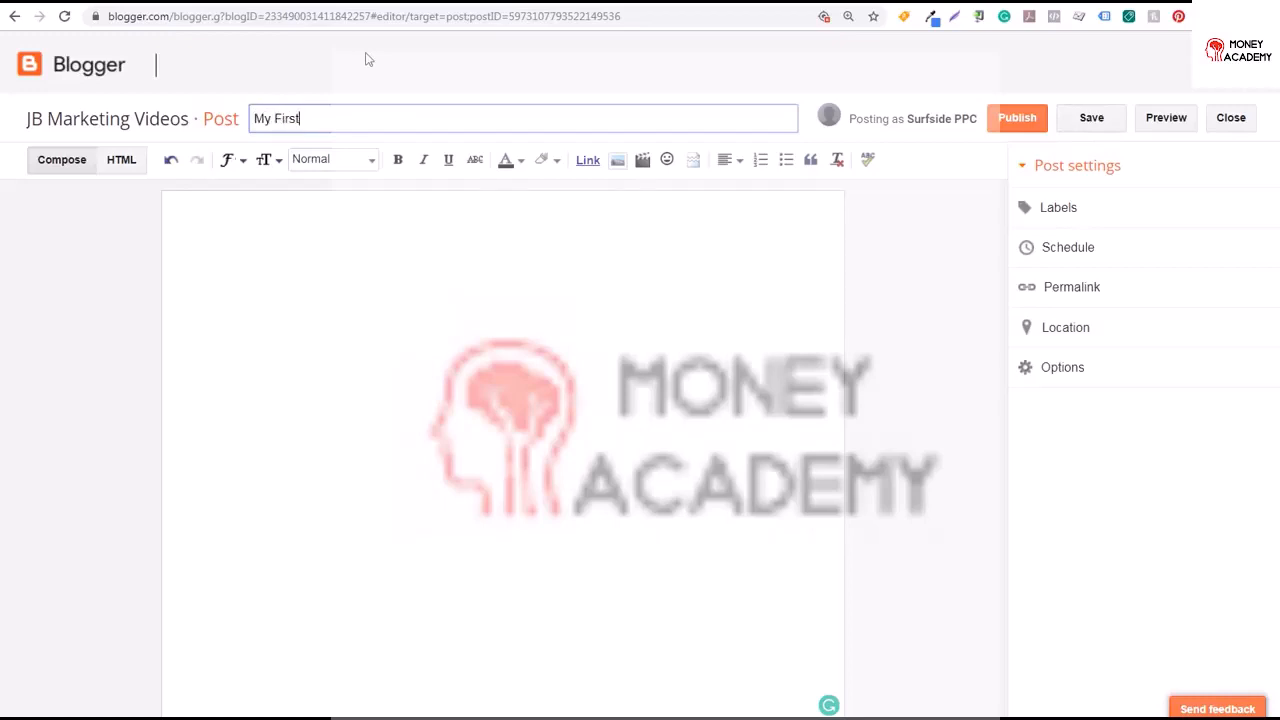
type("My First Blog Post")
left_click(300, 220)
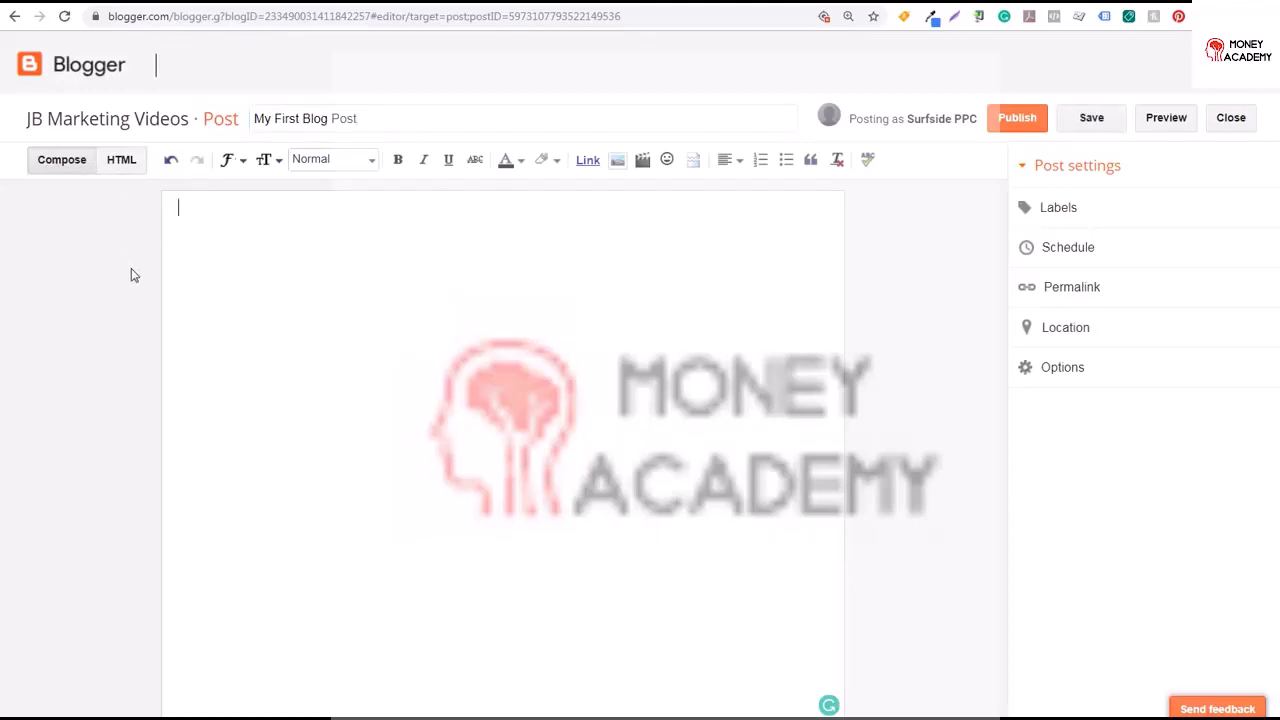
type("My first blog p")
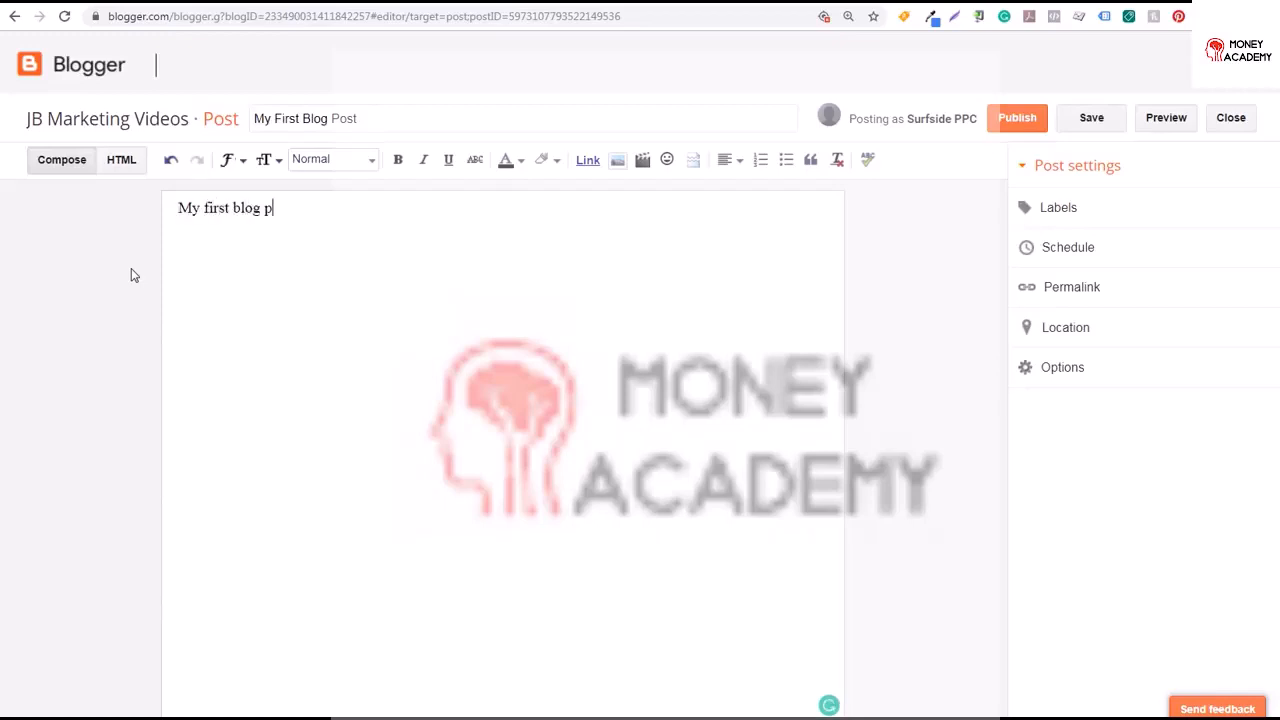
type("ost example.")
Make the first line of the post bold
left_click_drag(380, 214, 168, 214)
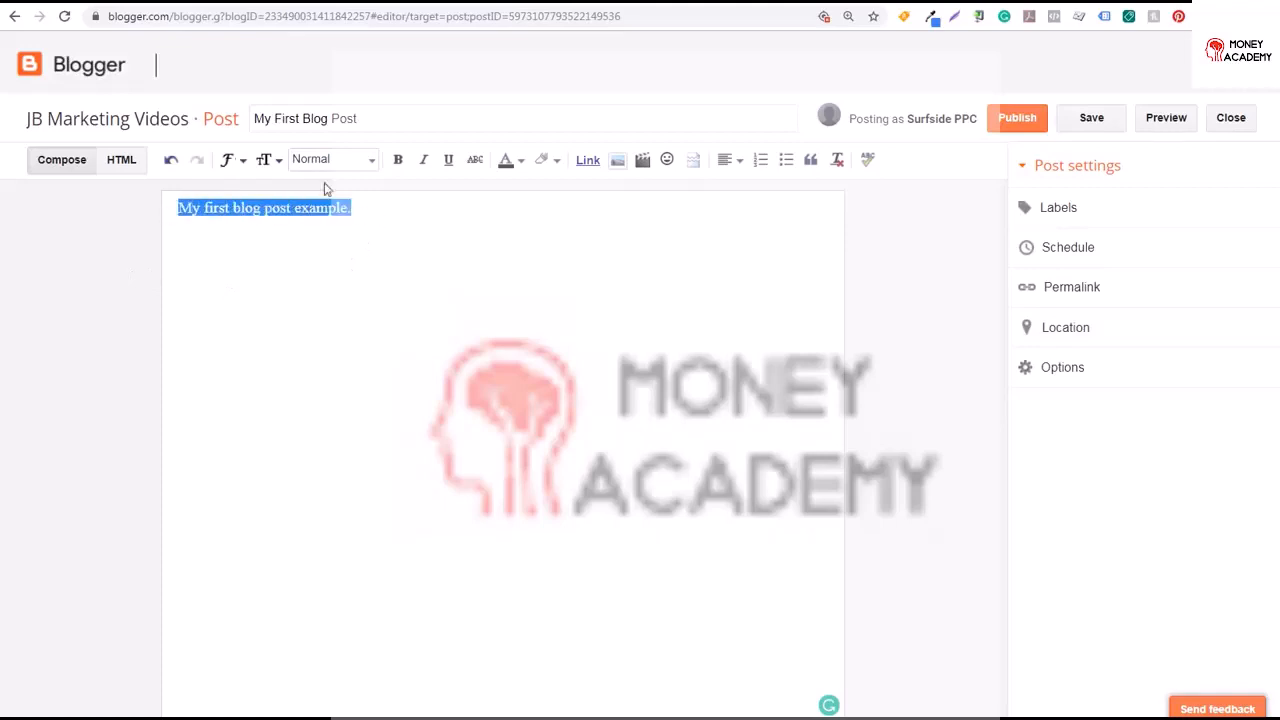
left_click(397, 159)
left_click(398, 207)
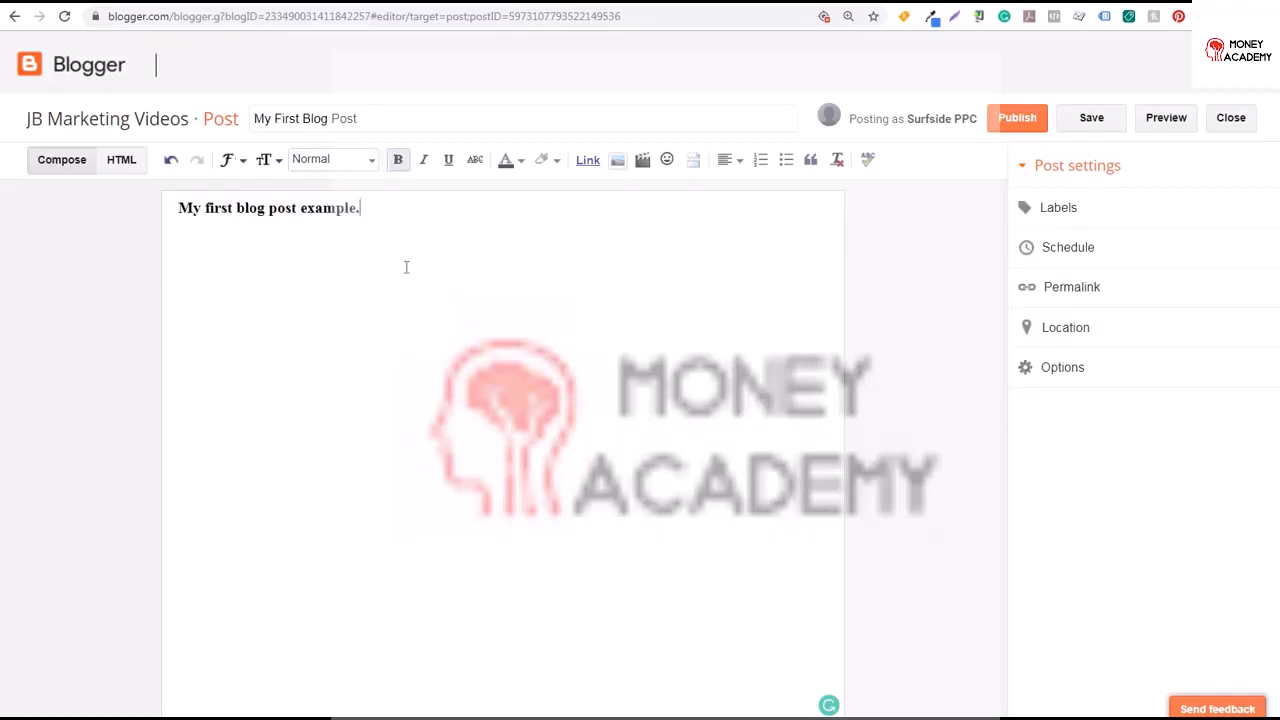
Switch between the HTML and Compose views to inspect the post's markup
left_click(119, 163)
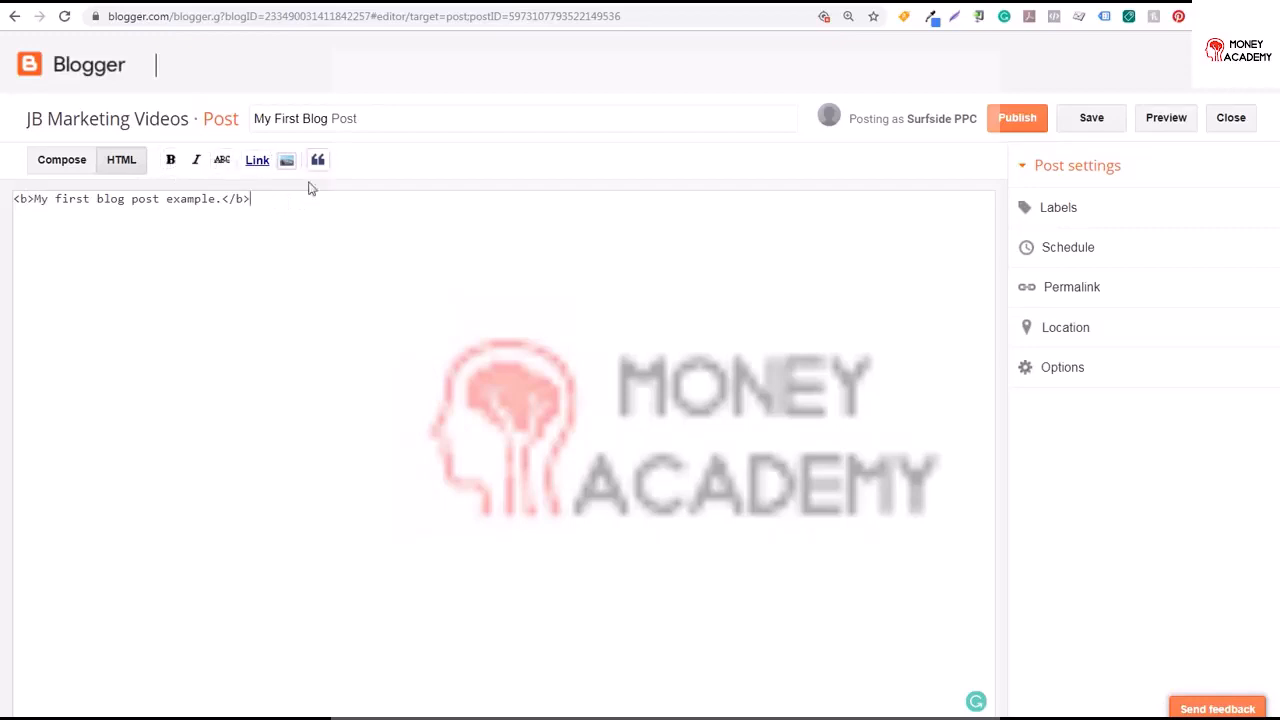
key("Return")
left_click(66, 166)
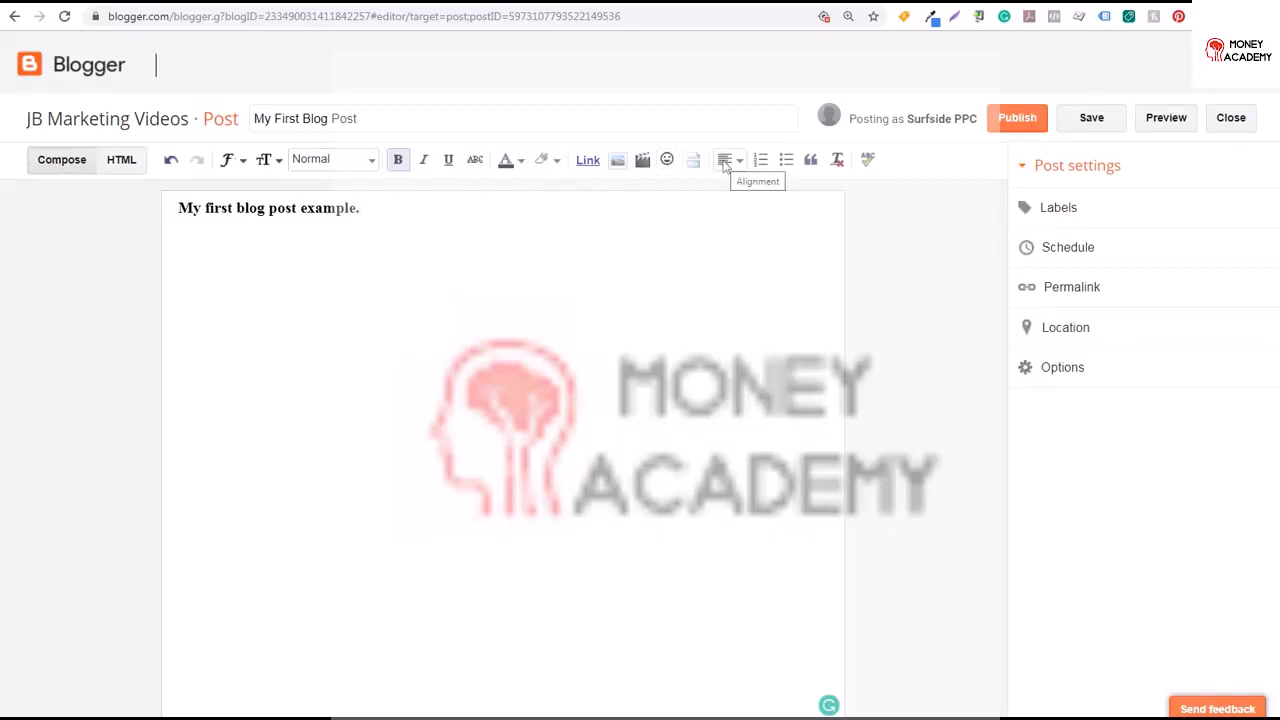
left_click(128, 164)
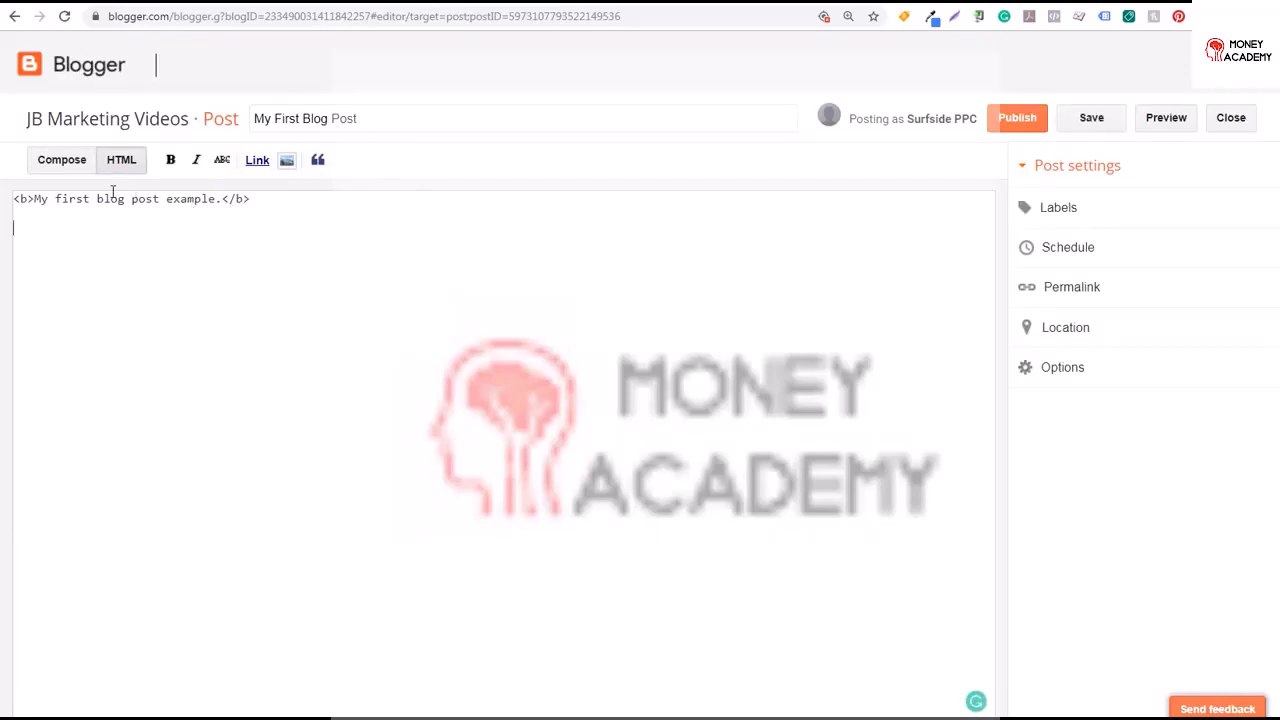
left_click(62, 162)
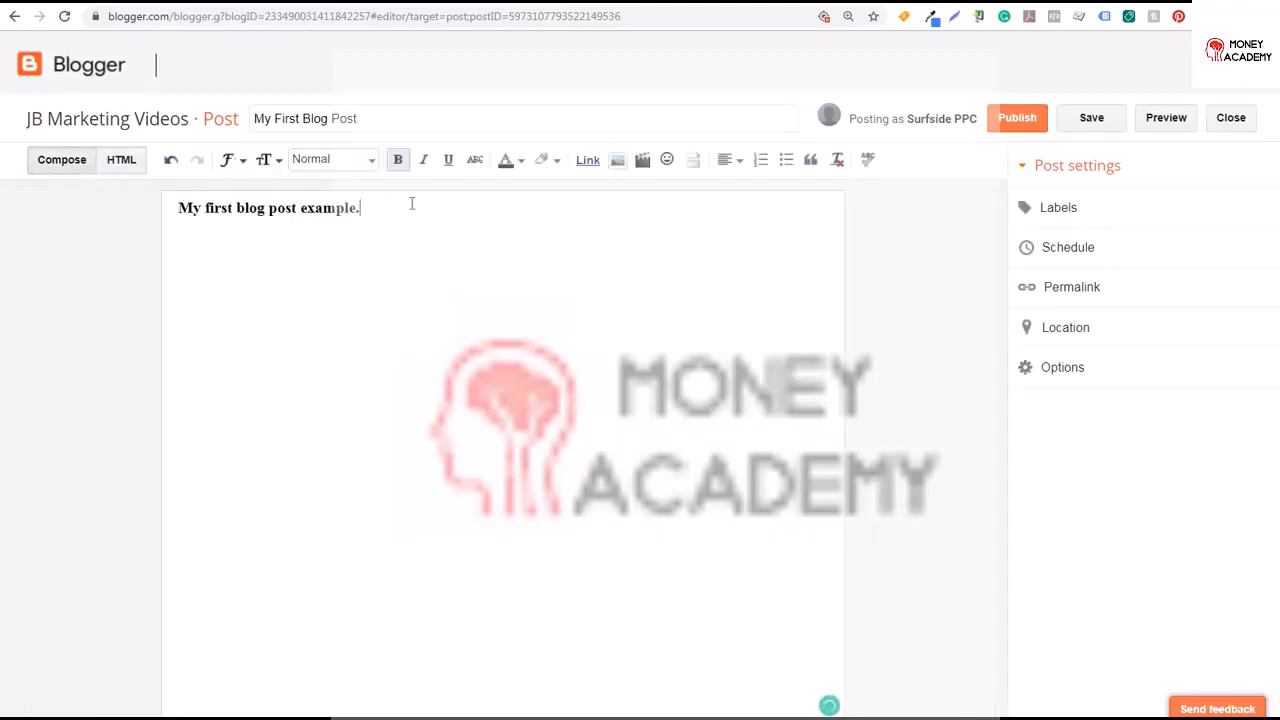
Add a second line reading Sample text below the first line
key("Return")
type("Sample text")
left_click(172, 162)
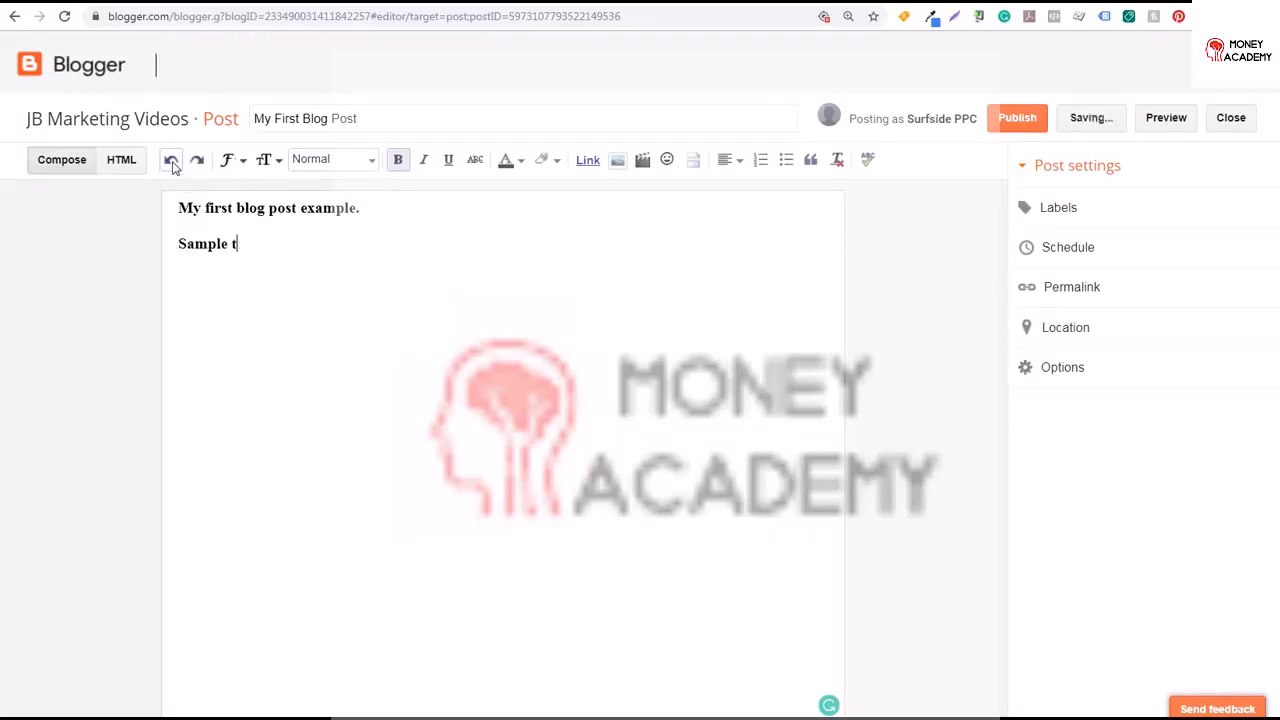
type("ext")
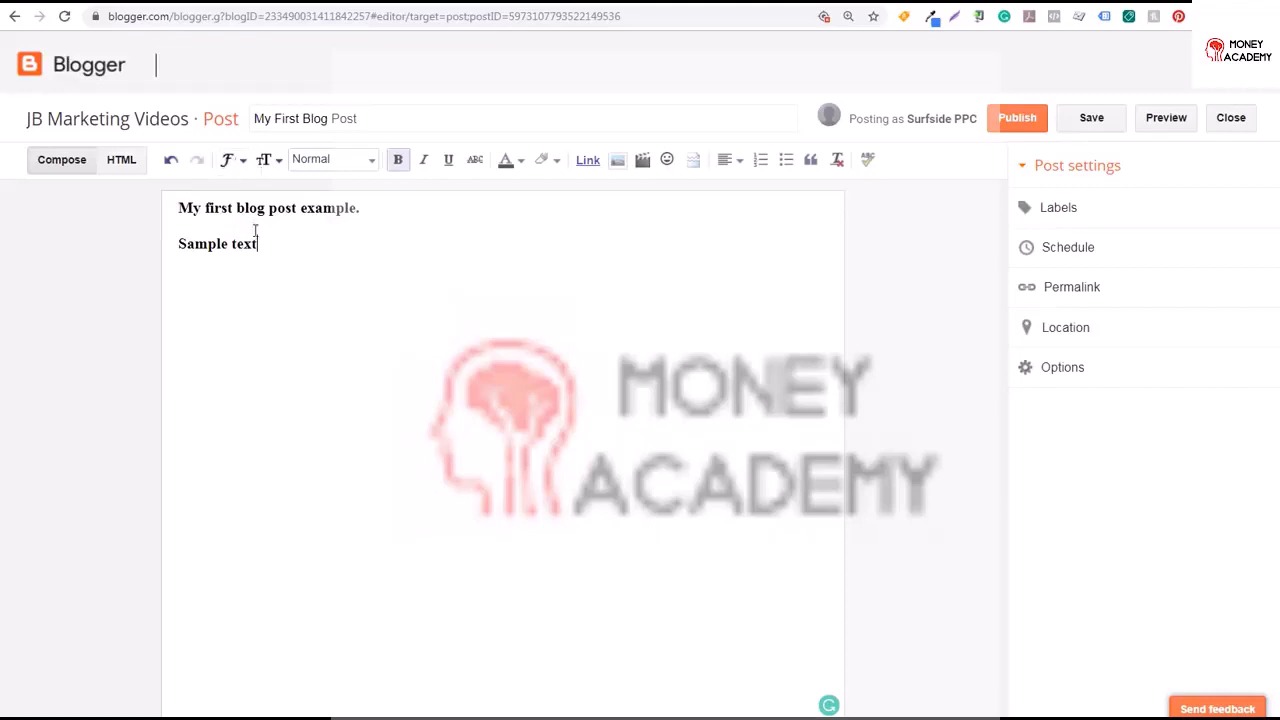
Set the font of the Sample text line to Helvetica
left_click_drag(258, 243, 176, 244)
left_click(228, 160)
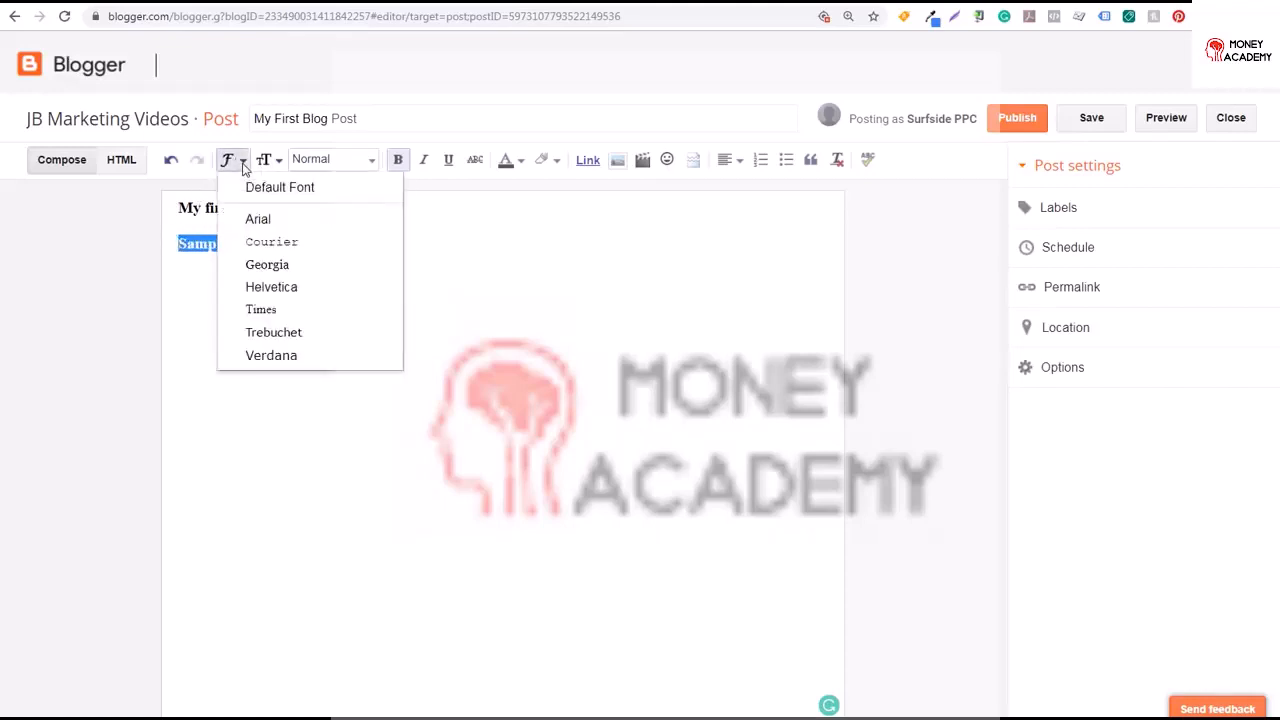
left_click(266, 288)
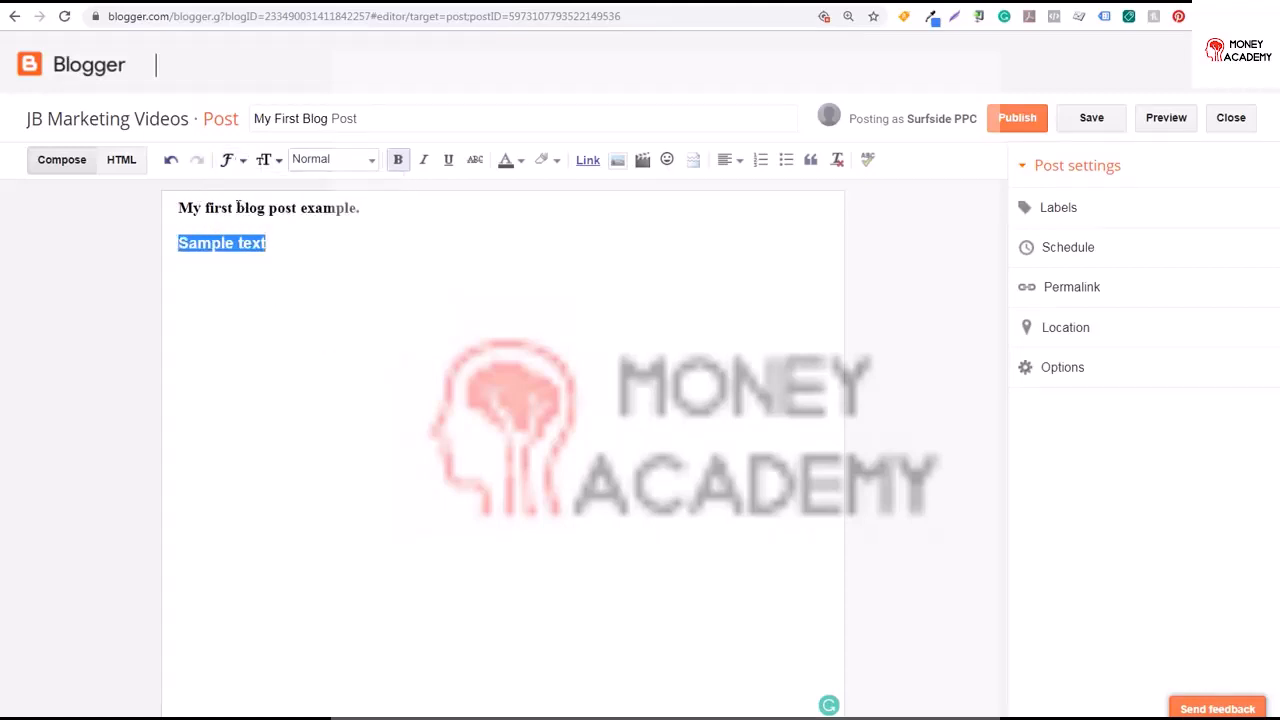
left_click(322, 246)
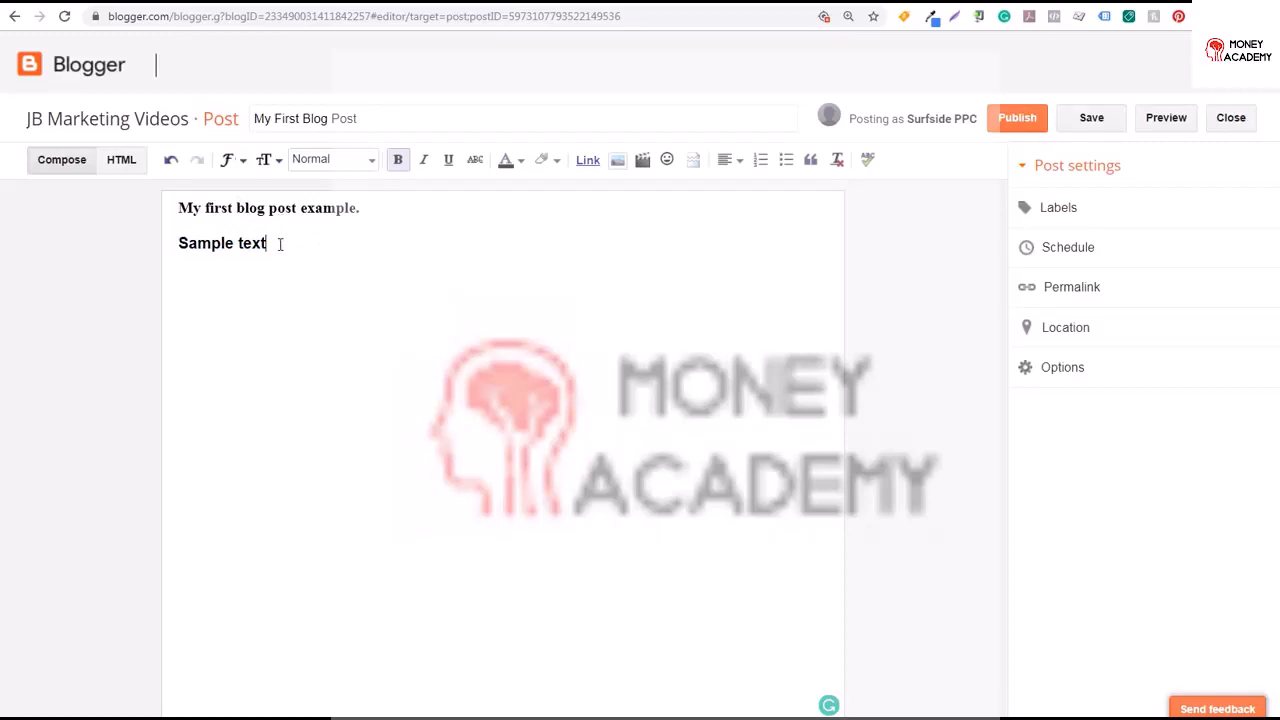
Try the Largest font size on the Sample text line, then set it back to Normal
left_click_drag(279, 244, 176, 244)
left_click(264, 160)
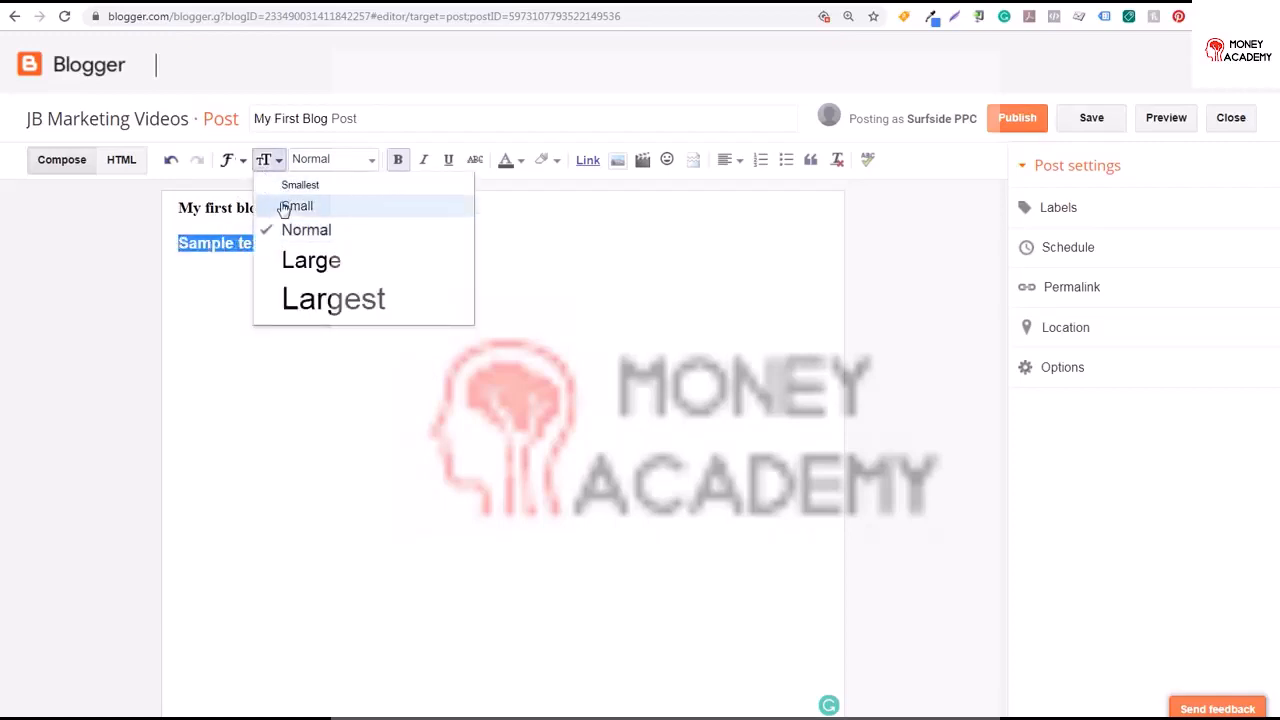
left_click(312, 298)
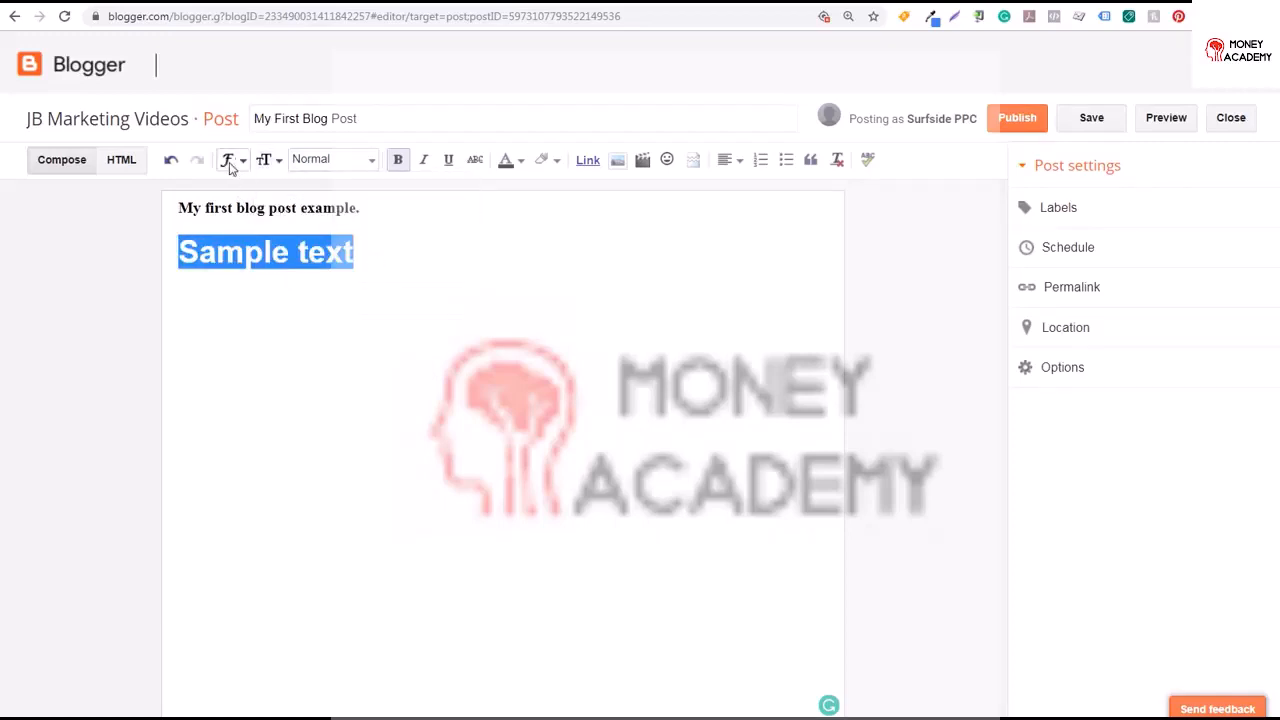
left_click(264, 160)
left_click(296, 231)
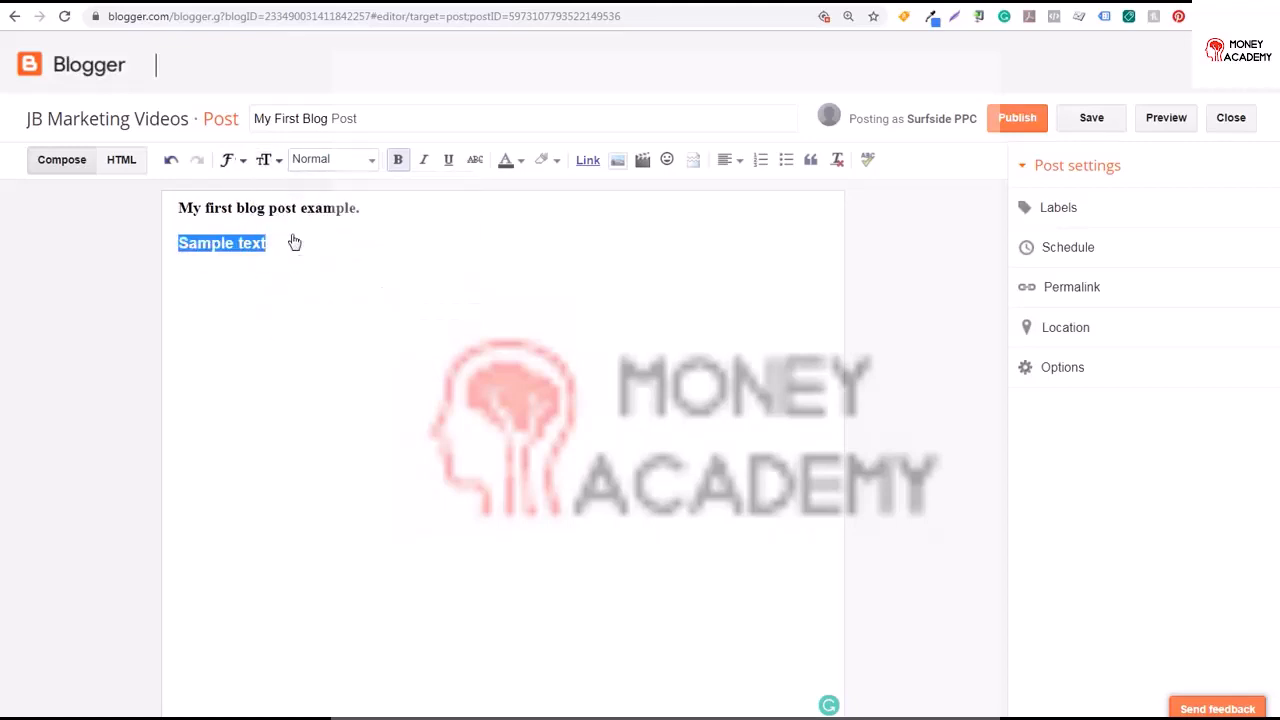
Insert a new line reading Heading below the first line of the post
left_click(372, 163)
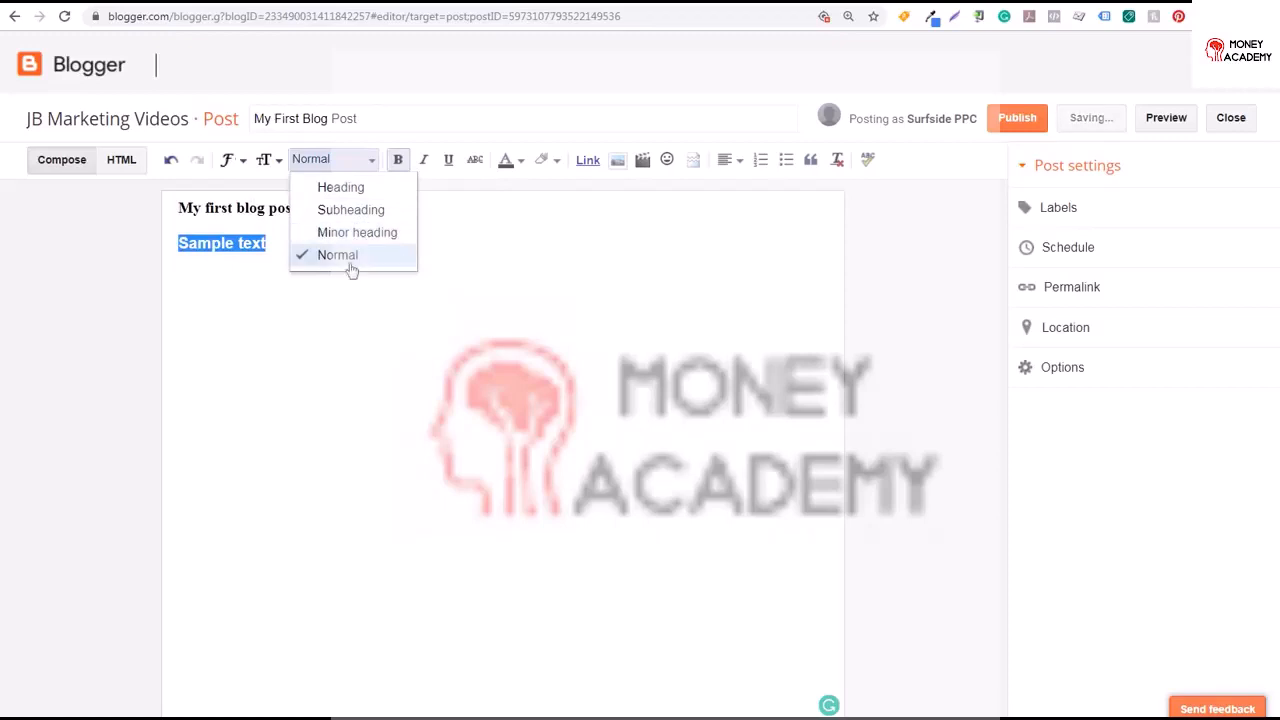
left_click(269, 247)
left_click(384, 214)
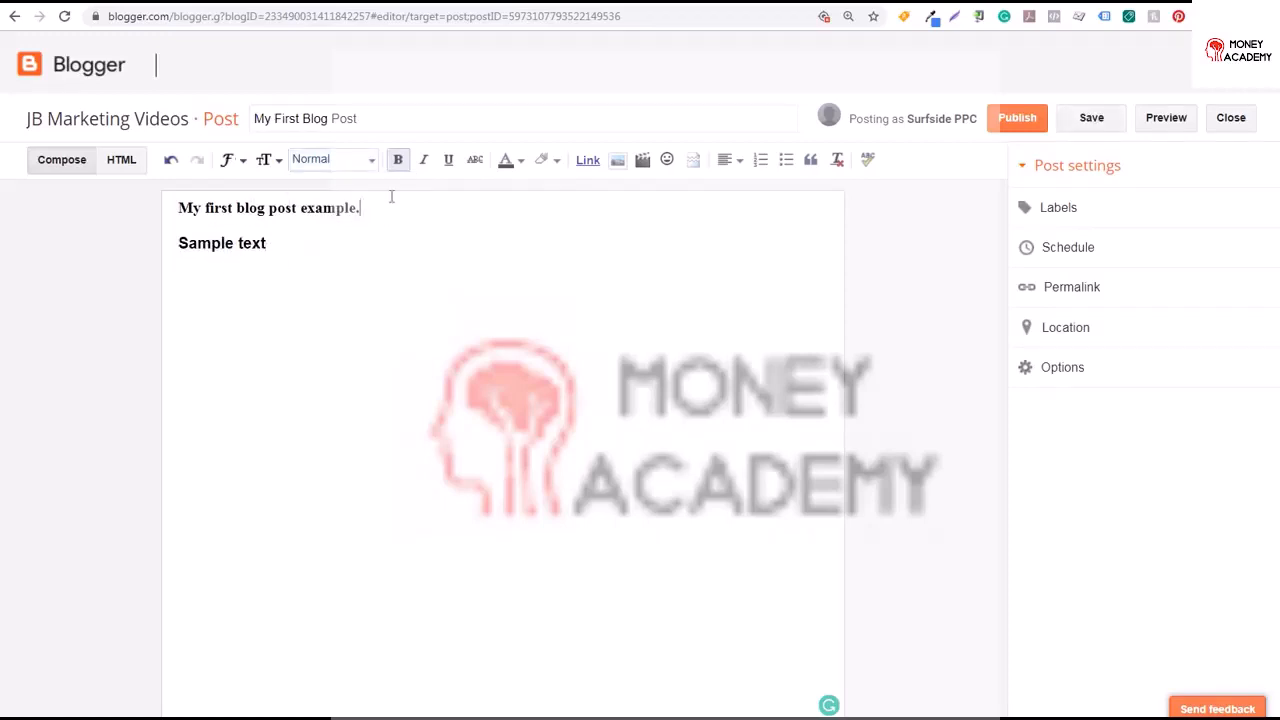
key("Return")
type("Heading")
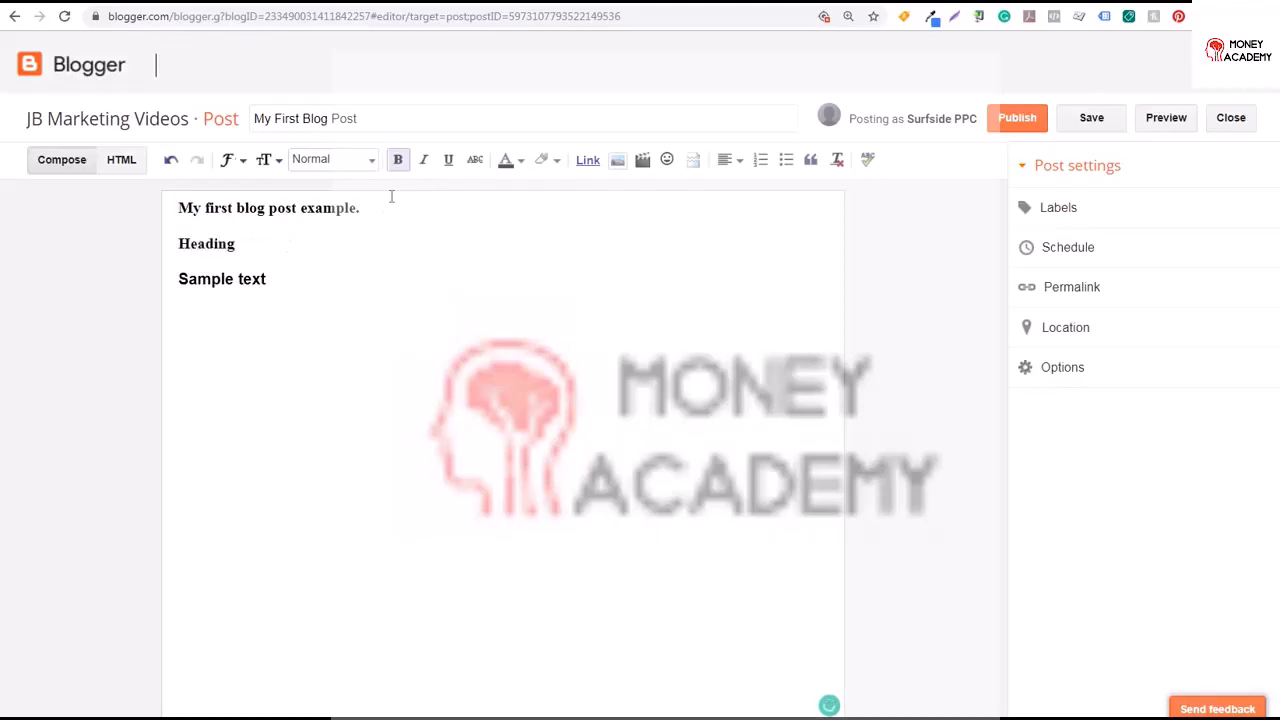
Apply the Heading paragraph style to the Heading line
left_click_drag(262, 244, 172, 248)
left_click(360, 162)
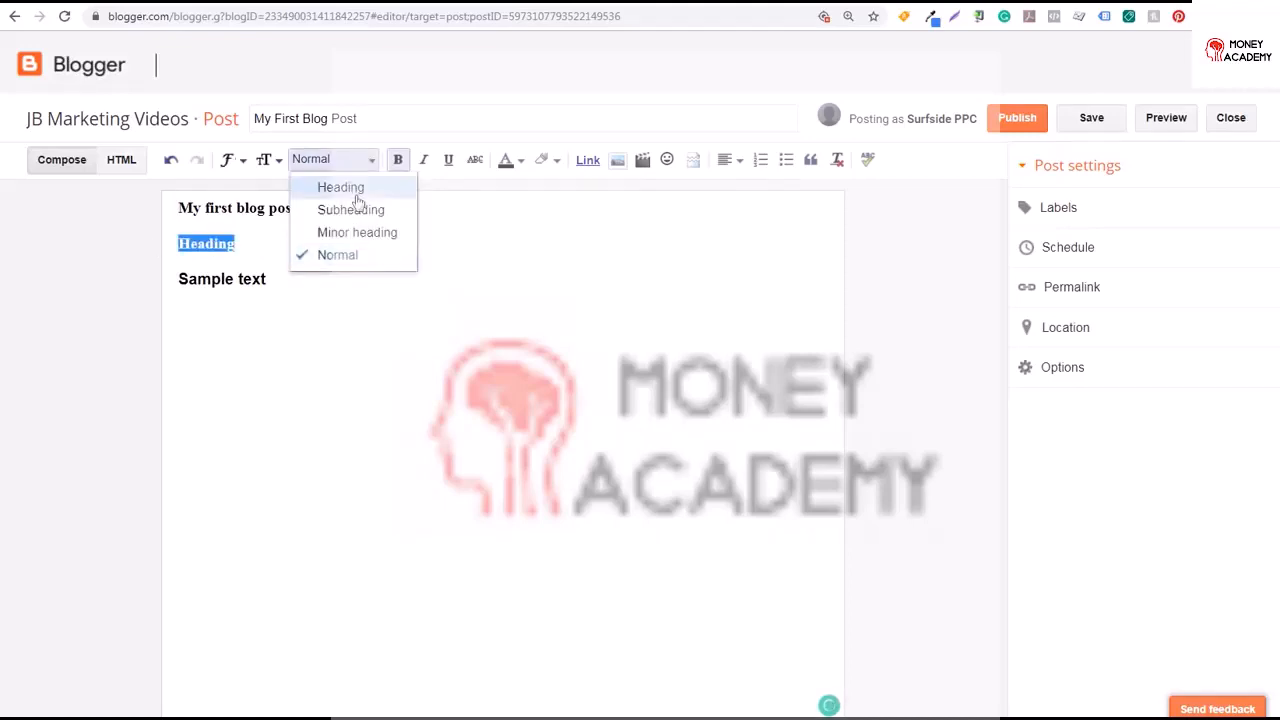
left_click(352, 192)
left_click(307, 262)
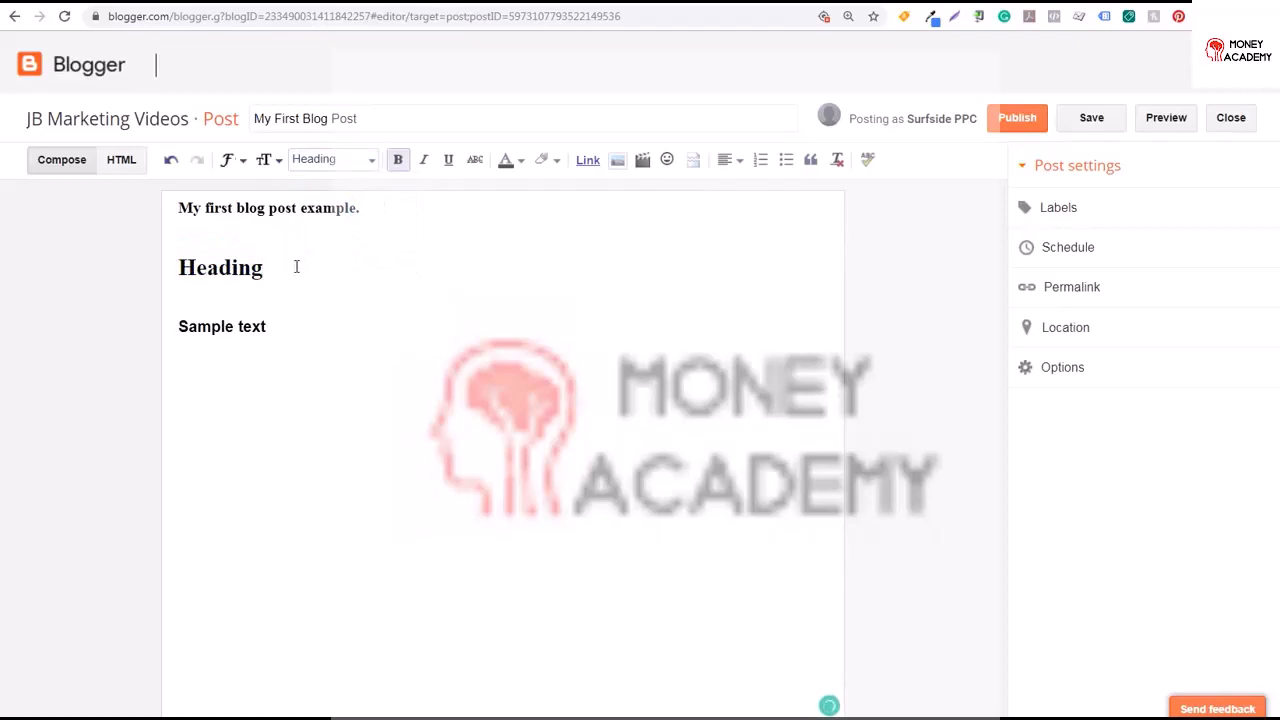
Add a line reading Subheading below it and apply the Subheading paragraph style
key("Return")
type("Subheading")
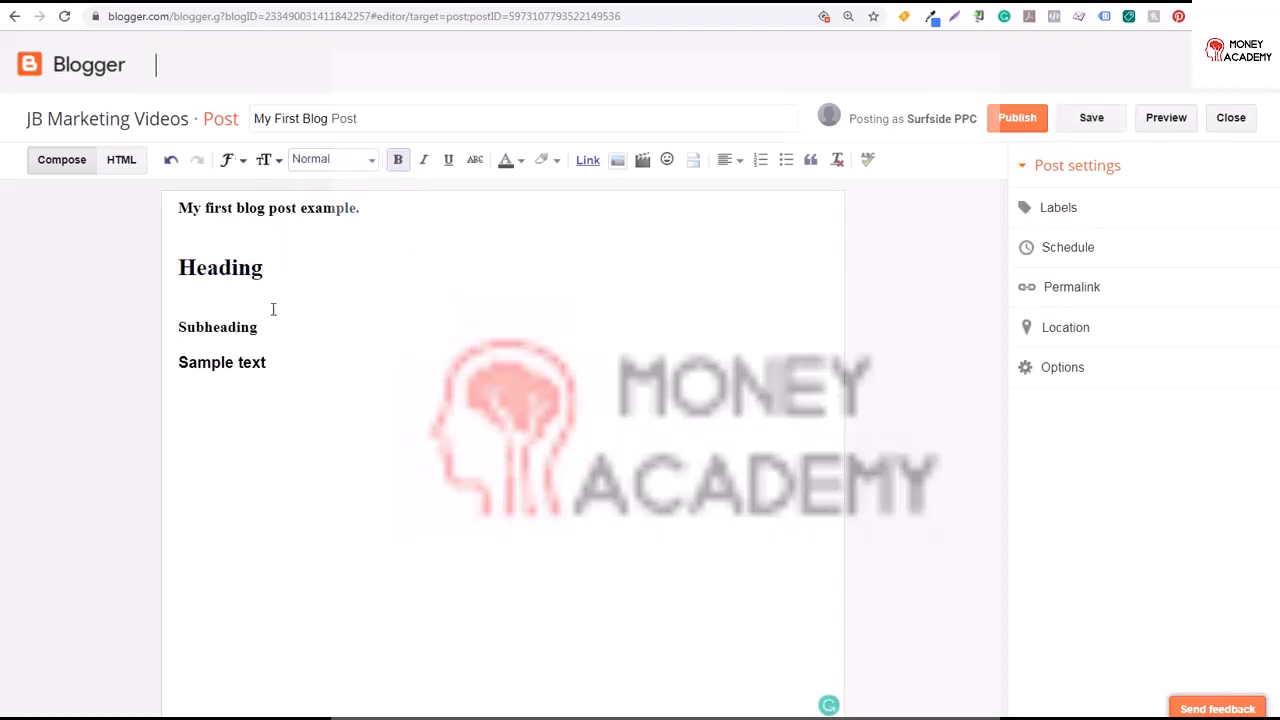
left_click_drag(259, 328, 170, 328)
left_click(372, 166)
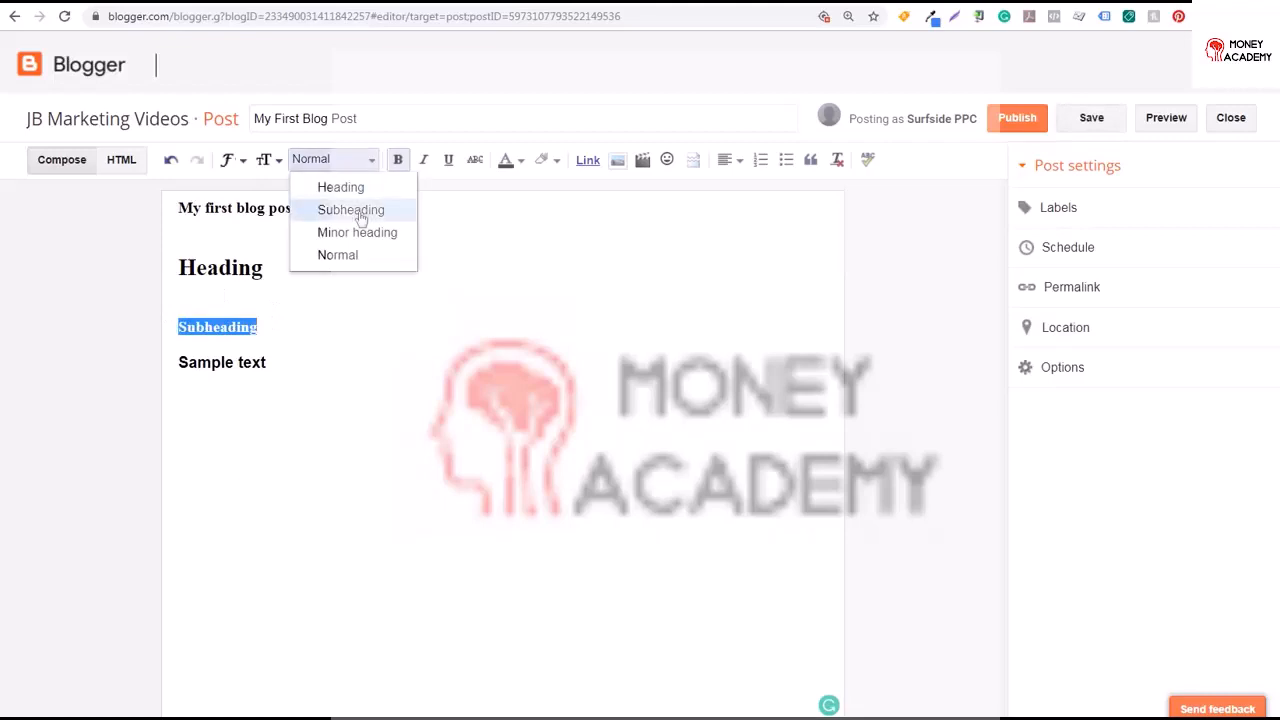
left_click(361, 219)
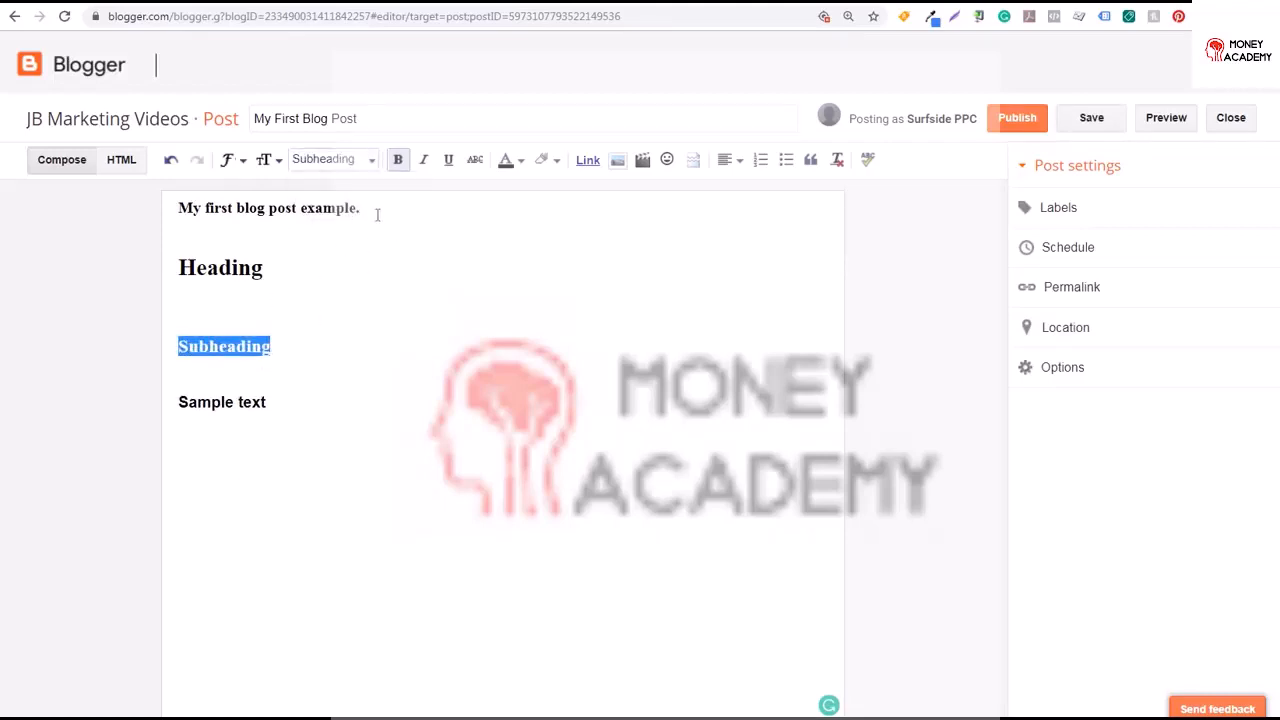
Replace the heading's text with My First Blog Post
left_click(372, 165)
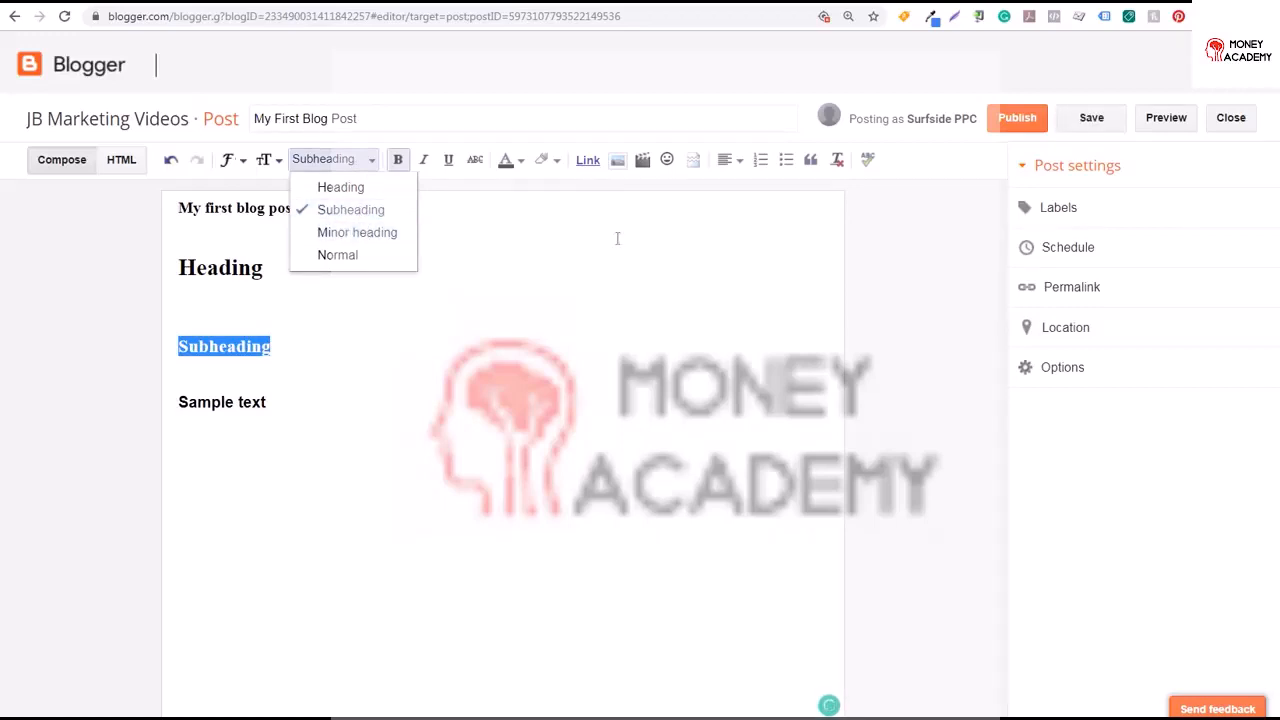
left_click(219, 268)
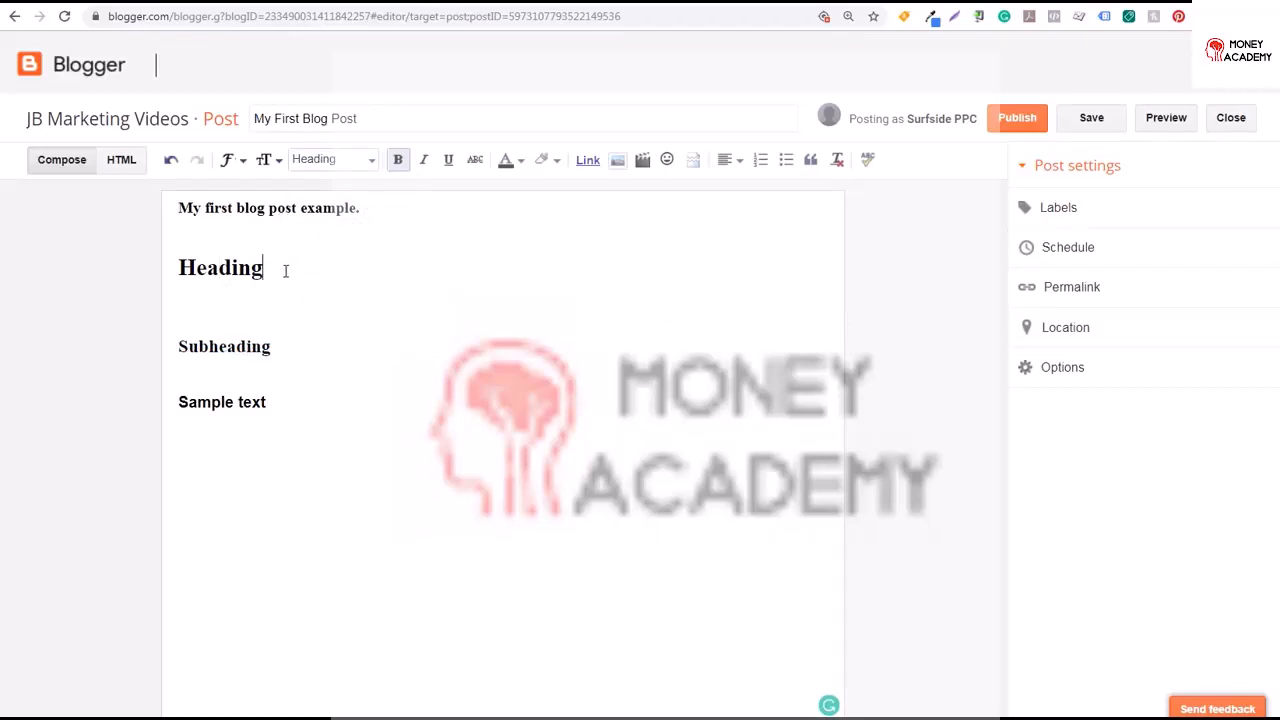
left_click_drag(285, 270, 178, 267)
type("My i")
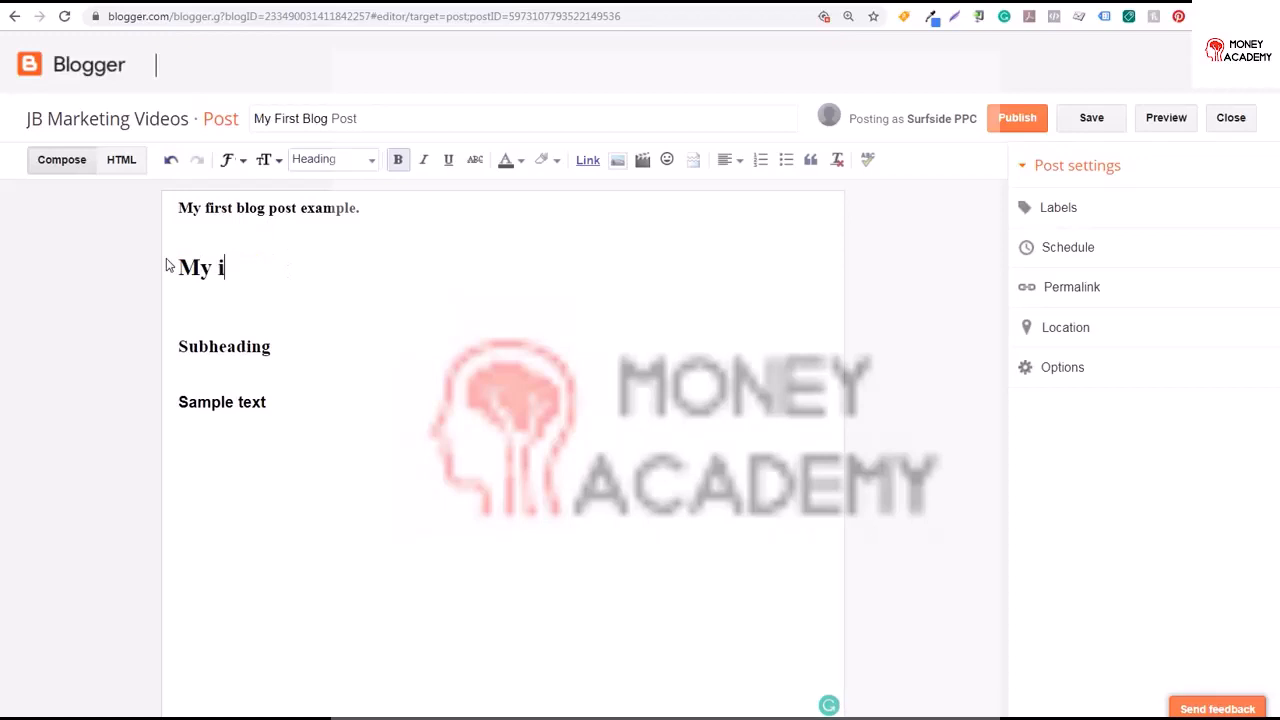
key("BackSpace")
type("First Blog Post")
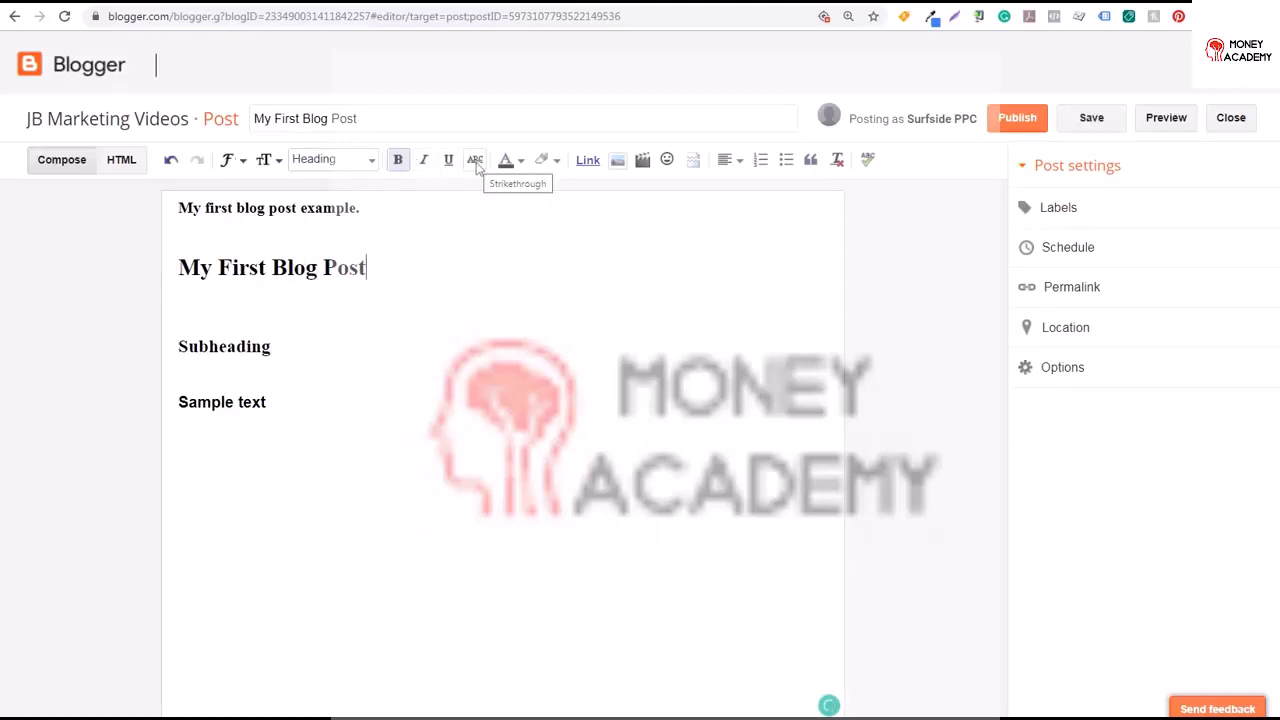
Toggle italic on and off for the first line of the post
left_click_drag(389, 208, 168, 205)
left_click(424, 162)
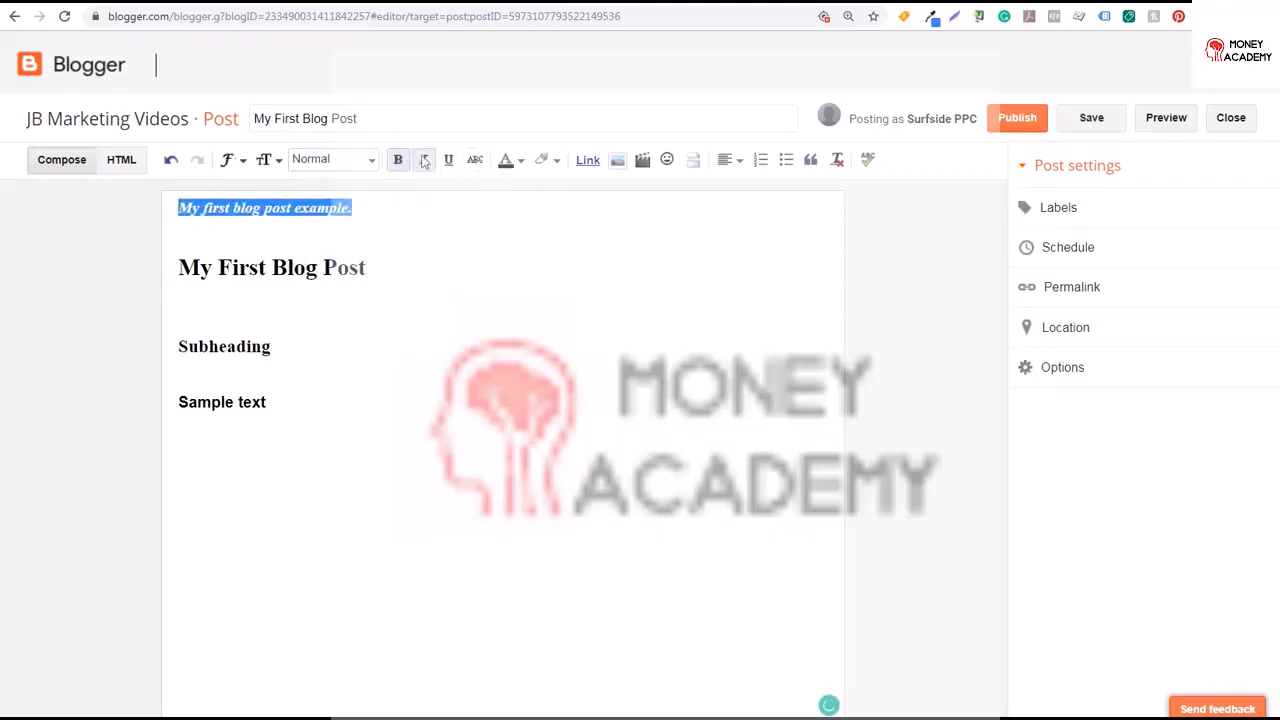
left_click(424, 162)
left_click(424, 162)
left_click(424, 162)
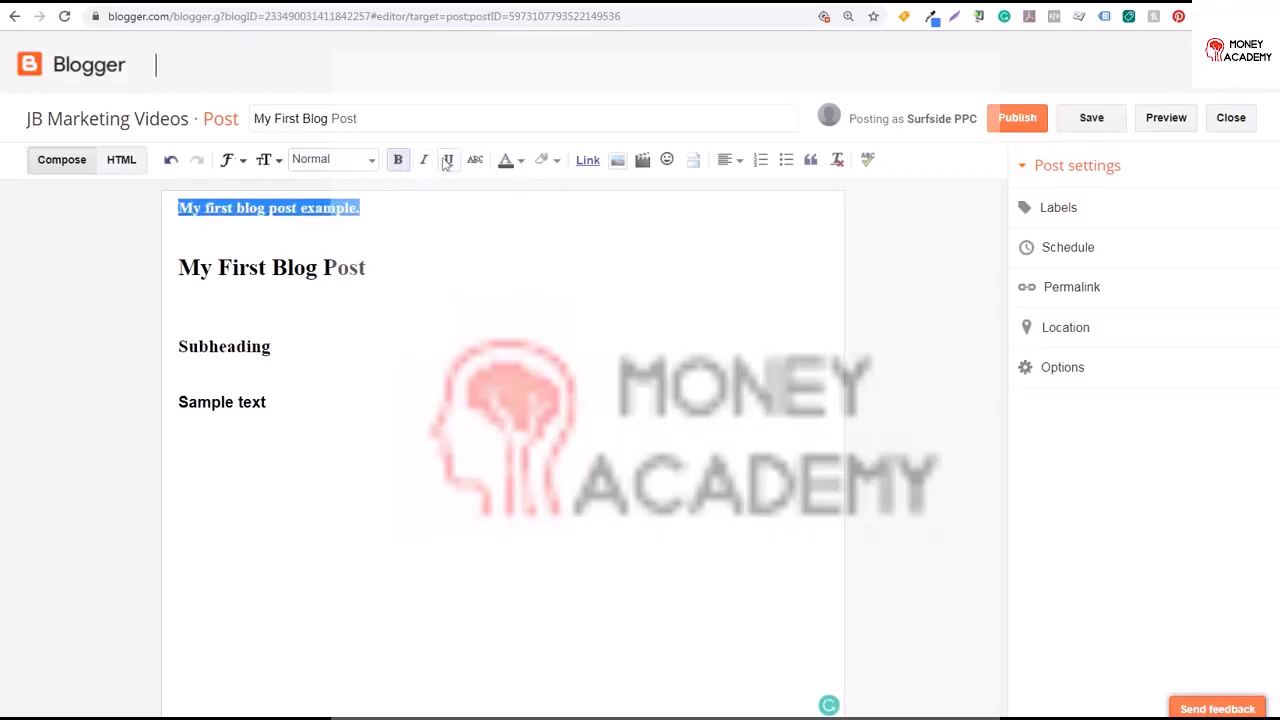
Toggle strikethrough on and off for the first line of the post
left_click(474, 161)
left_click(417, 213)
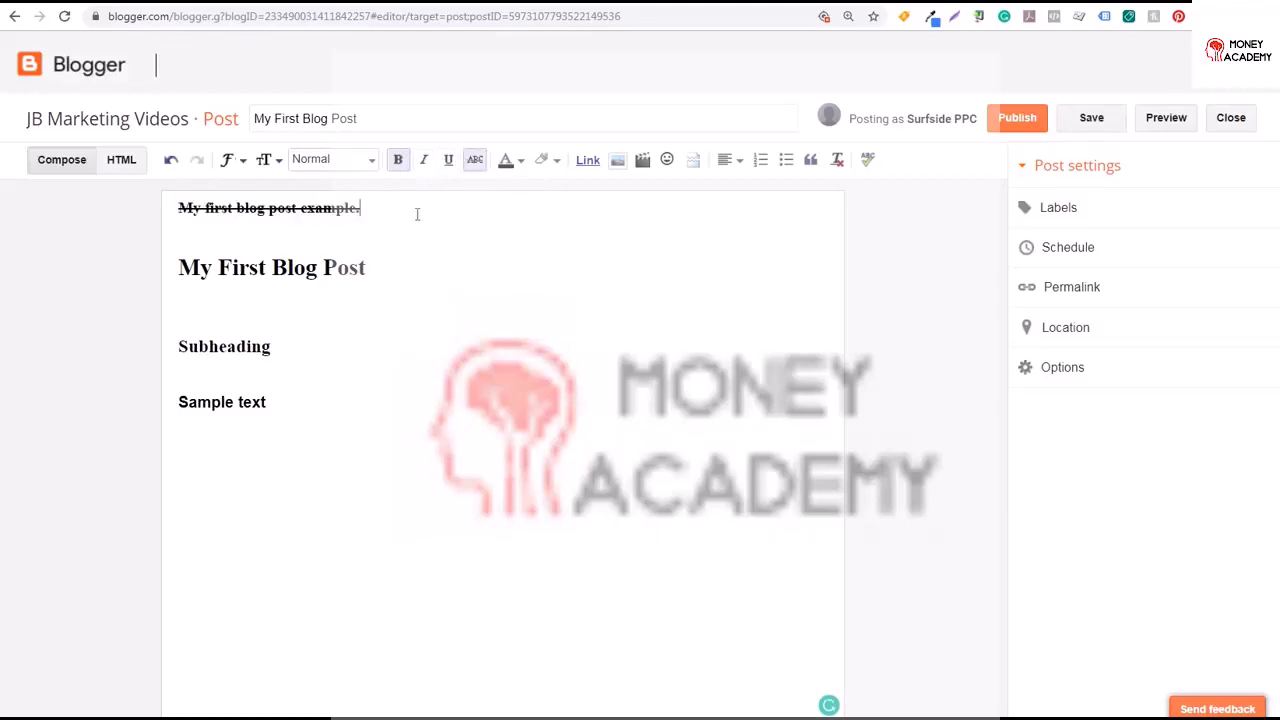
left_click_drag(360, 208, 177, 208)
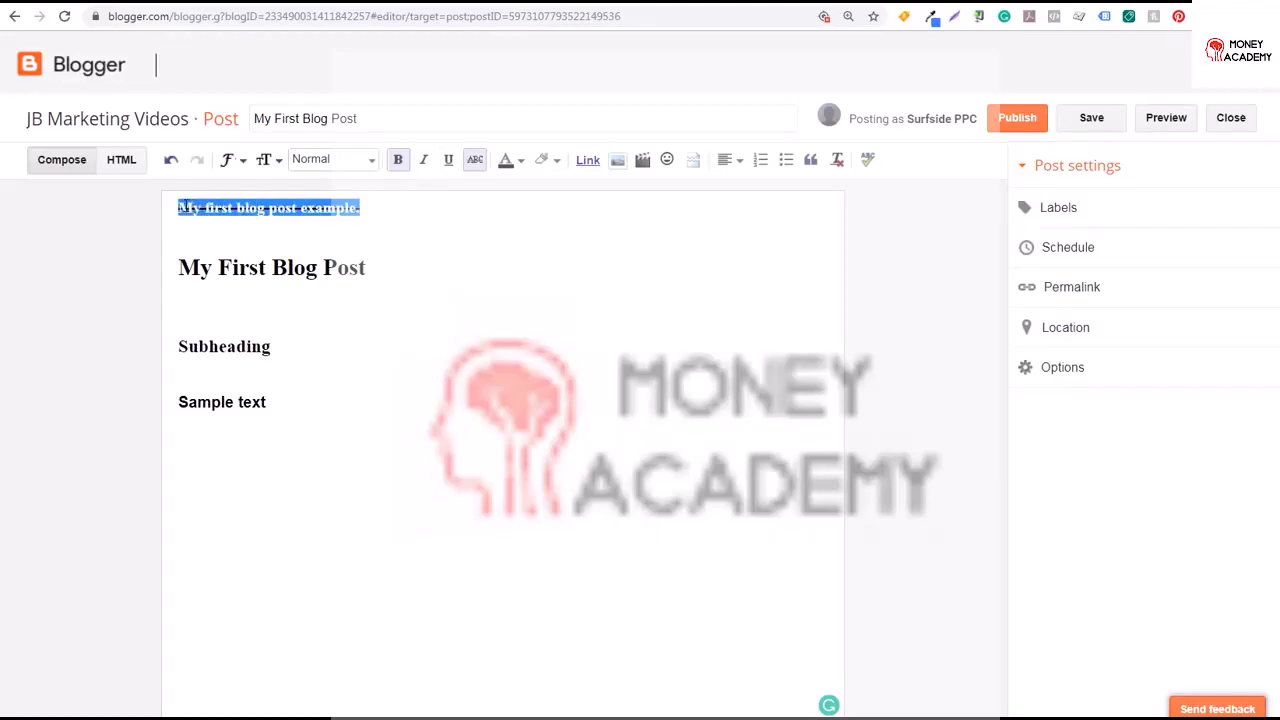
left_click(475, 161)
Try a yellow text colour on the first line, then reset its colour to black
left_click(507, 163)
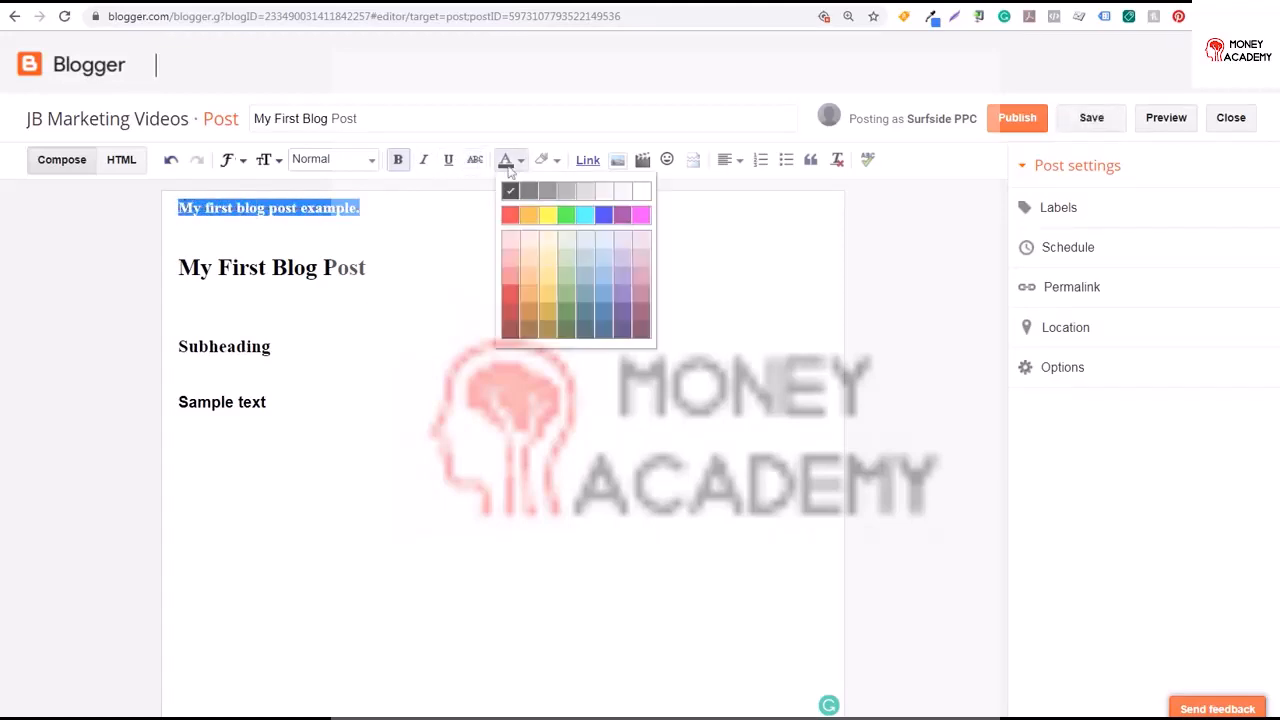
left_click(548, 215)
left_click_drag(430, 208, 177, 208)
left_click(505, 162)
left_click(508, 191)
left_click(489, 202)
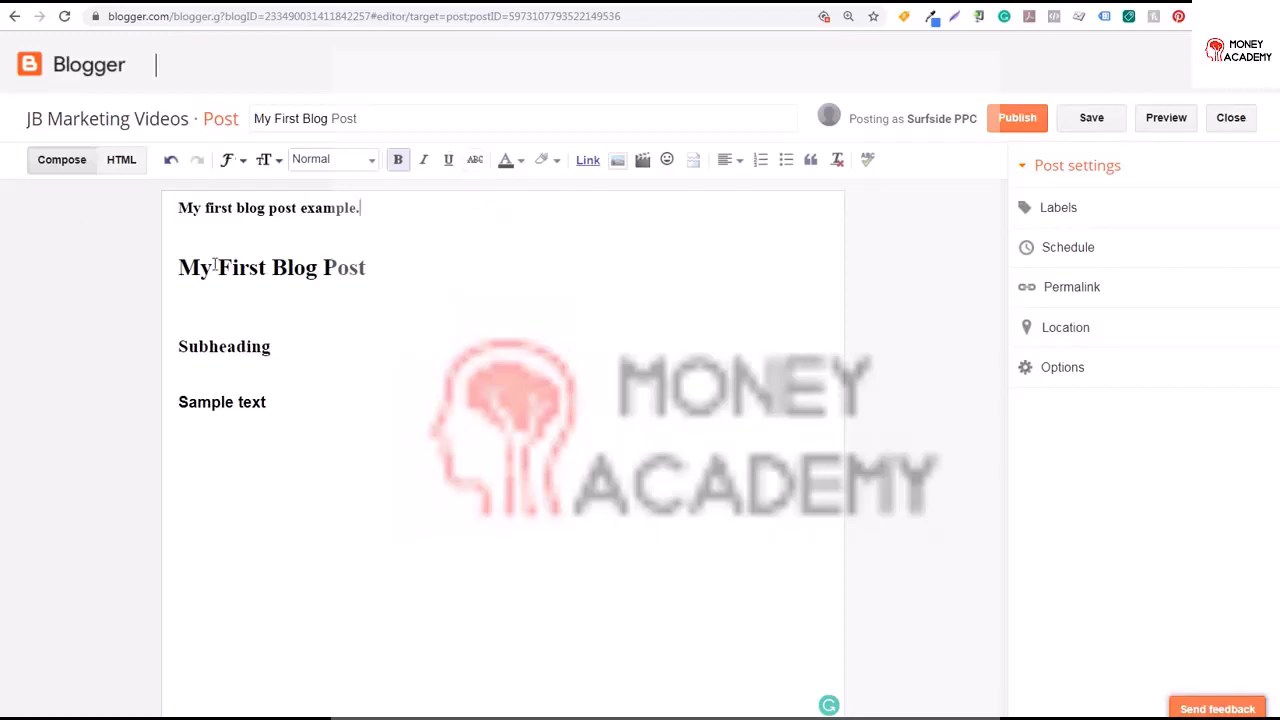
left_click(333, 4)
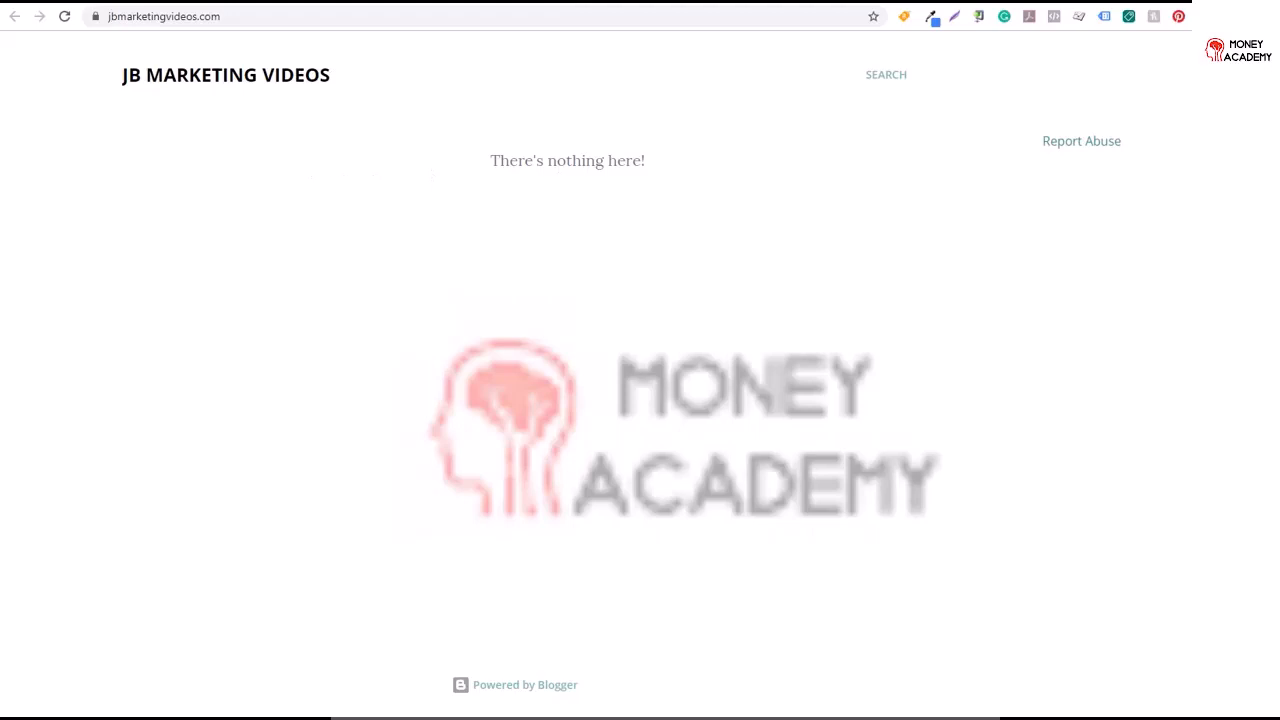
key("ctrl+w")
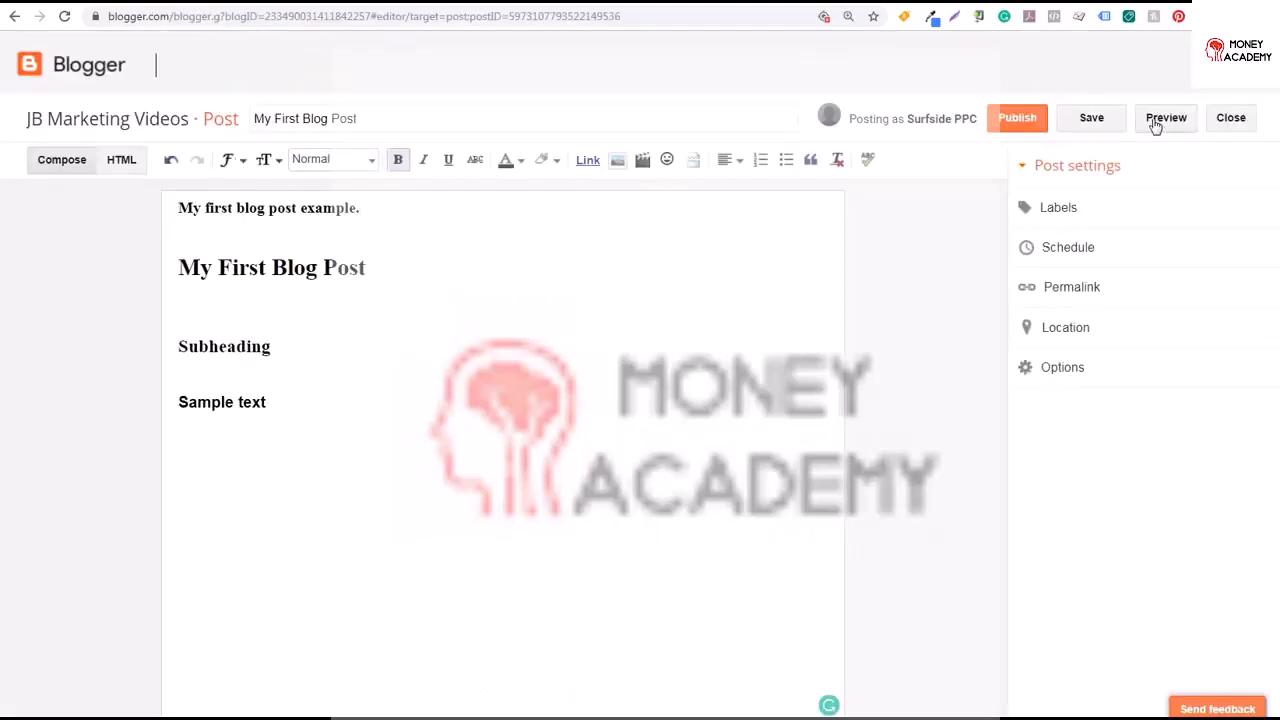
Apply an orange background highlight to the first line and remove it again
left_click_drag(360, 208, 207, 208)
left_click(545, 160)
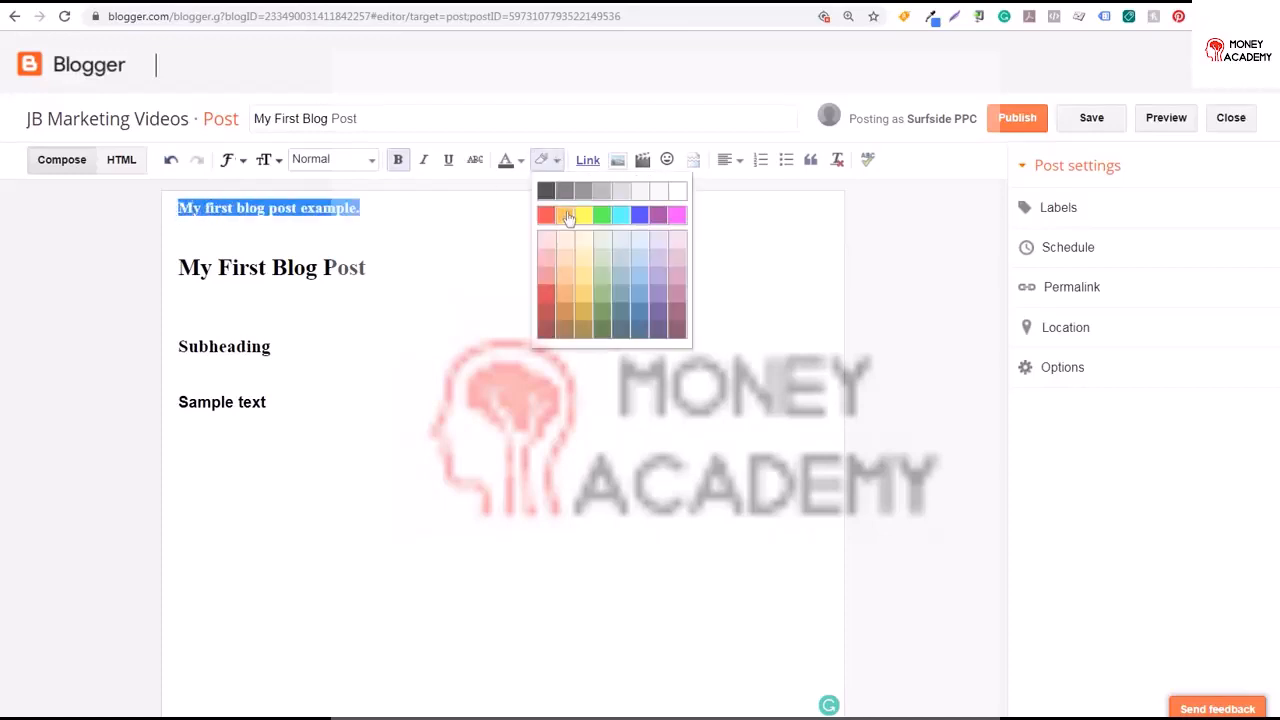
left_click(568, 214)
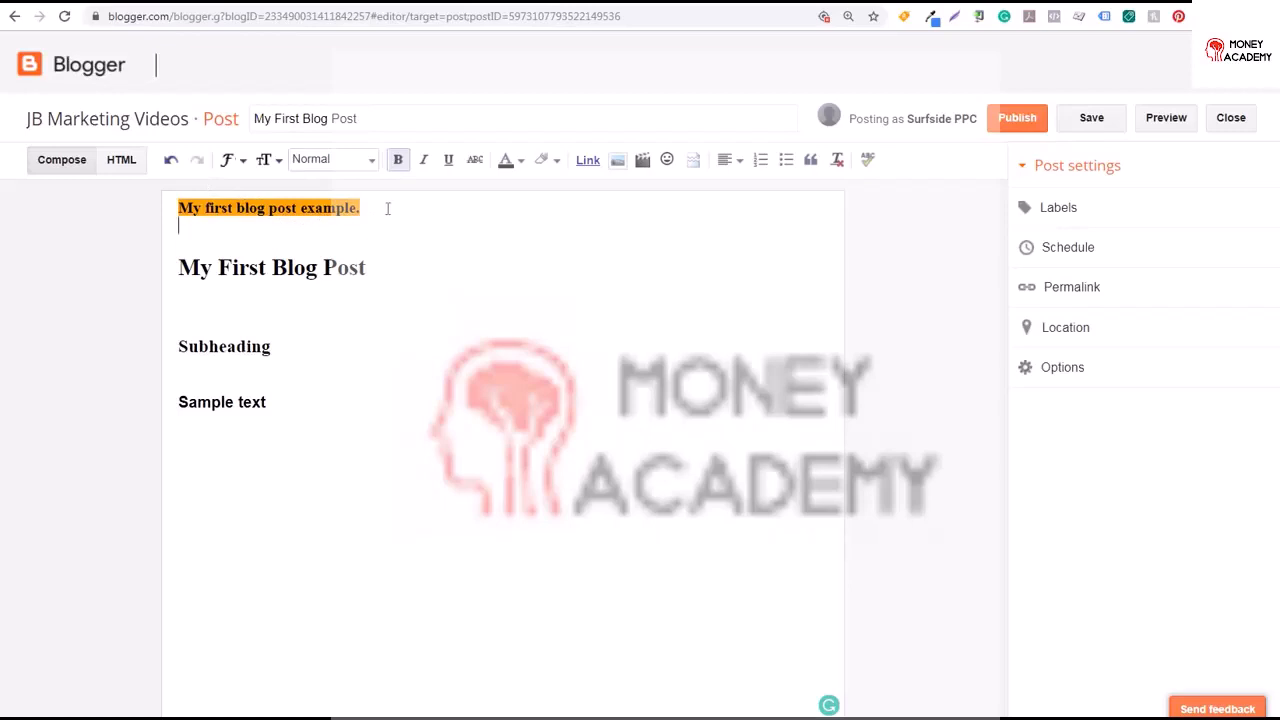
left_click_drag(368, 208, 178, 208)
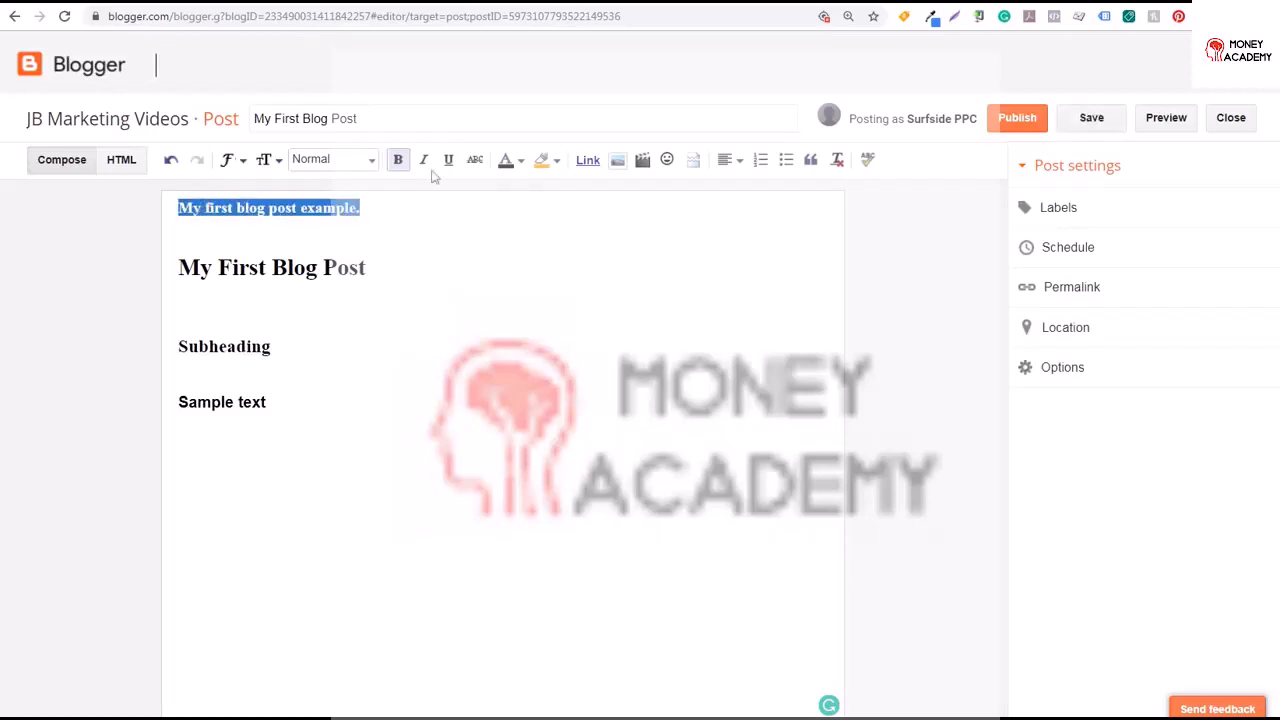
left_click(553, 161)
left_click(667, 187)
left_click(558, 201)
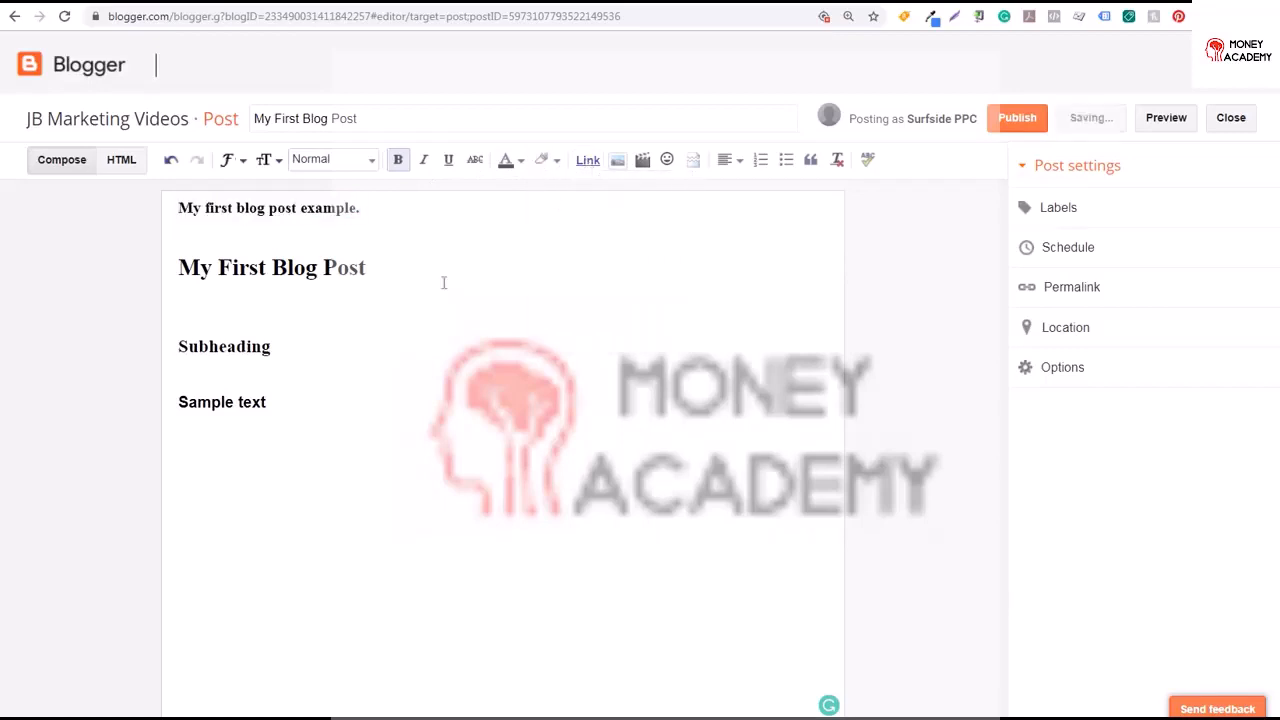
Link the Sample text line to the web address surfsideppc.com
left_click_drag(283, 400, 130, 400)
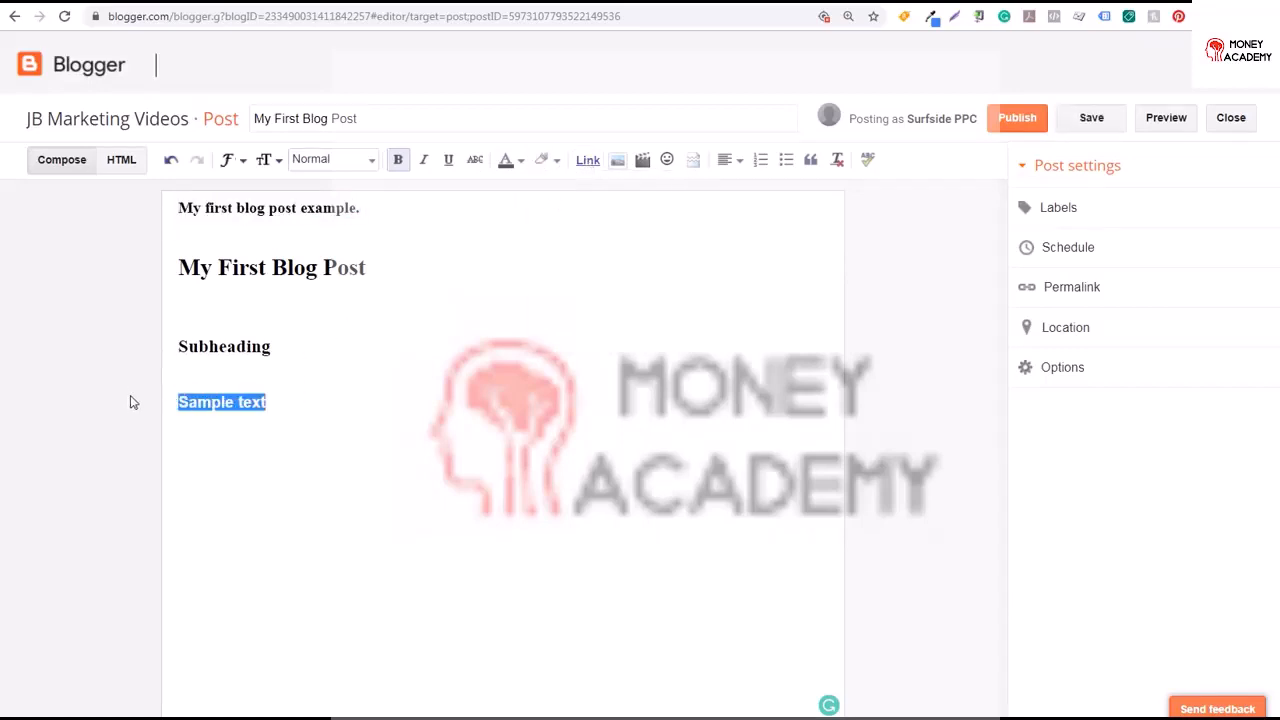
left_click(589, 161)
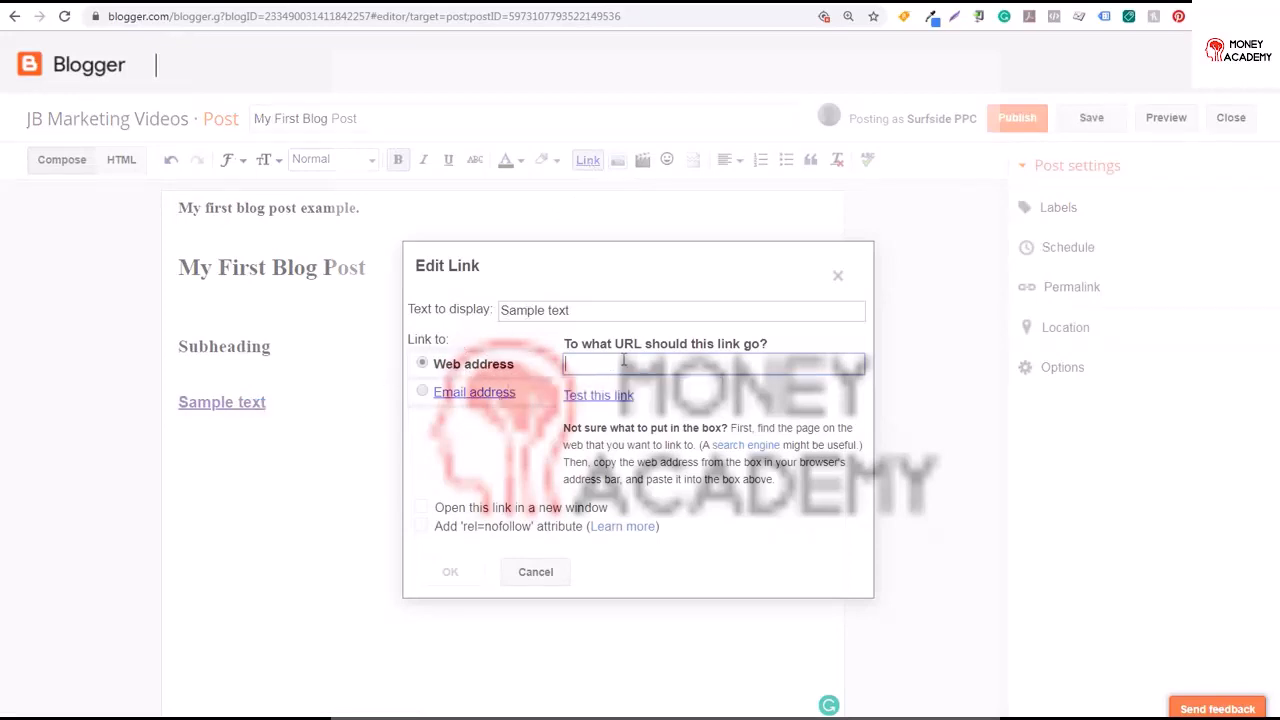
type("surfsideppc.com")
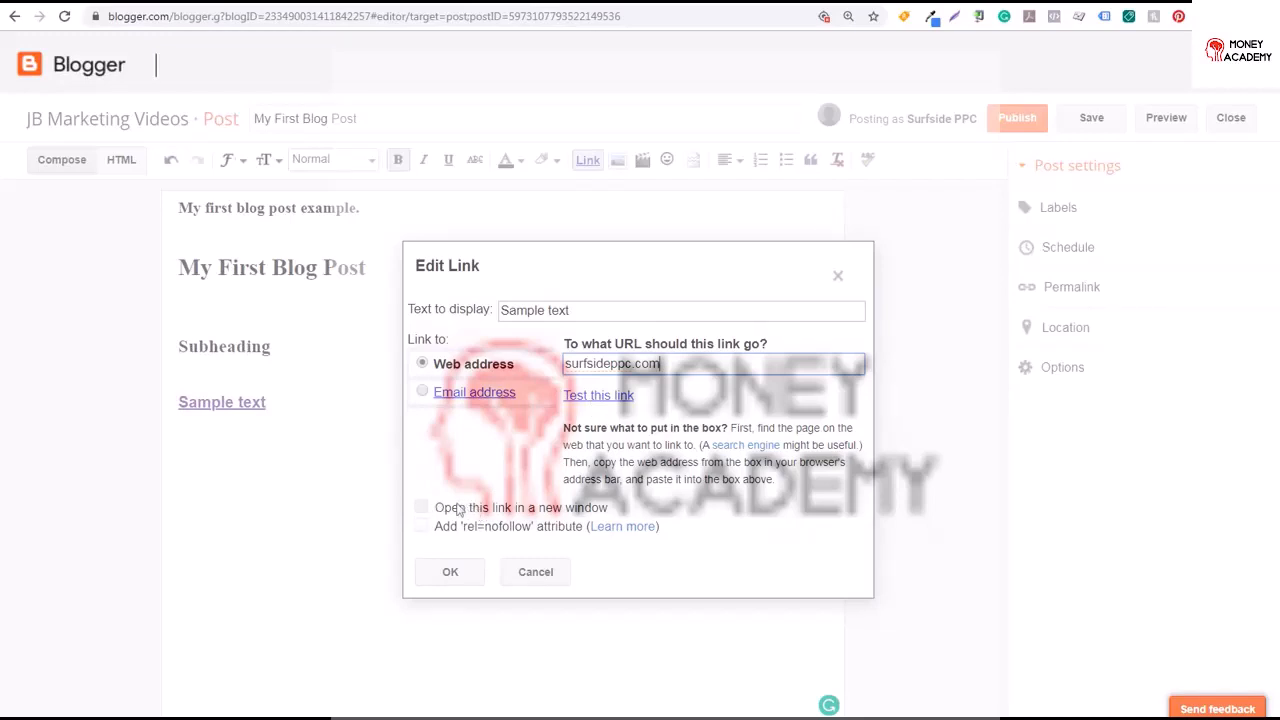
left_click(472, 531)
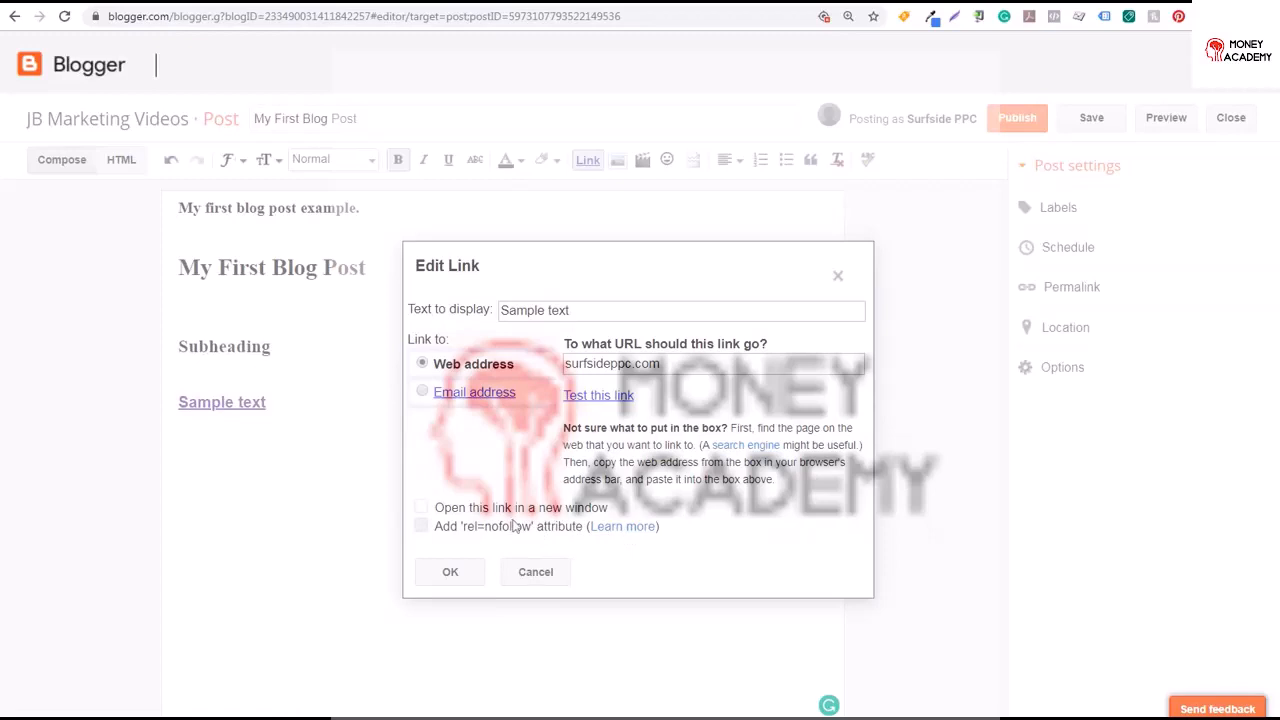
left_click(451, 576)
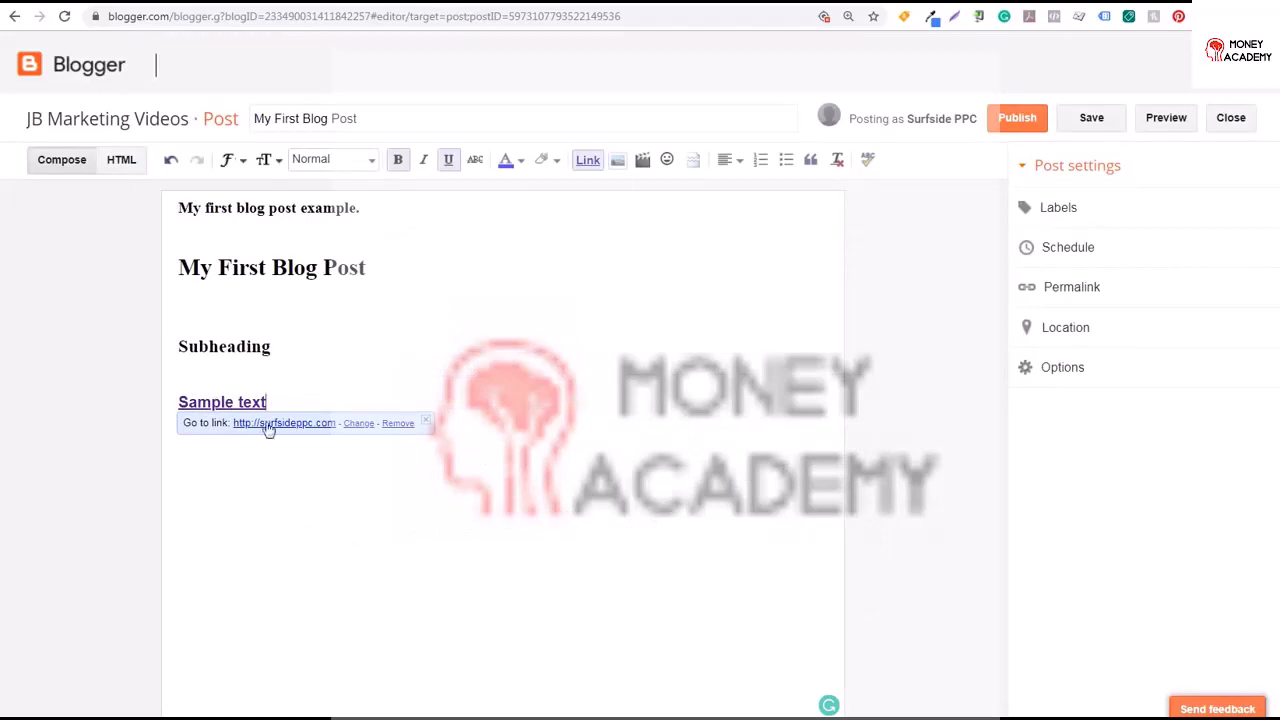
left_click(364, 425)
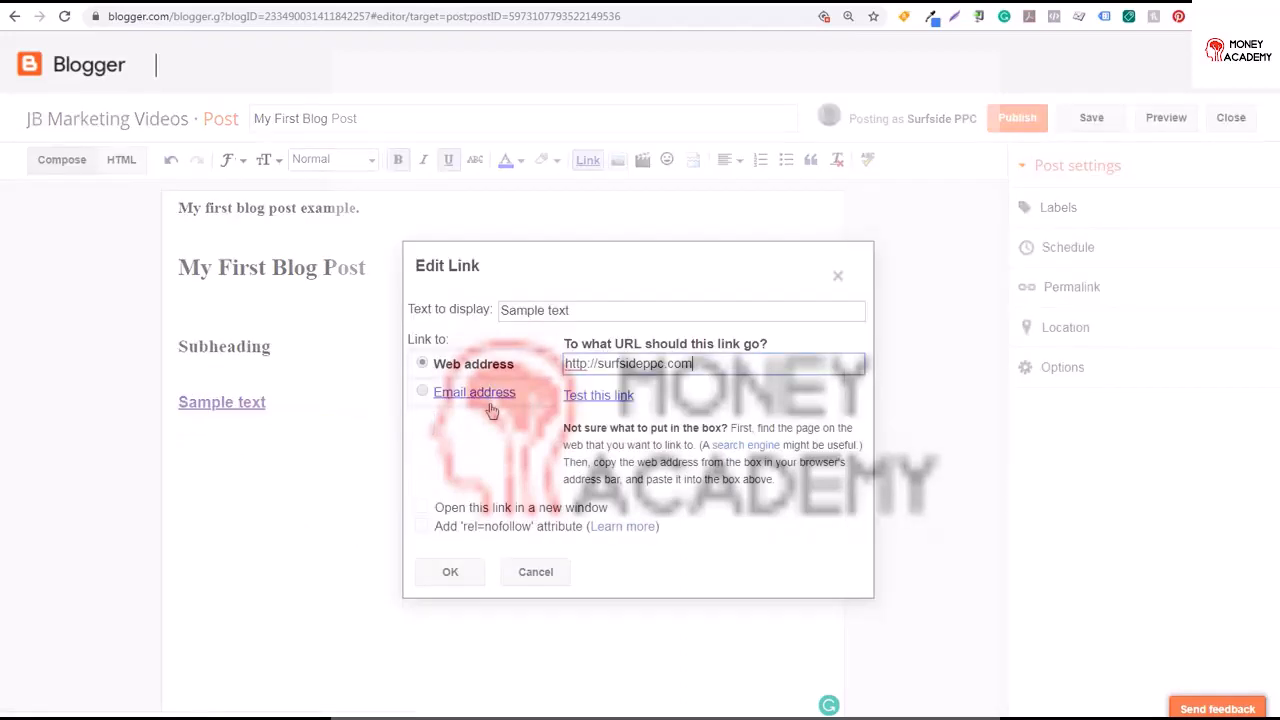
left_click(588, 364)
type("s")
left_click(522, 4)
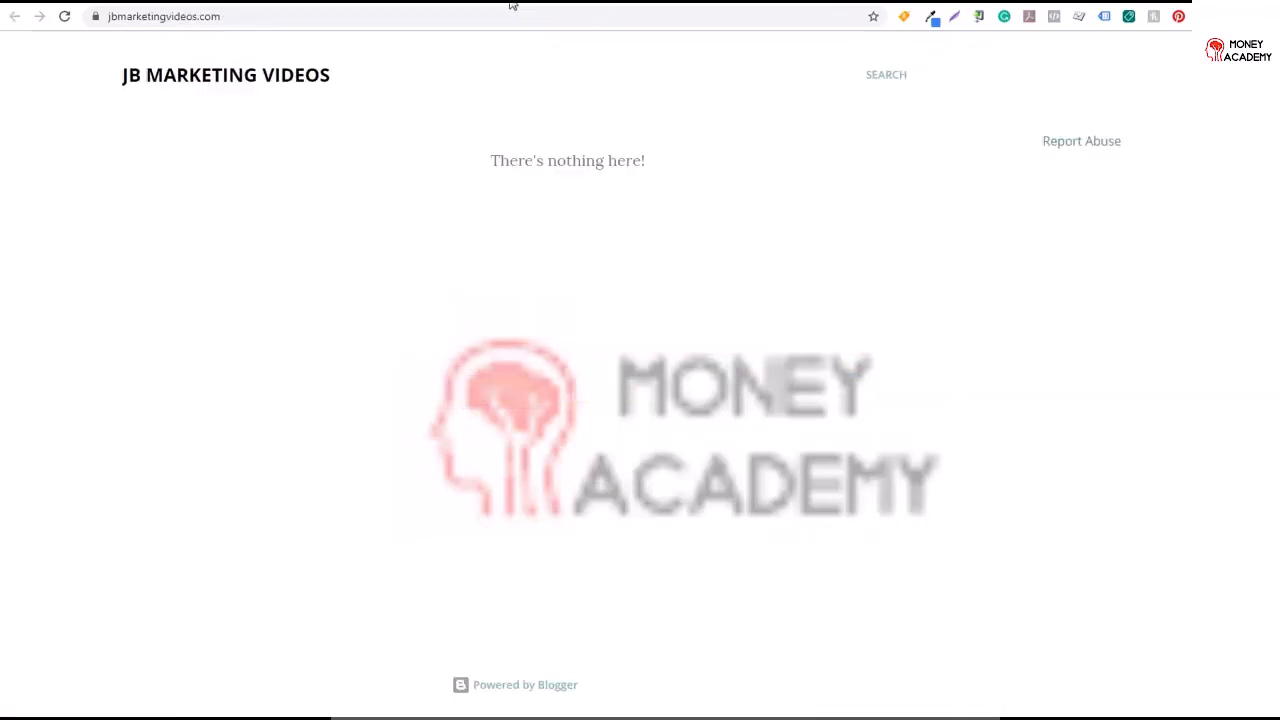
left_click(407, 18)
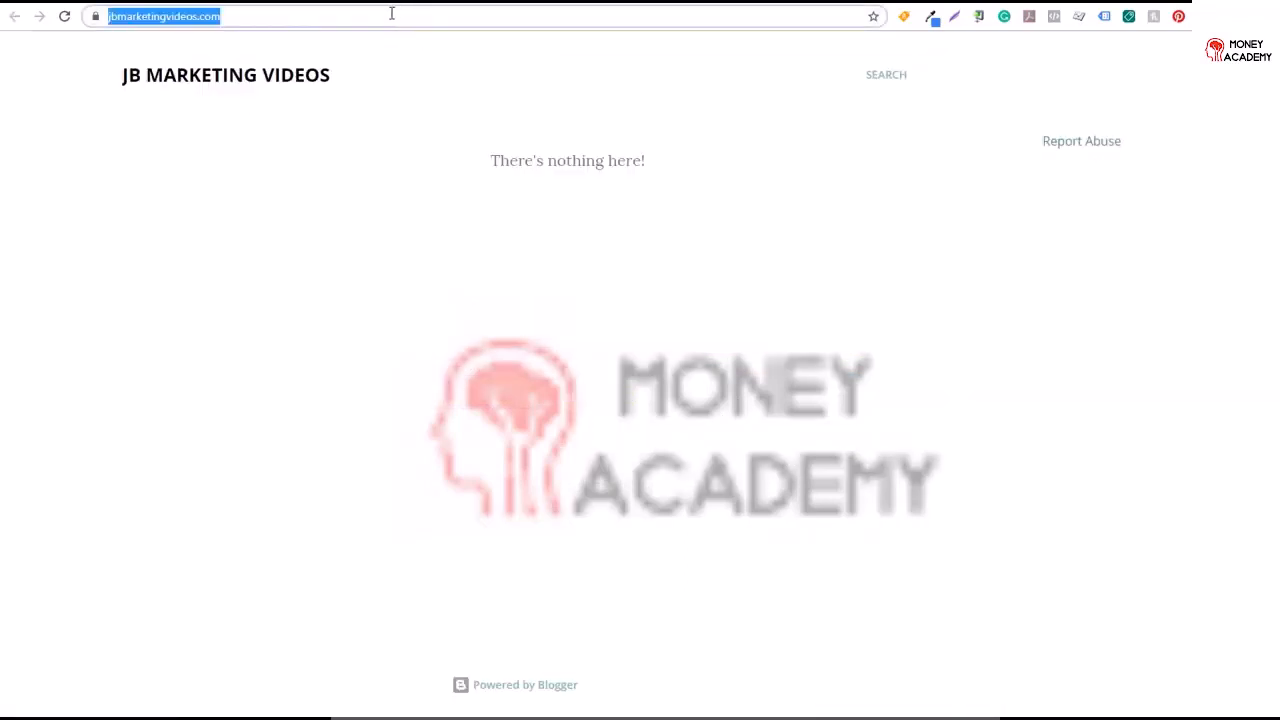
key("ctrl+c")
key("ctrl+shift+Tab")
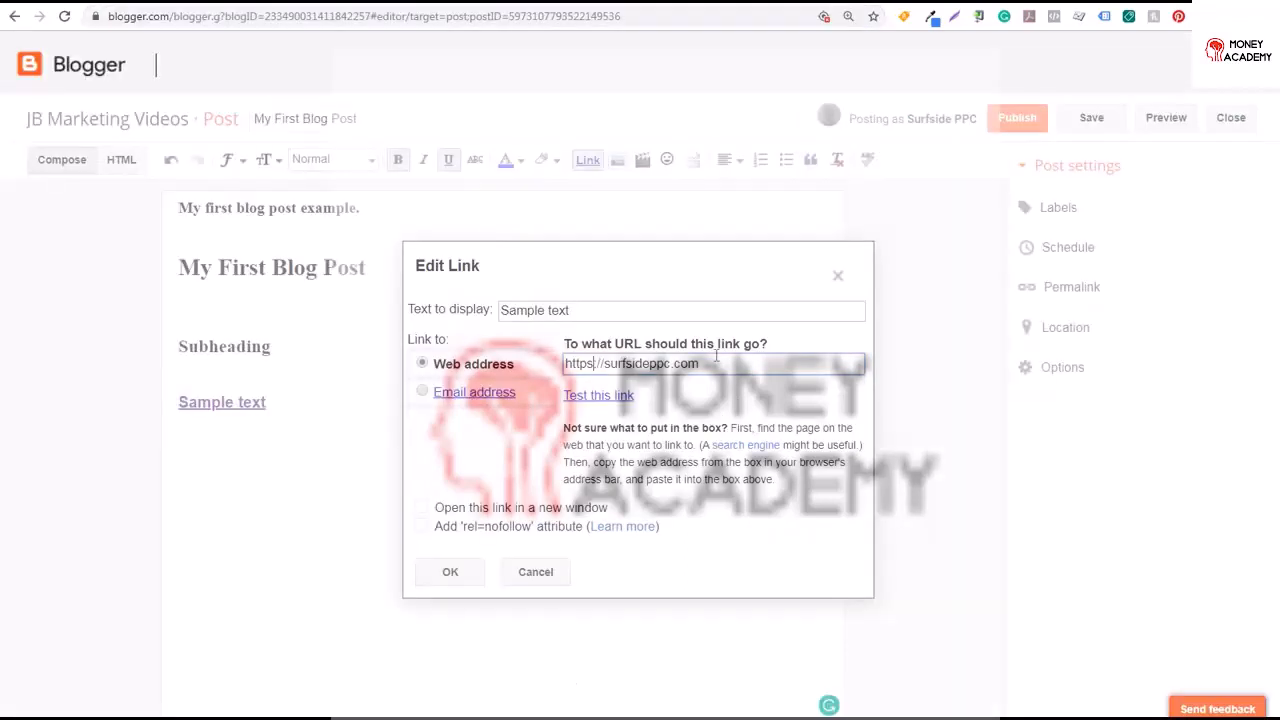
left_click_drag(720, 363, 540, 363)
key("ctrl+v")
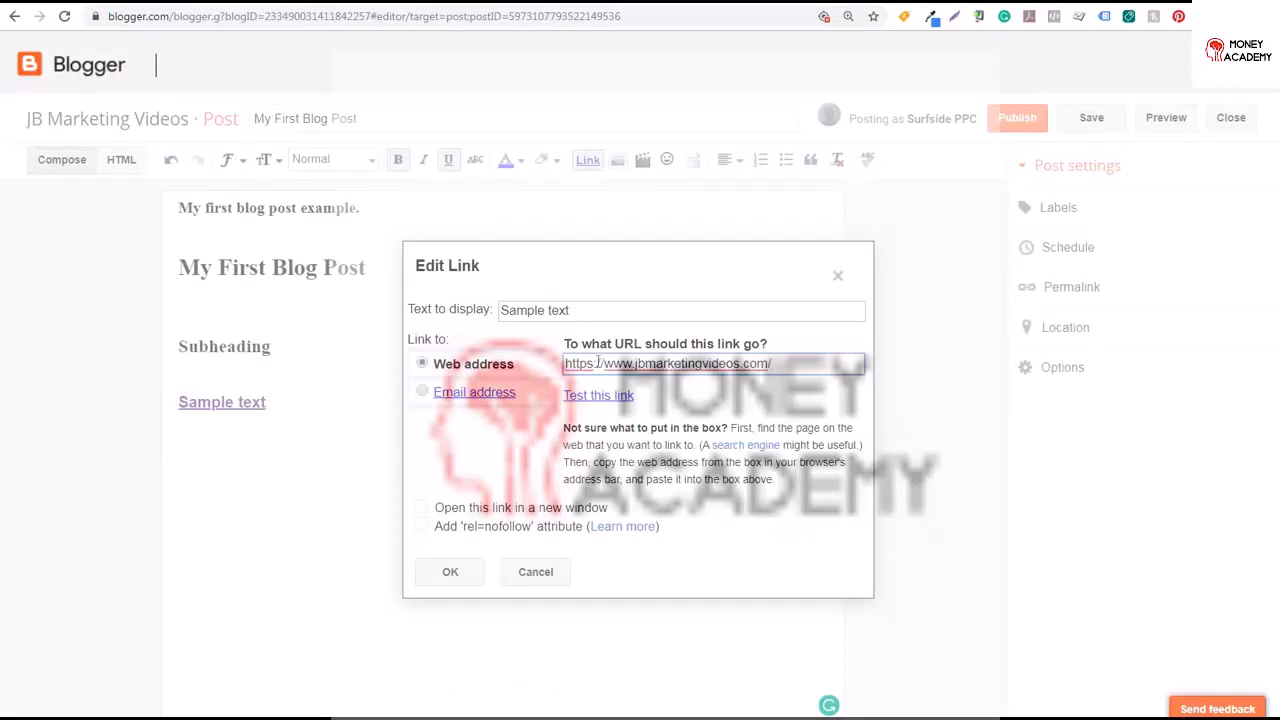
left_click(450, 571)
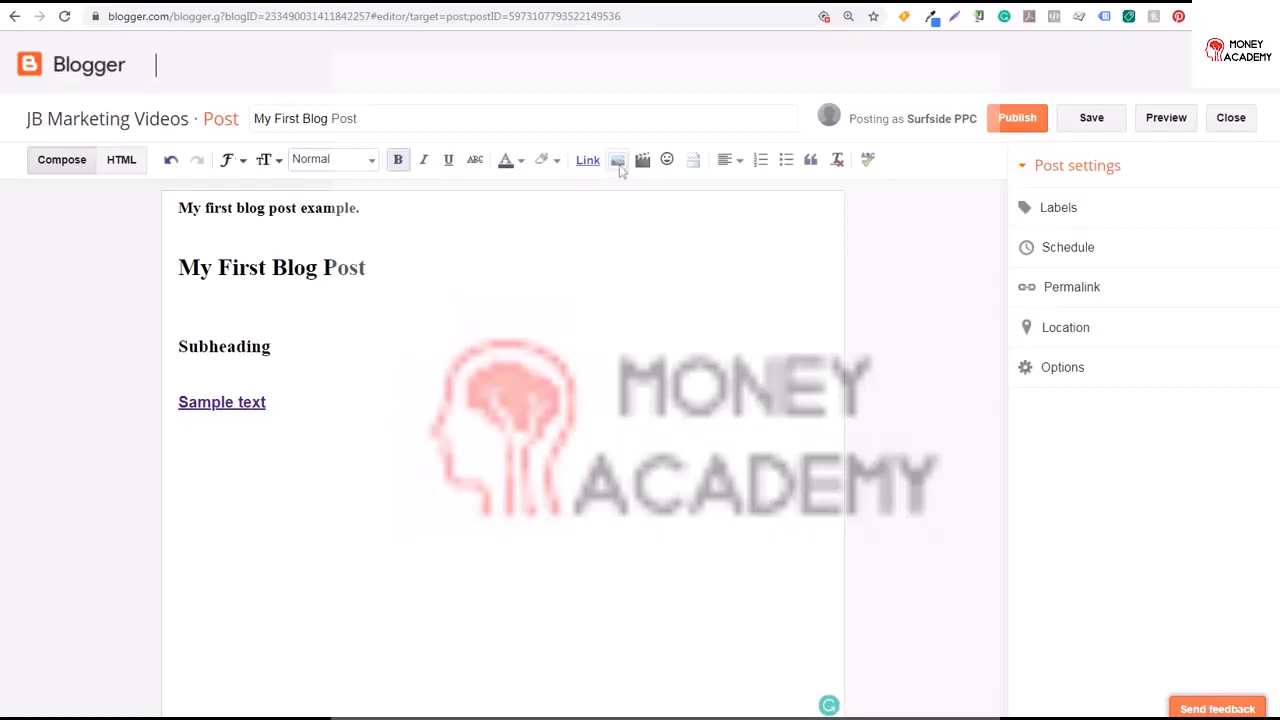
Insert the uploaded image Surfside PPC Logo.jpg into the post
left_click(618, 161)
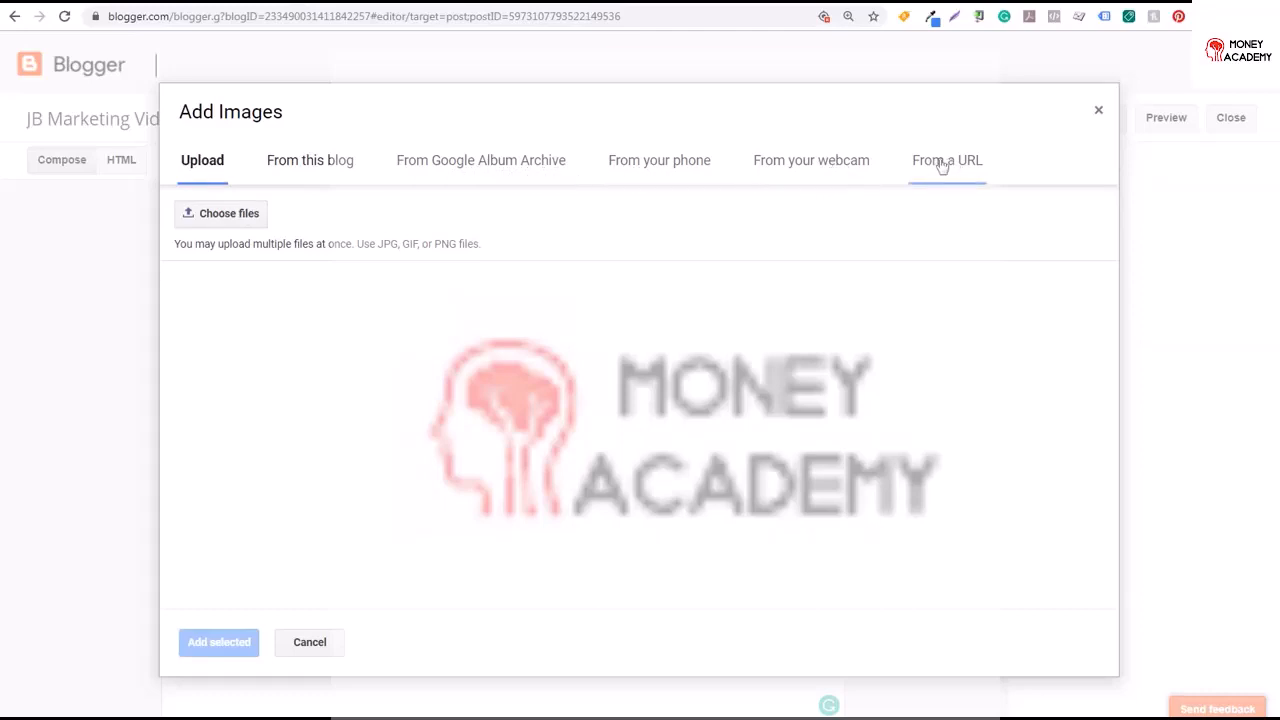
left_click(224, 213)
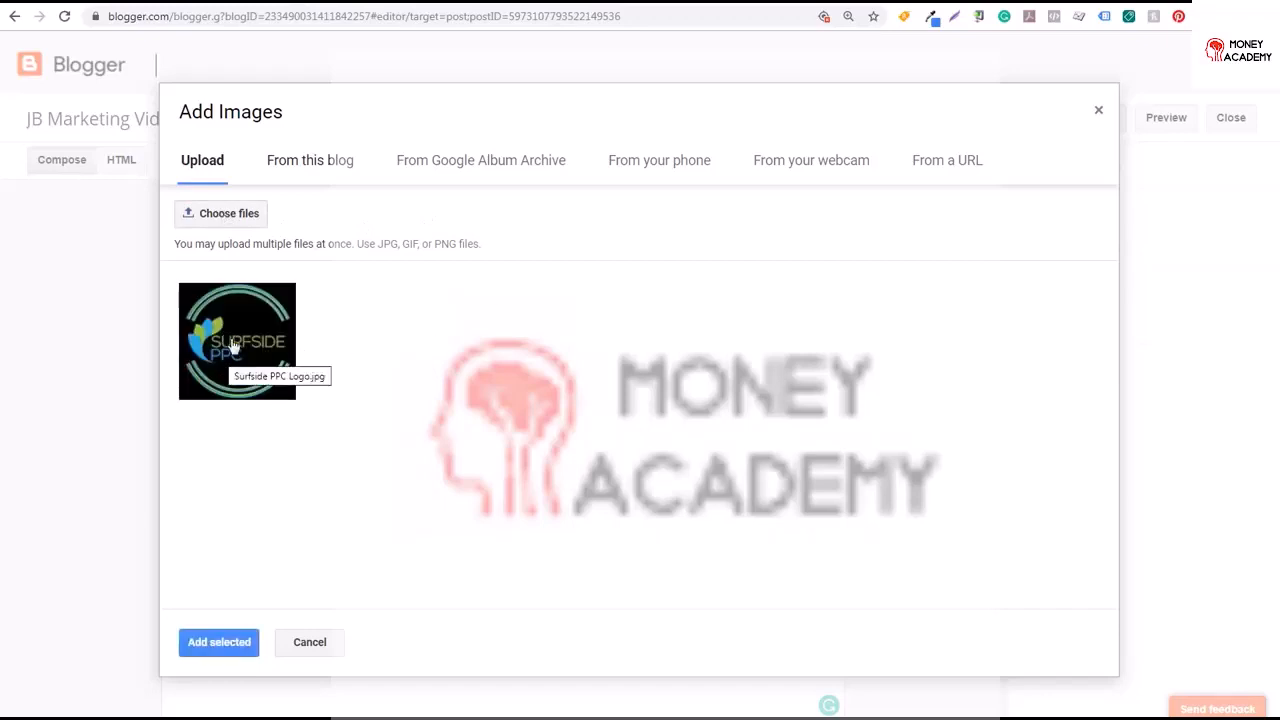
left_click(234, 330)
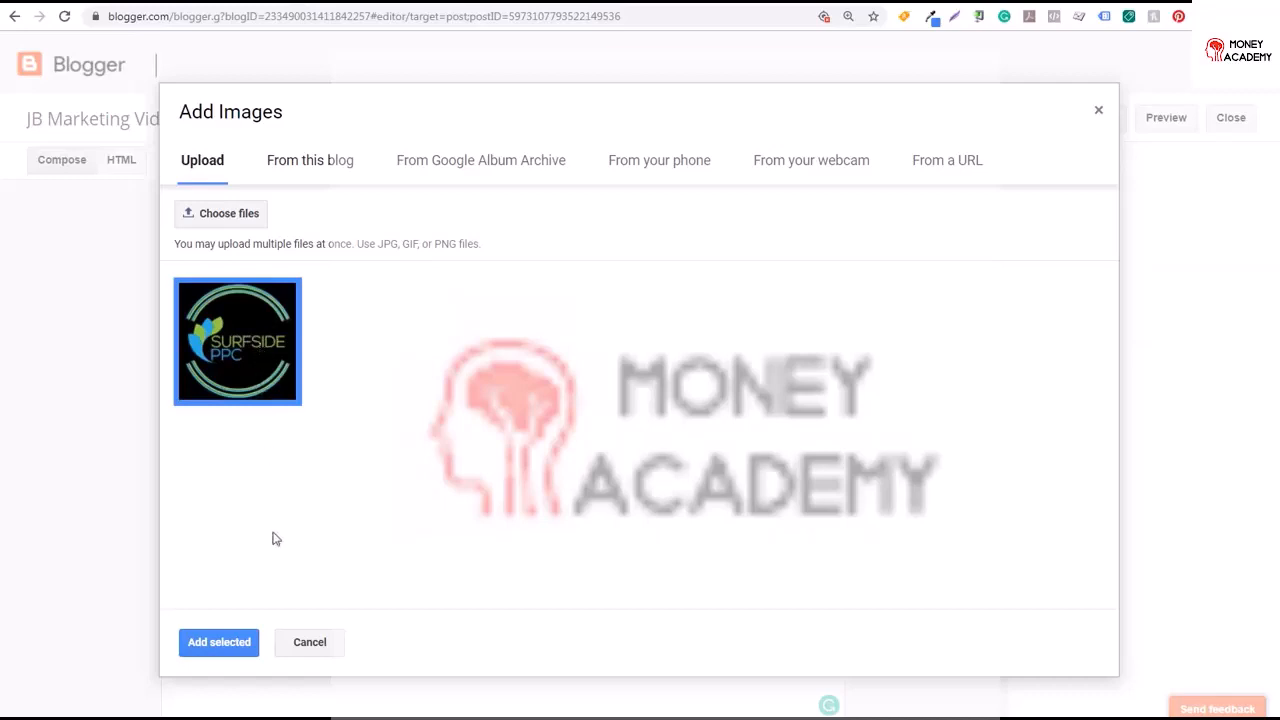
left_click(250, 642)
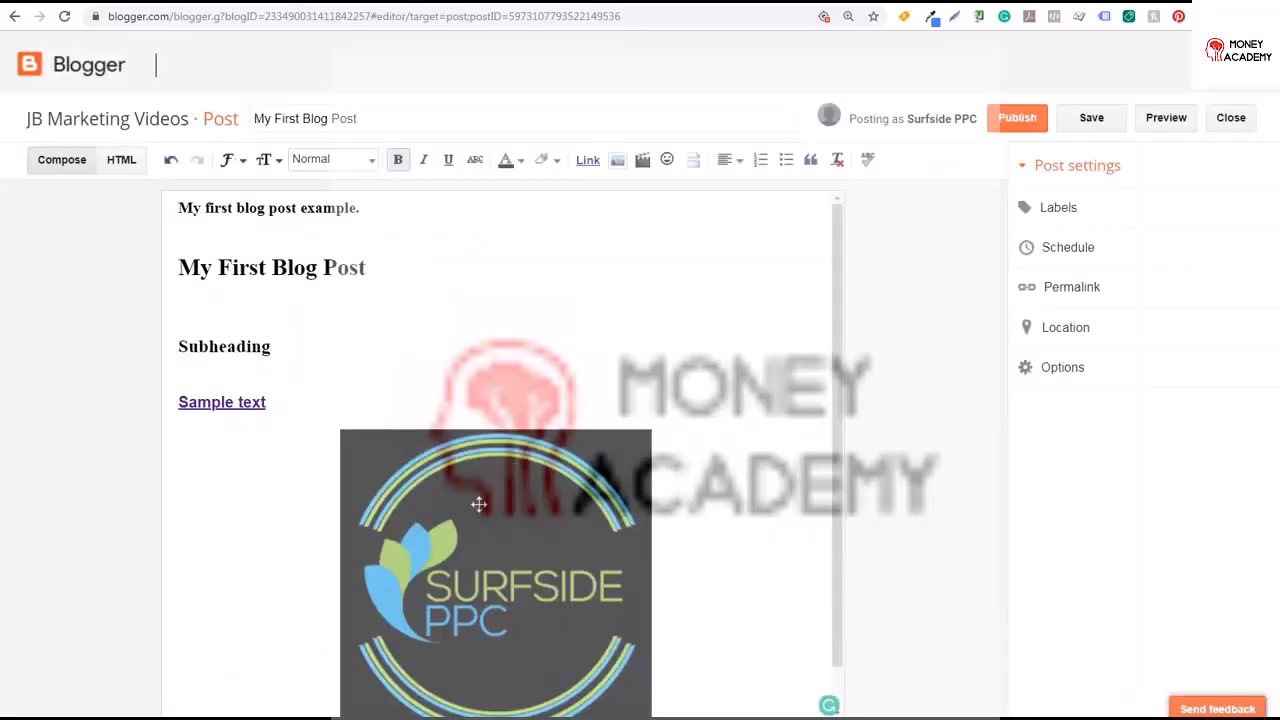
Resize the logo to Small and set both its title text and alt text to surfside ppc logo
left_click(496, 537)
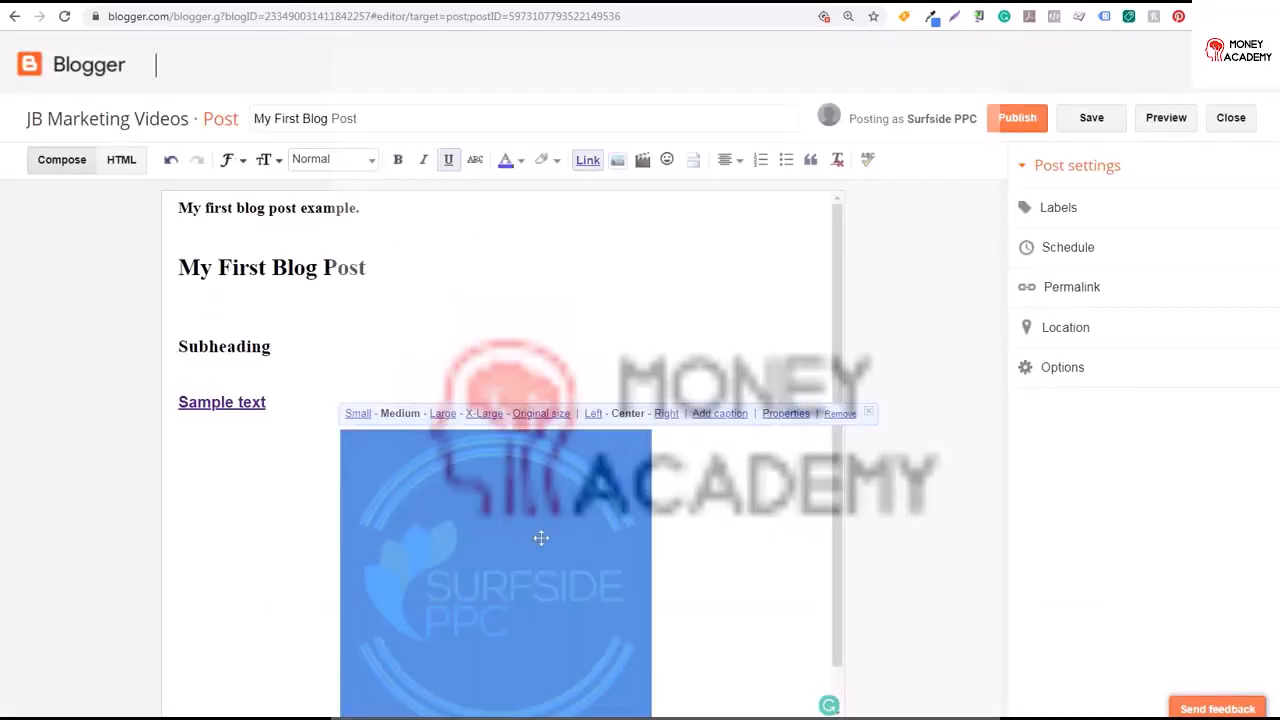
left_click(366, 418)
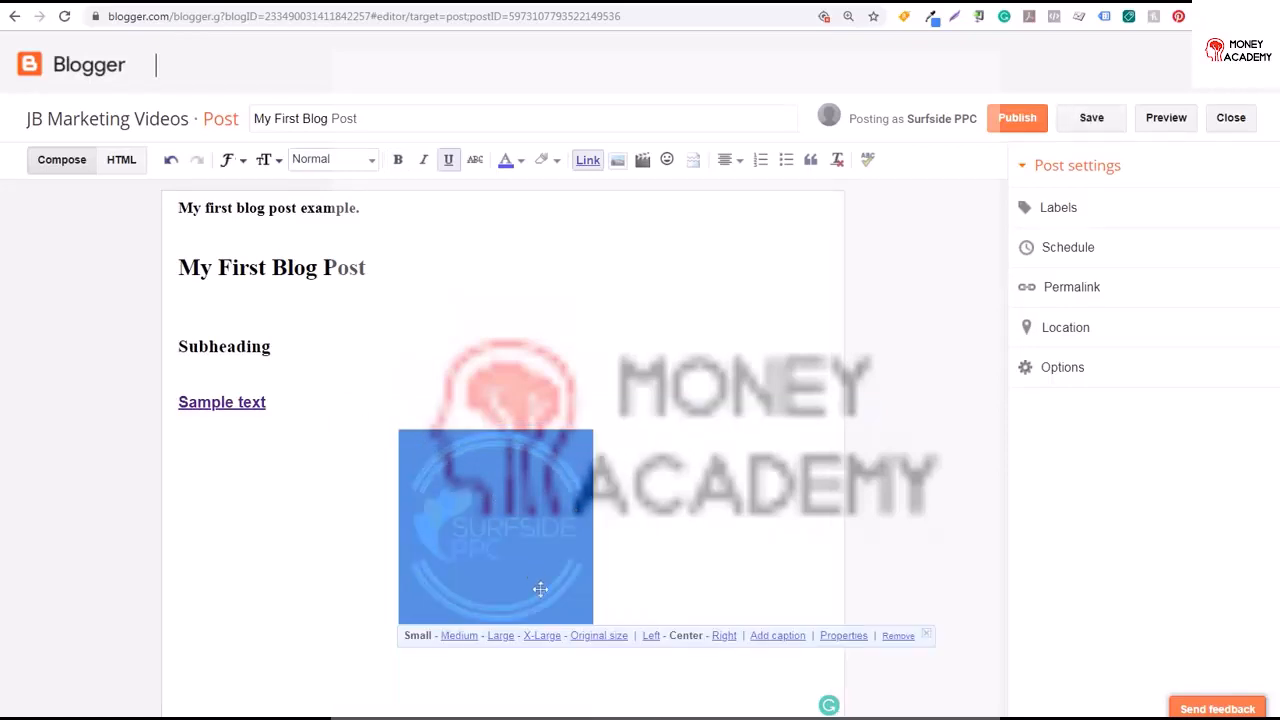
left_click(843, 636)
left_click(526, 405)
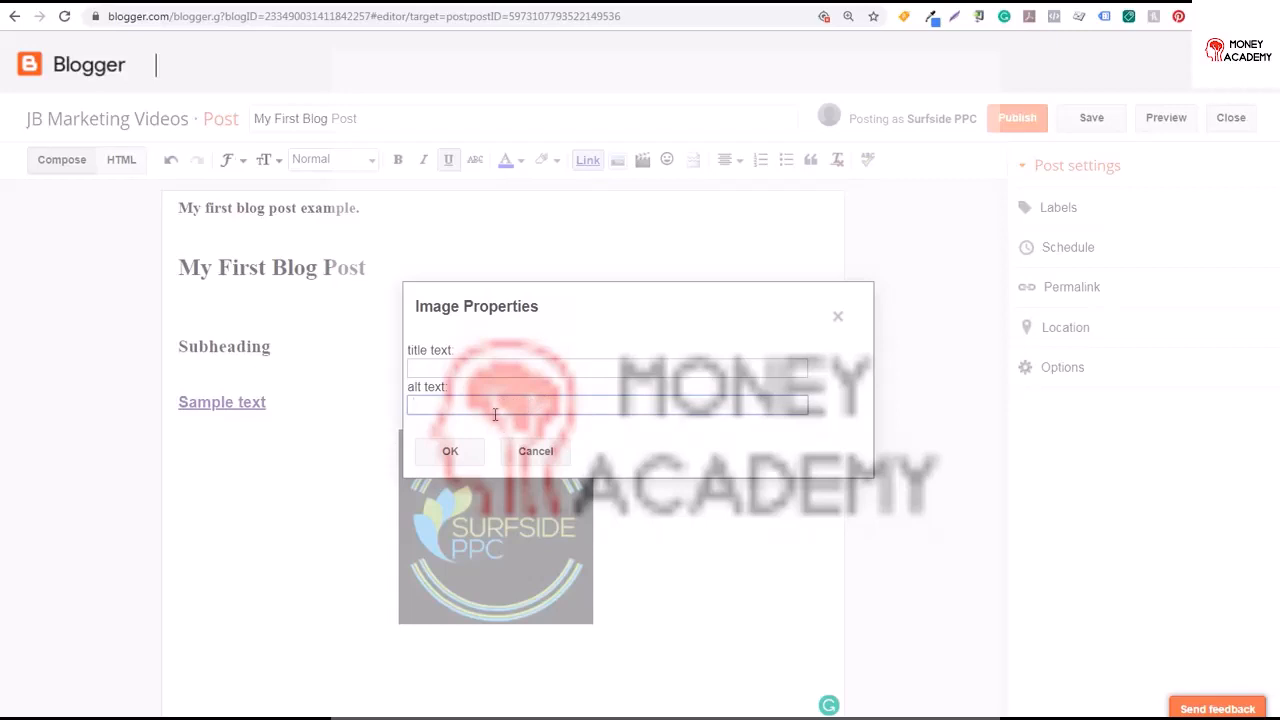
type("surfside ppc logo")
left_click_drag(522, 404, 410, 404)
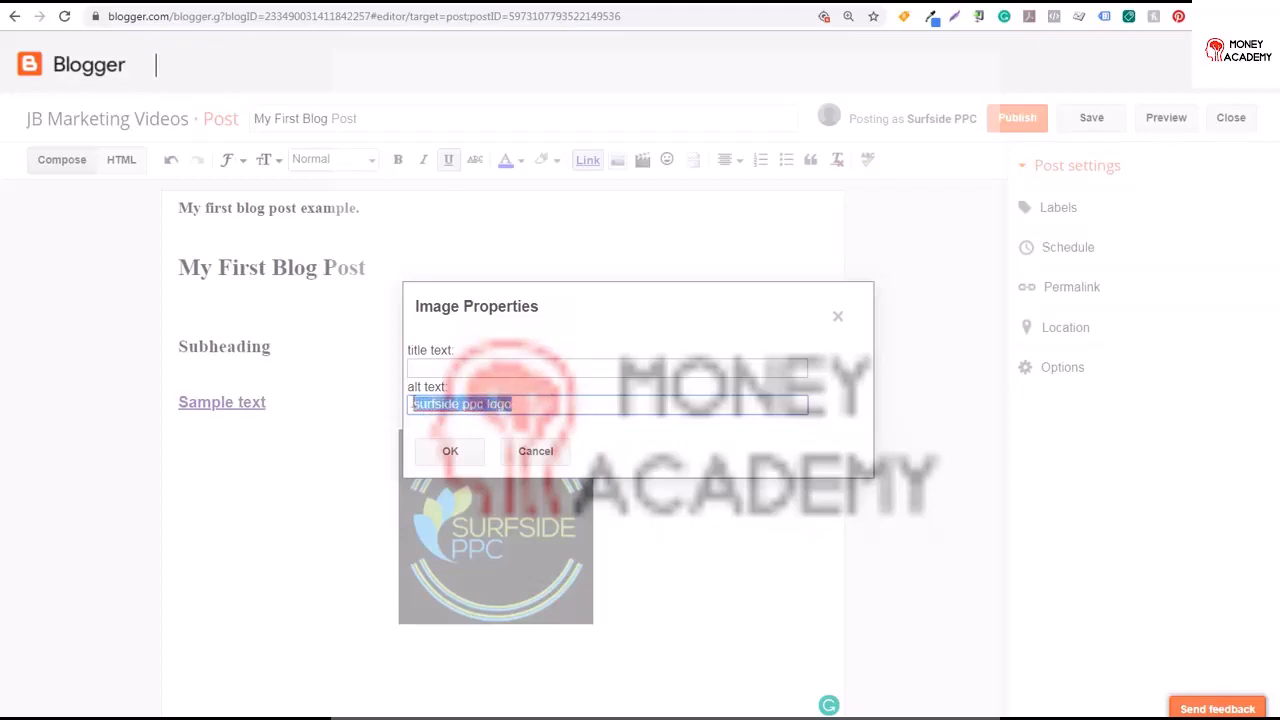
key("ctrl+c")
left_click(477, 367)
key("ctrl+v")
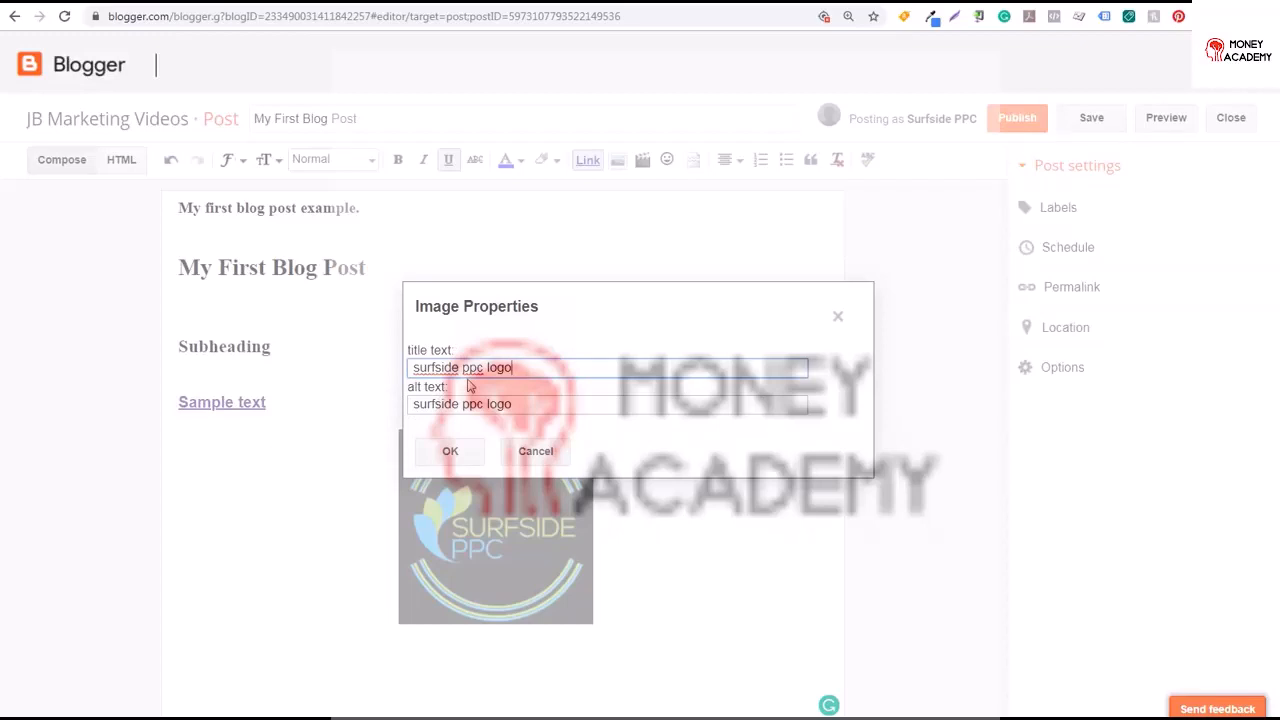
left_click_drag(540, 403, 416, 410)
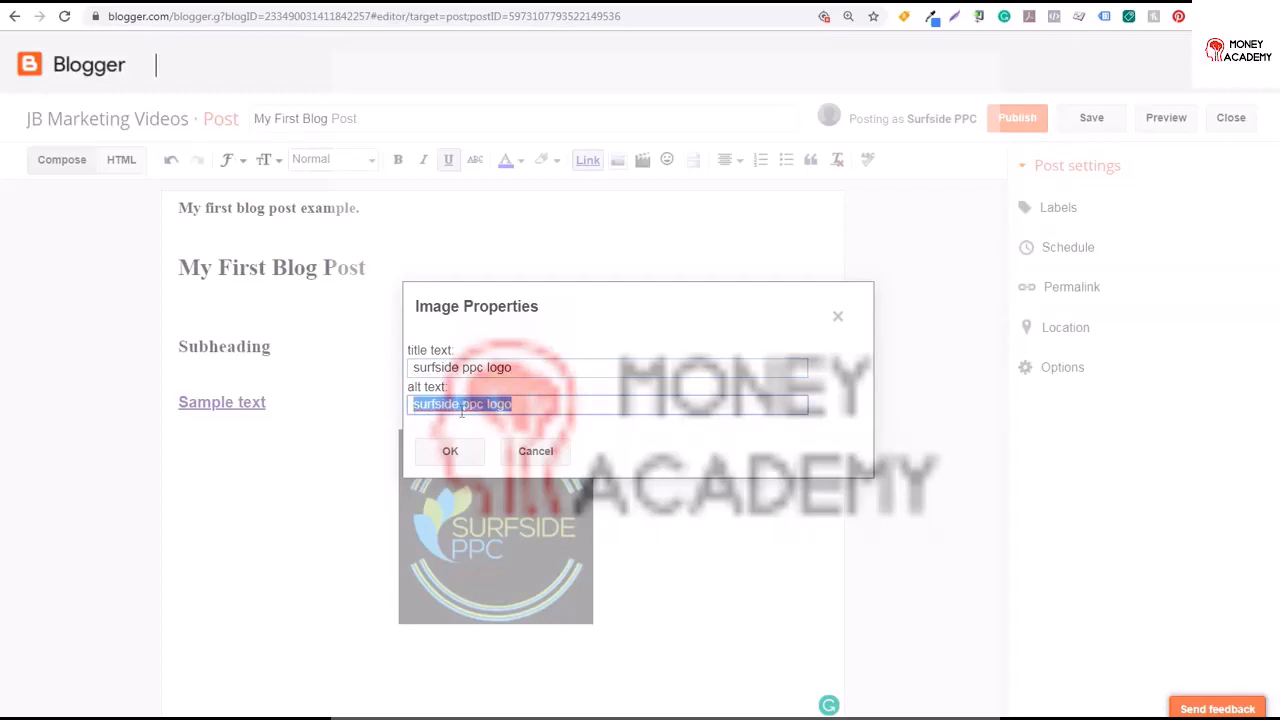
left_click(536, 400)
left_click(448, 451)
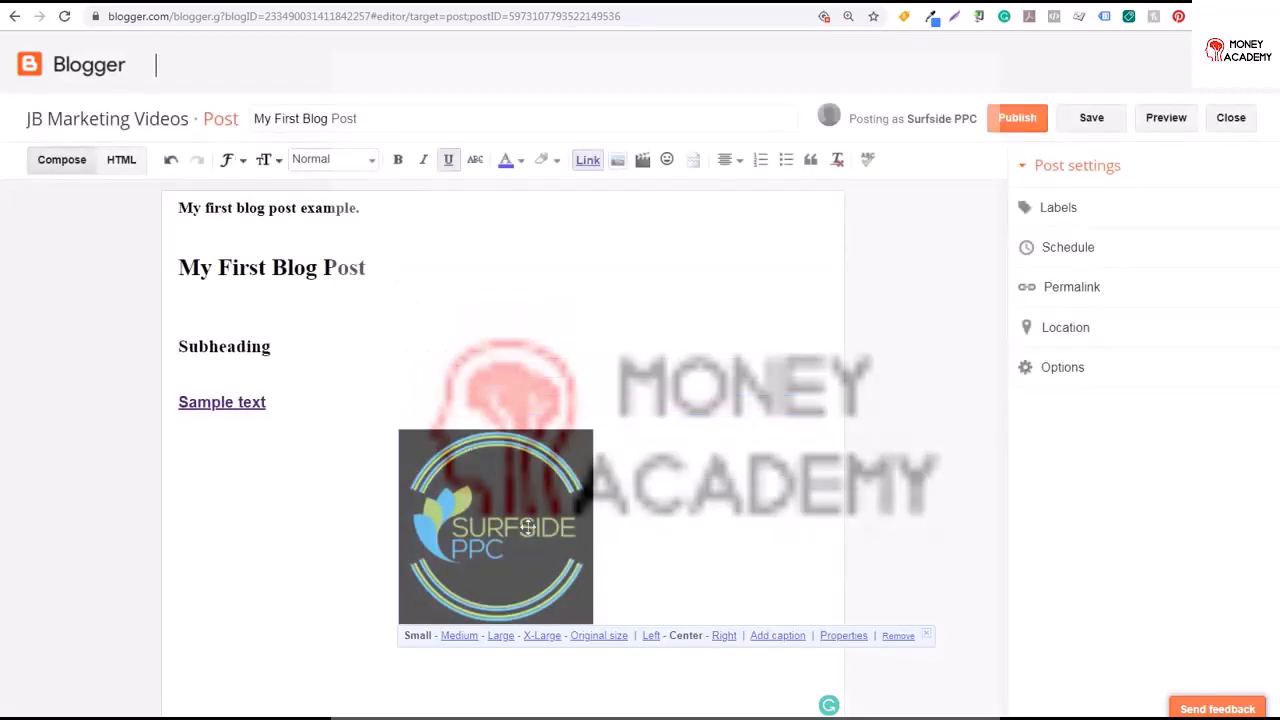
Align the logo left and write Text alongside image next to it
left_click(648, 638)
left_click(267, 539)
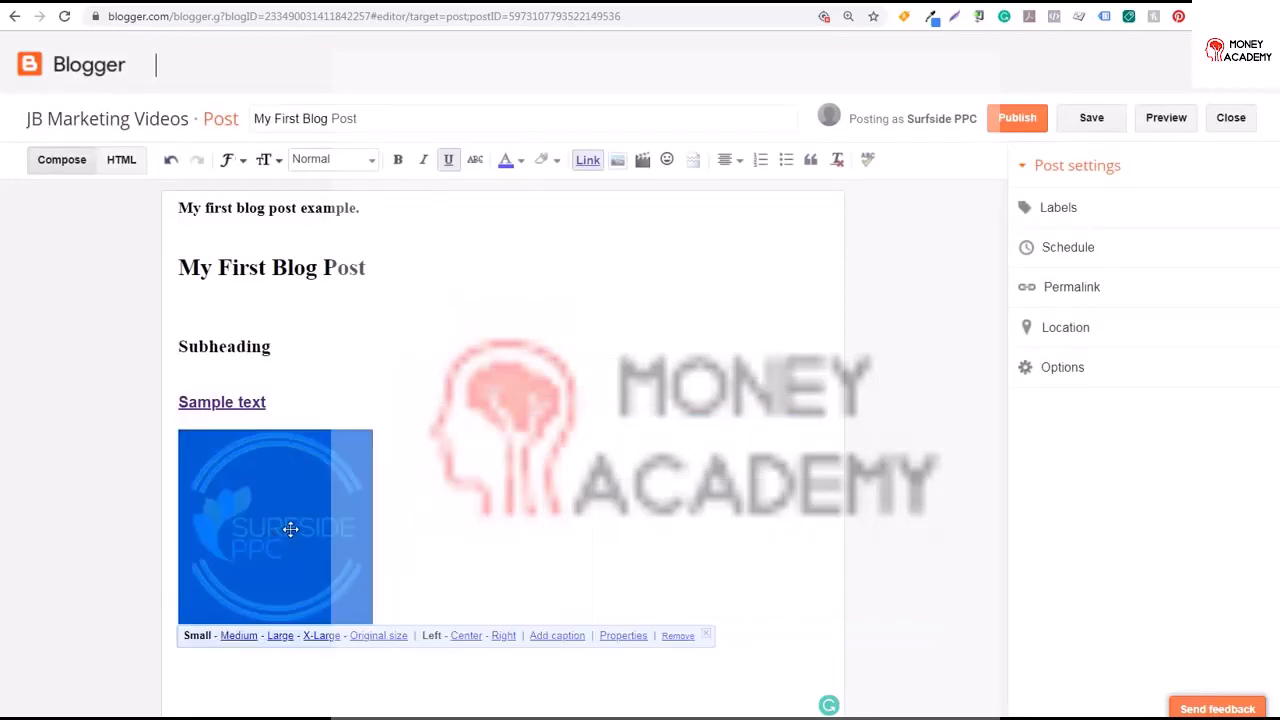
left_click(613, 534)
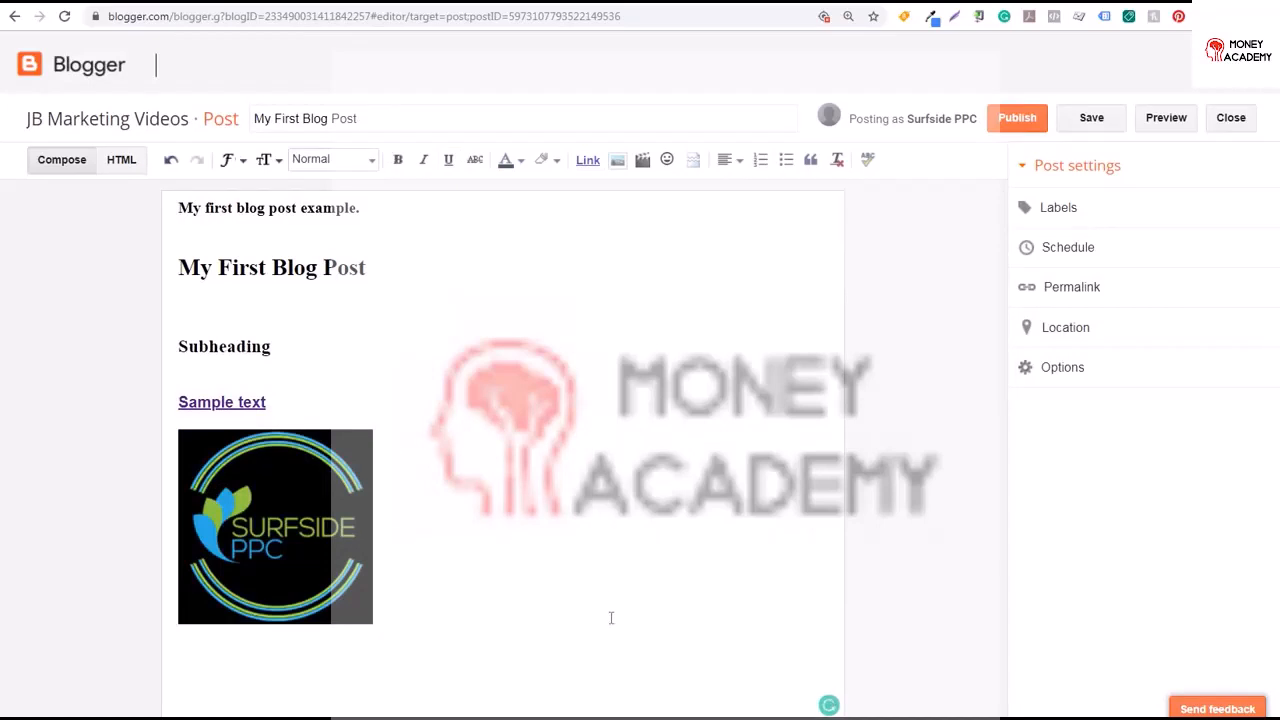
type("Text alongsdde image")
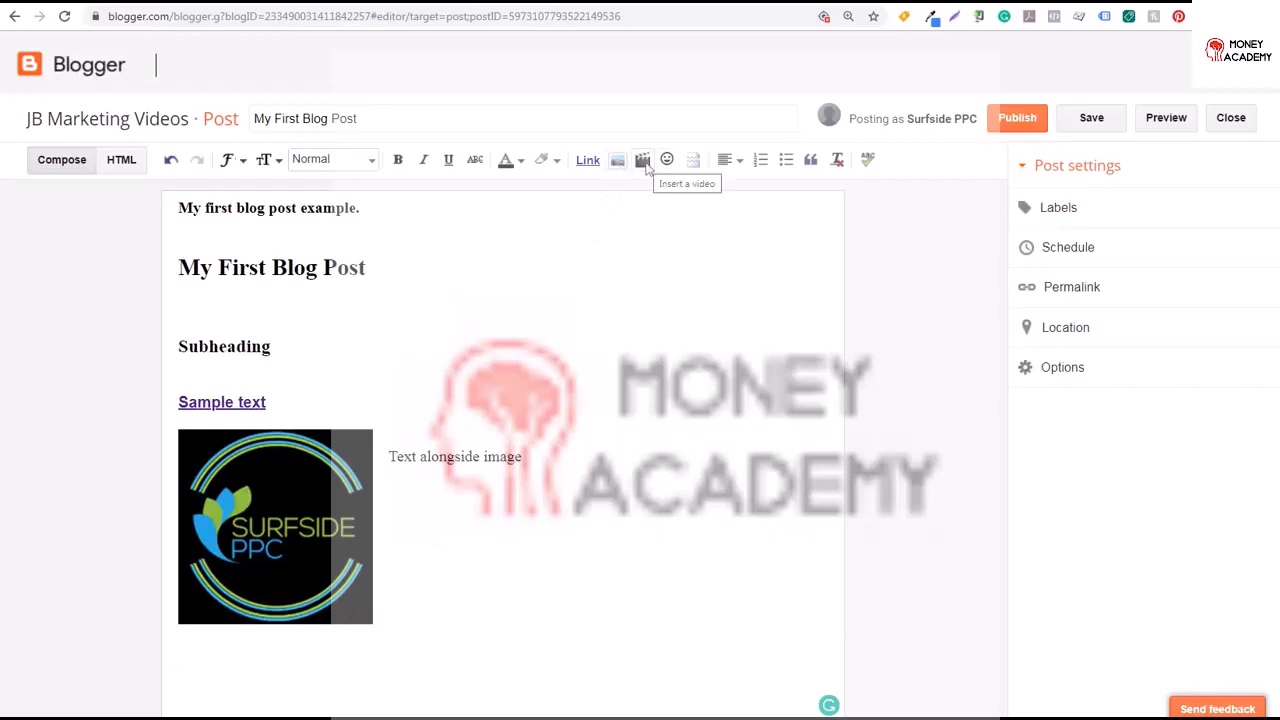
Embed the YouTube video 7 Google Ads Search Keyword Targeting Best Practices below the image
left_click(643, 161)
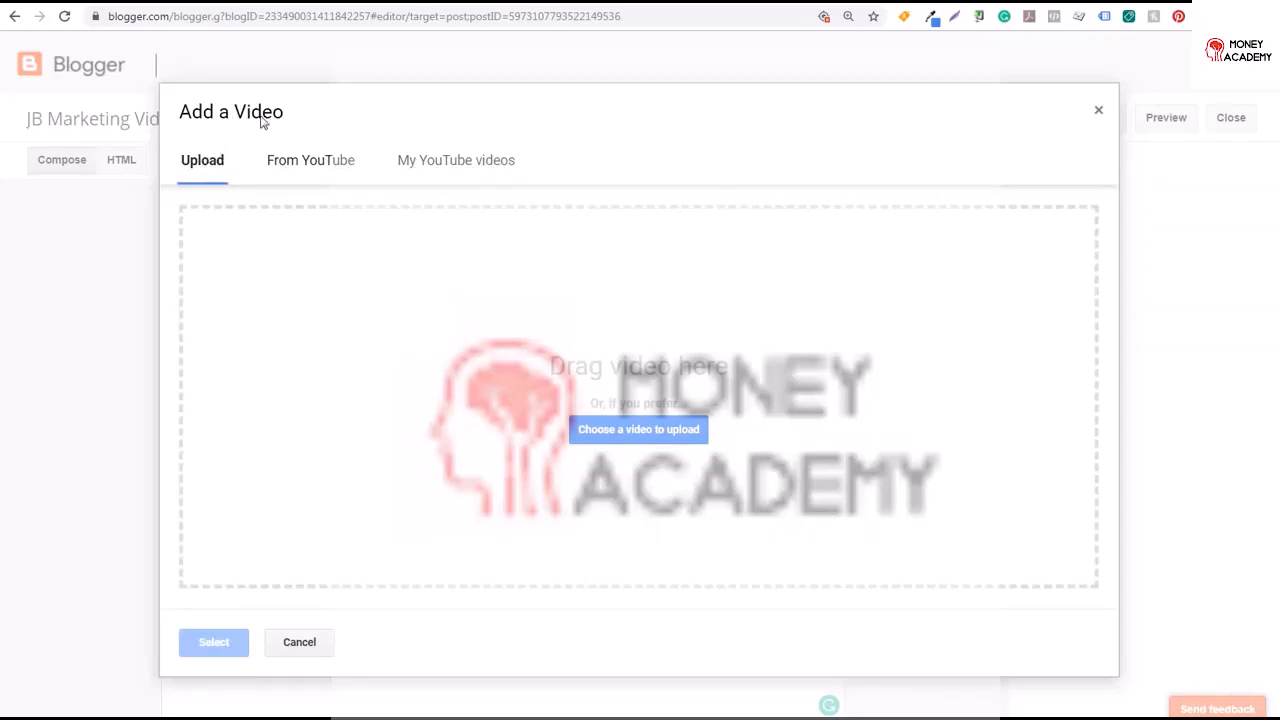
left_click(310, 160)
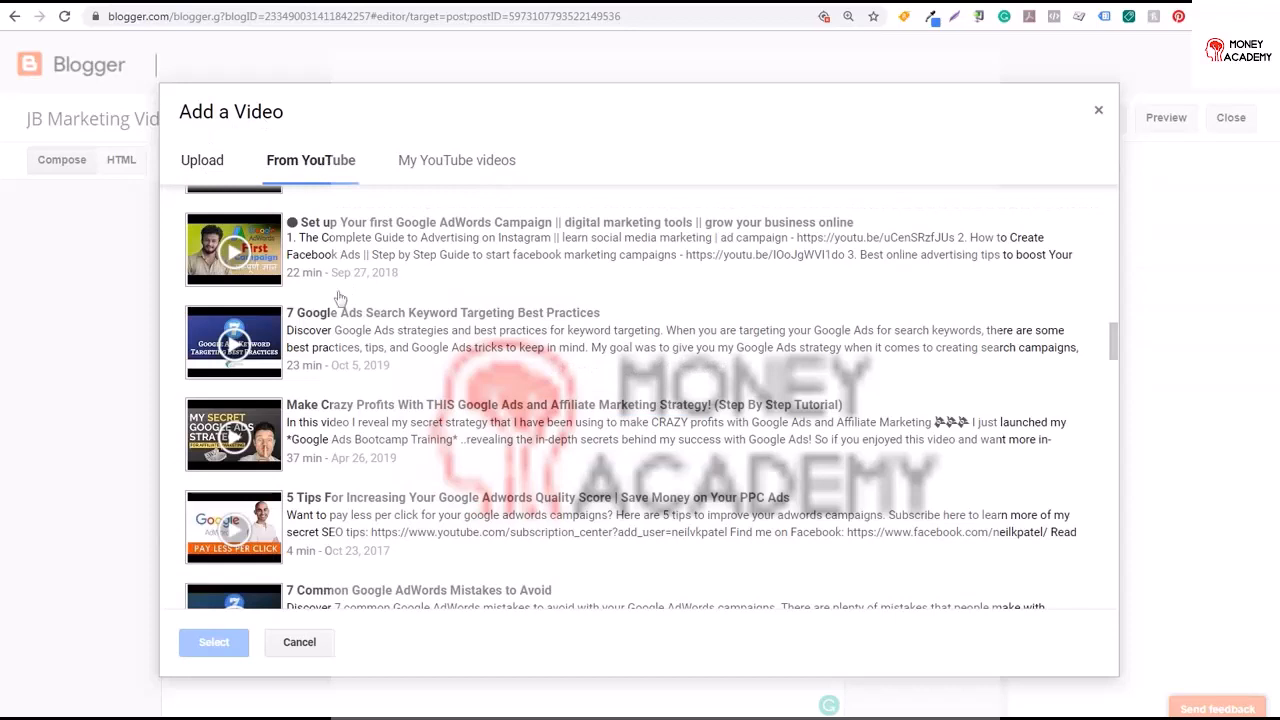
left_click(375, 336)
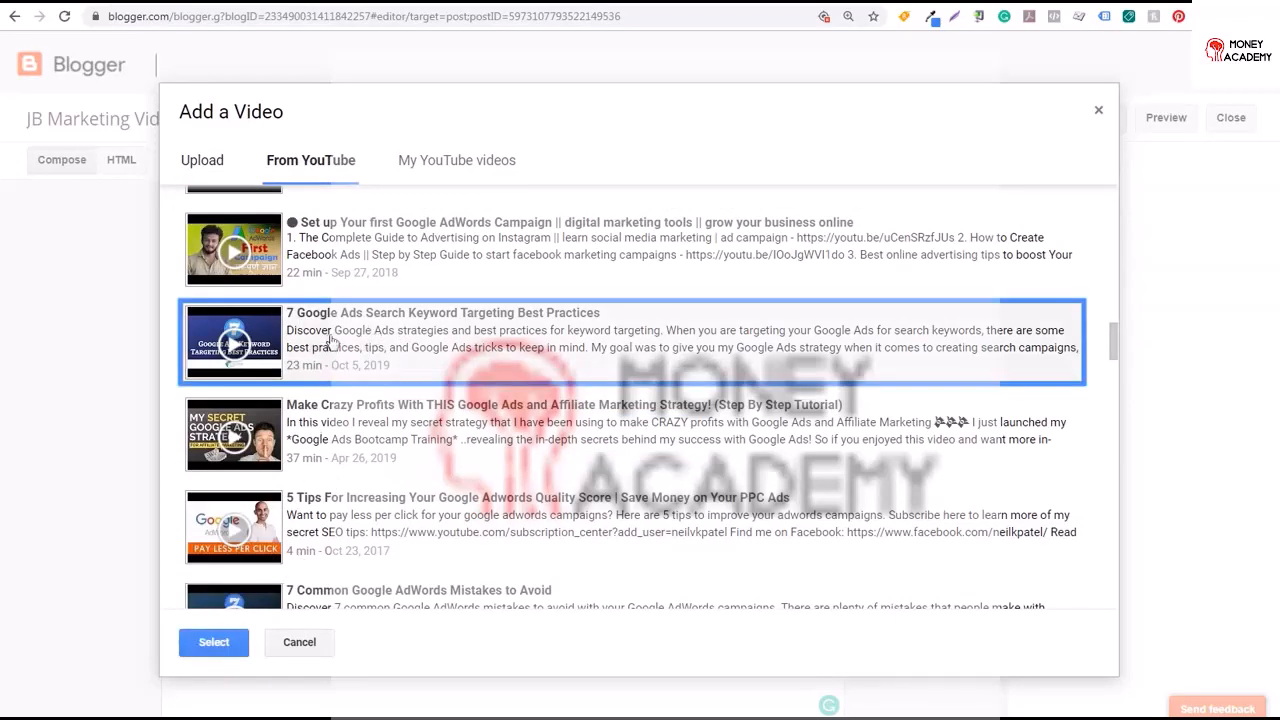
left_click(212, 650)
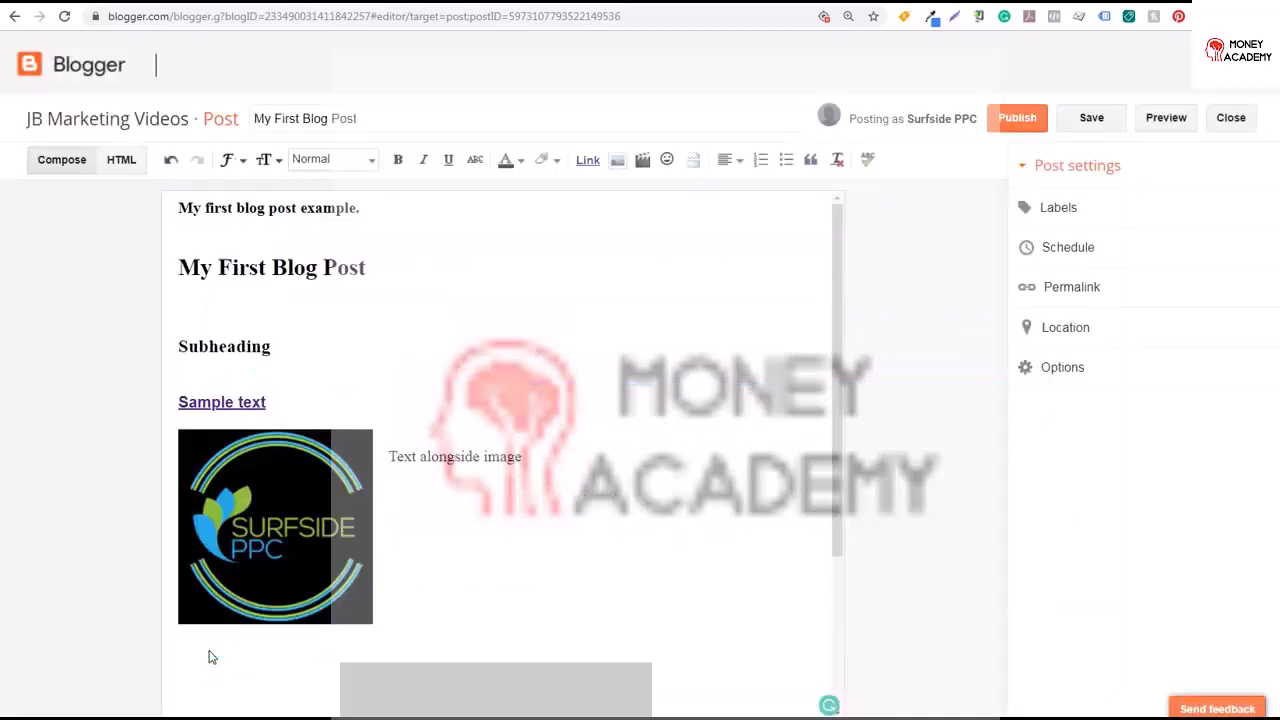
In the HTML view, set the embedded video's width to 640 and height to 400, then return to Compose
scroll(843, 300, "down", 3)
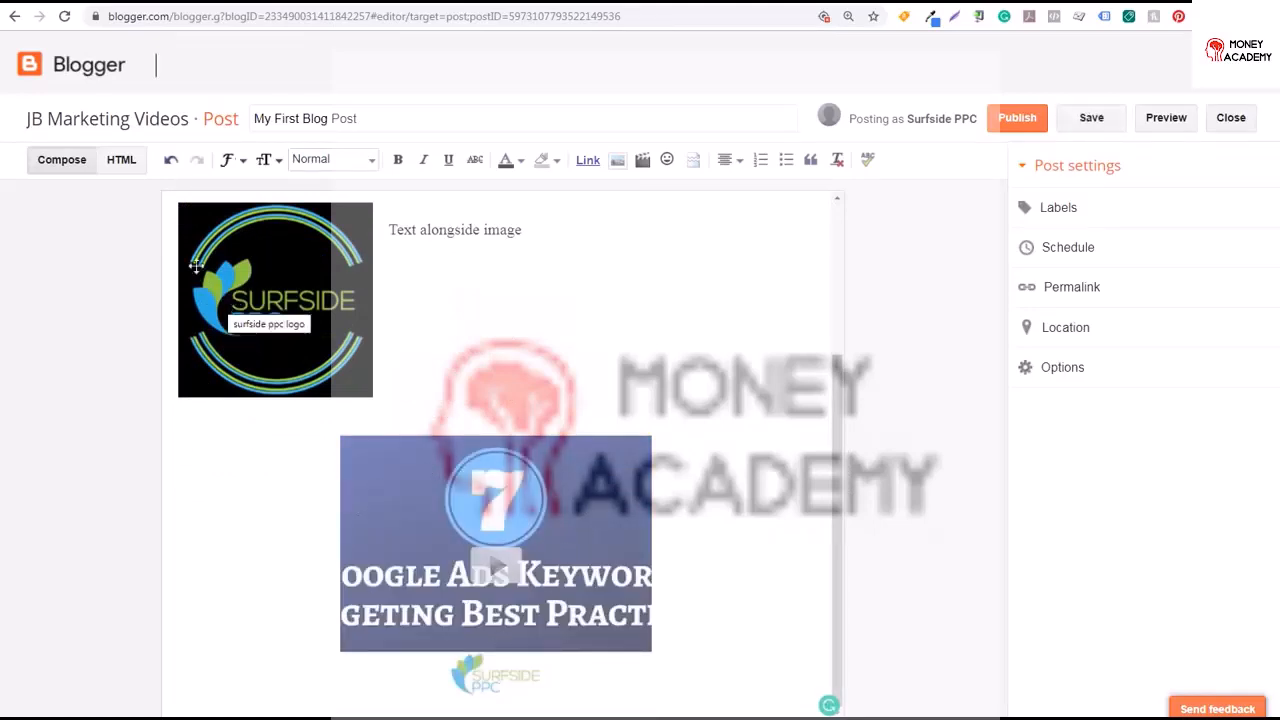
left_click(122, 160)
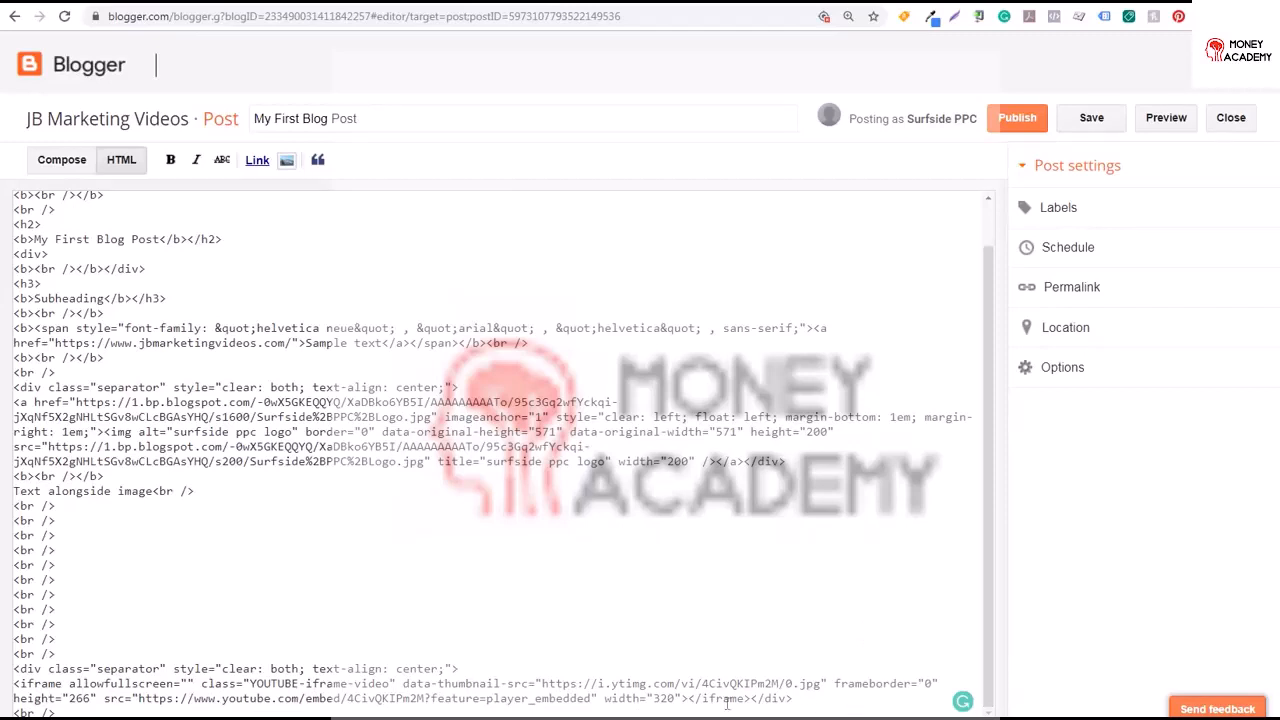
scroll(727, 706, "down", 2)
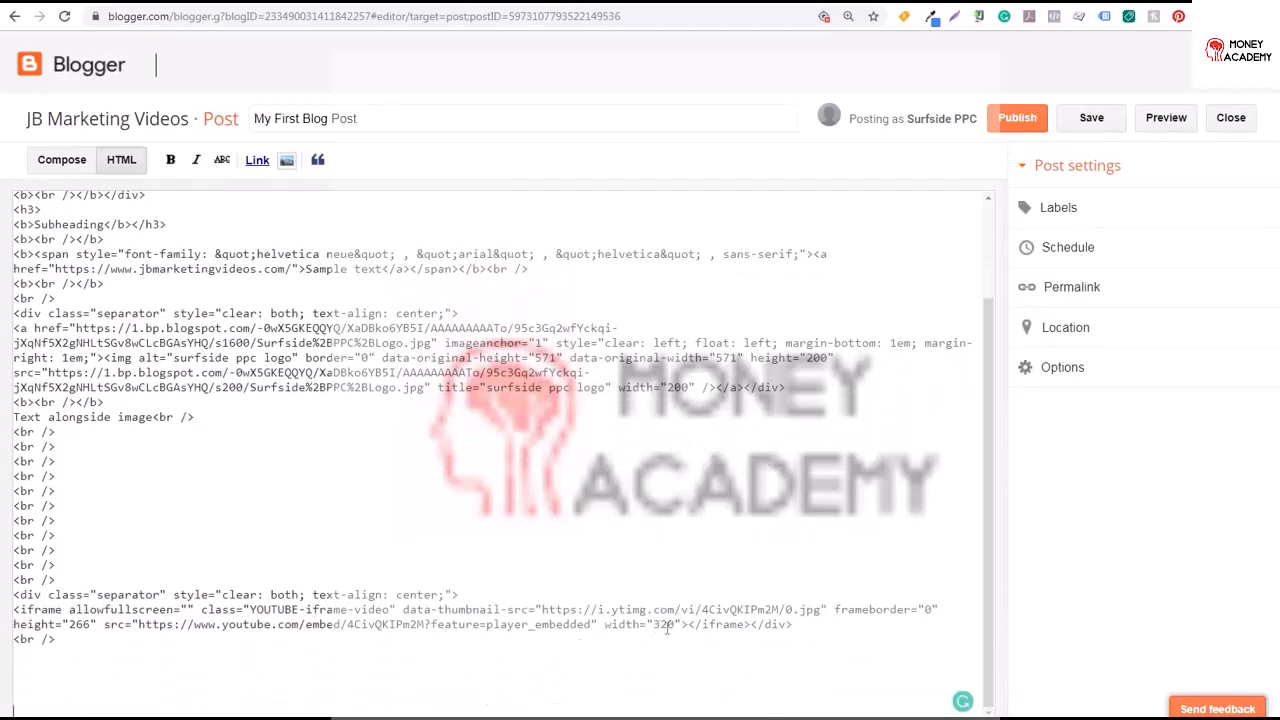
double_click(665, 625)
type("640")
double_click(80, 625)
type("400")
left_click(72, 167)
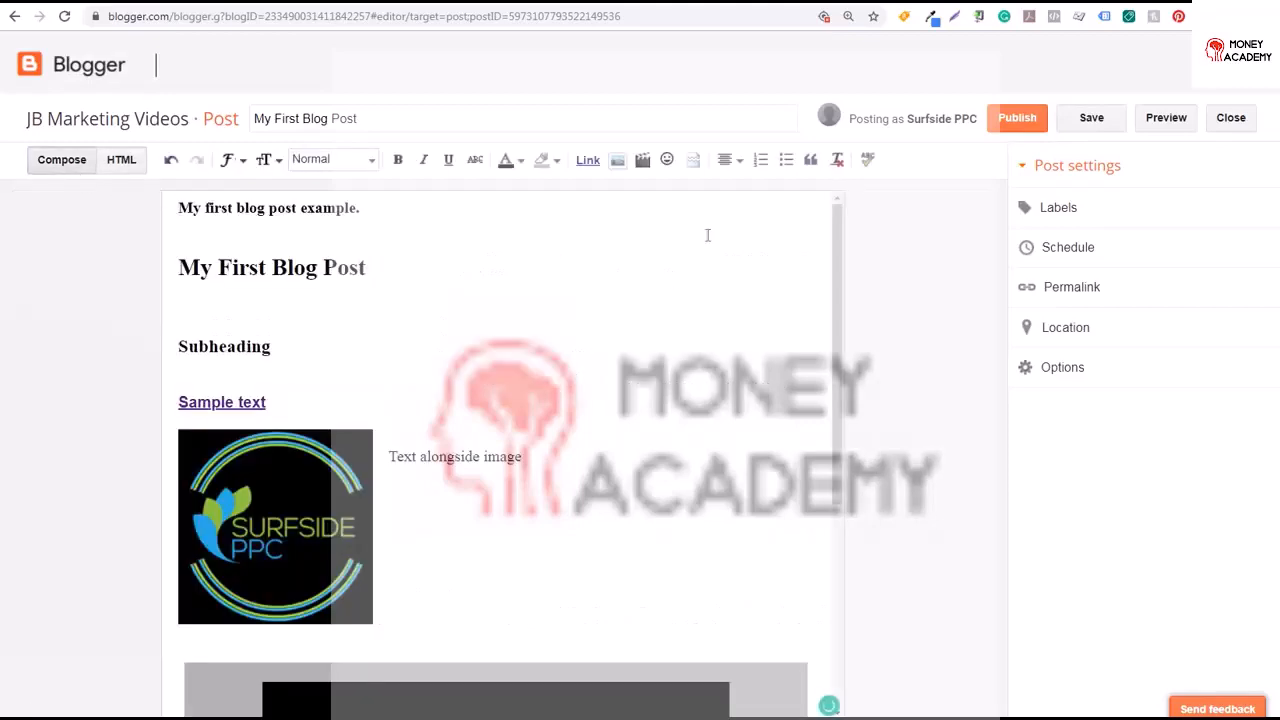
Browse the special characters dialog by category, then close it without inserting a character
scroll(842, 255, "down", 4)
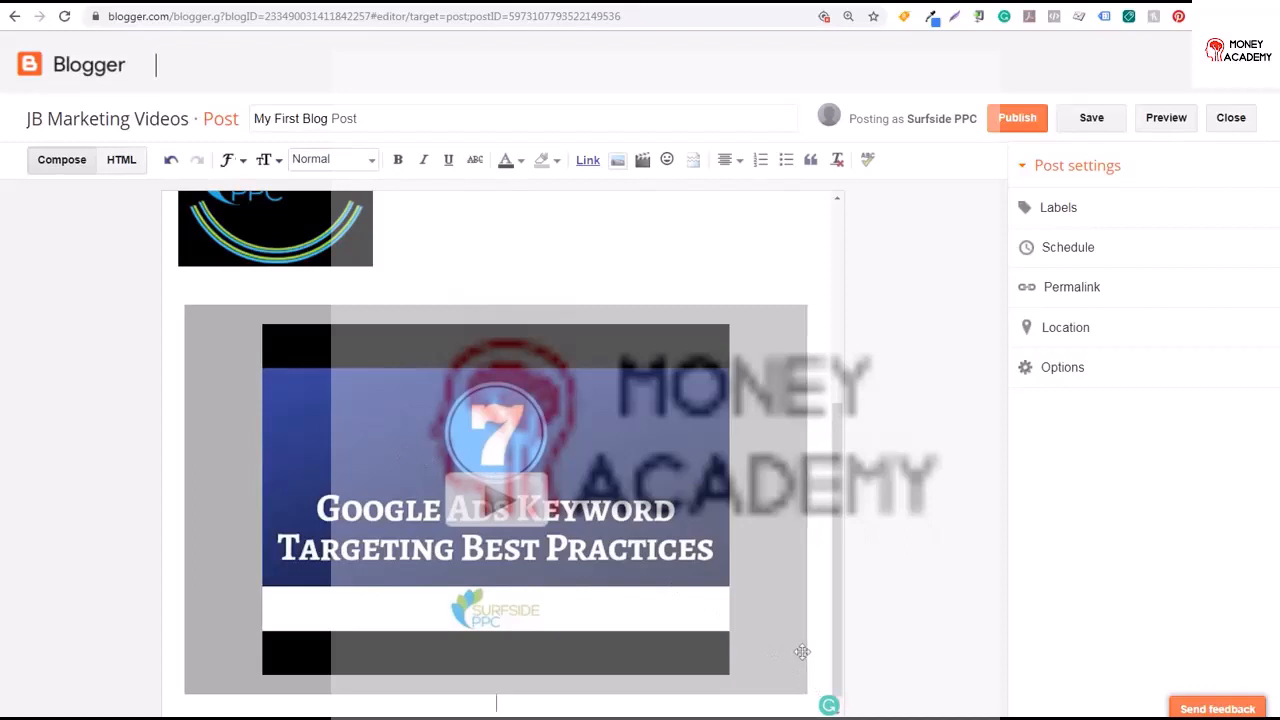
scroll(802, 652, "down", 1)
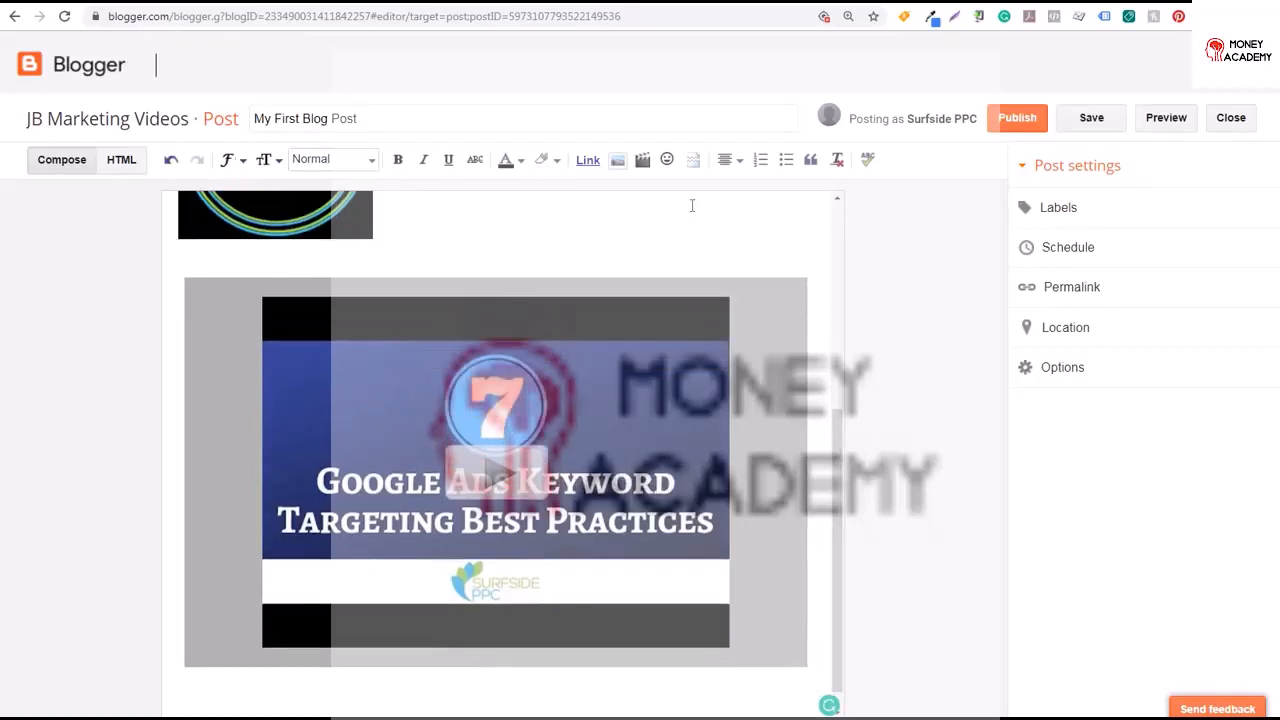
left_click(667, 161)
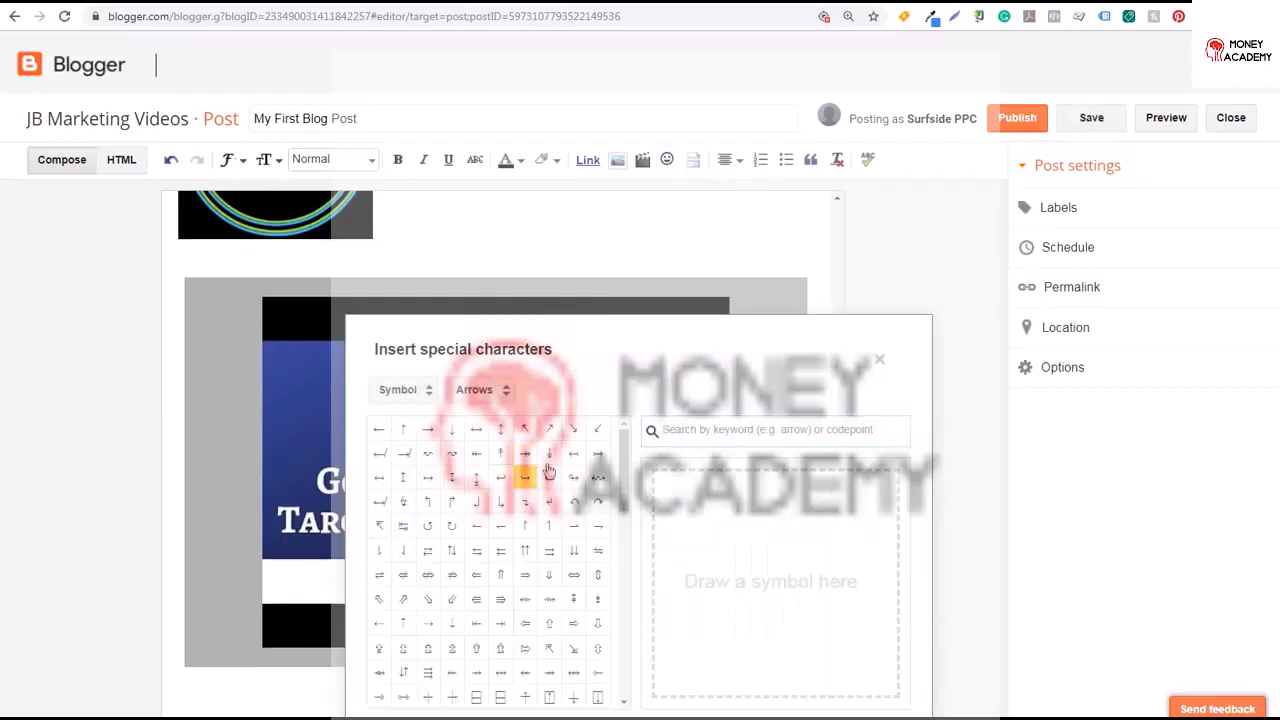
left_click_drag(621, 453, 640, 665)
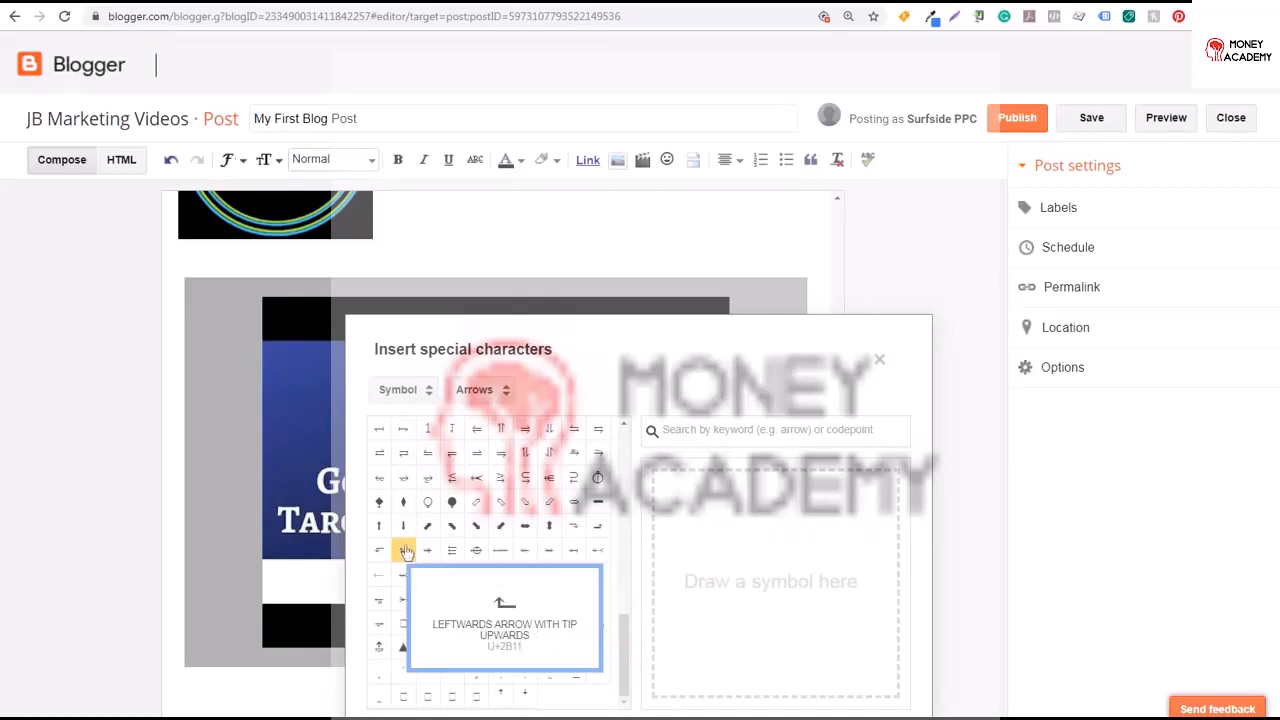
left_click(408, 396)
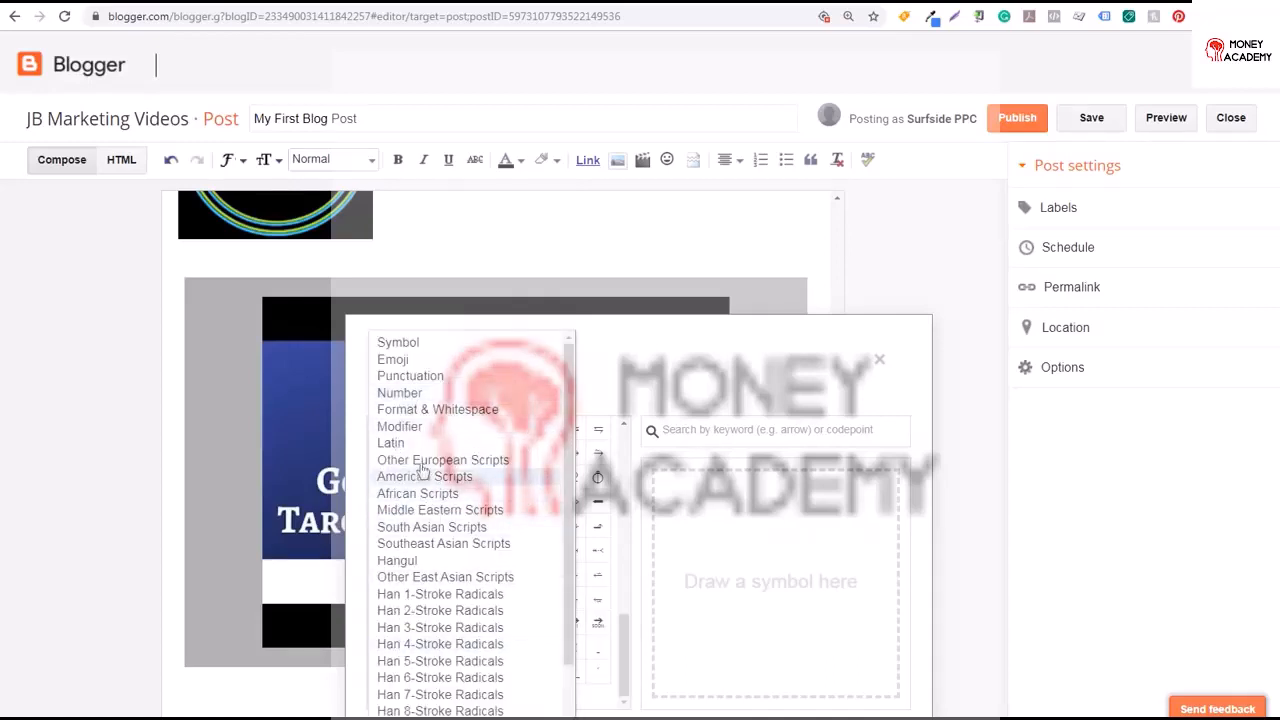
left_click(416, 428)
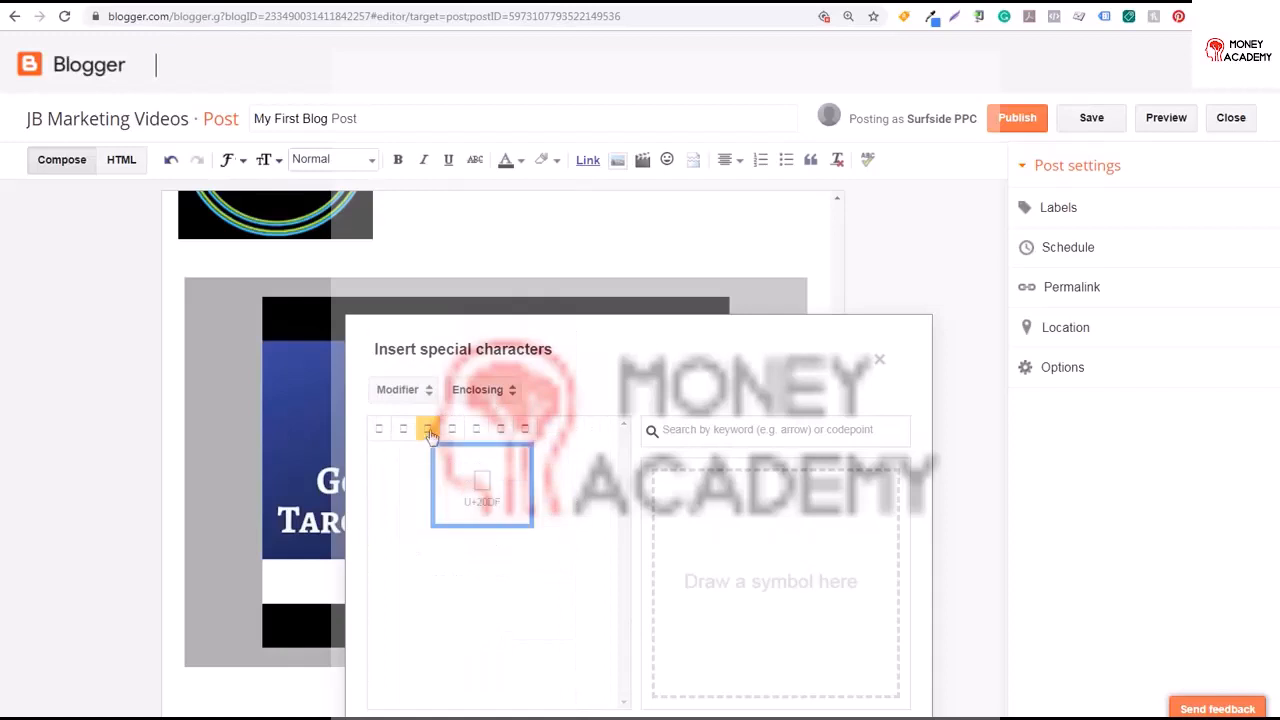
left_click(475, 392)
left_click(476, 419)
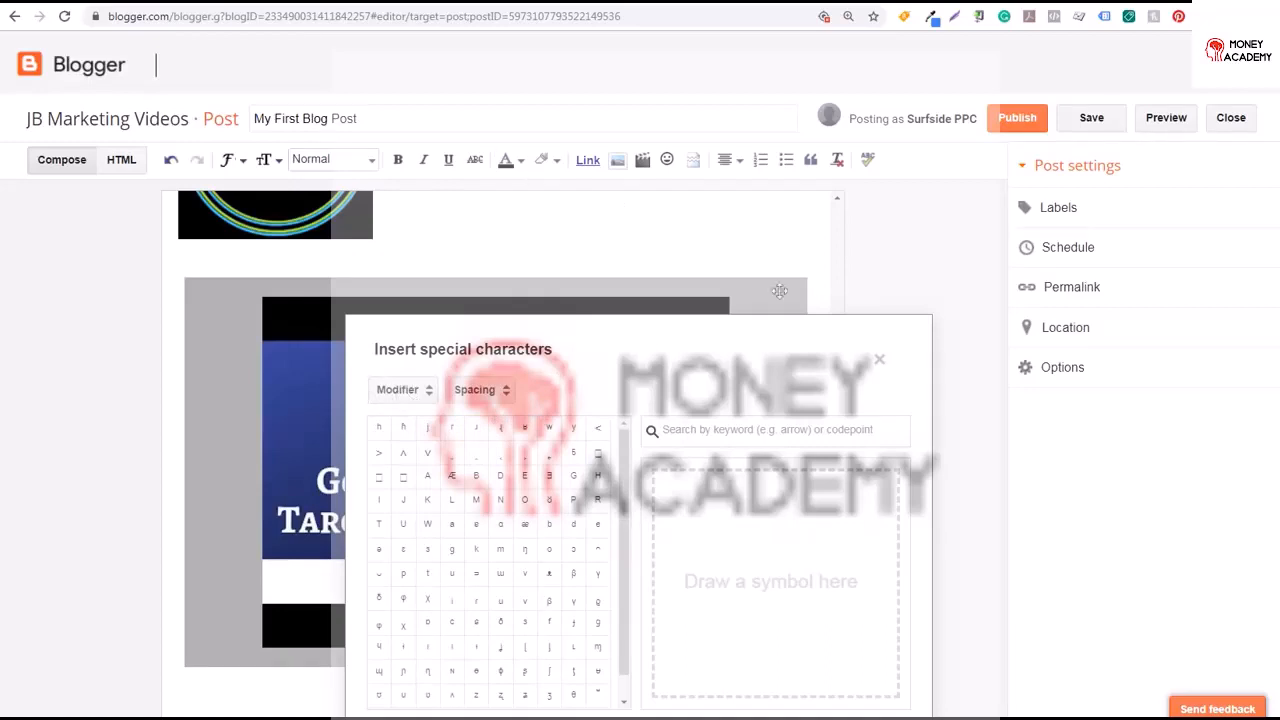
left_click(879, 360)
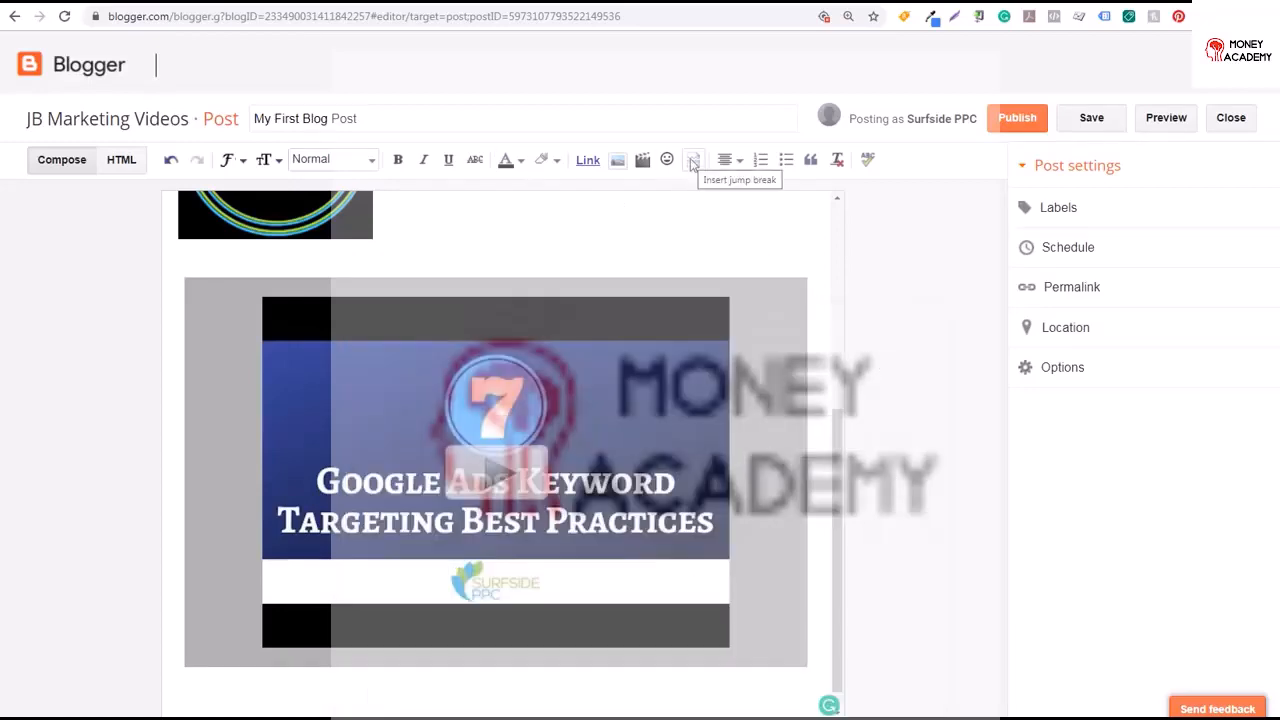
Insert a jump break below the video and write Jump Break under it
left_click(690, 163)
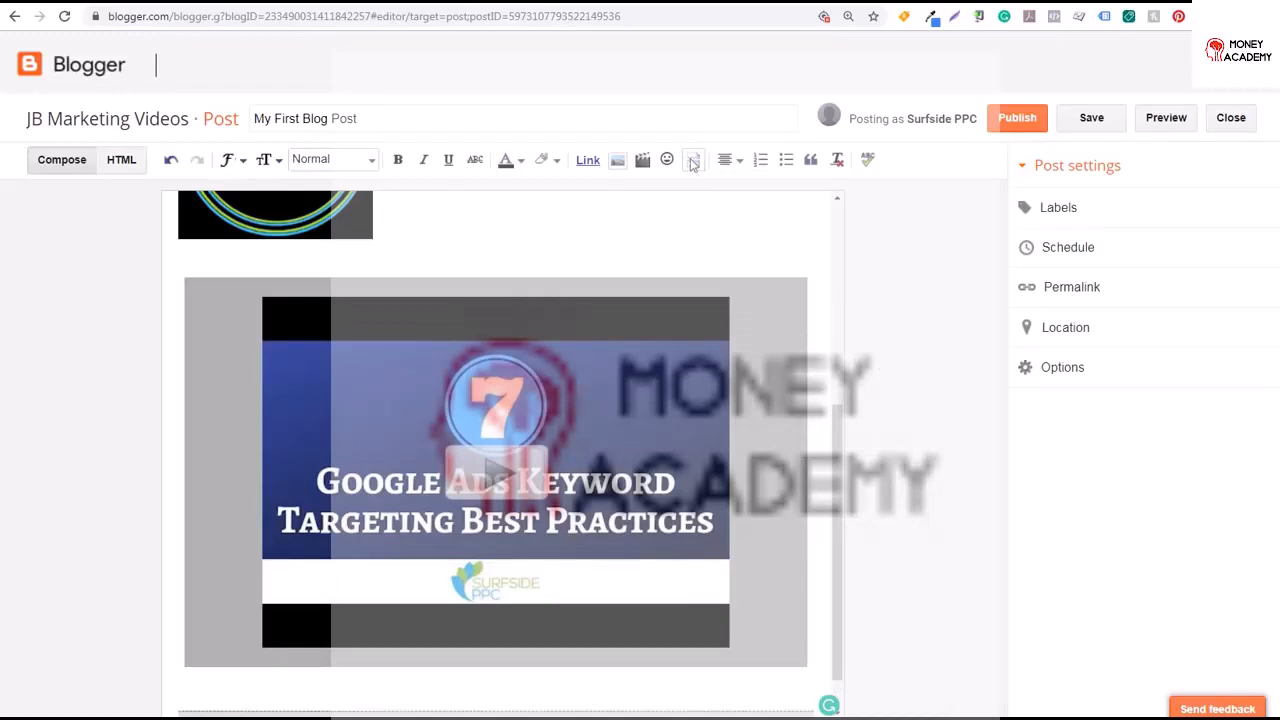
scroll(845, 530, "down", 1)
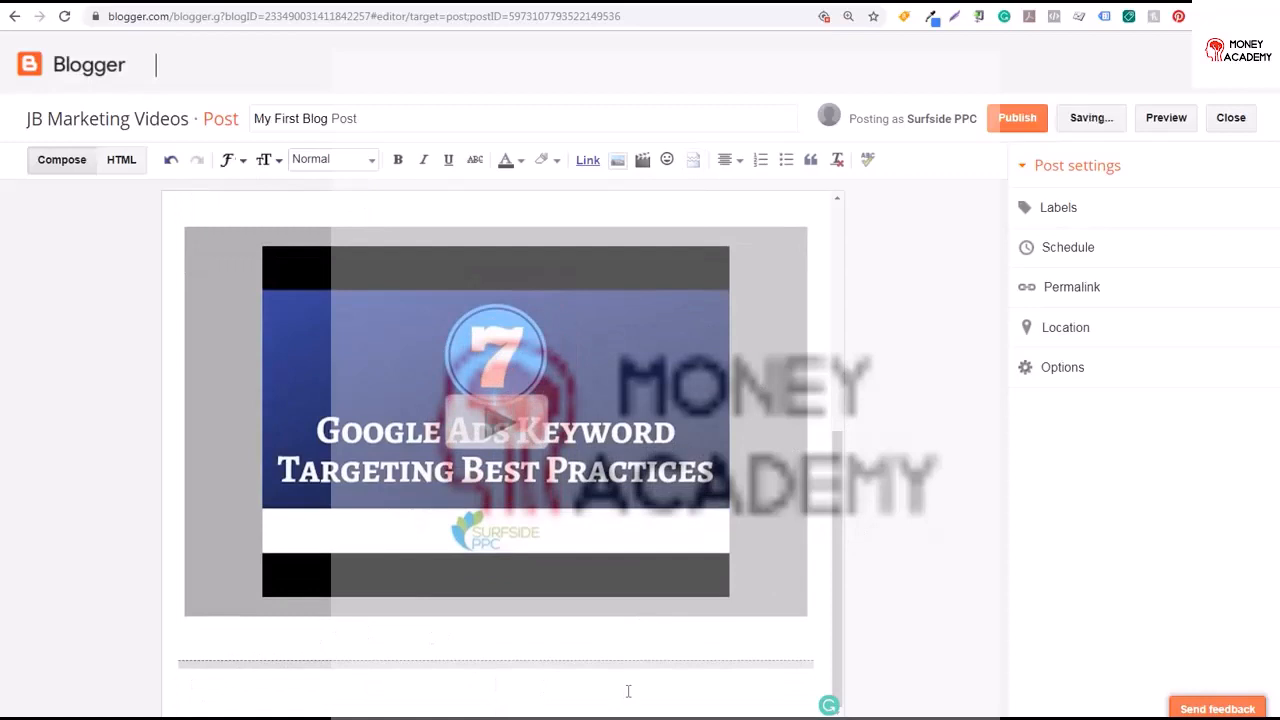
type("Jump Break")
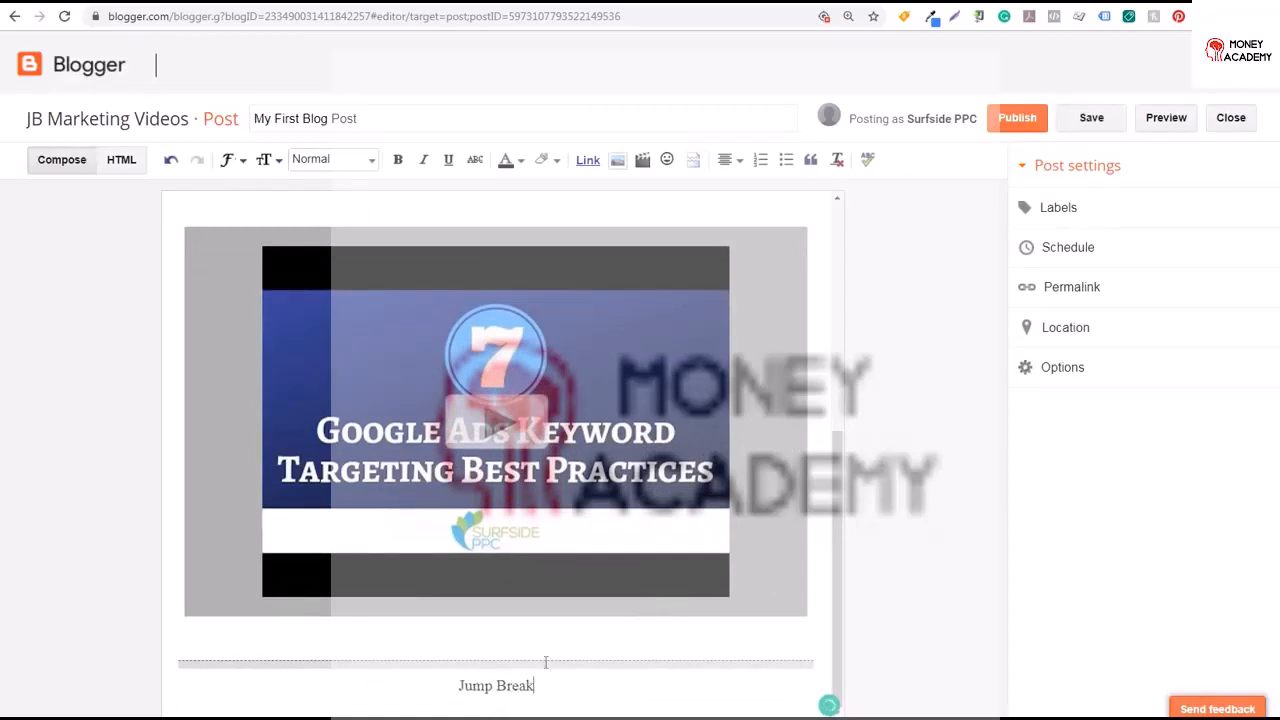
left_click_drag(452, 686, 557, 686)
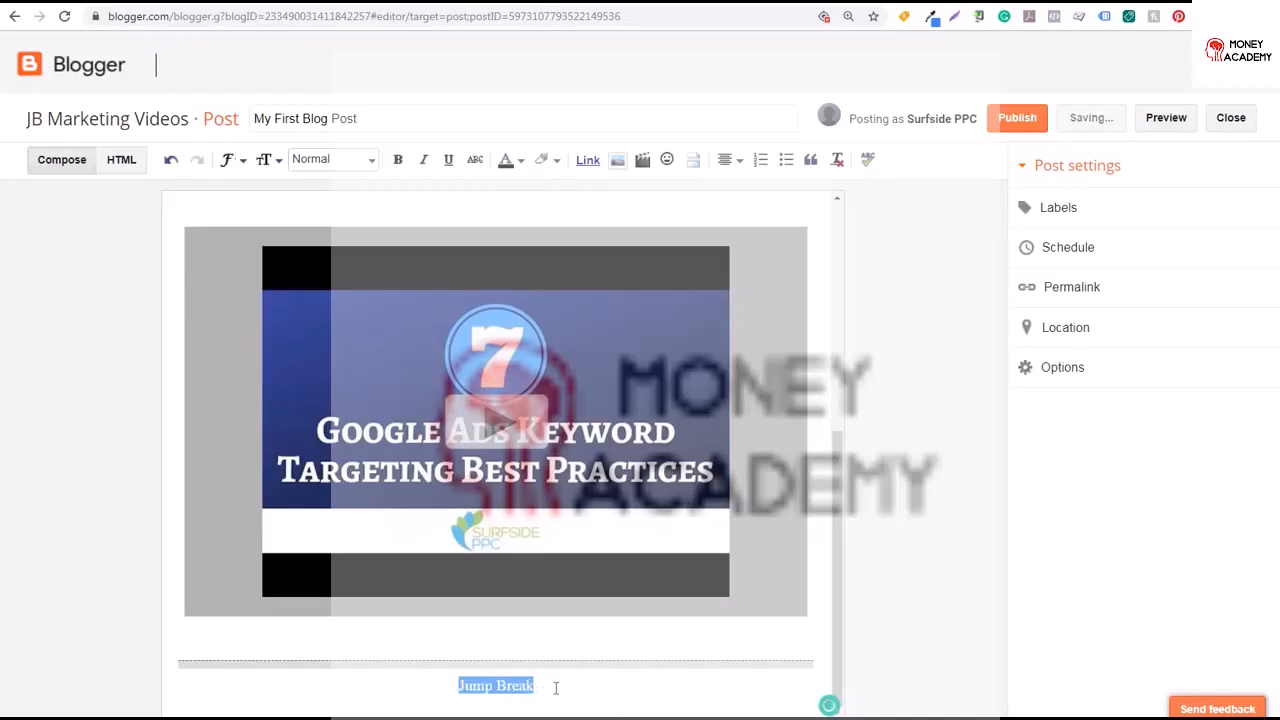
left_click(557, 686)
Write Alignment on a new line and align it left
key("Return")
type("Alignment")
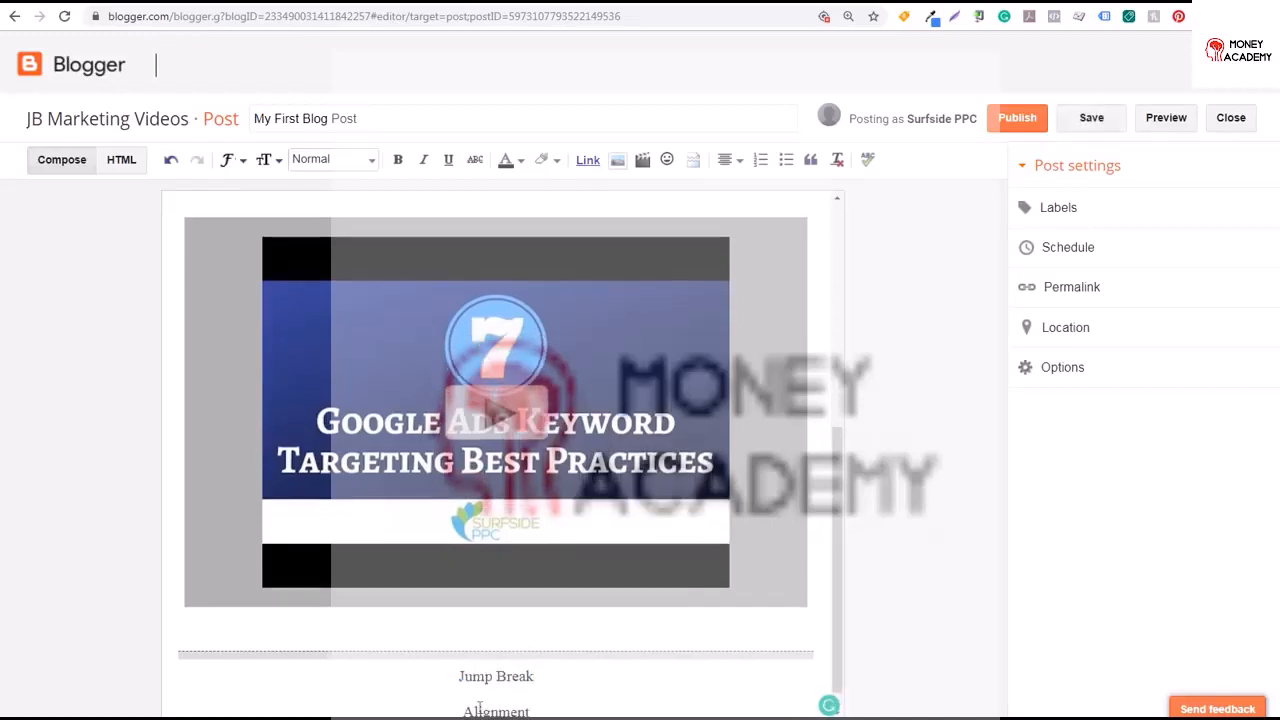
scroll(500, 705, "down", 1)
left_click_drag(530, 685, 457, 685)
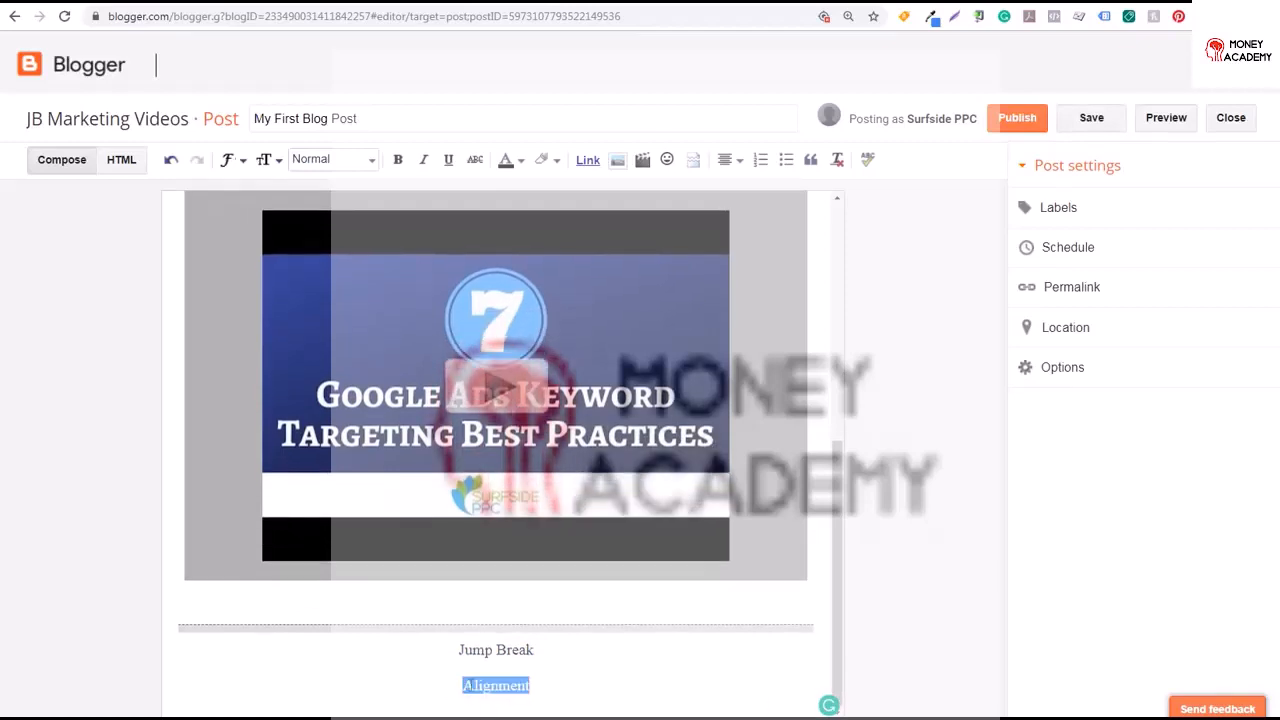
left_click(462, 685)
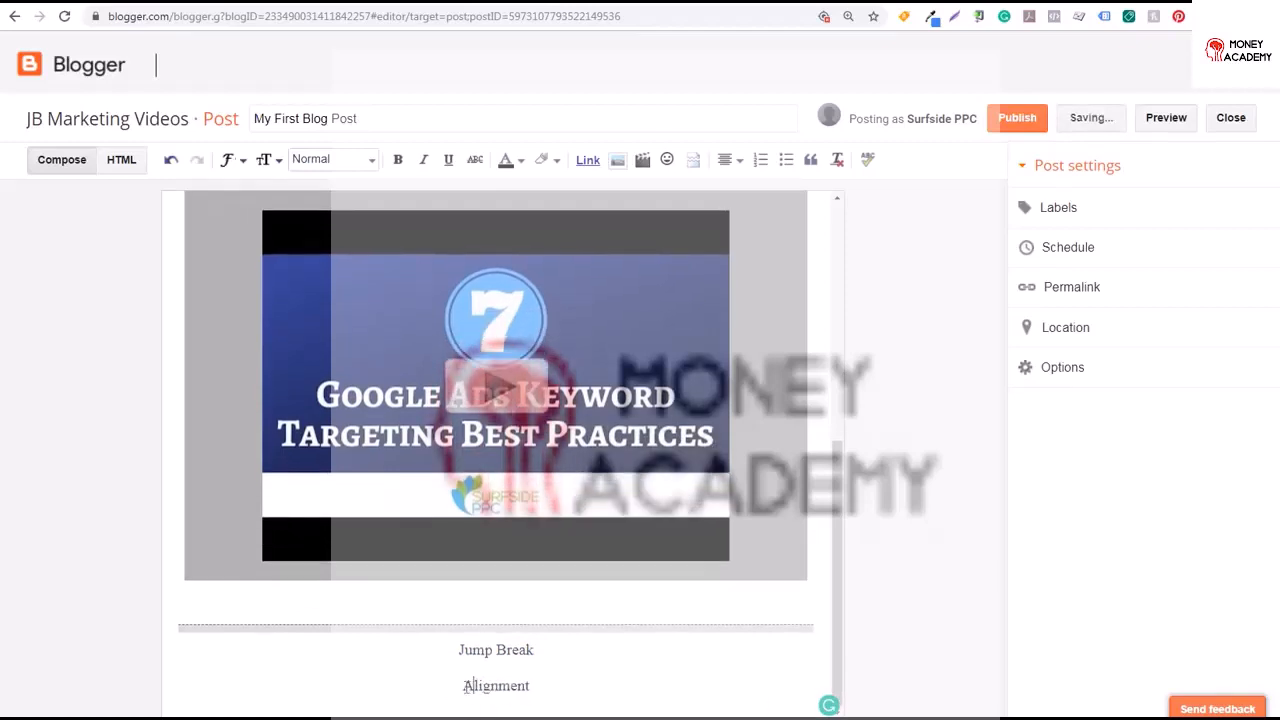
left_click(731, 162)
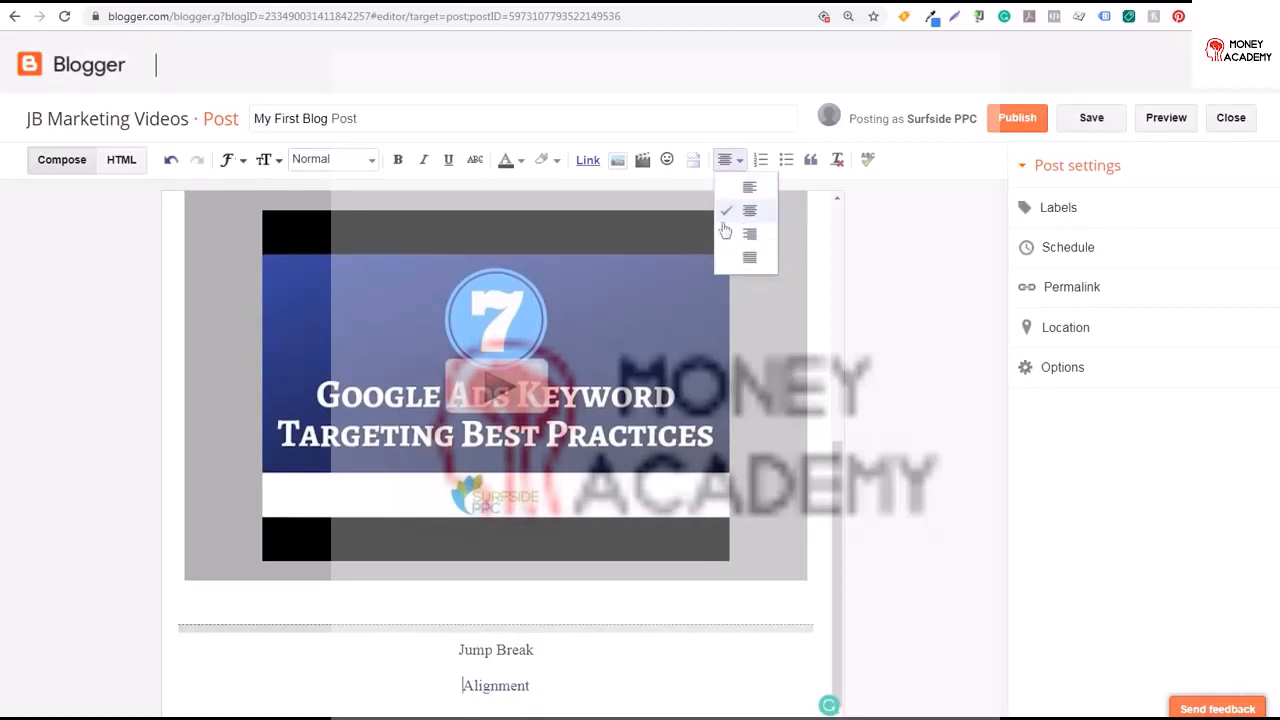
left_click(749, 188)
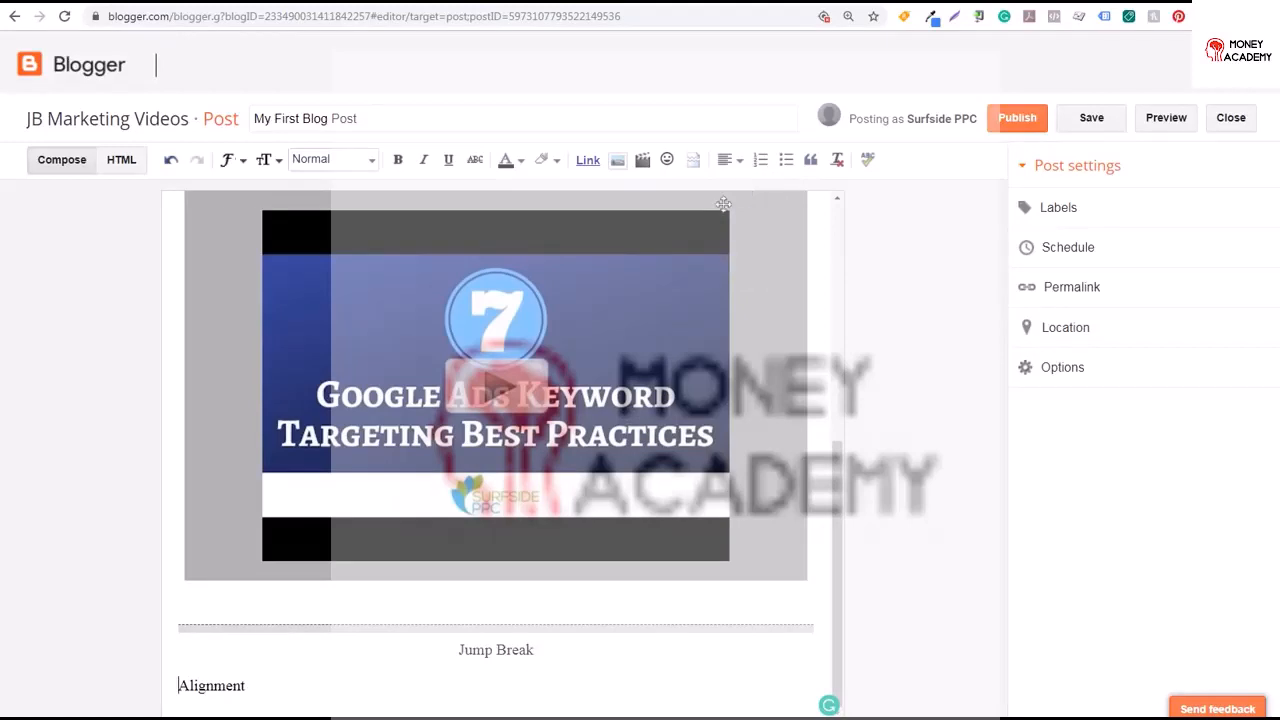
Apply justified alignment to the Alignment line
double_click(254, 698)
left_click(731, 160)
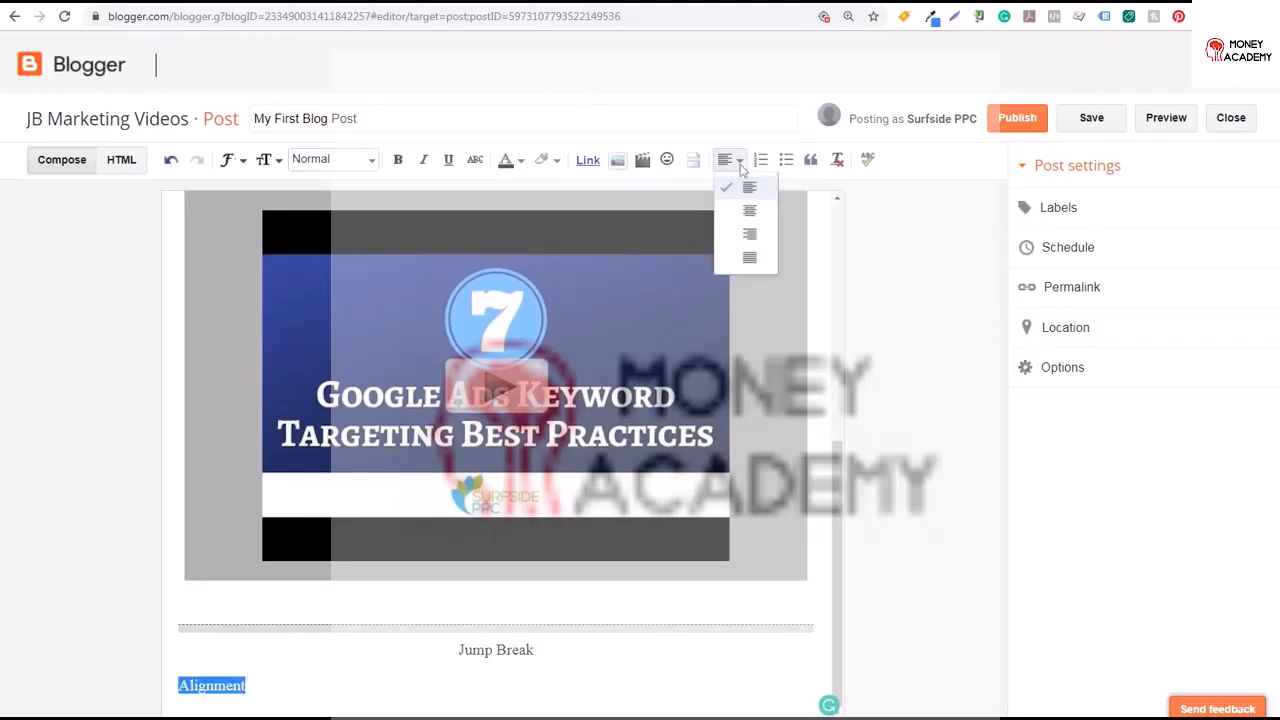
left_click(736, 262)
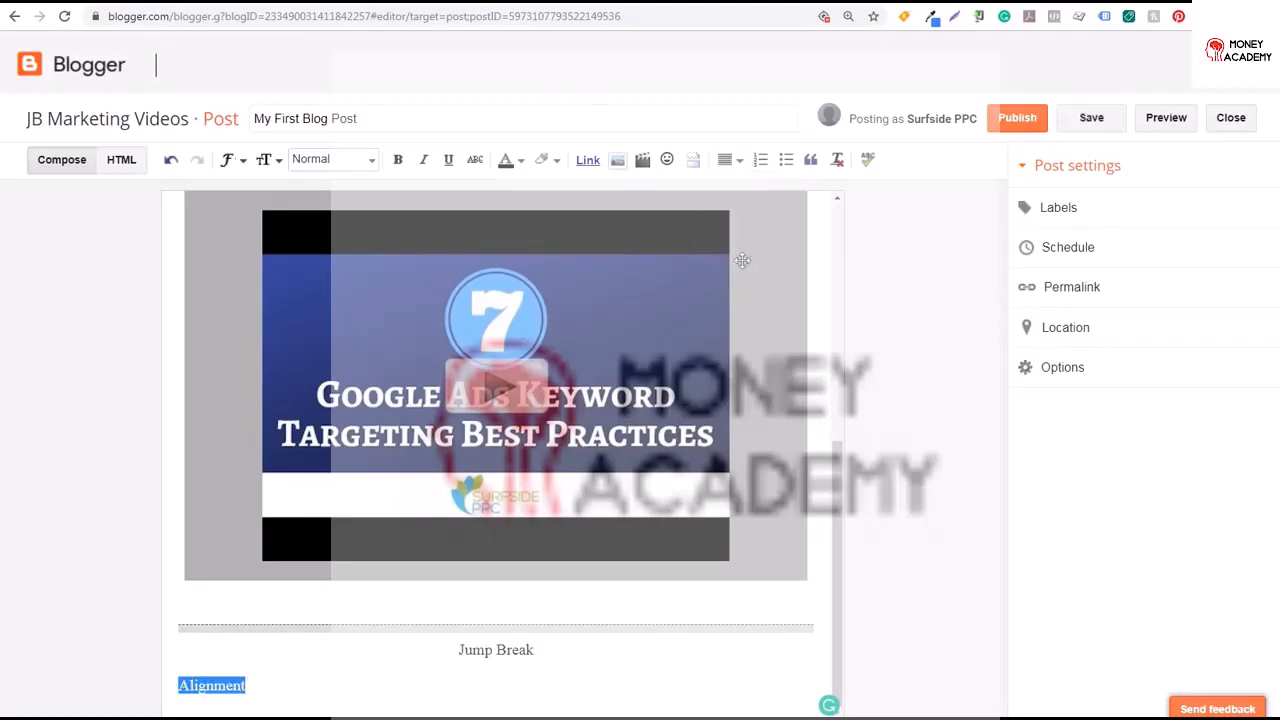
left_click(229, 686)
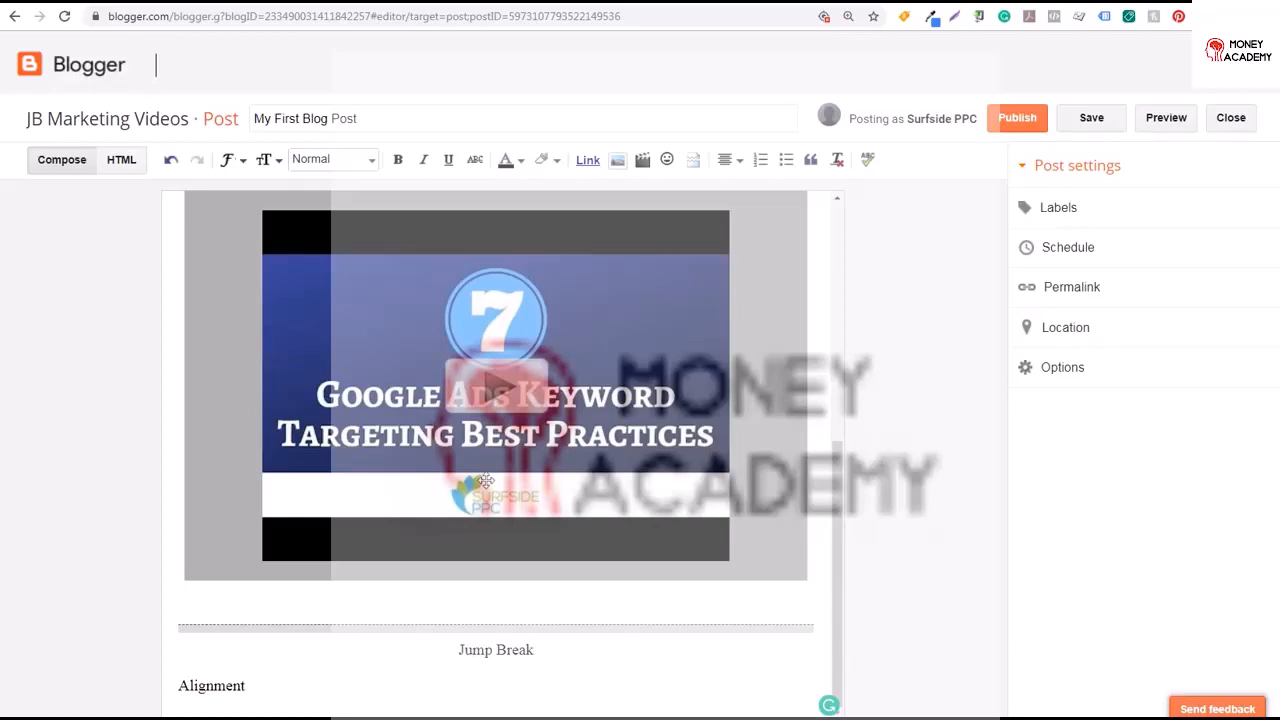
Start a numbered list below Alignment with the items Number 1 and Number 2
left_click(278, 678)
key("Return")
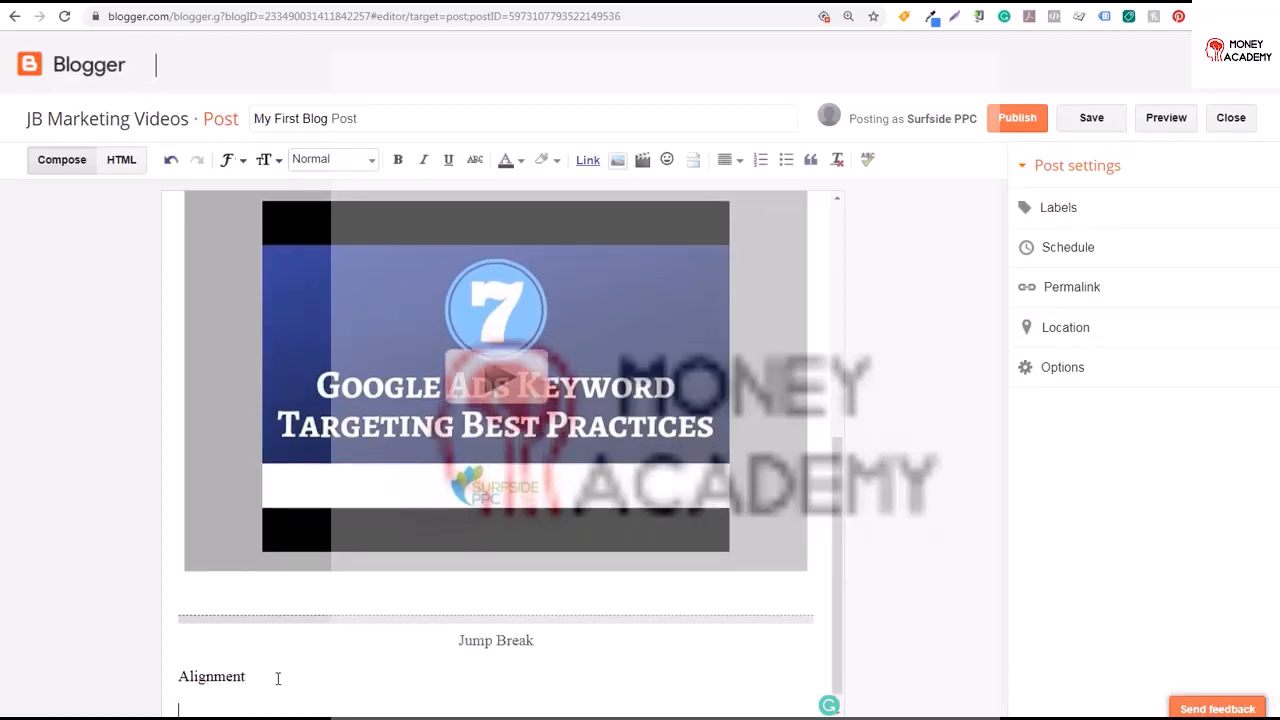
left_click(762, 158)
scroll(386, 466, "down", 2)
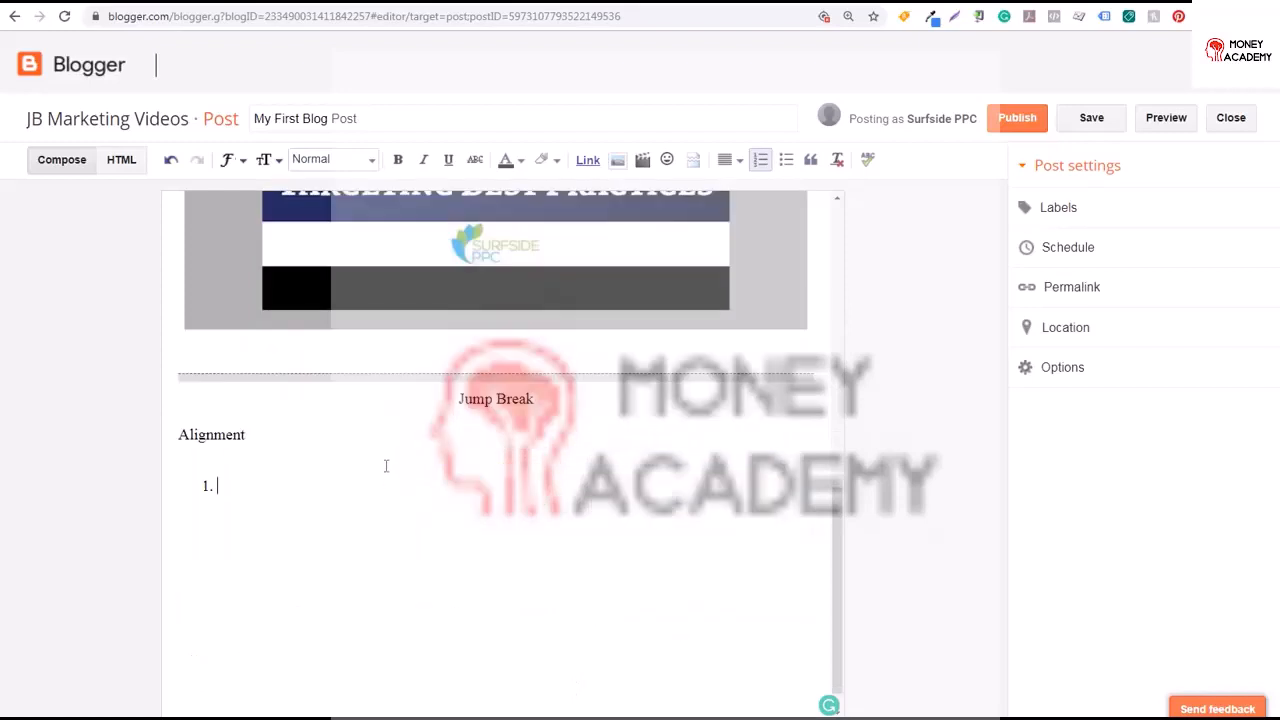
type("Number 1")
key("Return")
type("Number")
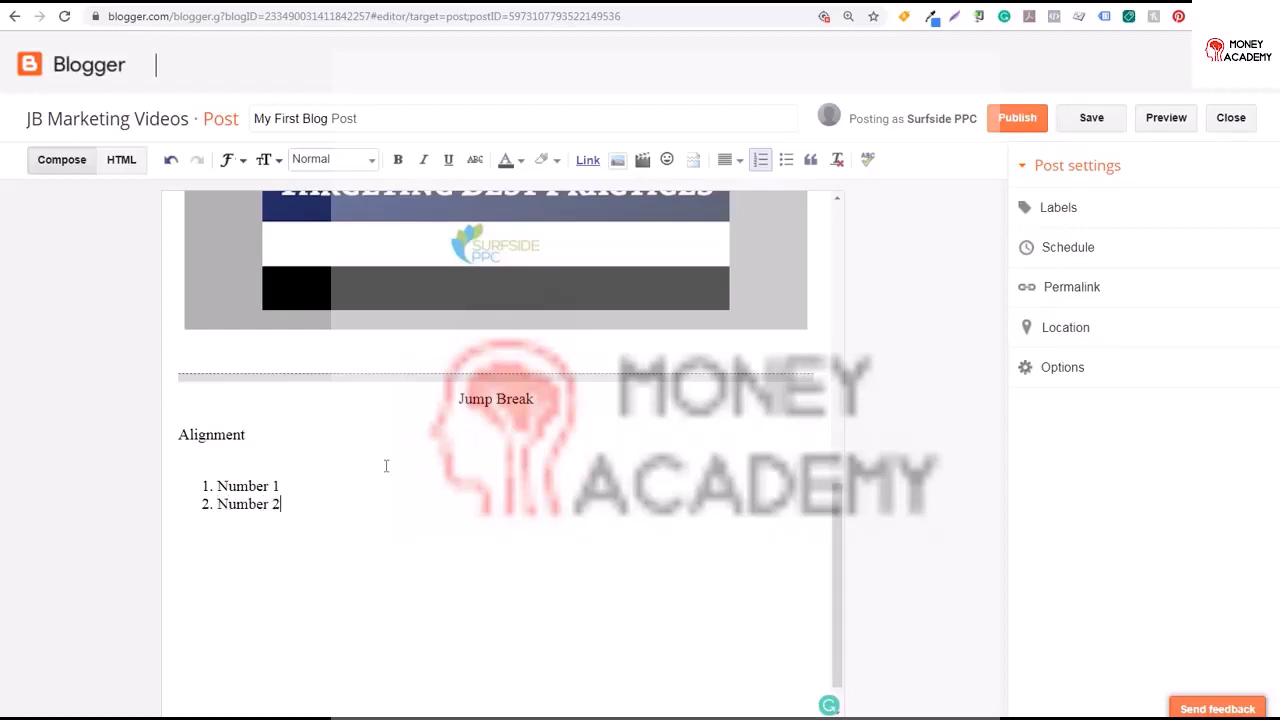
type(" 2")
End the numbered list and write Numbered Lists on the following line
key("Return")
key("Return")
type("Numbered Lists")
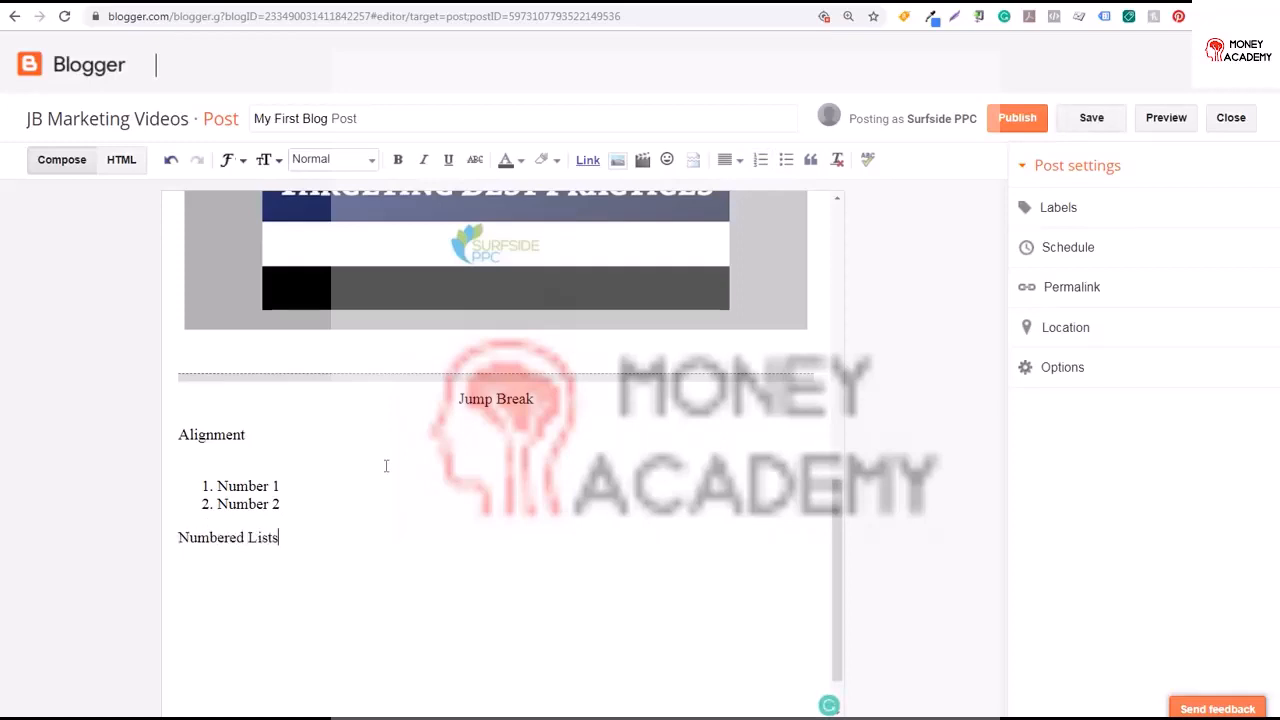
key("Return")
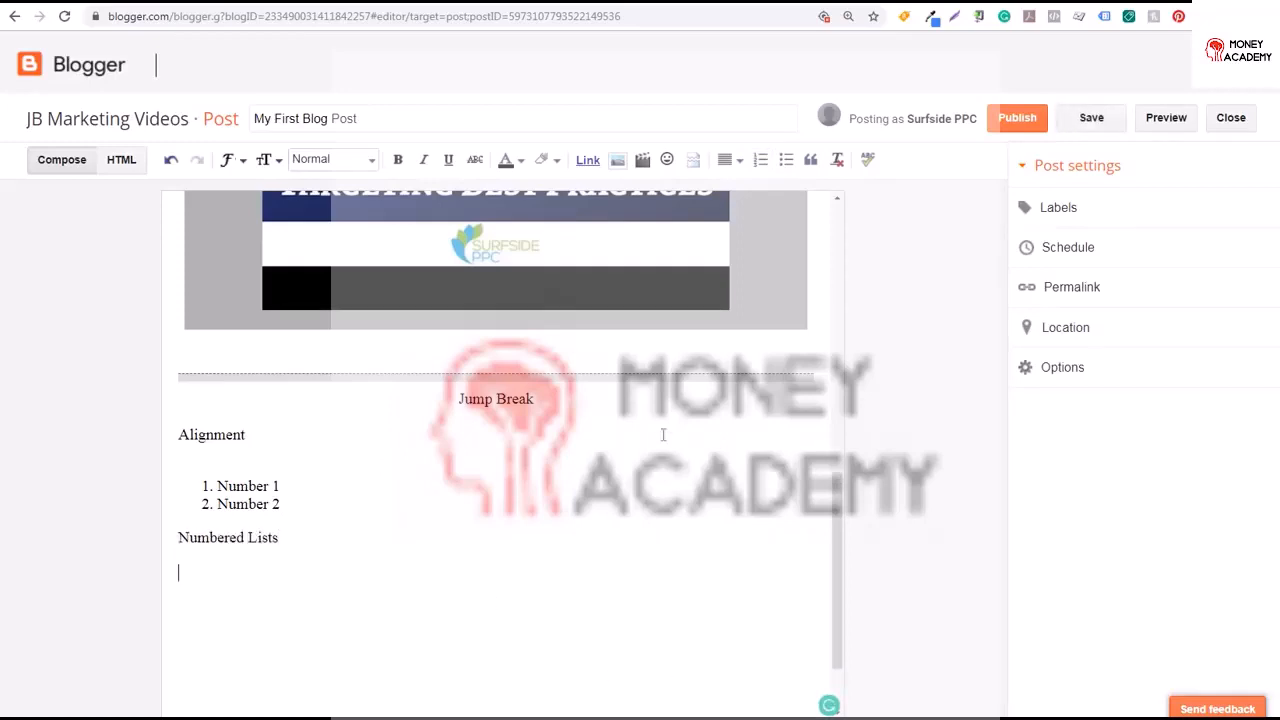
Add a bulleted list with the items bulletpoint 1 and bulletpoint 2, then end the list
left_click(786, 159)
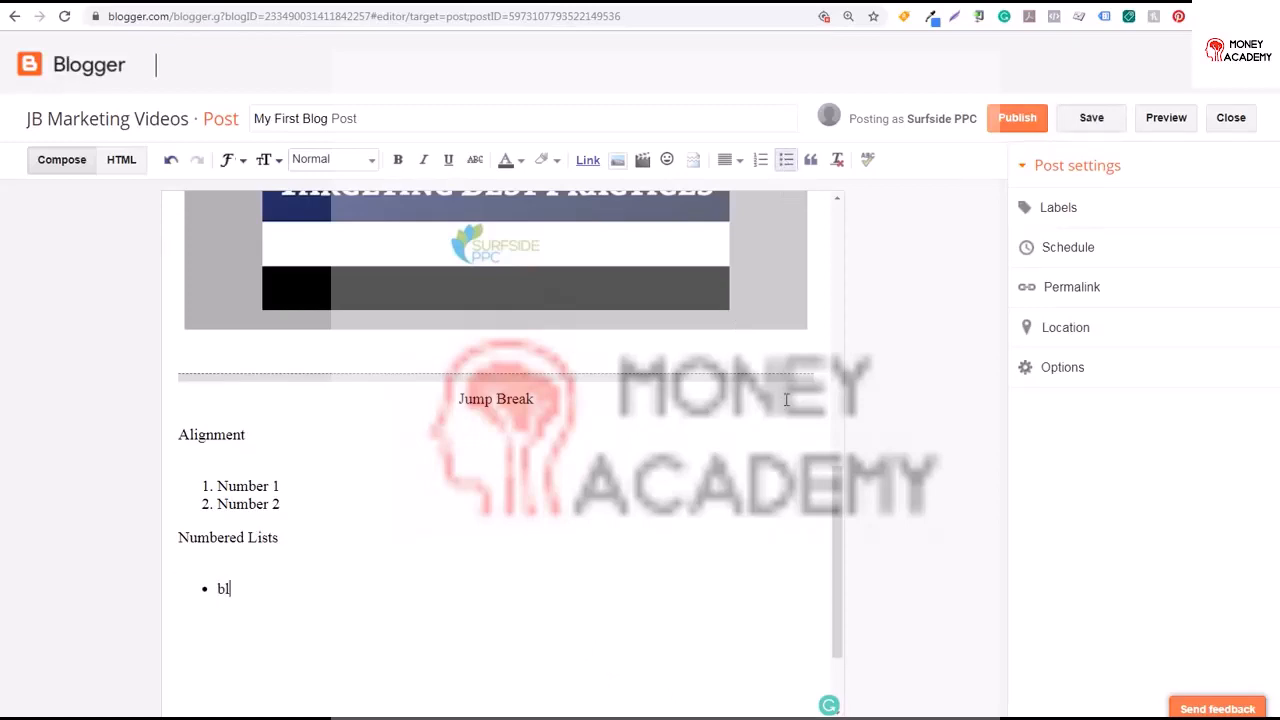
type("bulletpoint 1")
key("Return")
type("bulletpoint 2")
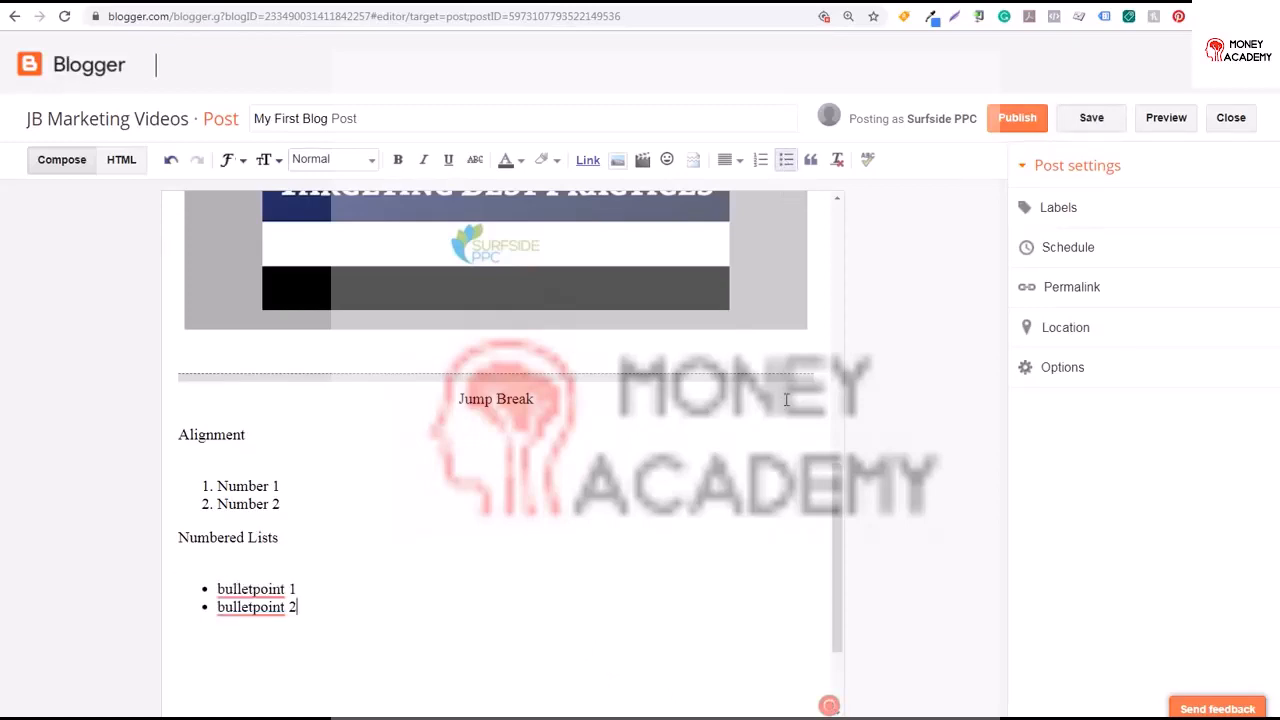
key("Return")
key("Return")
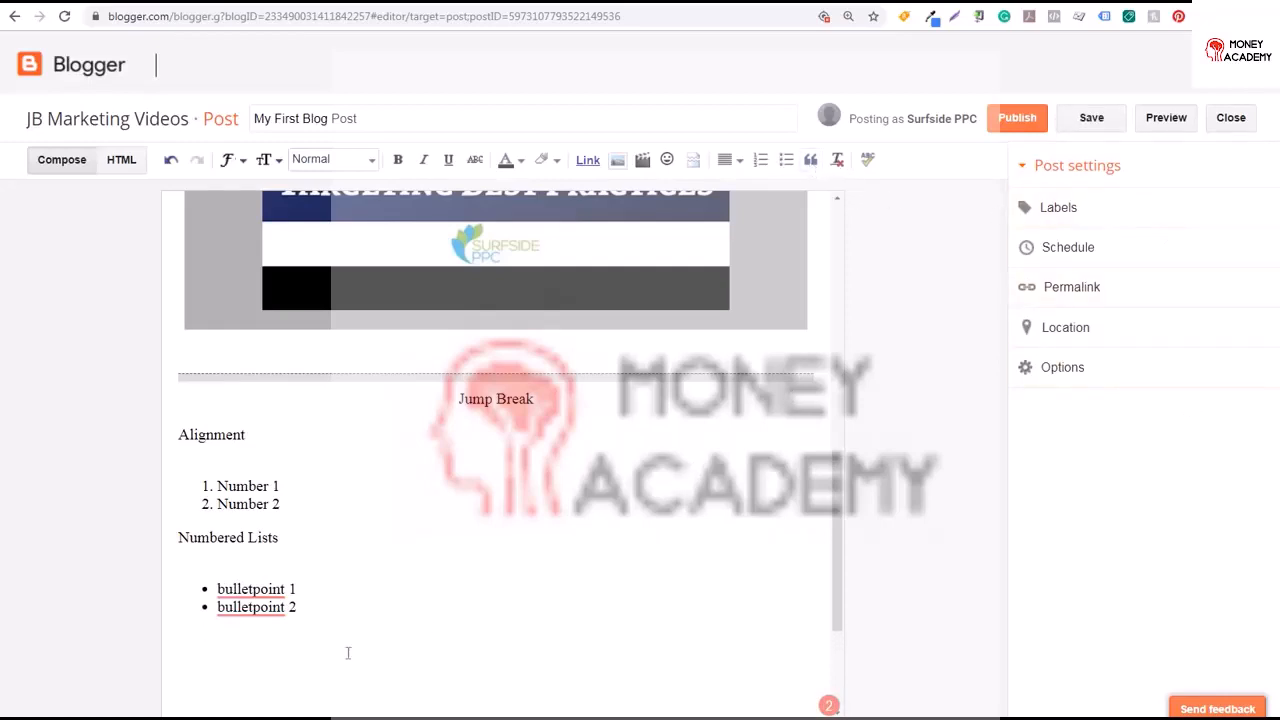
Write Quote example on the line below the bulleted list
type("Quote example")
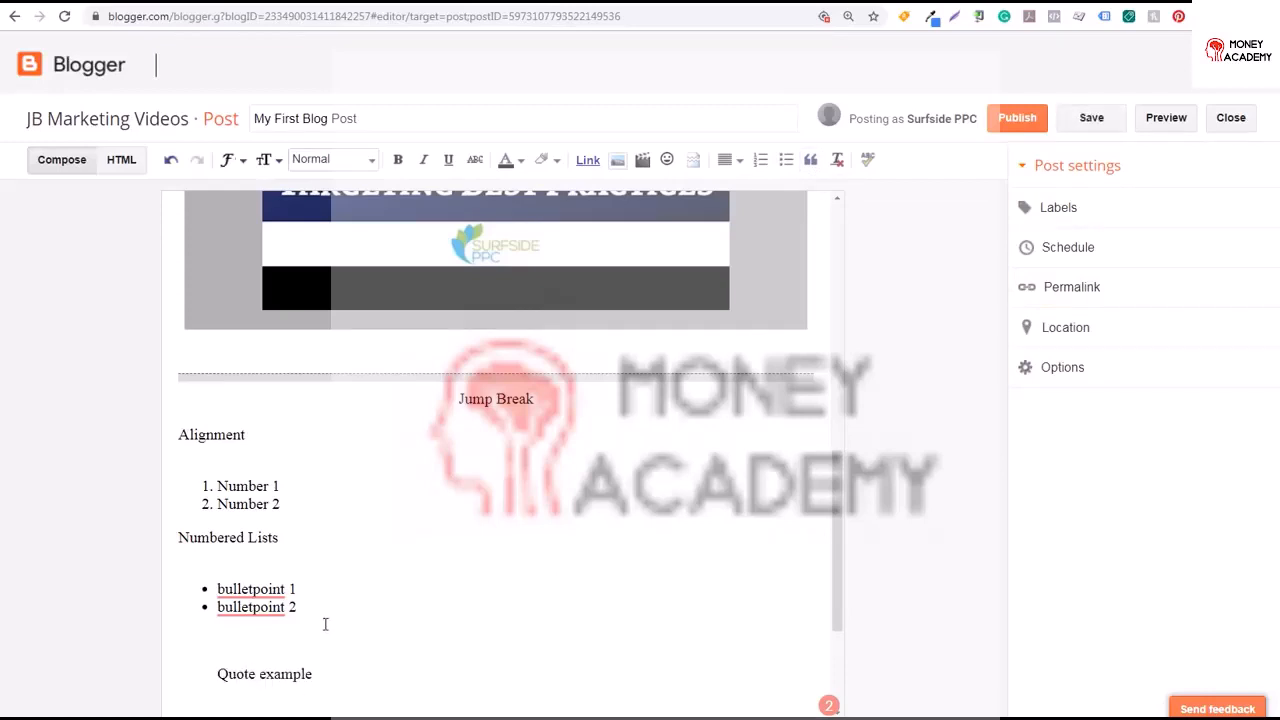
scroll(560, 379, "down", 2)
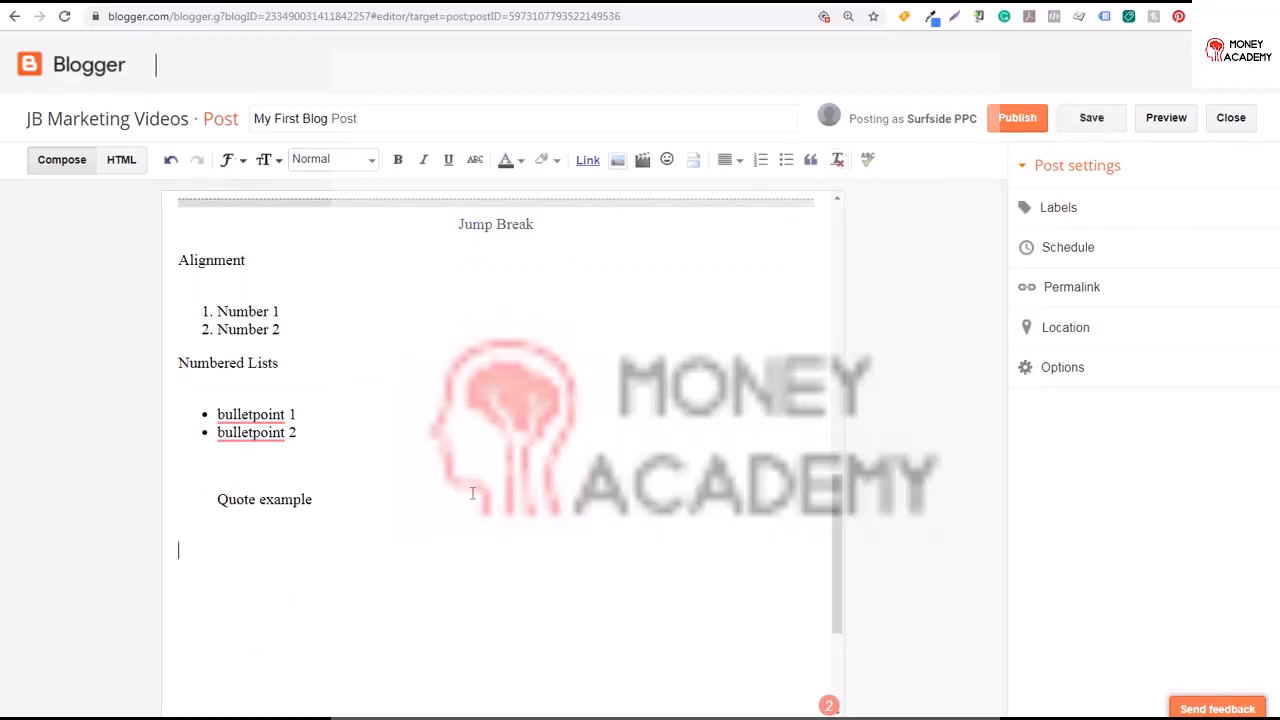
Write Sample formatting on a new line, make it bold, then clear its formatting
type("Sample formattin")
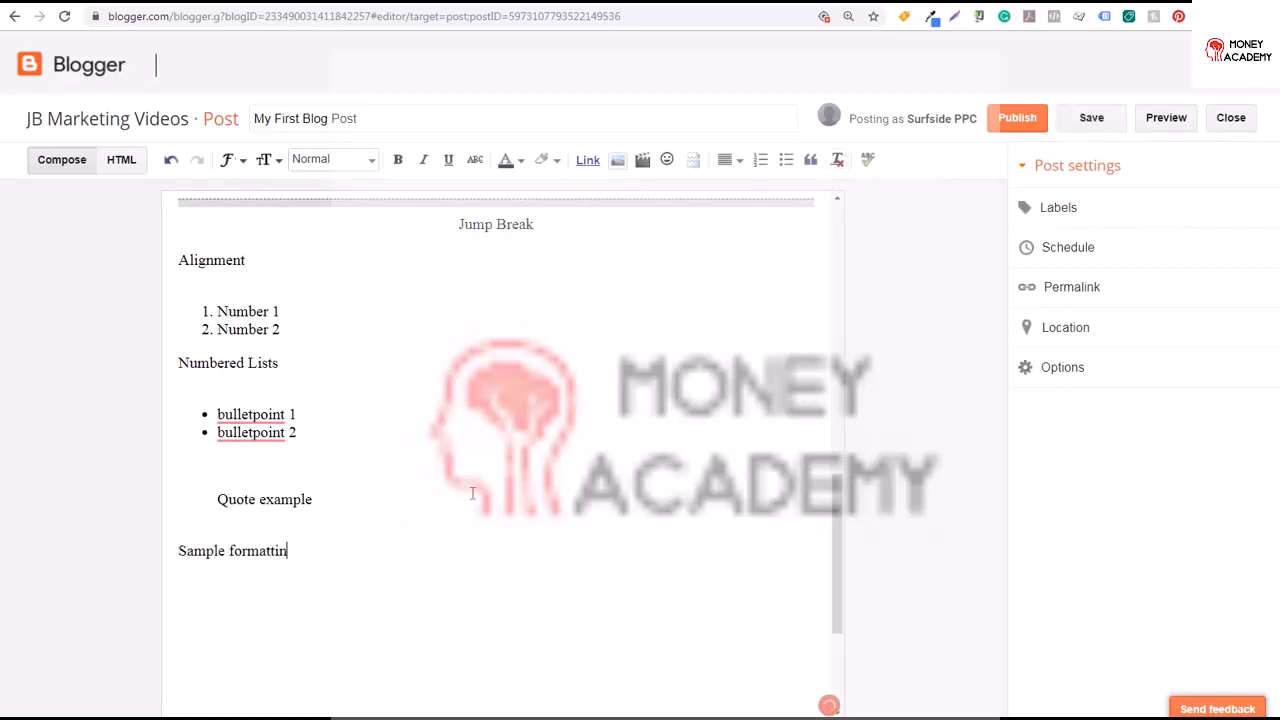
type("g")
left_click_drag(311, 550, 177, 550)
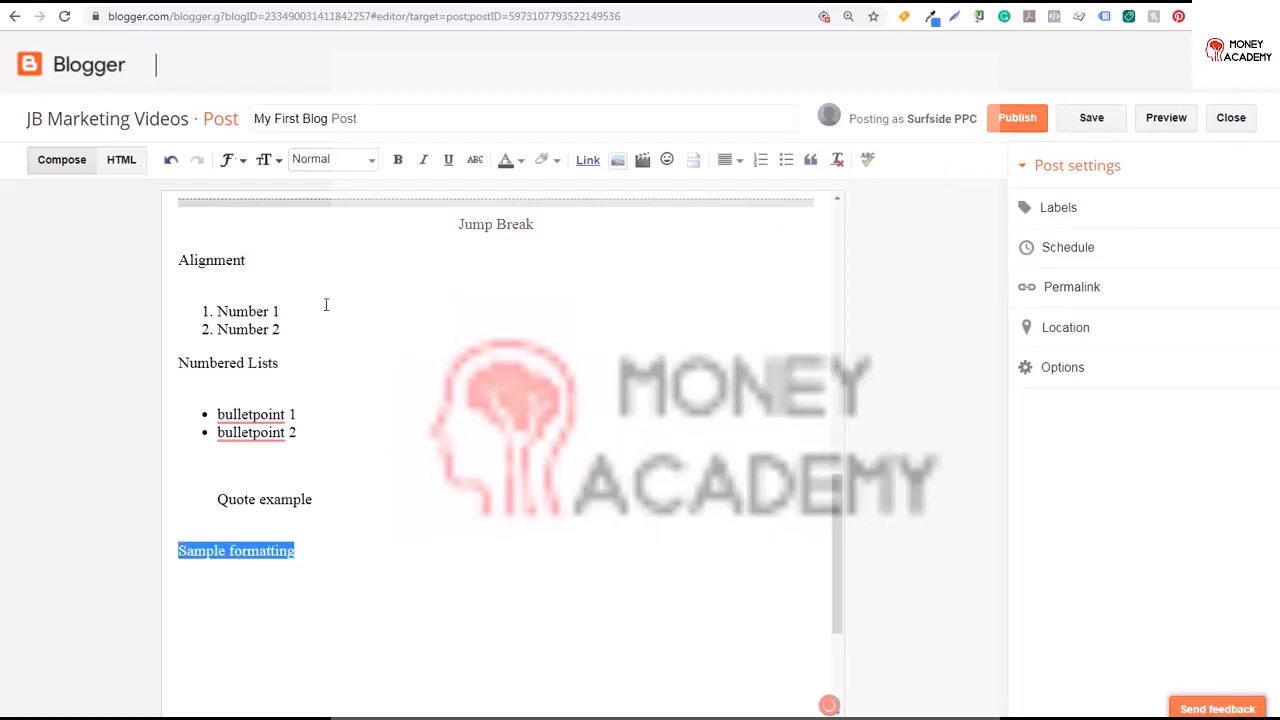
left_click(398, 160)
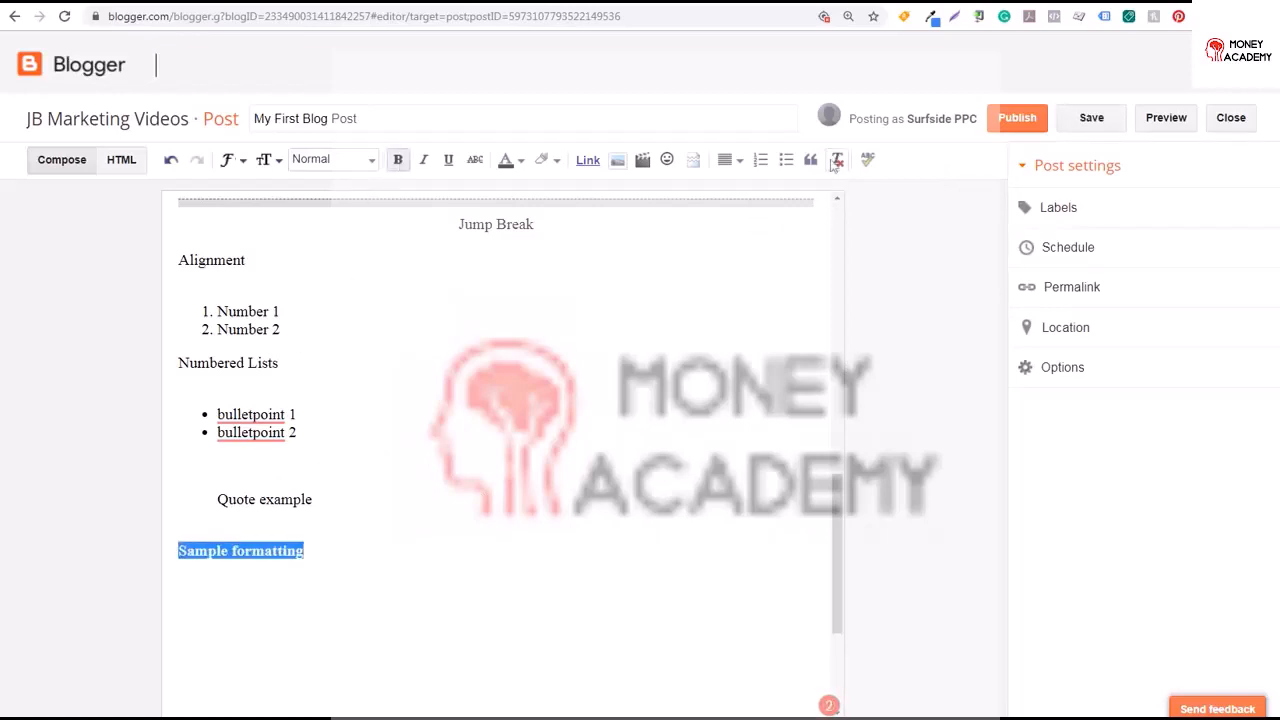
left_click(836, 162)
left_click(279, 550)
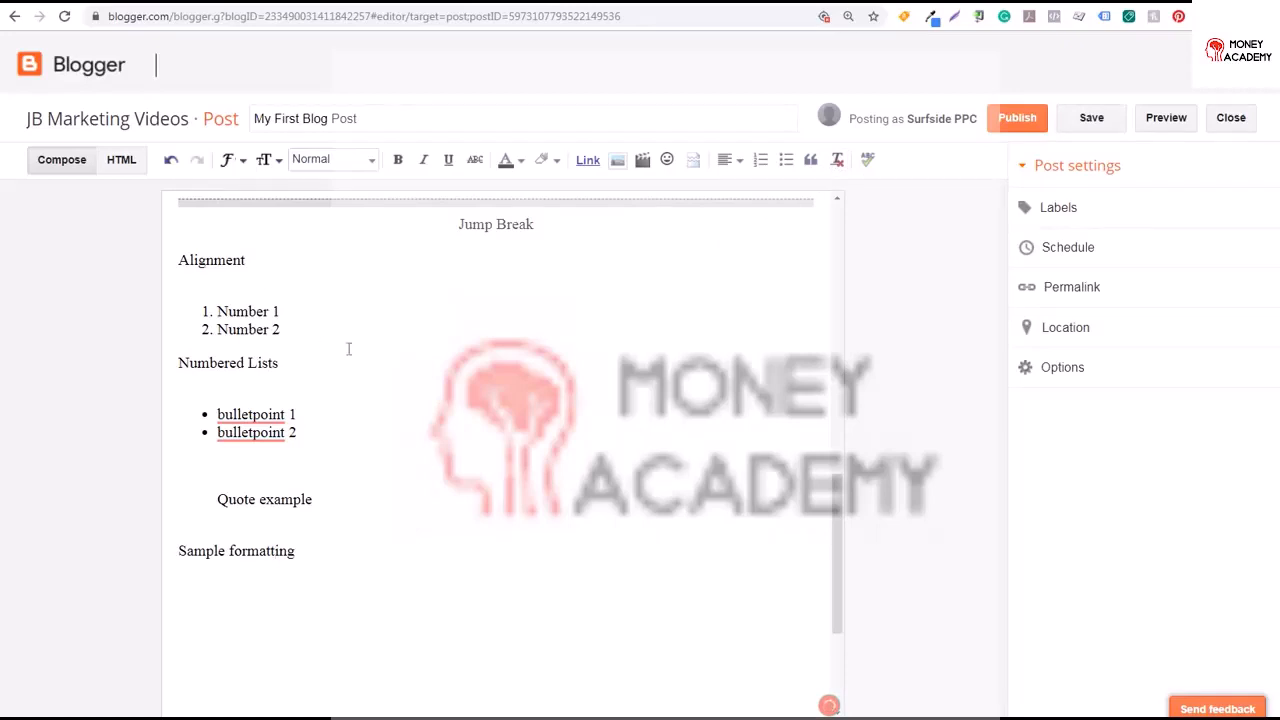
Add three empty lines below Sample formatting
key("Return")
key("Return")
key("Return")
Run the spell check on the post and inspect the suggestion for the flagged word bulletpoint
left_click(866, 165)
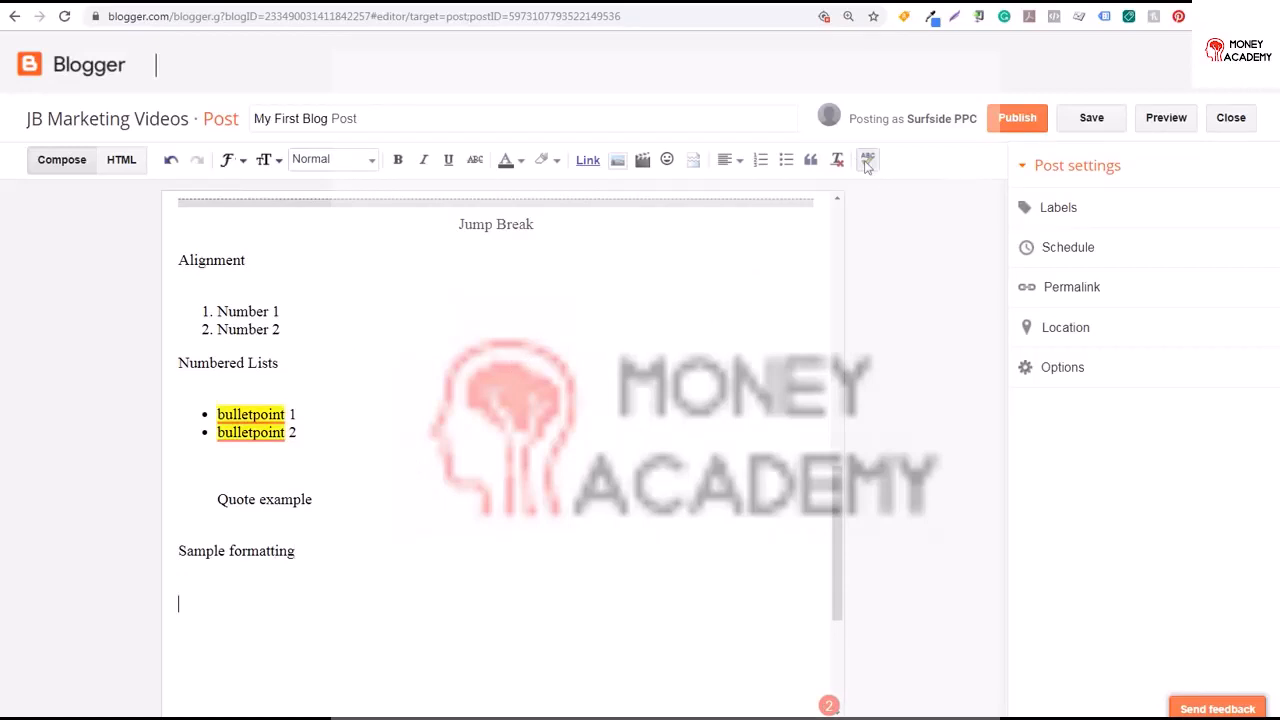
left_click(247, 412)
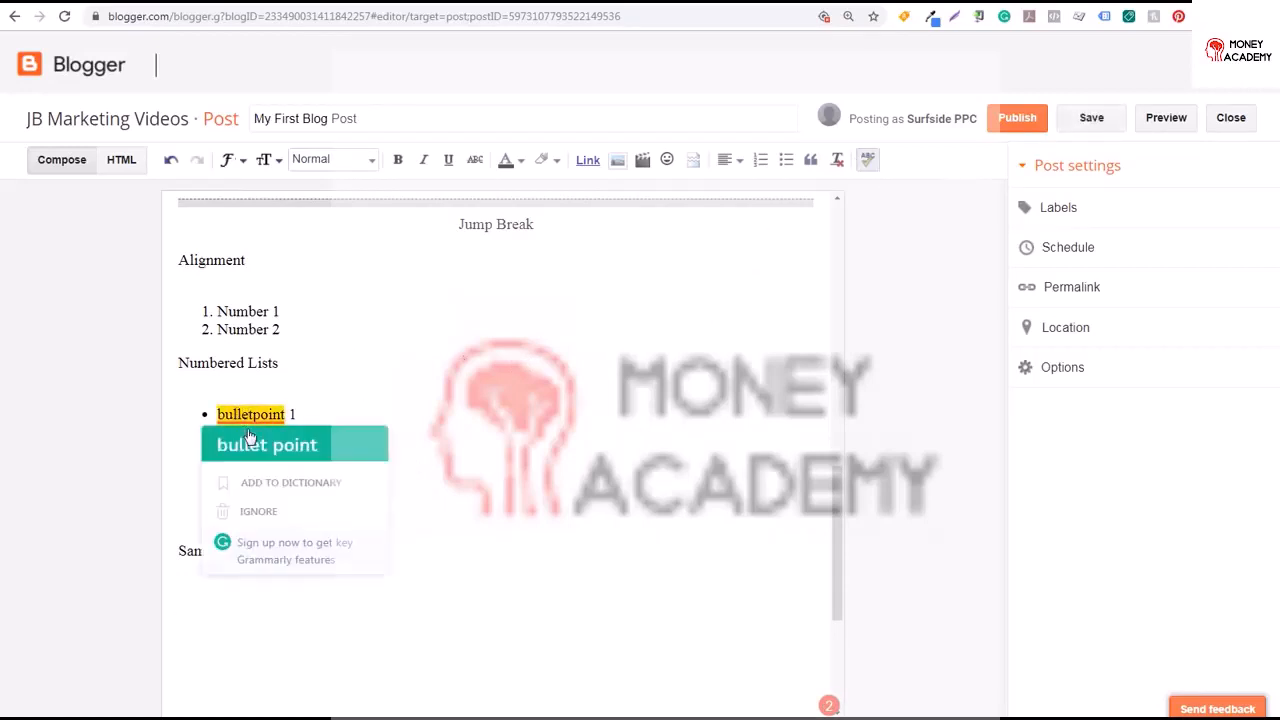
left_click(613, 423)
left_click(261, 414)
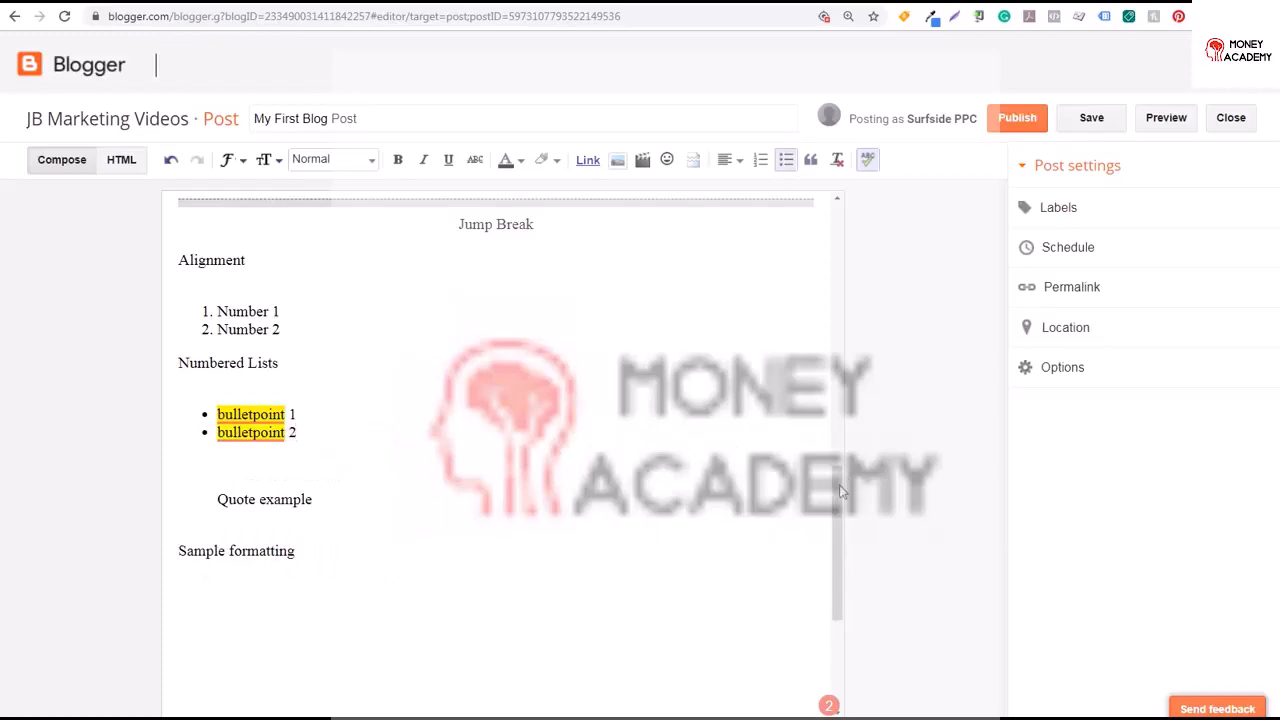
left_click_drag(840, 484, 838, 535)
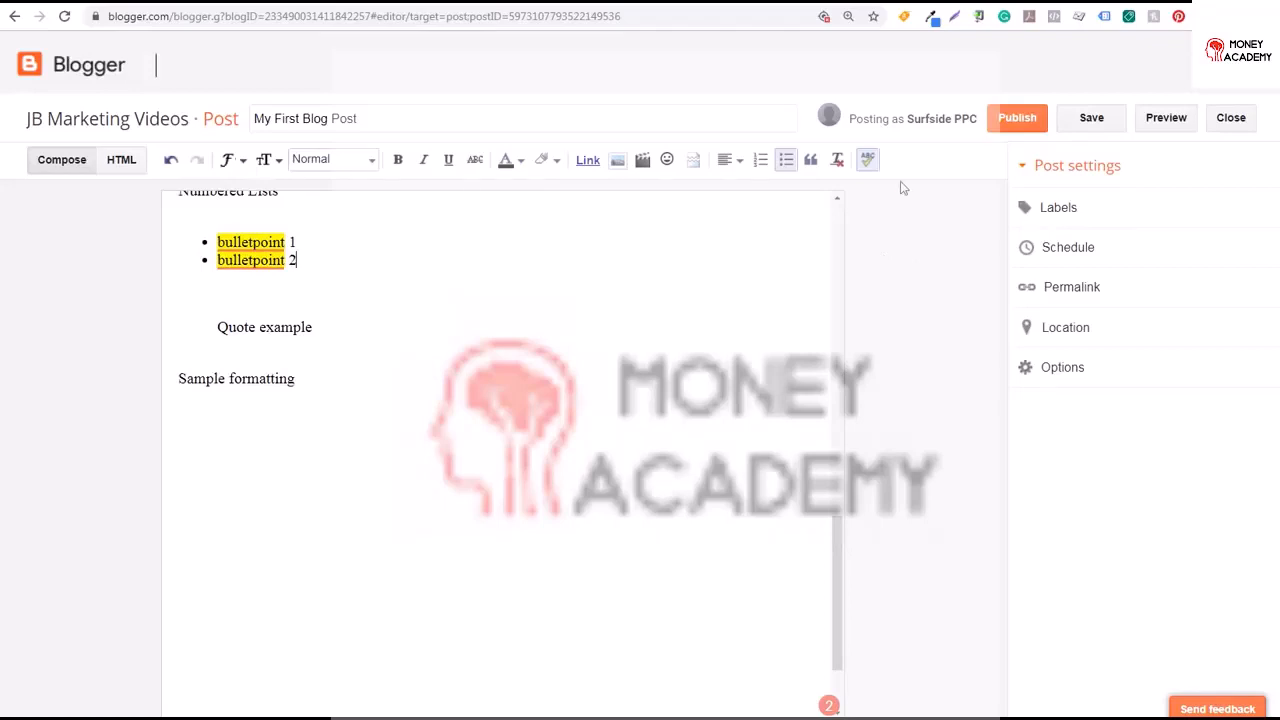
left_click(390, 431)
left_click(367, 164)
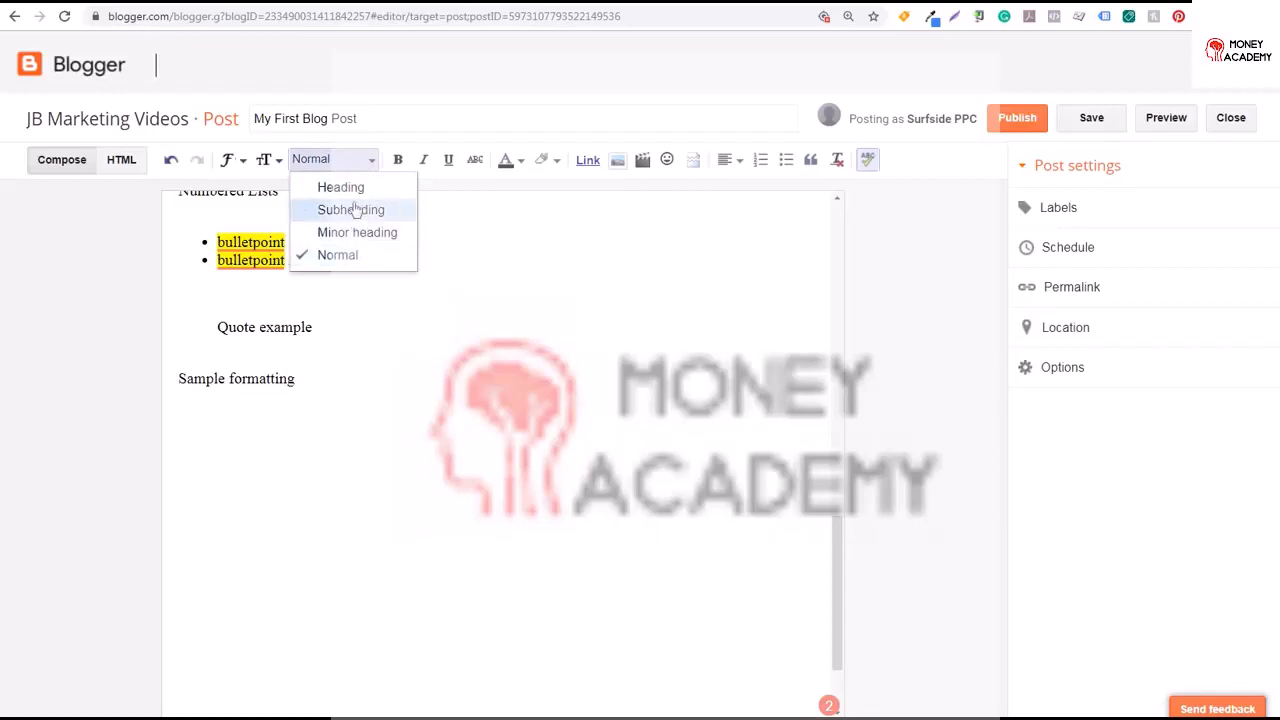
left_click(350, 422)
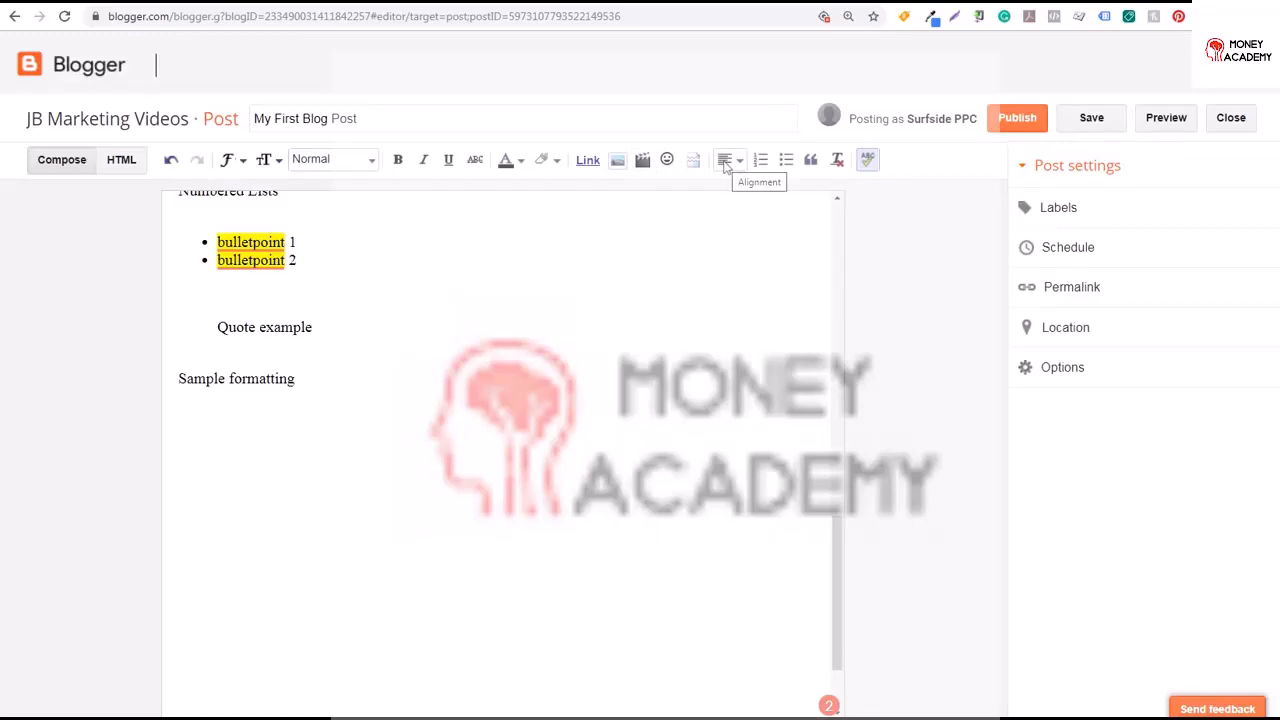
Attempt to publish, then give the post the custom permalink my-first-blog-post
left_click(1015, 129)
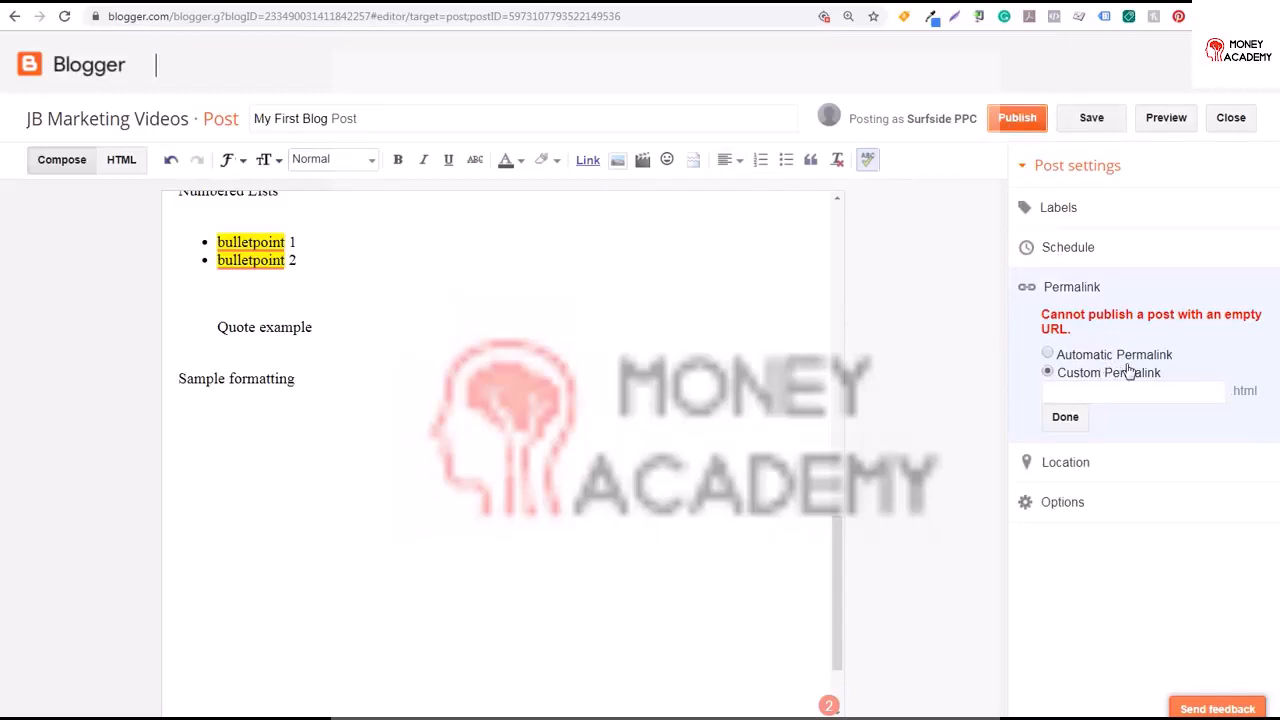
left_click(1097, 357)
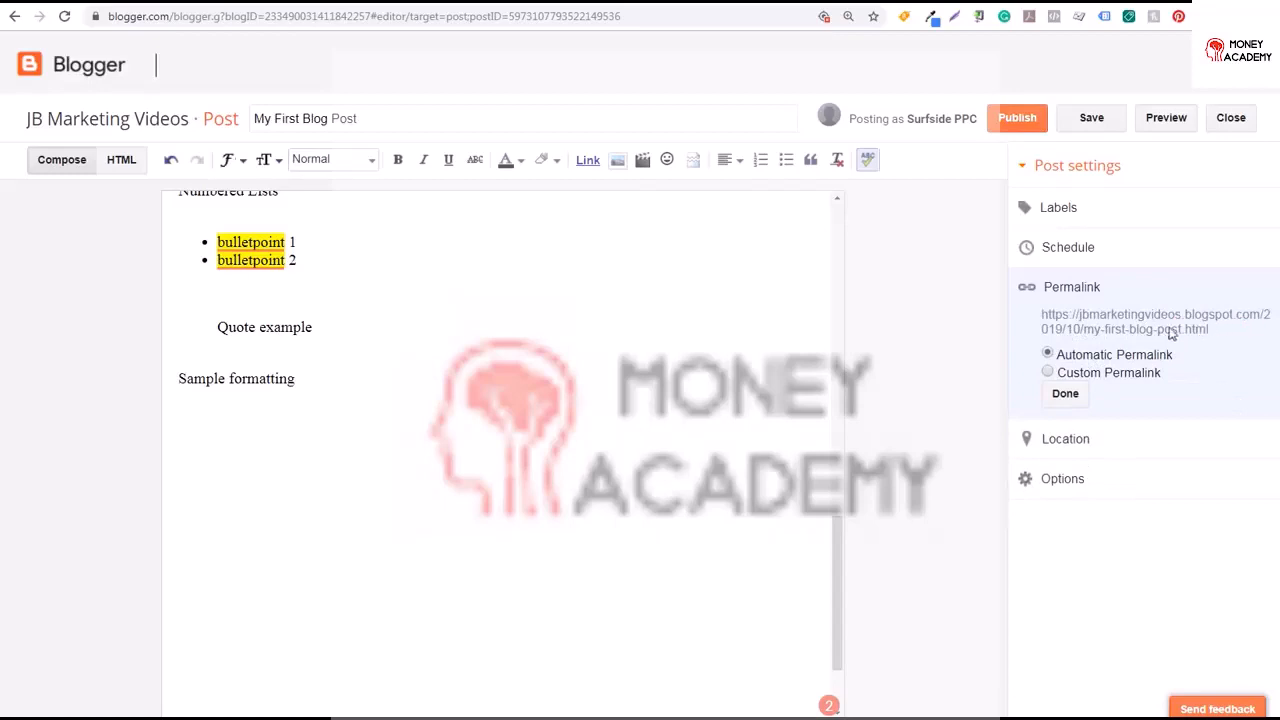
left_click(1060, 374)
left_click(1089, 377)
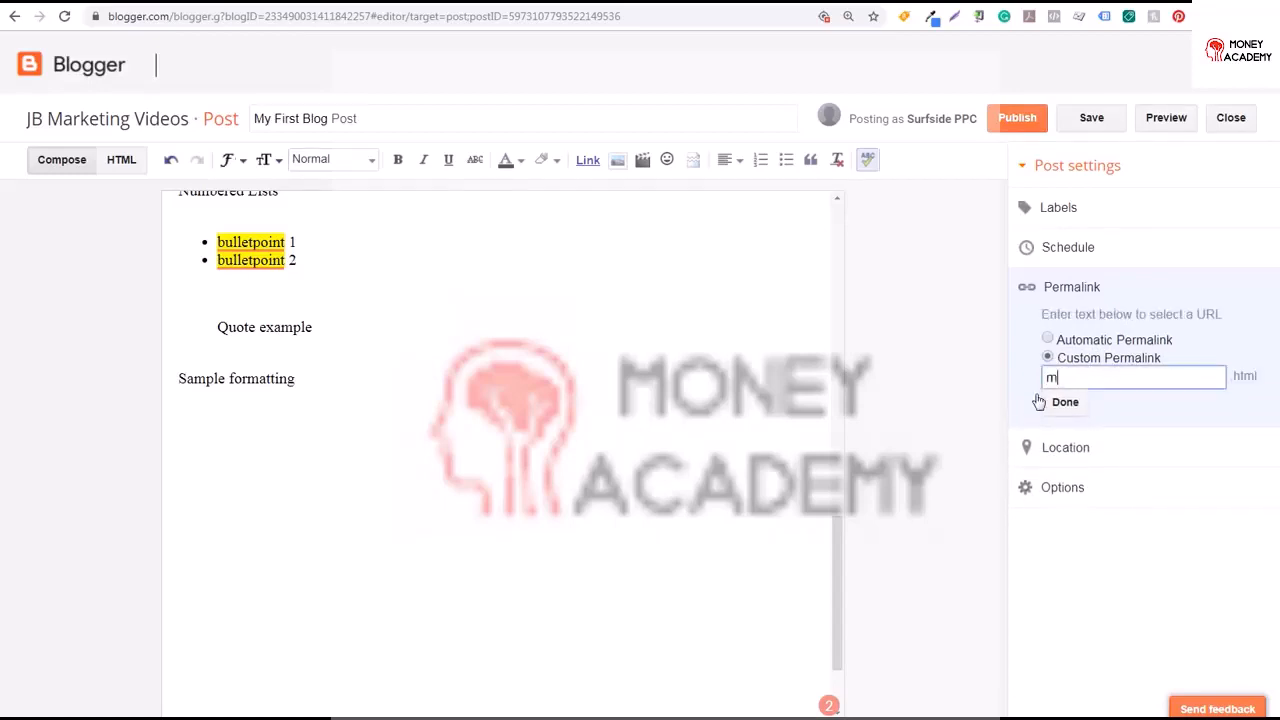
type("my-first-blog-post")
left_click(1068, 425)
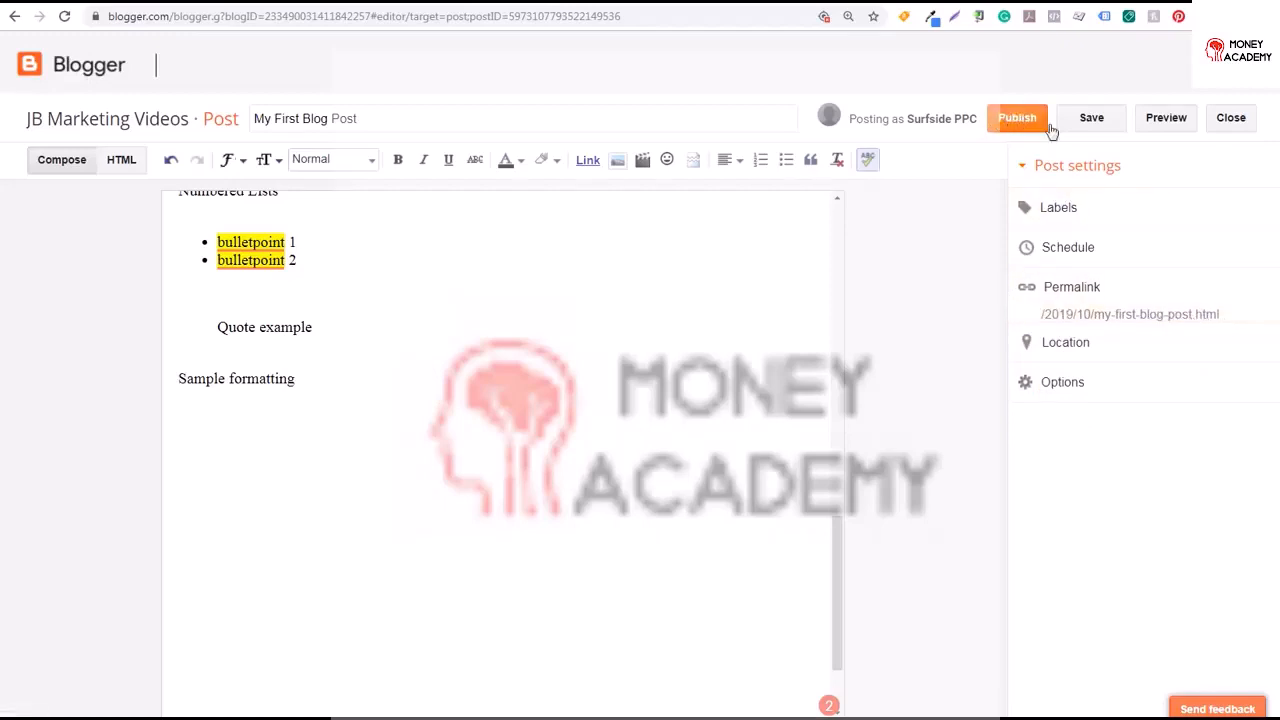
Preview the post and return to the editor
left_click(1164, 122)
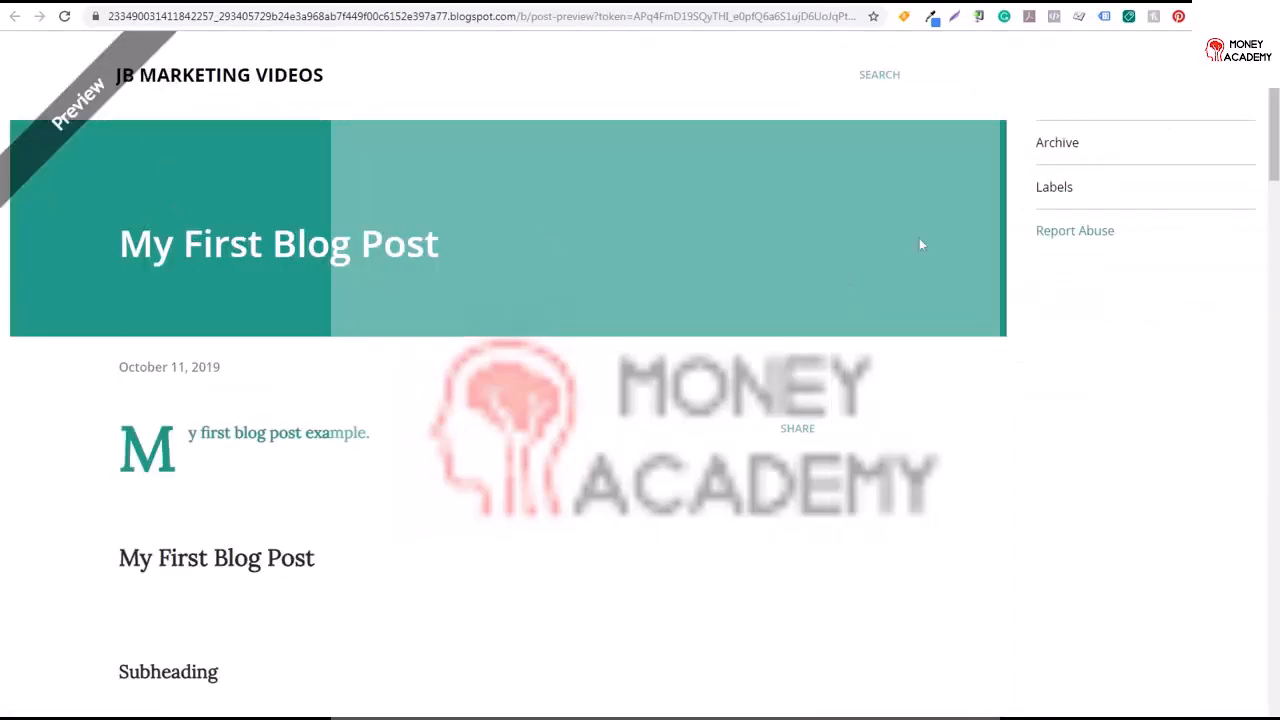
mouse_move(1275, 137)
left_mouse_down()
mouse_move(1275, 288)
mouse_move(1268, 305)
mouse_move(1234, 309)
mouse_move(1275, 314)
mouse_move(1275, 440)
mouse_move(1275, 155)
left_mouse_up()
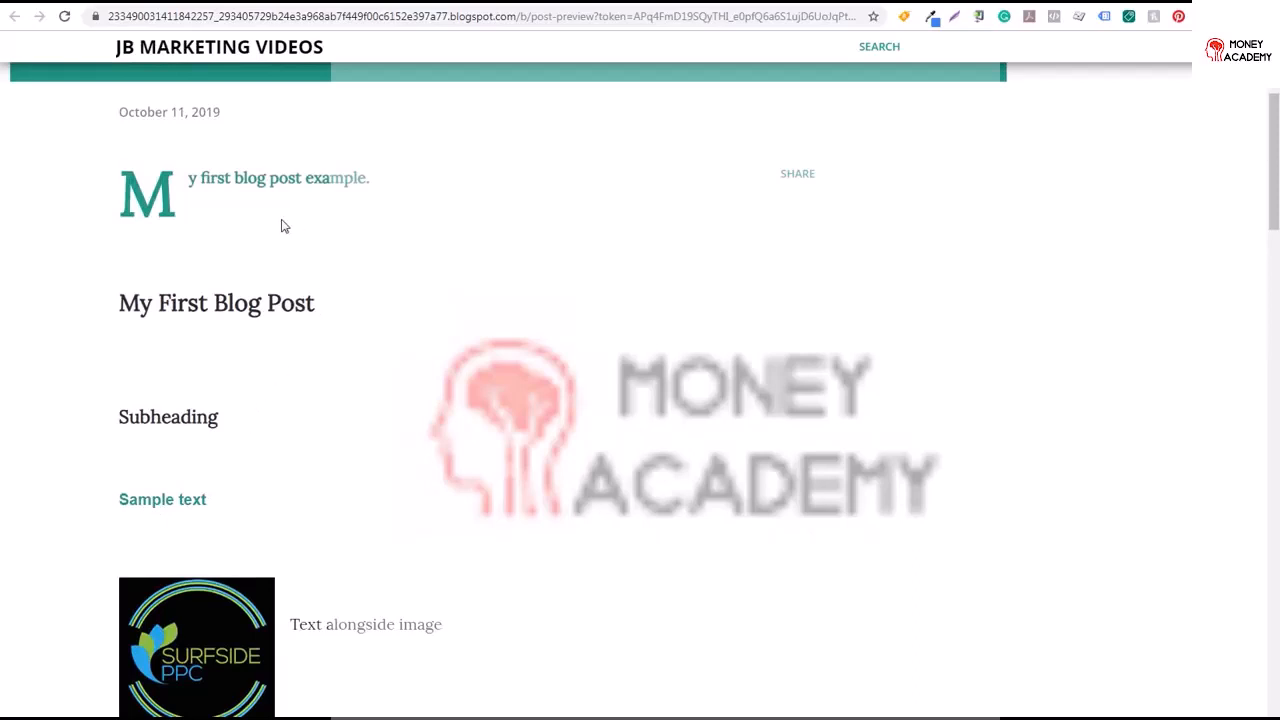
left_click(121, 3)
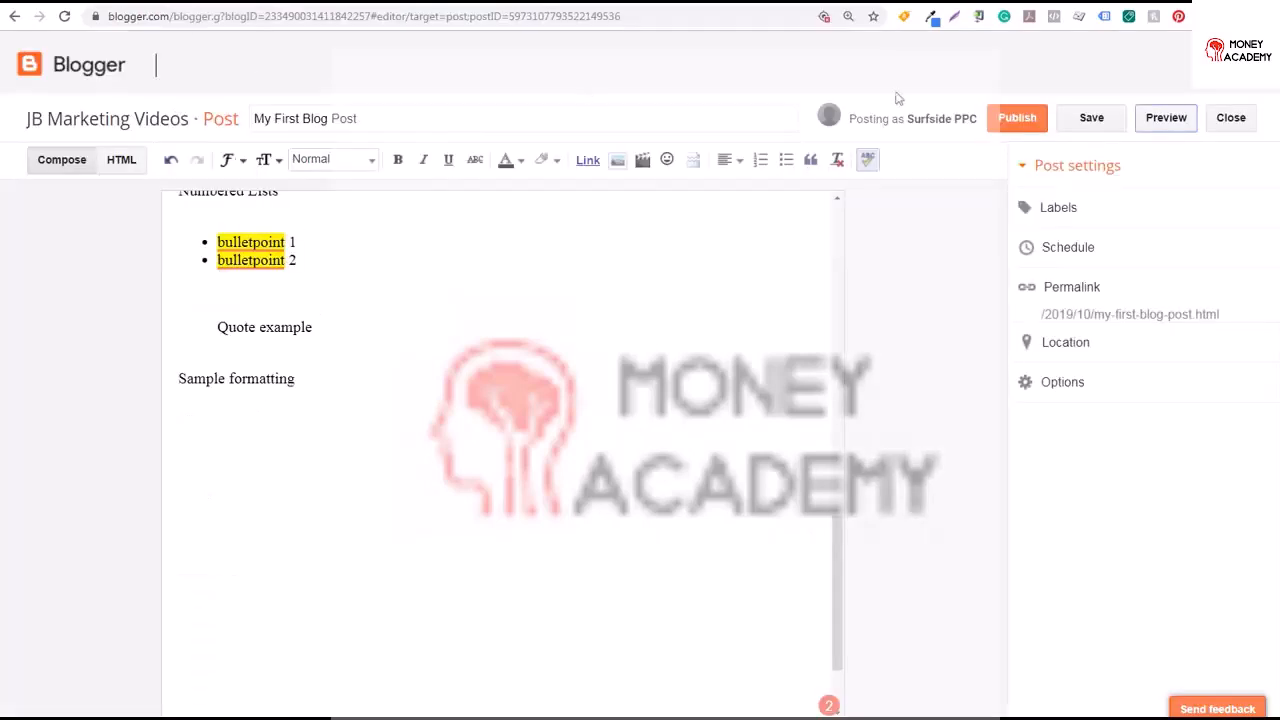
Publish the post and reopen it from the post list for editing
left_click(1015, 119)
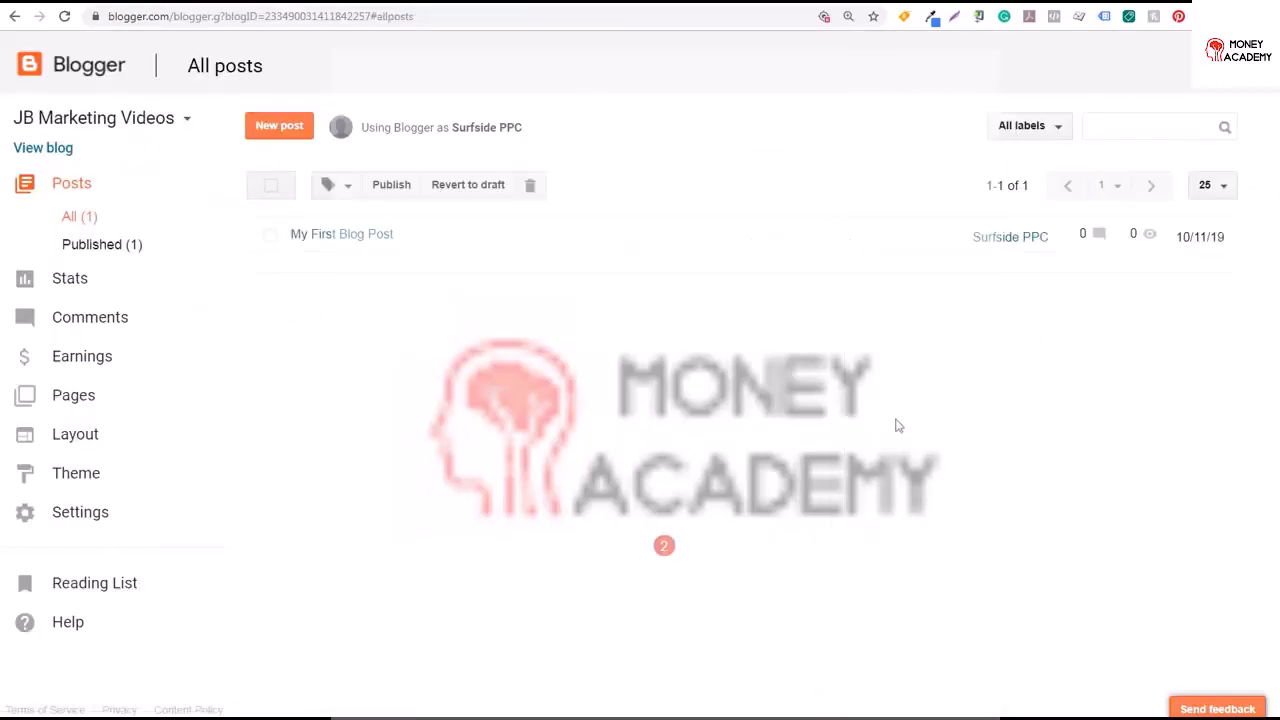
mouse_move(363, 229)
left_click(308, 255)
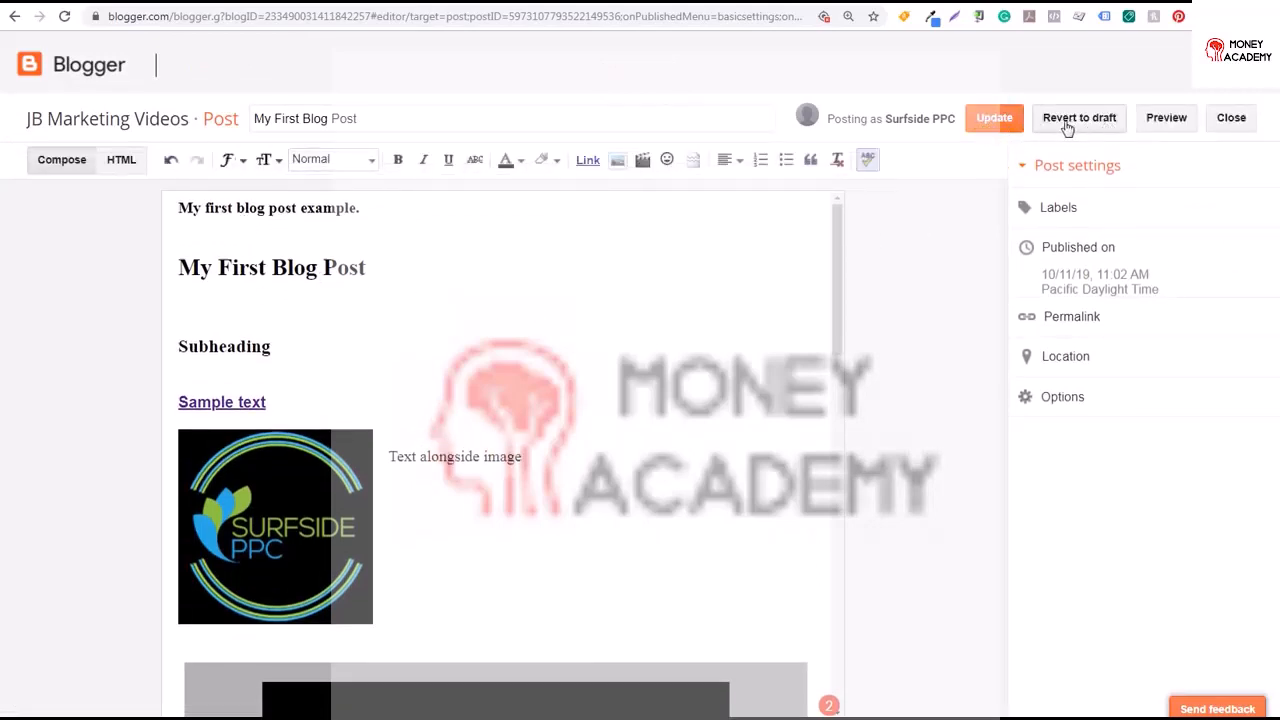
Add the labels category 1 and category 2 to the post and update it
left_click(1060, 208)
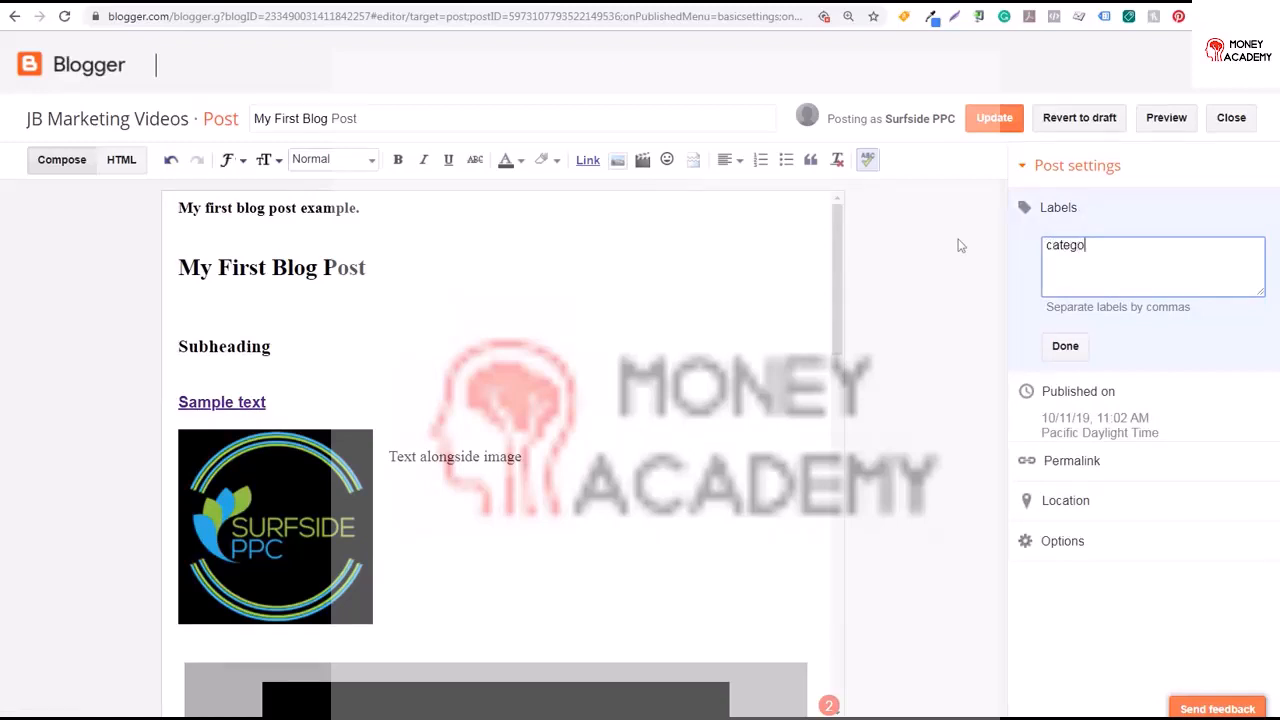
type("category 1, category 2")
left_click(1076, 348)
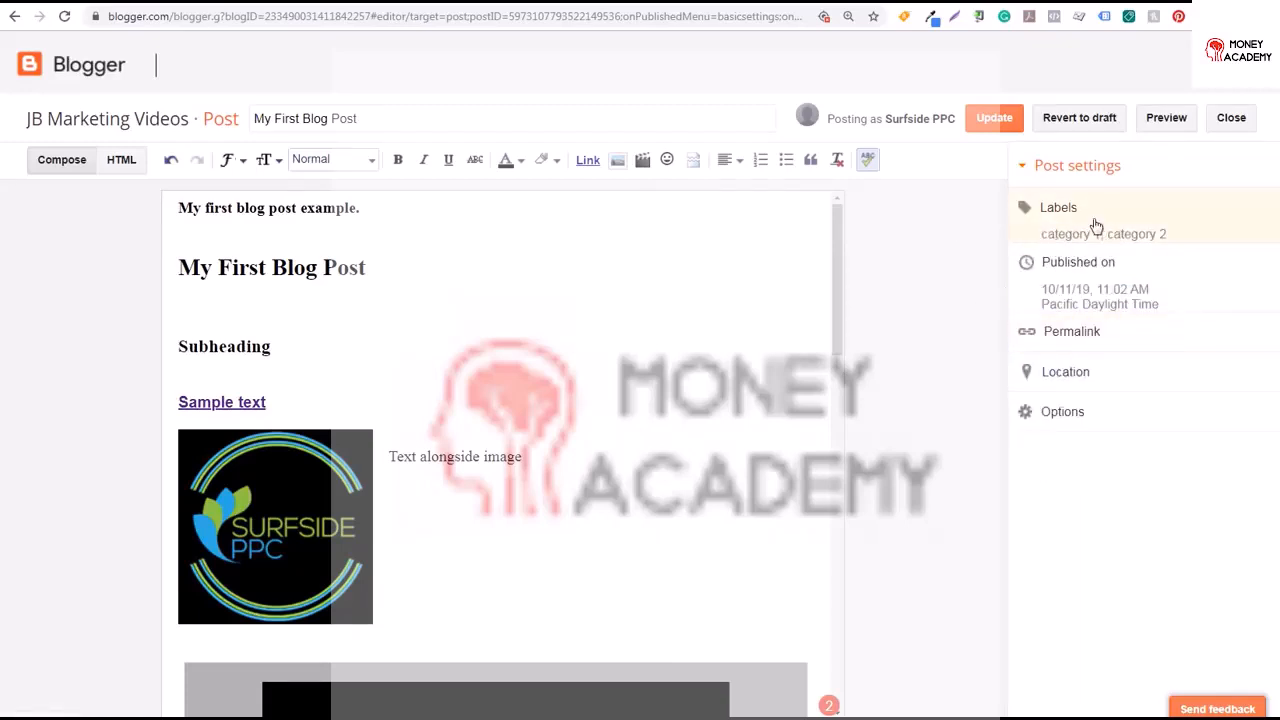
left_click(994, 118)
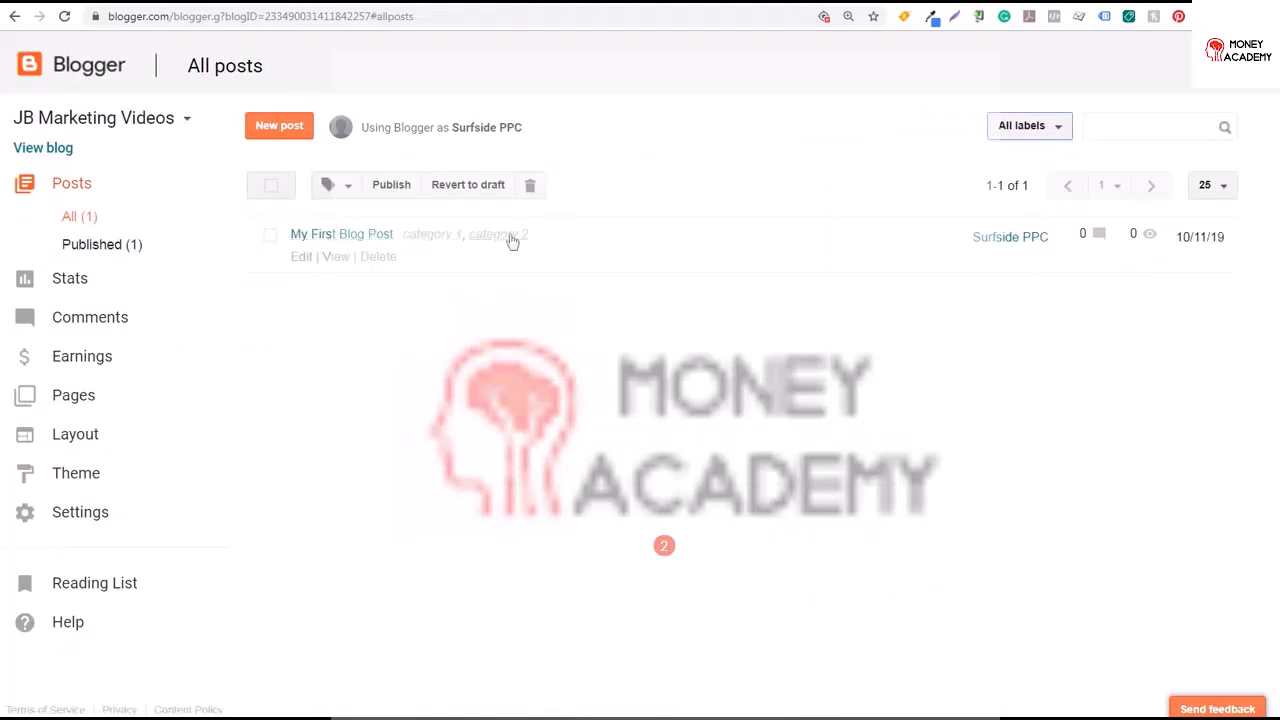
Filter the post list by the label category 1
left_click(437, 236)
left_click(1040, 132)
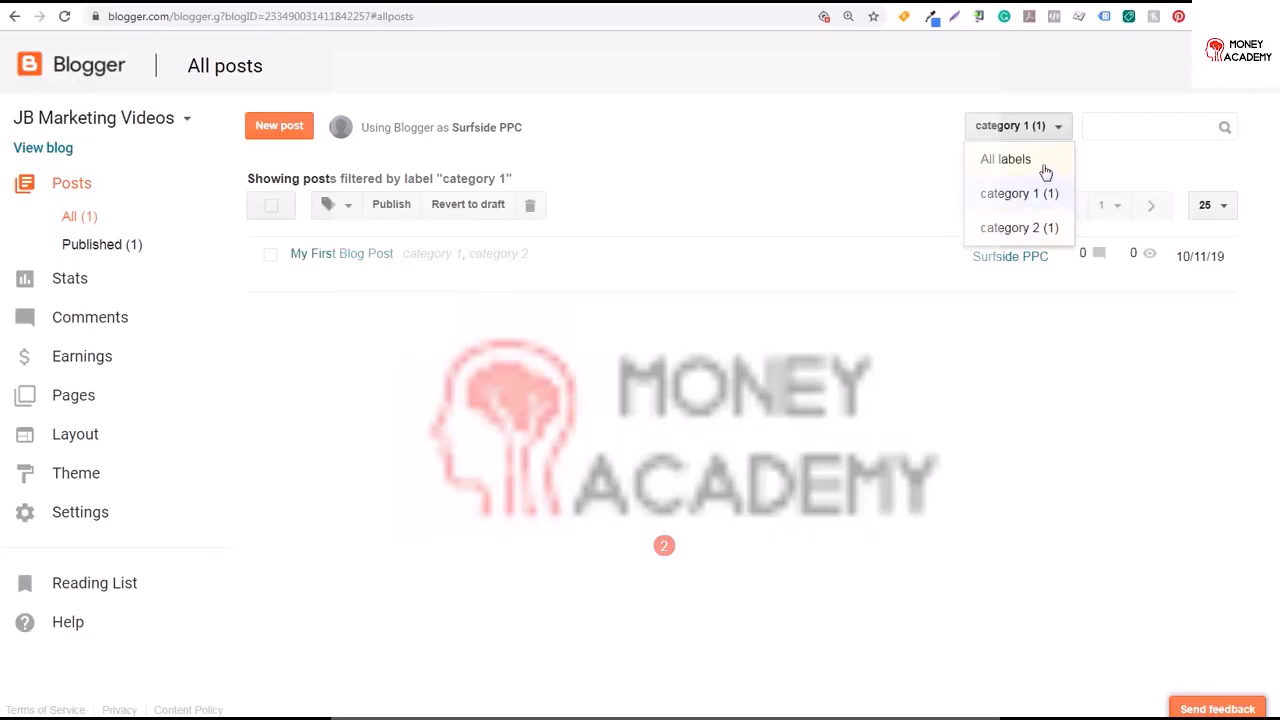
left_click(805, 155)
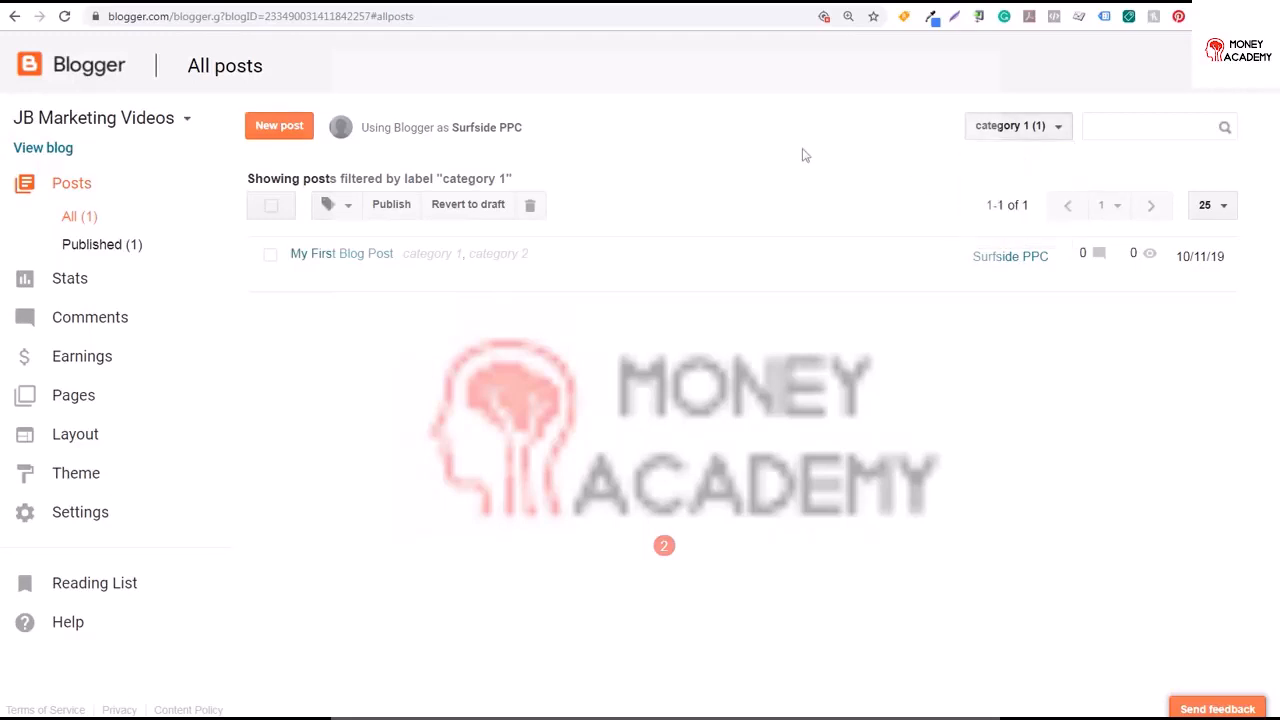
View the published post, open its category 1 label page, and return to the post
mouse_move(384, 251)
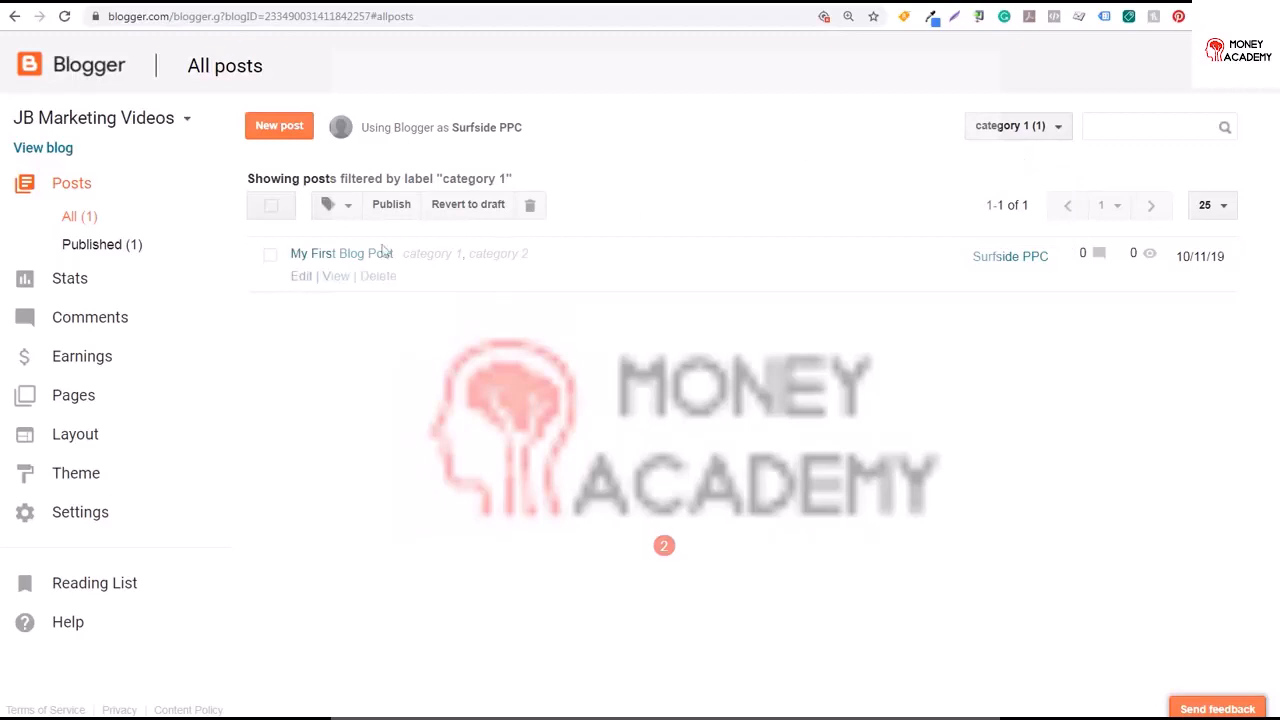
left_click(333, 279)
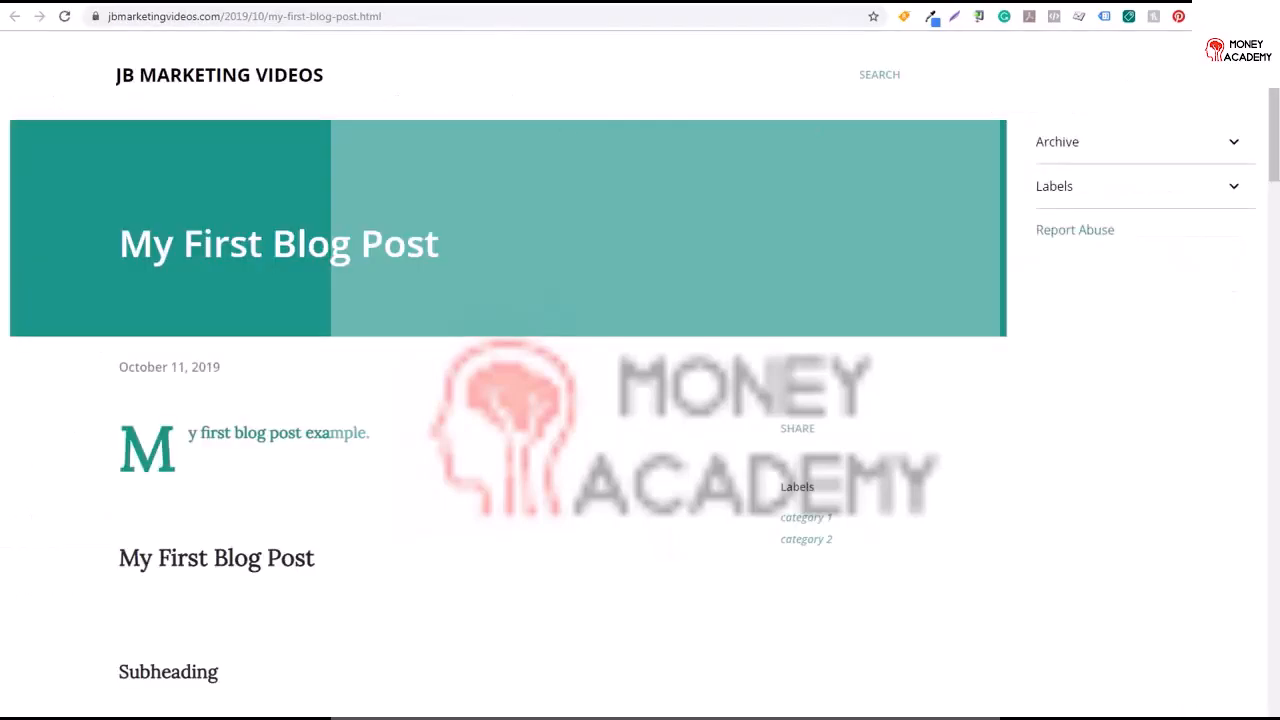
scroll(1034, 206, "down", 1)
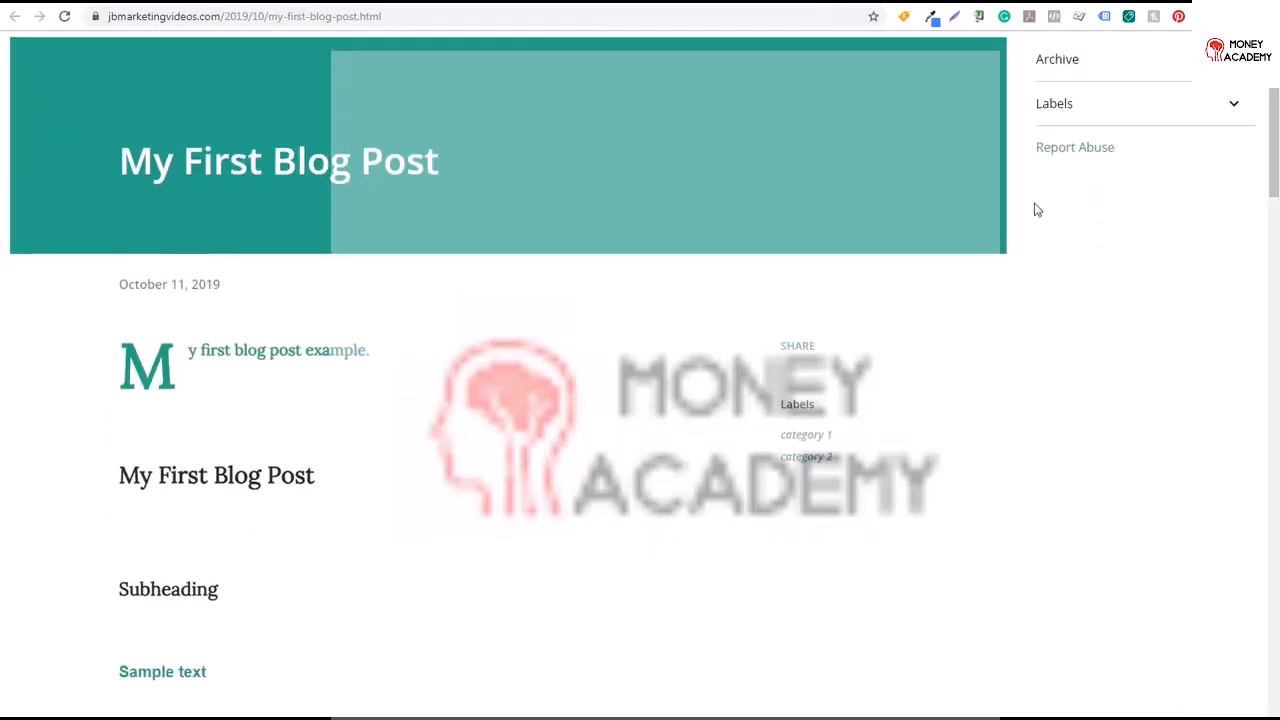
left_click(799, 441)
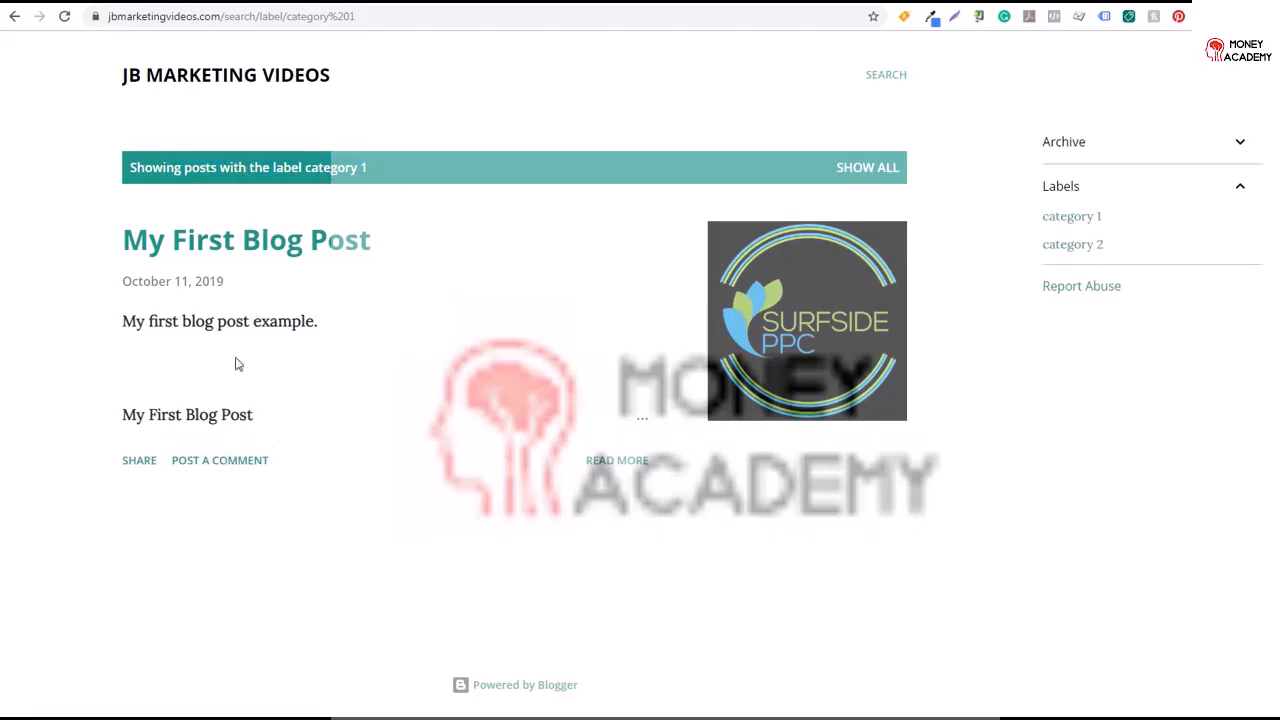
left_click(282, 253)
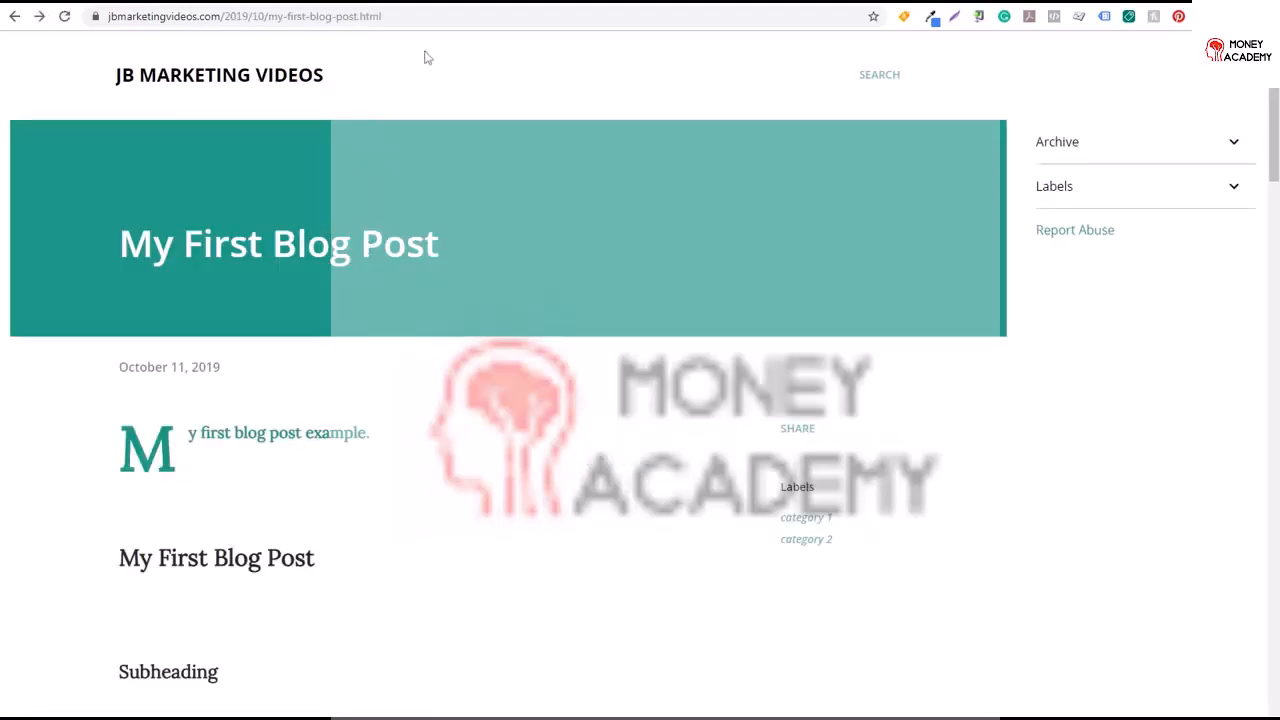
Update the post from the editor and return to the post list
left_click(205, 78)
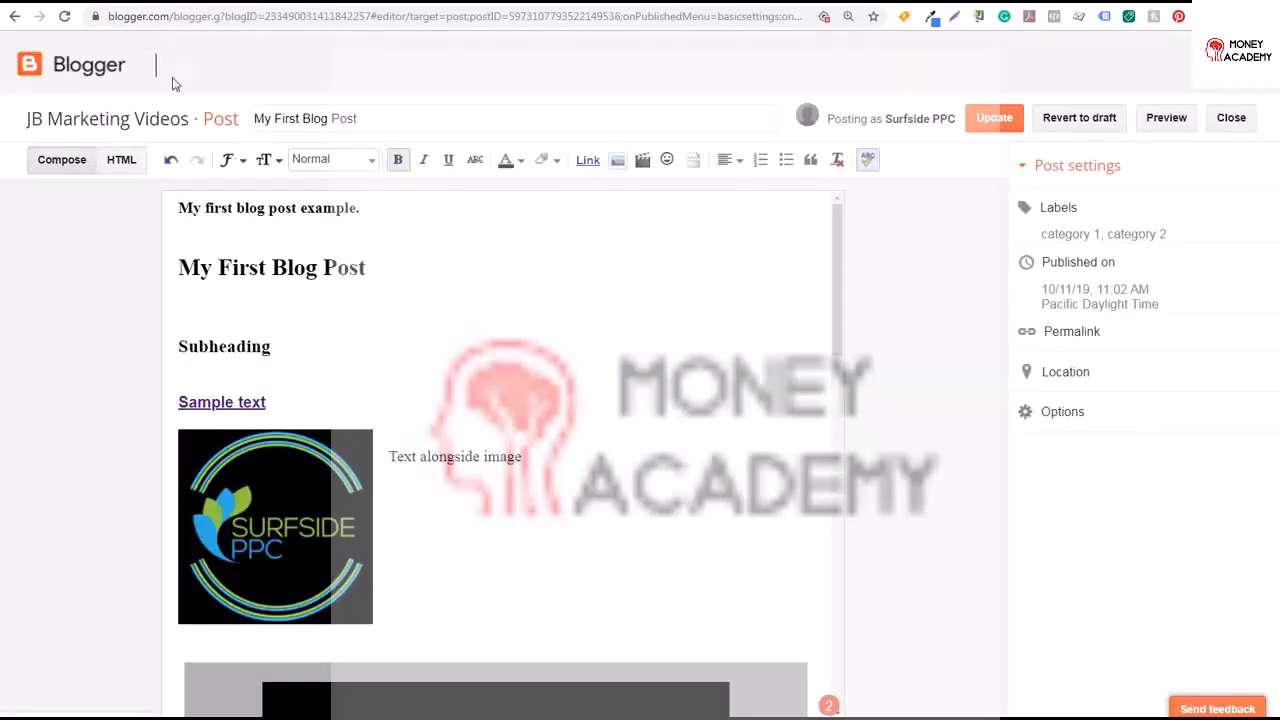
left_click(982, 118)
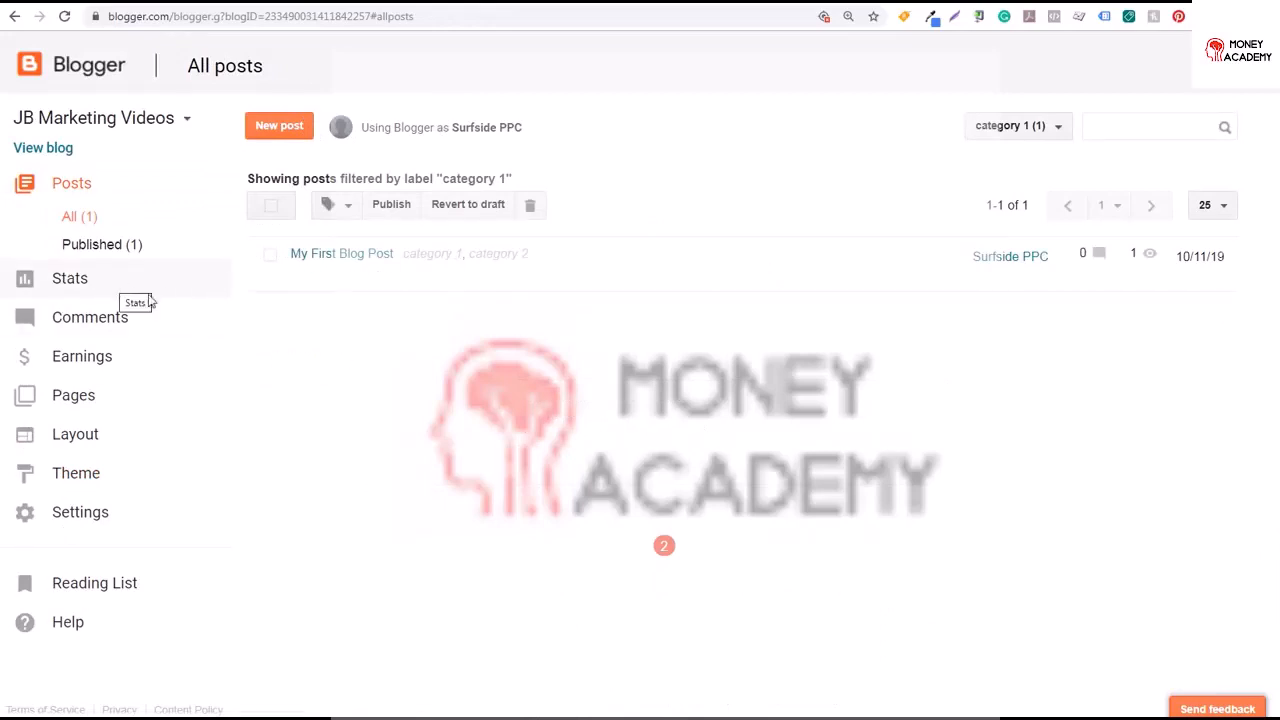
Review the blog's overview, posts, traffic sources and audience statistics
left_click(90, 281)
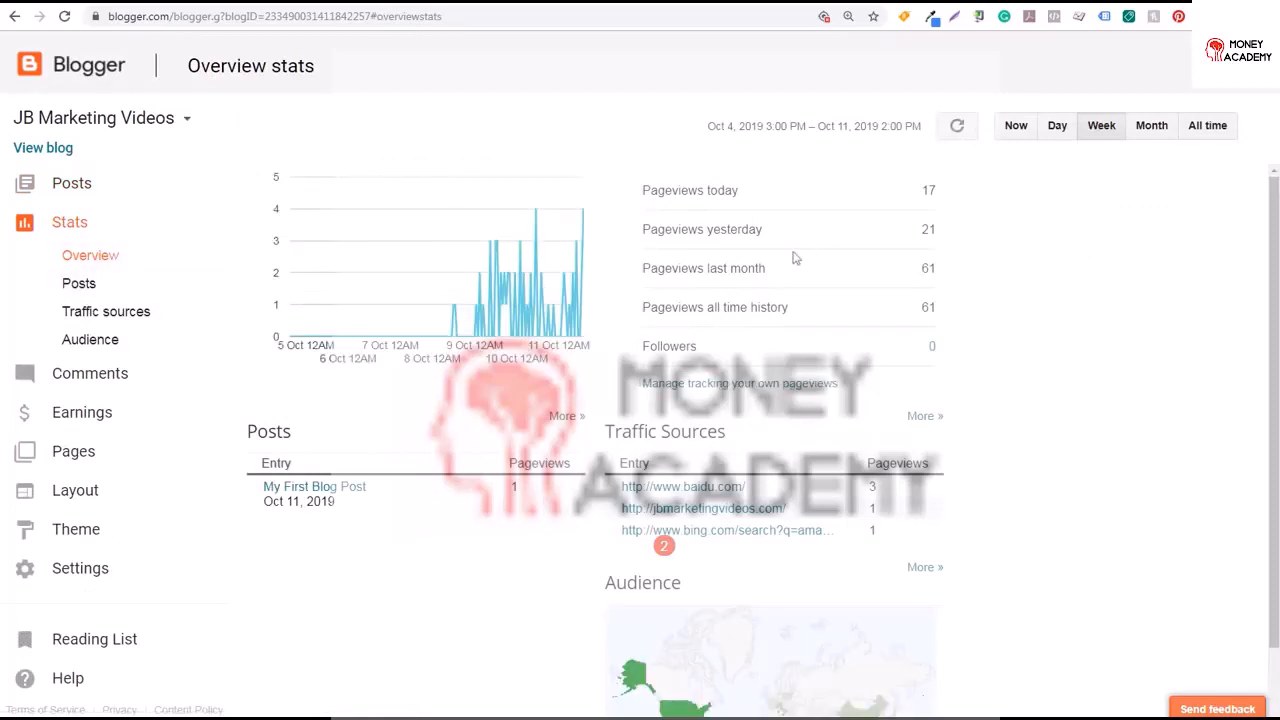
left_click_drag(724, 270, 760, 272)
left_click_drag(656, 307, 798, 316)
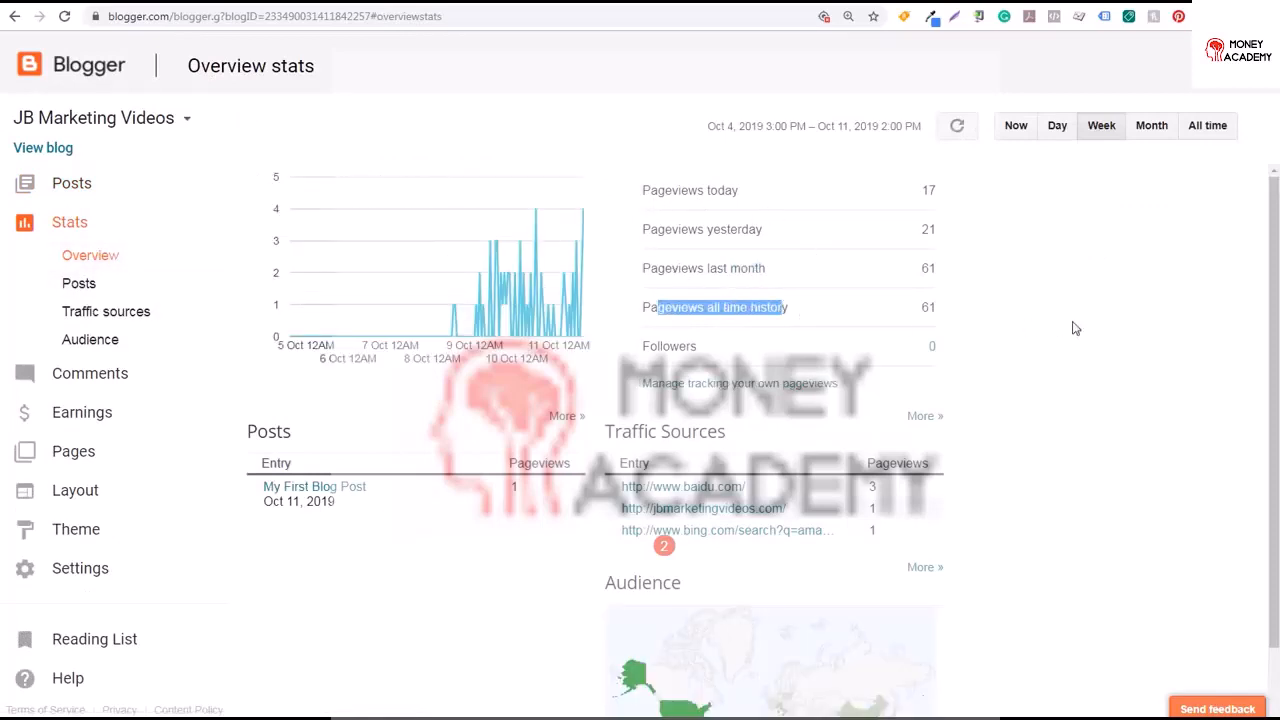
left_click(1116, 327)
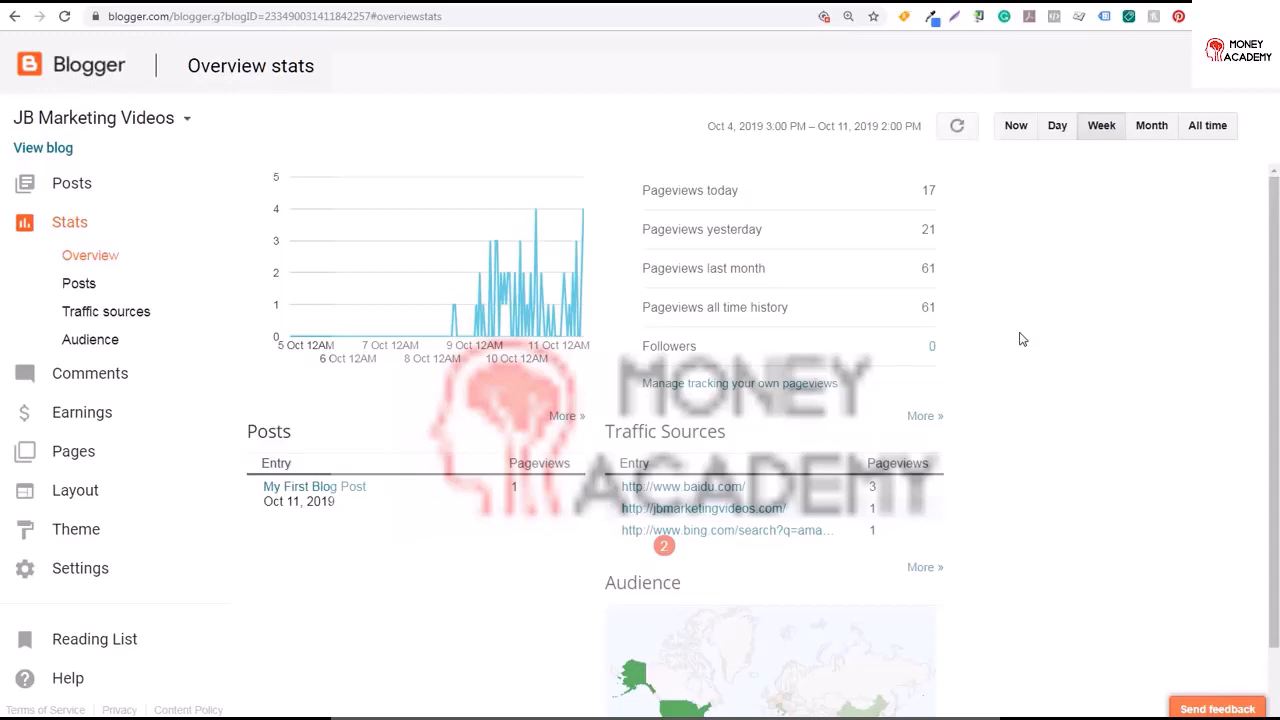
mouse_move(546, 221)
left_click(86, 283)
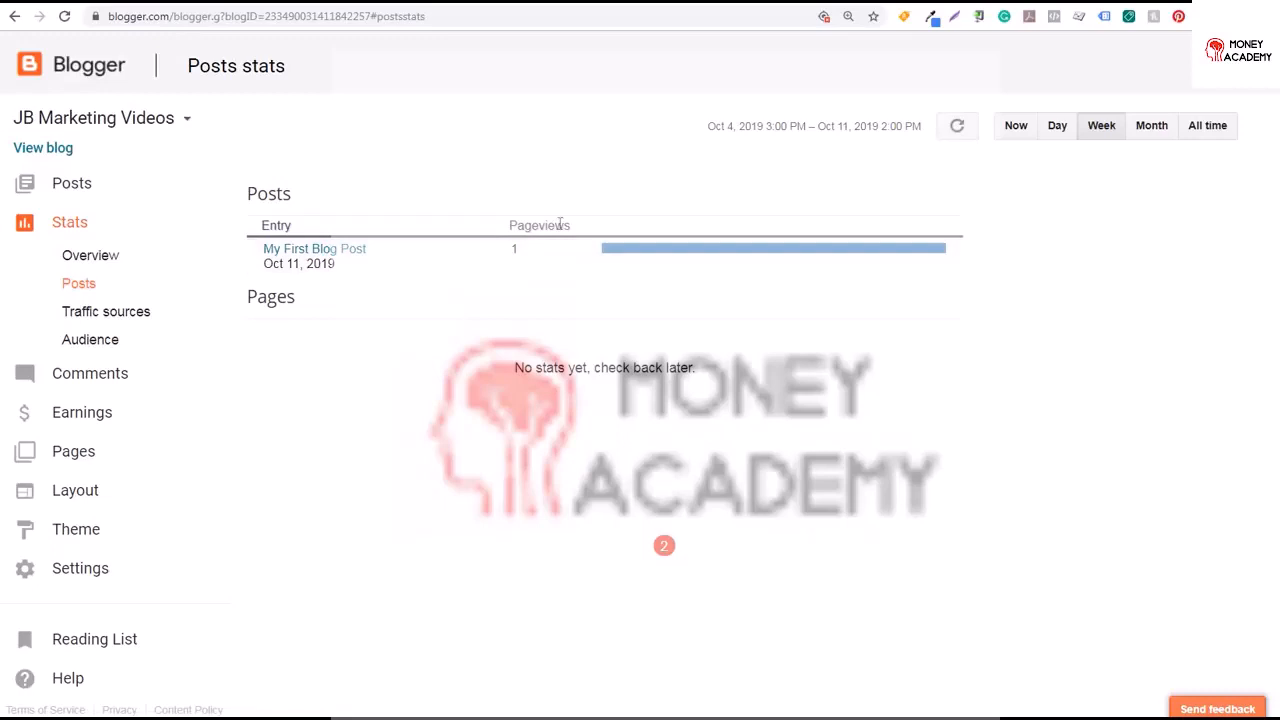
left_click(104, 311)
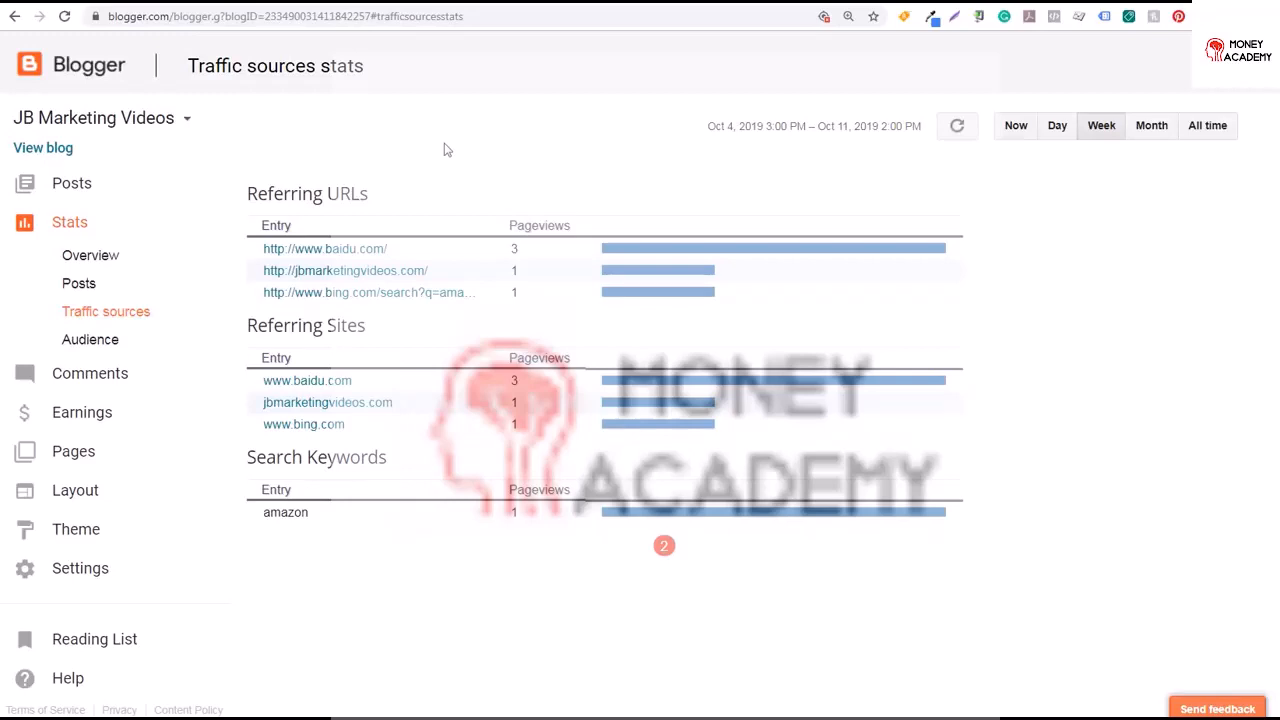
left_click(88, 342)
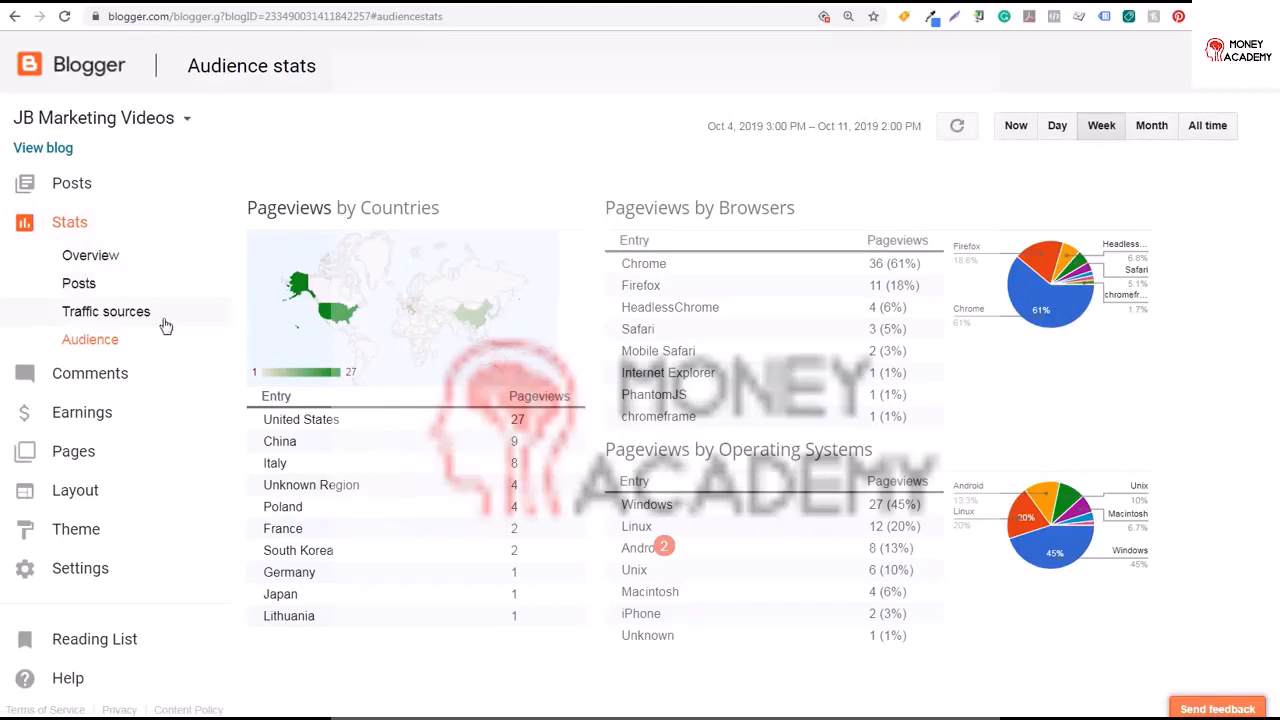
Check the comments and earnings pages and read the AdSense eligibility requirements
left_click(100, 374)
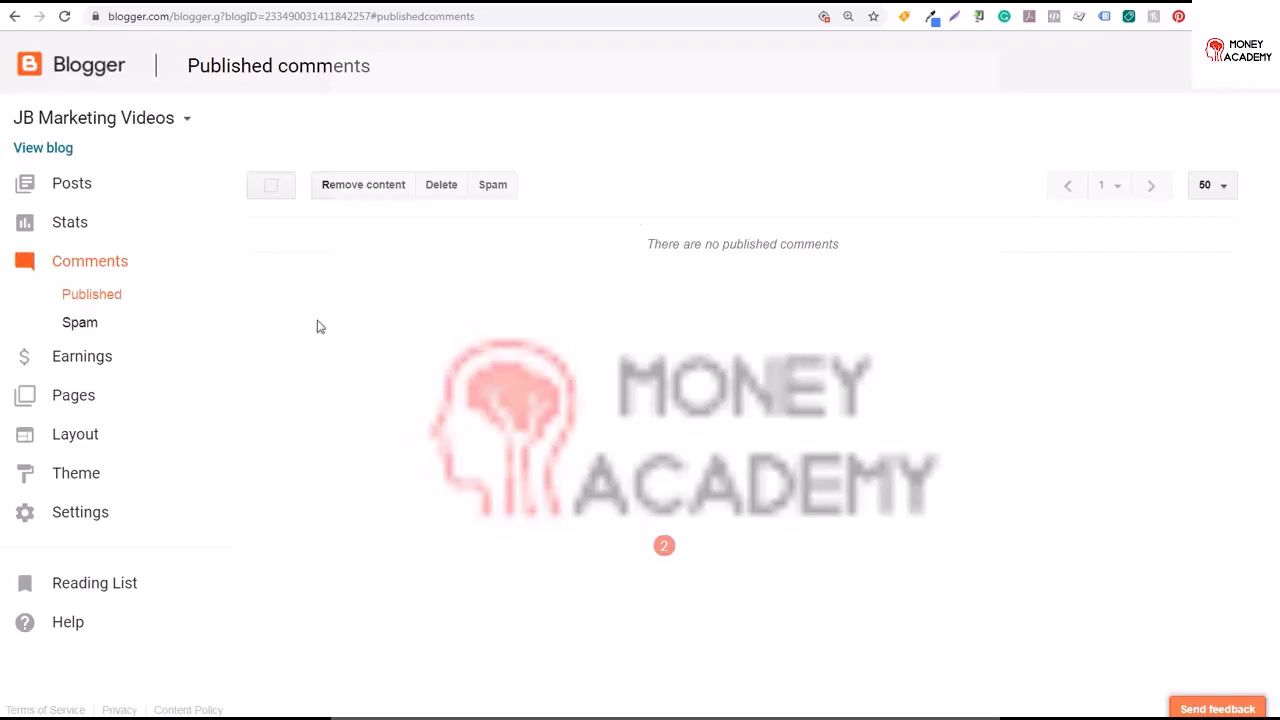
left_click(80, 358)
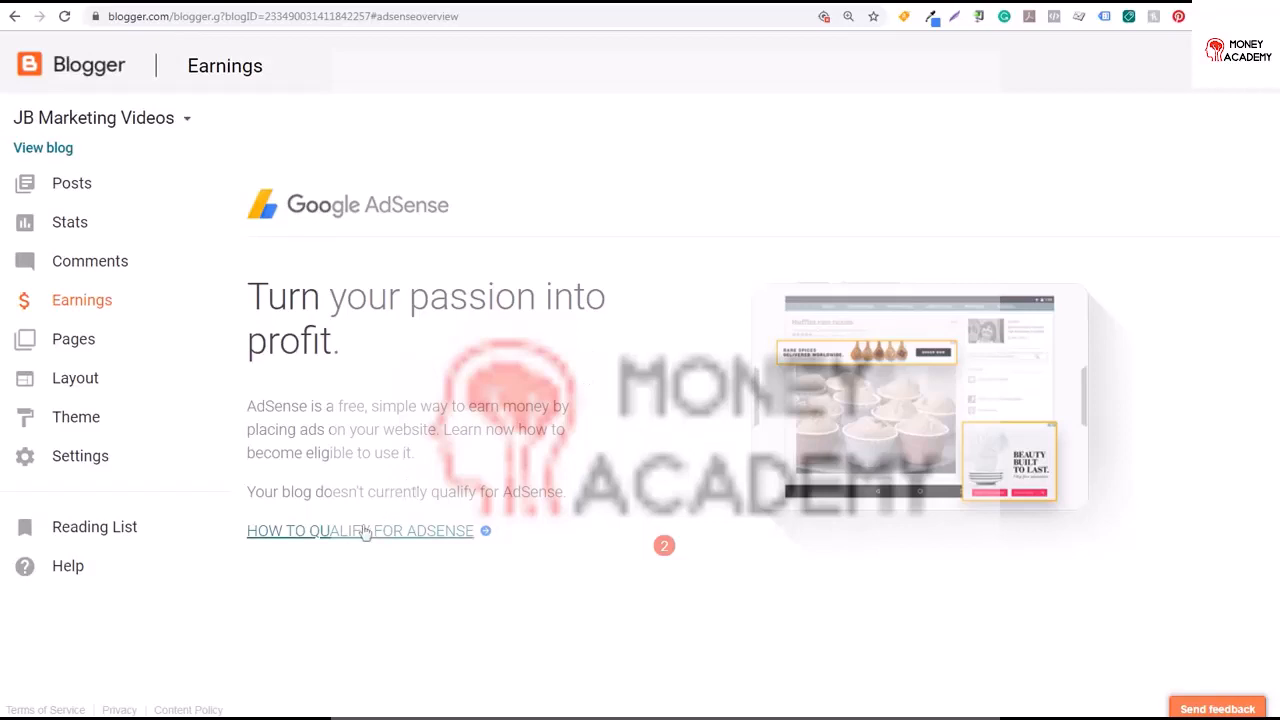
left_click(316, 531)
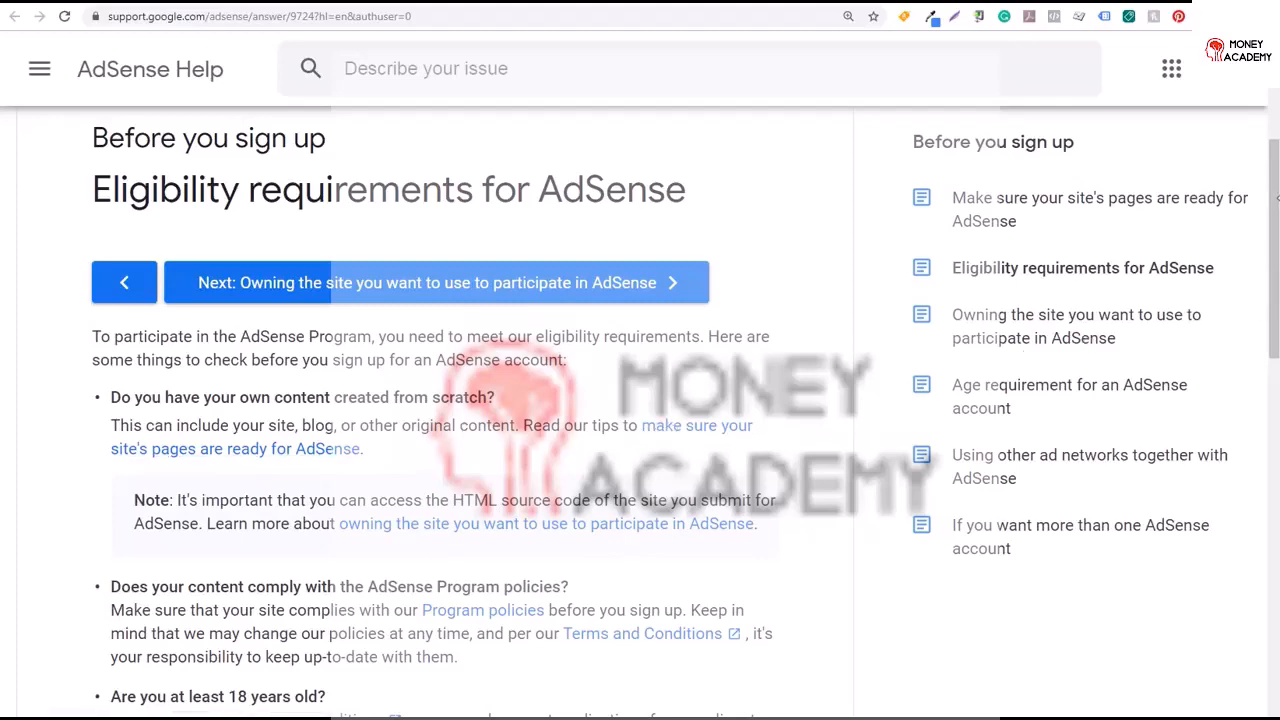
left_click_drag(1272, 205, 1268, 307)
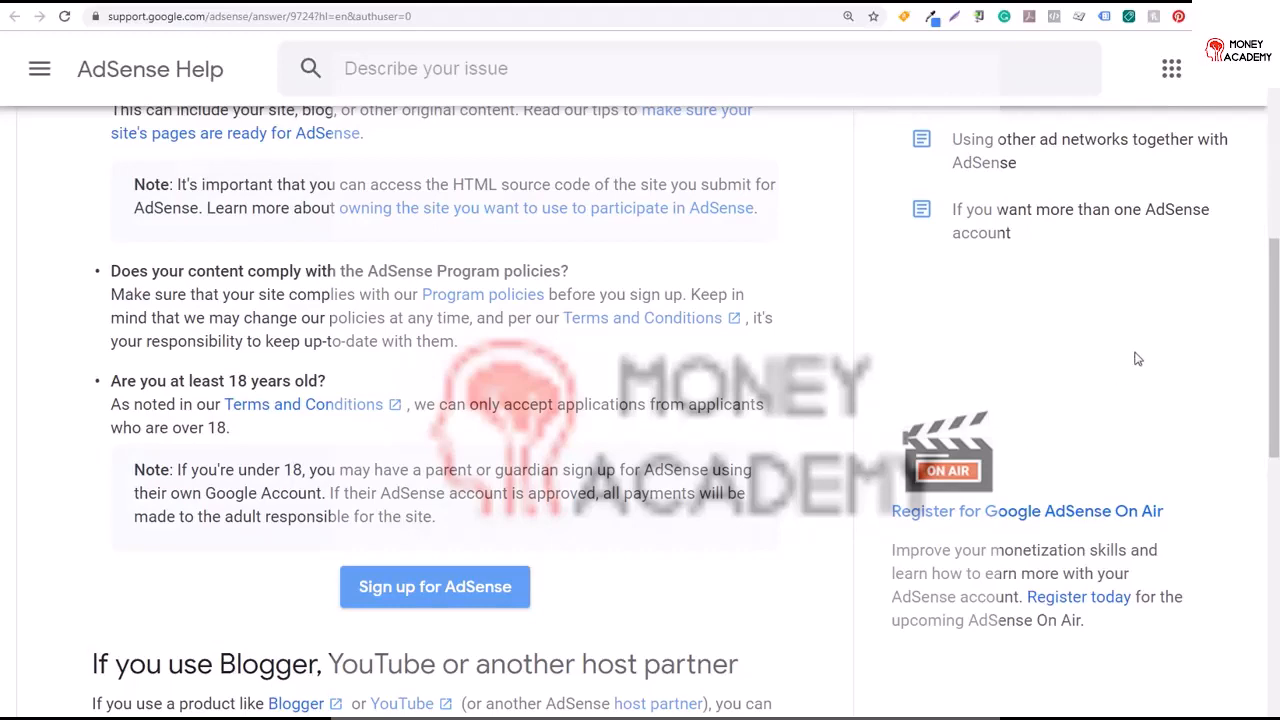
left_click_drag(1272, 285, 1268, 487)
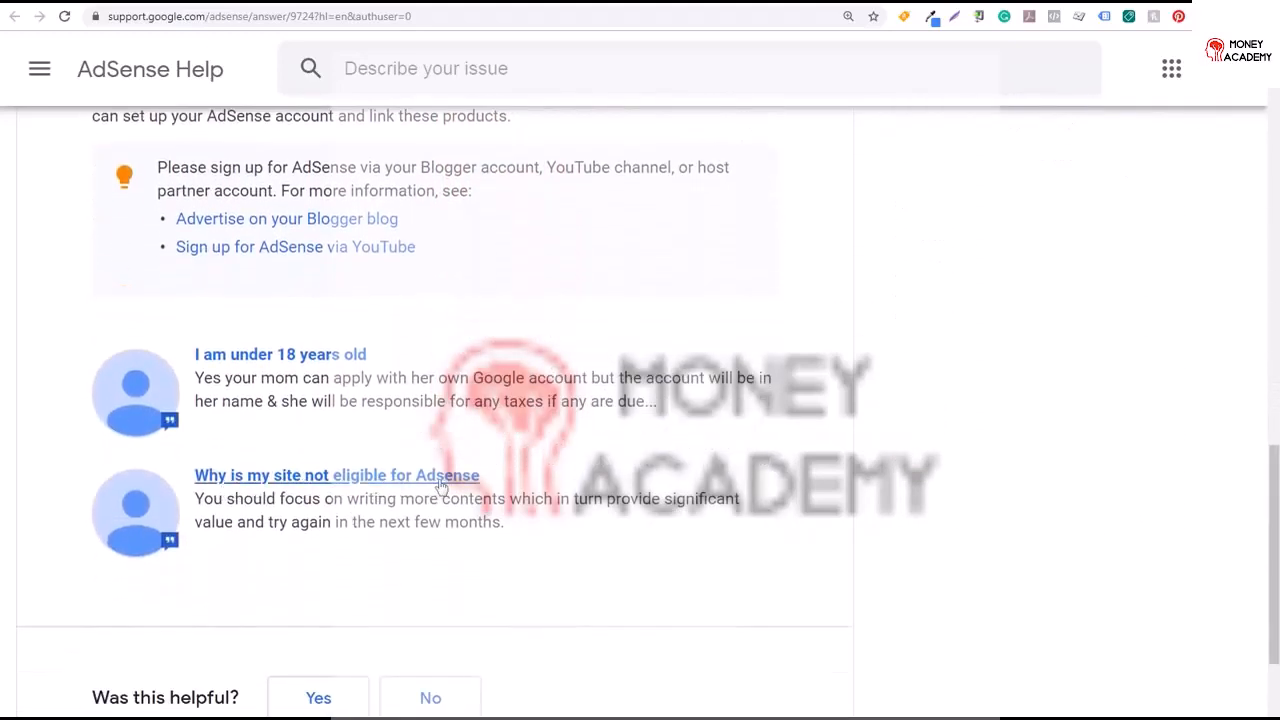
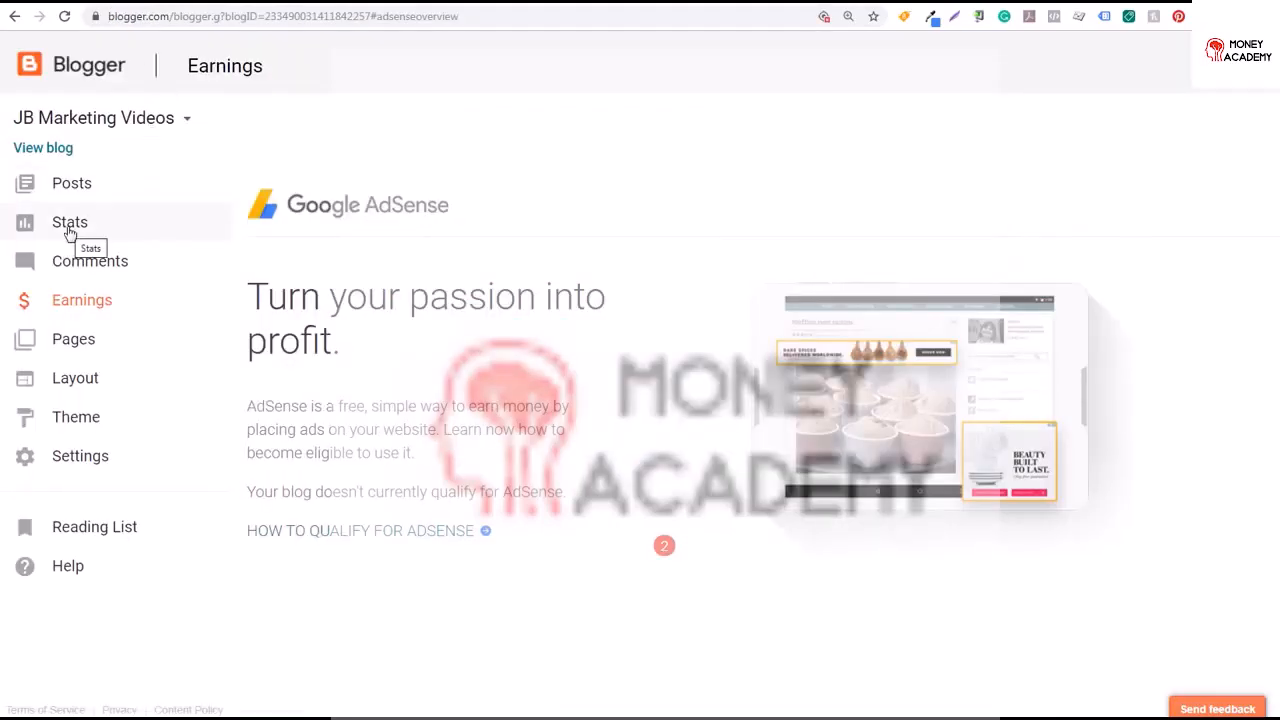
Open the blog's overview statistics
left_click(70, 228)
left_click(104, 260)
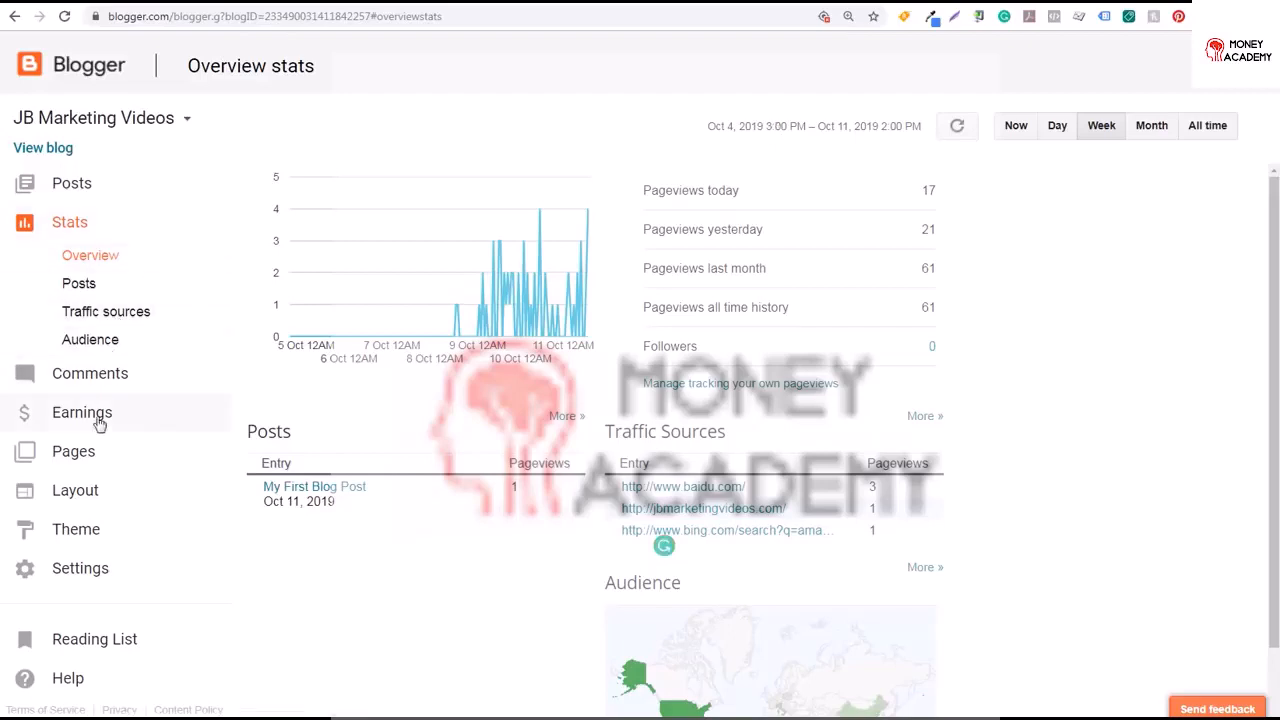
Create a new page titled Google Ads
left_click(73, 451)
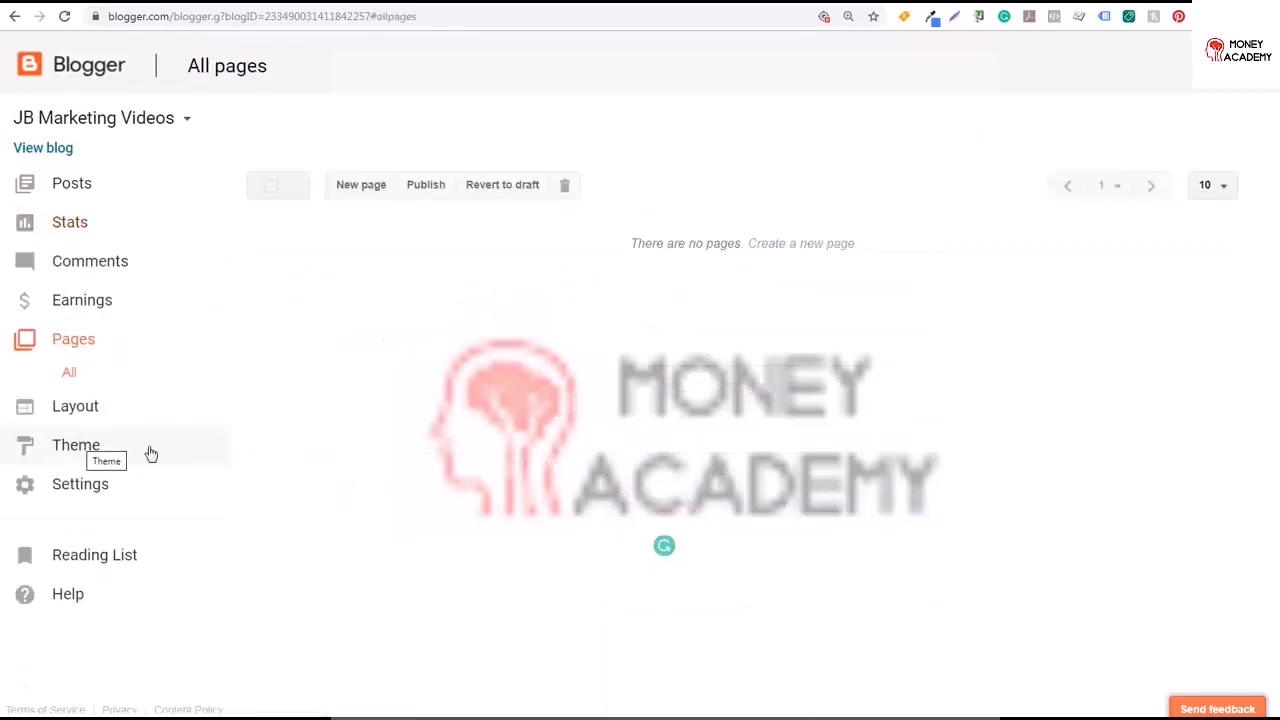
left_click(800, 250)
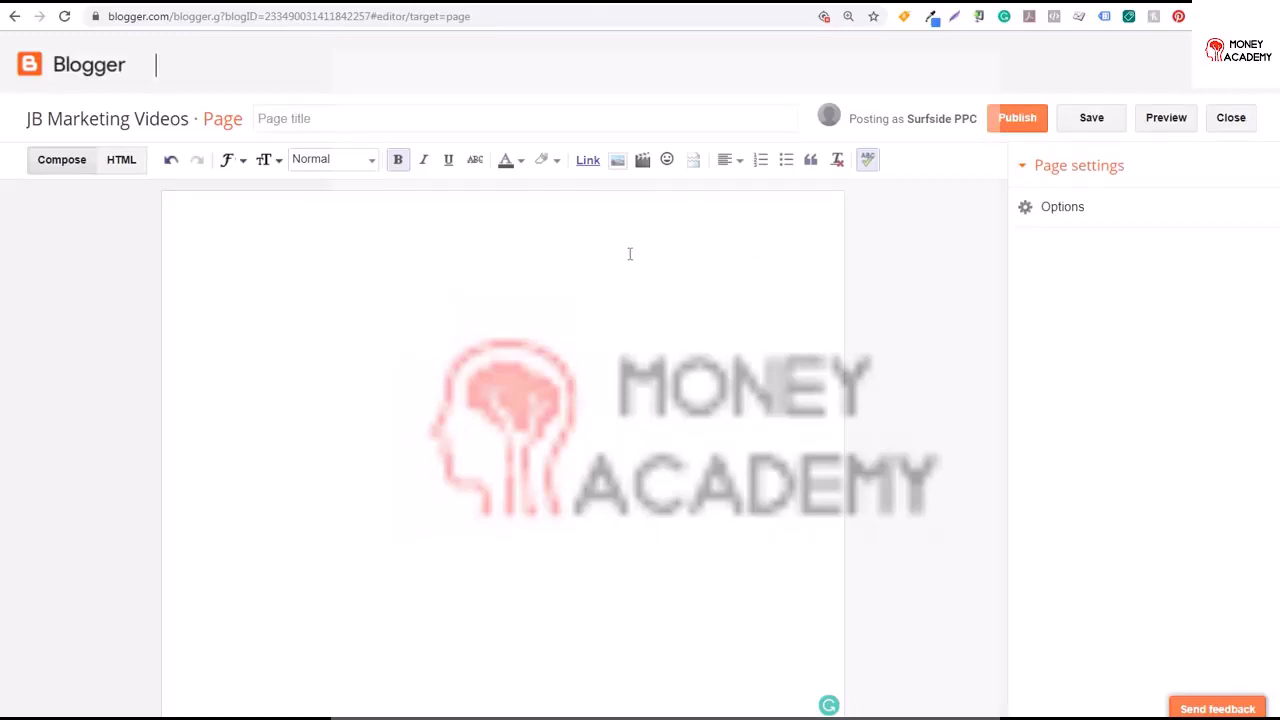
left_click(455, 118)
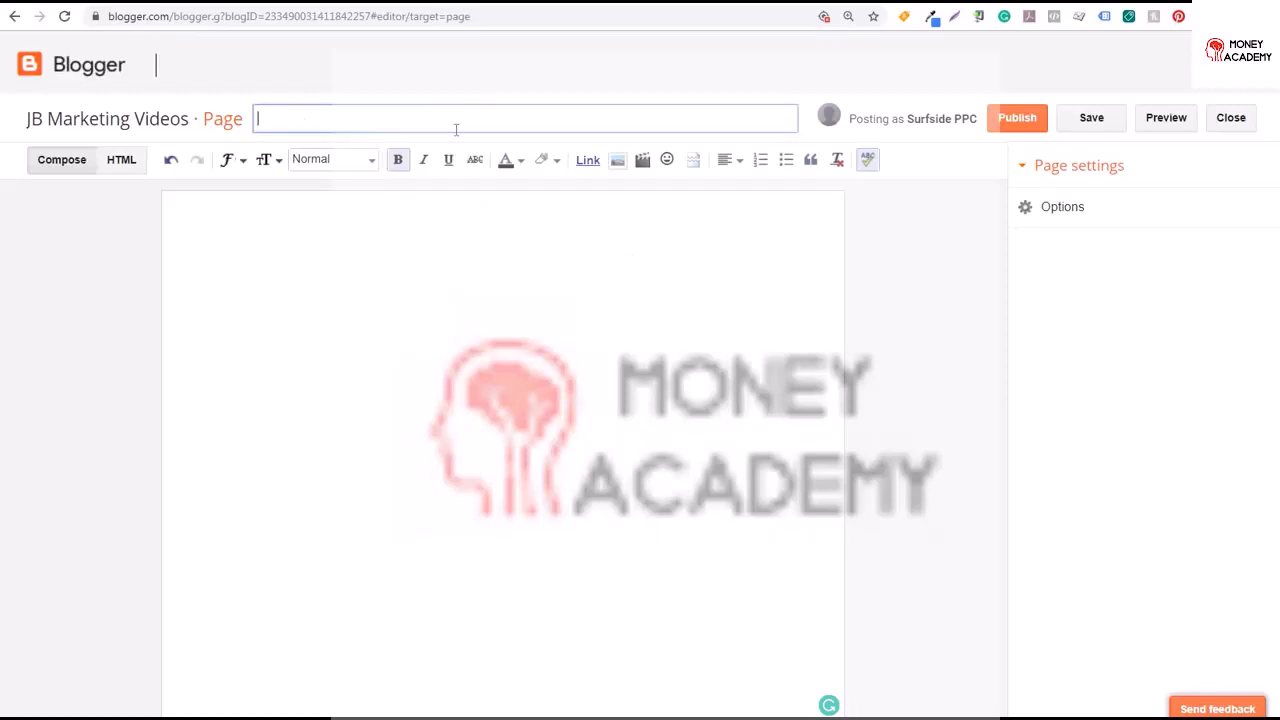
type("Google Ads")
Write three lines in the page body: Google Ads Negative Keywords, Google Ads Keyword Match Types, Google Ads Tutorial
left_click(477, 285)
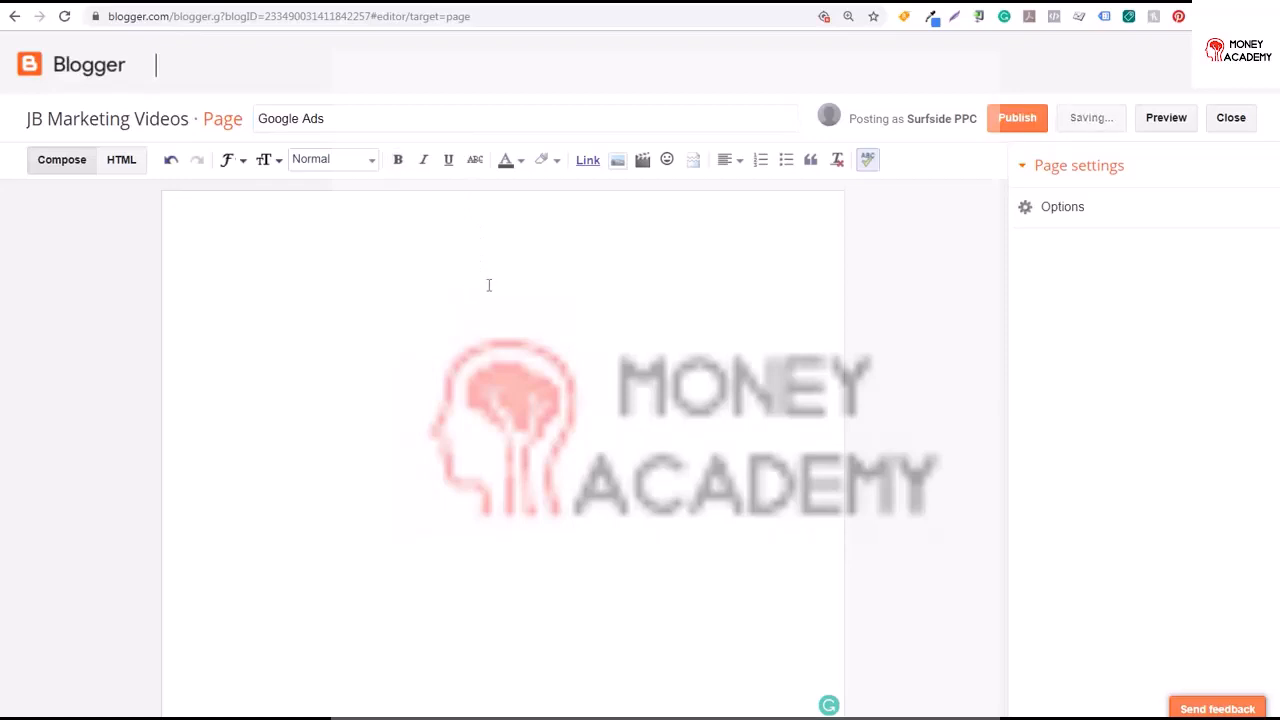
type("Google")
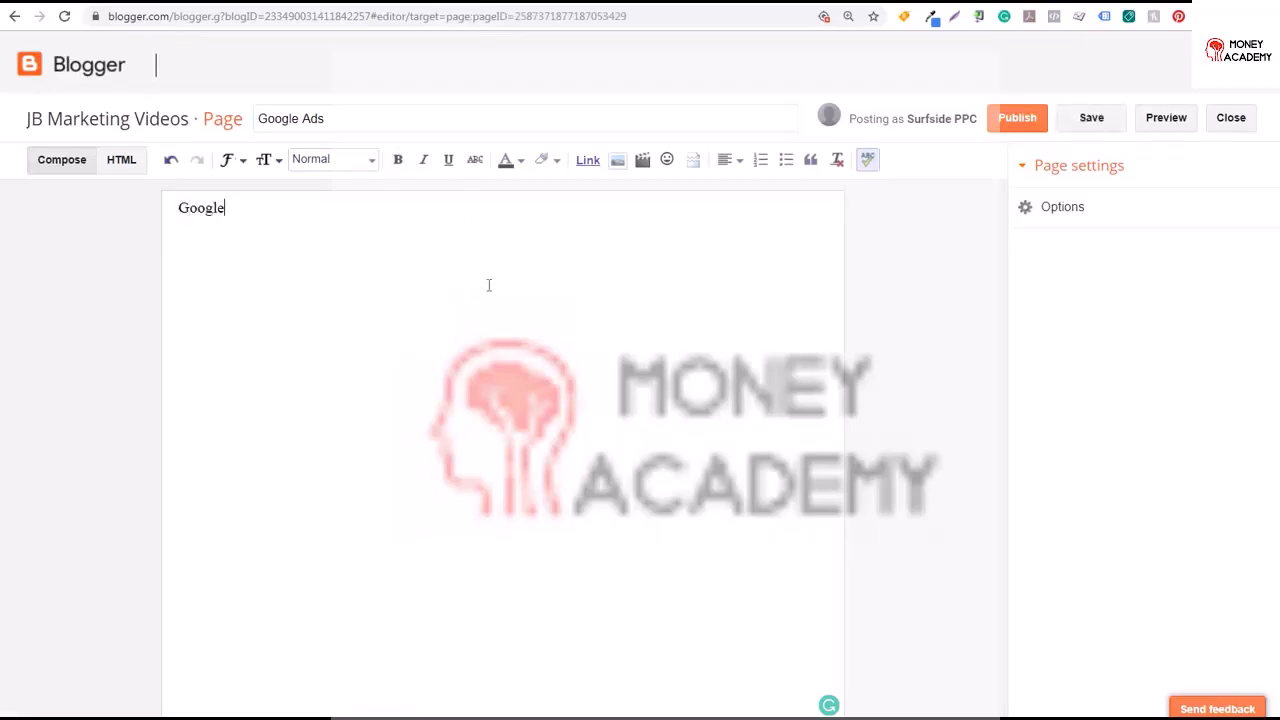
type(" Ads Negative Keyw")
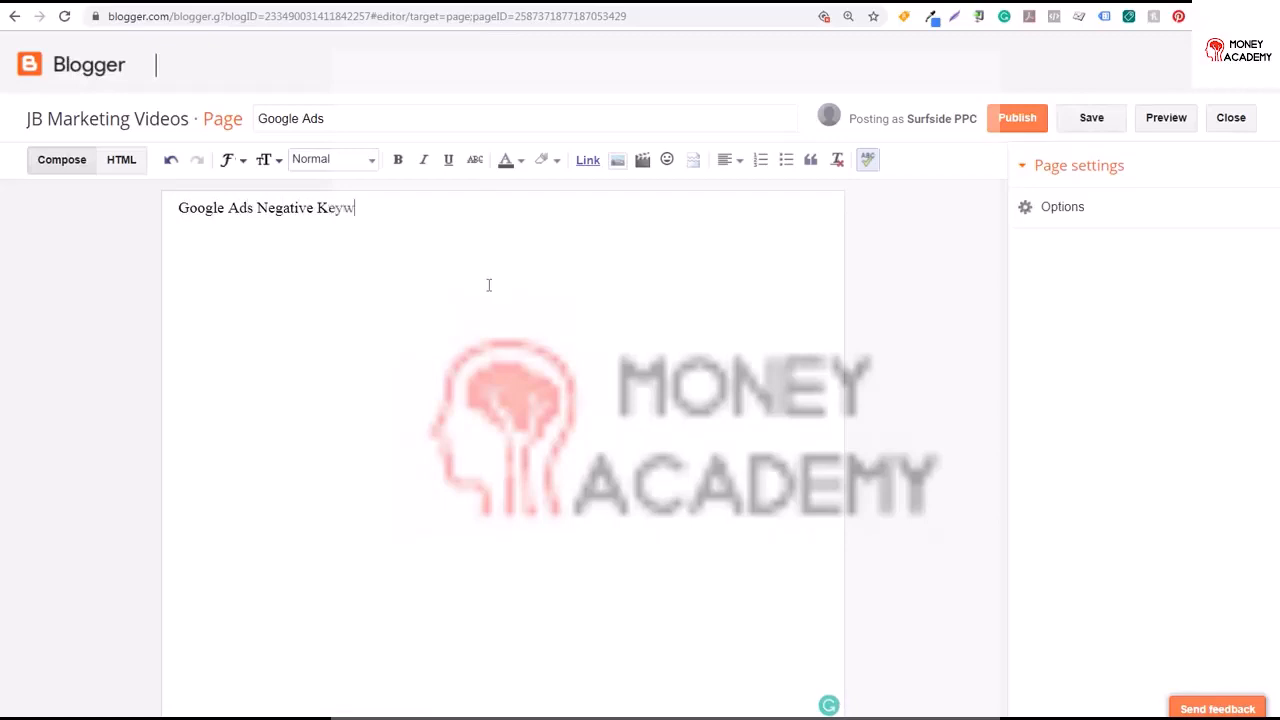
type("ords Google Ads Keyword Match")
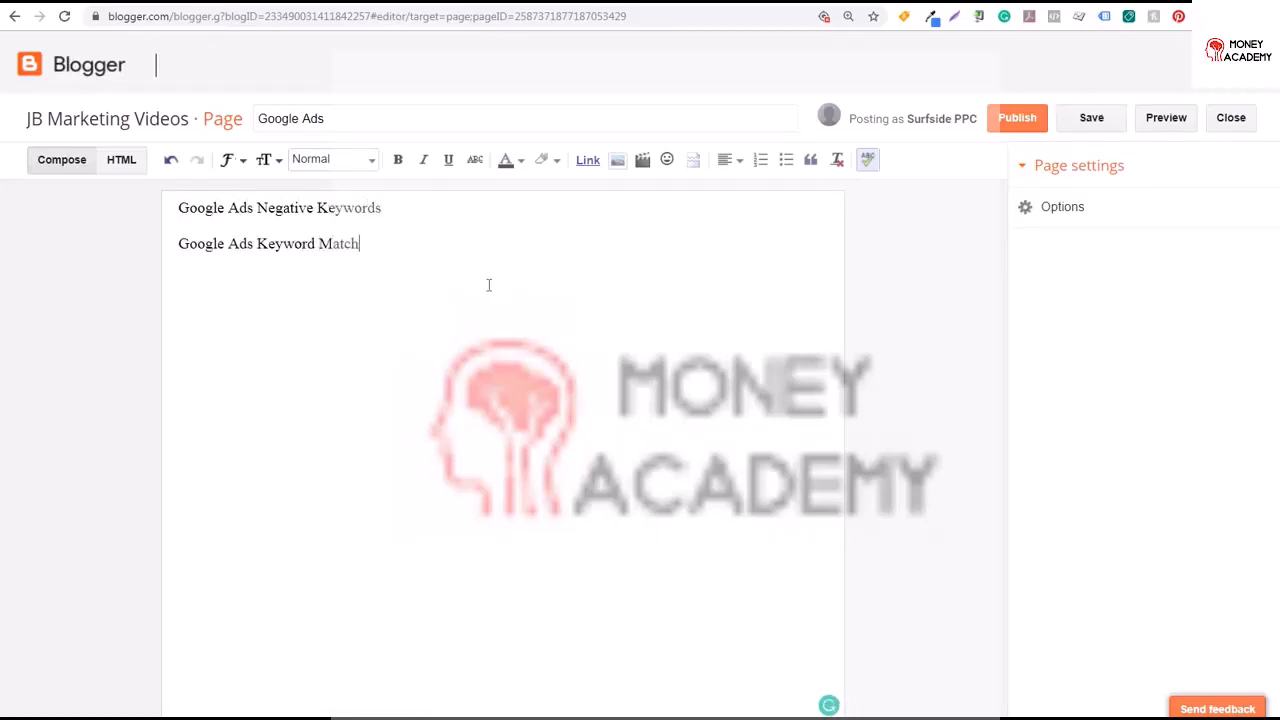
type(" Types")
key("Return")
type("Google Ads Tutorial")
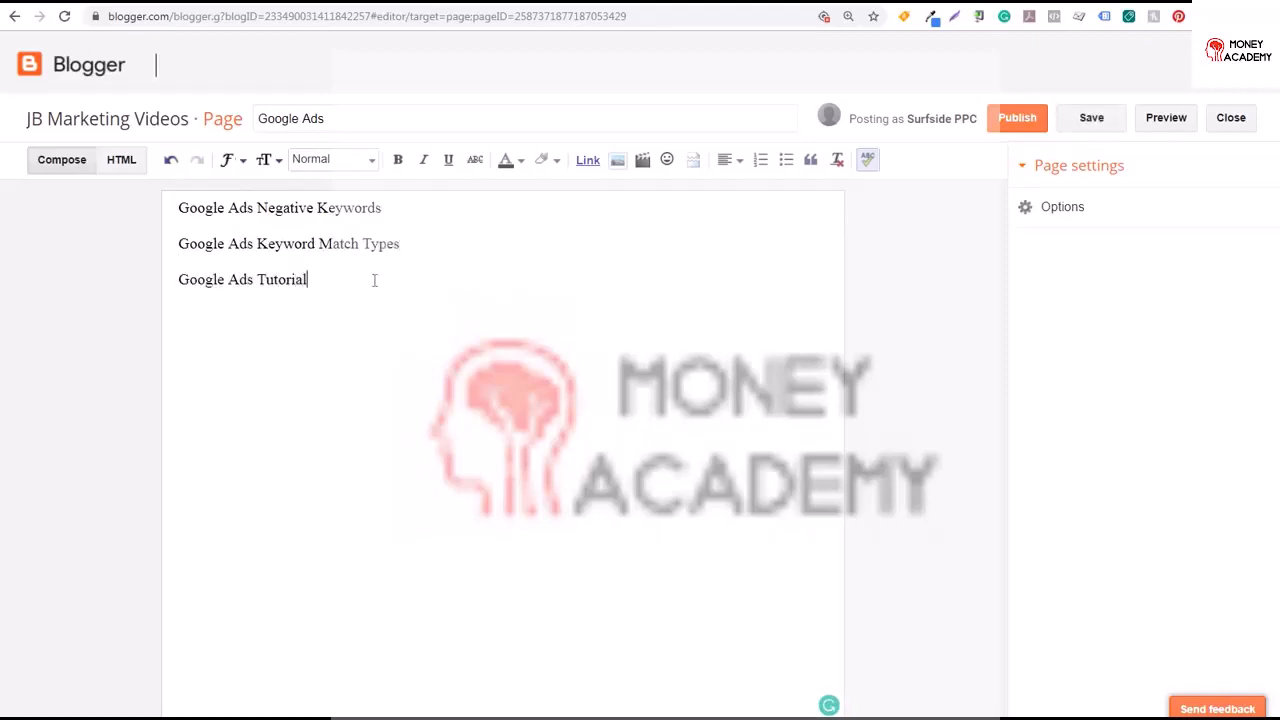
Link the Google Ads Tutorial line to jbmarketingvideos.com/google-ads-tutorial/
left_click_drag(374, 281, 170, 285)
left_click(584, 163)
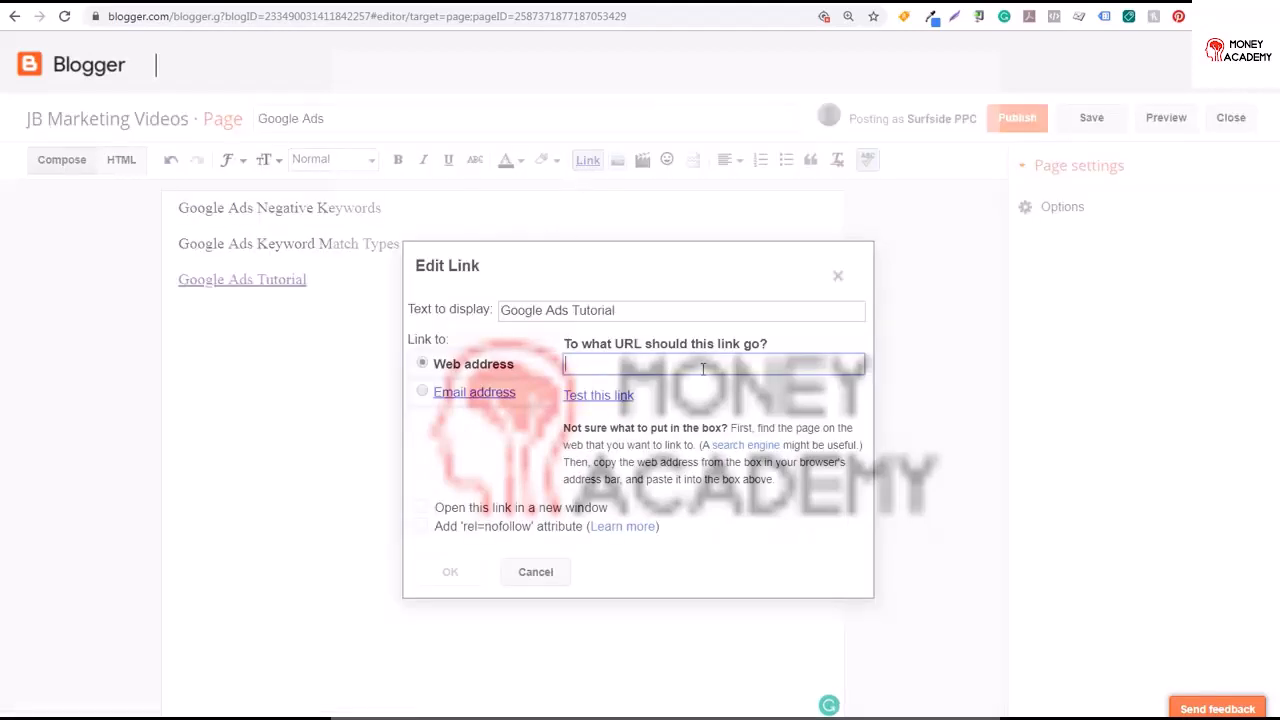
type("jbmarketingvideos.com/google-ads-tutorial/")
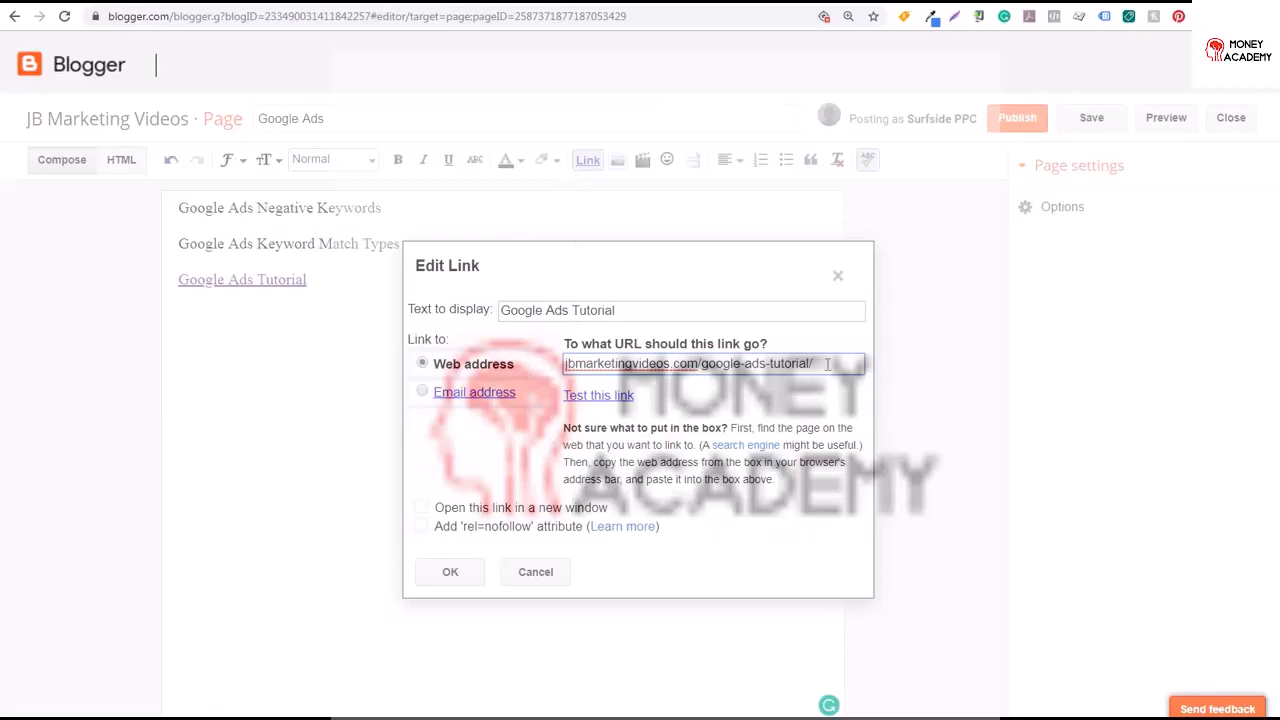
left_click_drag(813, 366, 688, 380)
left_click(703, 364)
left_click(462, 572)
Publish the Google Ads page
left_click(354, 122)
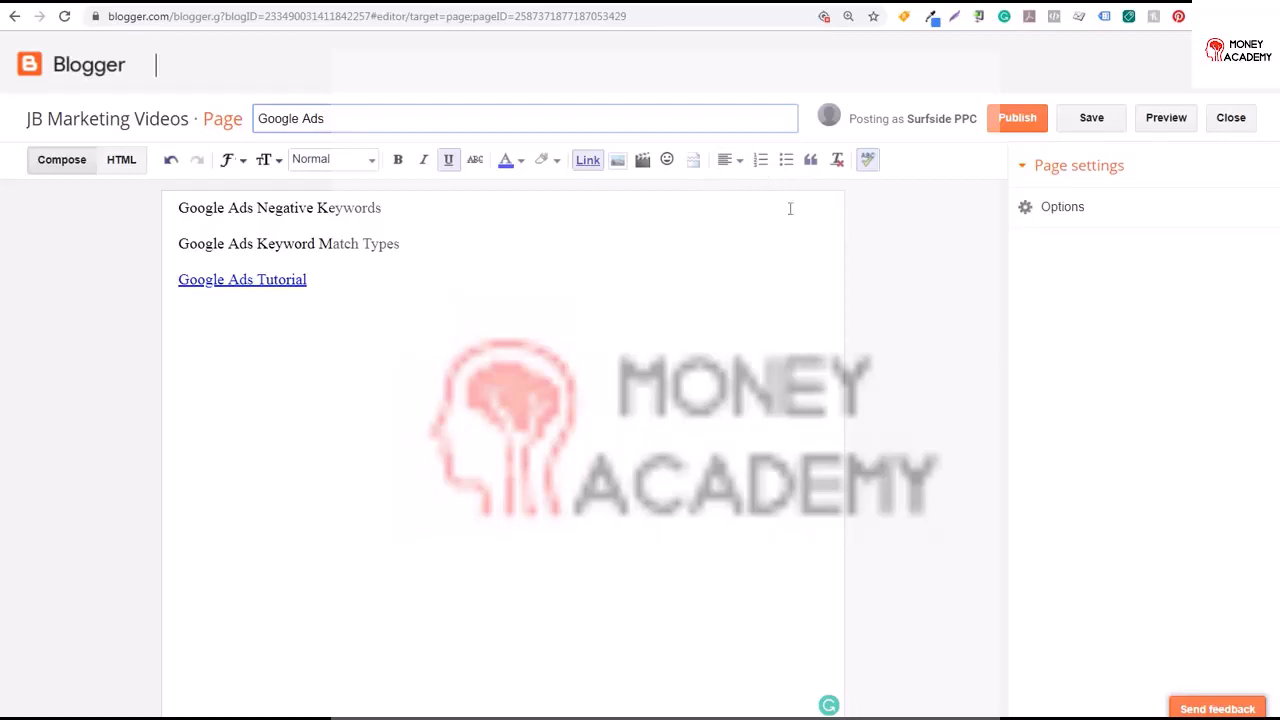
left_click(1017, 117)
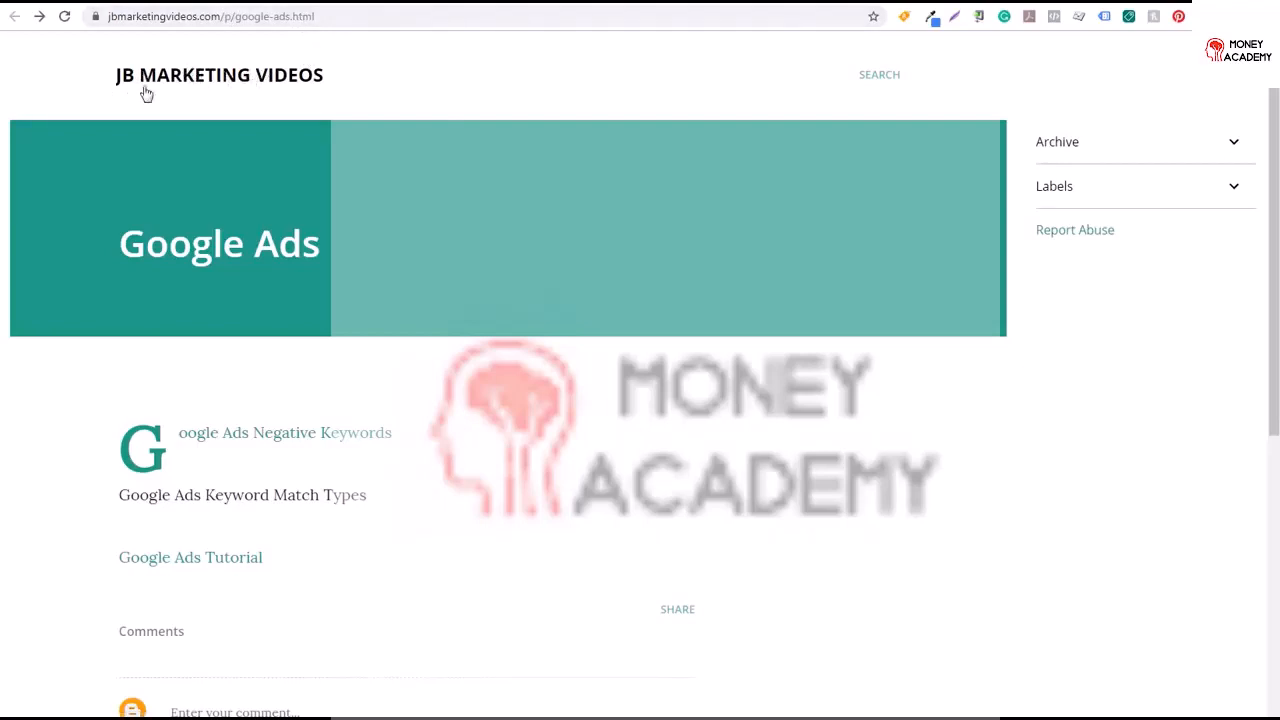
View the published page, expand the Labels list, and open the category 1 label page
left_click_drag(121, 243, 332, 235)
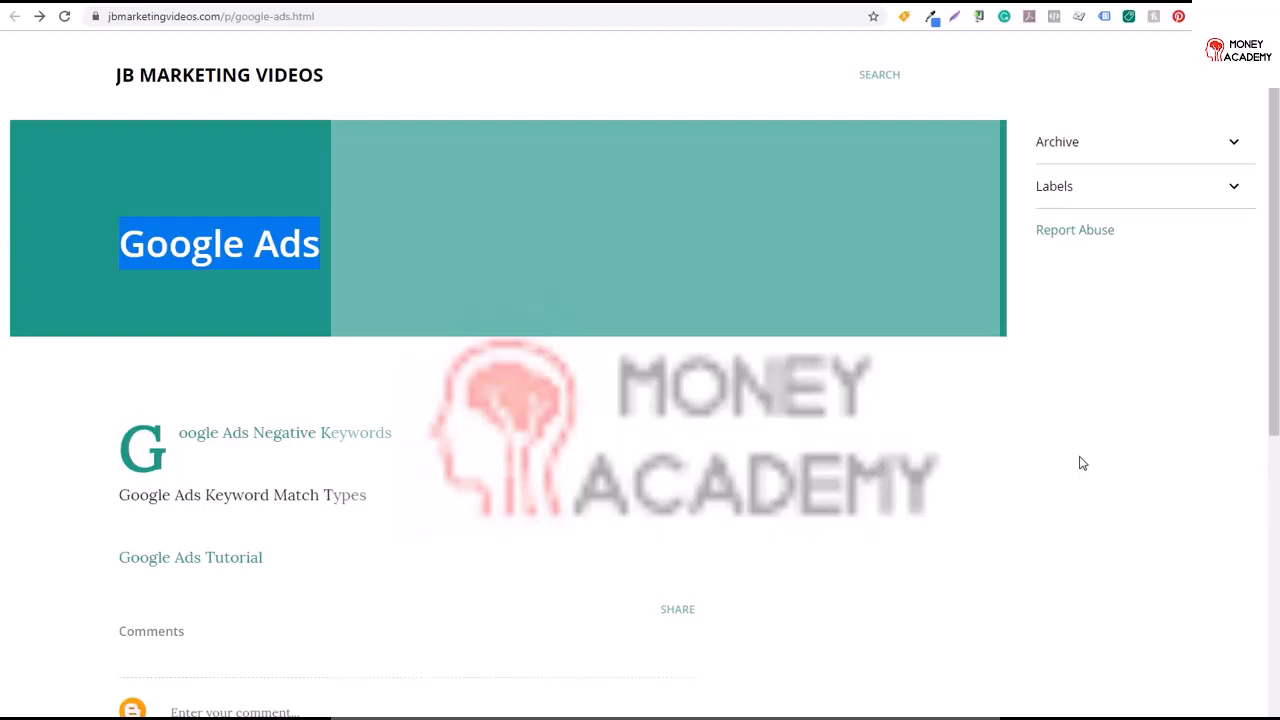
left_click(1234, 191)
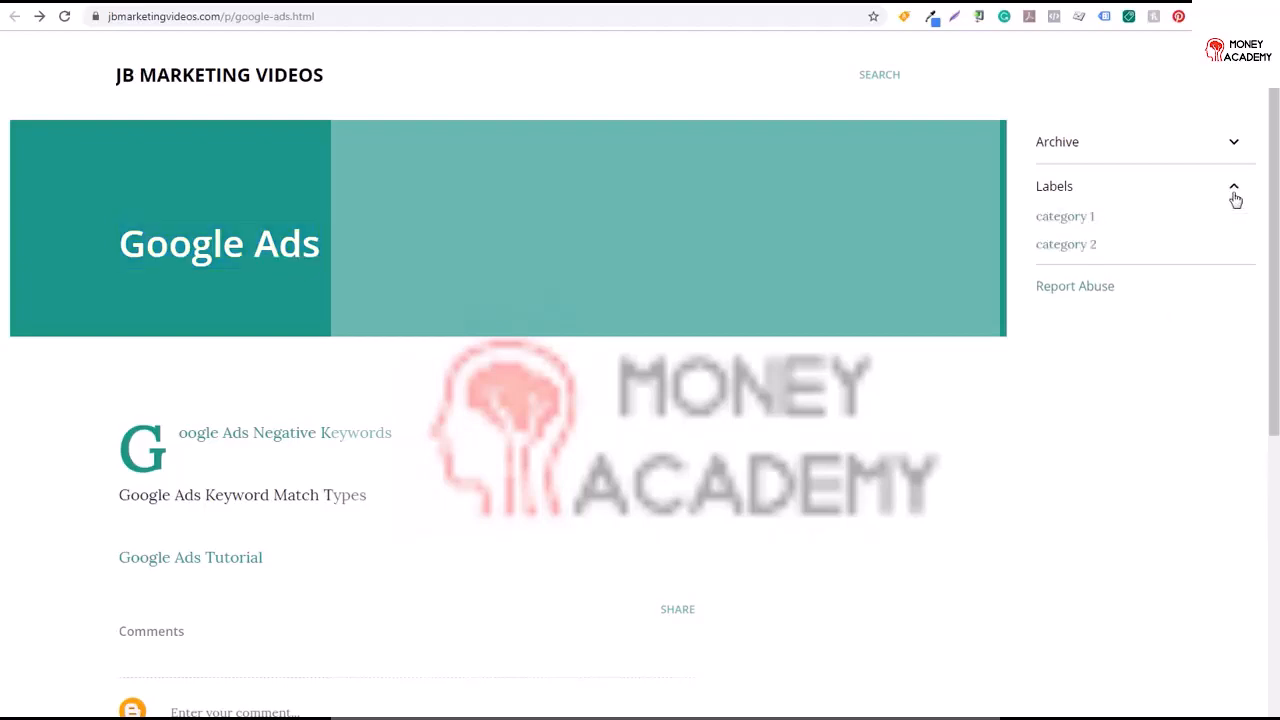
left_click(1079, 218)
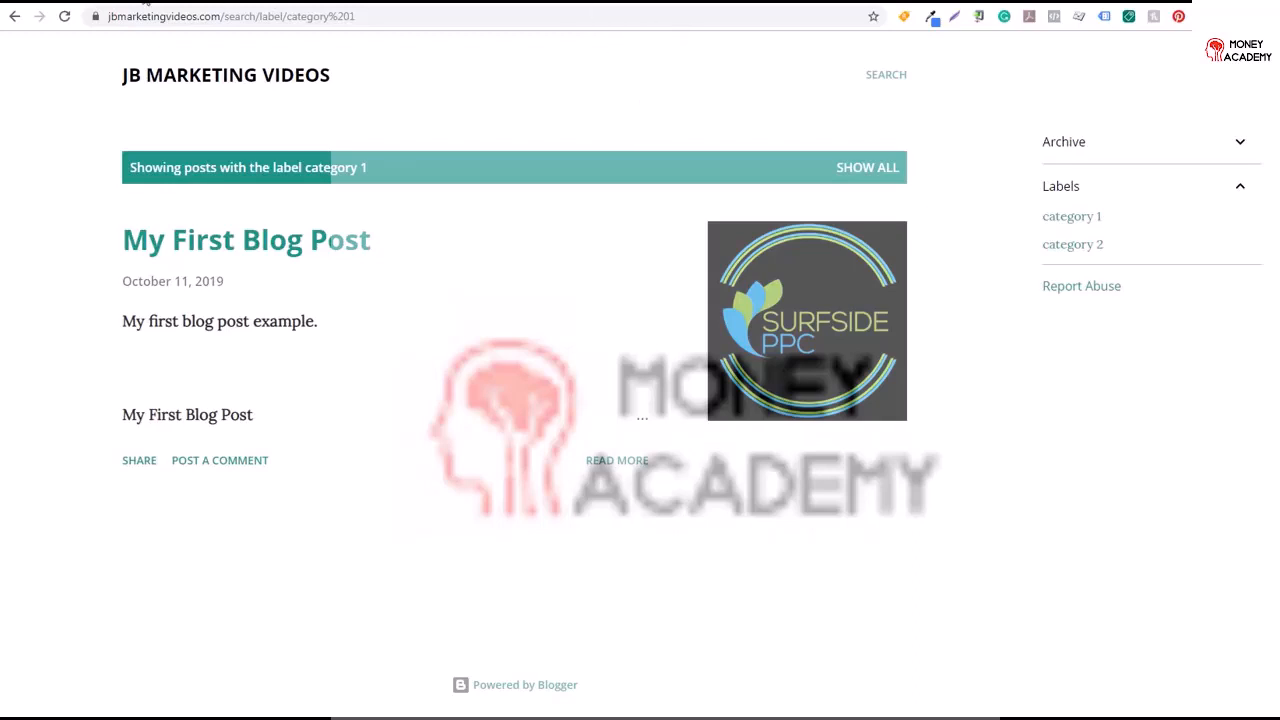
Start another new page titled Contact Us
left_click(110, 2)
left_click(352, 190)
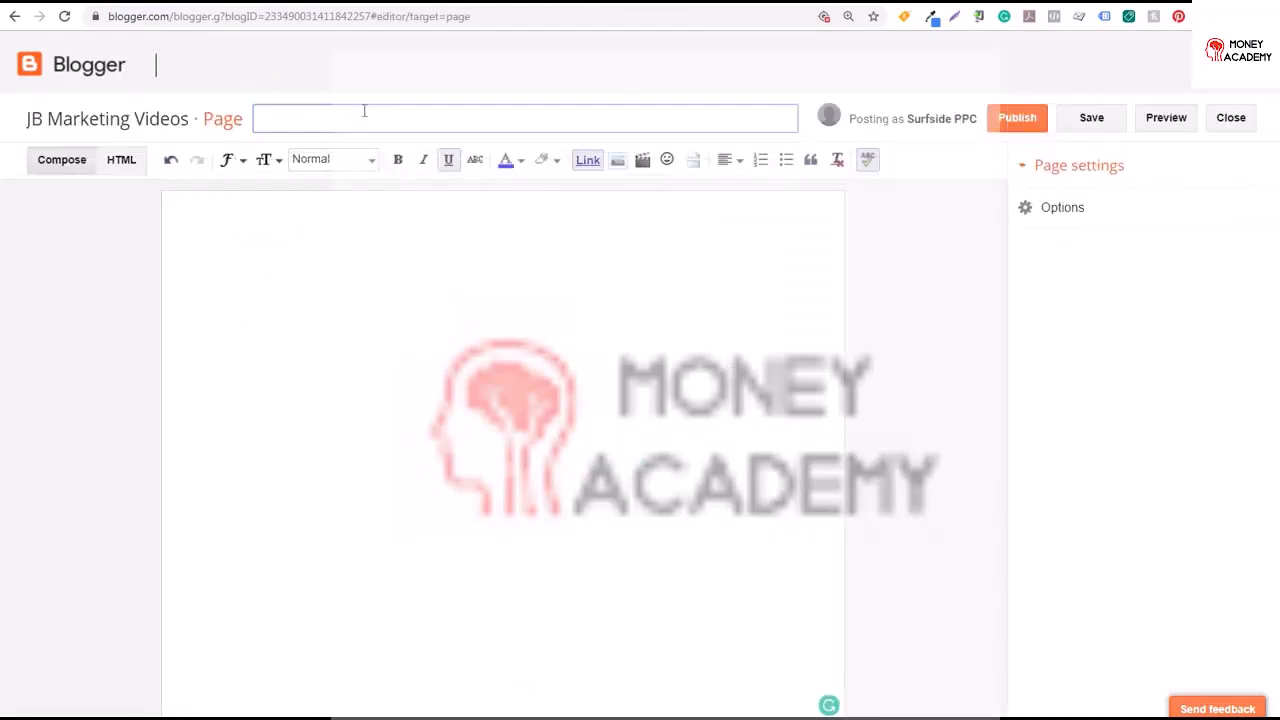
type("Contact Us")
Write the body "Send us an email at" followed by the site's admin e-mail address and "and we'll get back to you ASAP."
left_click(381, 371)
type("S")
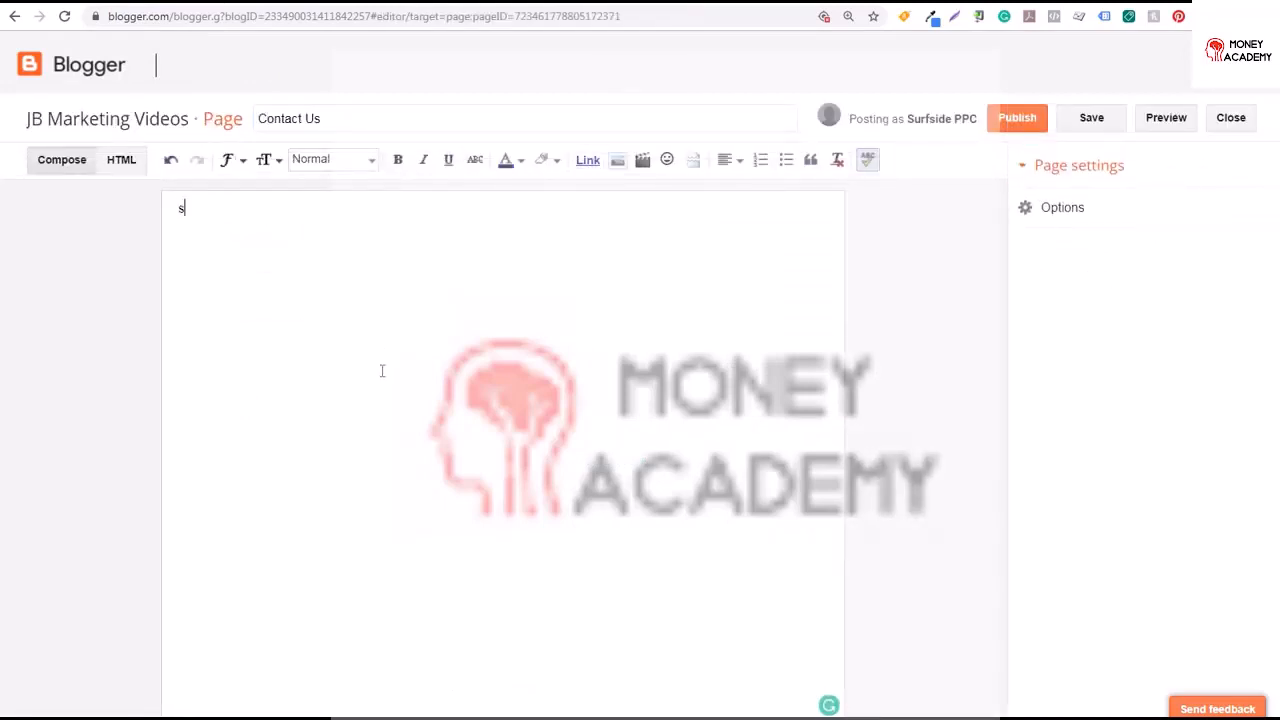
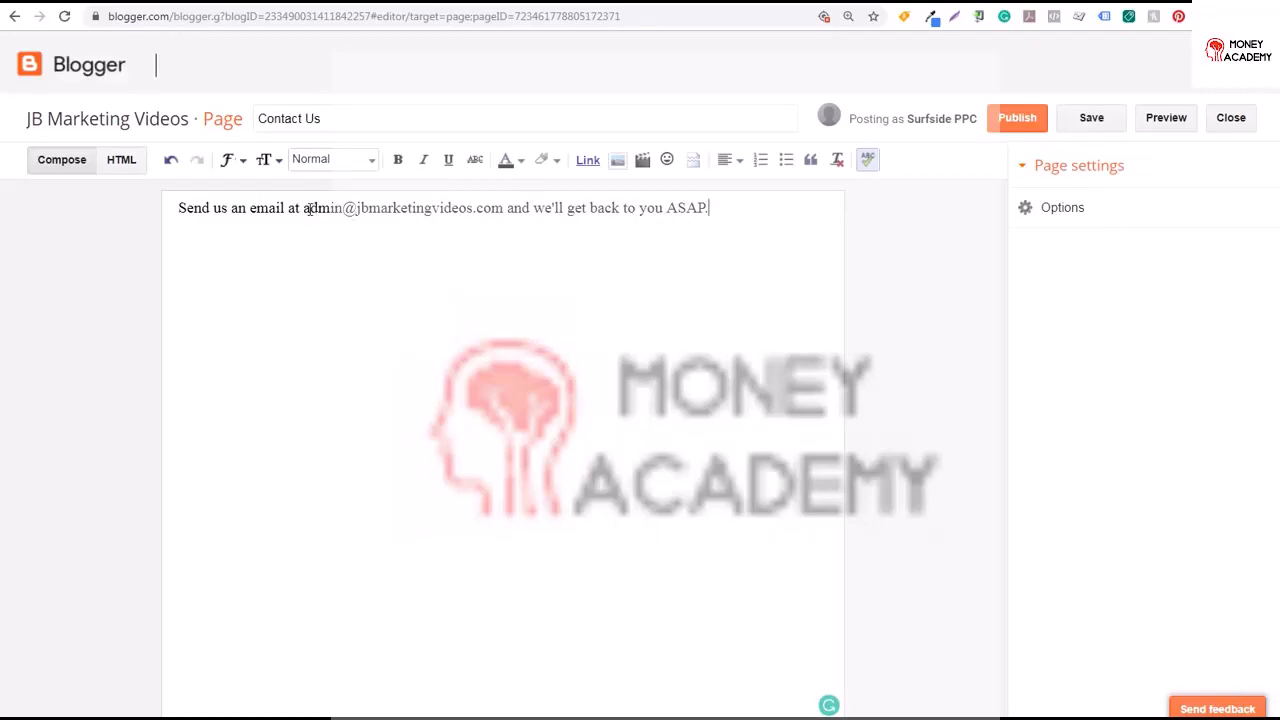
Turn the e-mail address into a link and publish the Contact Us page
left_click_drag(302, 208, 503, 208)
left_click(589, 163)
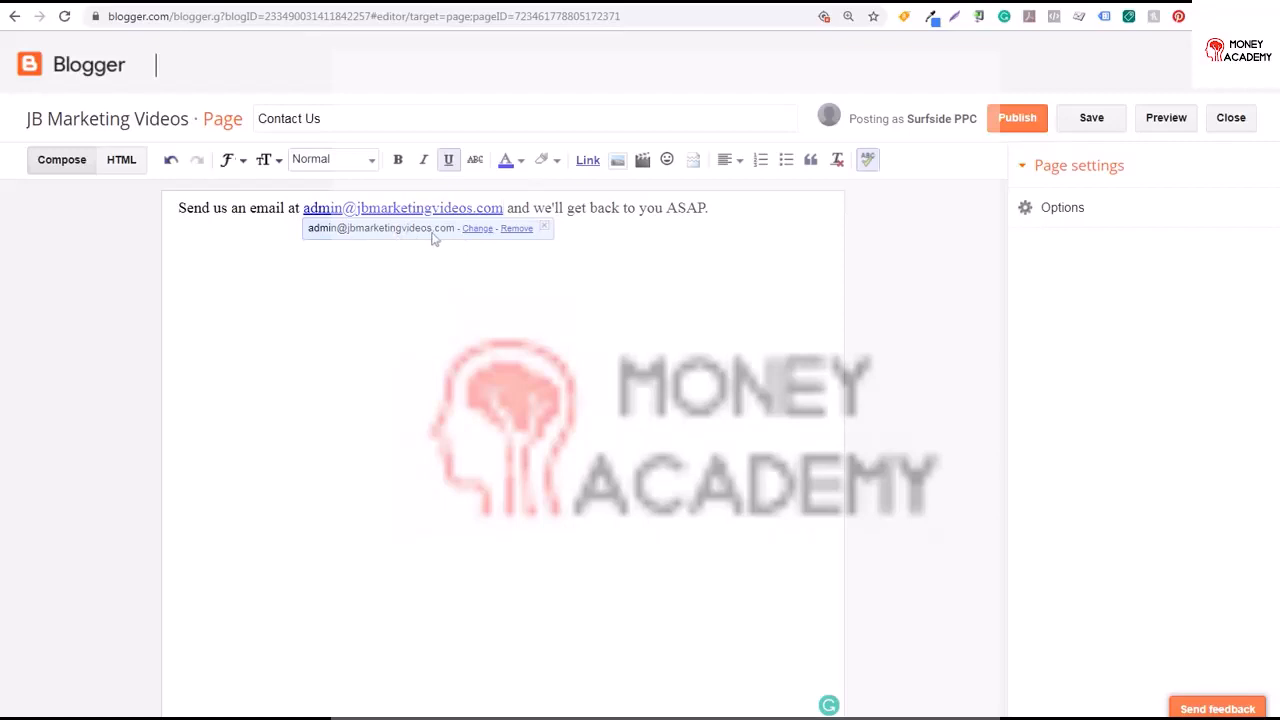
left_click(512, 260)
left_click(1017, 118)
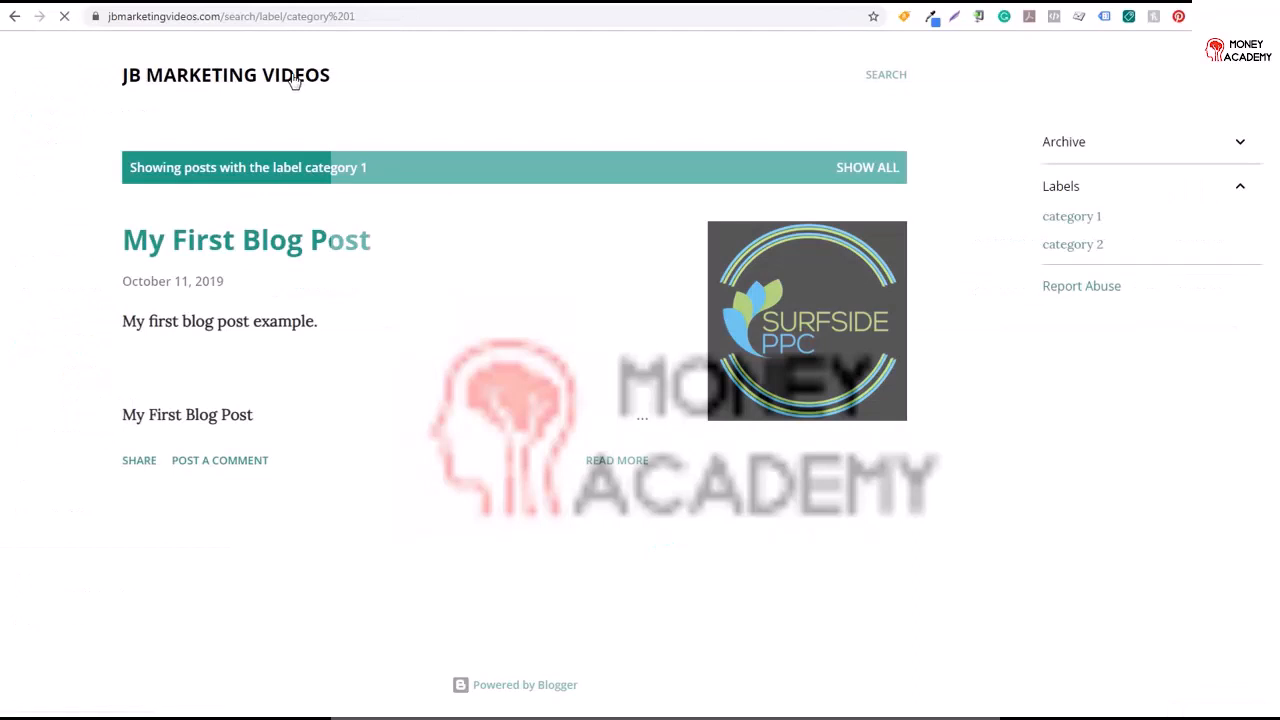
Open the blog's Layout to examine its gadgets
left_click(295, 80)
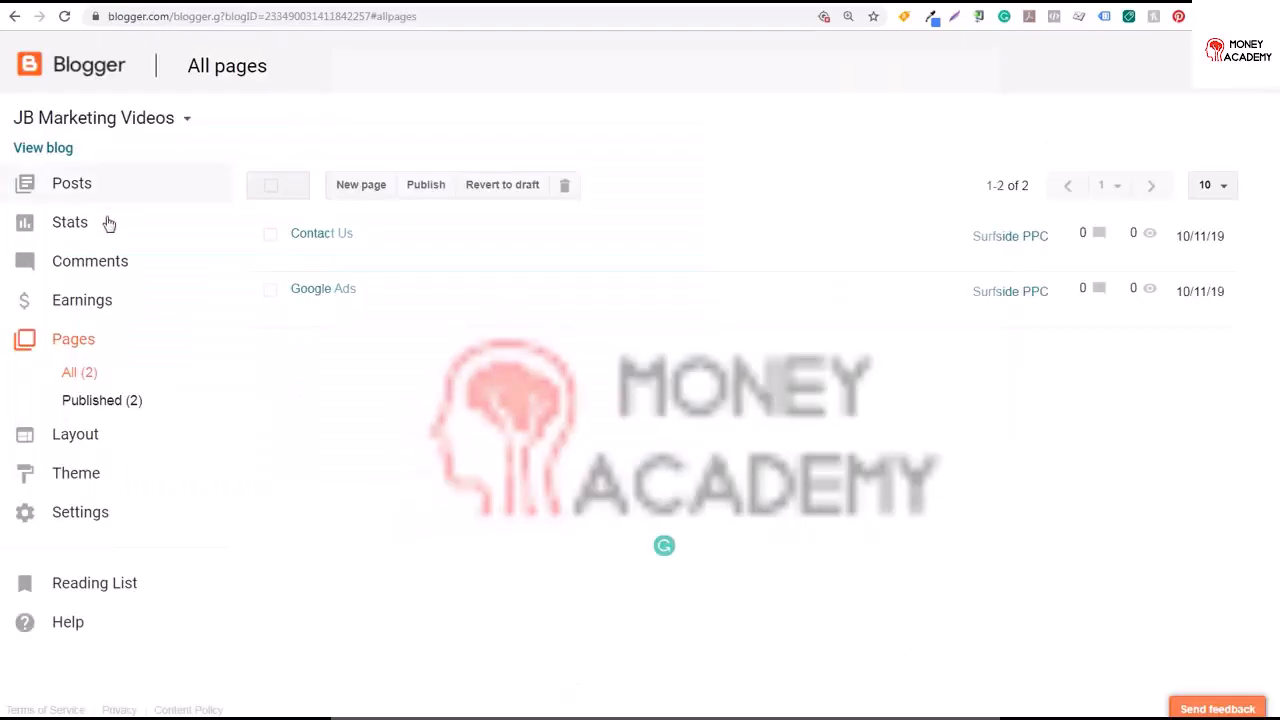
left_click(86, 440)
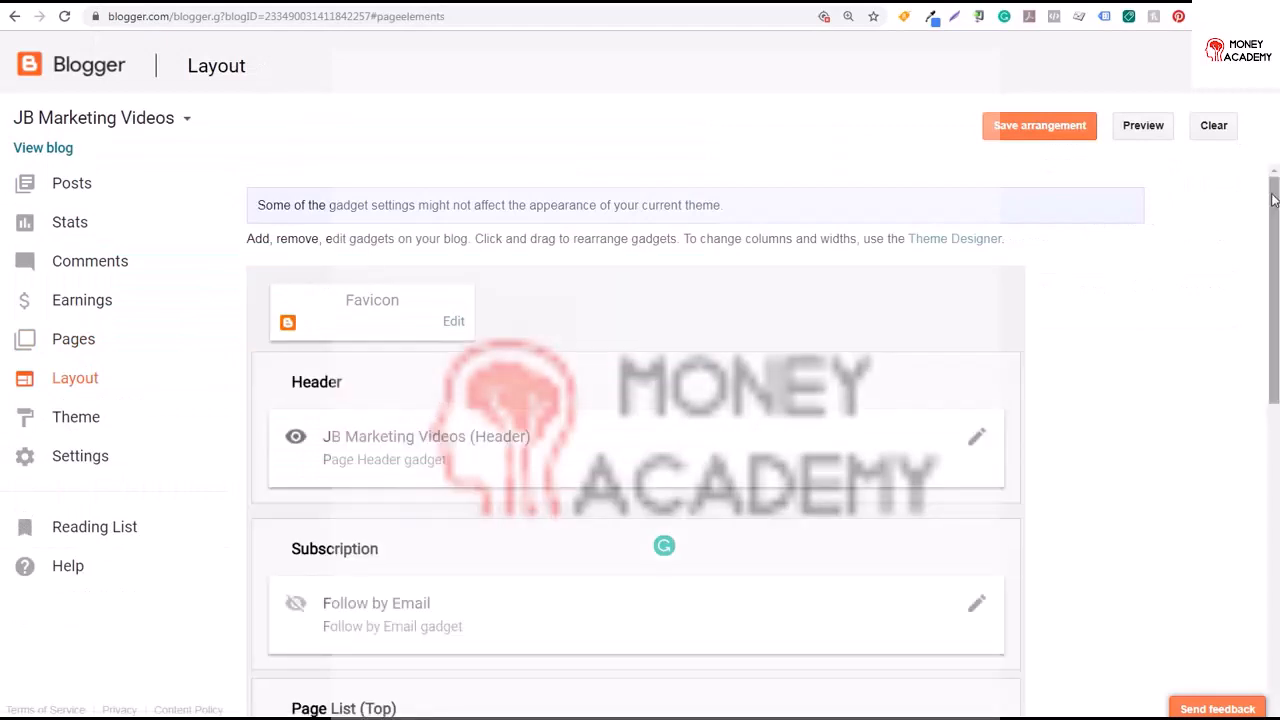
left_click_drag(1262, 215, 1246, 189)
Open the theme gallery and preview the first Soho theme
left_click(64, 428)
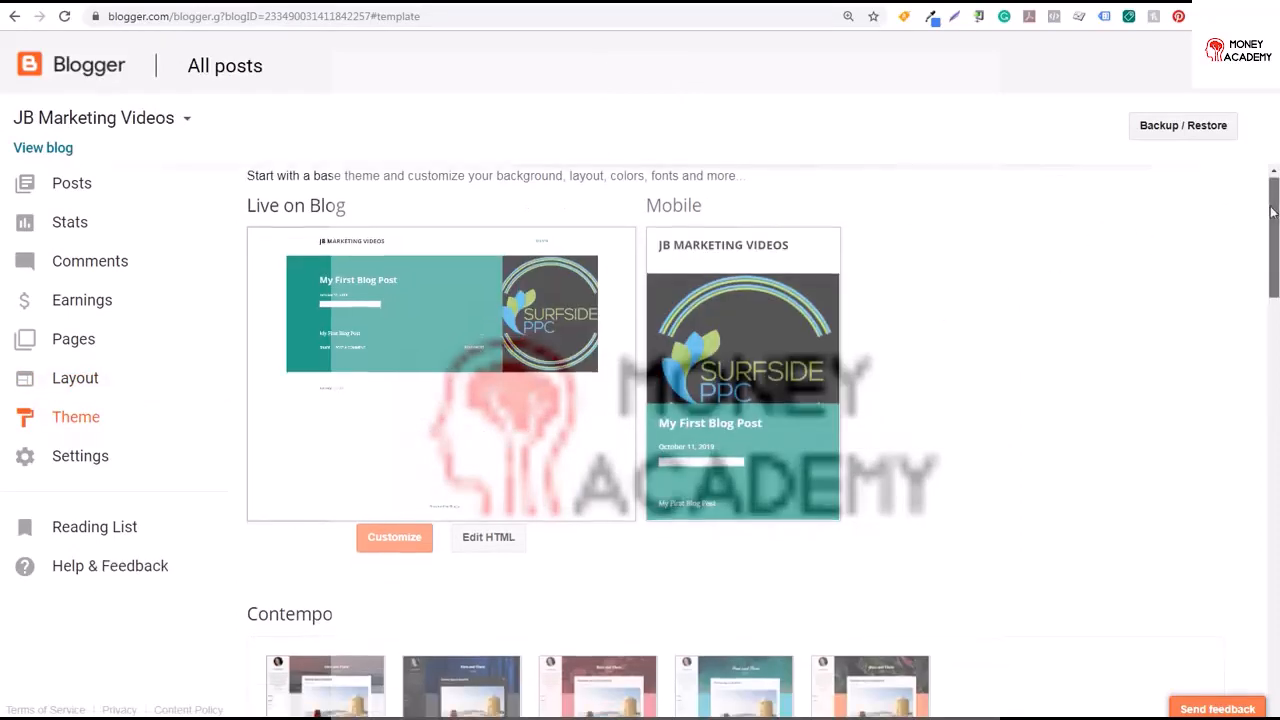
left_click_drag(1268, 213, 1234, 360)
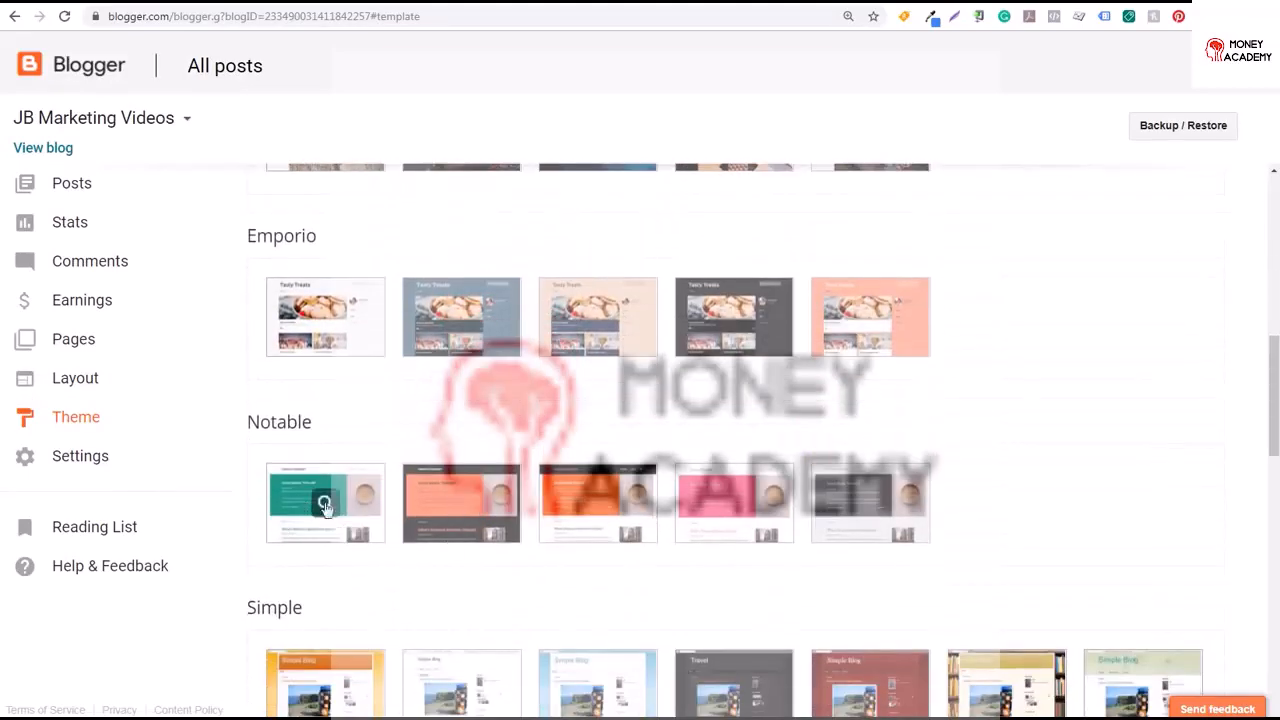
left_click_drag(1266, 374, 1270, 284)
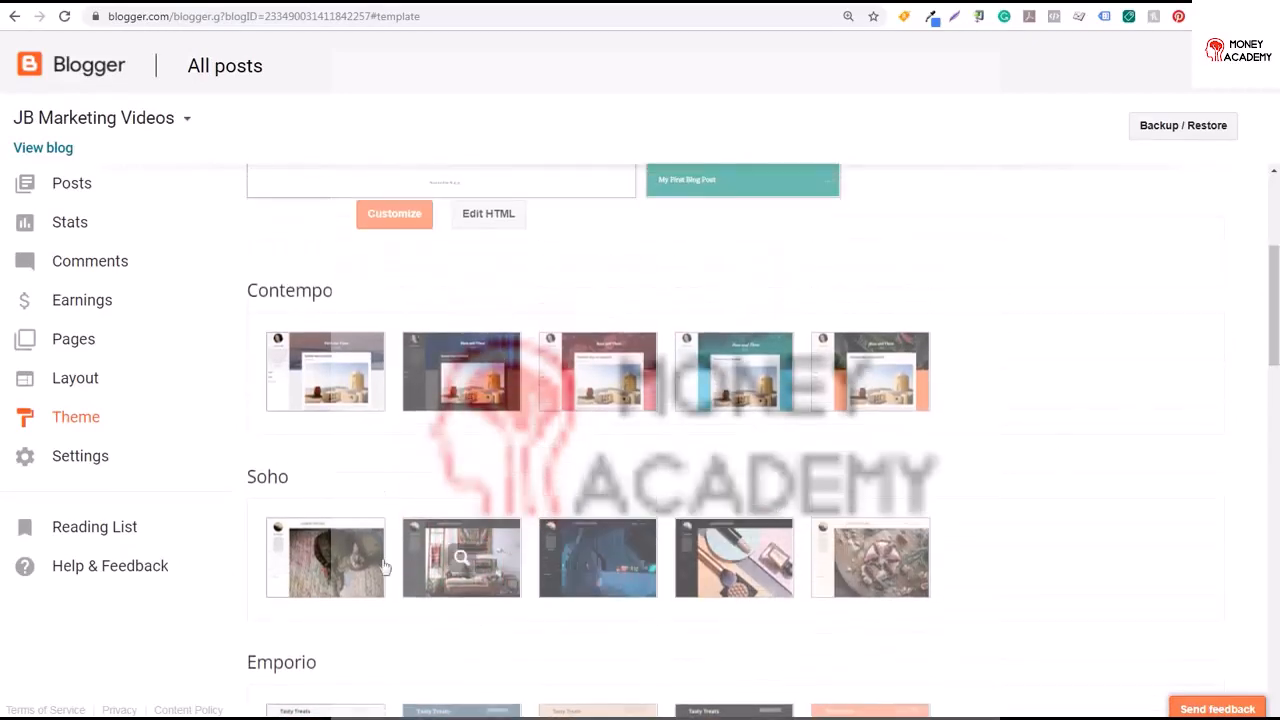
left_click(324, 568)
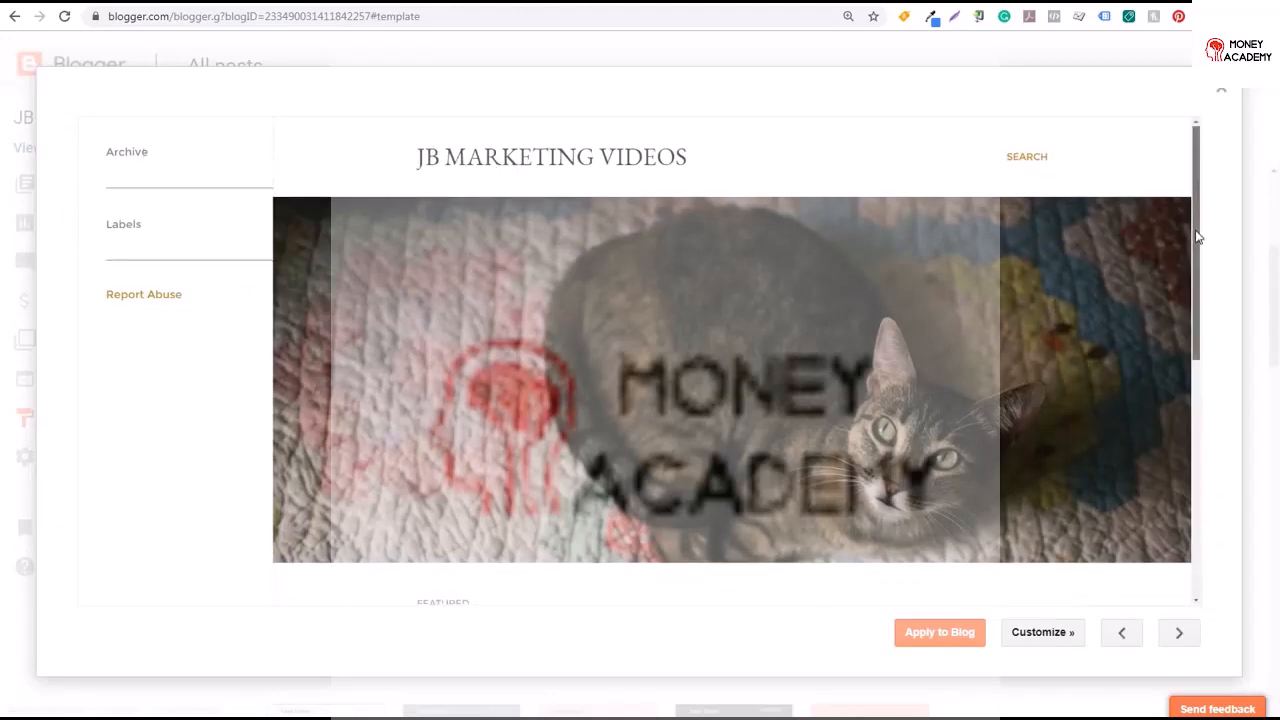
left_click_drag(1196, 234, 1161, 280)
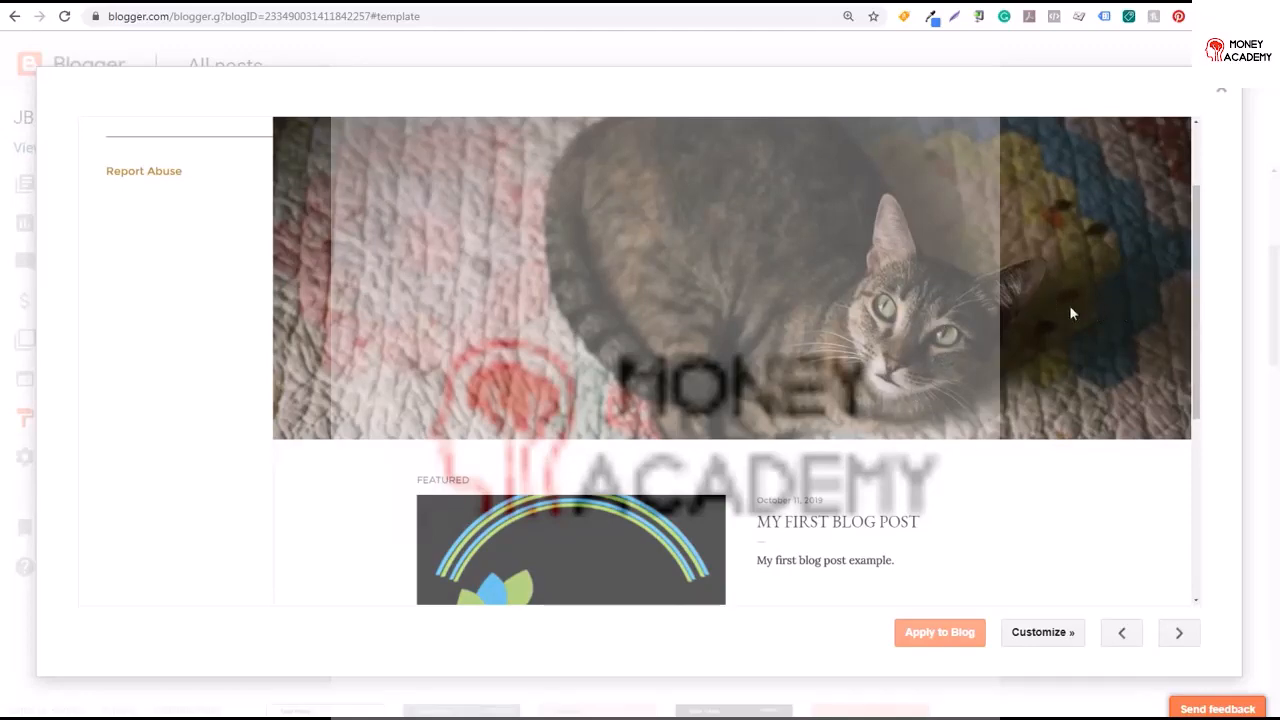
left_click_drag(1193, 260, 1195, 165)
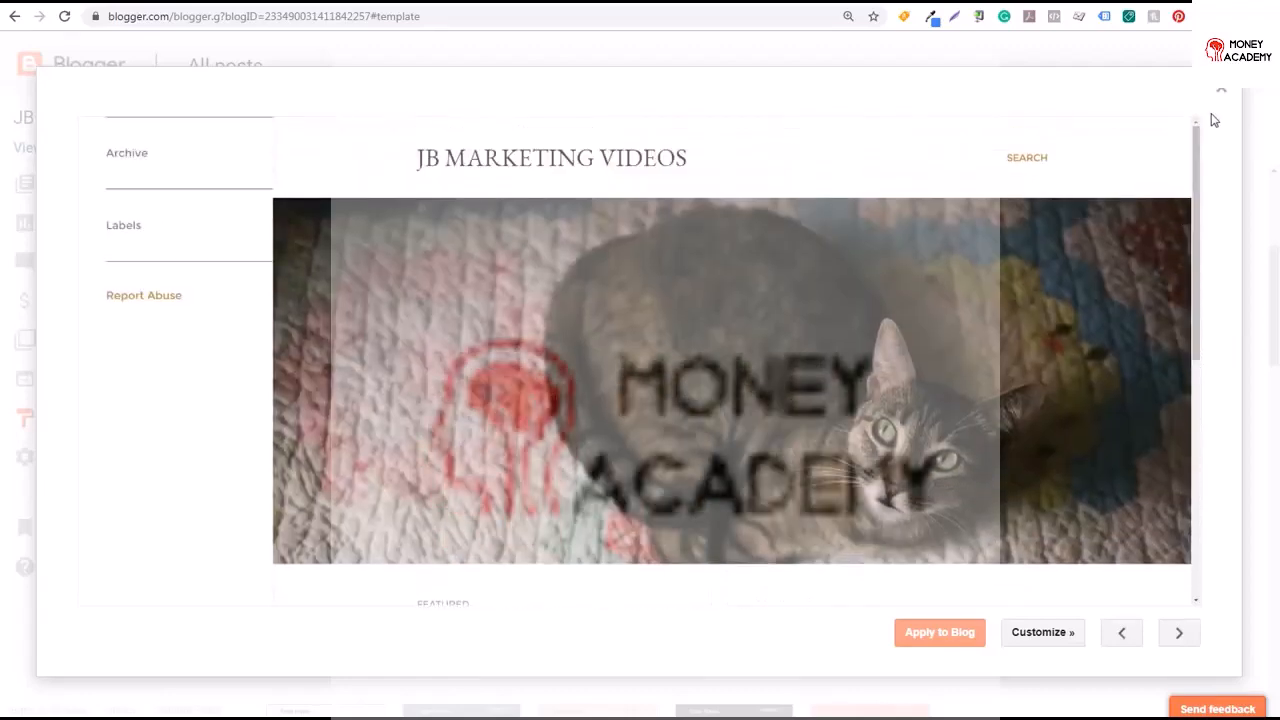
left_click(1221, 91)
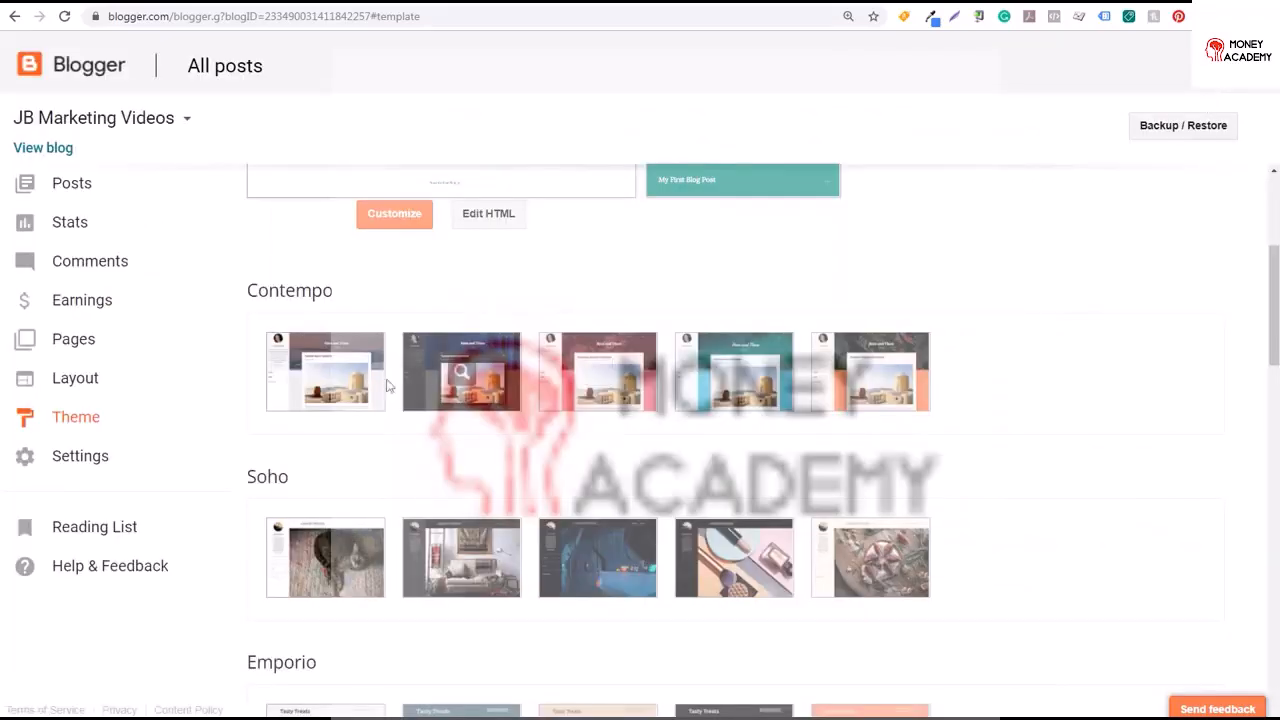
Preview the first Contempo theme, close it, and browse the remaining theme gallery
left_click(322, 381)
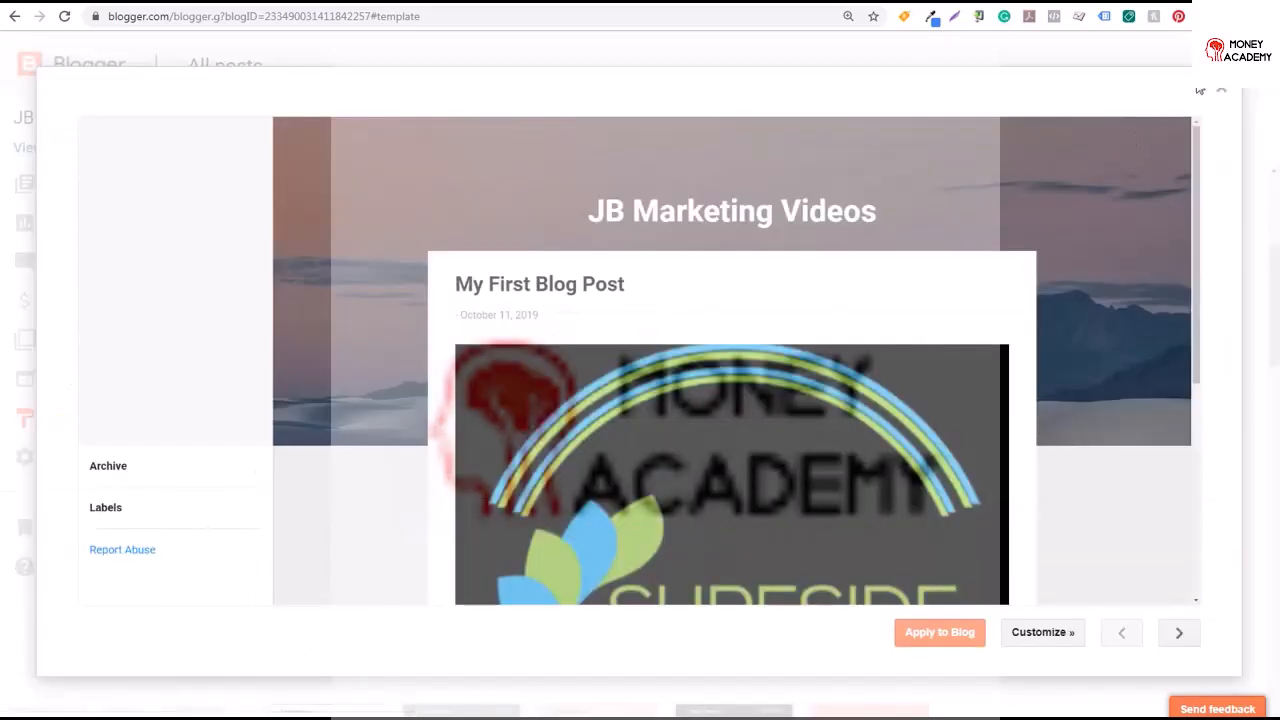
mouse_move(1195, 177)
left_mouse_down()
mouse_move(1186, 346)
mouse_move(1207, 172)
left_mouse_up()
left_click(1221, 92)
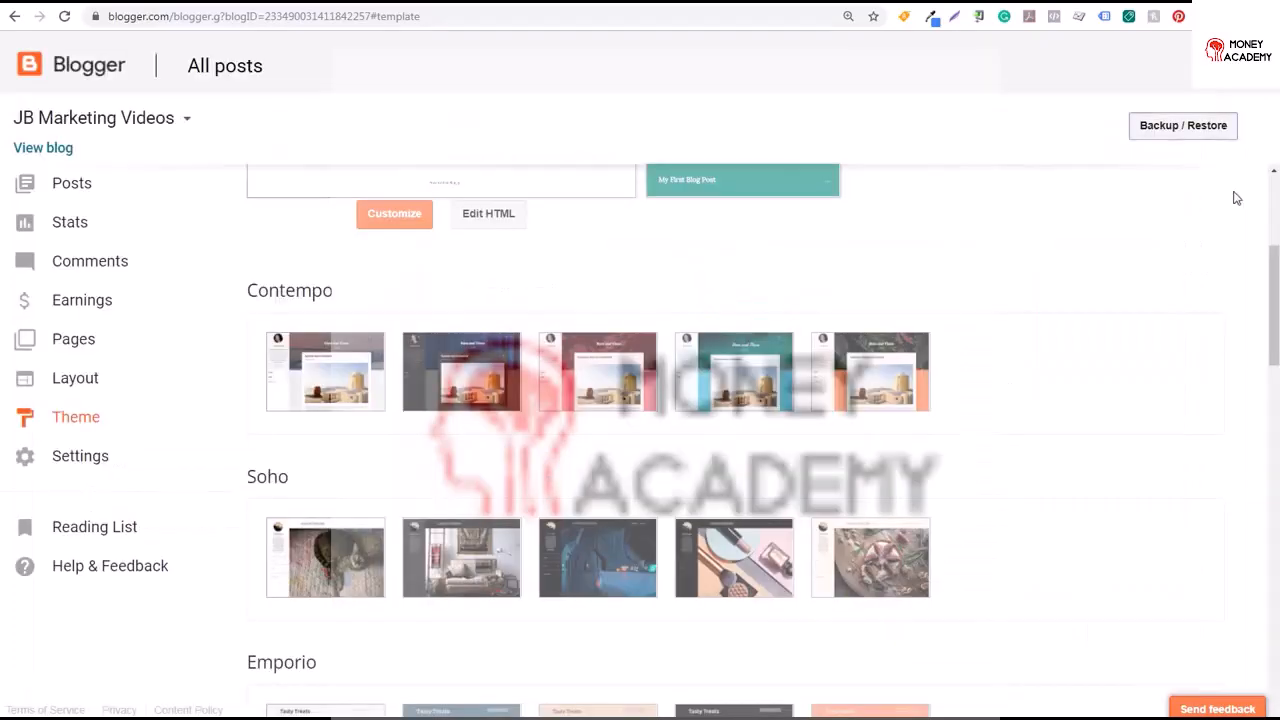
left_click_drag(1272, 262, 1237, 480)
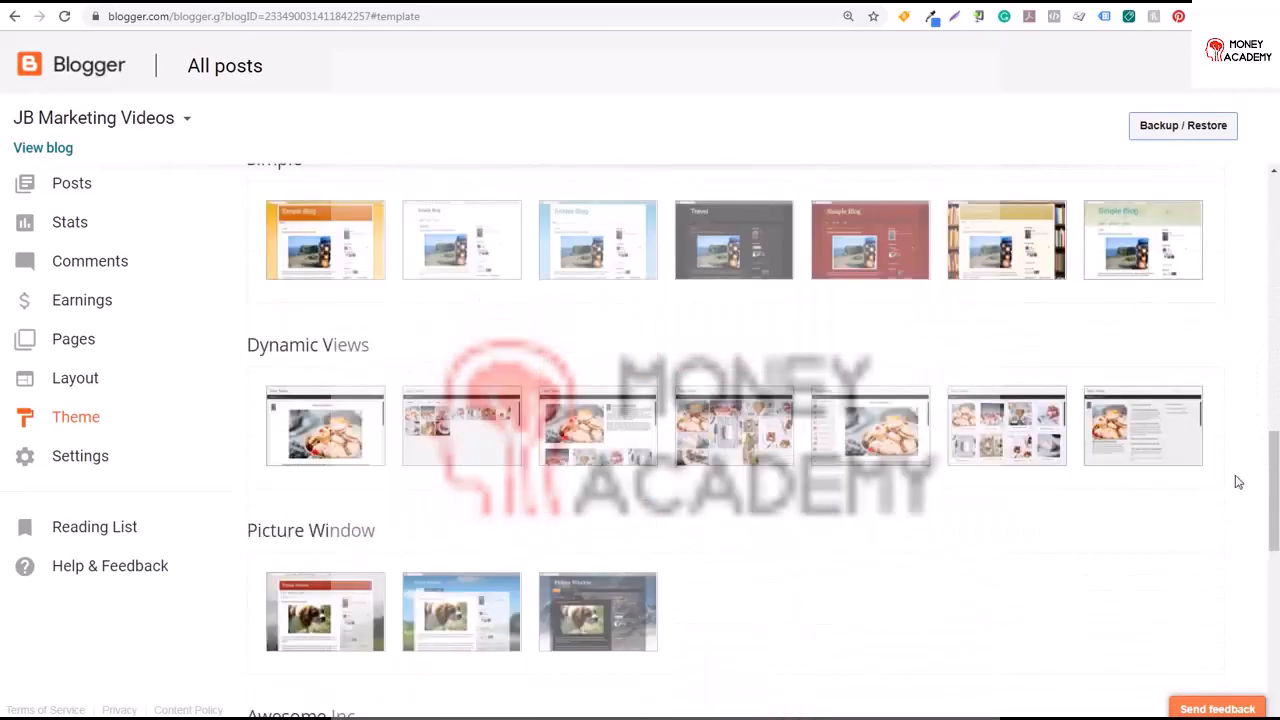
Preview the first Simple theme, scroll through the preview, and close it
left_click(325, 245)
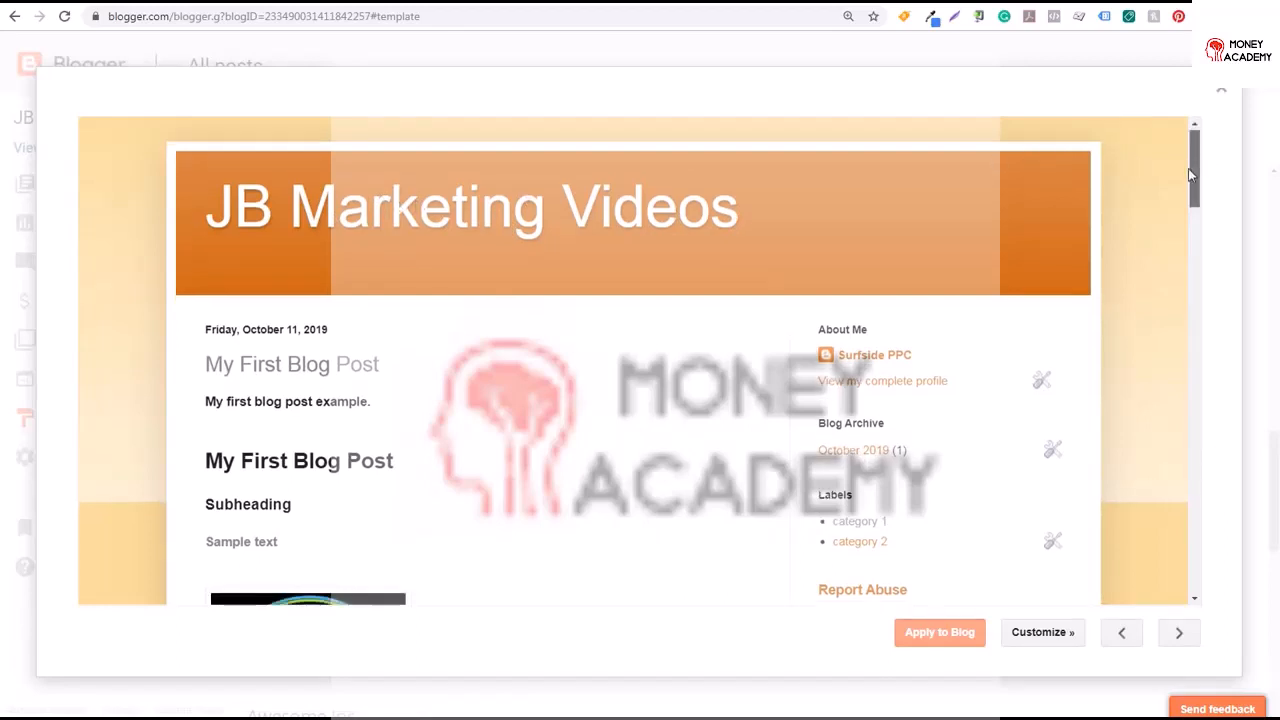
scroll(1188, 168, "down", 4)
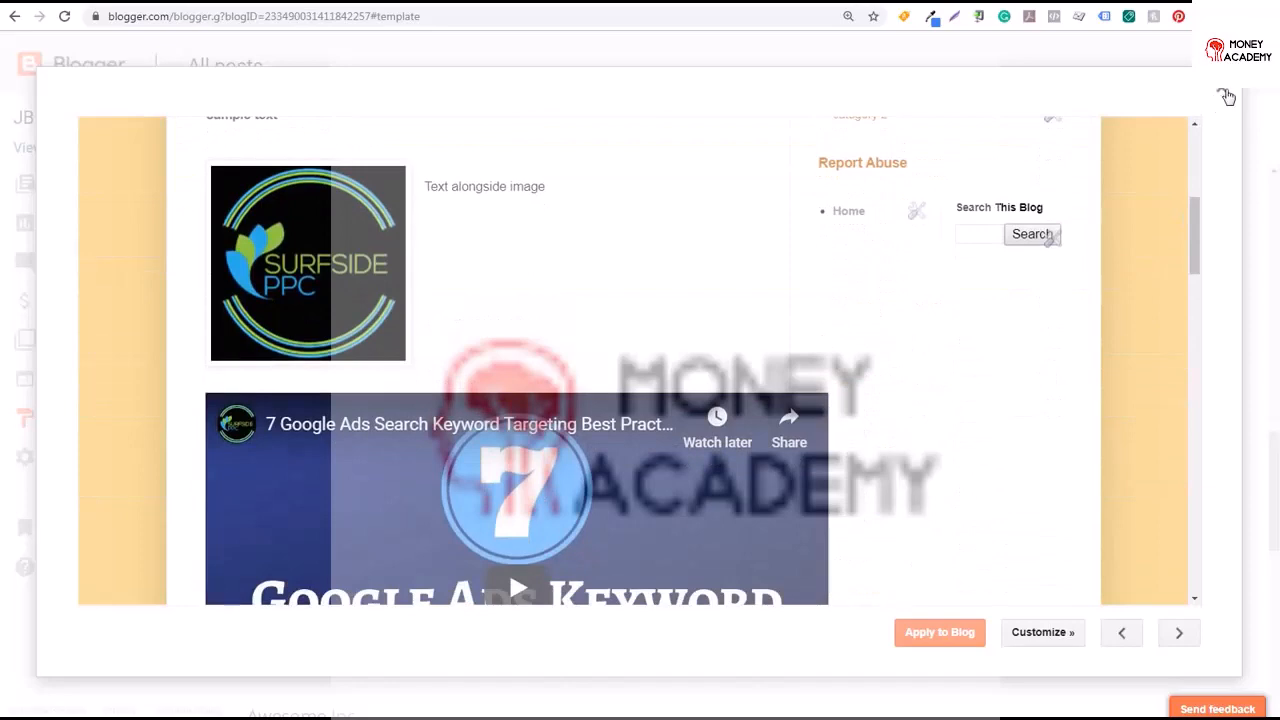
left_click(1224, 95)
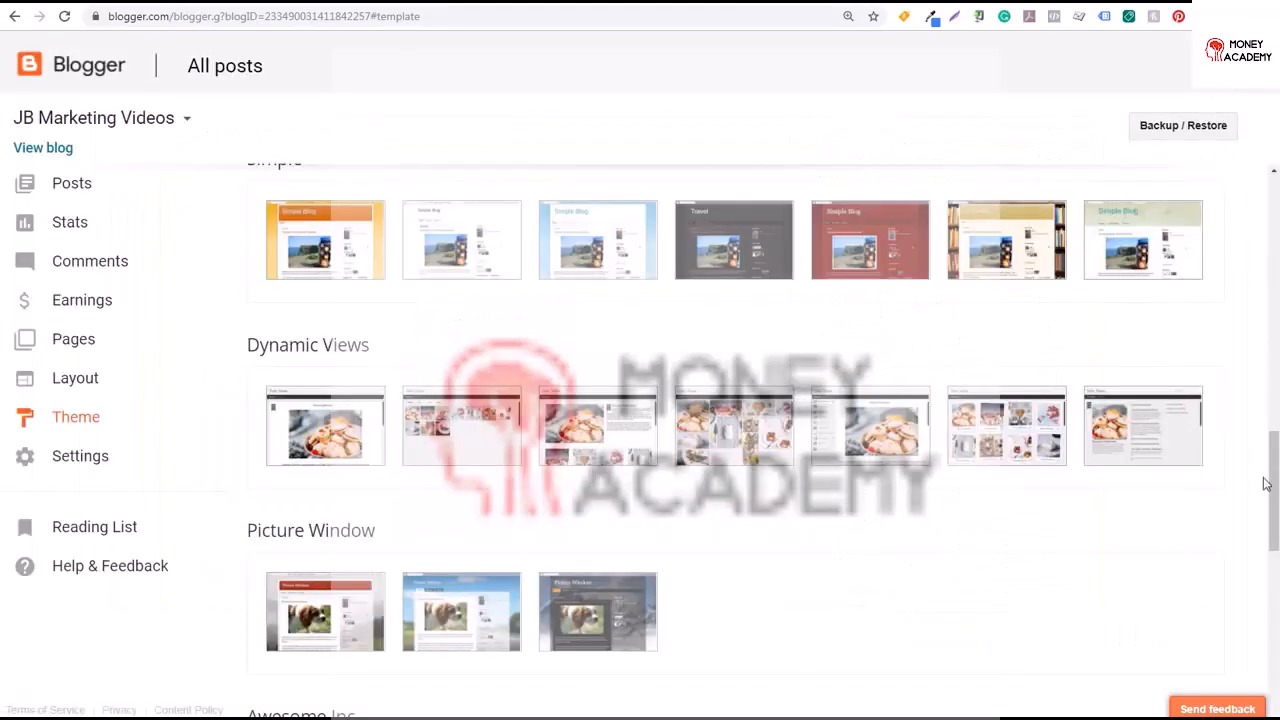
Open the theme Backup / Restore dialog, read its download and upload options, and close it
left_click_drag(1263, 484, 1265, 652)
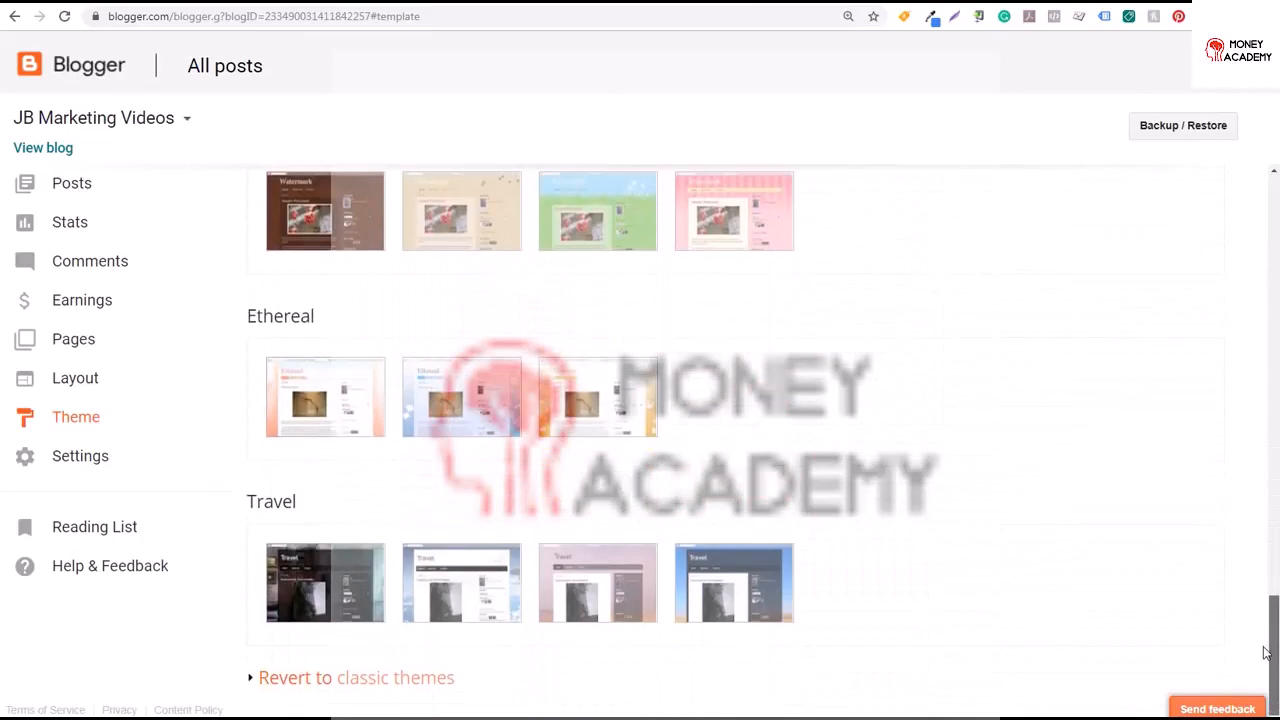
left_click_drag(1263, 628, 1264, 236)
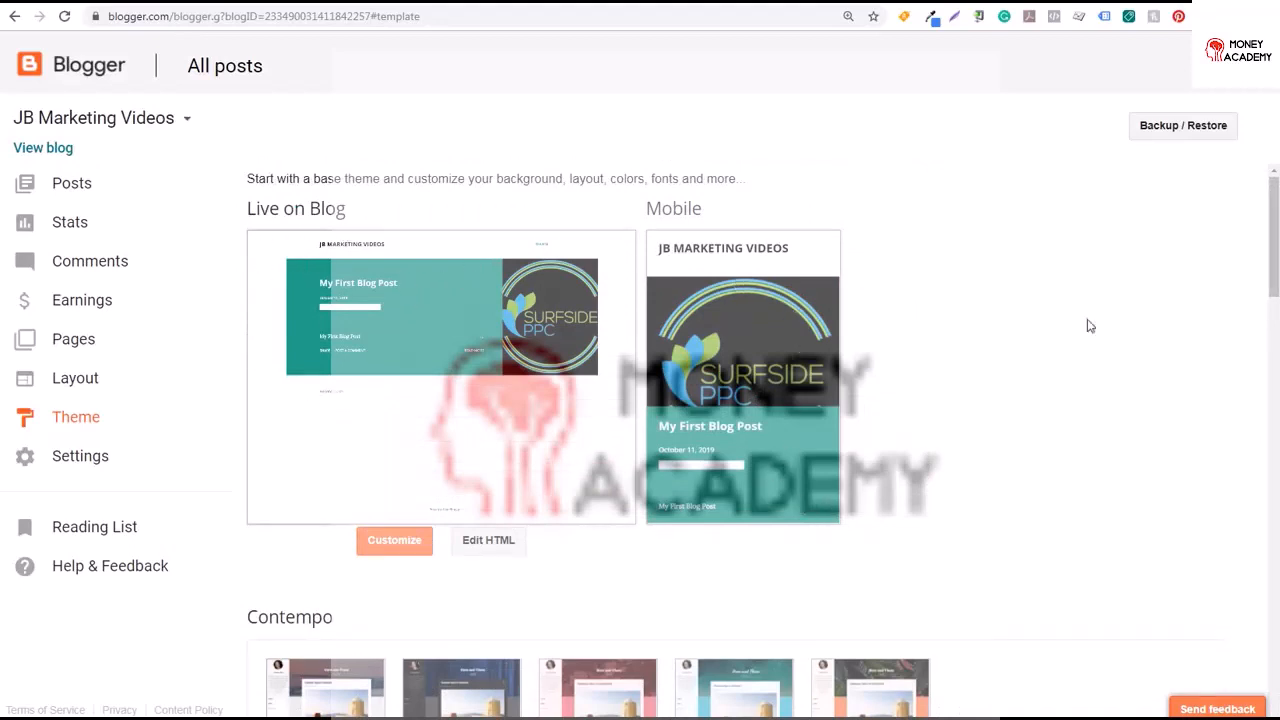
left_click(1174, 133)
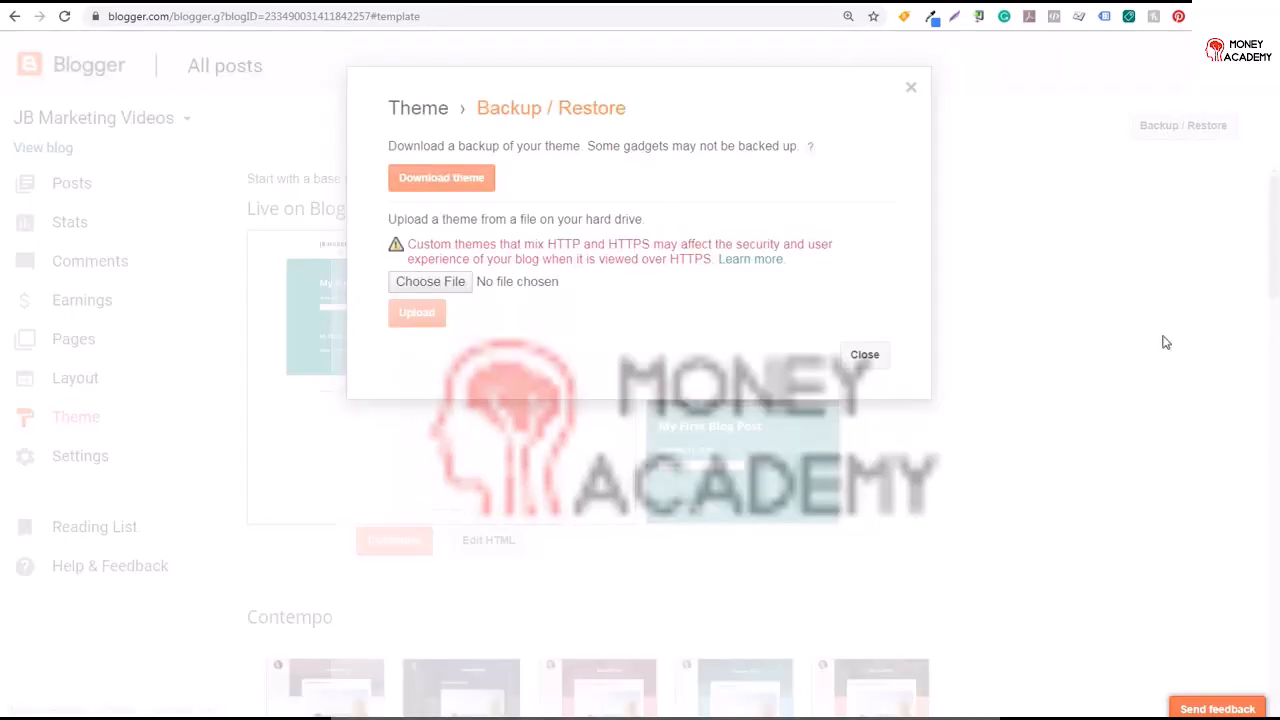
left_click_drag(466, 146, 730, 146)
left_click(592, 199)
left_click_drag(440, 218, 576, 218)
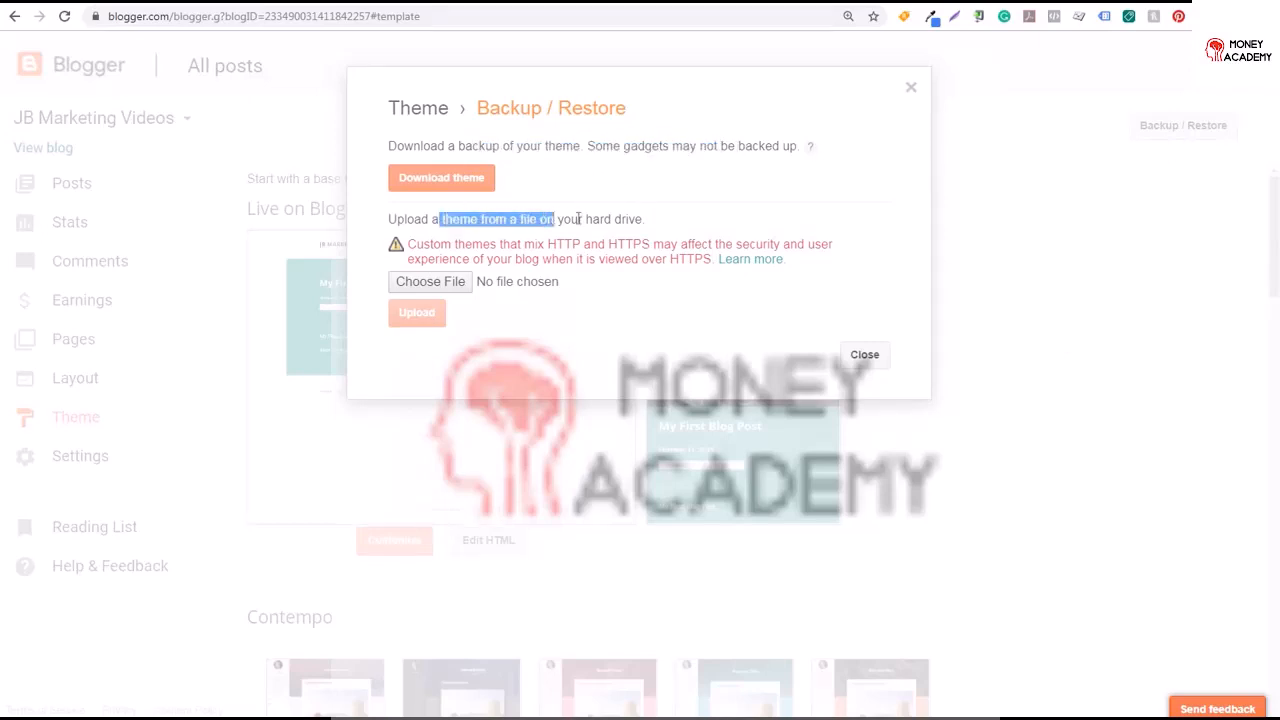
left_click(578, 218)
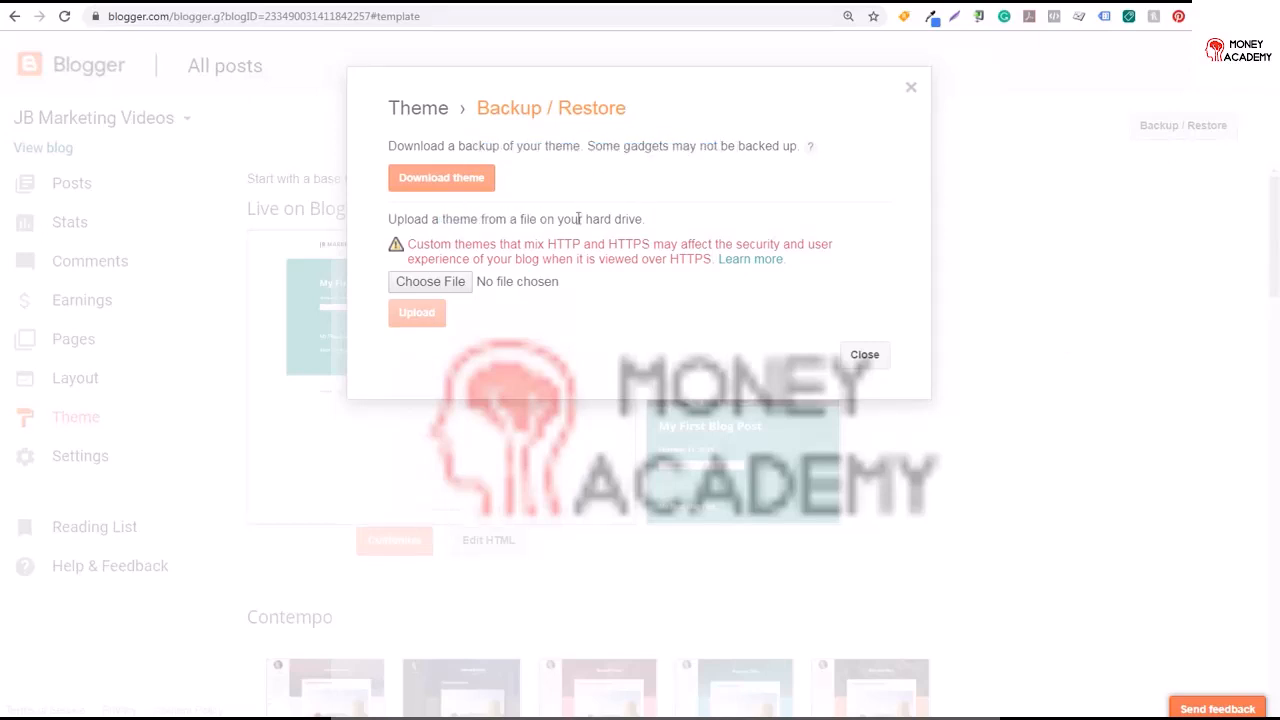
left_click(866, 356)
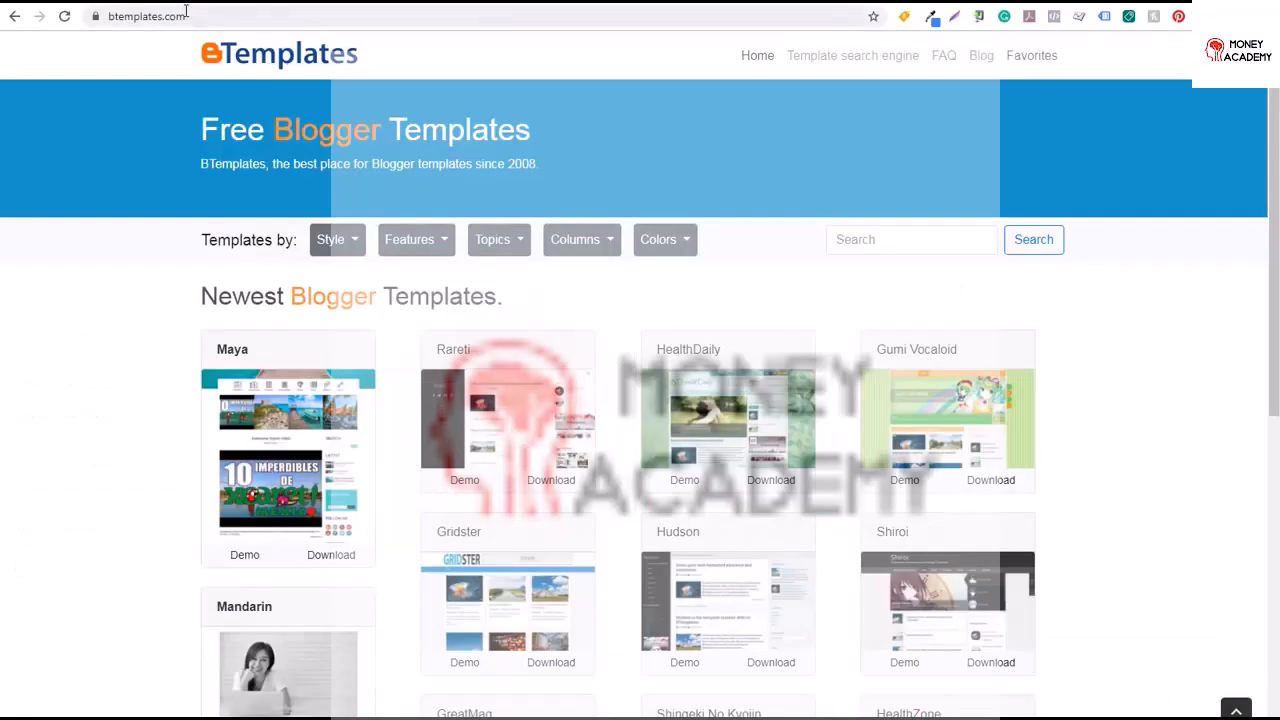
On the BTemplates site, open the Gridster template demo and scroll through it before returning to the list
left_click(192, 13)
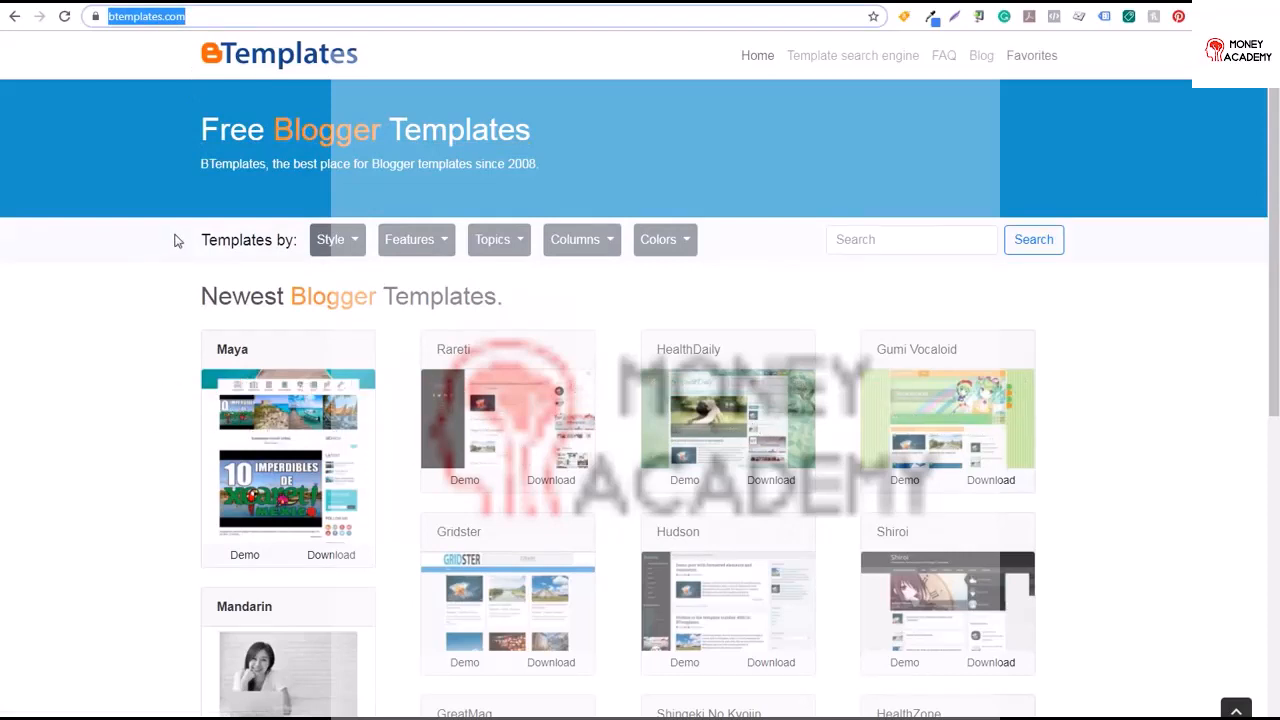
left_click_drag(1274, 173, 1275, 293)
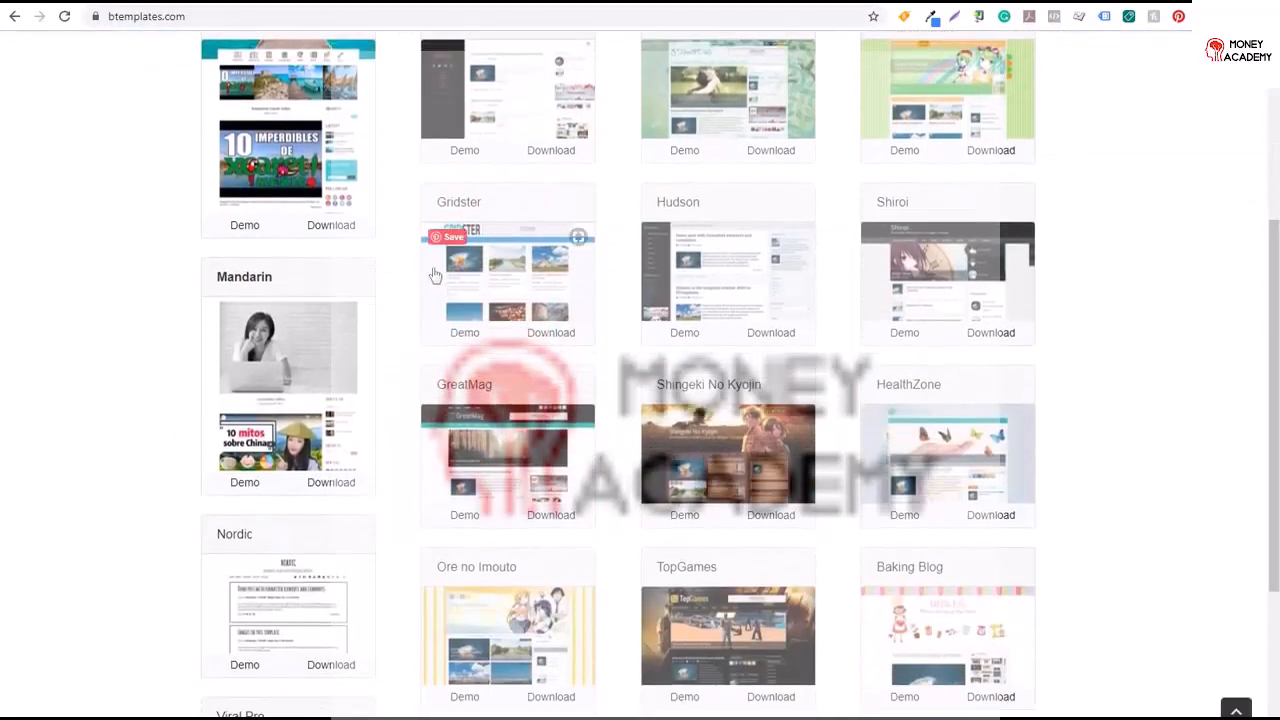
left_click(468, 336)
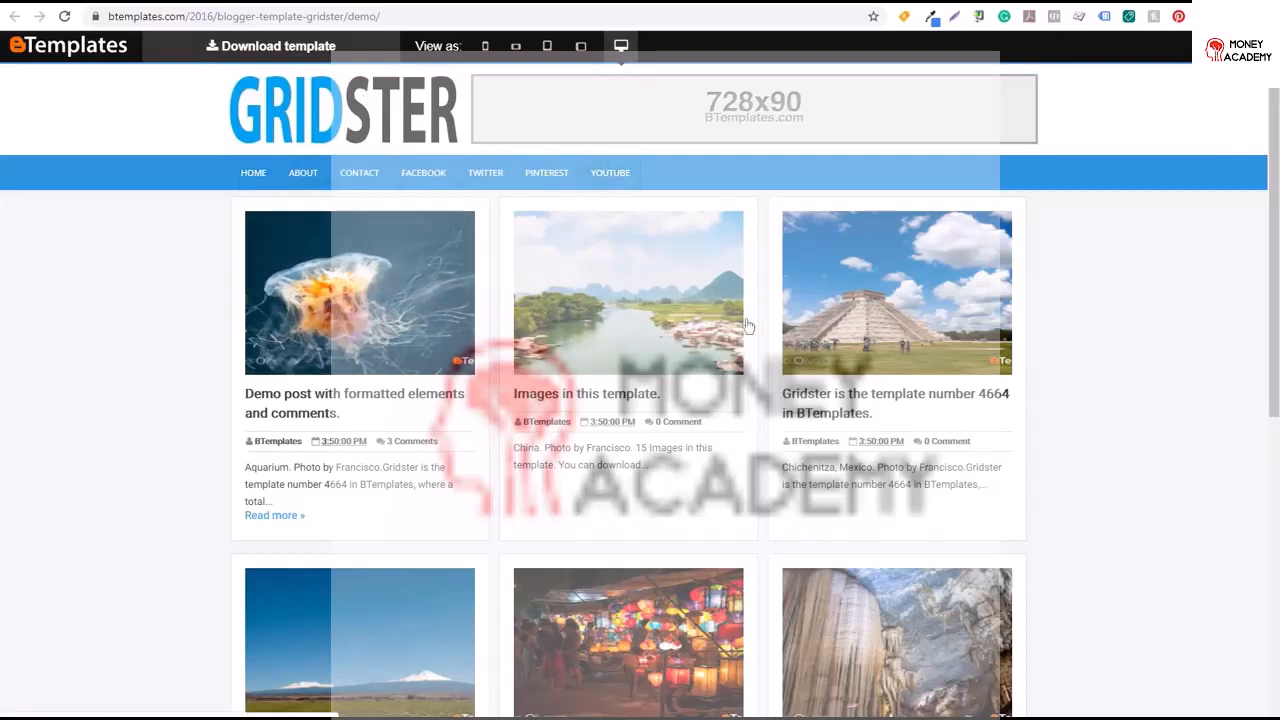
scroll(1243, 414, "down", 5)
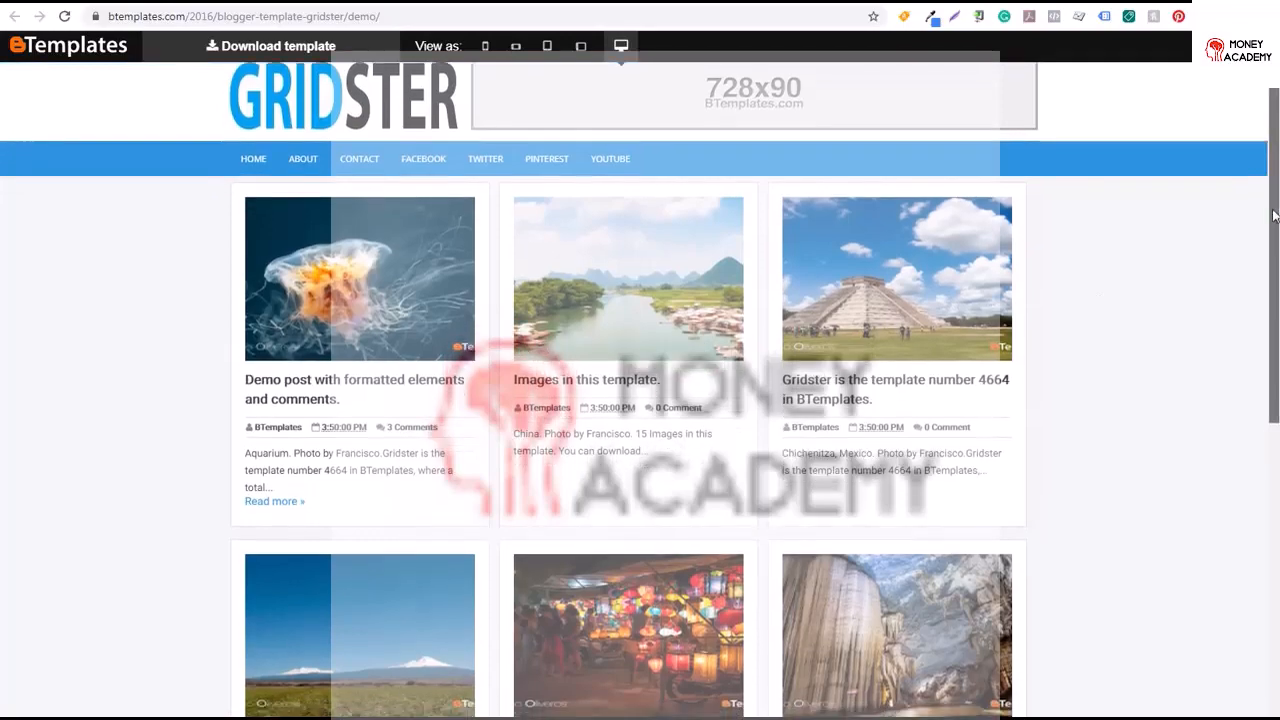
scroll(1250, 480, "down", 3)
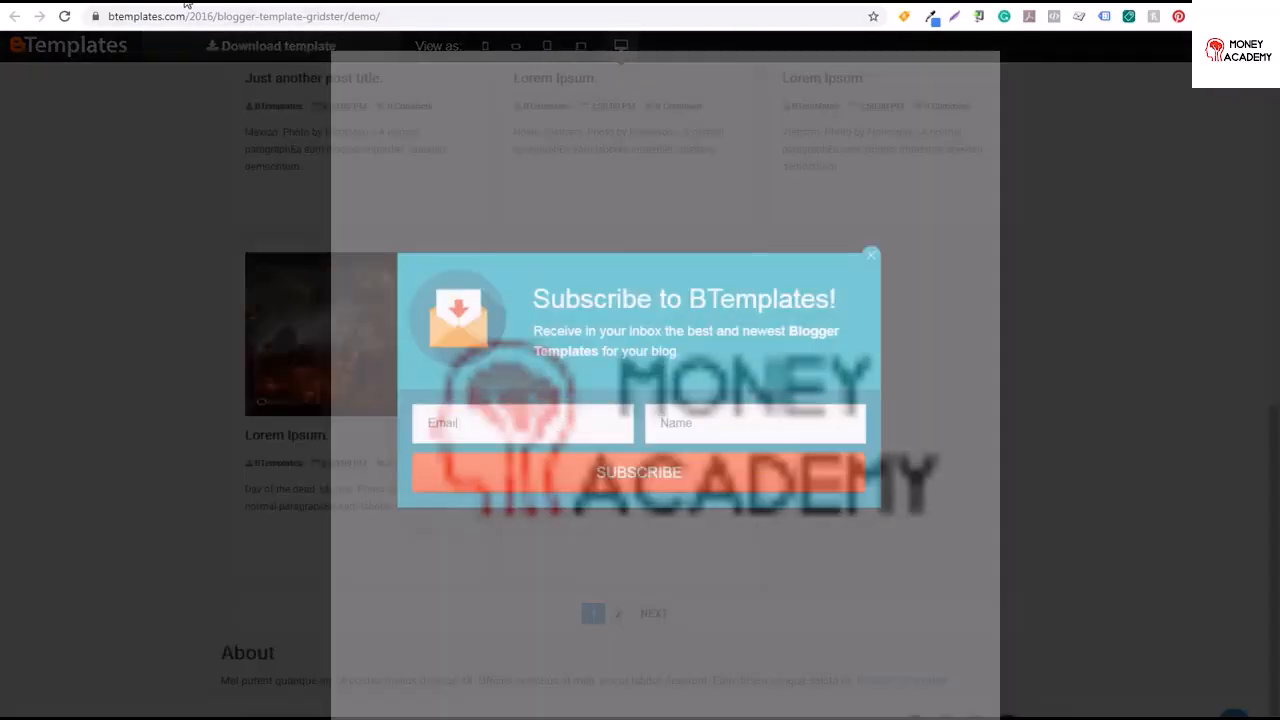
left_click(187, 2)
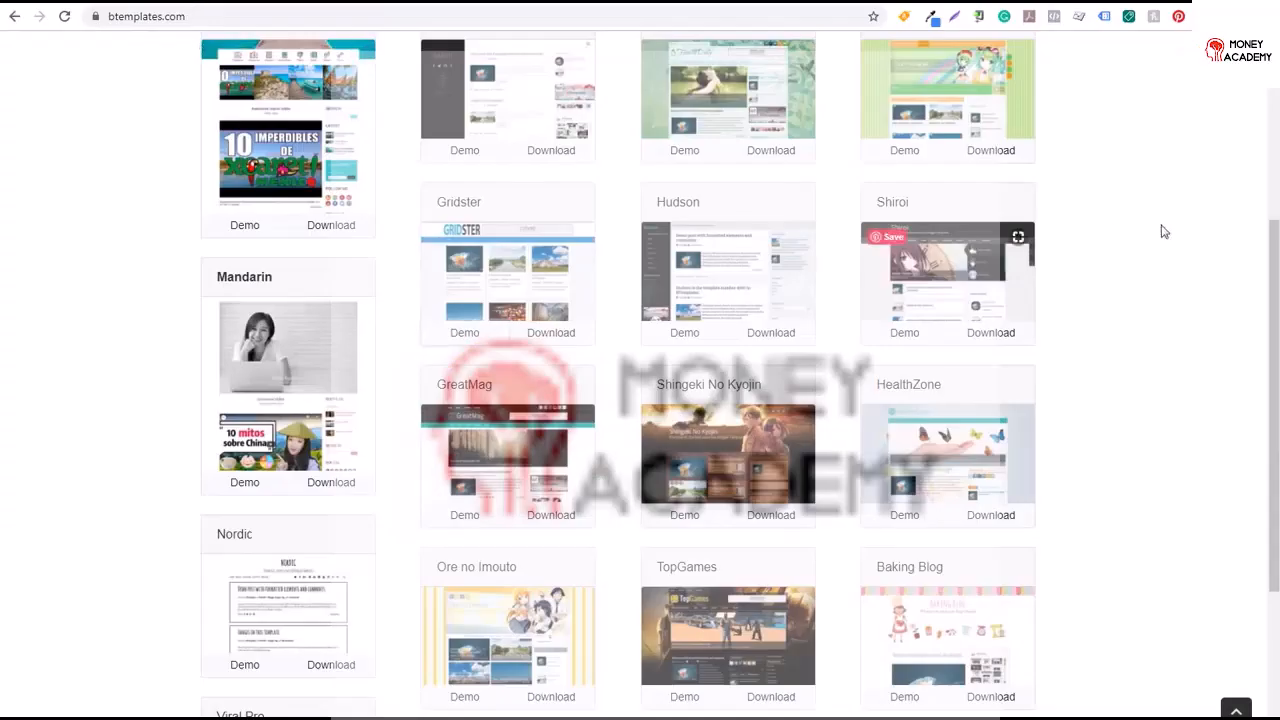
Open the Baking Blog template demo, scroll through it, and return to the template list
left_click_drag(1277, 275, 1236, 393)
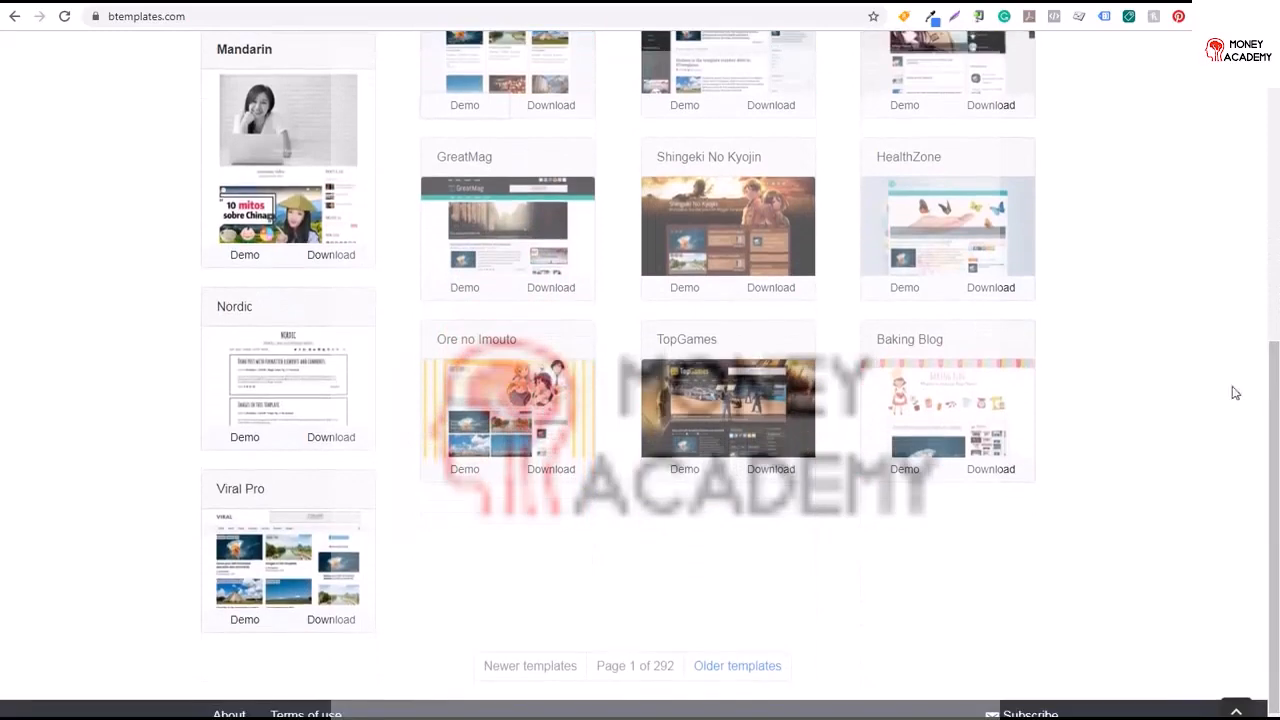
left_click(905, 470)
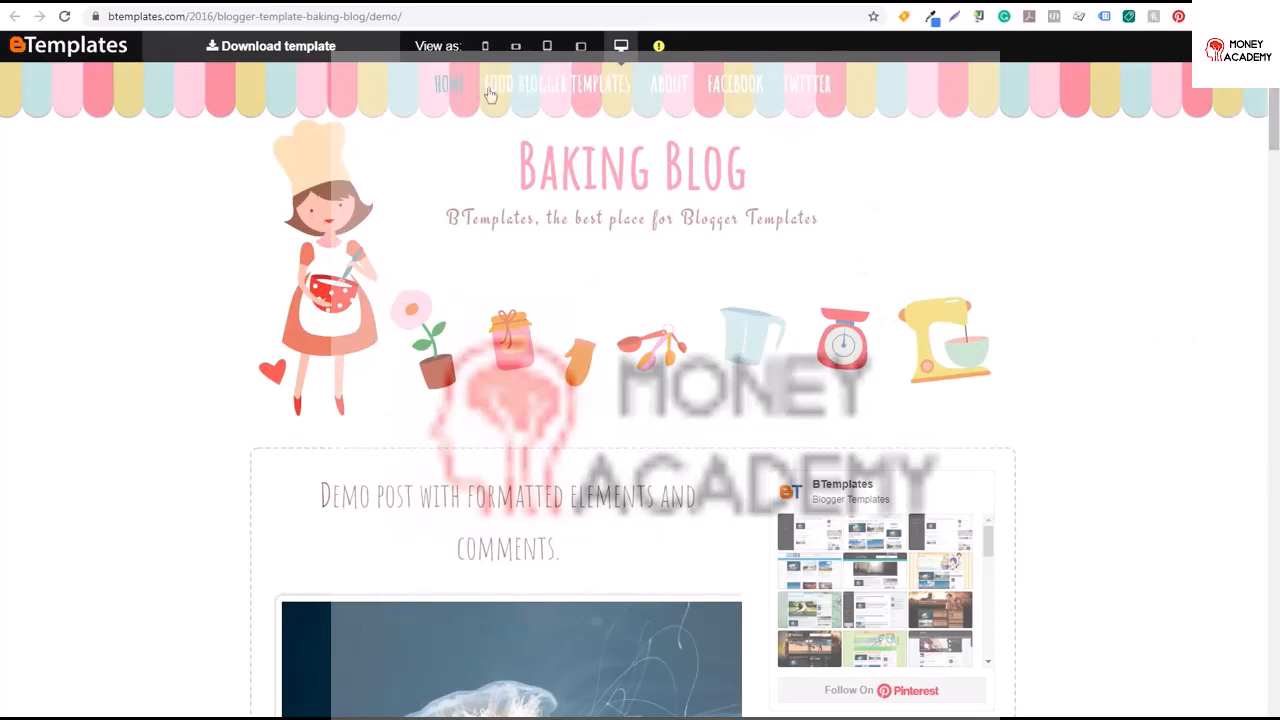
left_click_drag(1264, 118, 1240, 309)
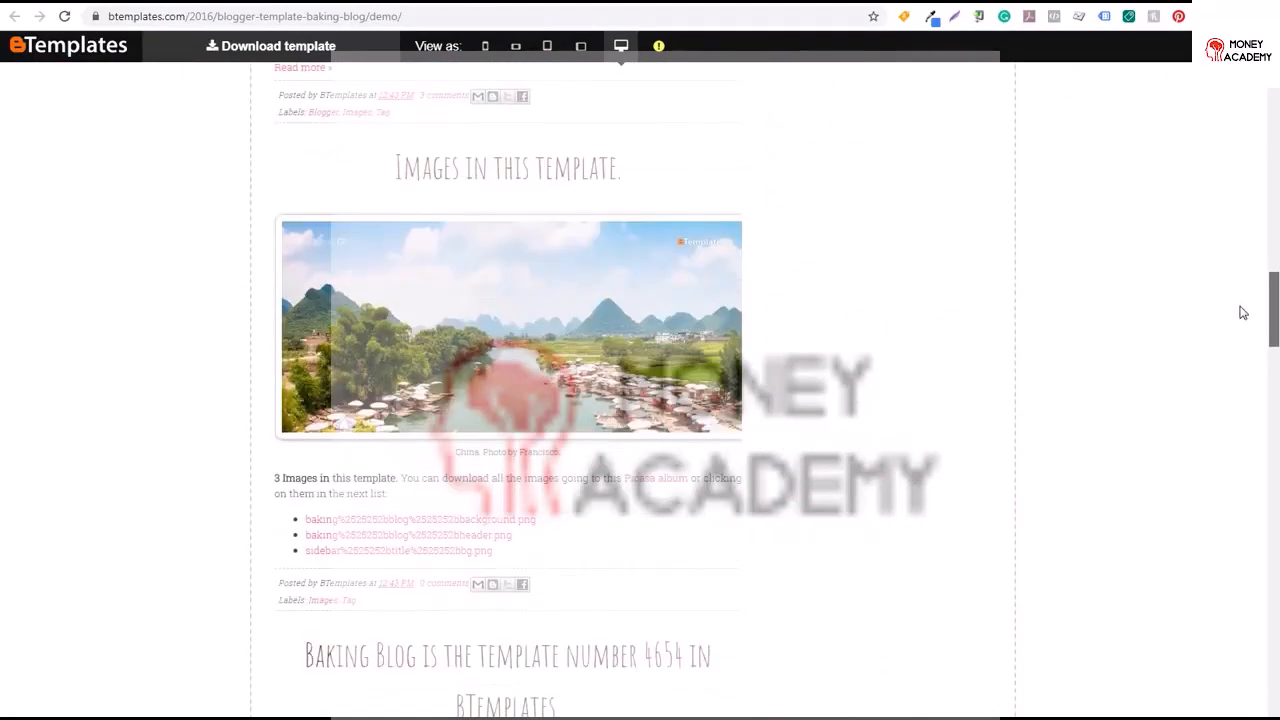
left_click(161, 2)
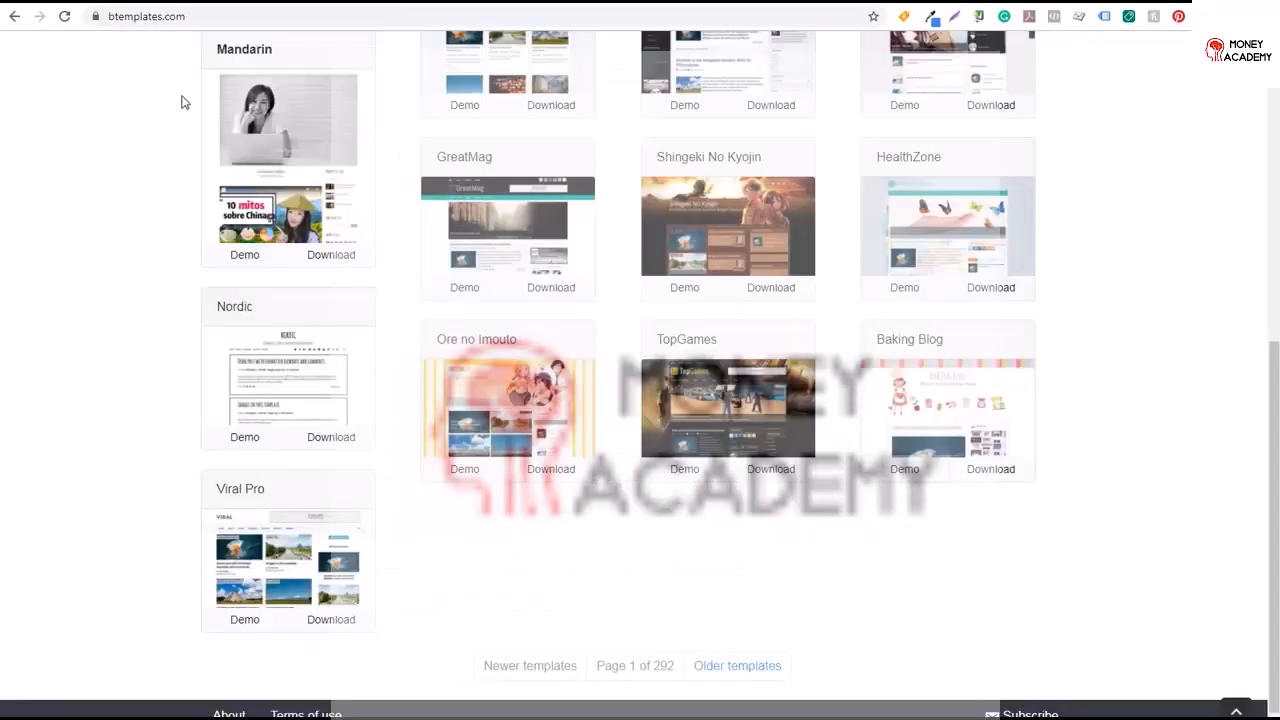
Open the Nordic template demo, view it in mobile and desktop modes, and return to the template list
left_click(250, 449)
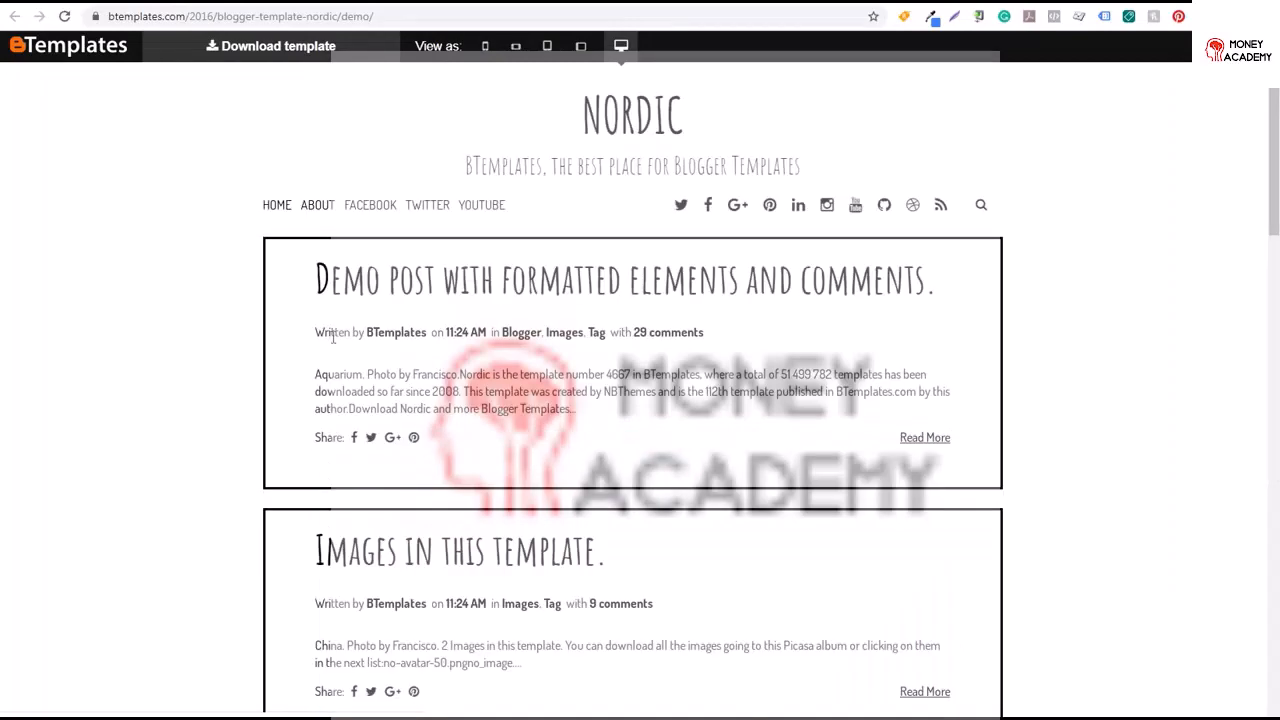
left_click(487, 50)
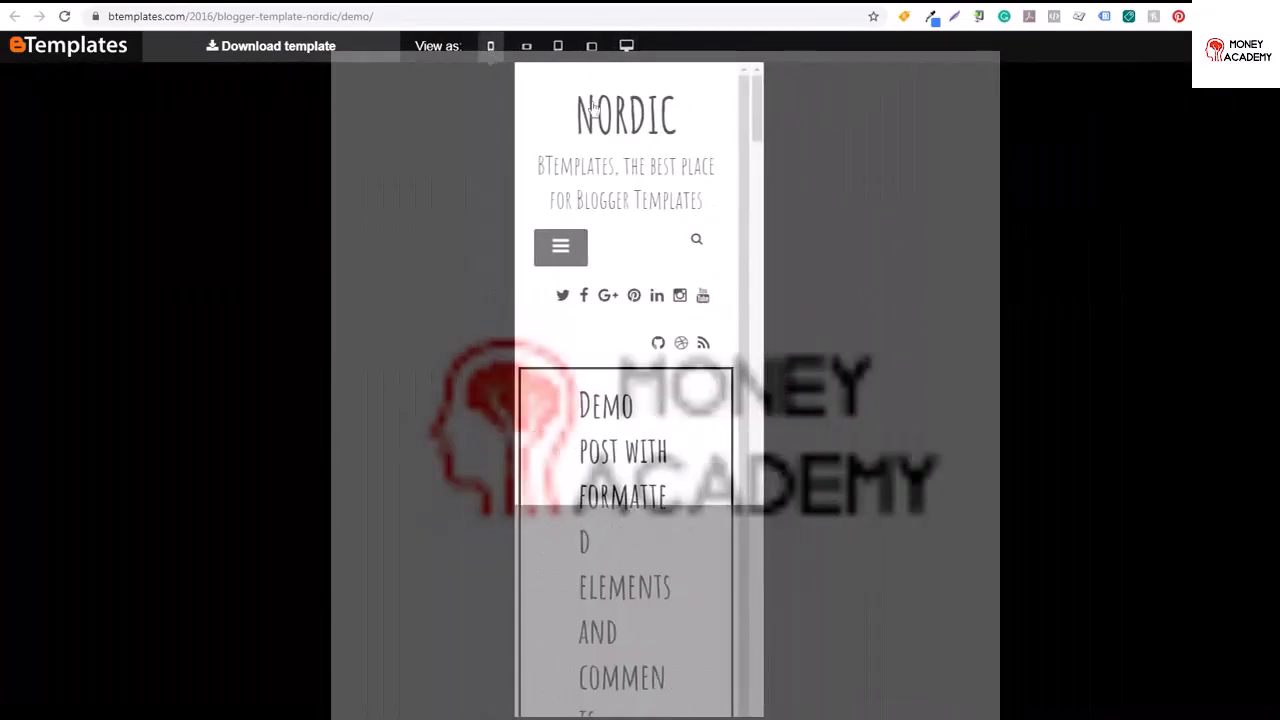
left_click(626, 46)
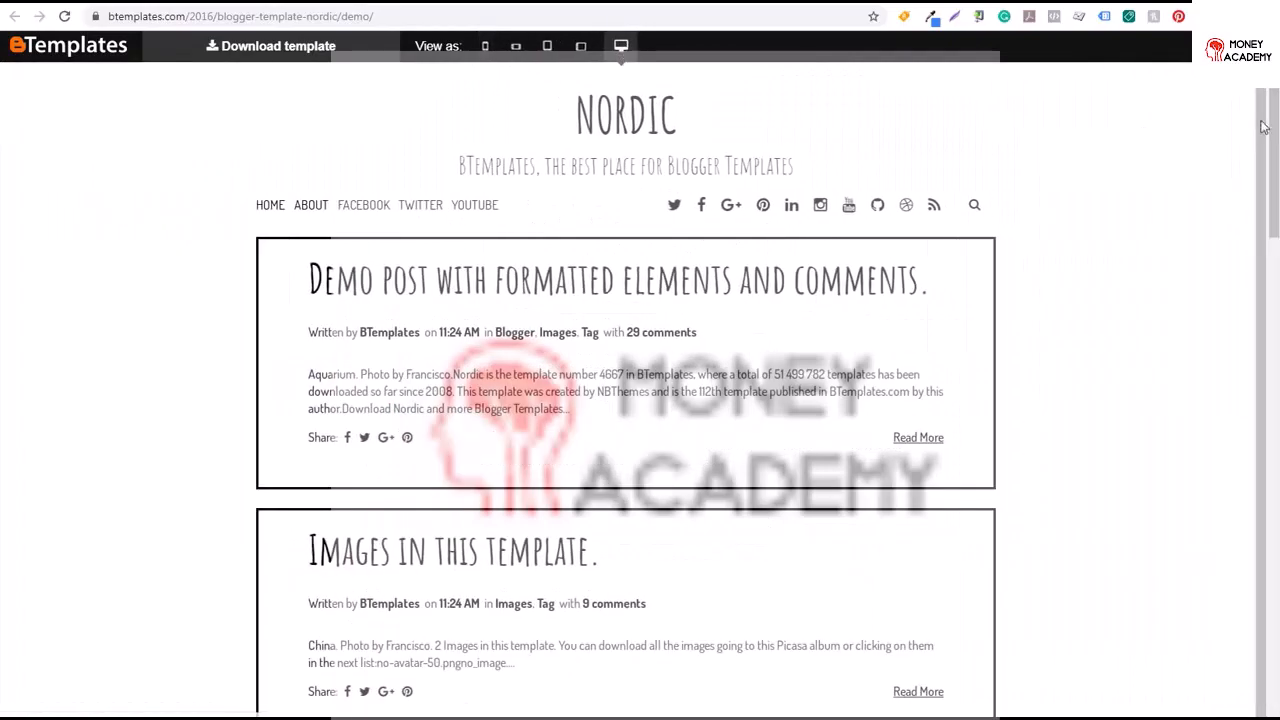
mouse_move(1263, 127)
left_mouse_down()
mouse_move(1267, 389)
mouse_move(1271, 114)
left_mouse_up()
left_click(309, 2)
scroll(1271, 380, "up", 2)
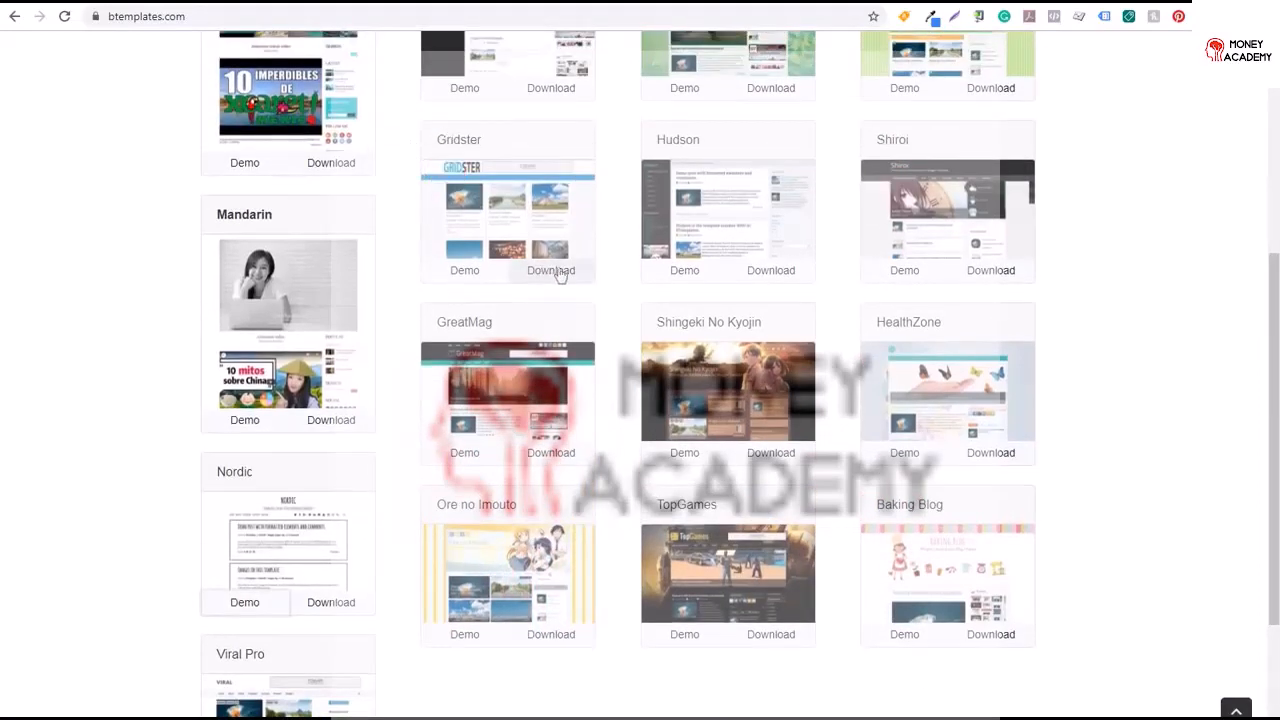
Download the Gridster template and open its extracted Gridster folder
left_click(560, 272)
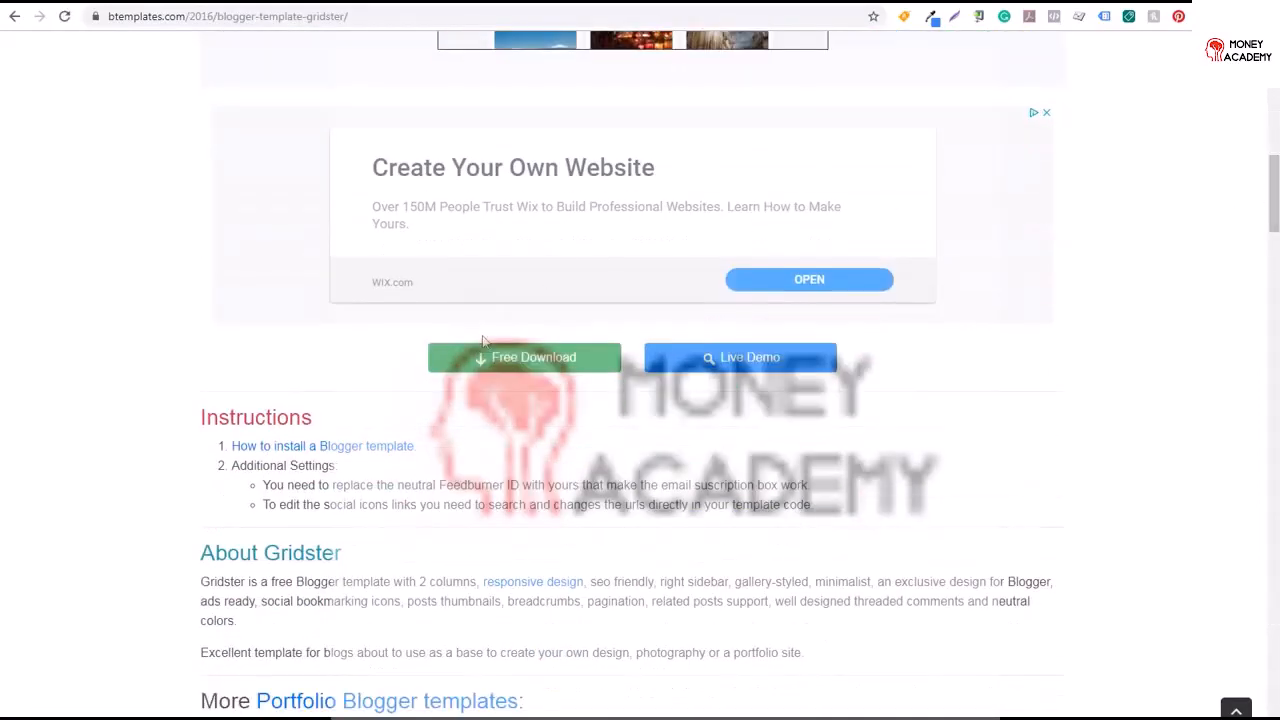
left_click(533, 383)
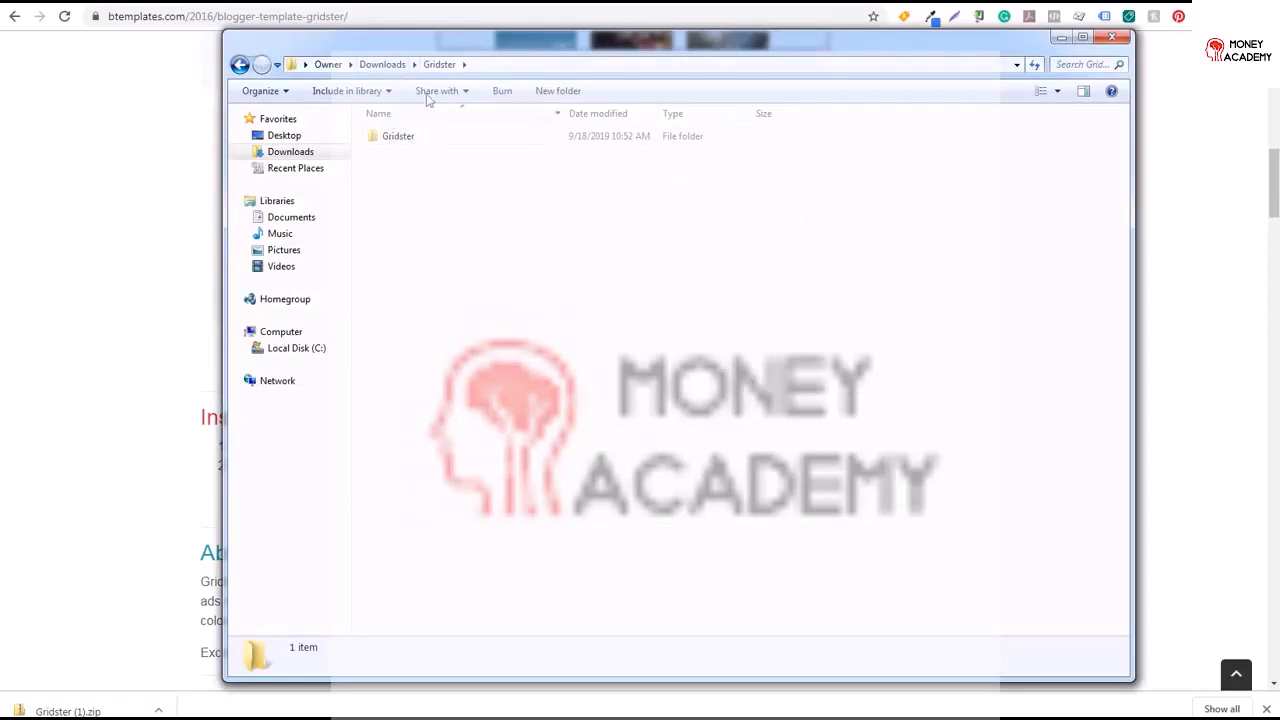
double_click(400, 137)
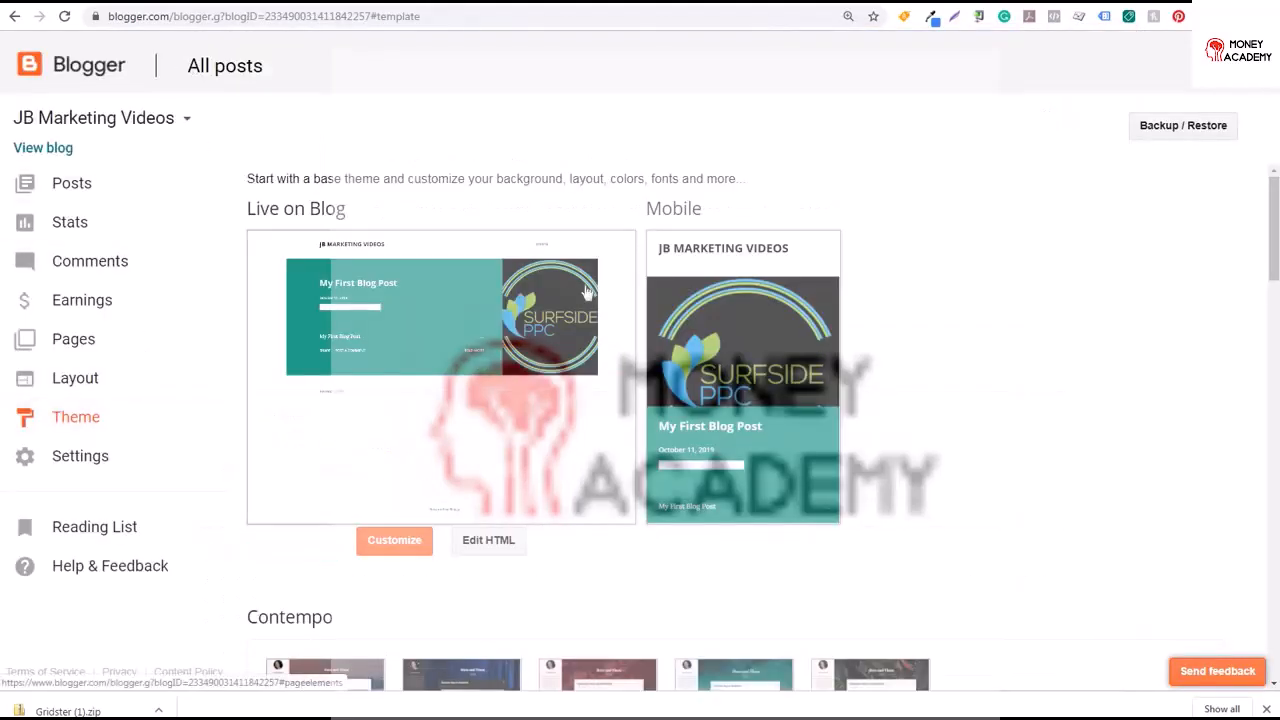
Upload Gridster.xml from the Gridster folder as the blog's theme through Backup / Restore
left_click(1174, 131)
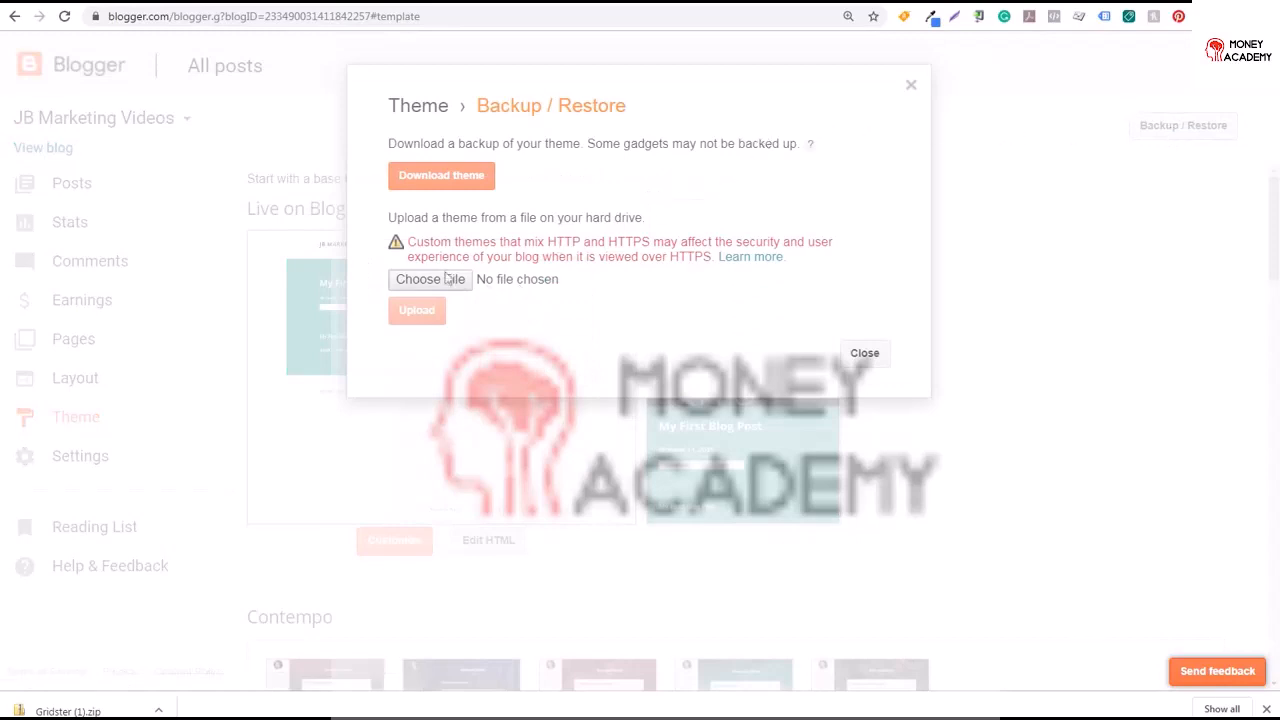
left_click(430, 280)
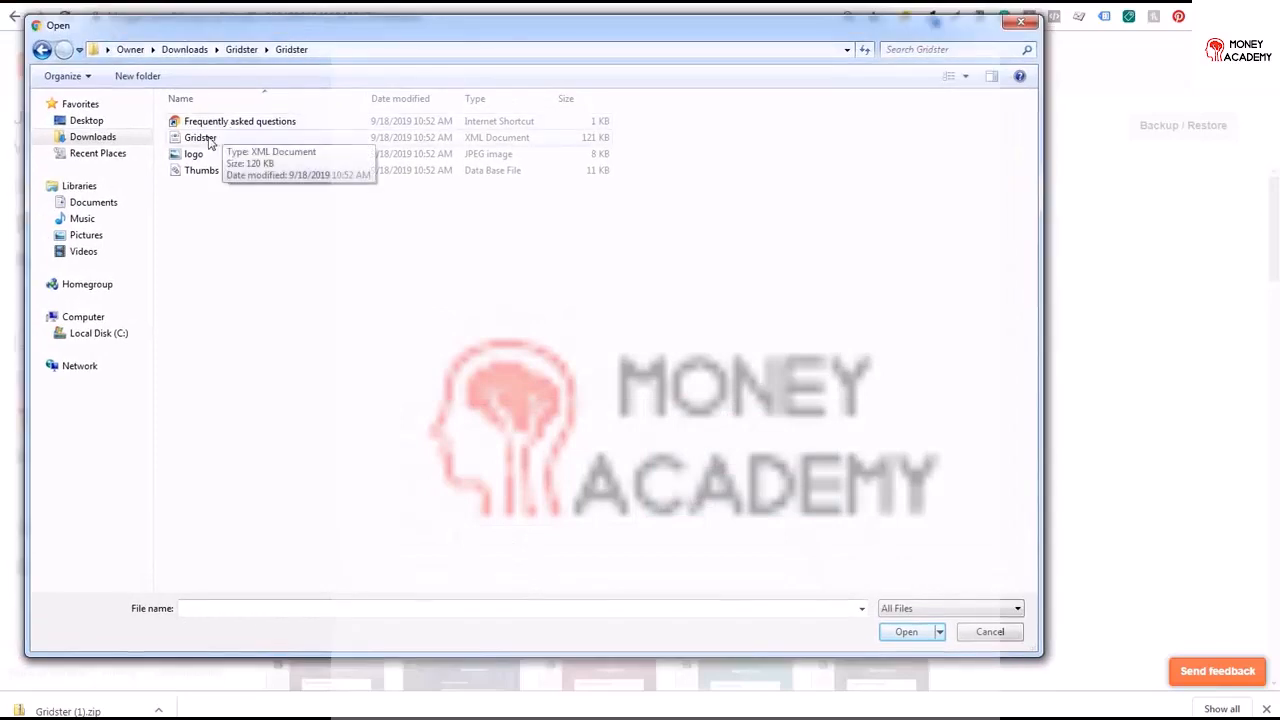
double_click(330, 140)
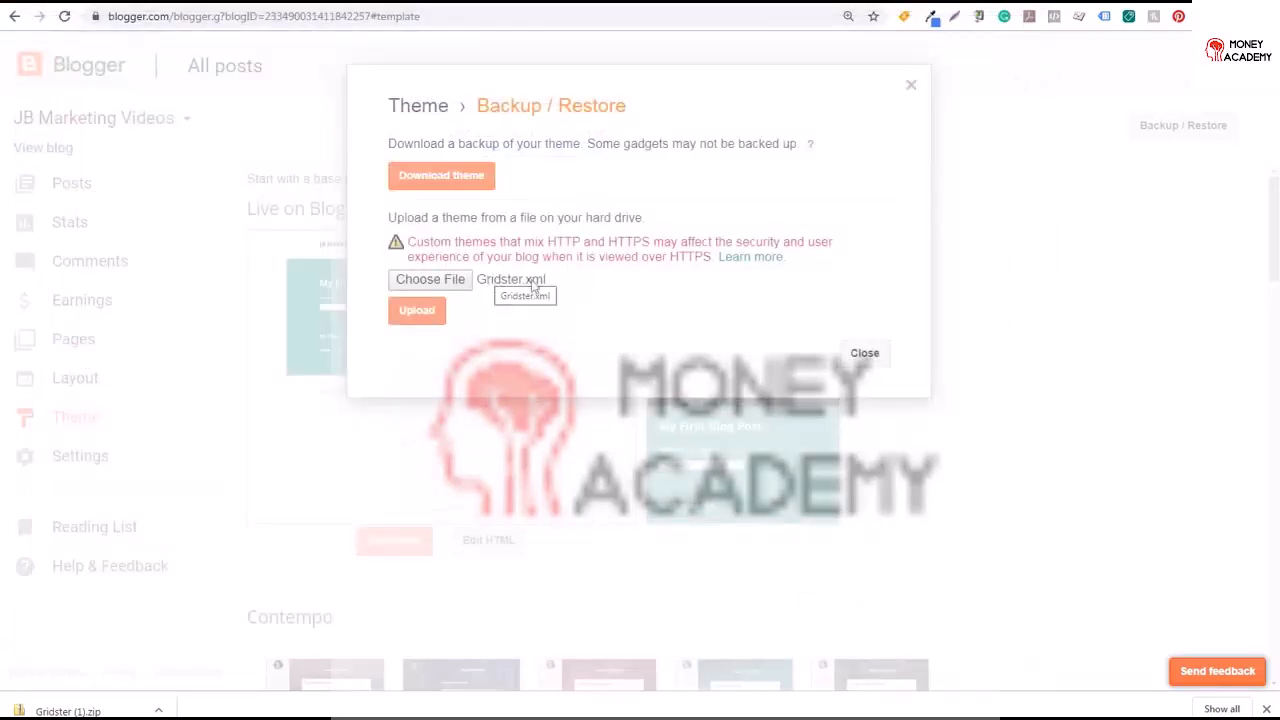
left_click(428, 315)
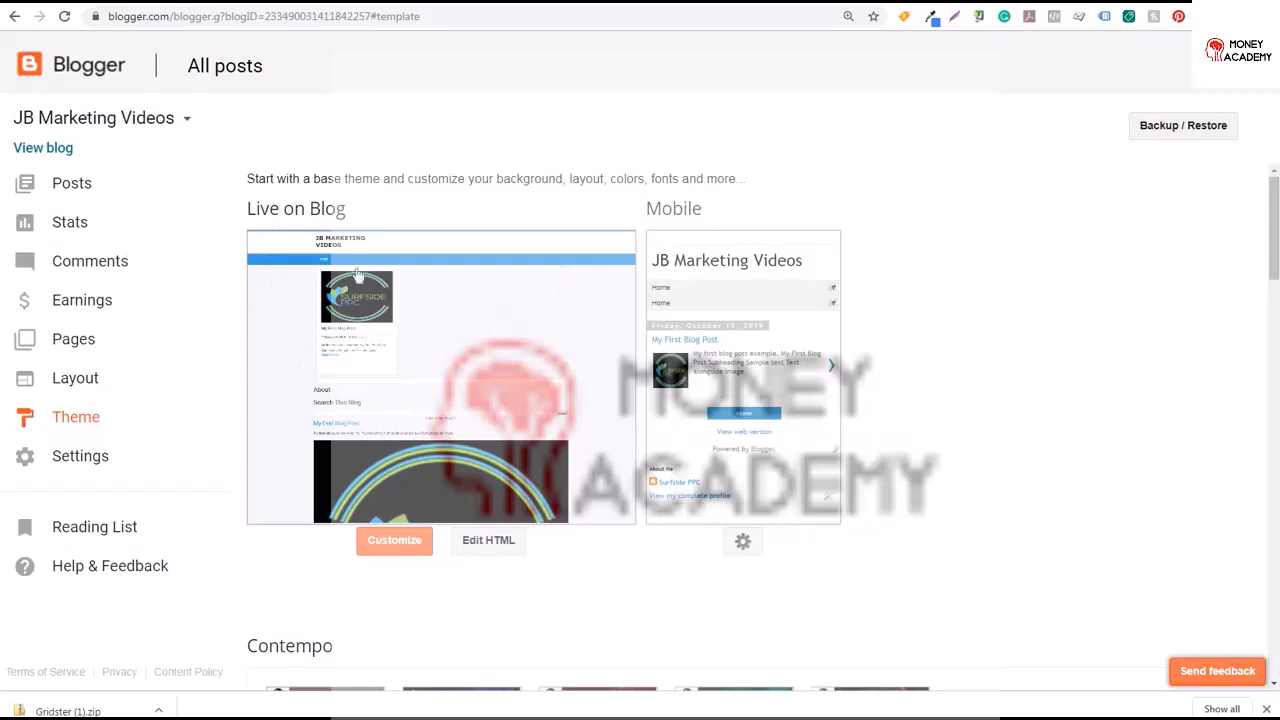
View the live blog in a new tab with the Gridster theme, then return and open the Layout page
right_click(62, 156)
left_click(94, 160)
left_click(165, 3)
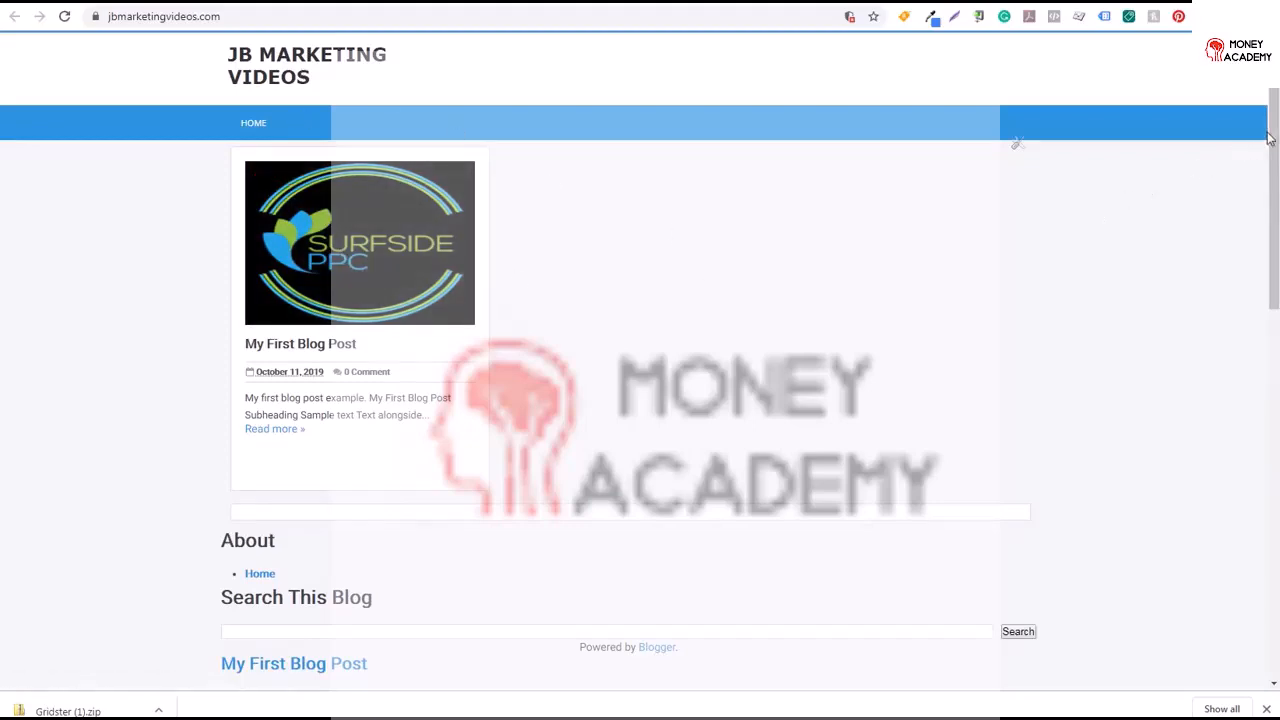
left_click_drag(1268, 137, 1268, 457)
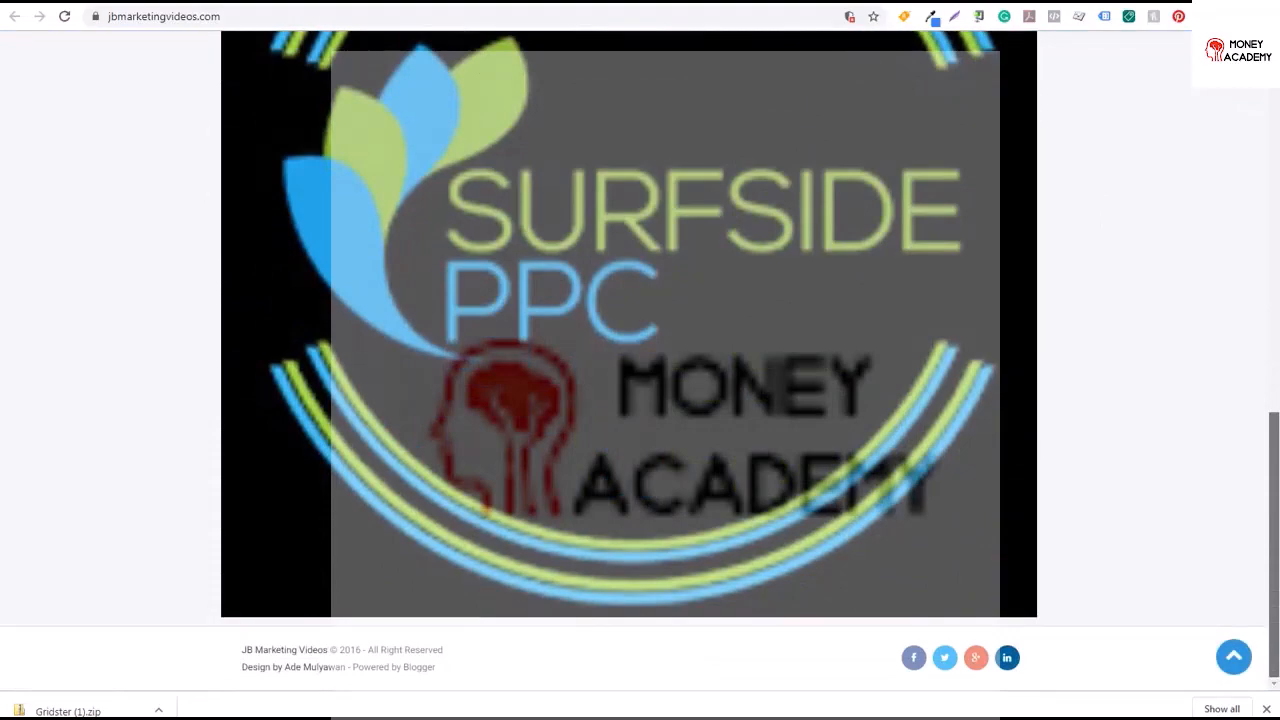
mouse_move(1268, 457)
left_mouse_down()
mouse_move(1268, 174)
mouse_move(1268, 460)
left_mouse_up()
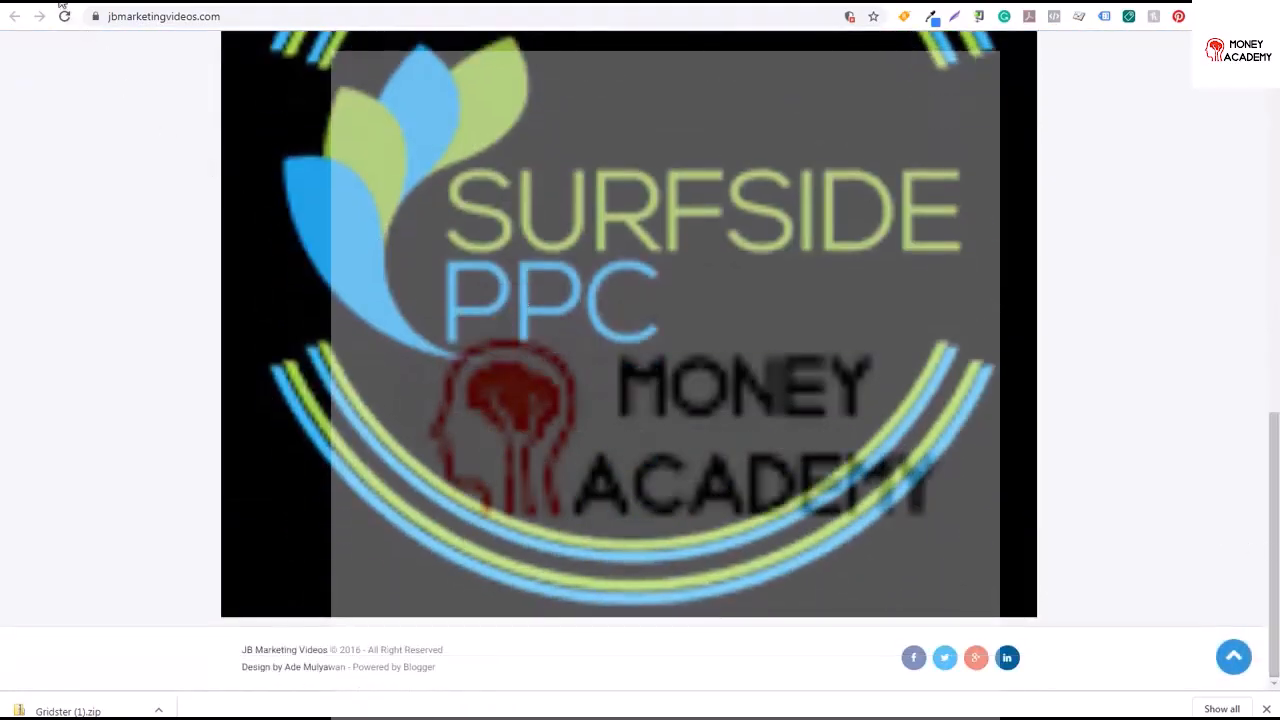
left_click(62, 6)
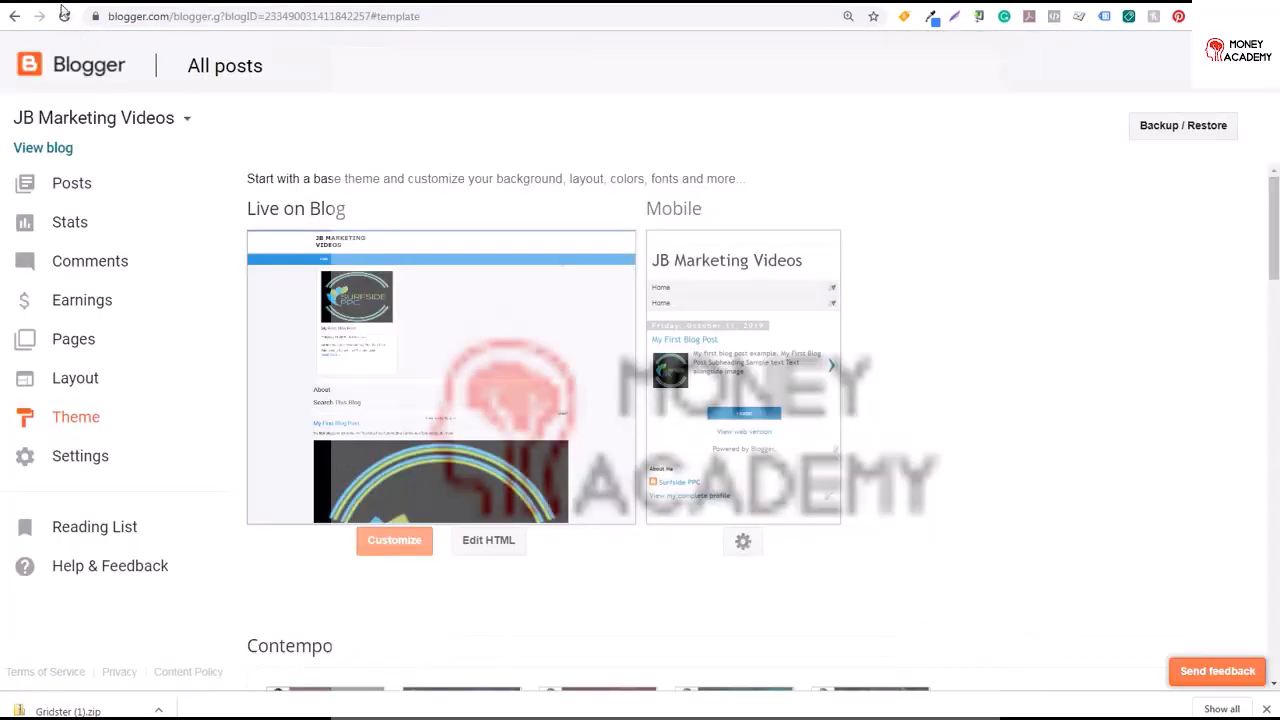
left_click(88, 384)
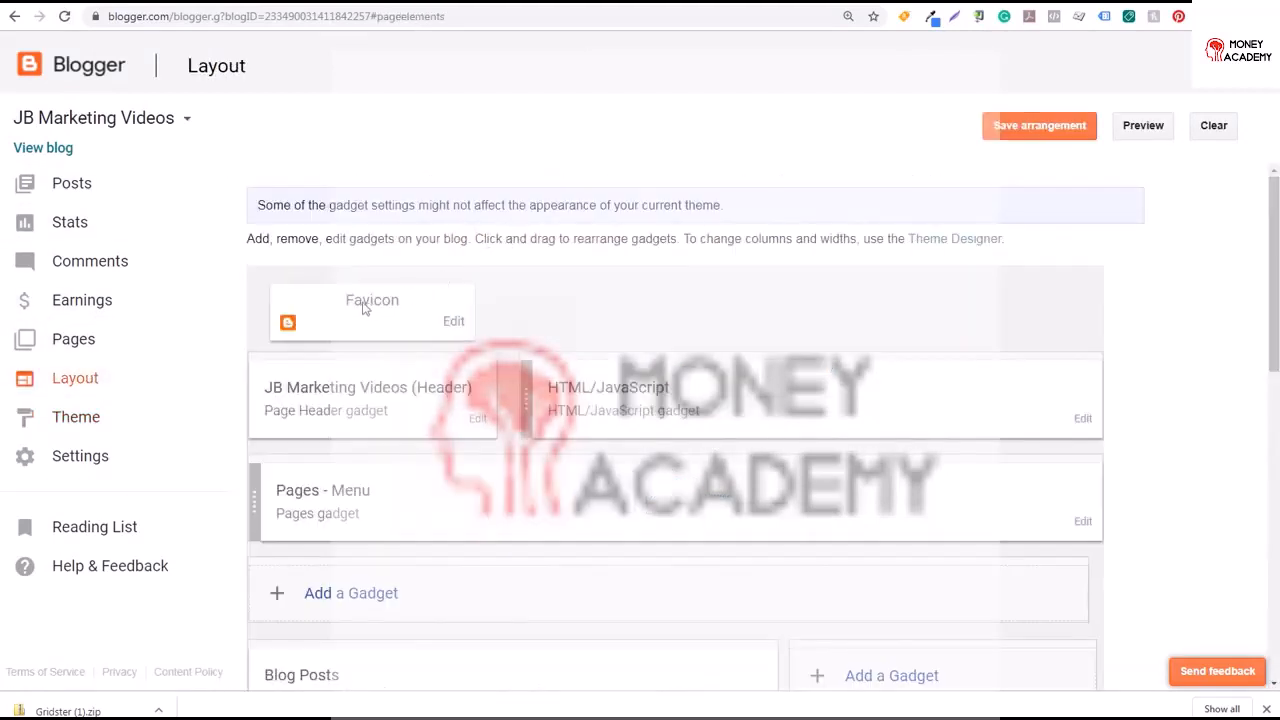
left_click(452, 325)
left_click_drag(109, 0, 236, 36)
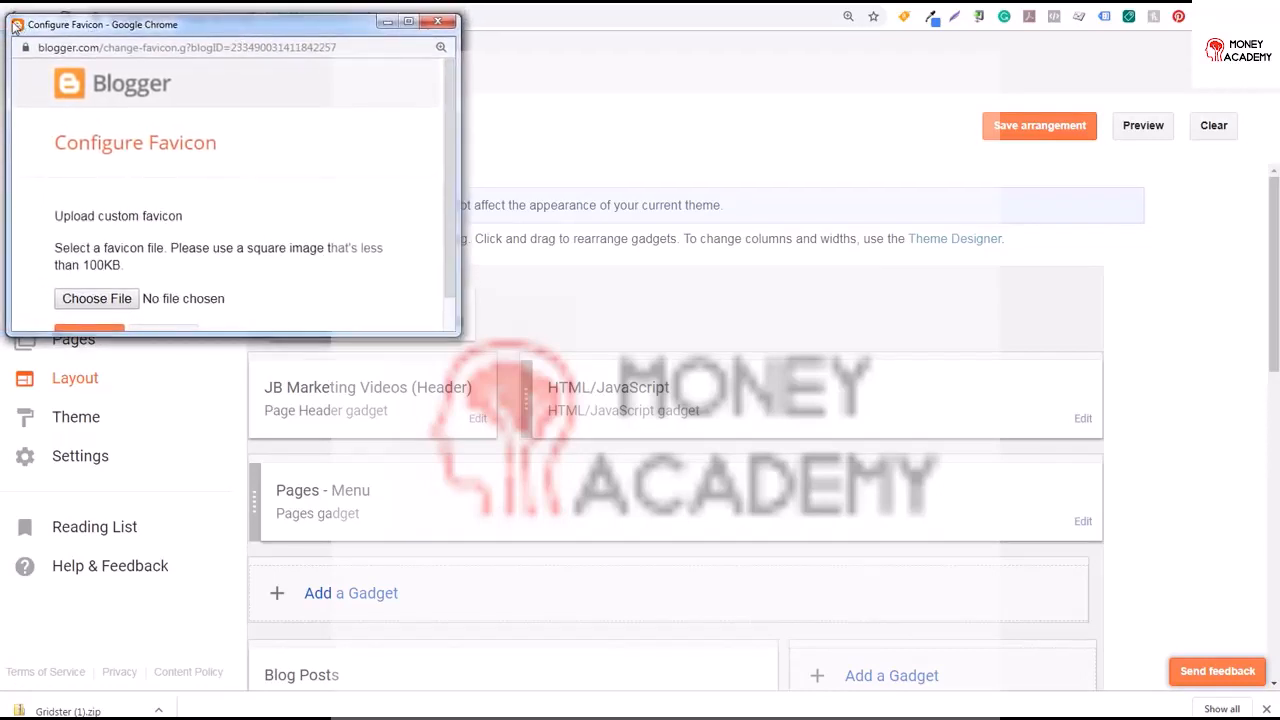
left_click(437, 22)
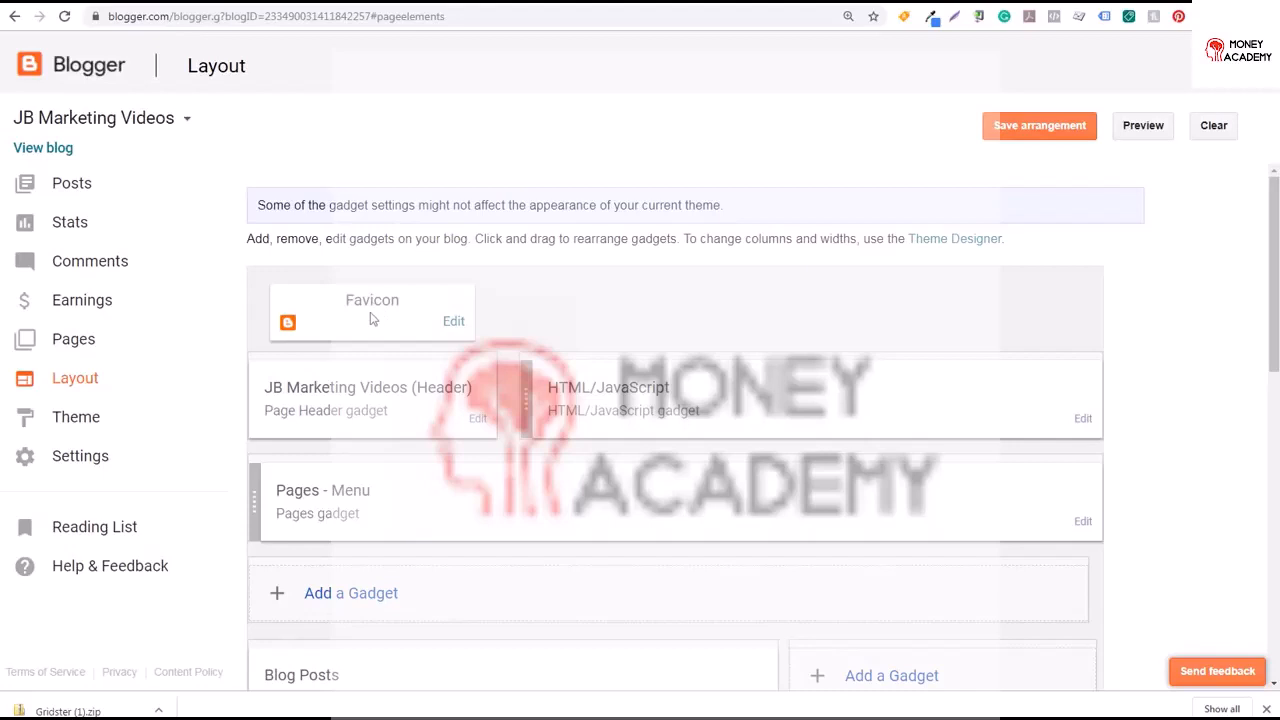
Upload Favicon-JB Marketing Videos as the blog's favicon and save it
left_click(454, 321)
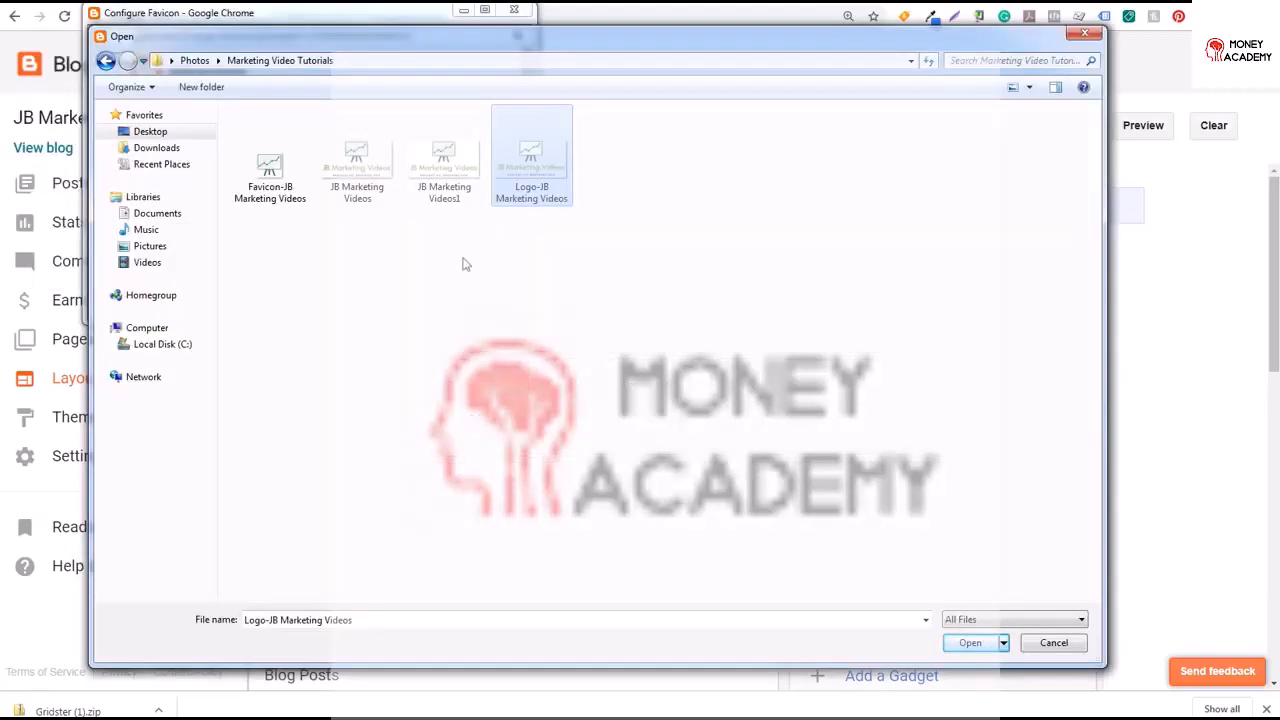
left_click(272, 168)
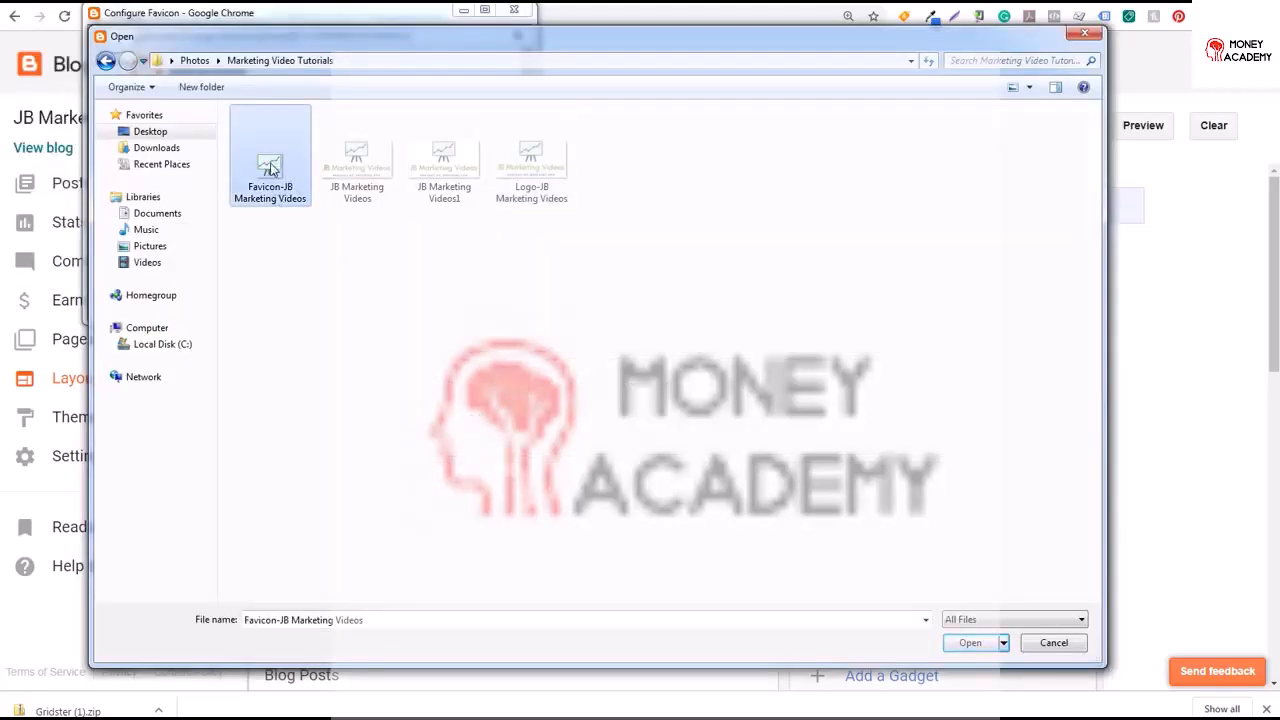
double_click(271, 168)
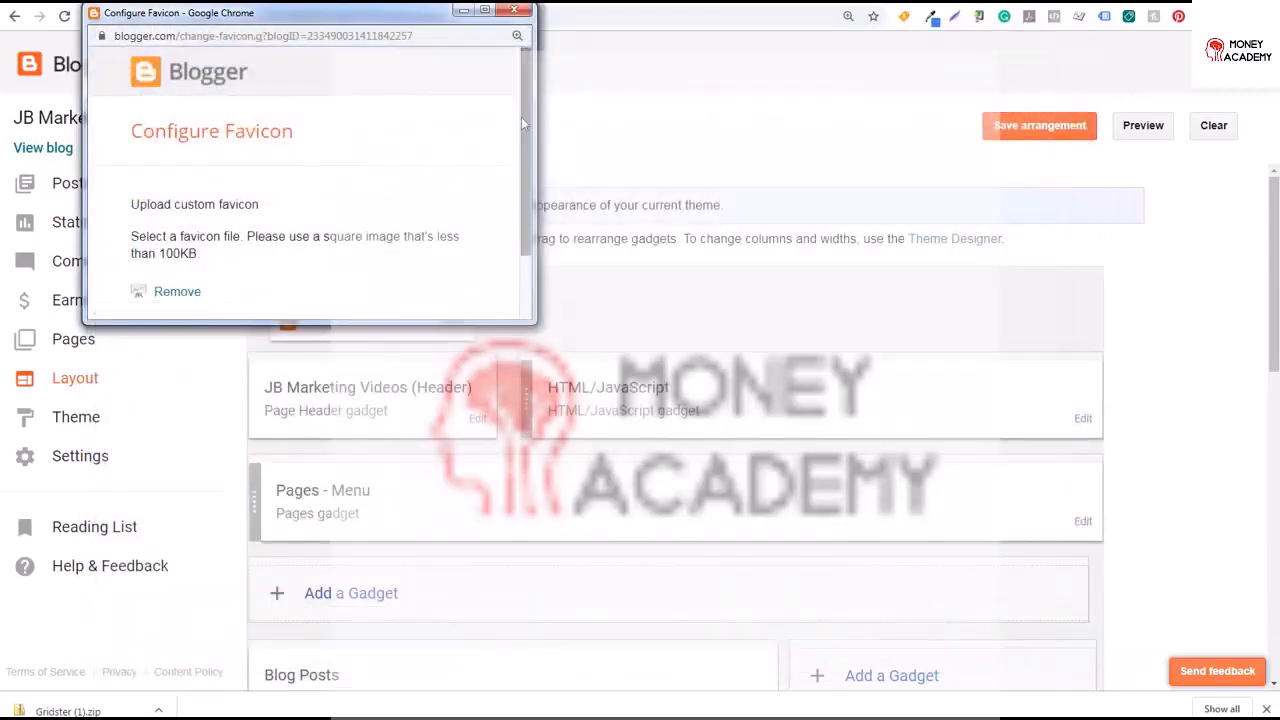
scroll(521, 117, "down", 2)
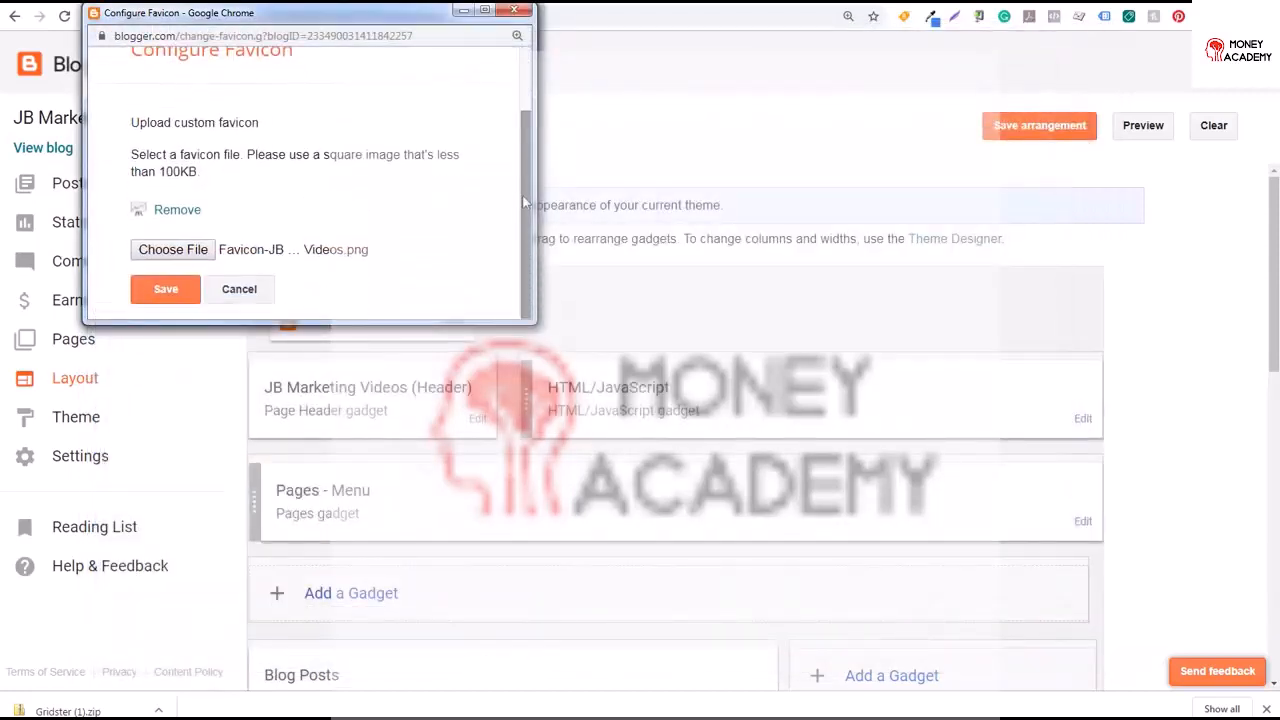
left_click(160, 291)
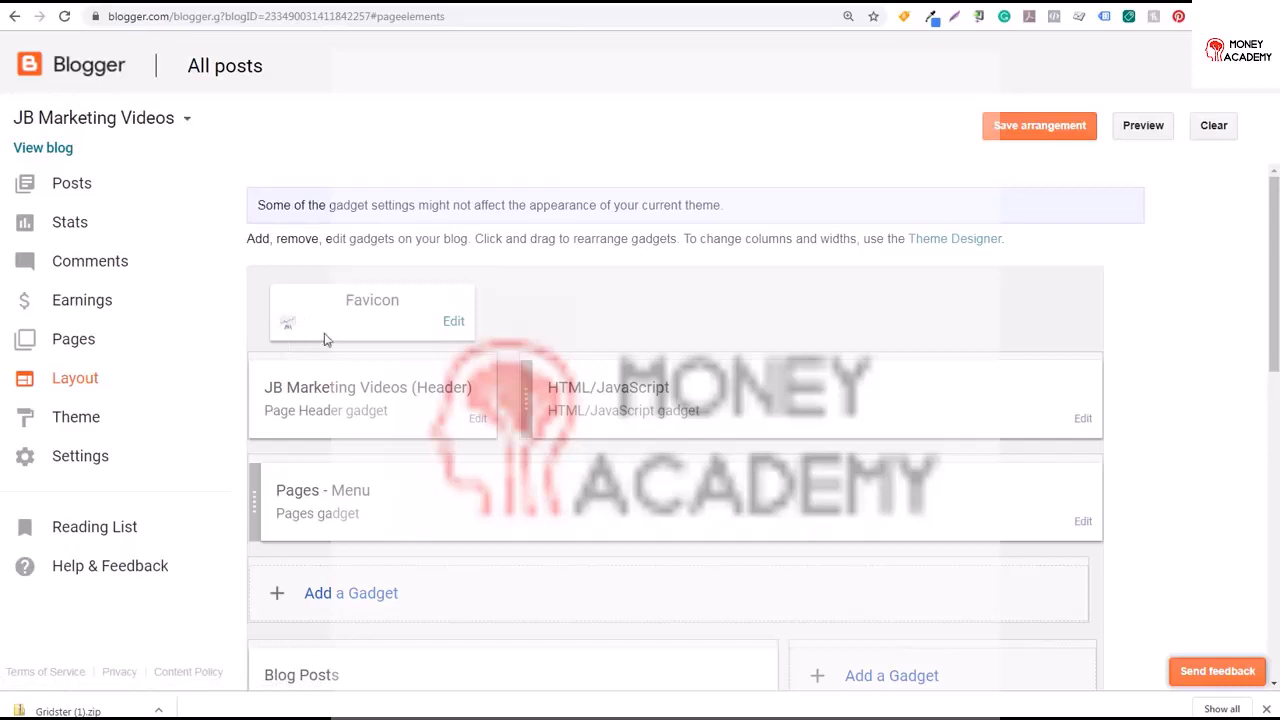
left_click(1266, 709)
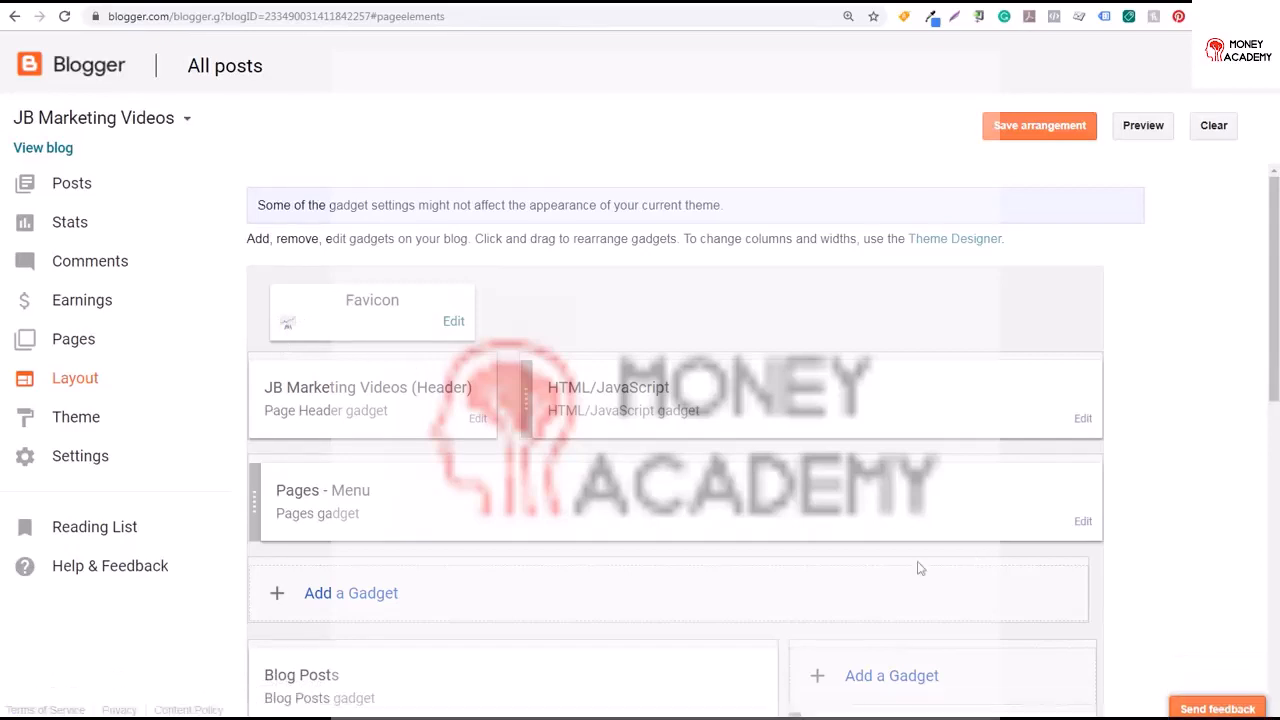
Set the header image to Logo-JB Marketing Videos, placed instead of title and description, and save the header
left_click(478, 420)
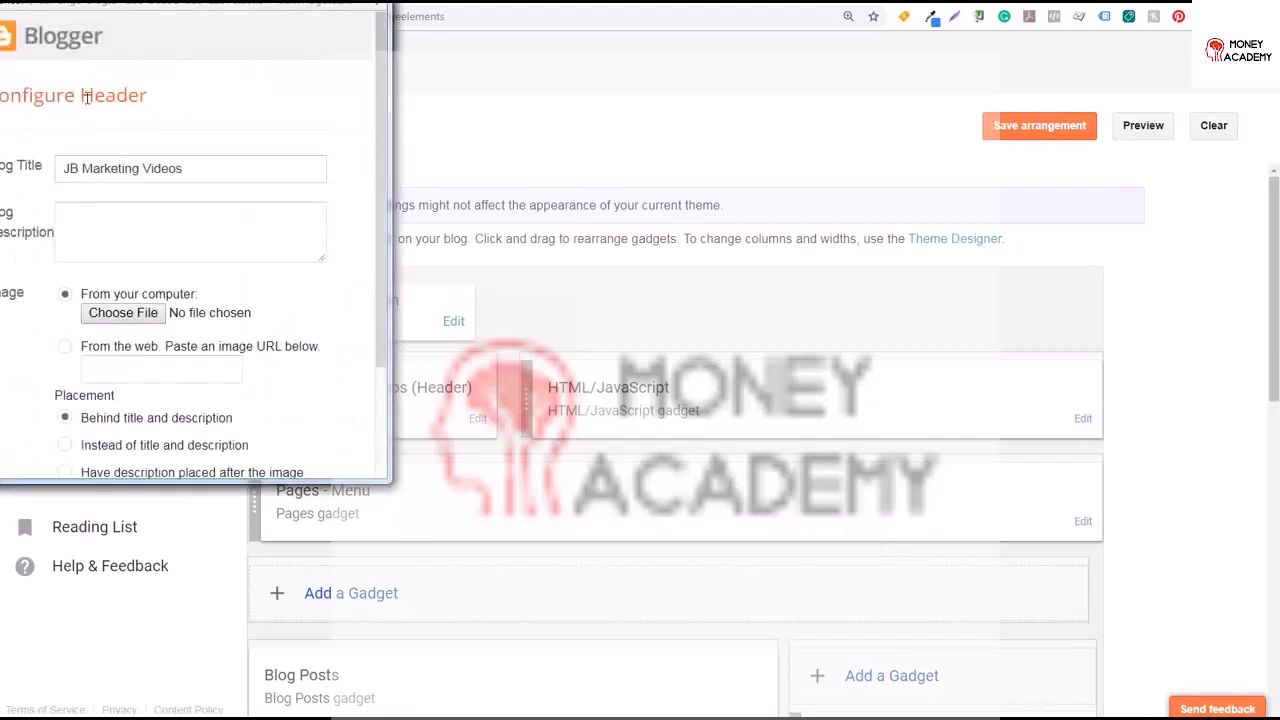
left_click_drag(115, 2, 189, 17)
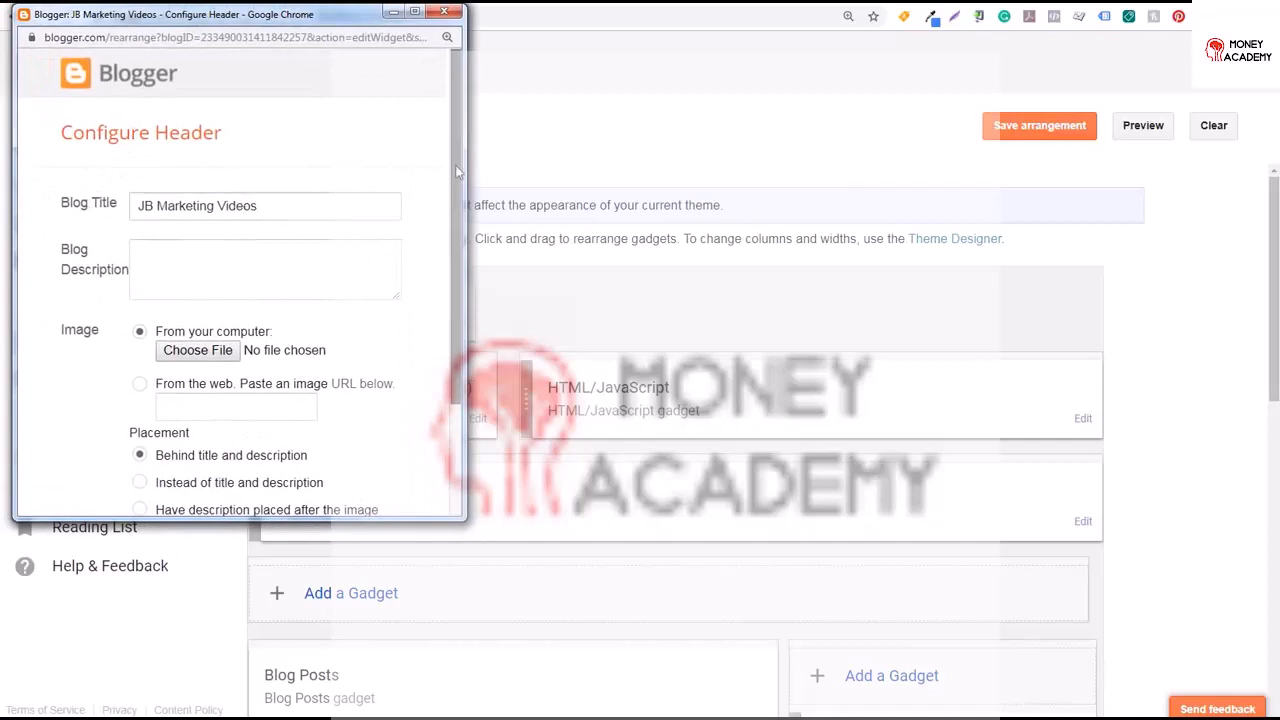
scroll(281, 295, "down", 3)
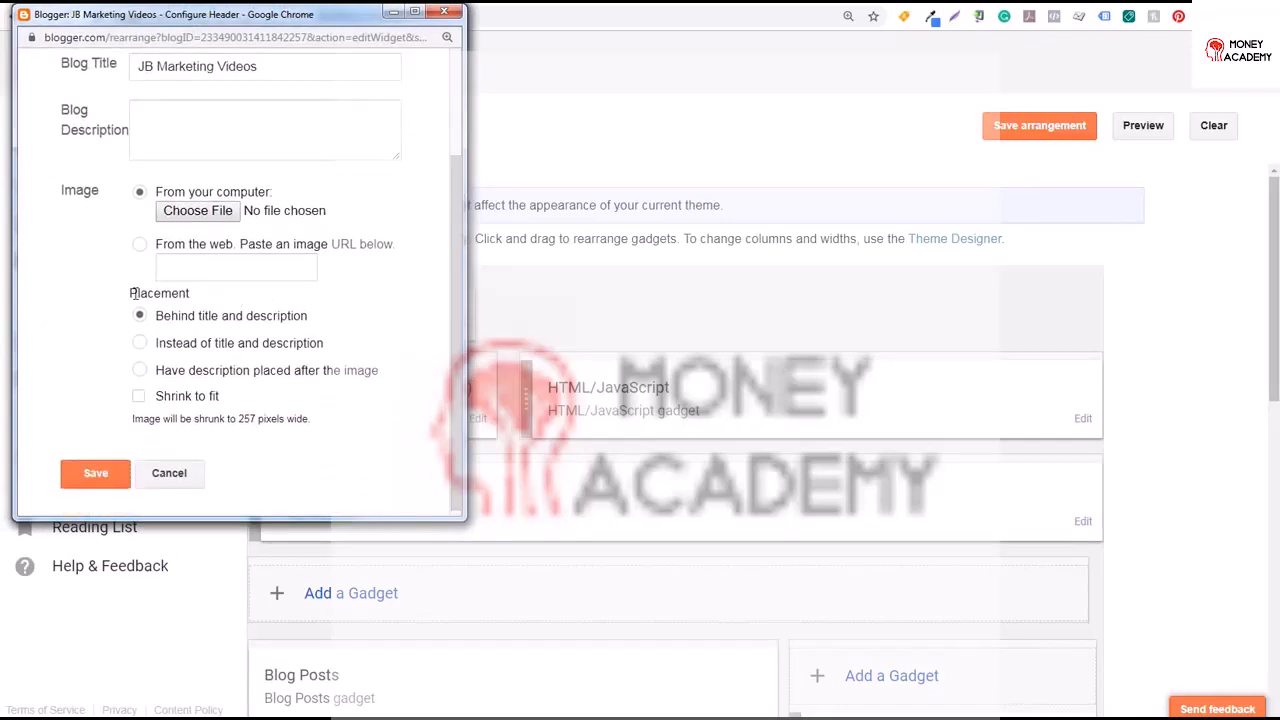
left_click(139, 343)
left_click(198, 211)
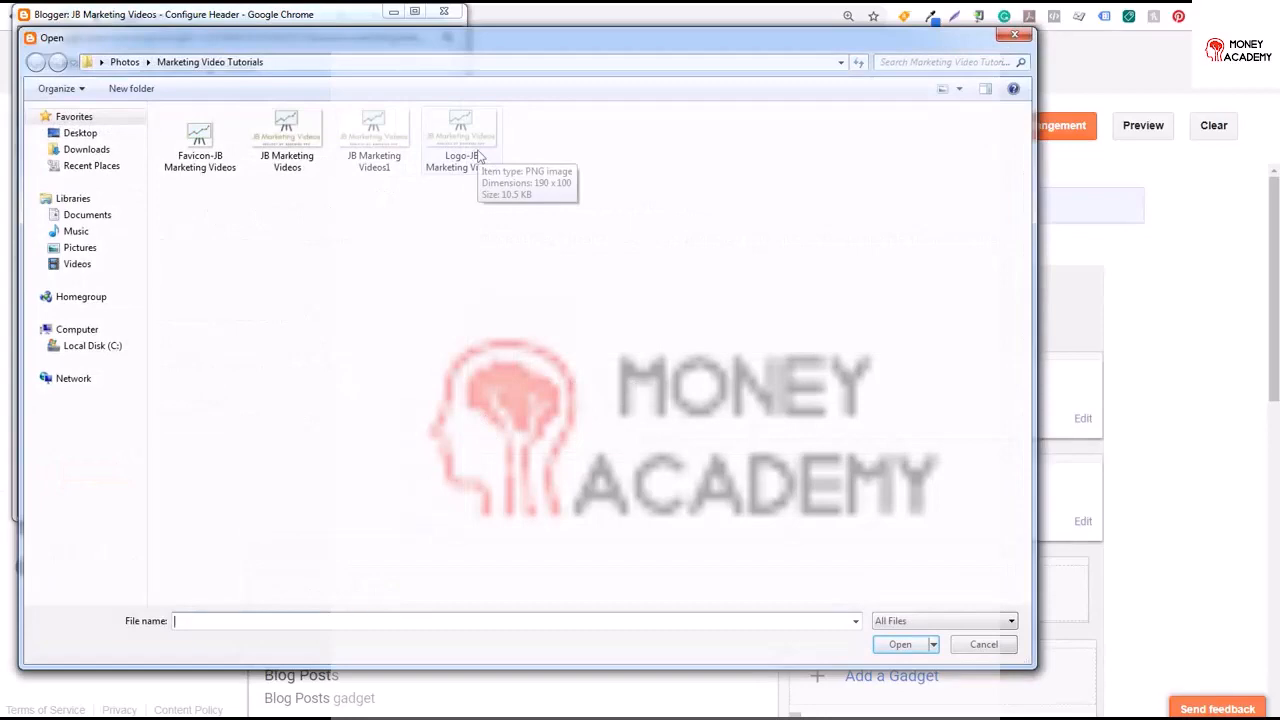
left_click(477, 155)
double_click(474, 152)
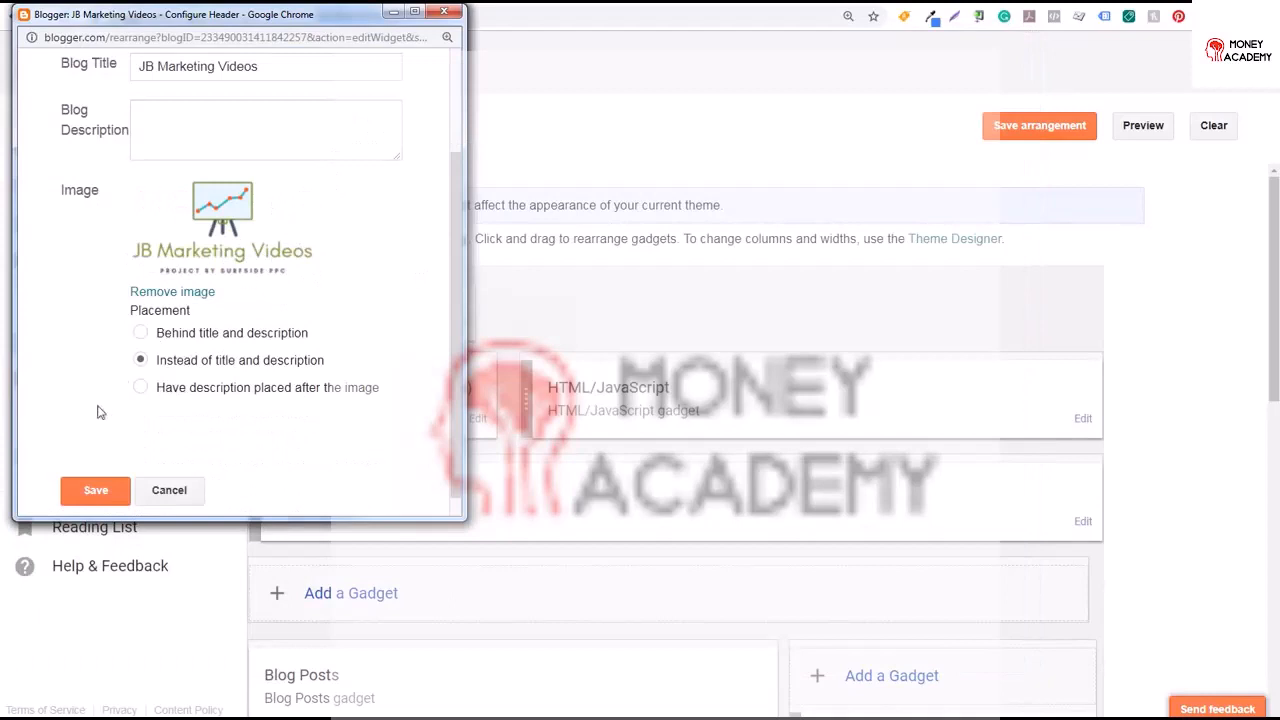
left_click(110, 500)
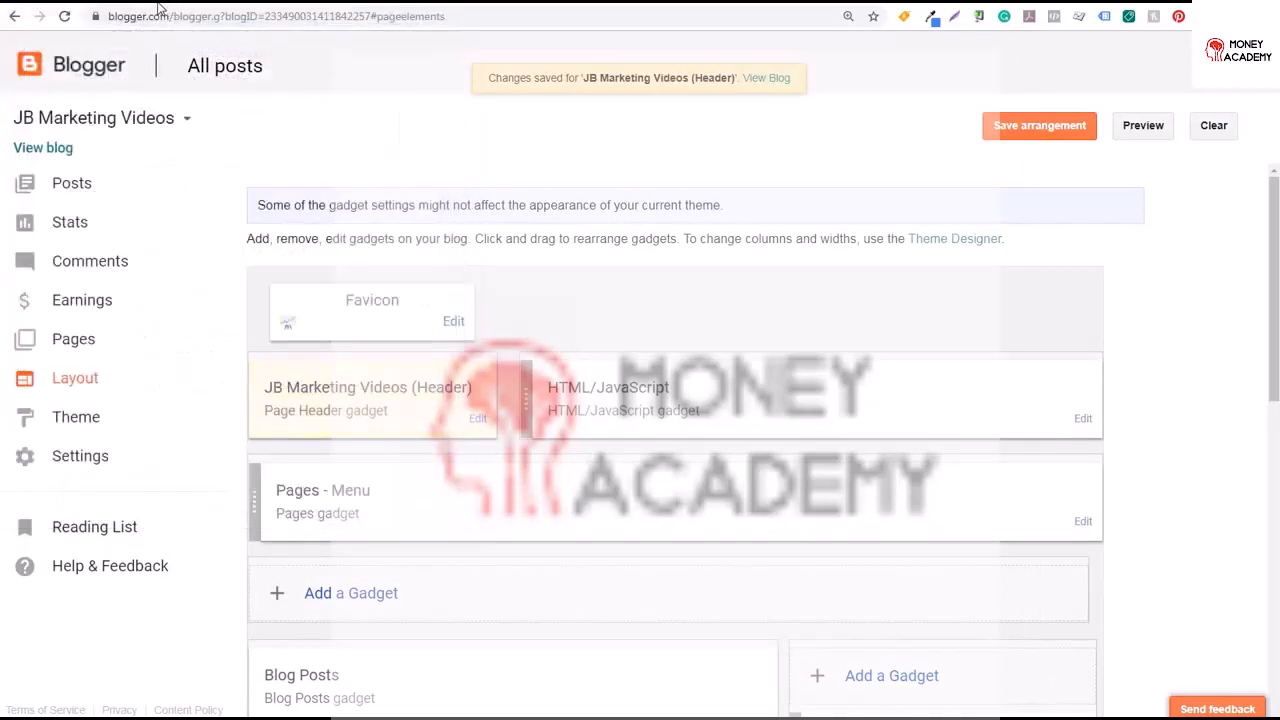
Reload the live blog in its tab to check the new header
left_click(158, 1)
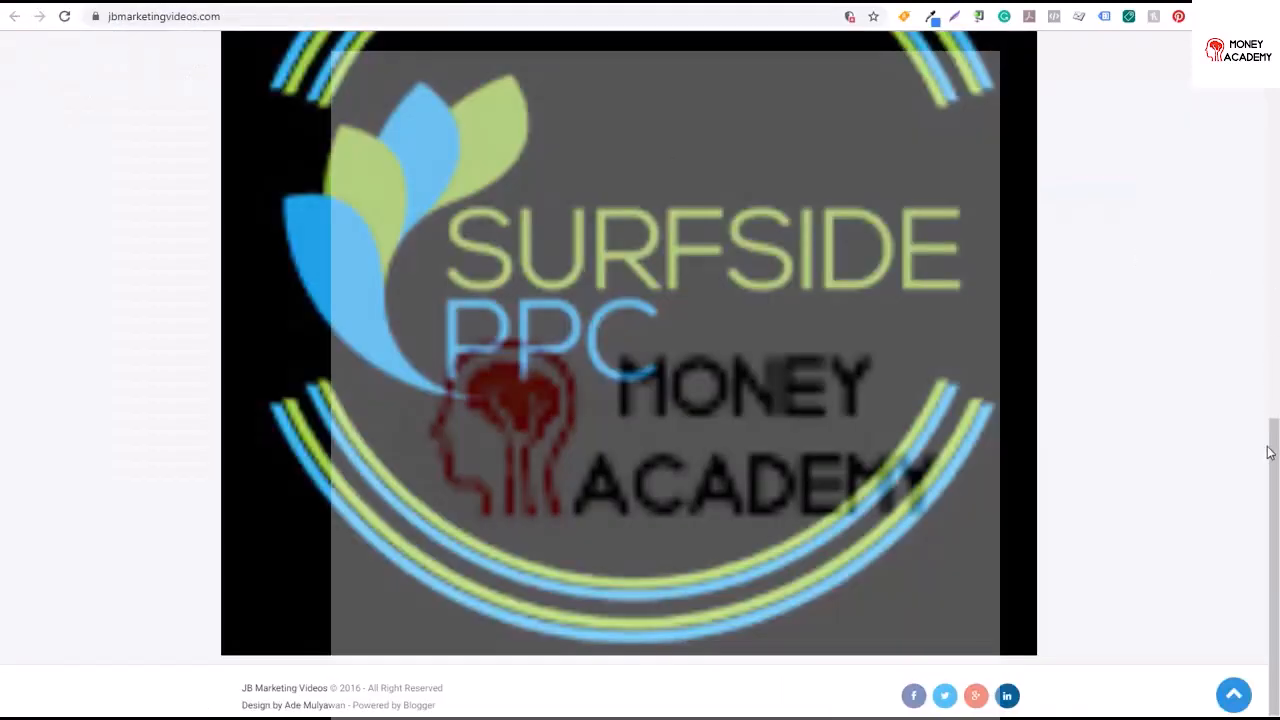
left_click_drag(1270, 449, 1272, 80)
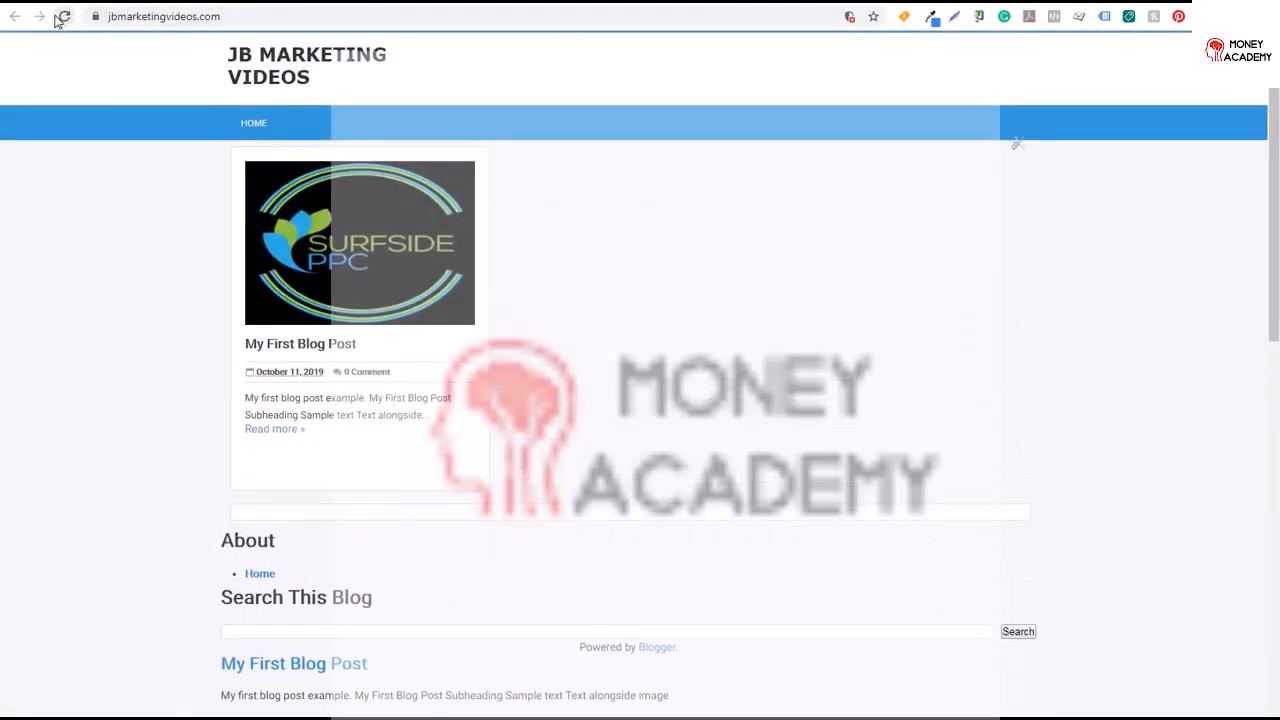
left_click(62, 17)
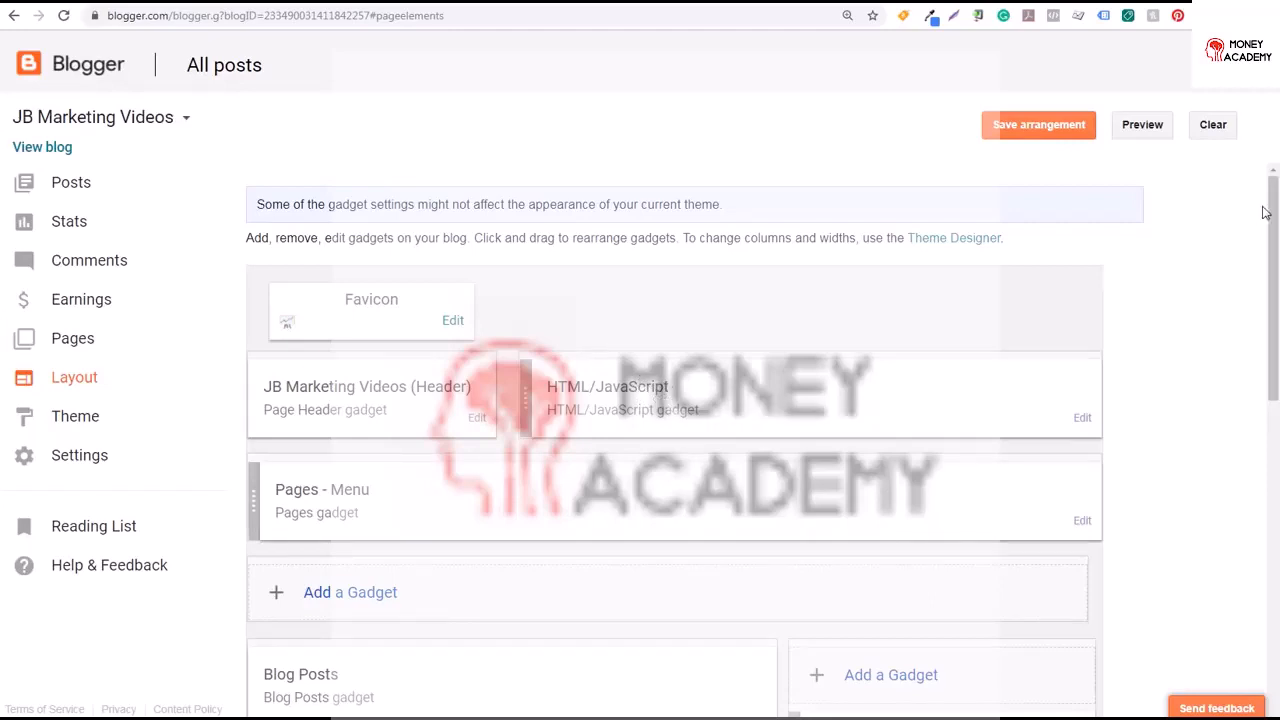
Add the Contact Us and Google Ads pages to the Pages - Menu gadget and save it
left_click_drag(1272, 210, 1272, 278)
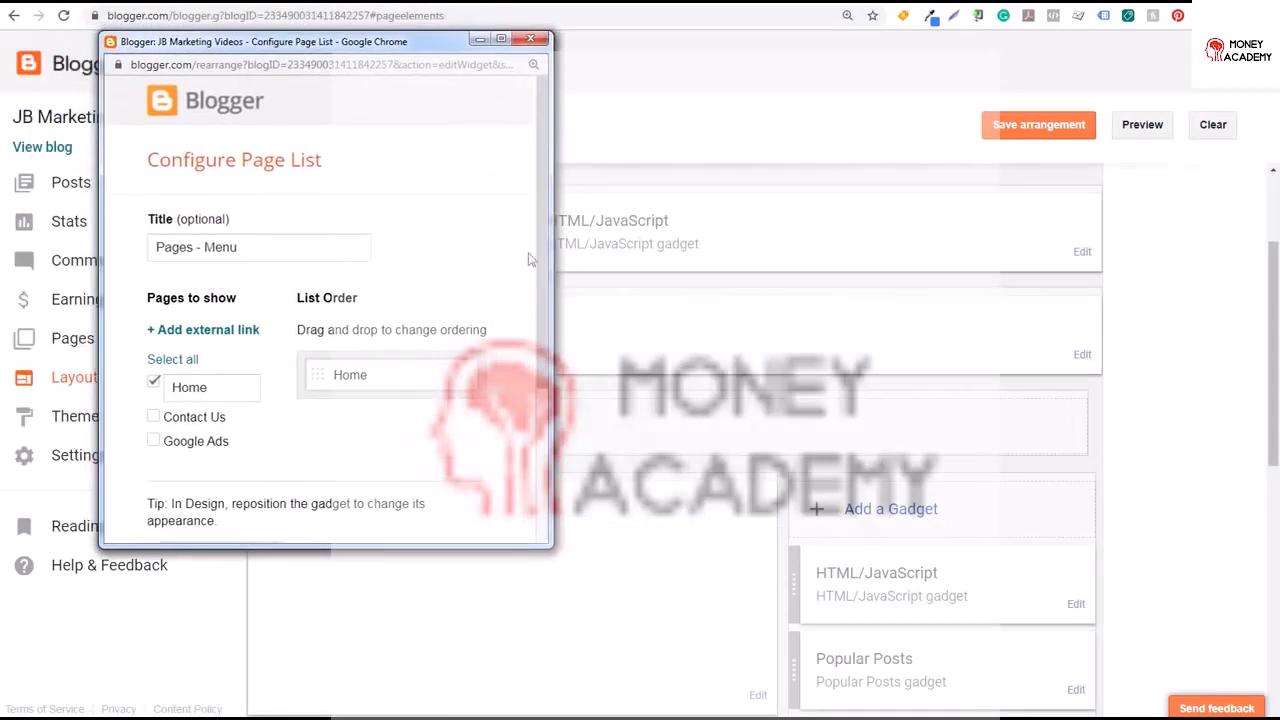
scroll(530, 259, "down", 1)
left_click(153, 301)
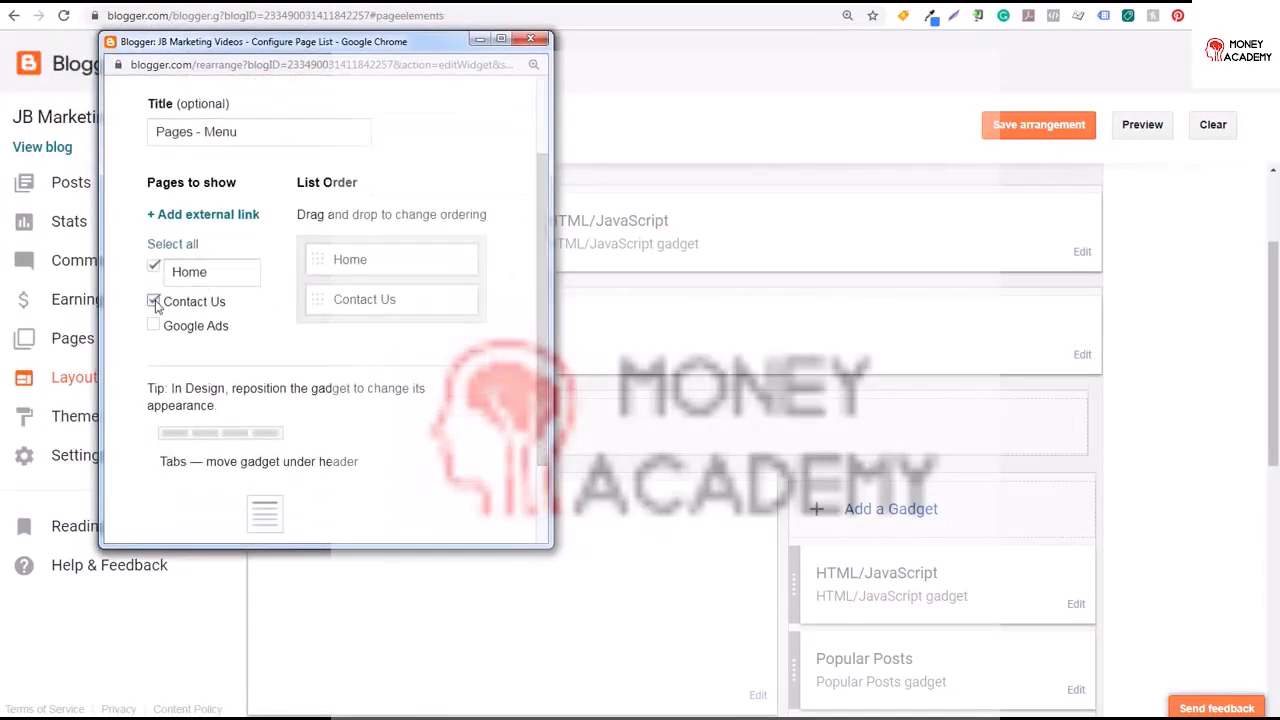
left_click(153, 325)
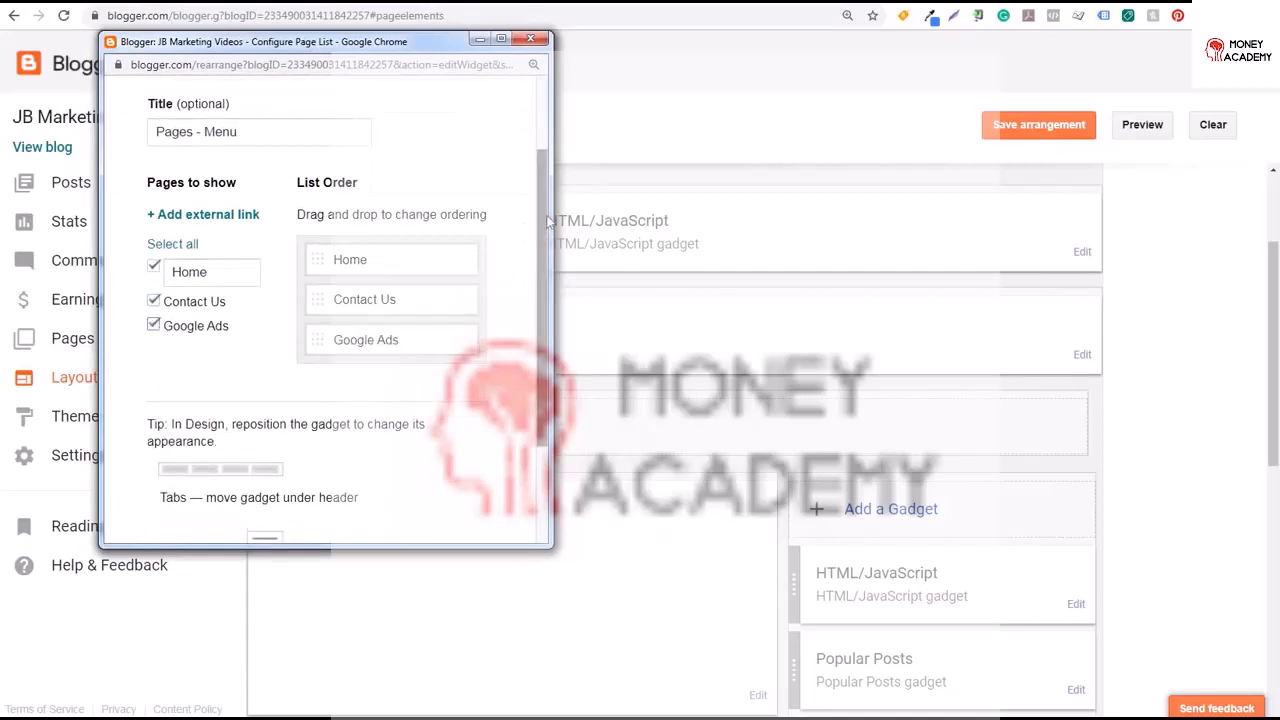
scroll(530, 300, "down", 2)
left_click(181, 492)
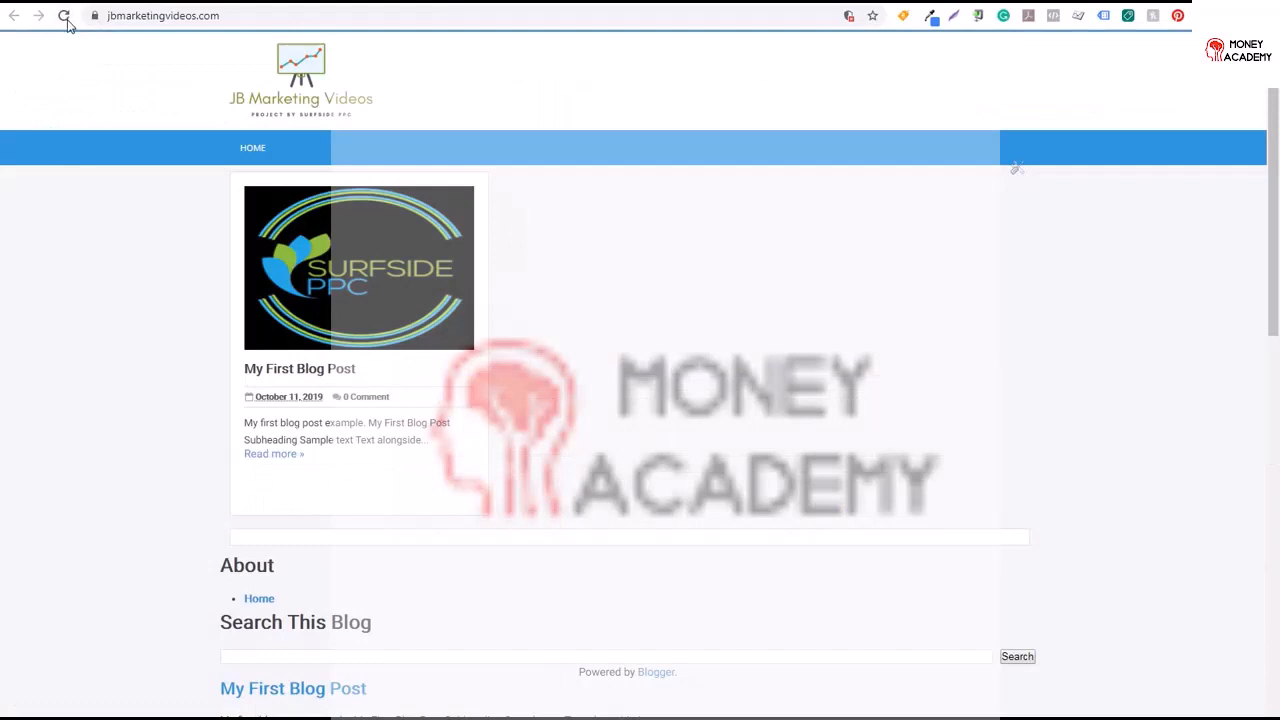
left_click(66, 19)
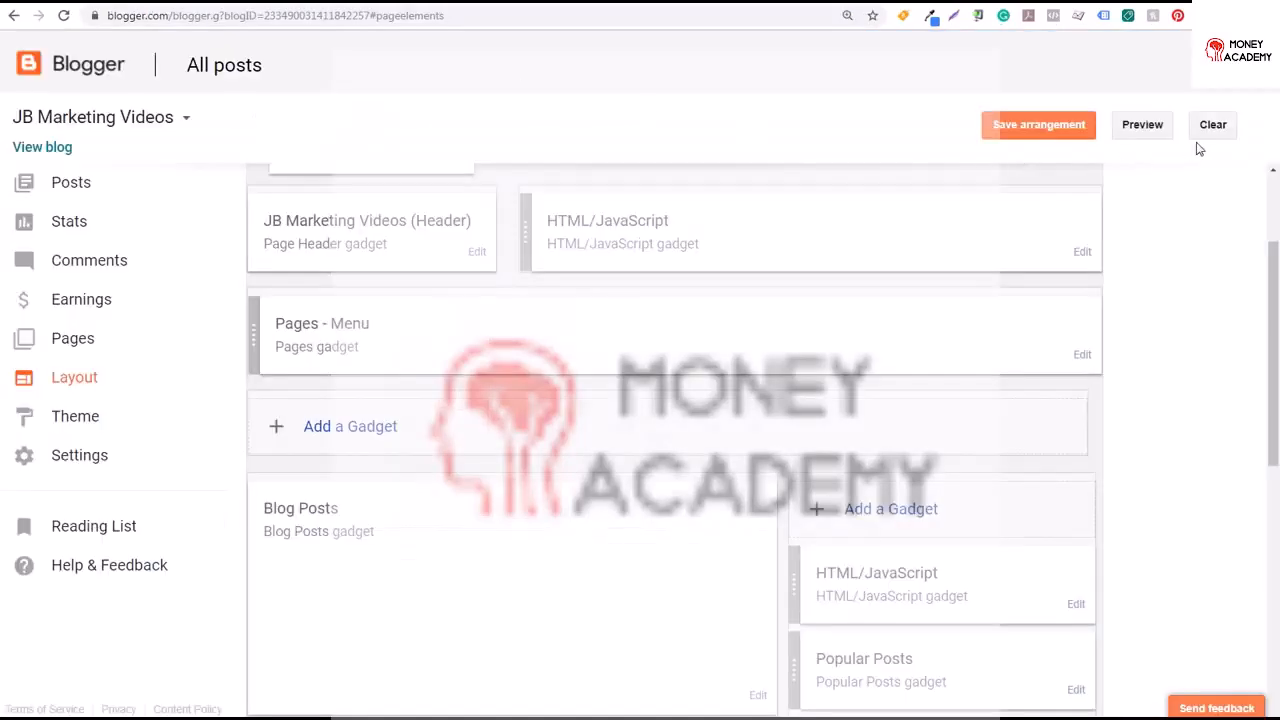
scroll(1274, 276, "down", 1)
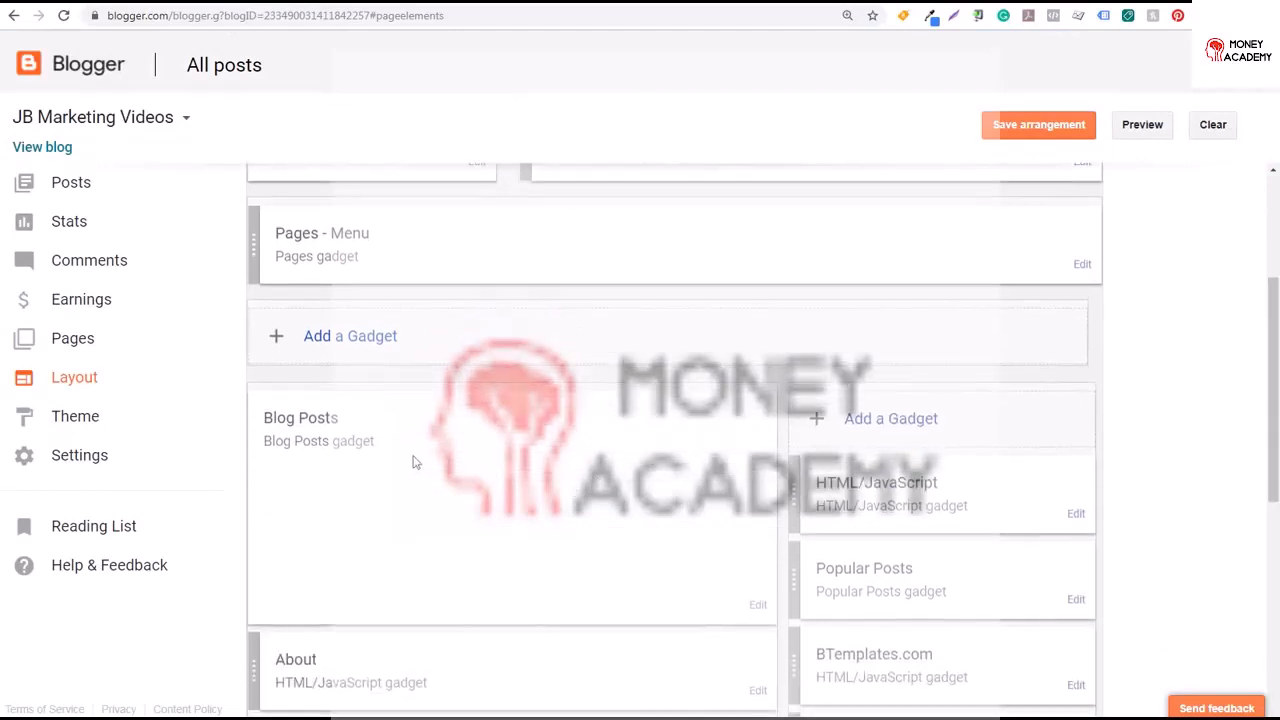
left_click(340, 336)
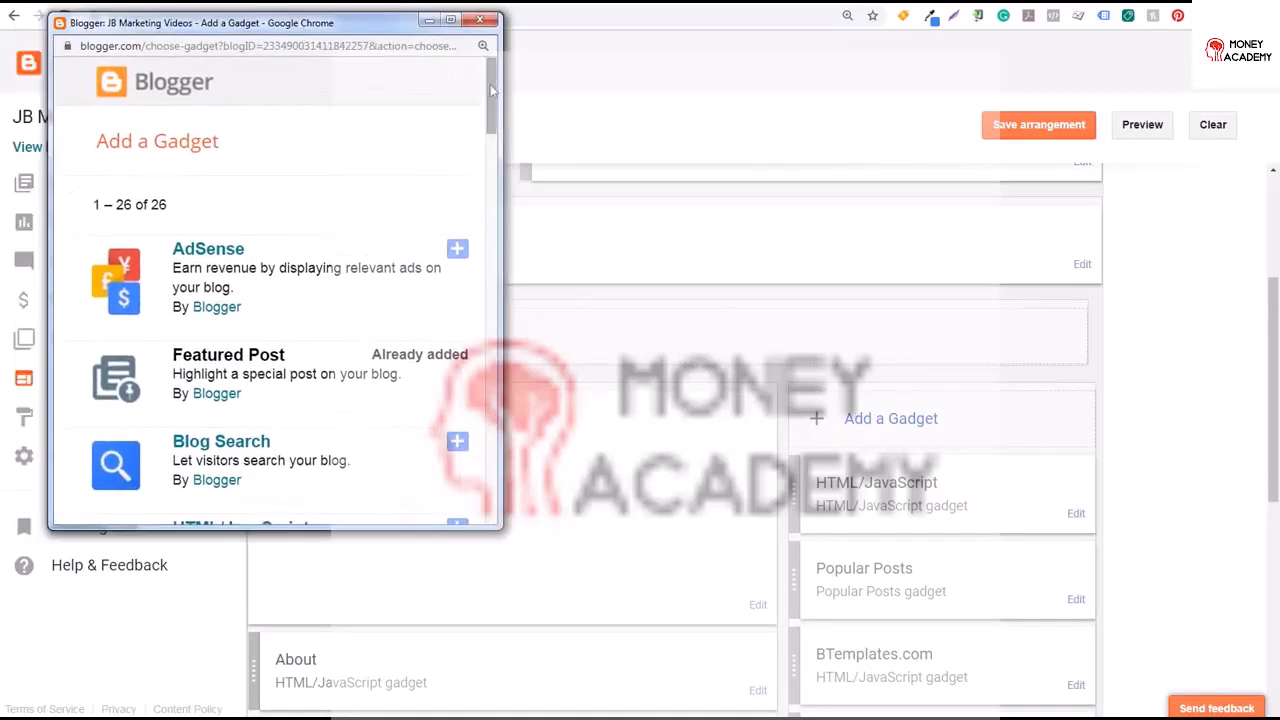
scroll(490, 100, "down", 1)
mouse_move(490, 100)
left_mouse_down()
mouse_move(520, 405)
mouse_move(487, 500)
mouse_move(497, 86)
left_mouse_up()
left_click(483, 20)
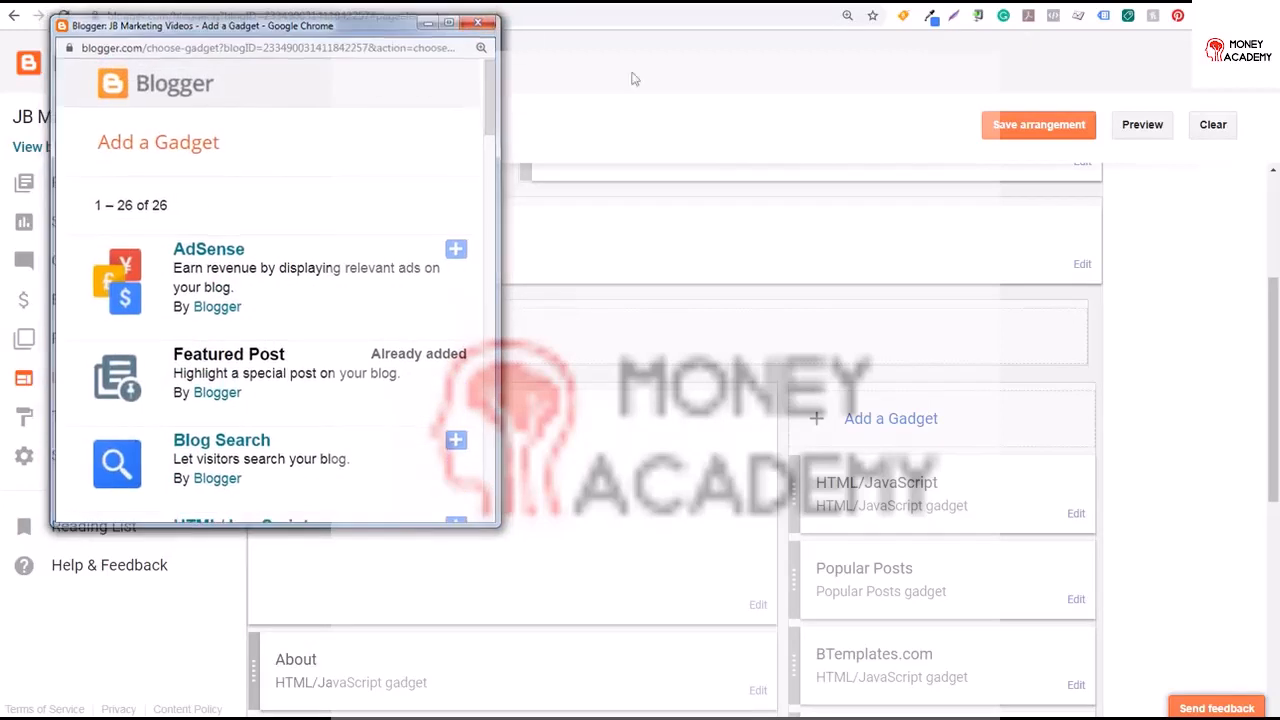
Move the Search This Blog gadget into the sidebar column below the first HTML/JavaScript gadget and save the arrangement
left_click_drag(1275, 347, 1275, 447)
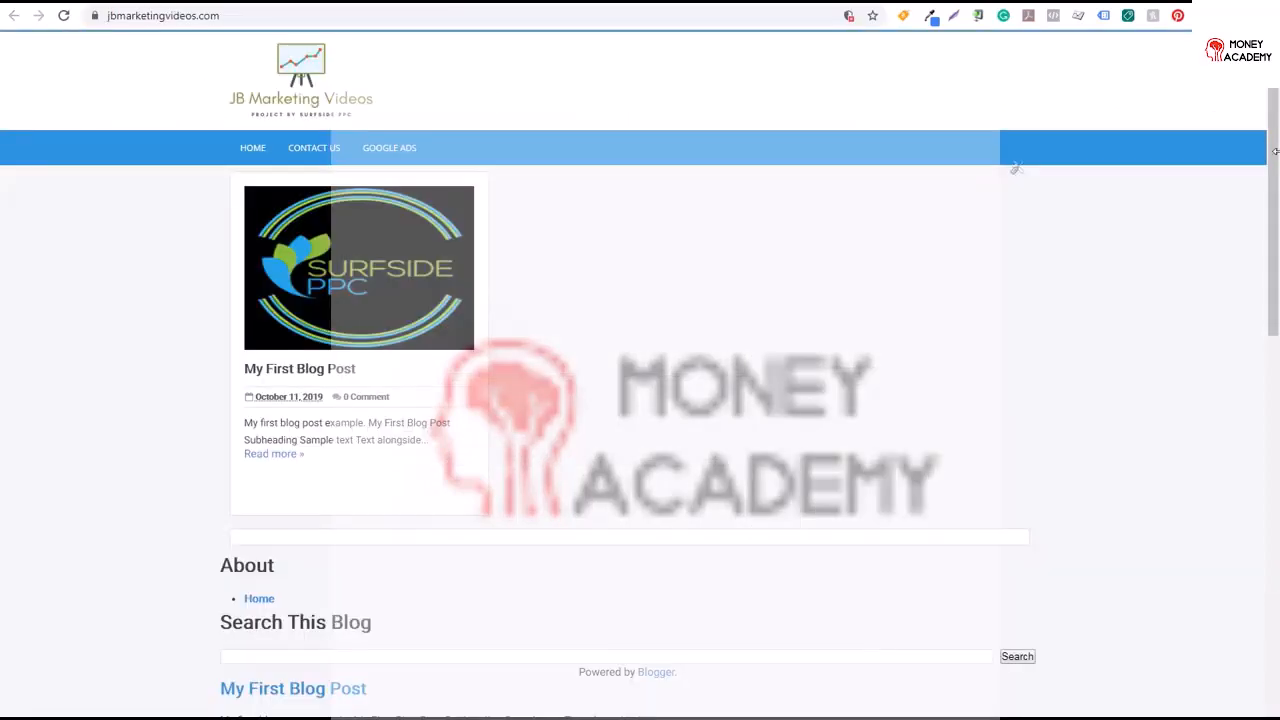
scroll(1034, 260, "down", 4)
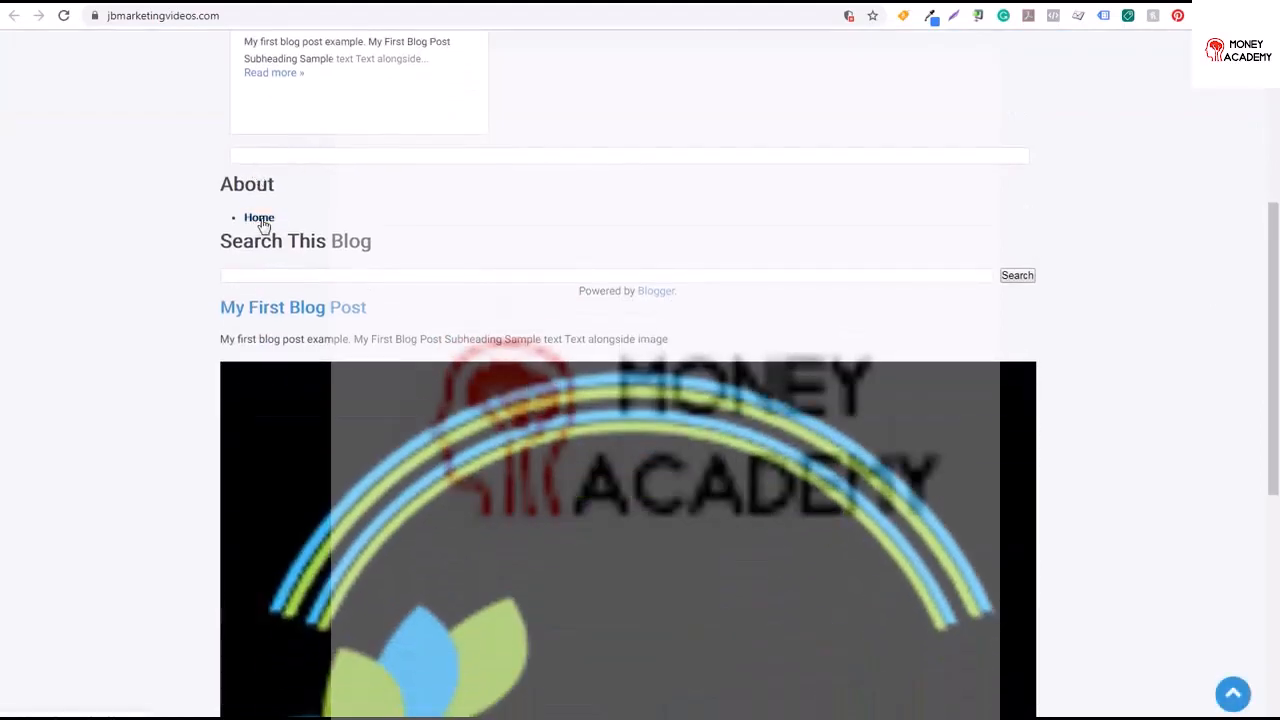
left_click(343, 280)
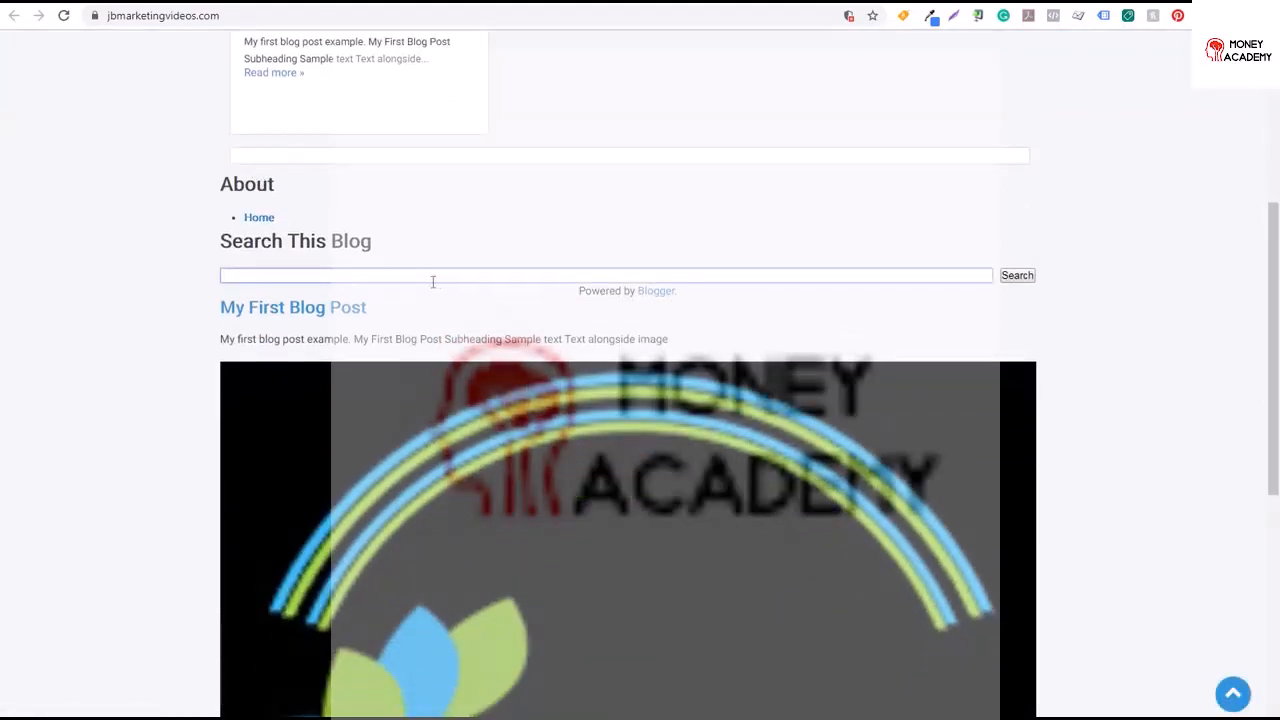
left_click(86, 6)
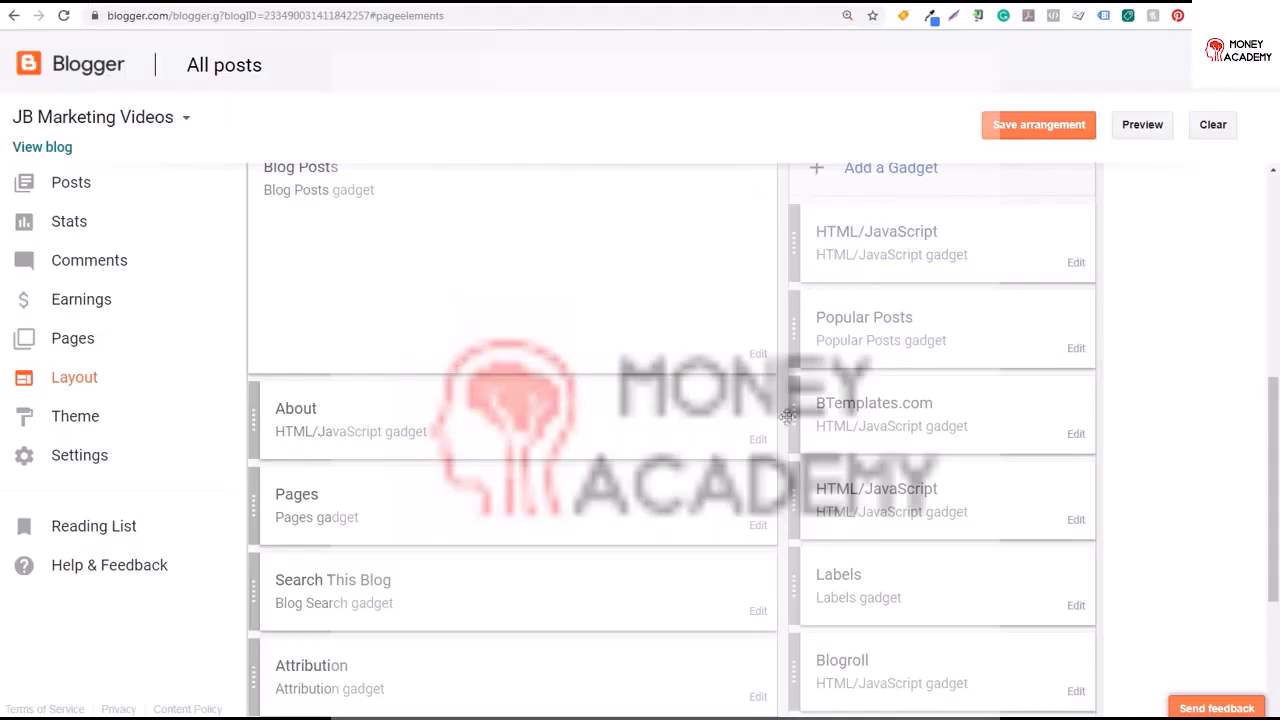
left_click_drag(288, 598, 806, 325)
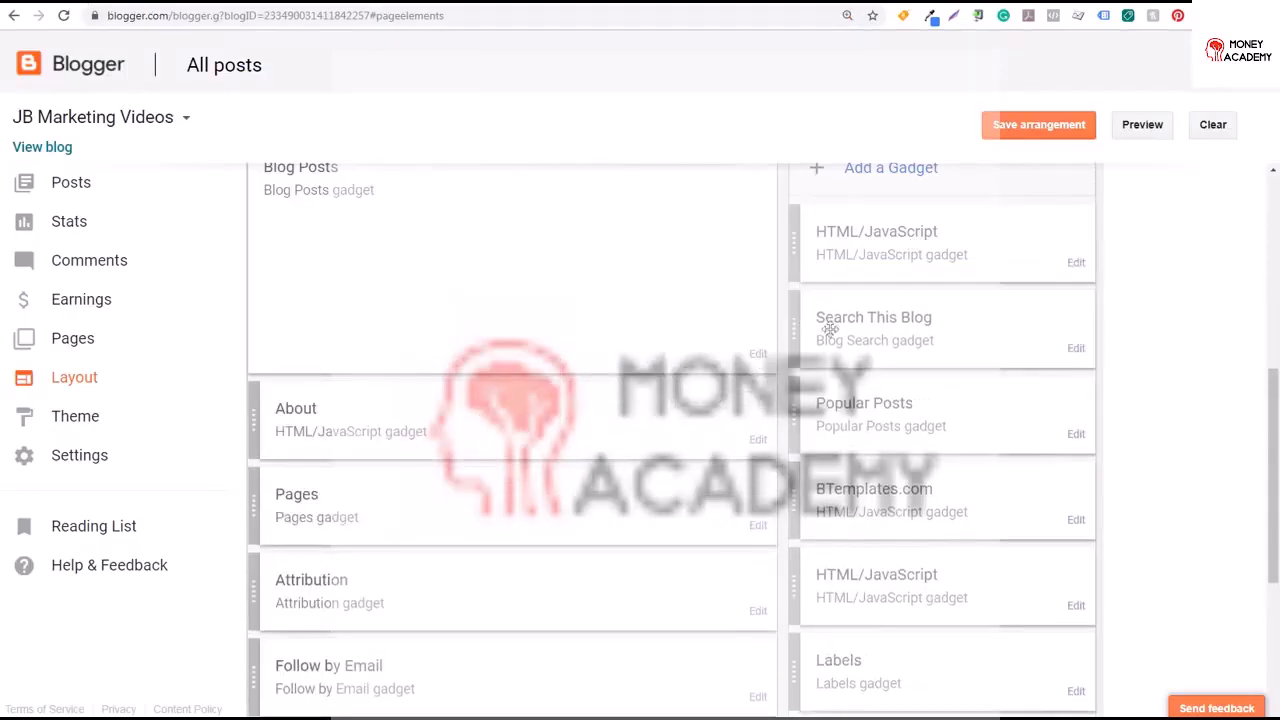
left_click(1022, 136)
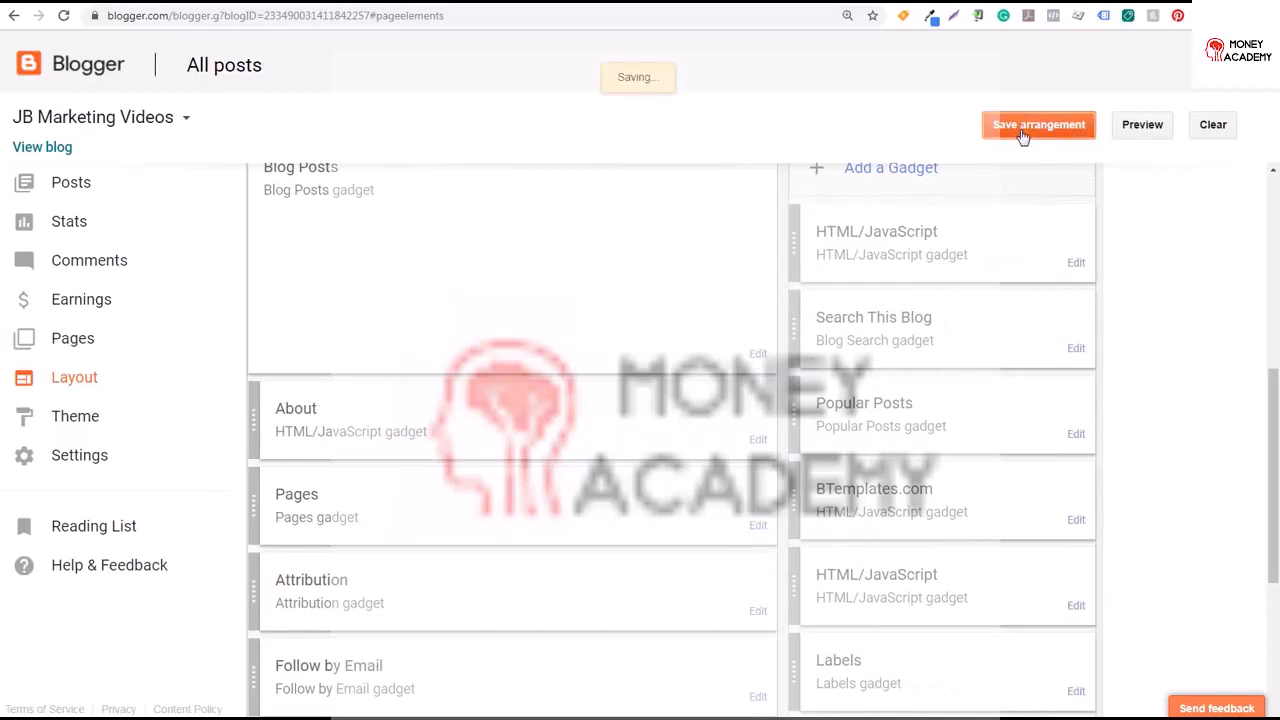
Reload the live blog and open My First Blog Post to review the sidebar
left_click(160, 5)
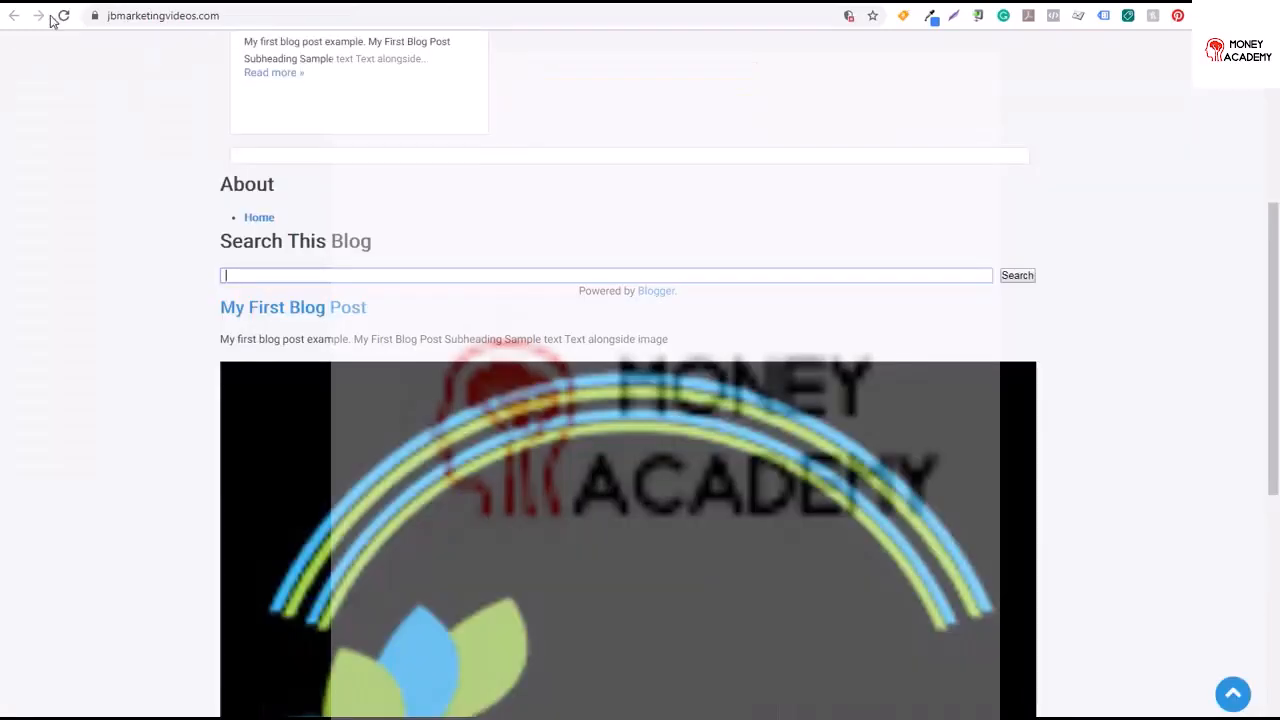
left_click(63, 15)
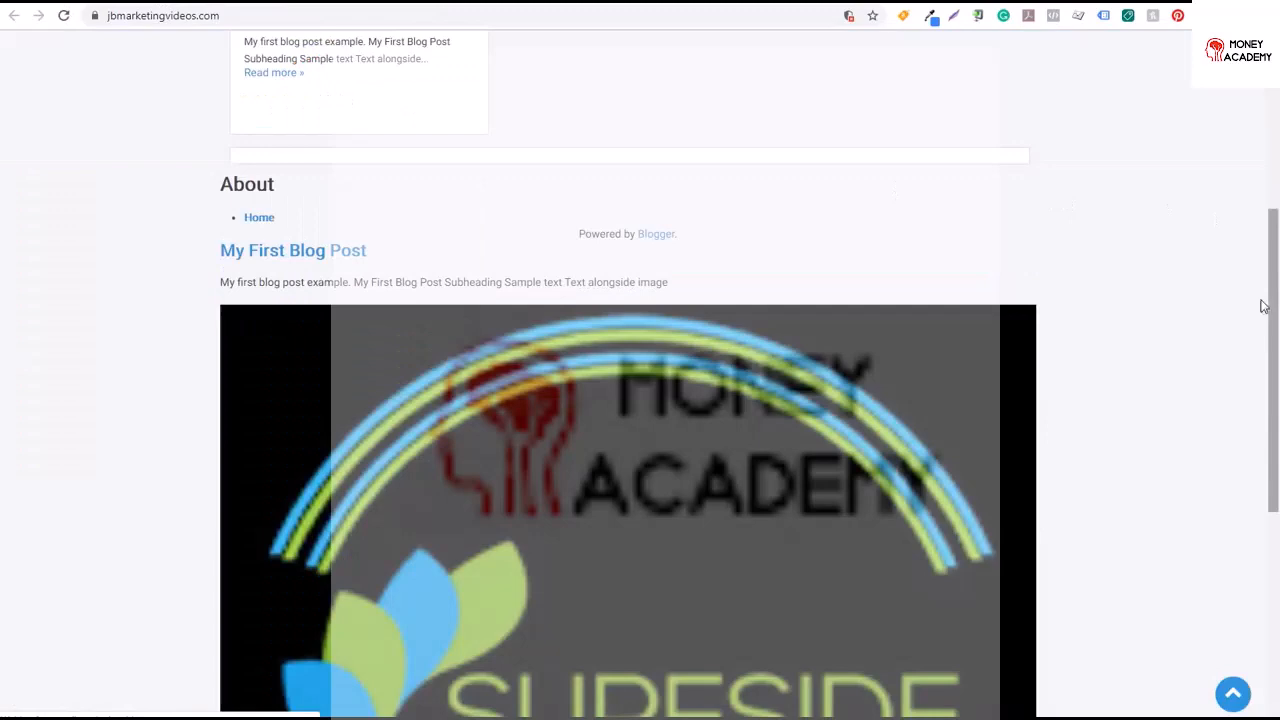
left_click_drag(1263, 306, 1263, 186)
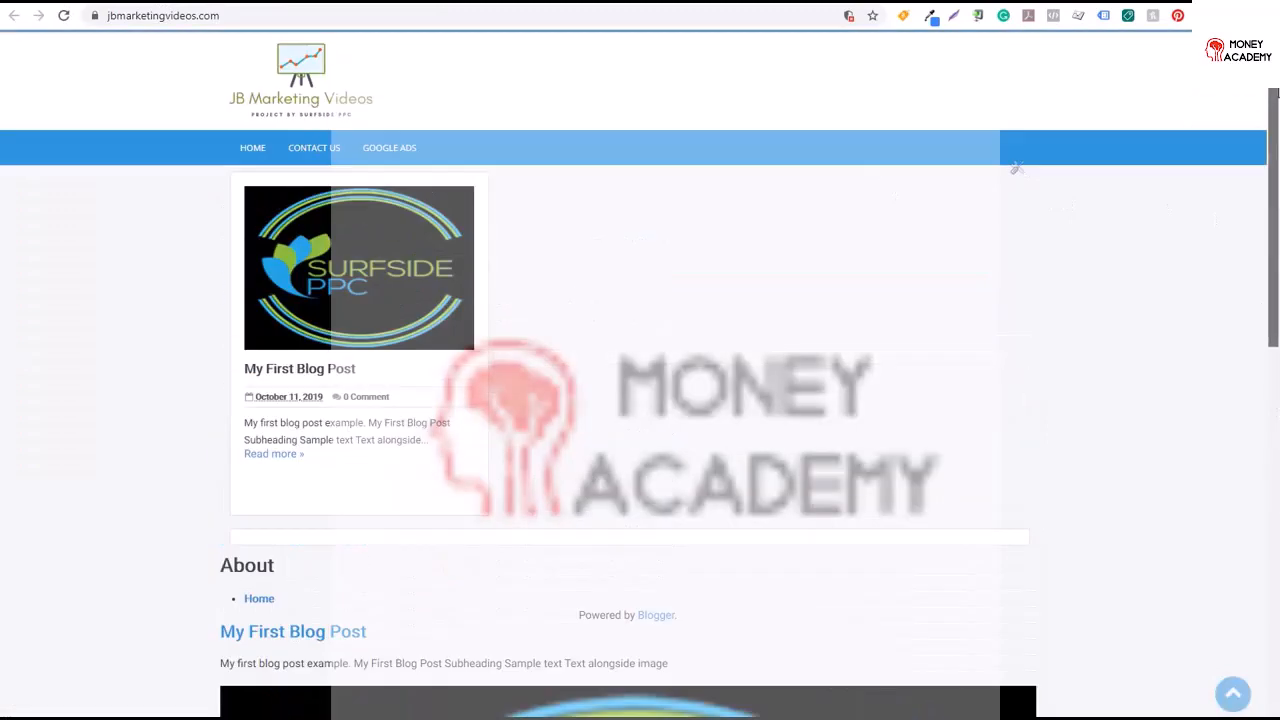
left_click(293, 370)
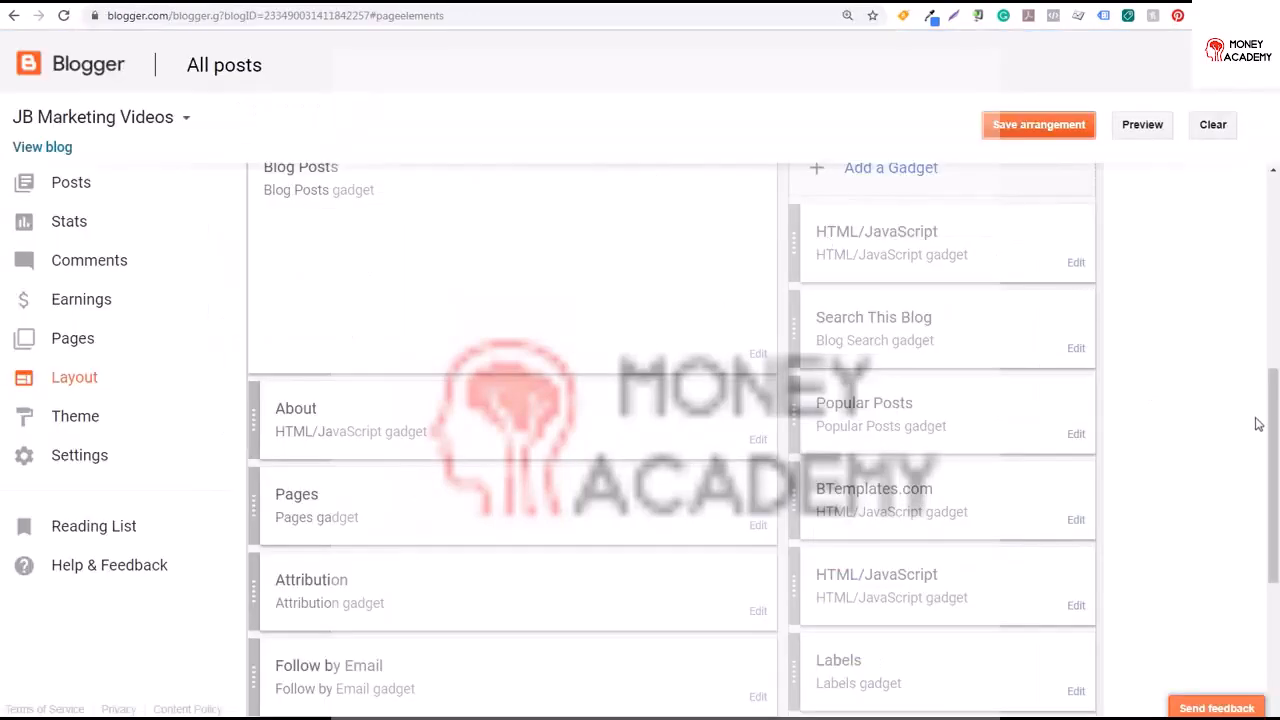
scroll(1258, 424, "down", 4)
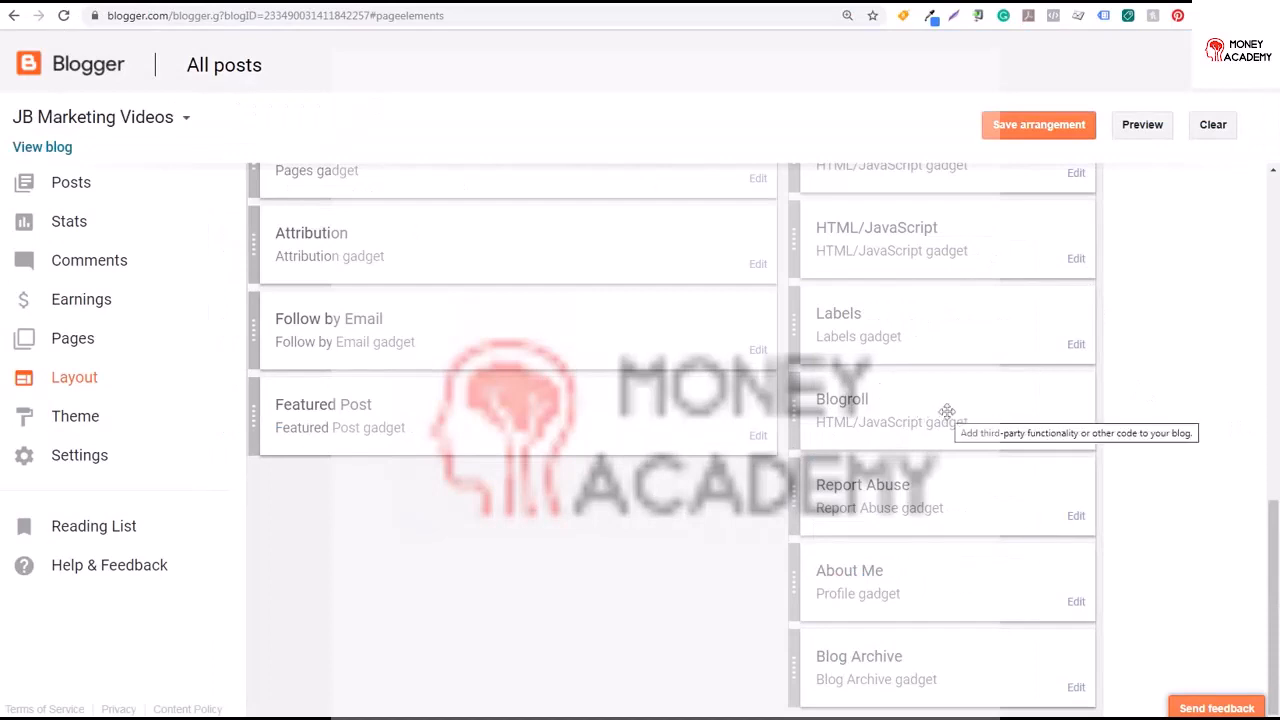
Replace the Blogroll gadget's content with HTML links to surfsideppc.com and beachfrontdecor.com separated by a line break, and save
left_click(1076, 430)
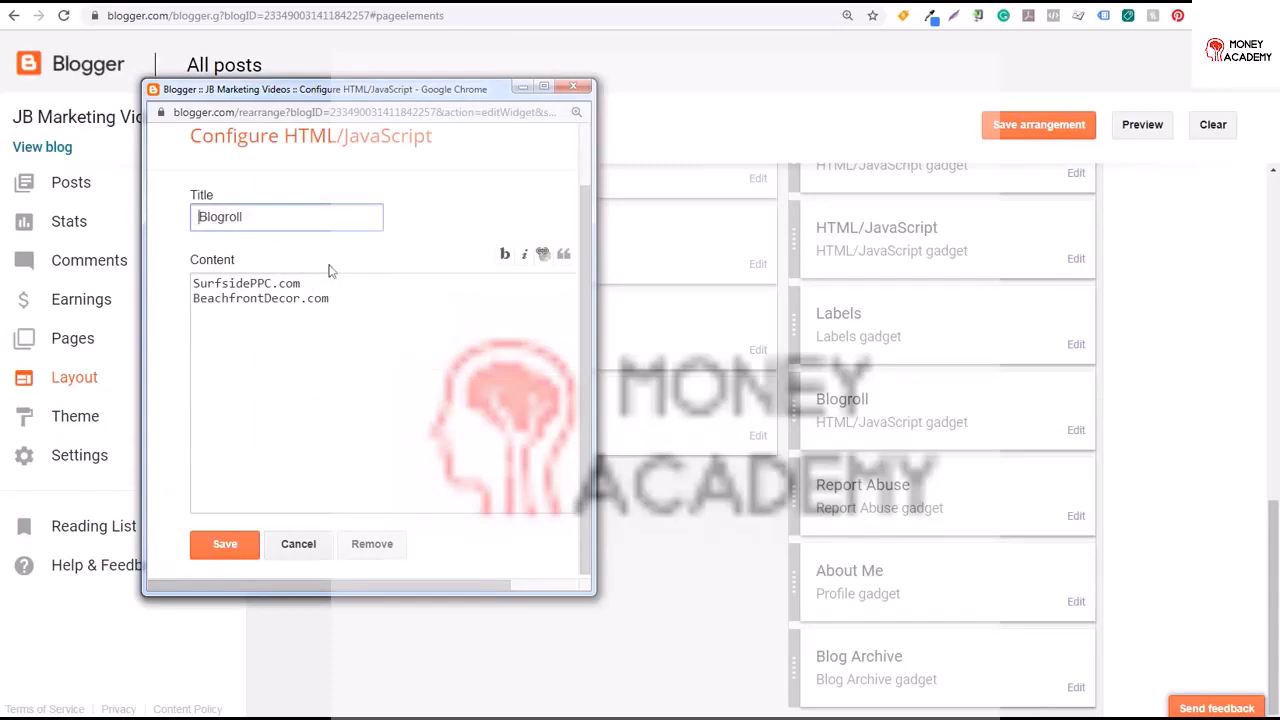
left_click(324, 284)
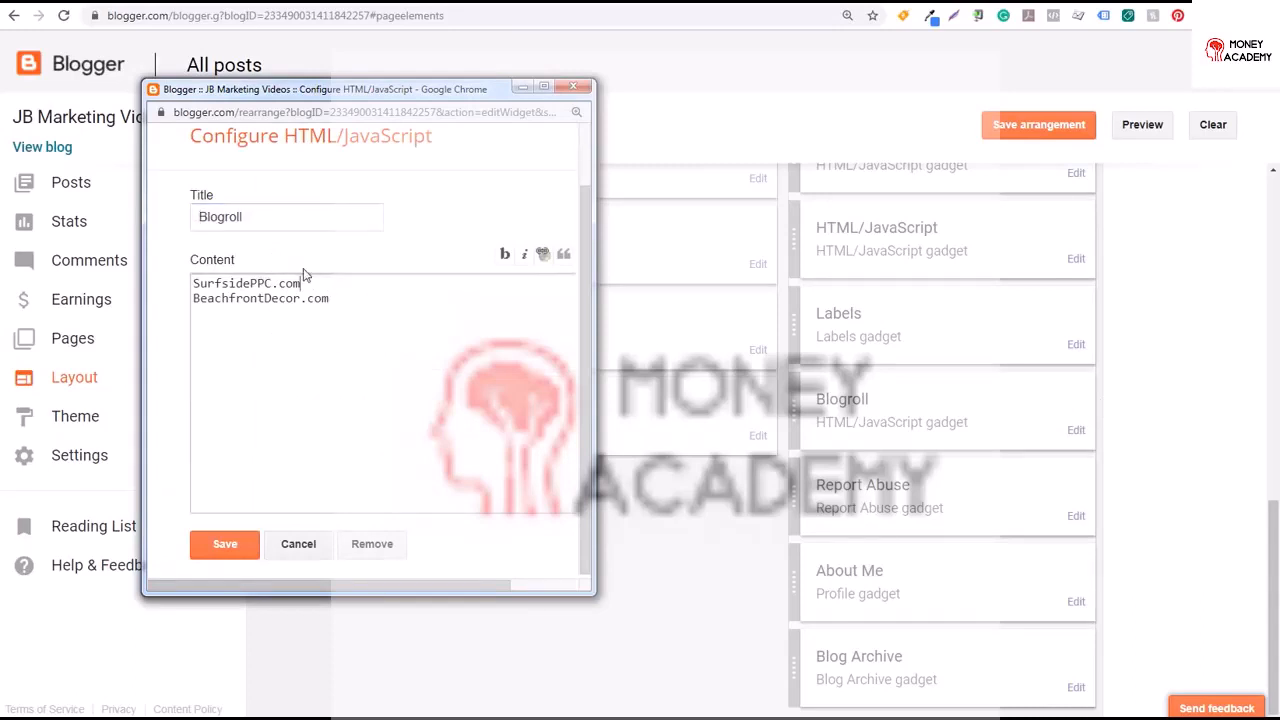
key("Return")
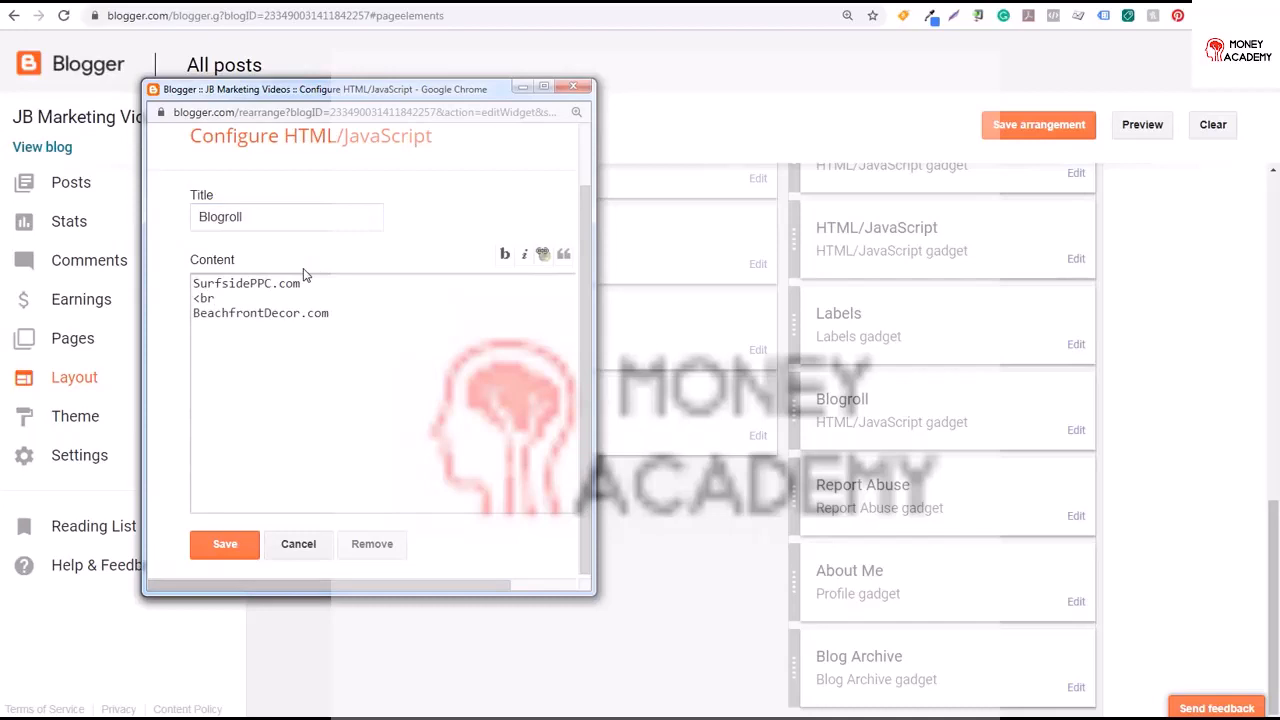
key("ctrl+a")
key("ctrl+v")
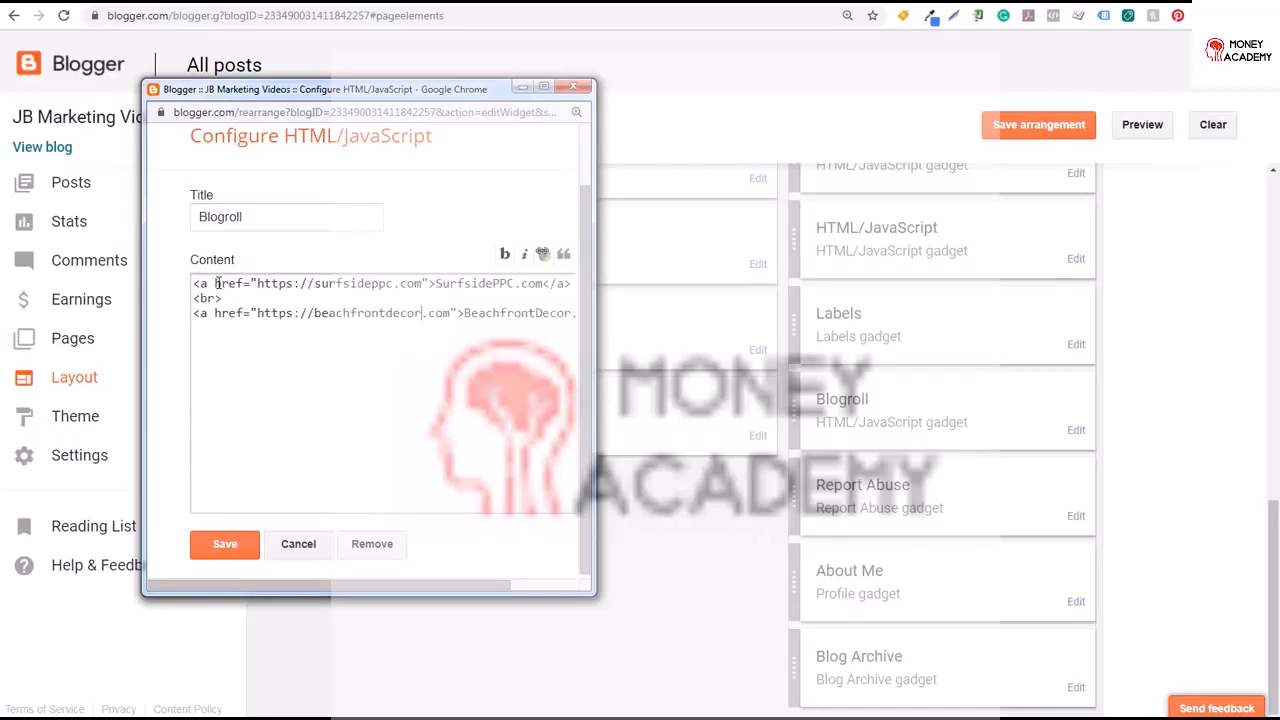
left_click_drag(256, 284, 374, 286)
left_click(374, 286)
left_click_drag(461, 585, 525, 586)
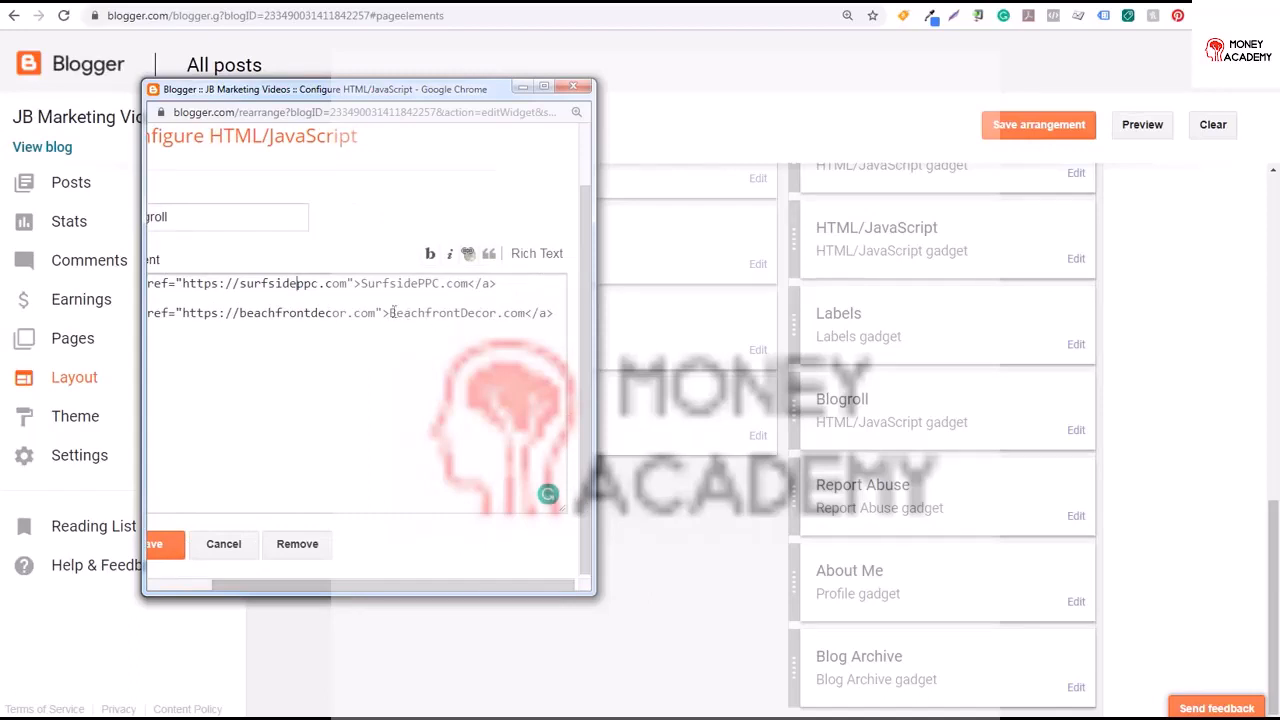
left_click_drag(343, 585, 275, 585)
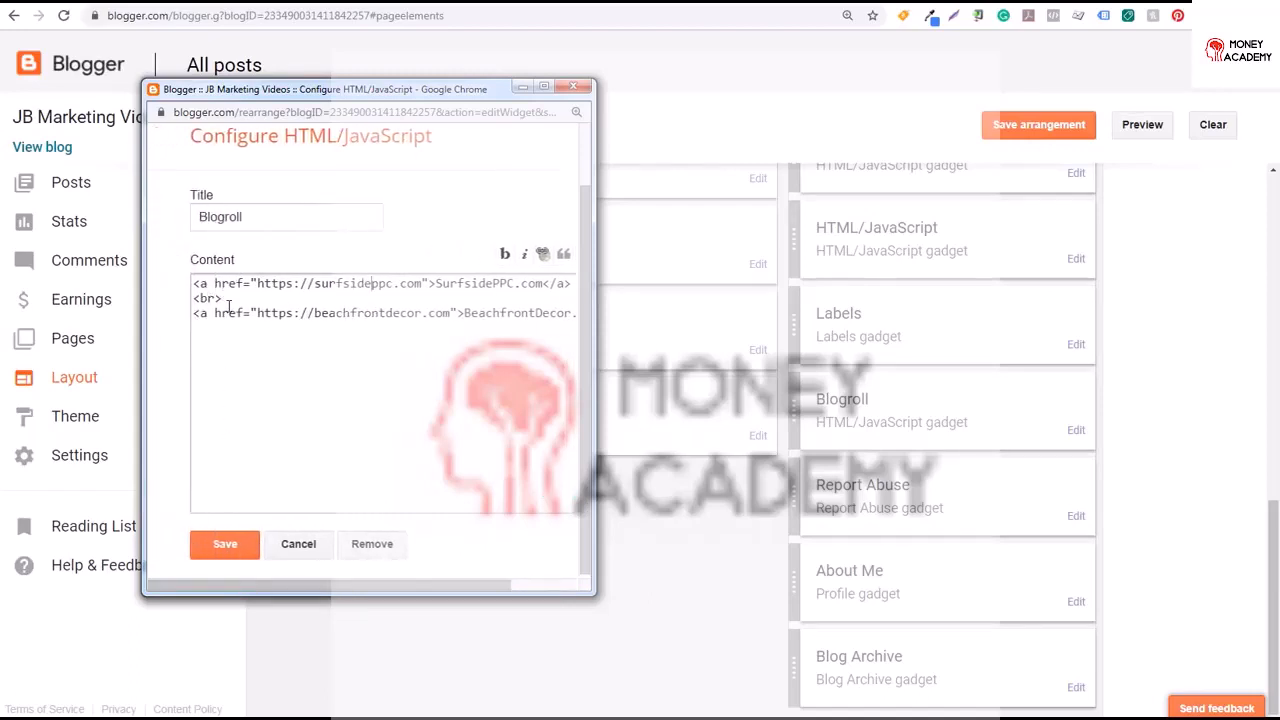
left_click(222, 546)
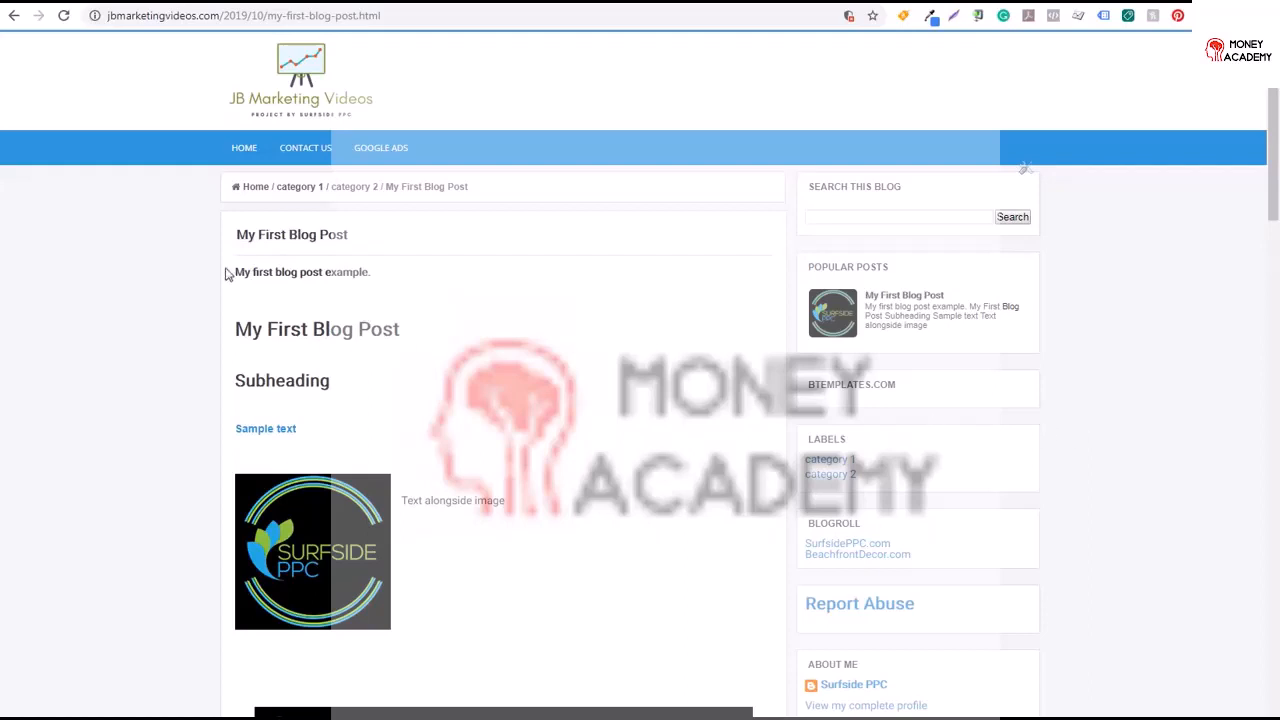
Remove the Report Abuse gadget from the sidebar
scroll(1023, 168, "down", 2)
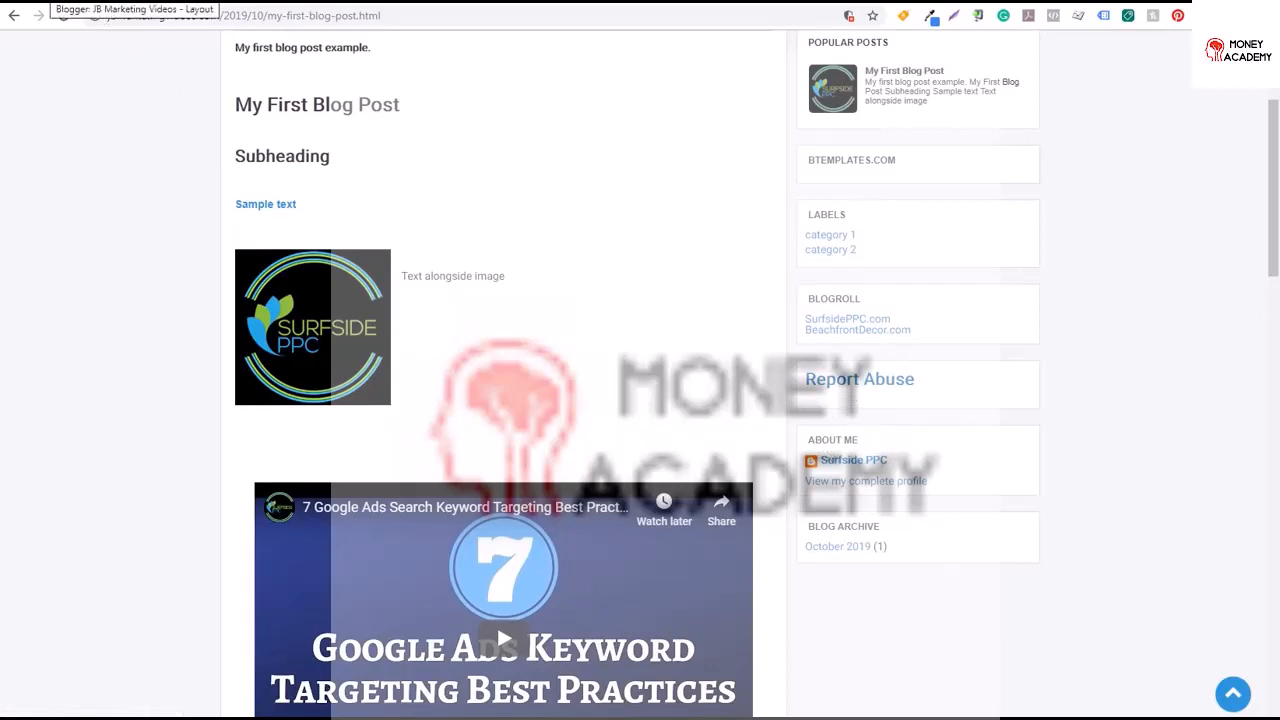
left_click(48, 1)
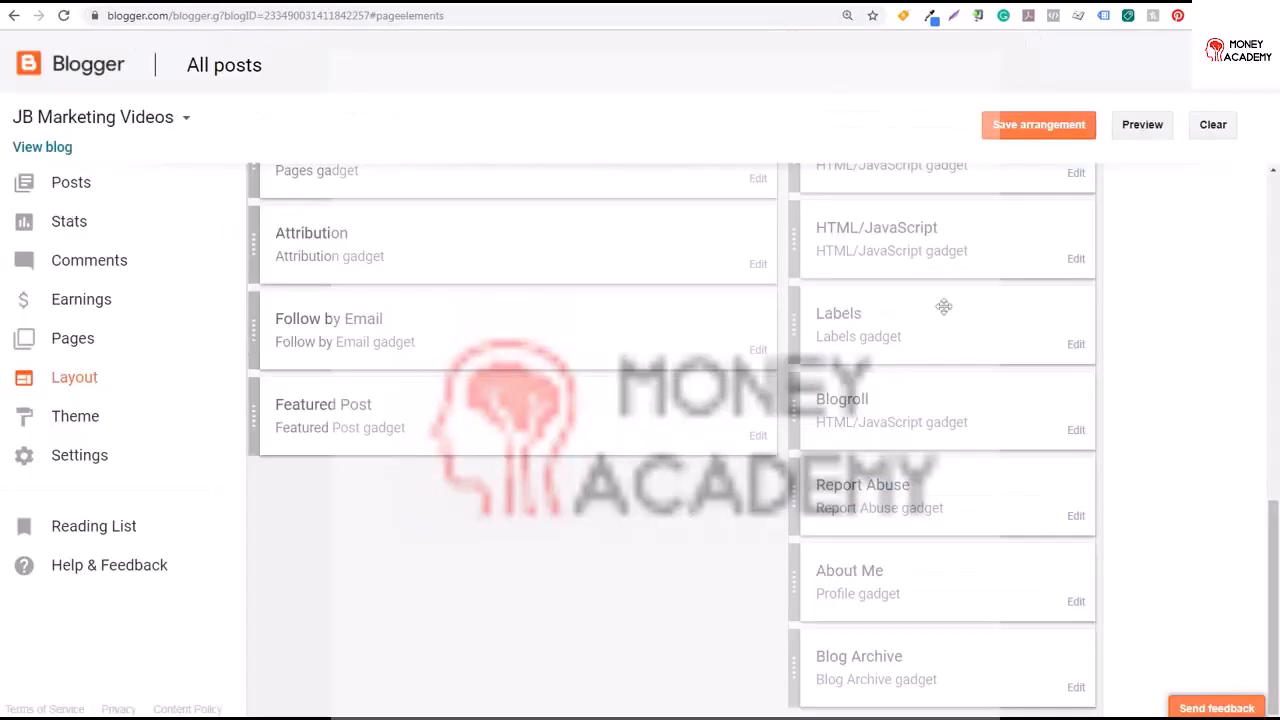
left_click(1076, 518)
left_click(168, 180)
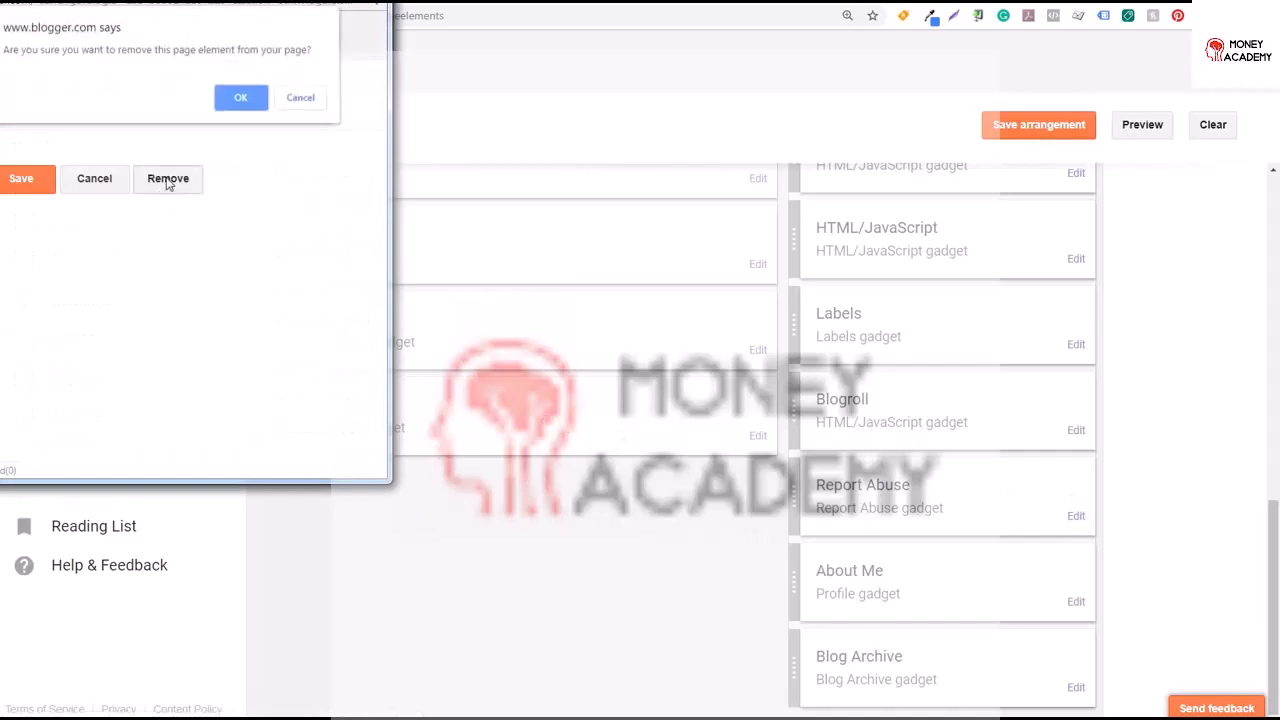
left_click(236, 97)
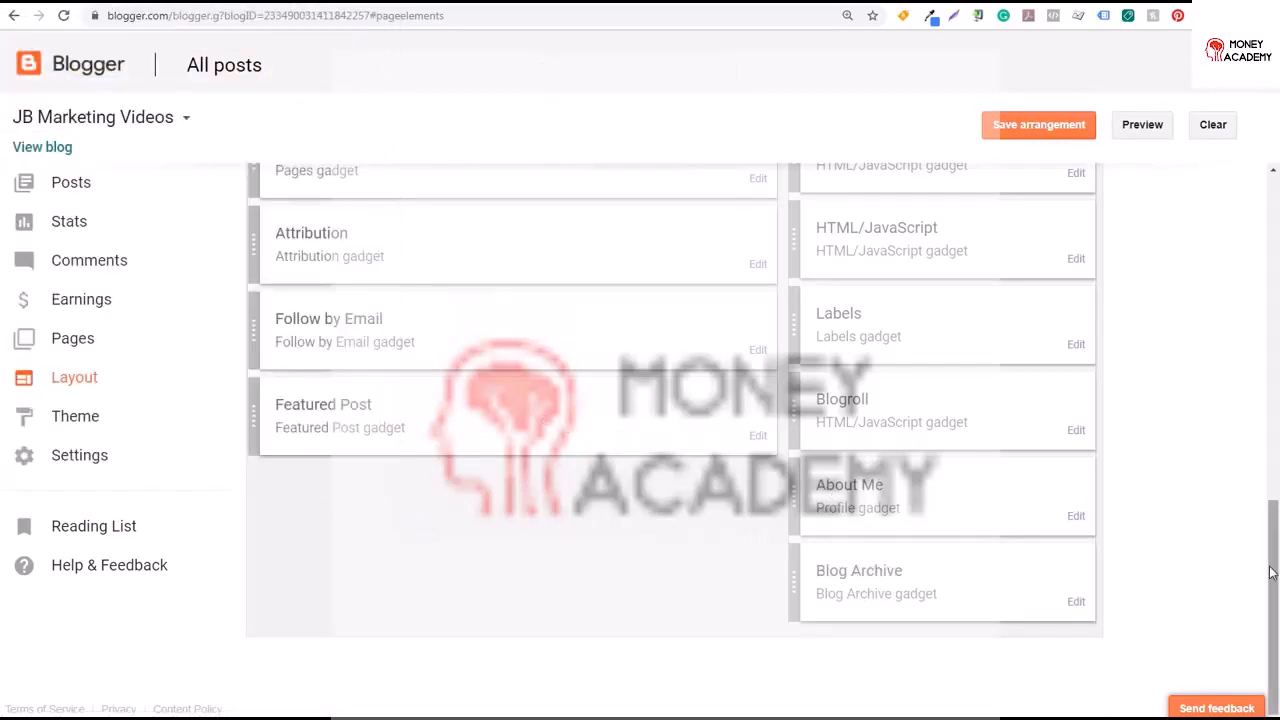
Remove the BTemplates.com gadget and the empty HTML/JavaScript gadget at the top of the sidebar
scroll(1270, 572, "up", 4)
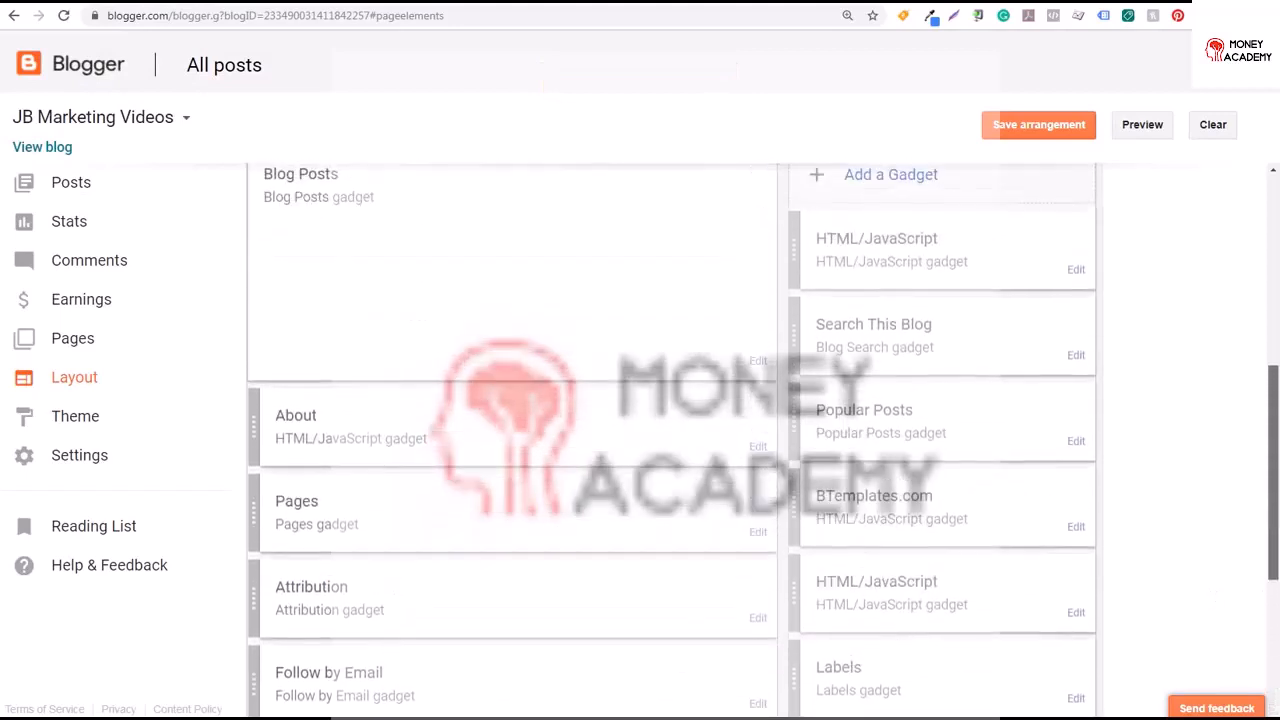
left_click(1075, 536)
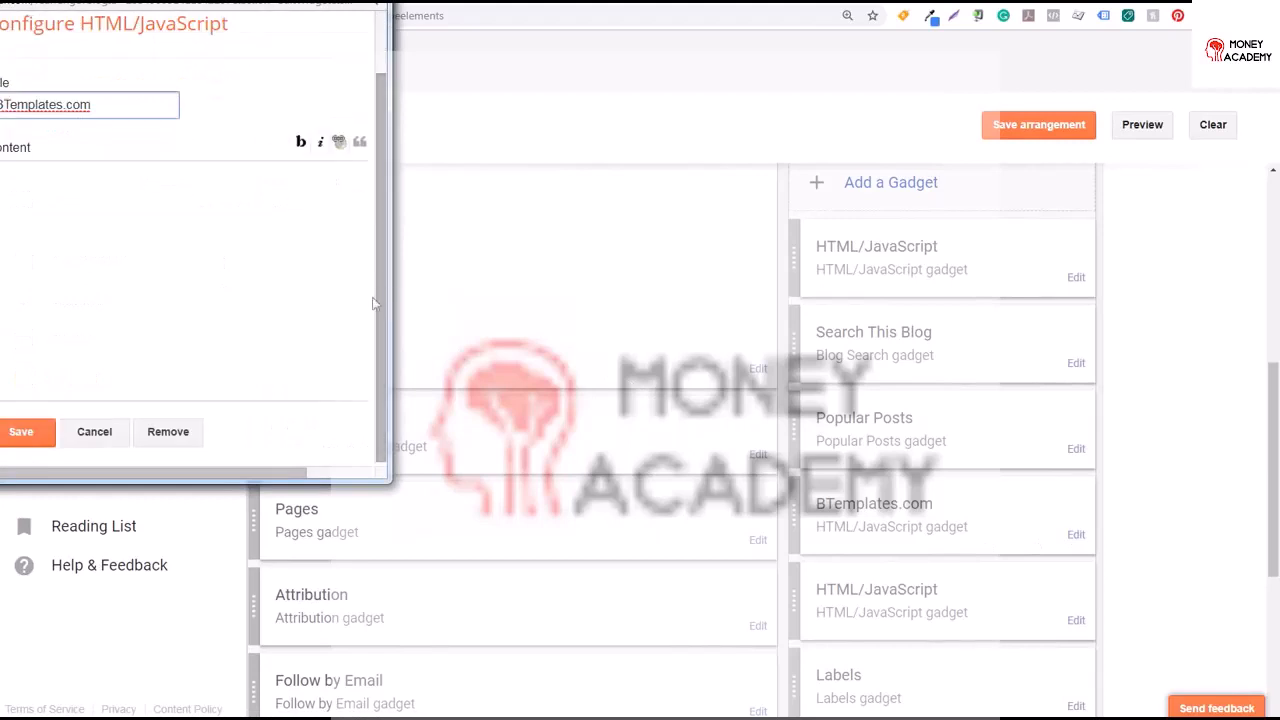
left_click(177, 434)
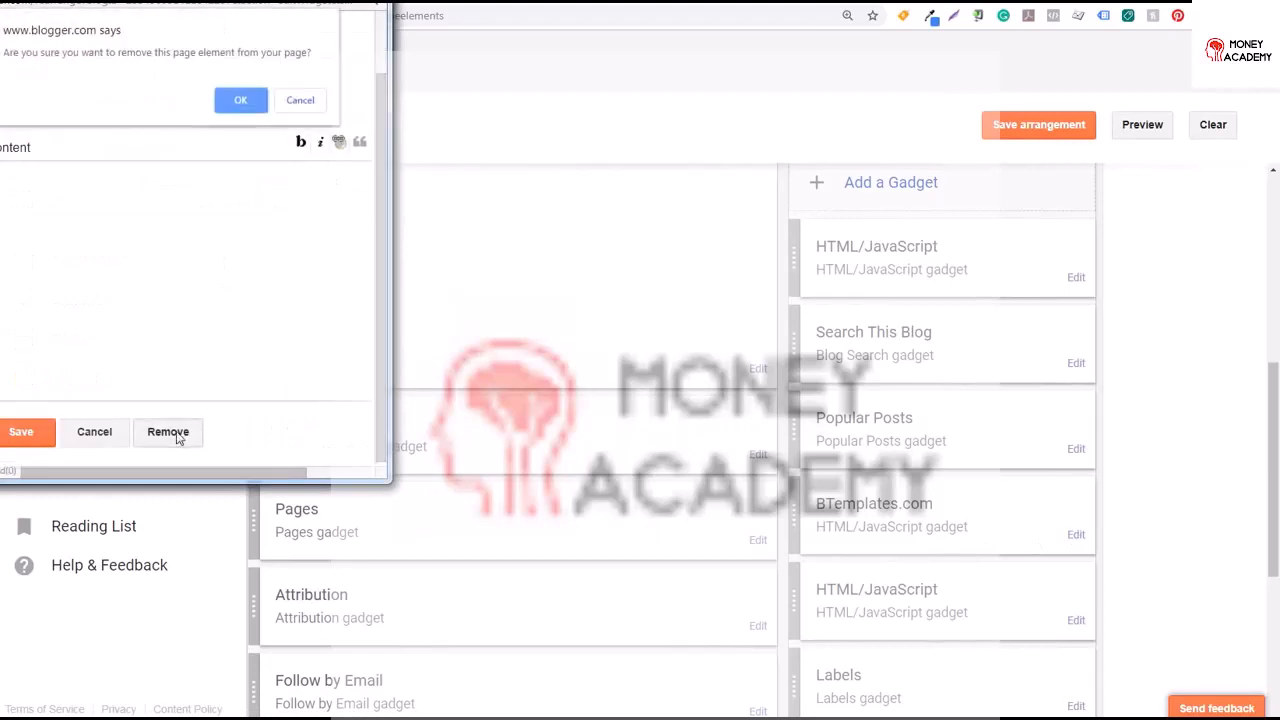
left_click(246, 100)
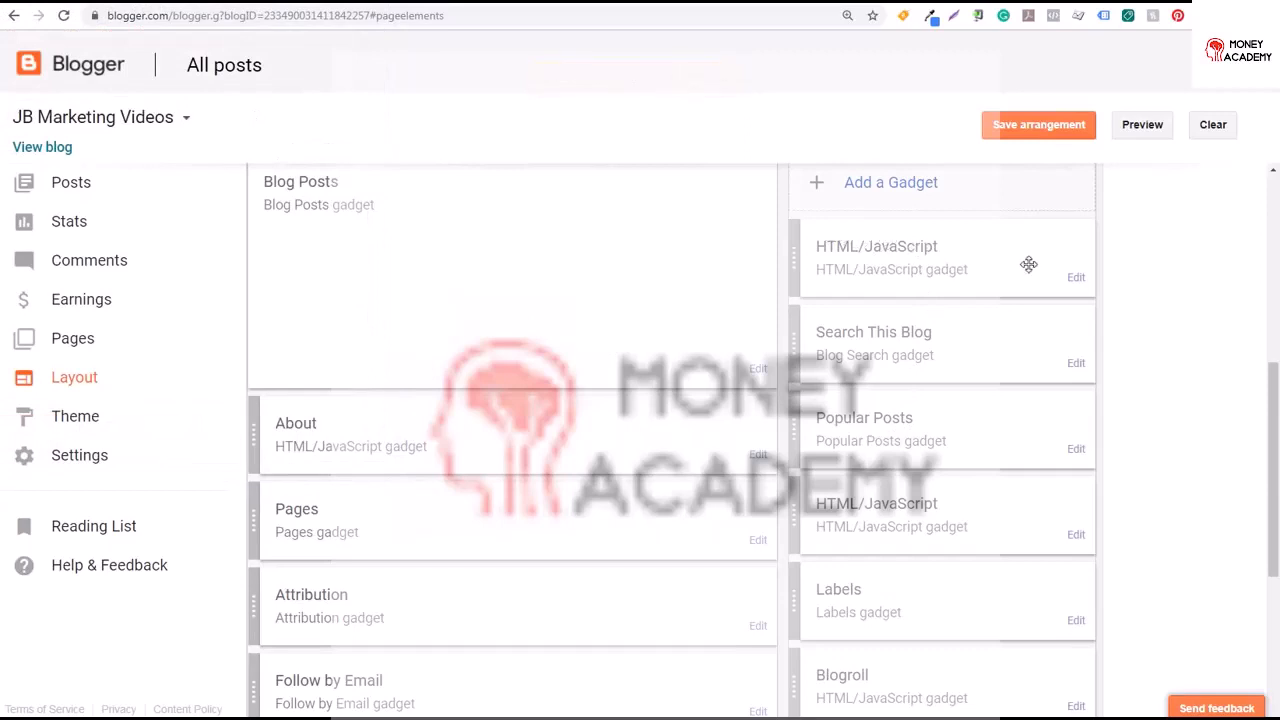
left_click(1076, 280)
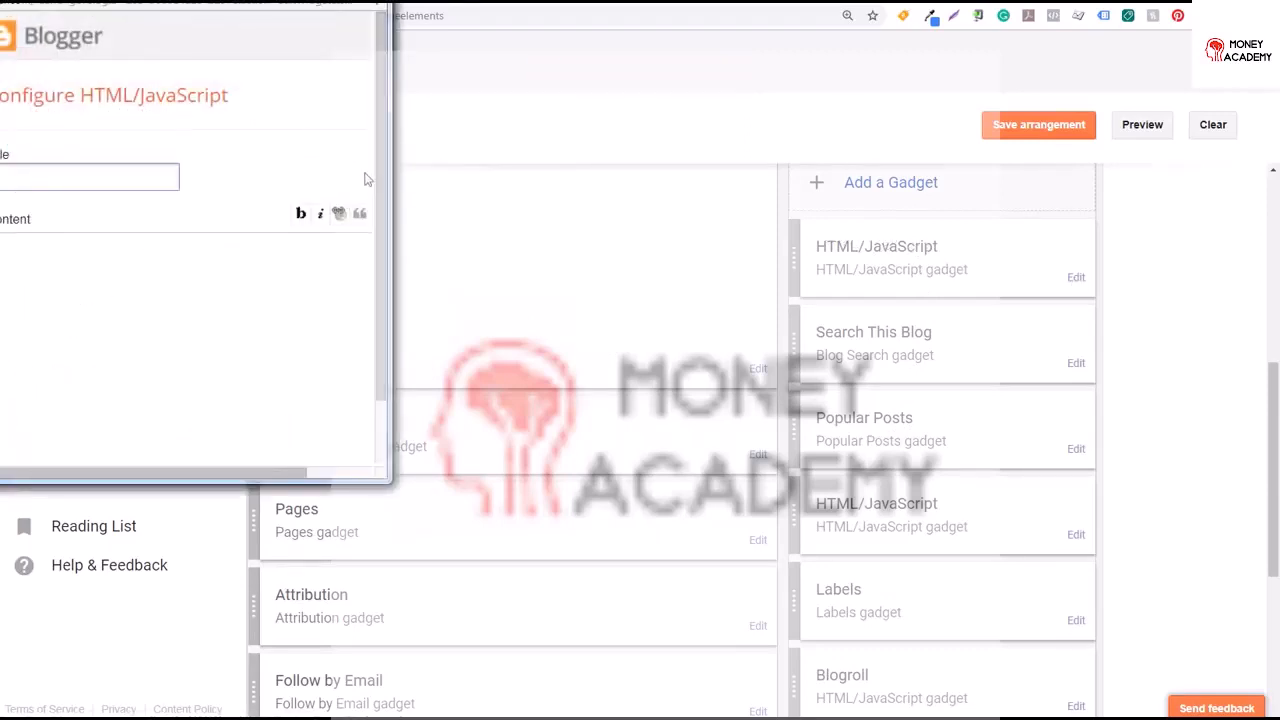
left_click(168, 434)
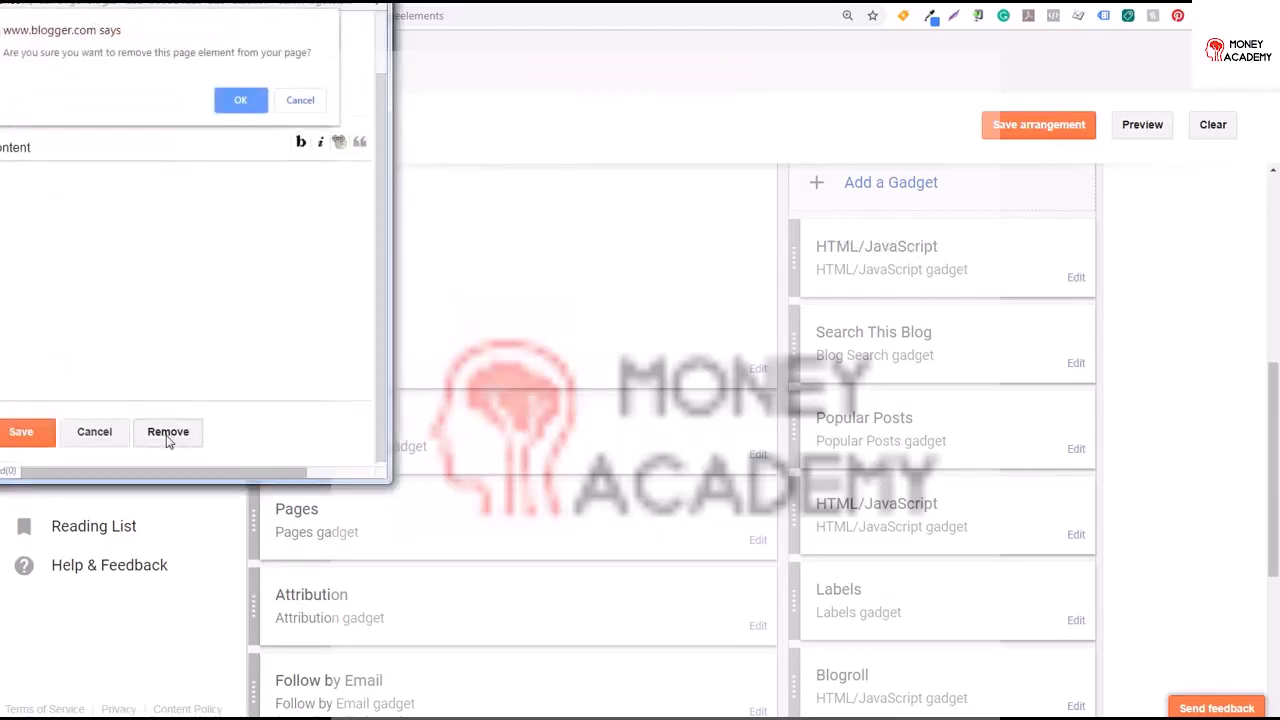
left_click(241, 100)
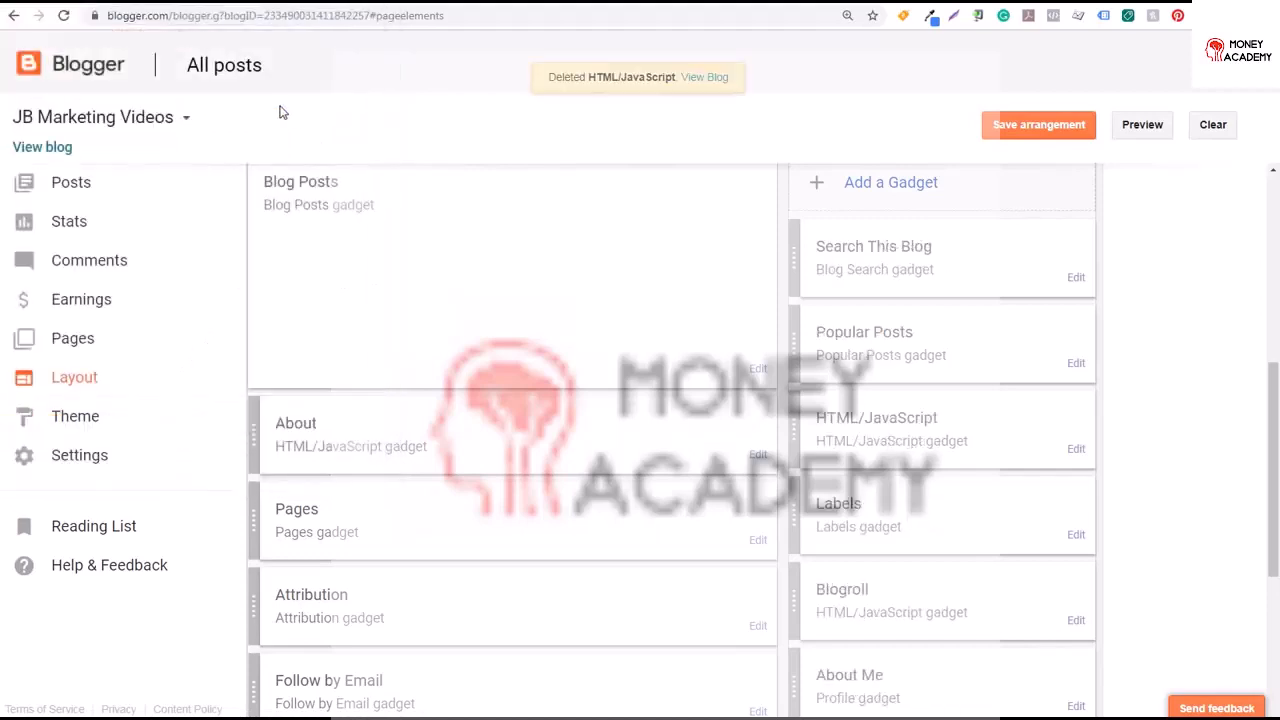
left_click(855, 187)
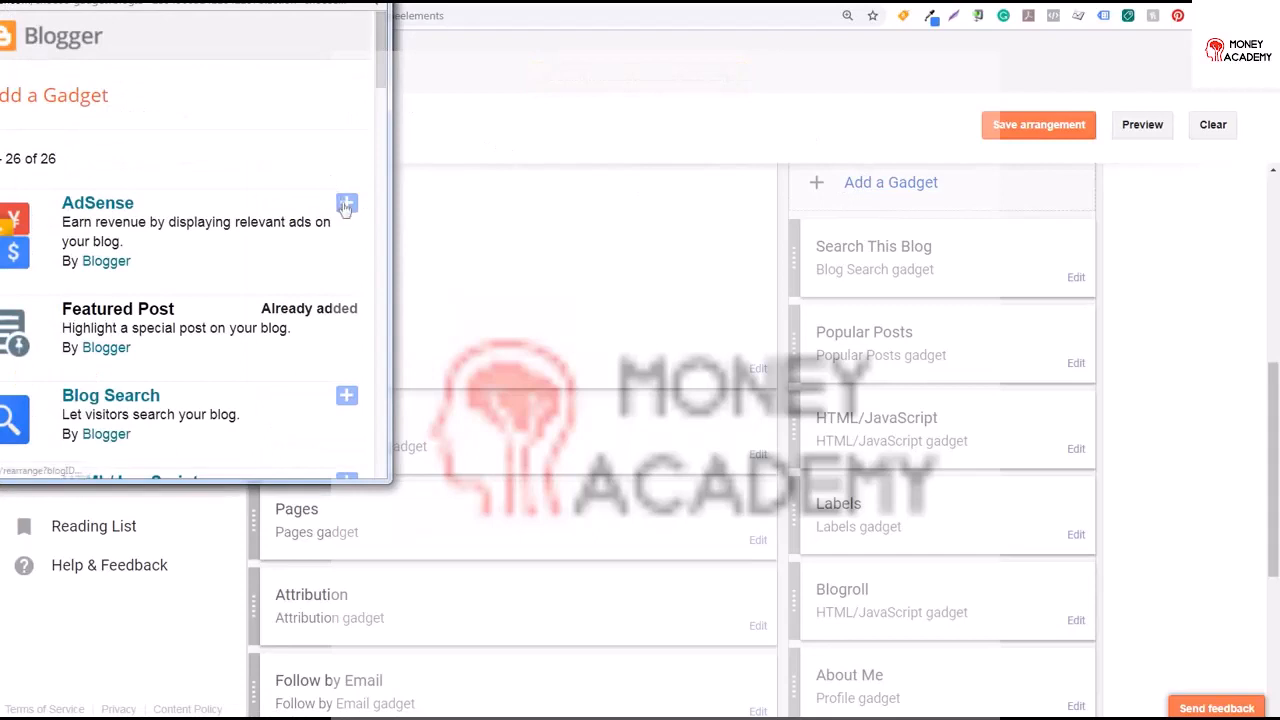
left_click_drag(160, 222, 266, 222)
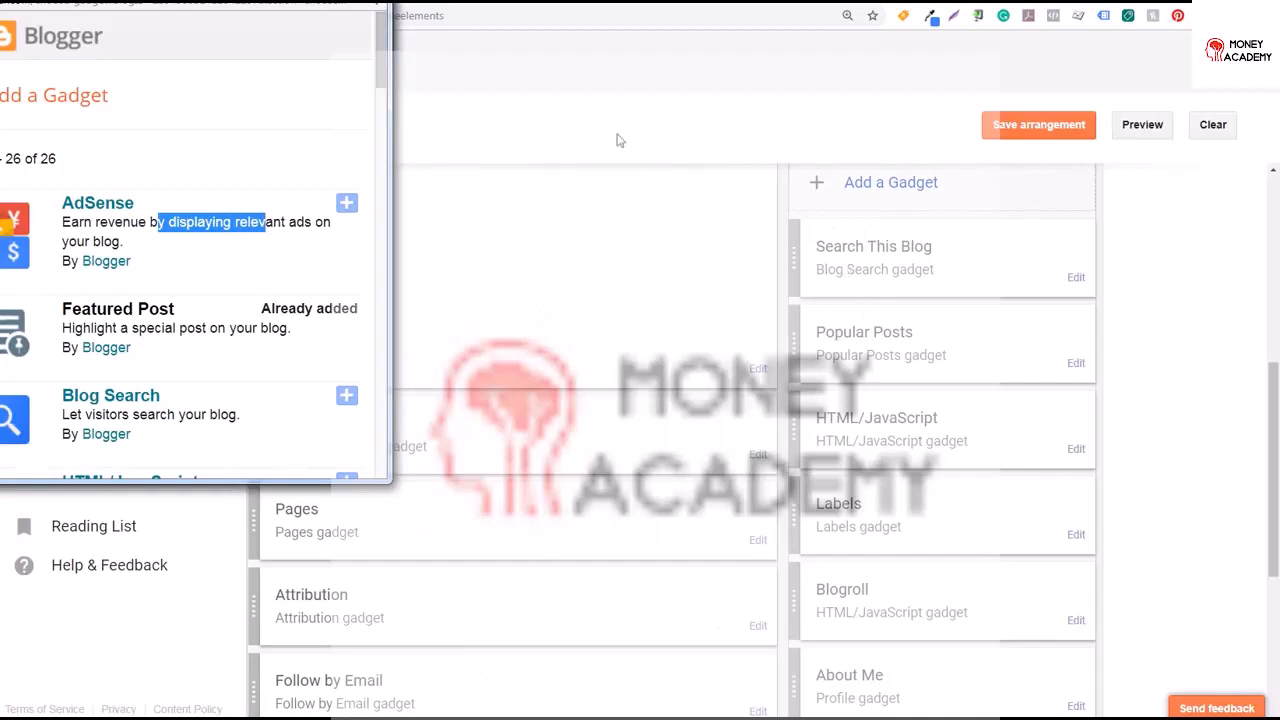
scroll(377, 53, "down", 4)
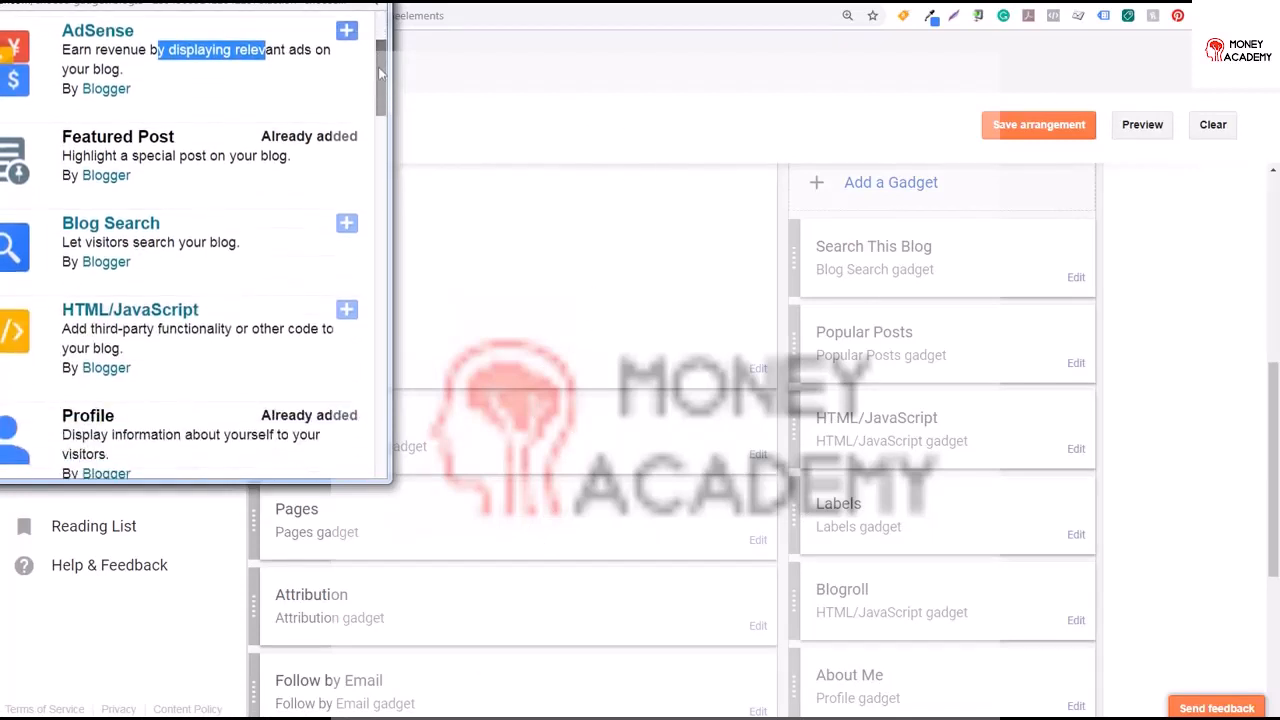
scroll(377, 104, "down", 5)
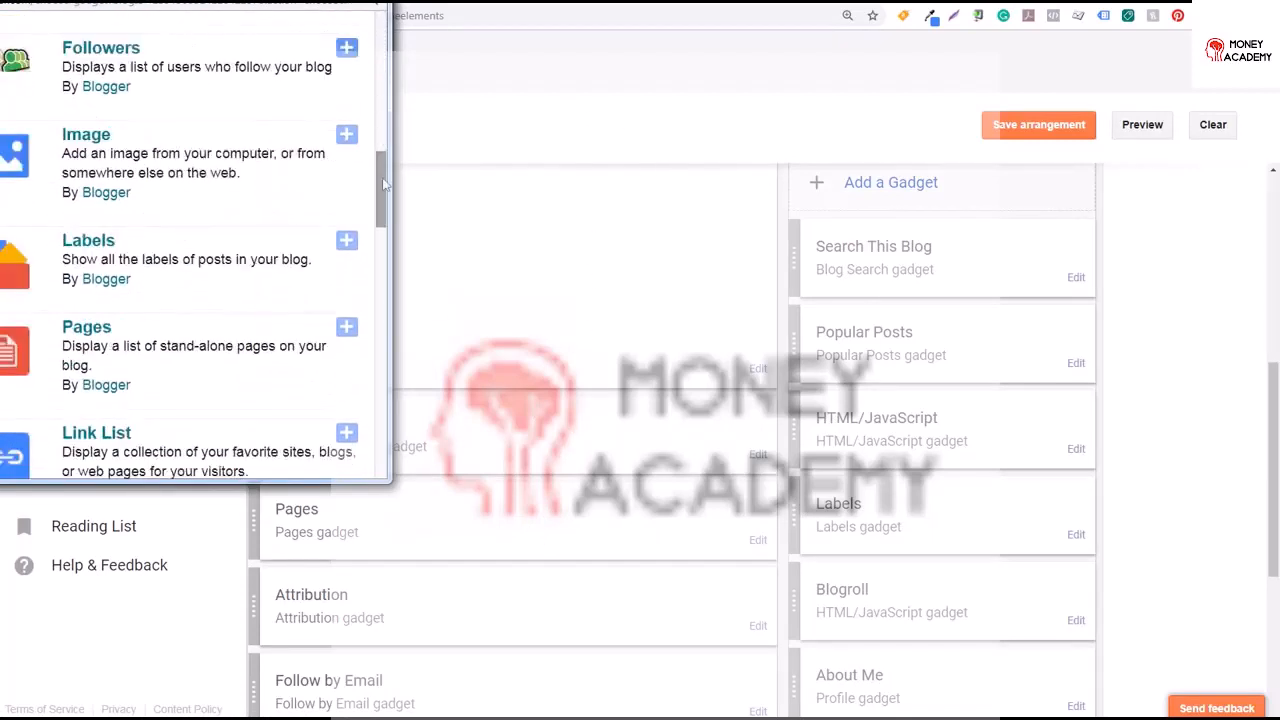
left_click_drag(249, 0, 313, 60)
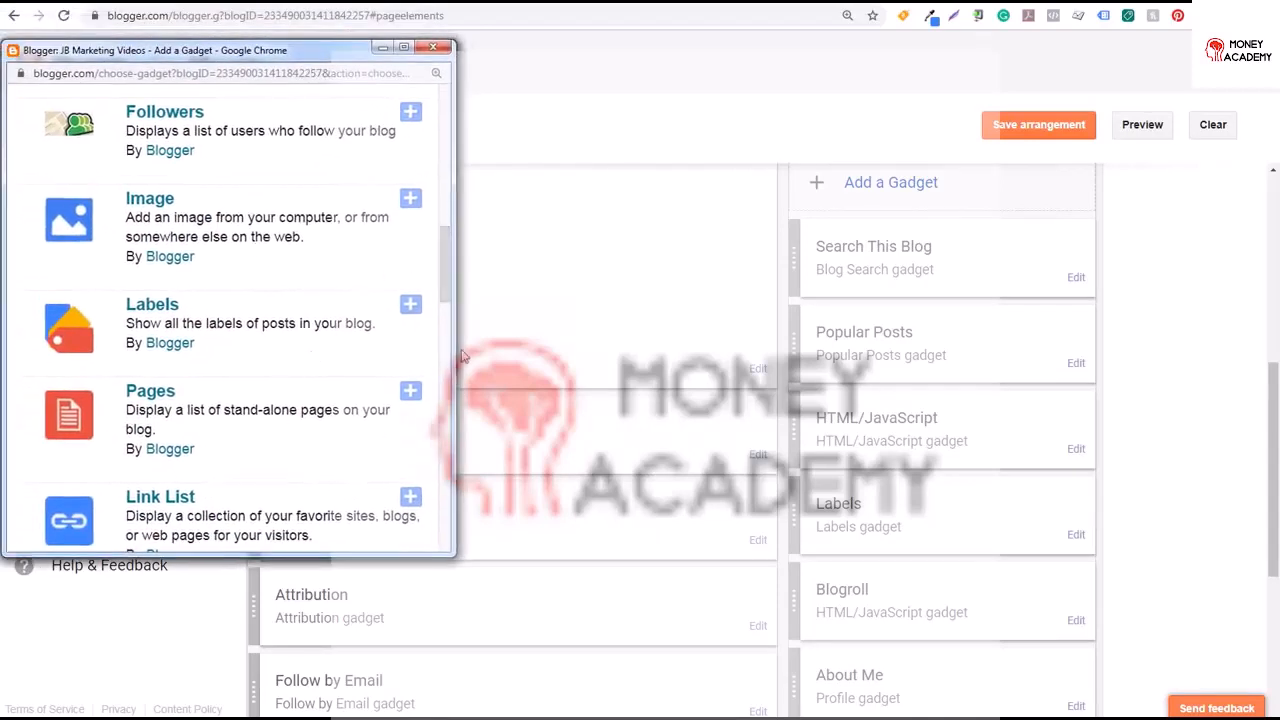
scroll(378, 326, "down", 2)
left_click(411, 330)
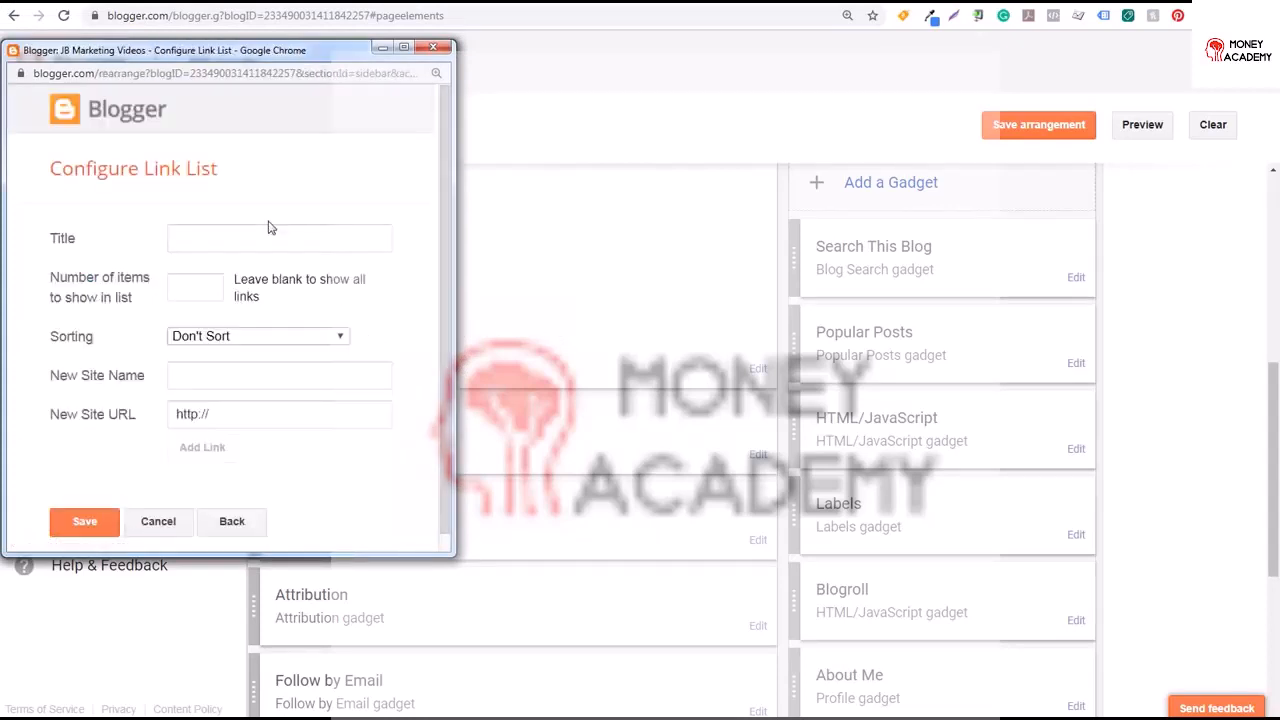
left_click(200, 366)
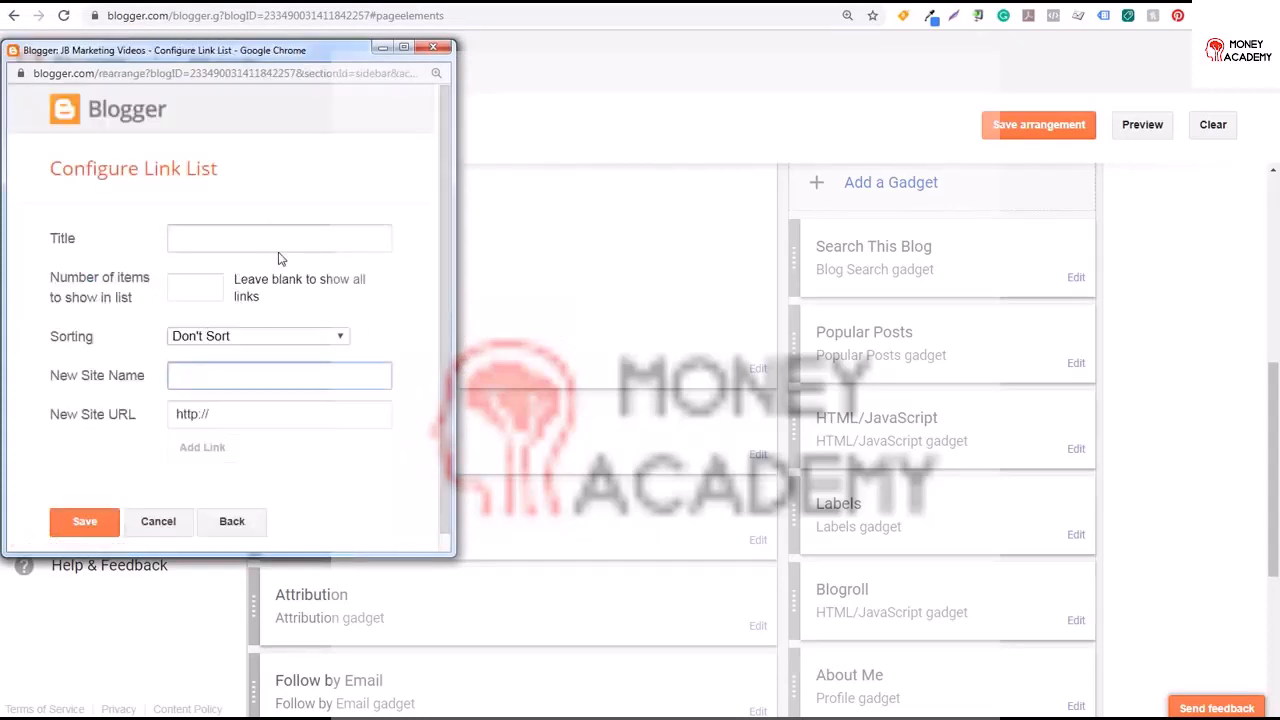
type("Surfside PPC")
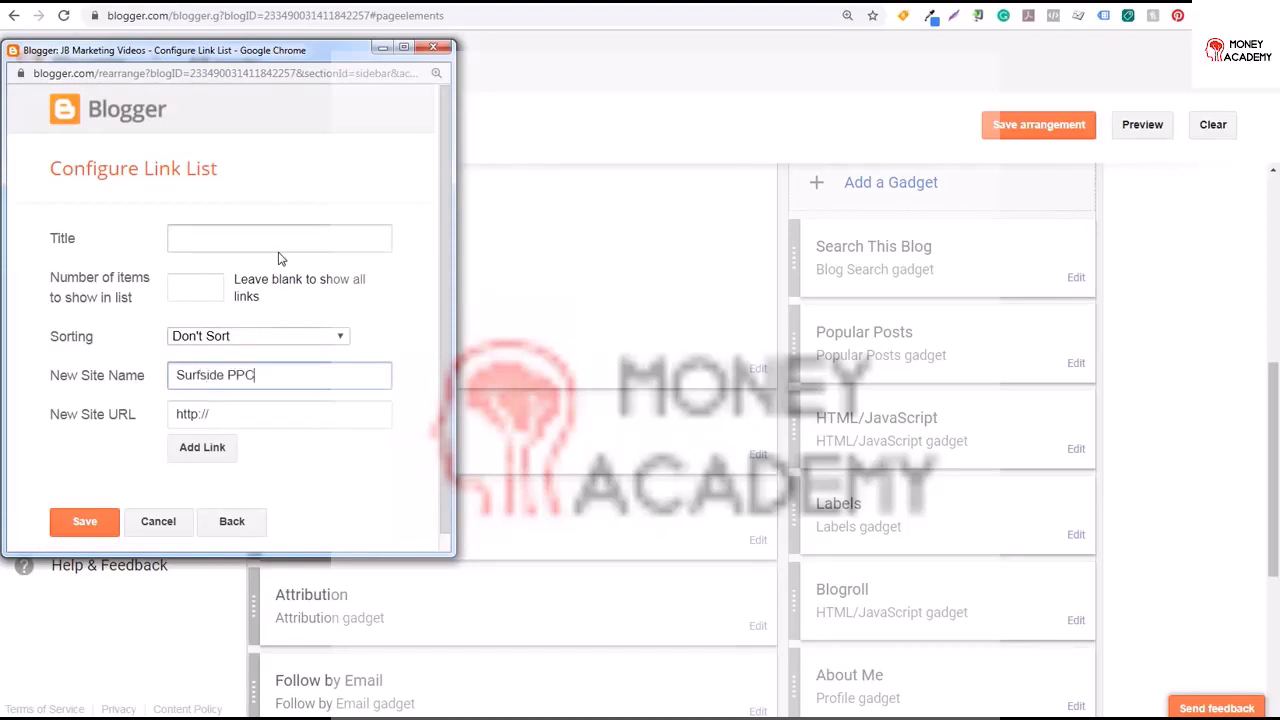
key("Tab")
type("https://surfsideppc.com")
left_click(323, 240)
type("Blogs We Love")
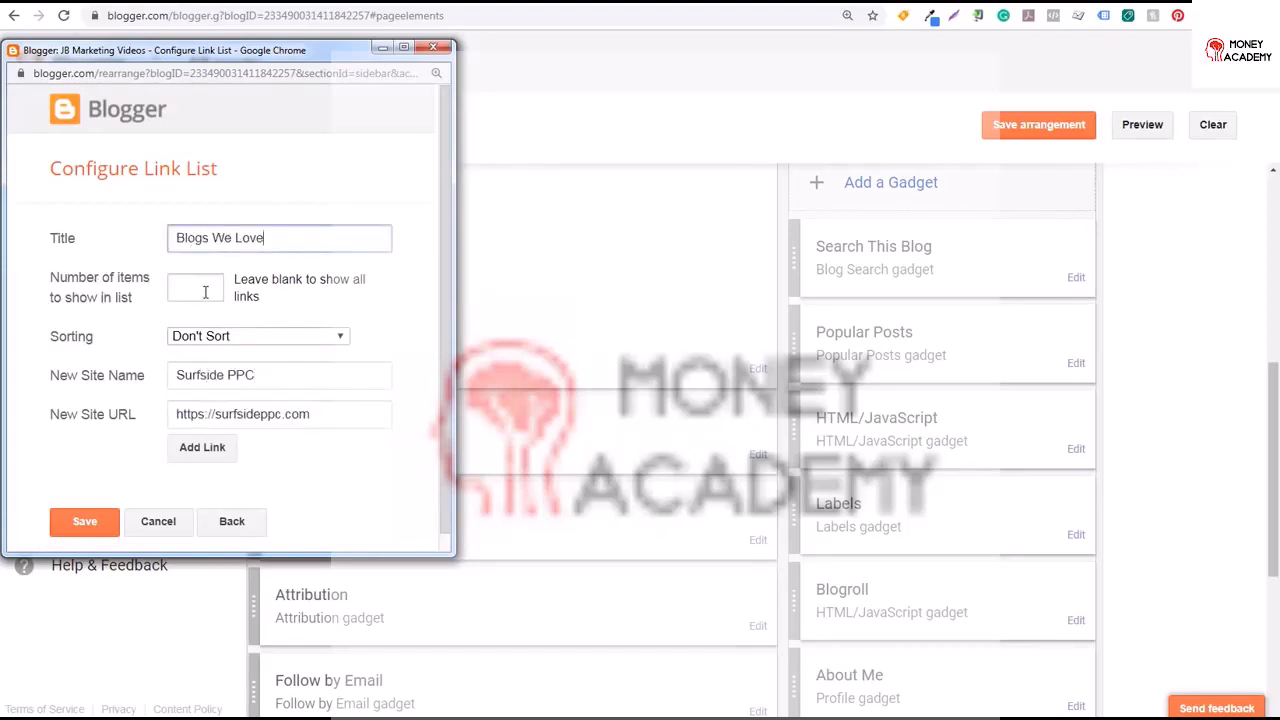
left_click_drag(240, 282, 318, 283)
left_click(332, 298)
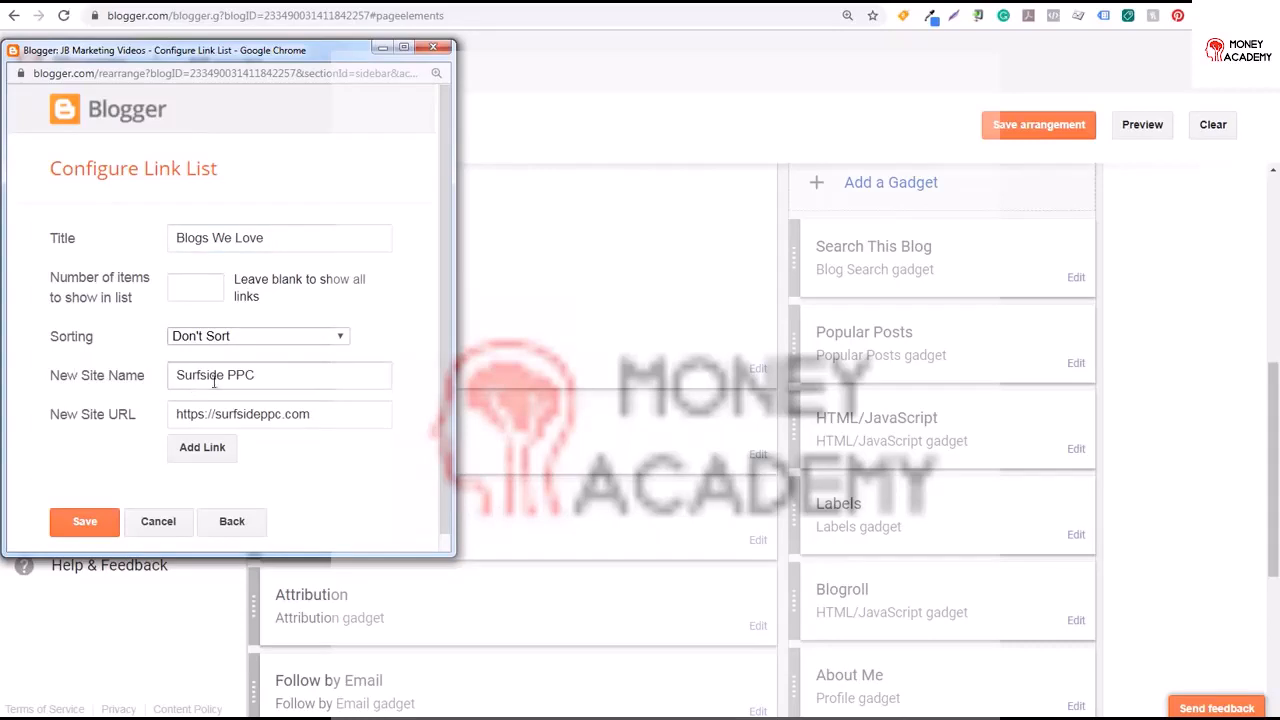
left_click(210, 447)
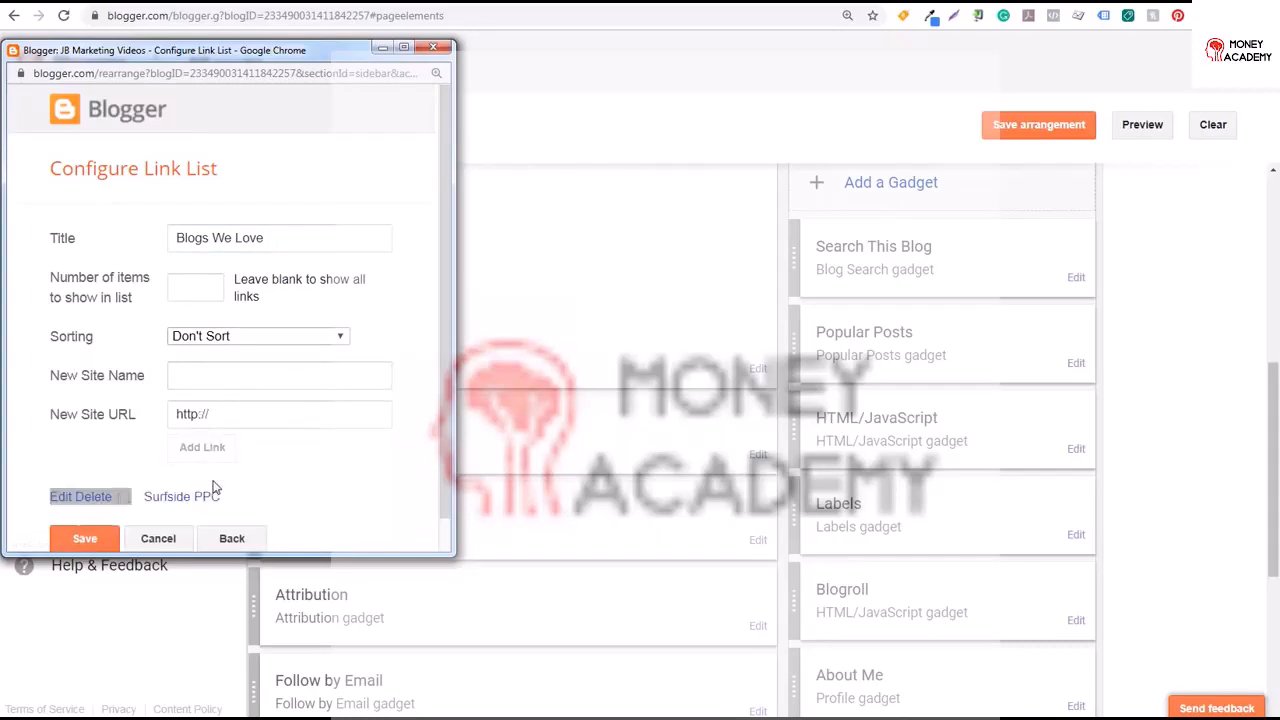
left_click(246, 379)
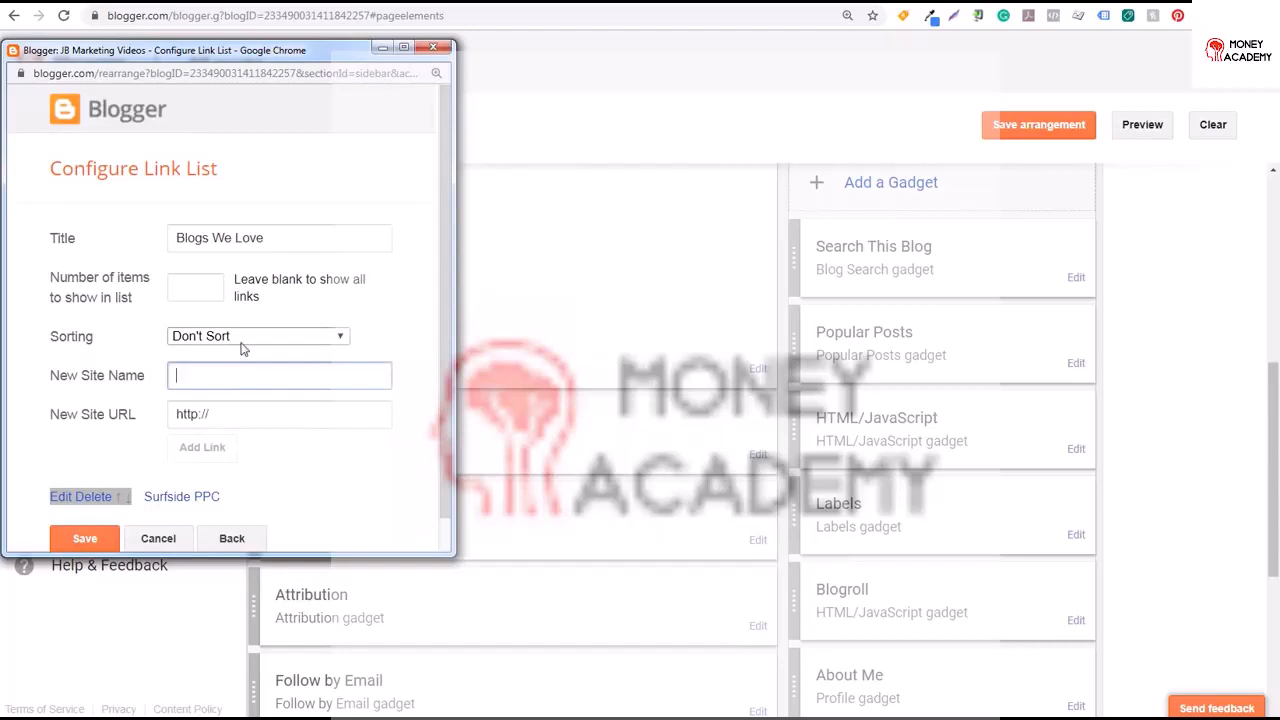
type("Beachfront Decor")
key("Tab")
type("https://beachfrontdecor.")
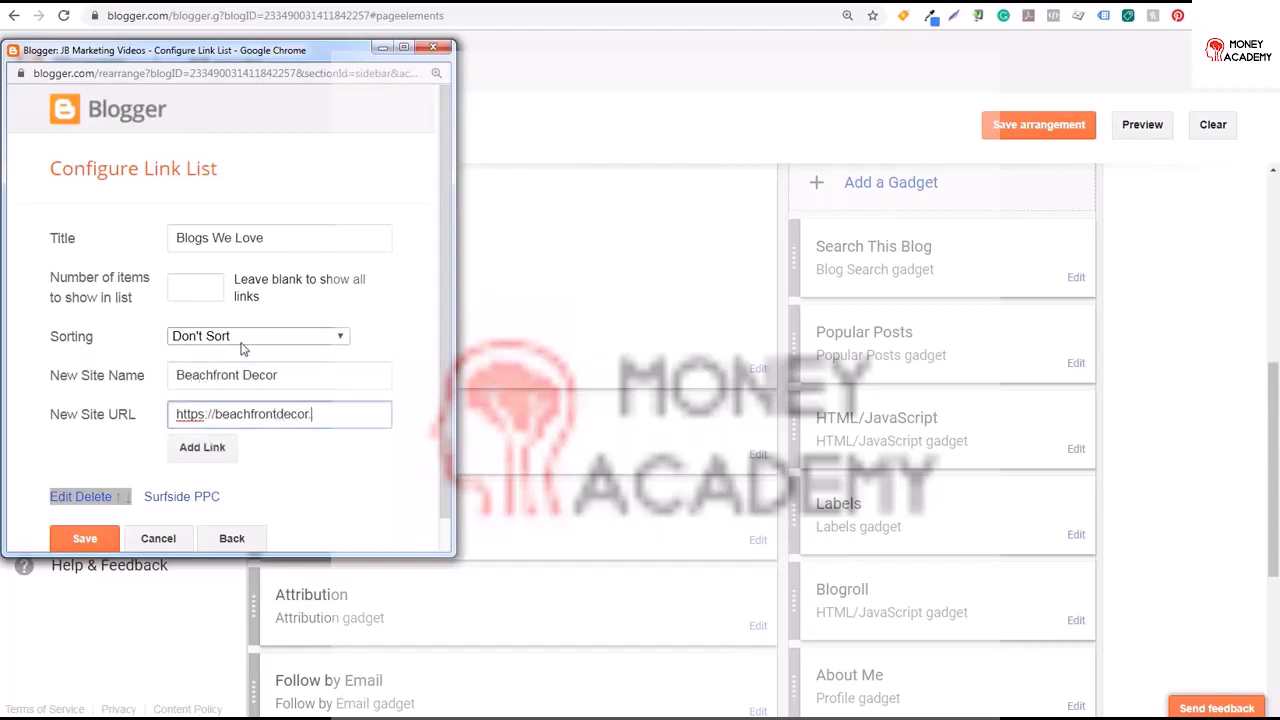
type("com")
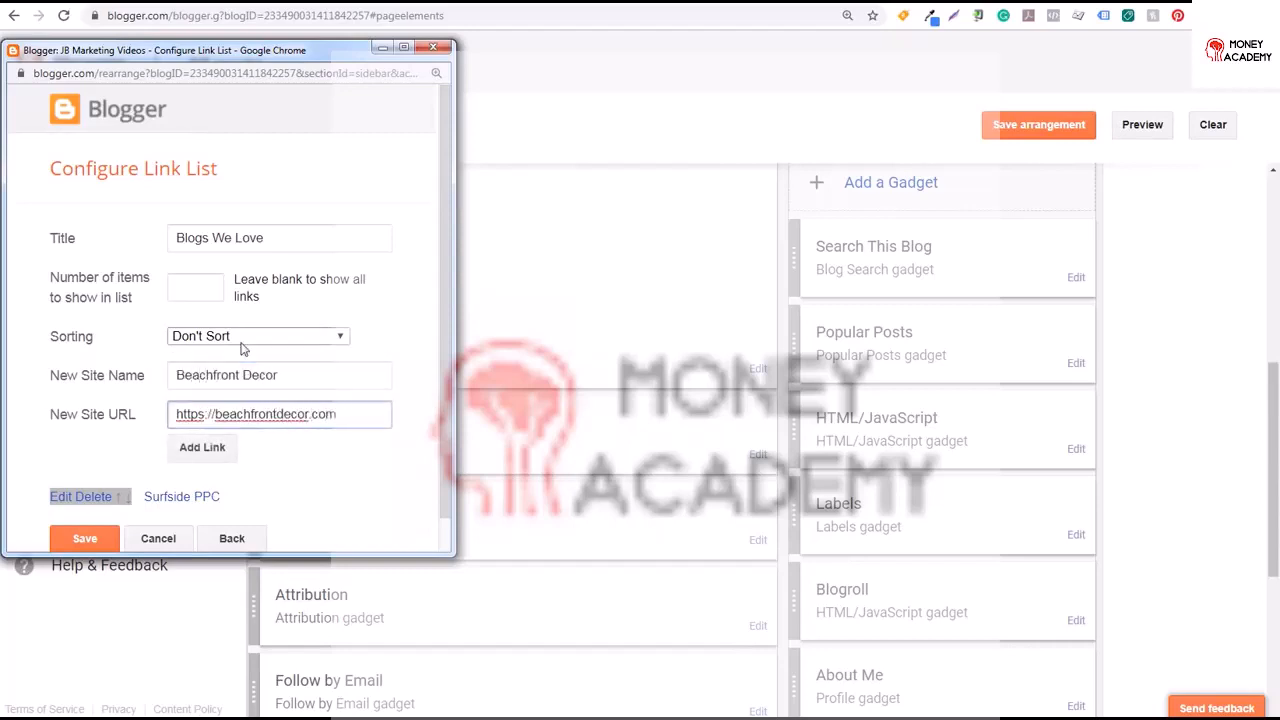
left_click(88, 538)
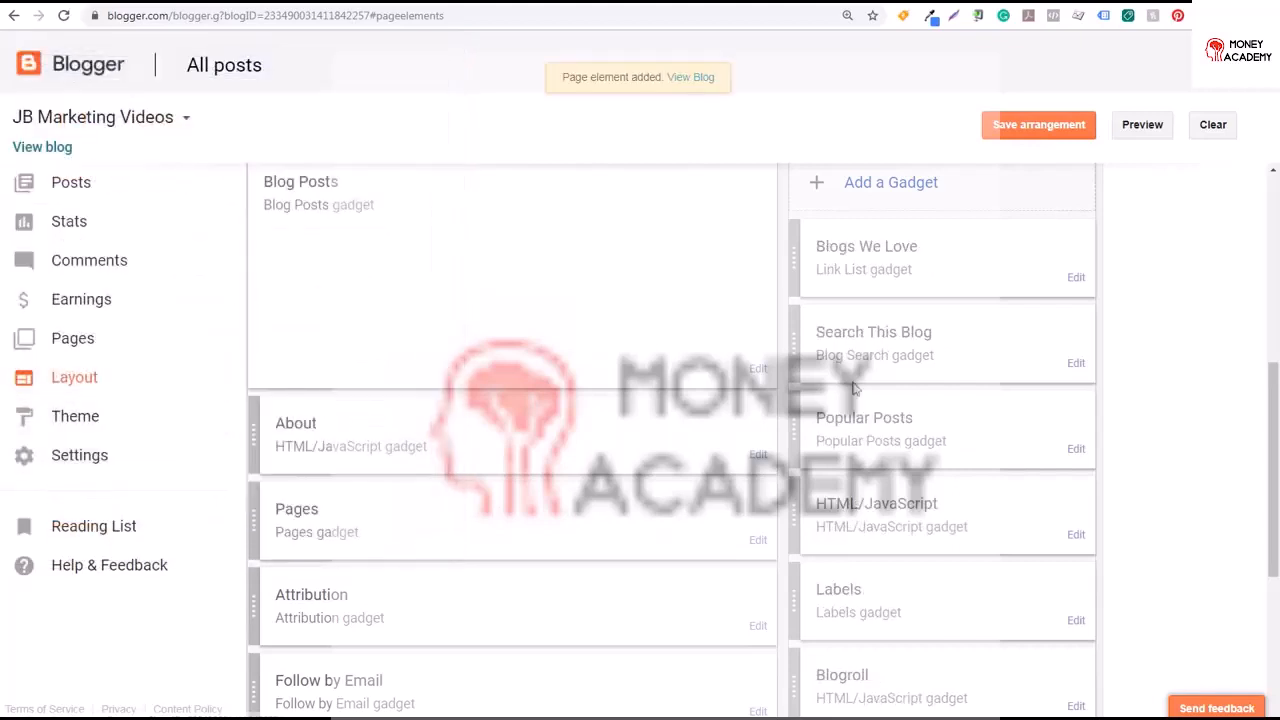
Reorder the Blogs We Love links so Surfside PPC comes first, and save the gadget
left_click(1076, 281)
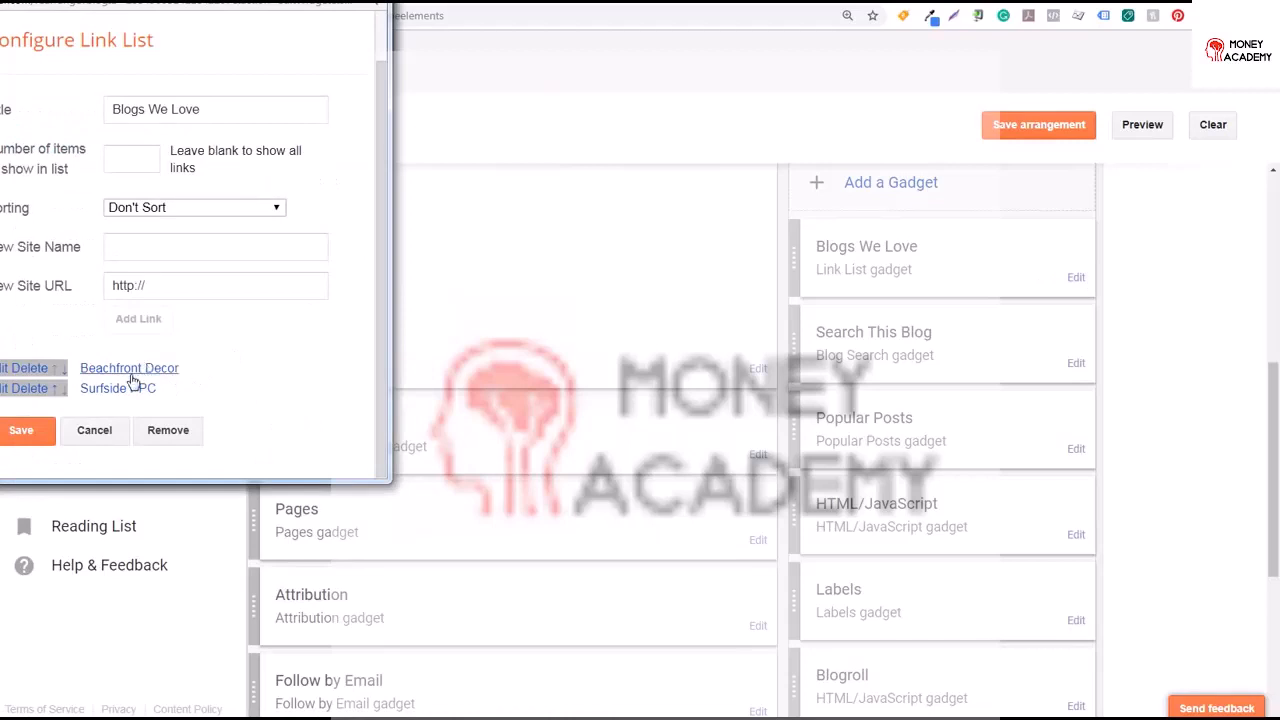
left_click(63, 370)
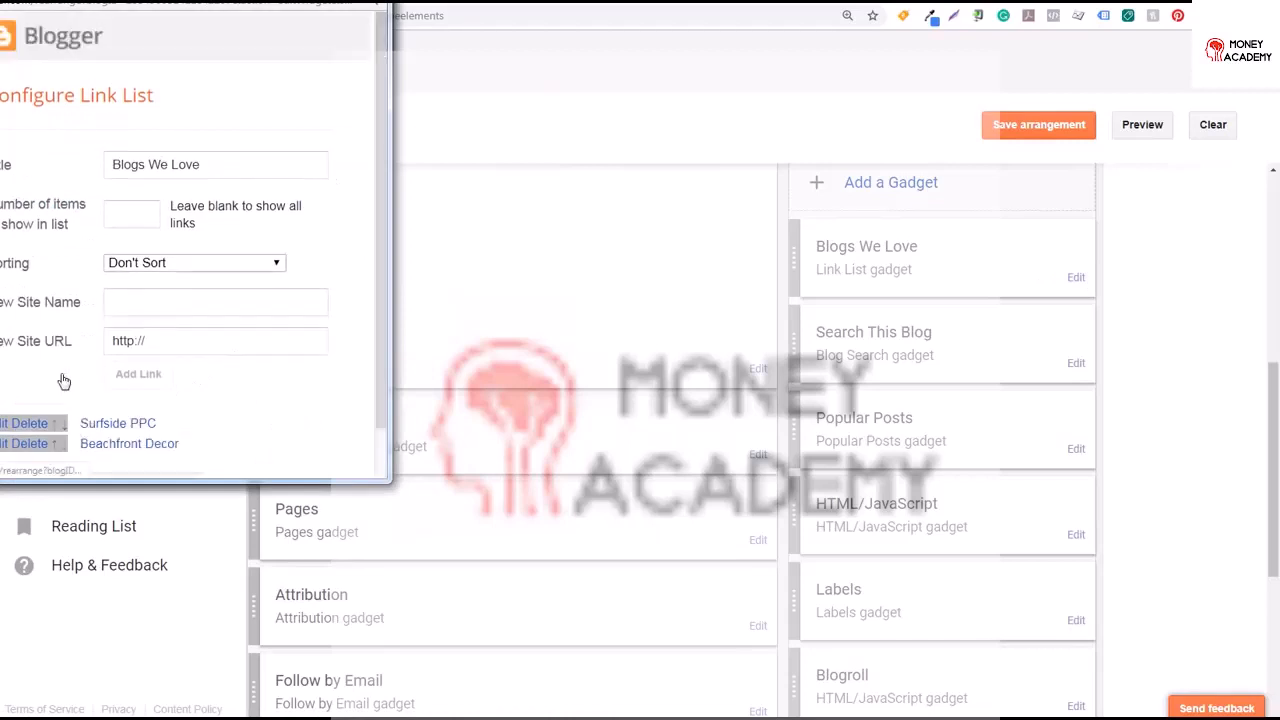
scroll(346, 350, "down", 2)
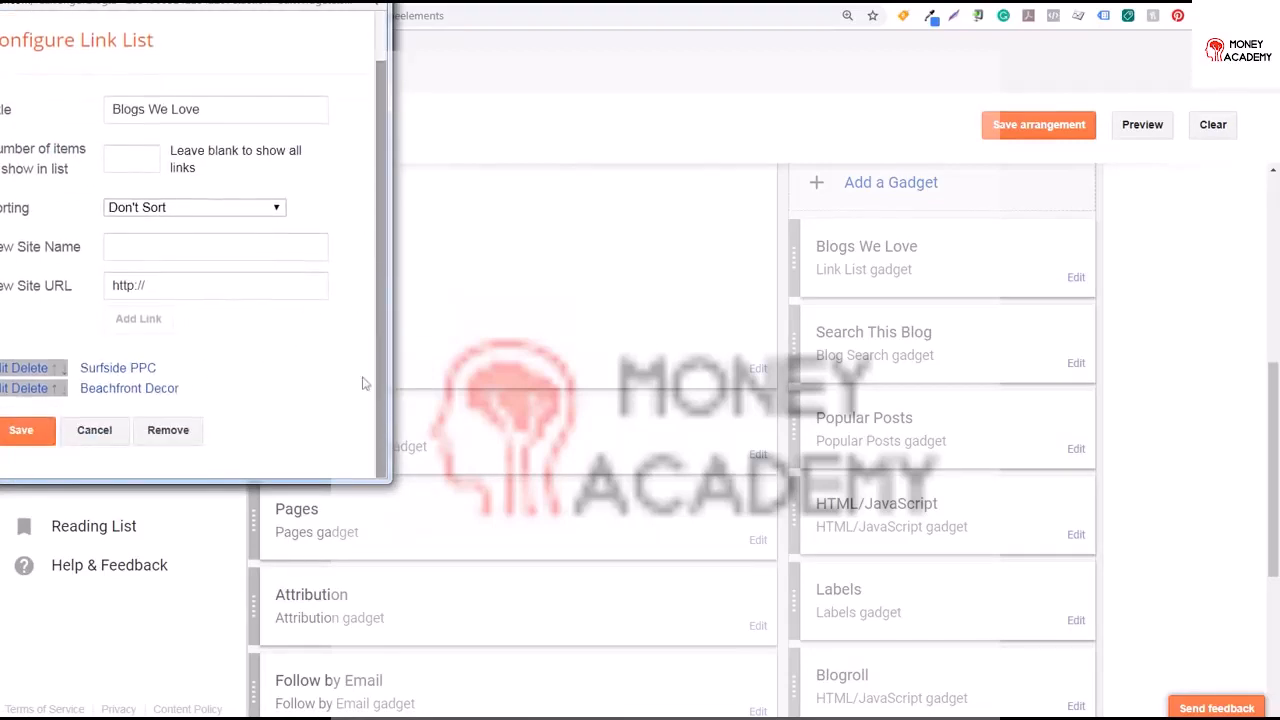
left_click(45, 435)
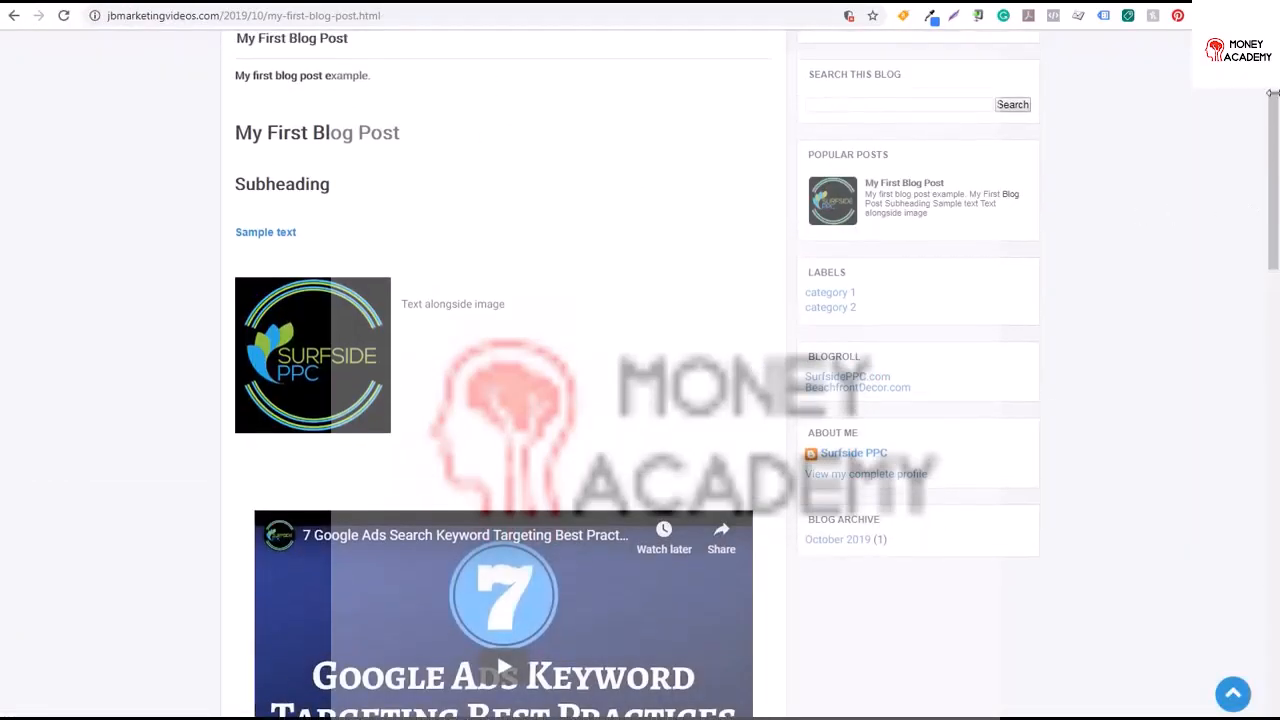
Remove the Blogroll gadget from the sidebar and save the layout arrangement
scroll(838, 200, "up", 2)
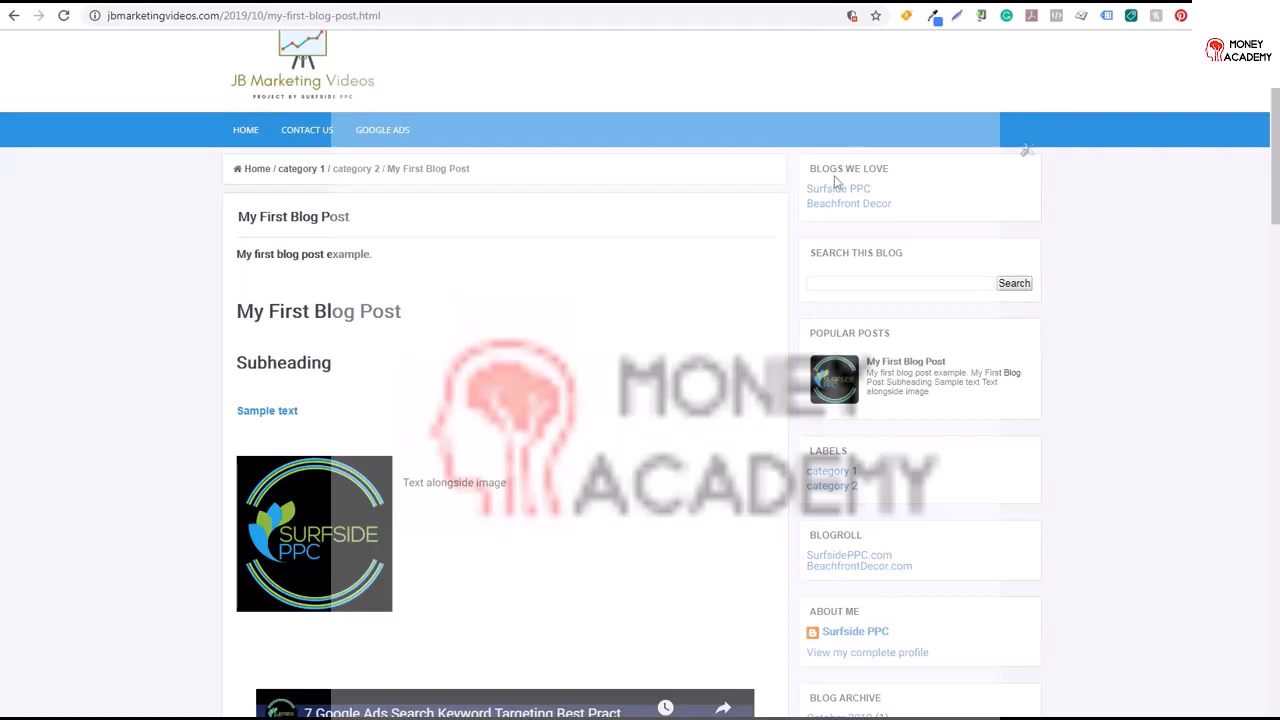
left_click(14, 15)
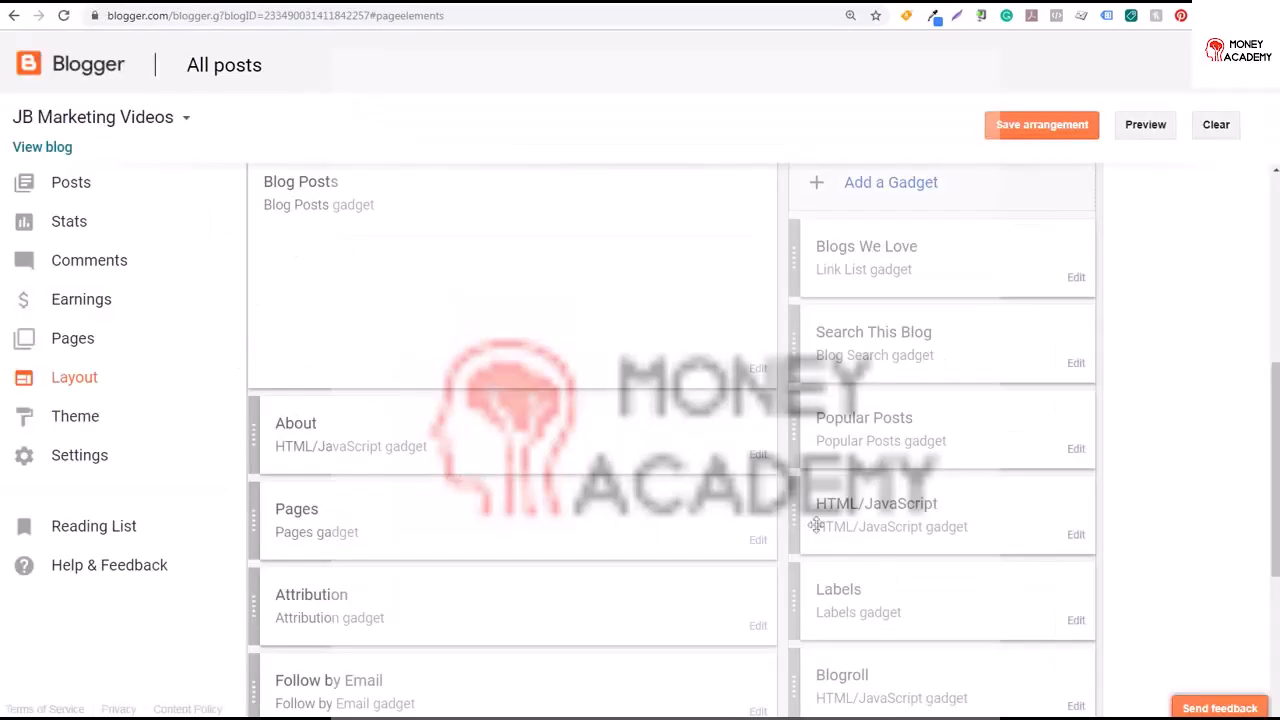
left_click(1076, 707)
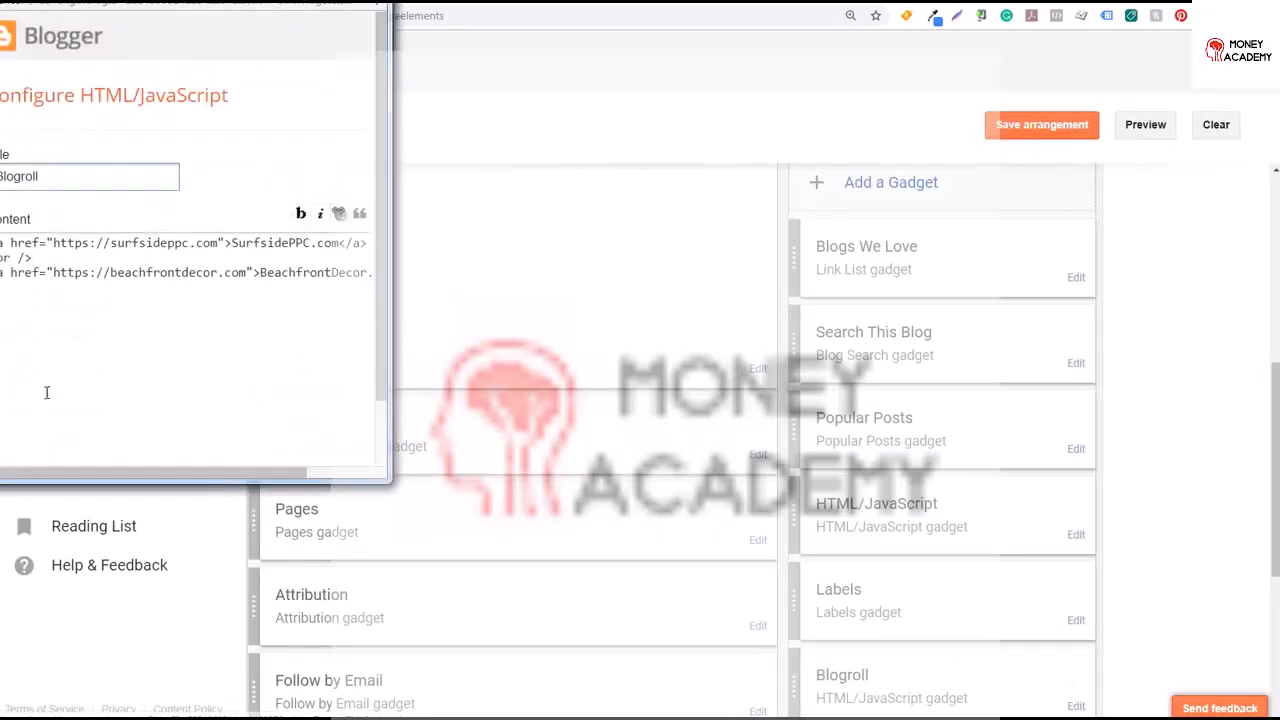
scroll(324, 305, "down", 2)
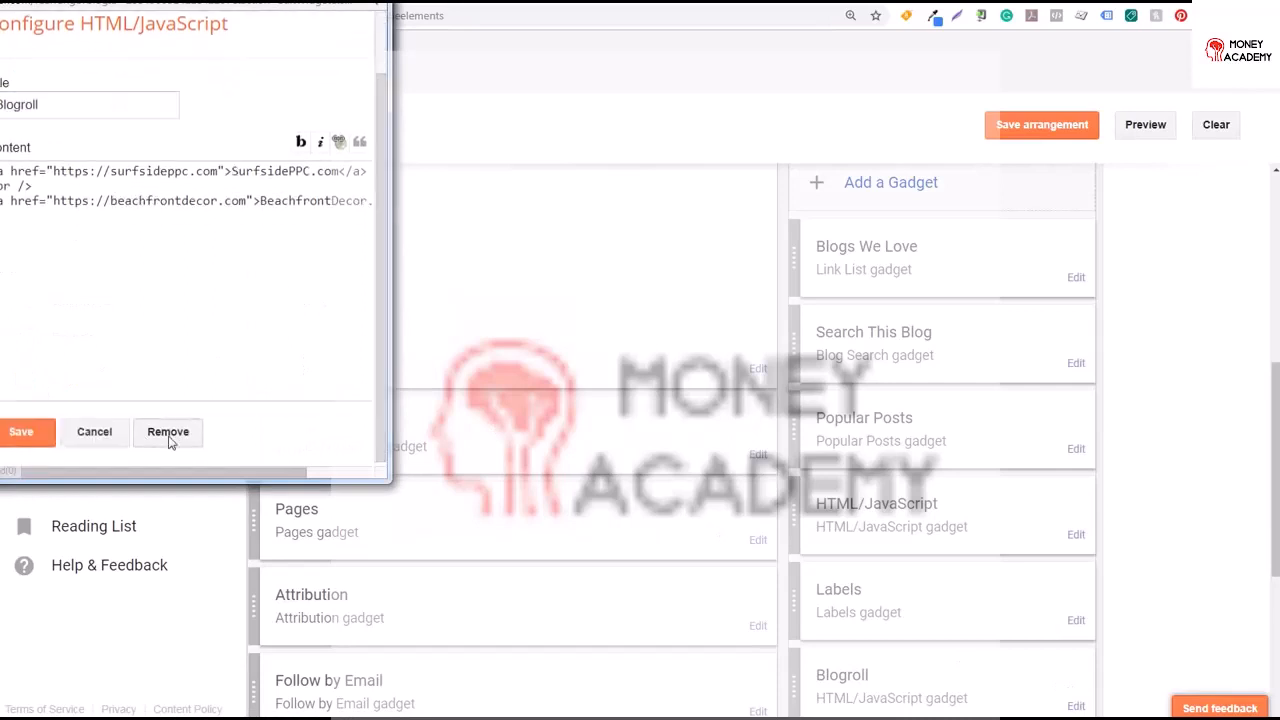
left_click(168, 432)
left_click(240, 100)
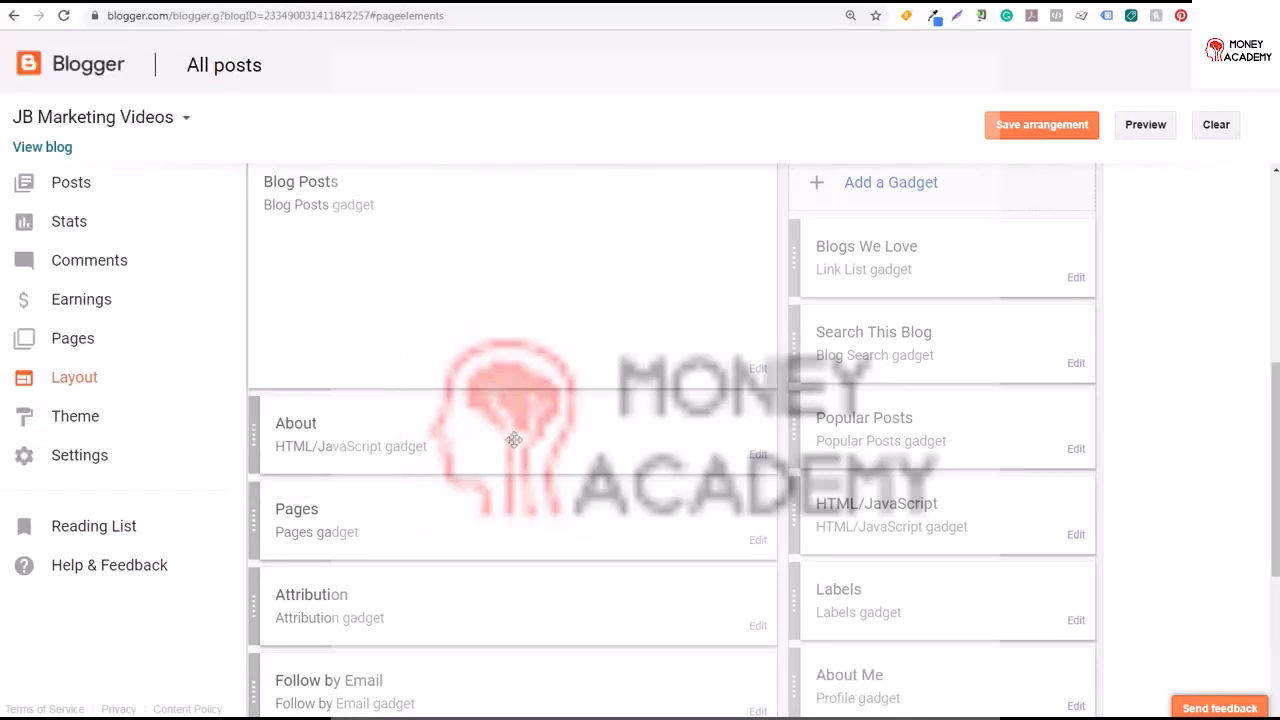
left_click(1058, 128)
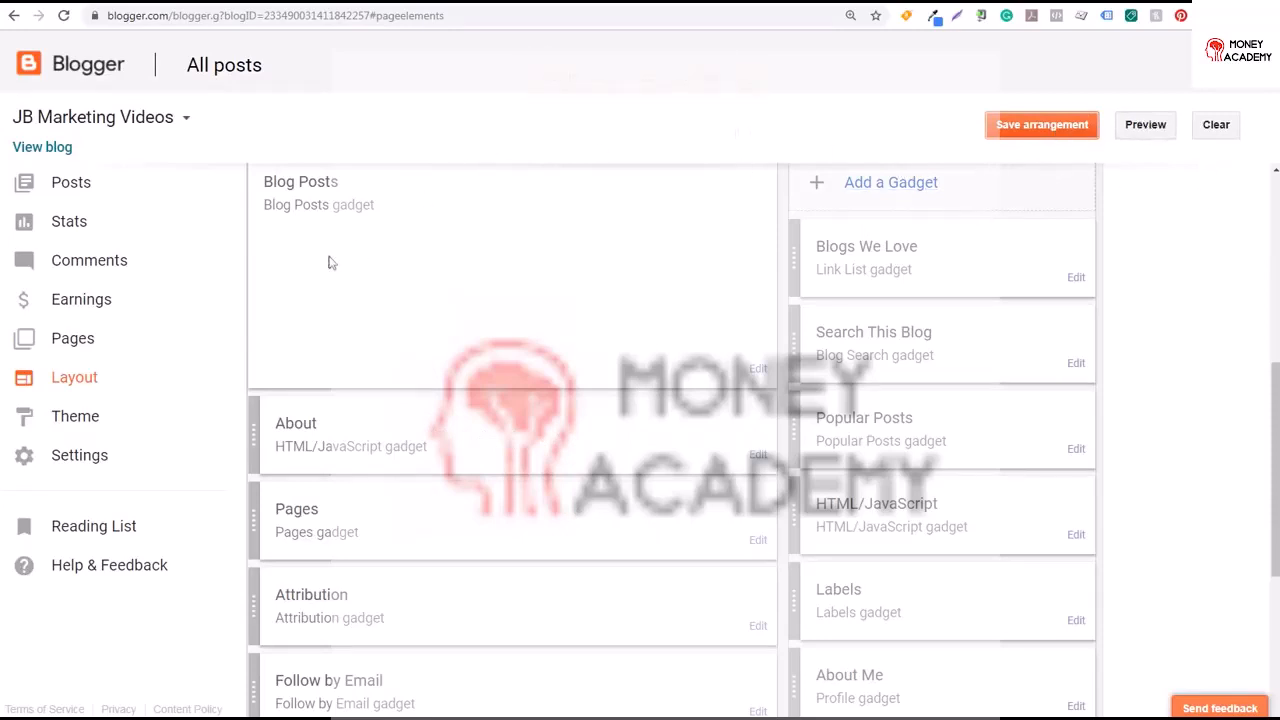
Browse the Theme Designer's Background, Adjust widths, Layout and Advanced sections, then return to Blogger
left_click(87, 424)
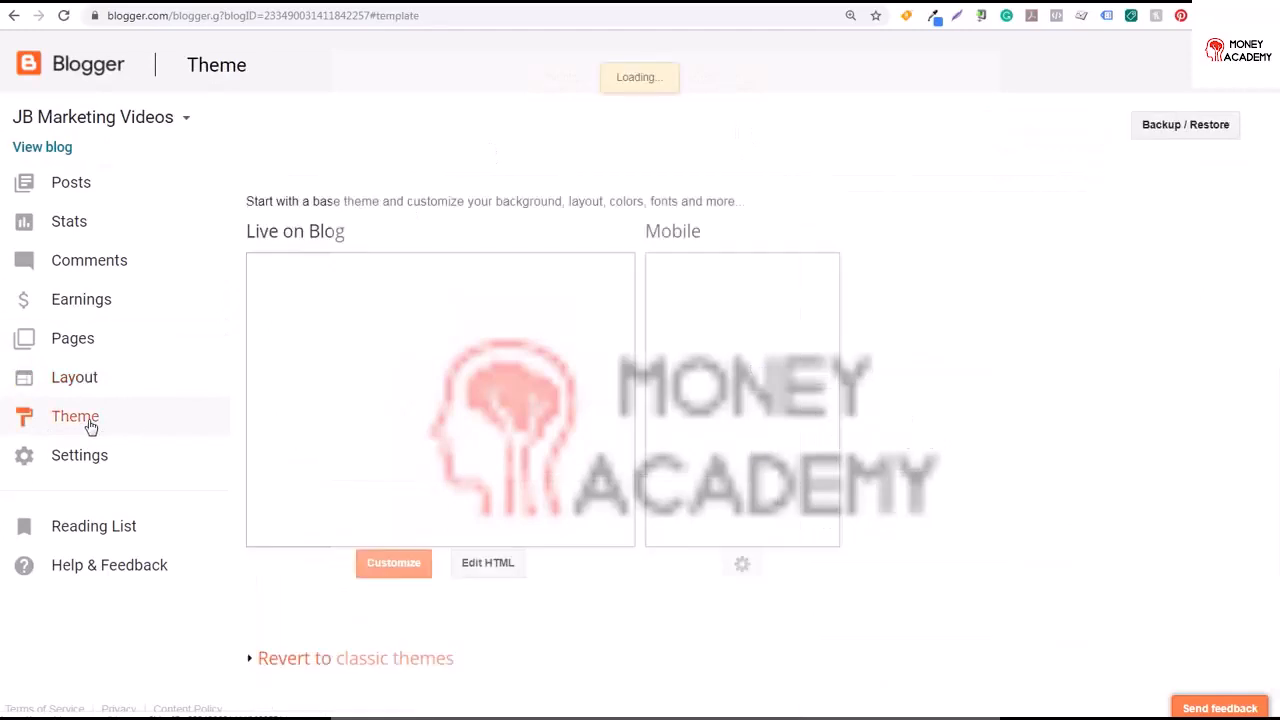
left_click(391, 566)
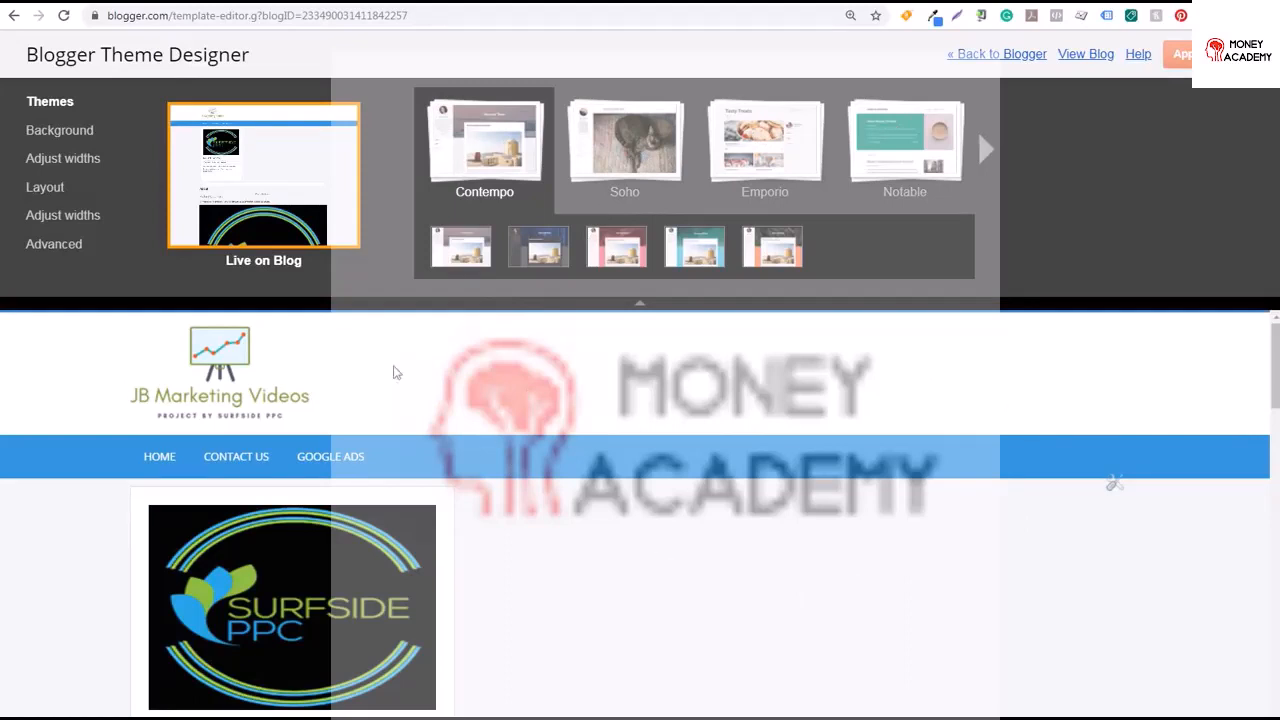
left_click(86, 135)
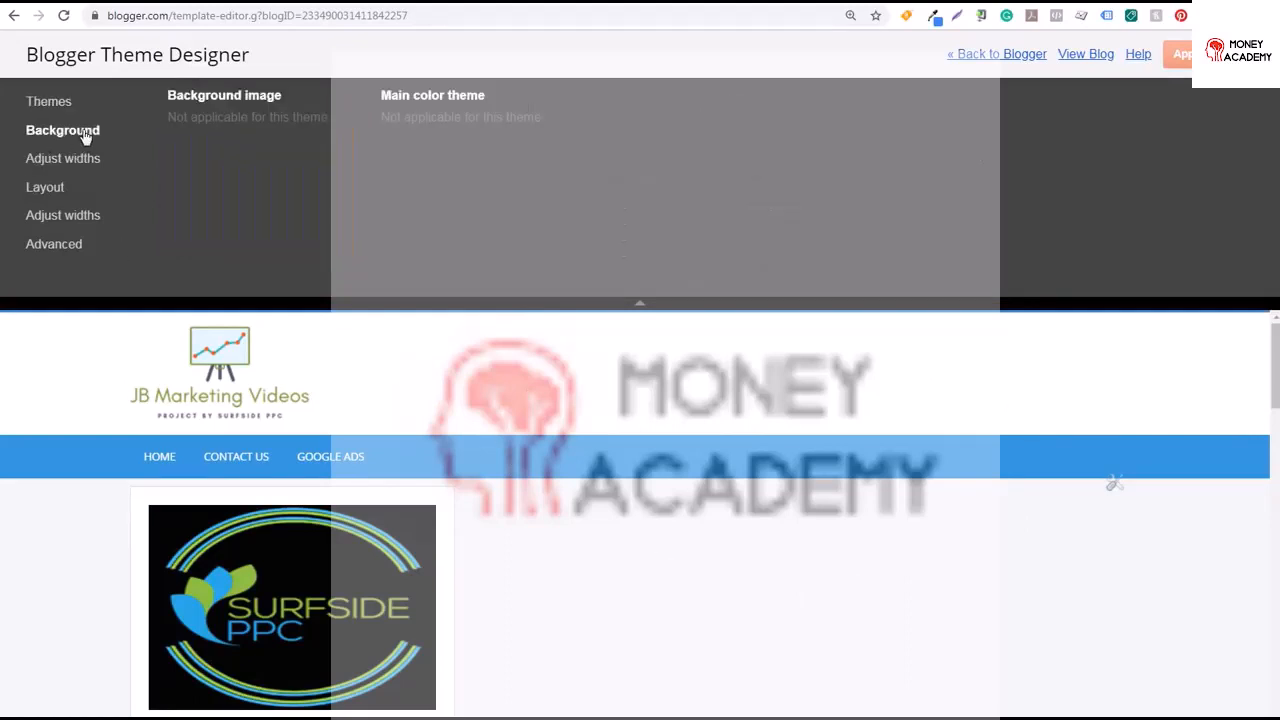
left_click(84, 157)
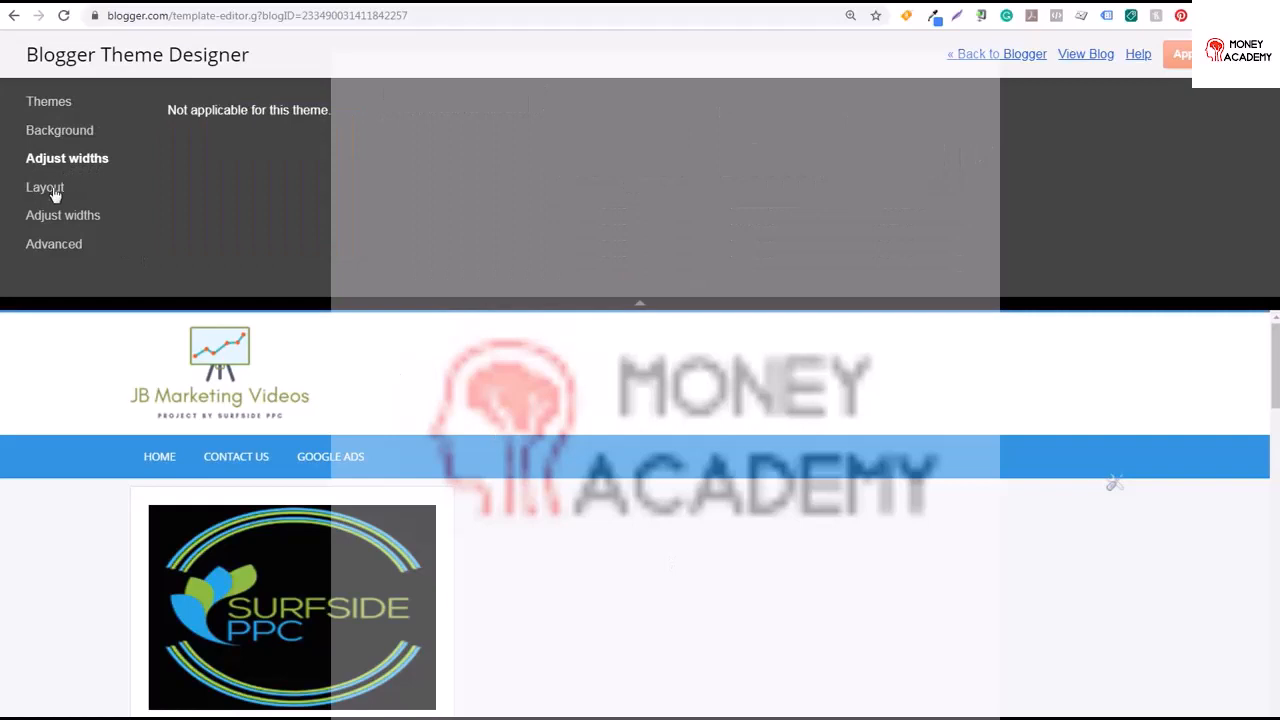
left_click(46, 188)
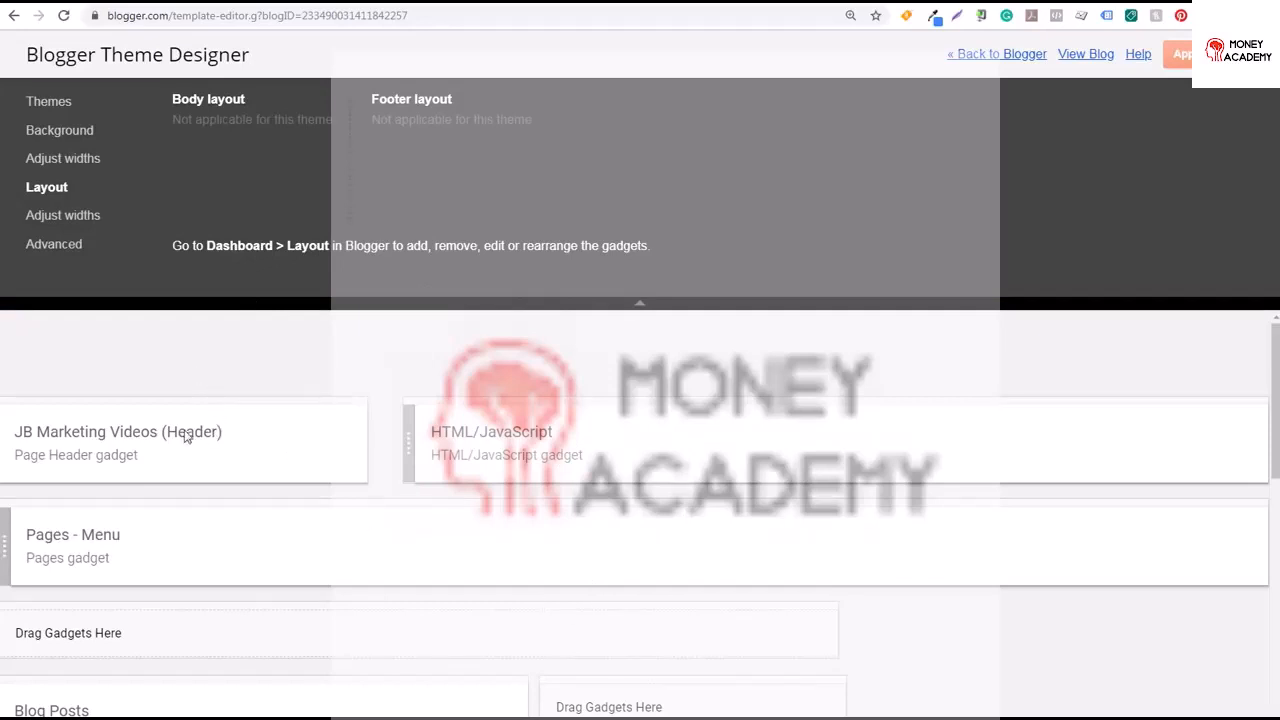
left_click(86, 220)
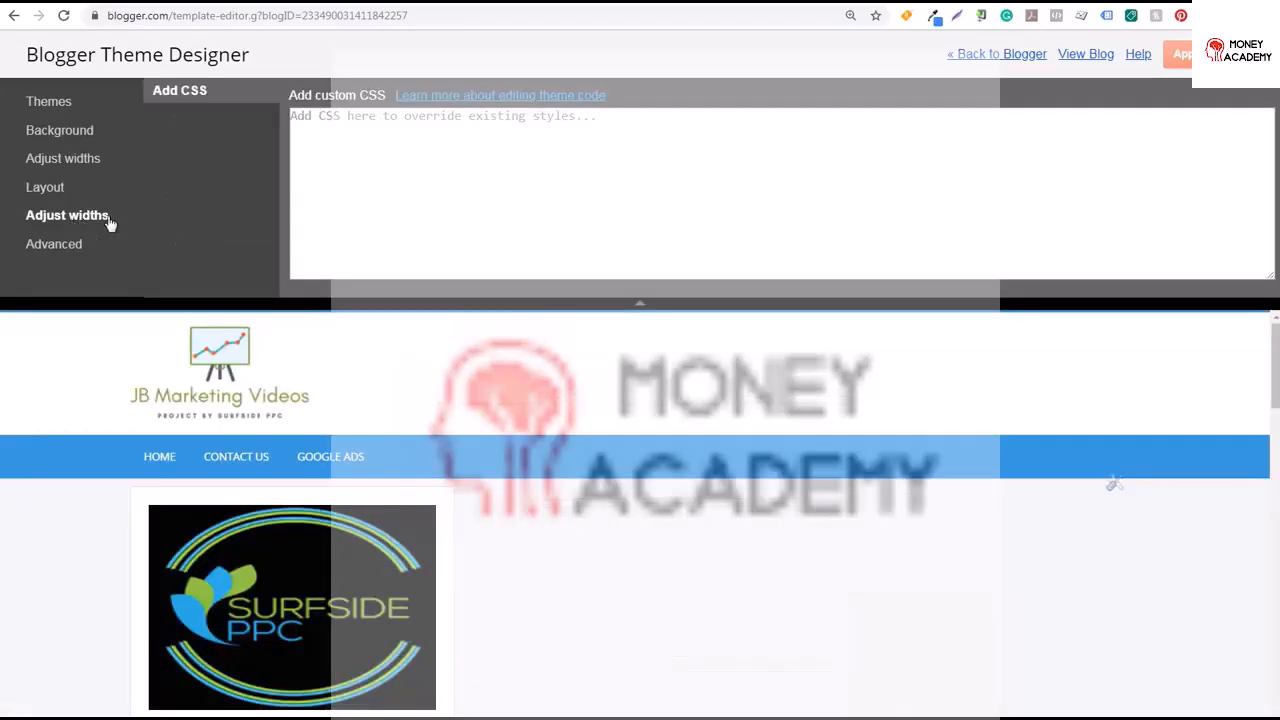
left_click(50, 104)
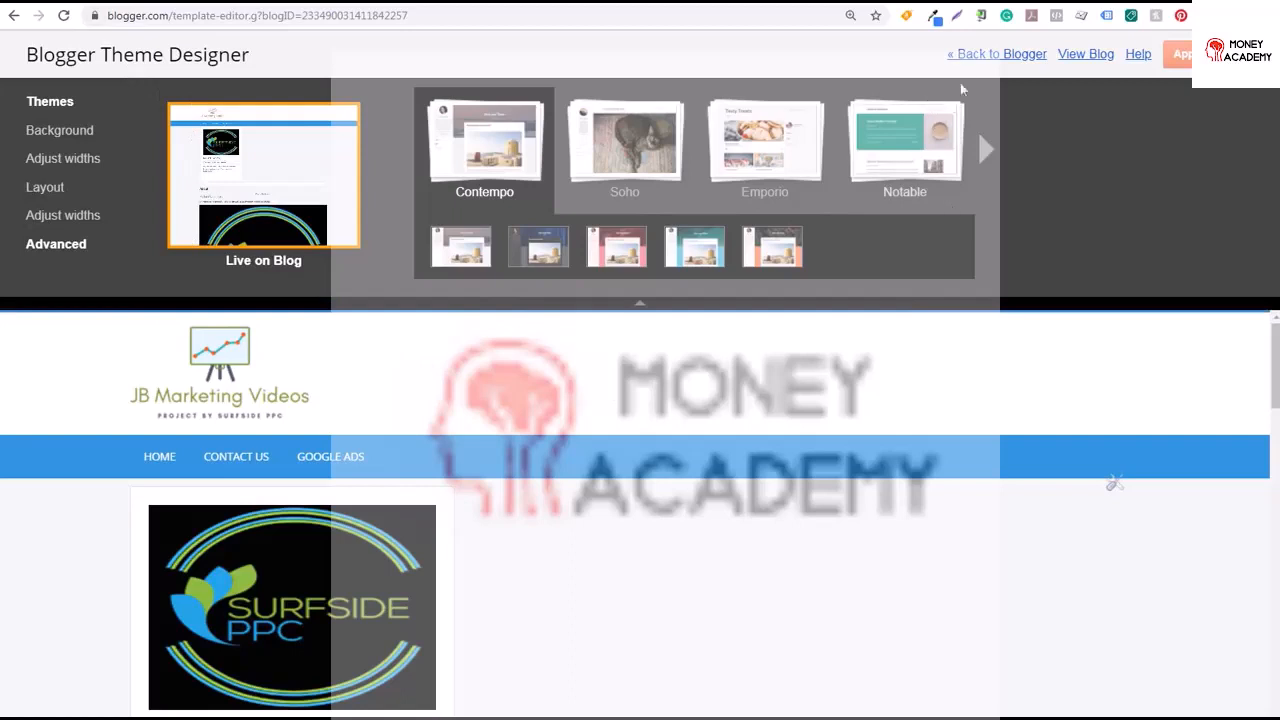
left_click(985, 56)
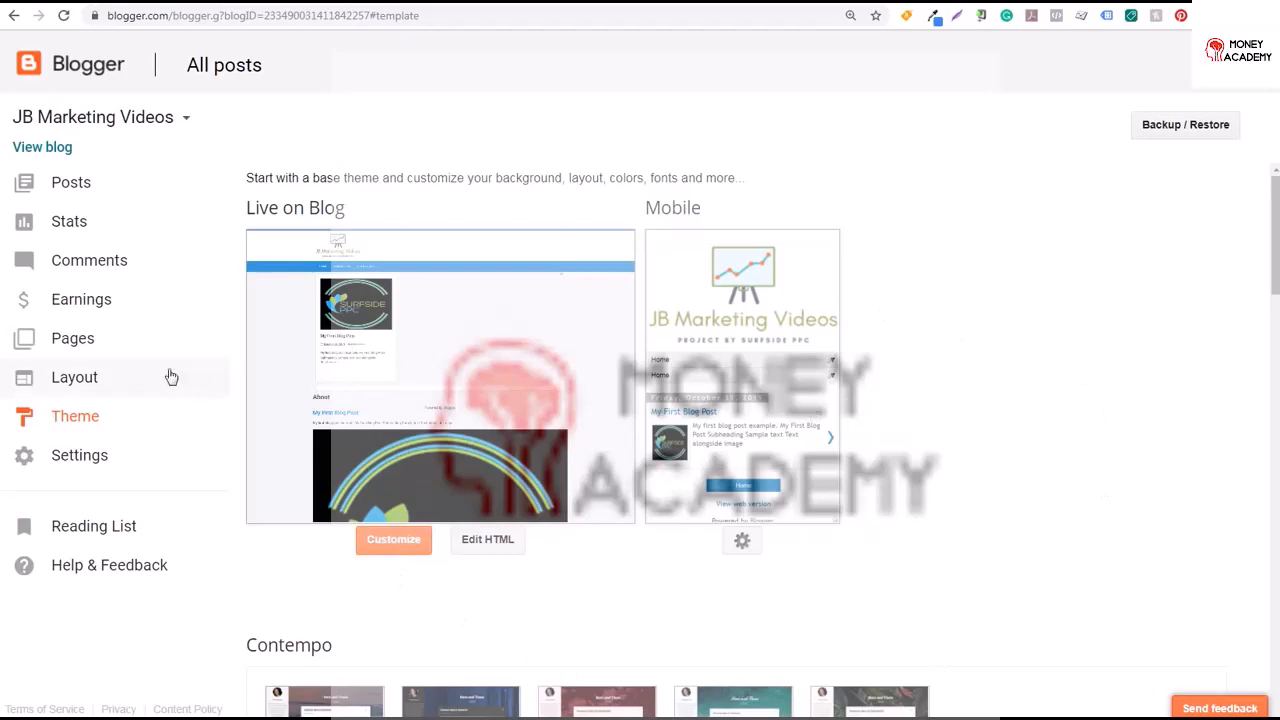
Open the theme's HTML code and scroll to the footer section
left_click(74, 379)
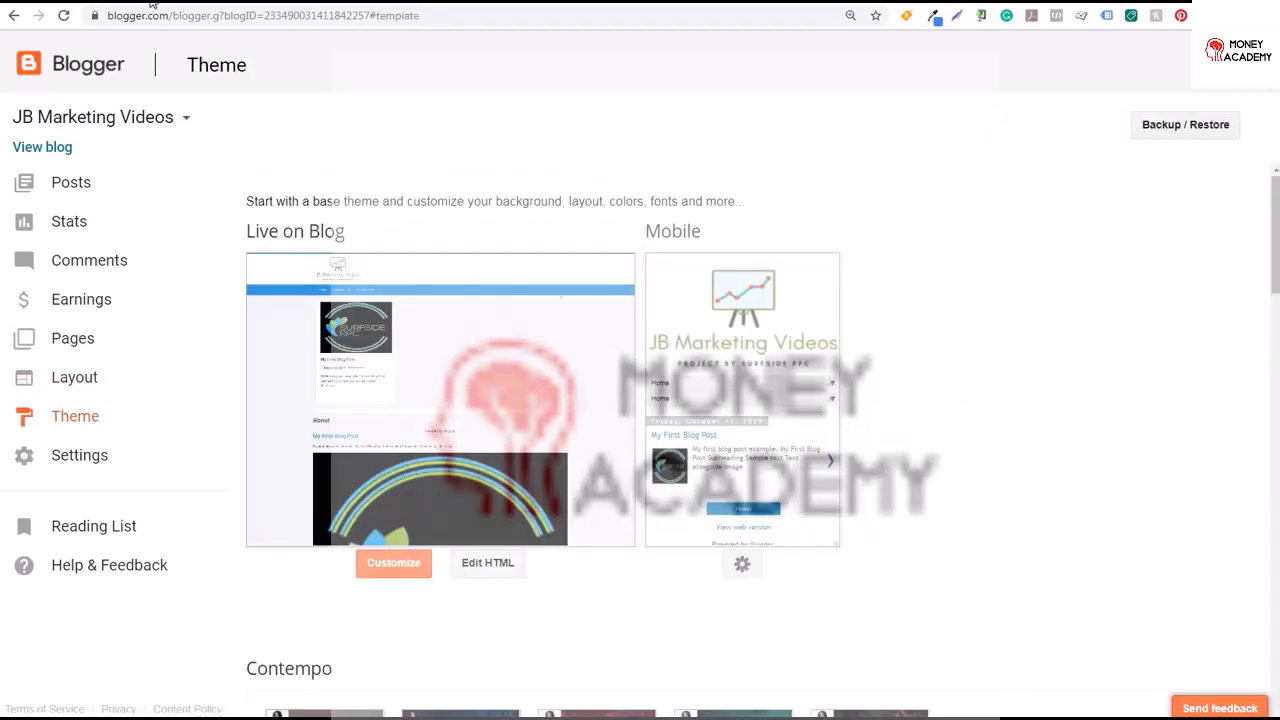
left_click(151, 2)
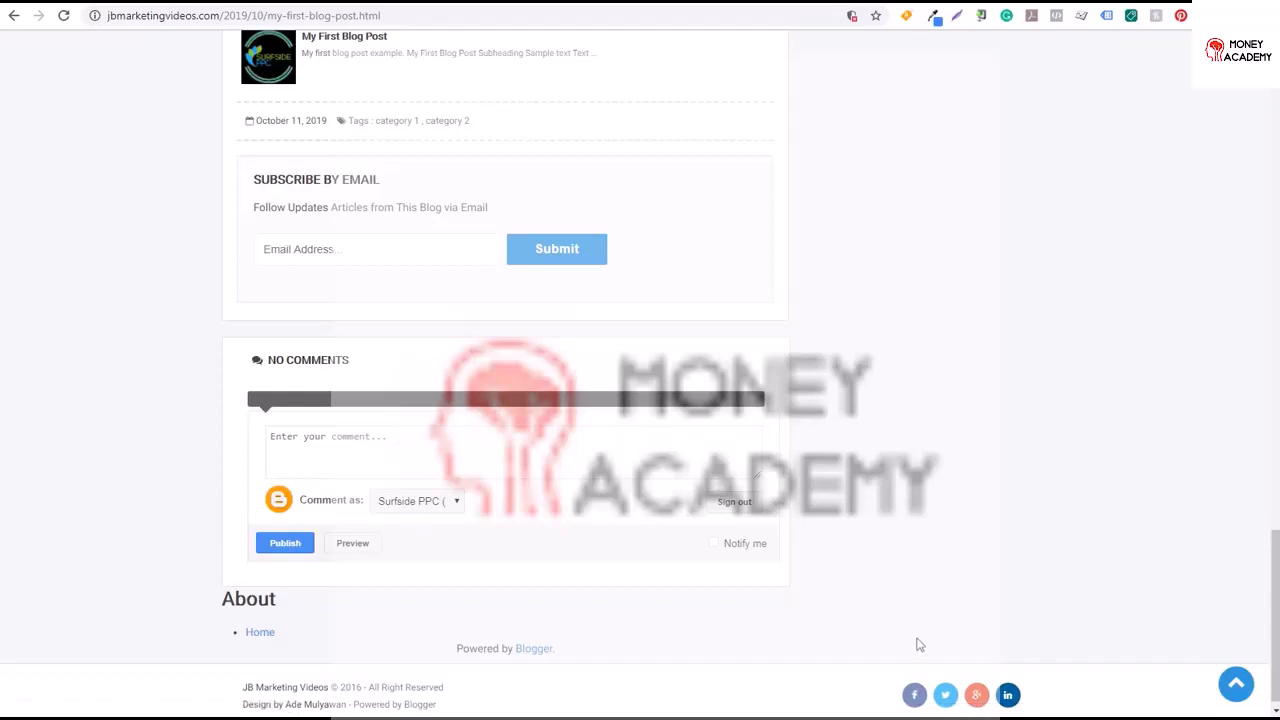
left_click(76, 2)
left_click(505, 565)
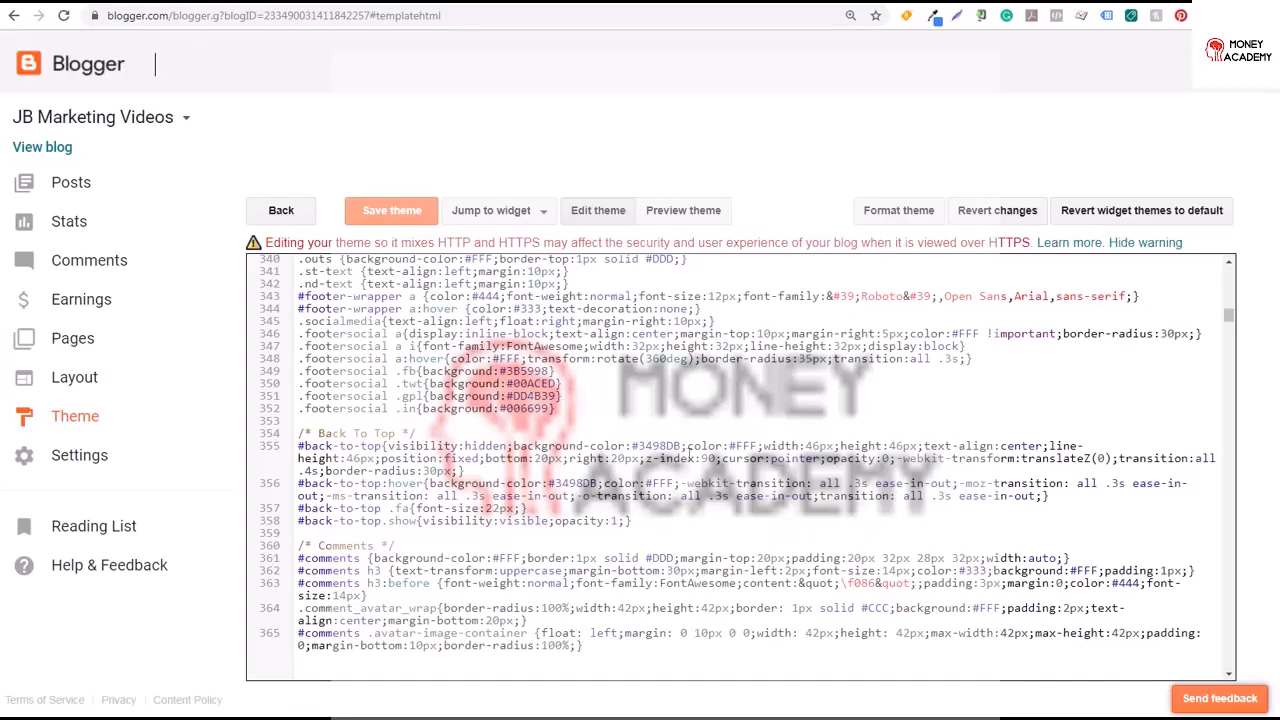
left_click_drag(1228, 313, 1232, 275)
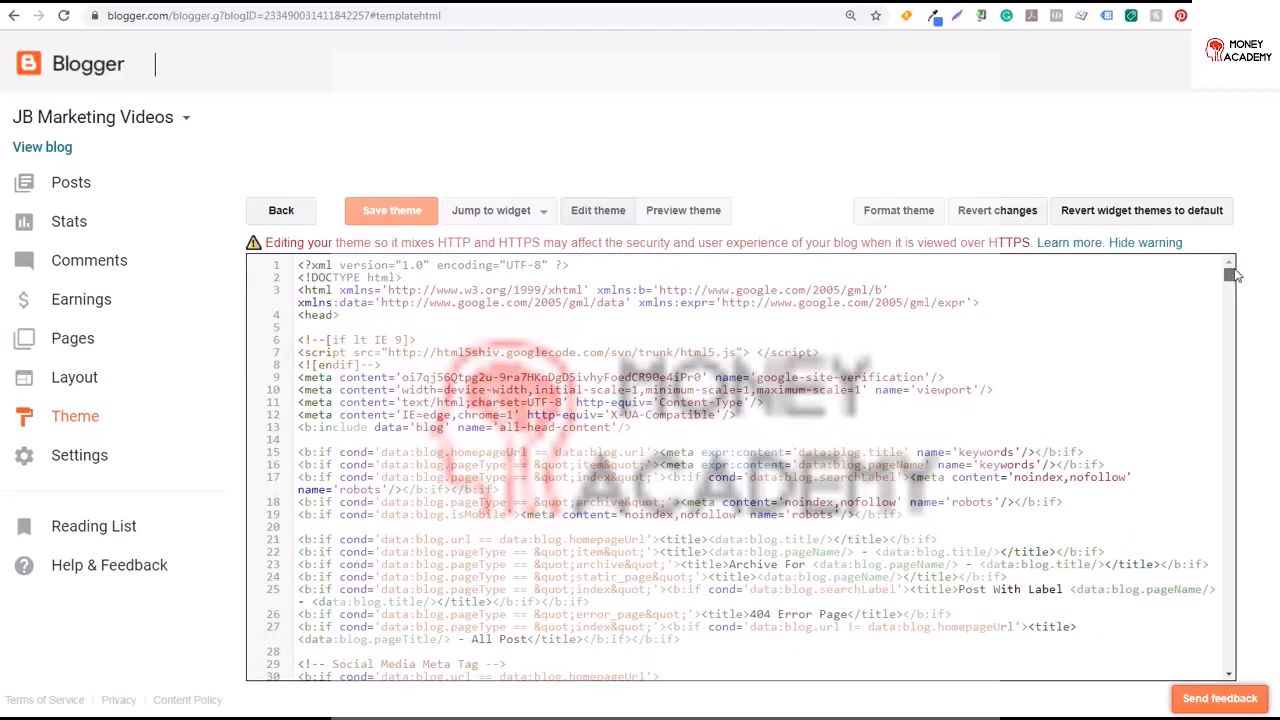
left_click_drag(1235, 271, 1226, 432)
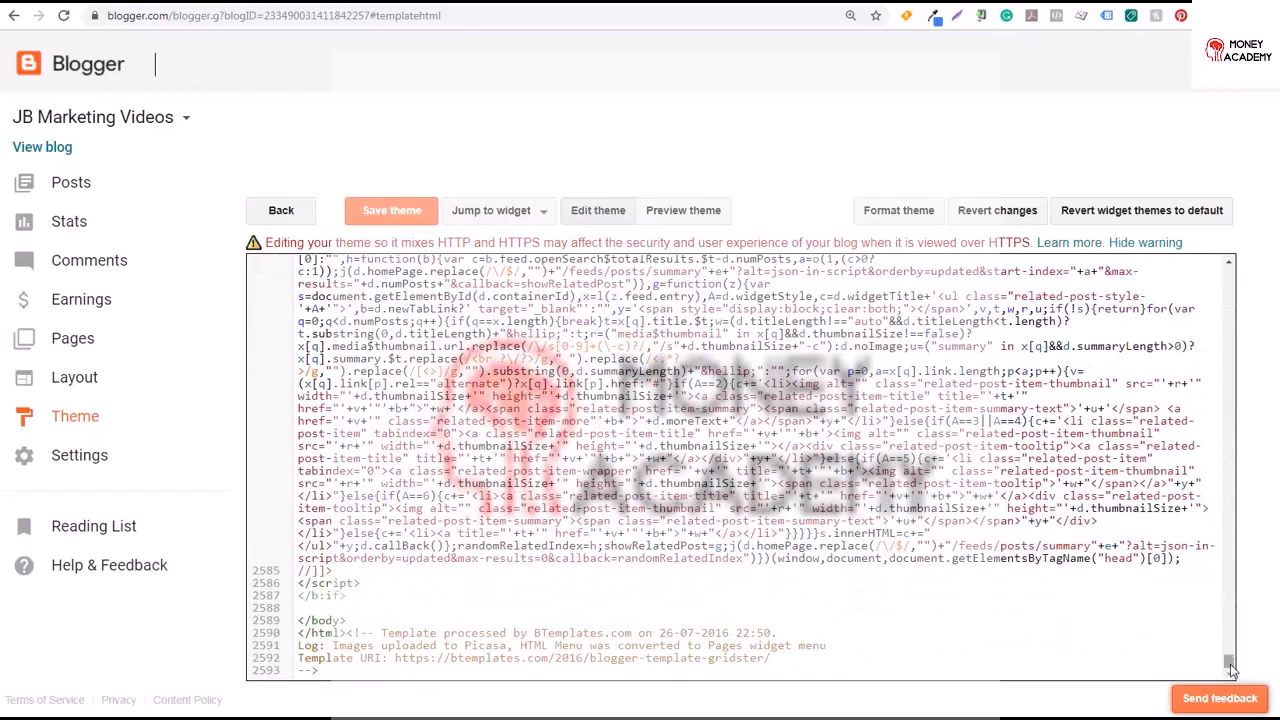
left_click_drag(1232, 668, 1233, 652)
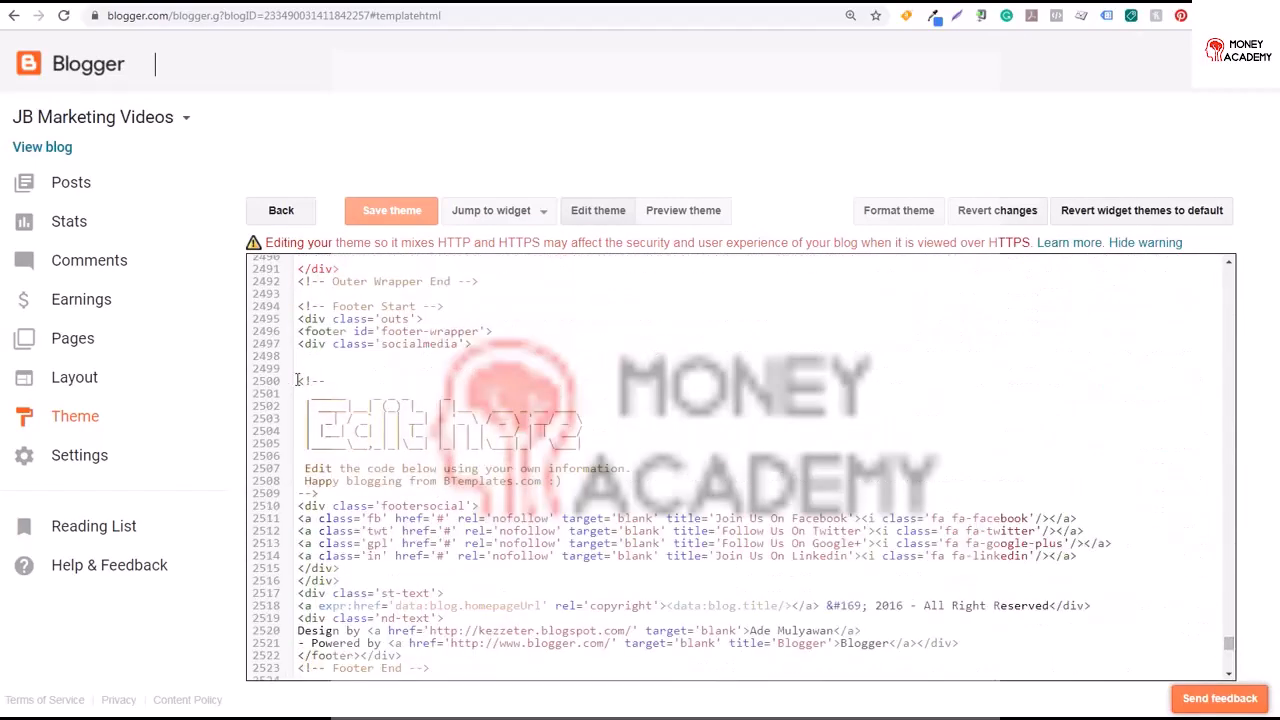
left_click_drag(303, 380, 479, 420)
left_click(396, 330)
left_click_drag(296, 305, 454, 308)
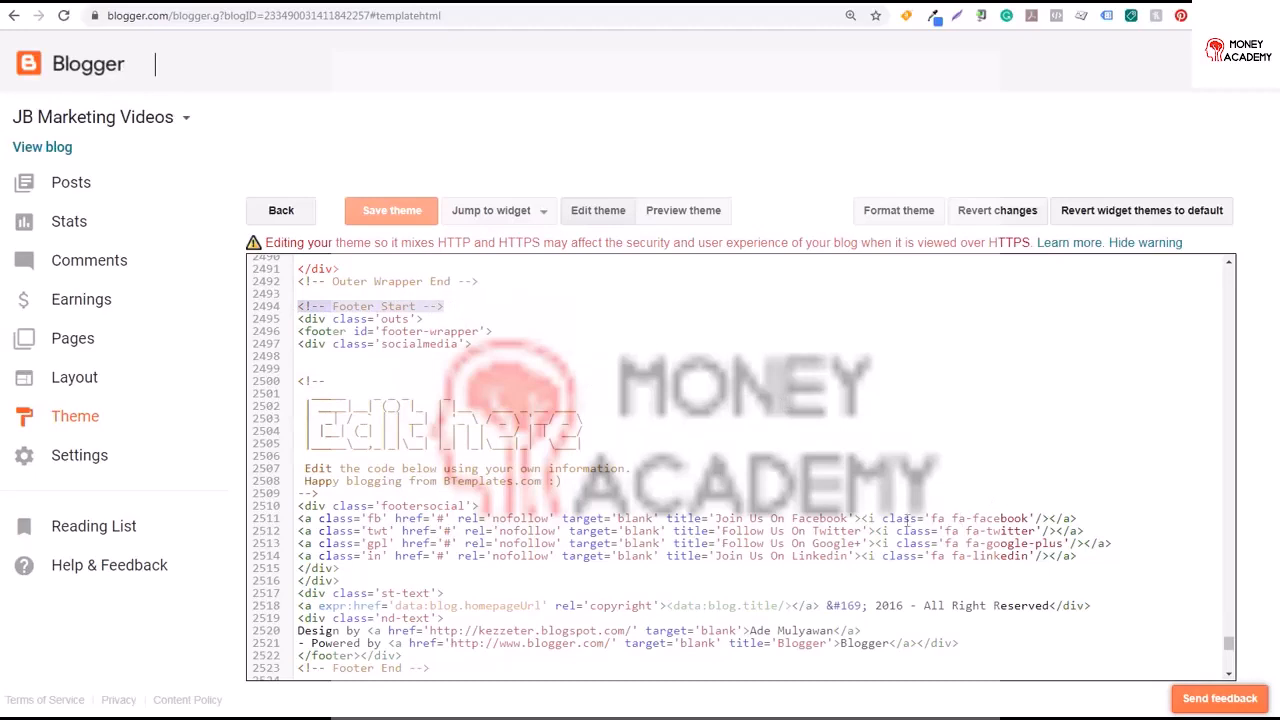
left_click(812, 518)
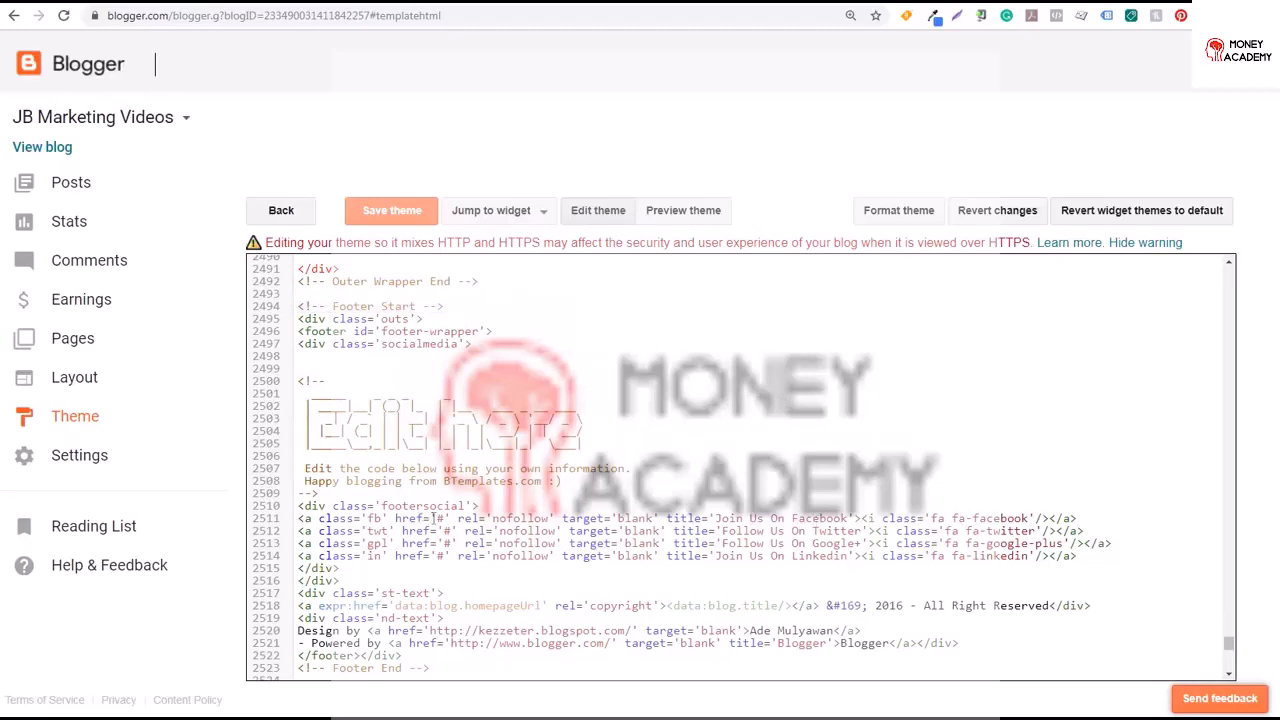
key("BackSpace")
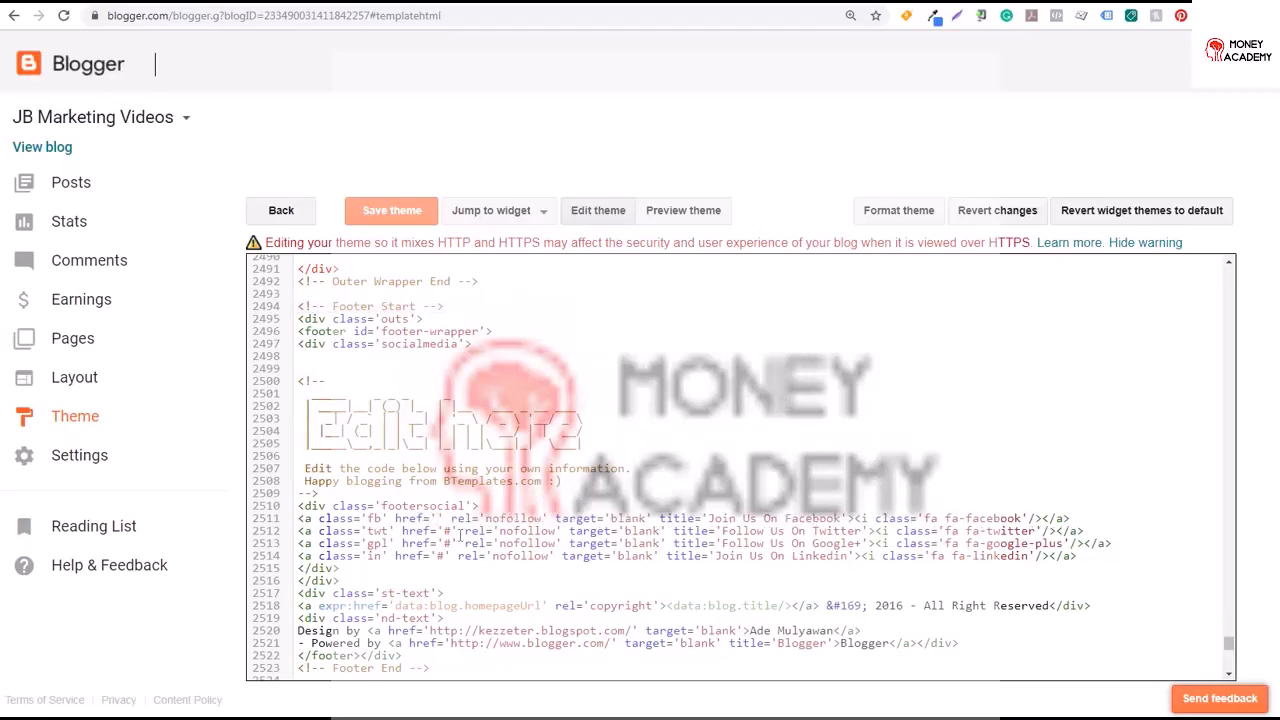
type("https:")
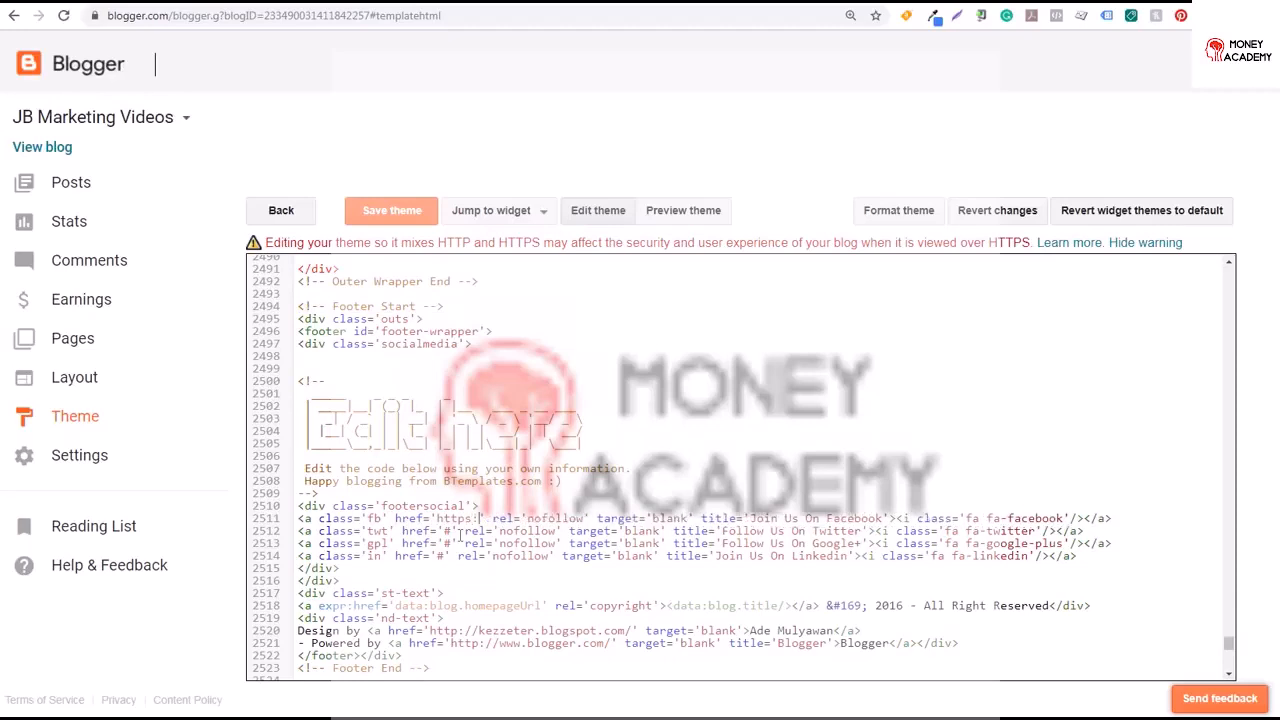
type("//facebook.com")
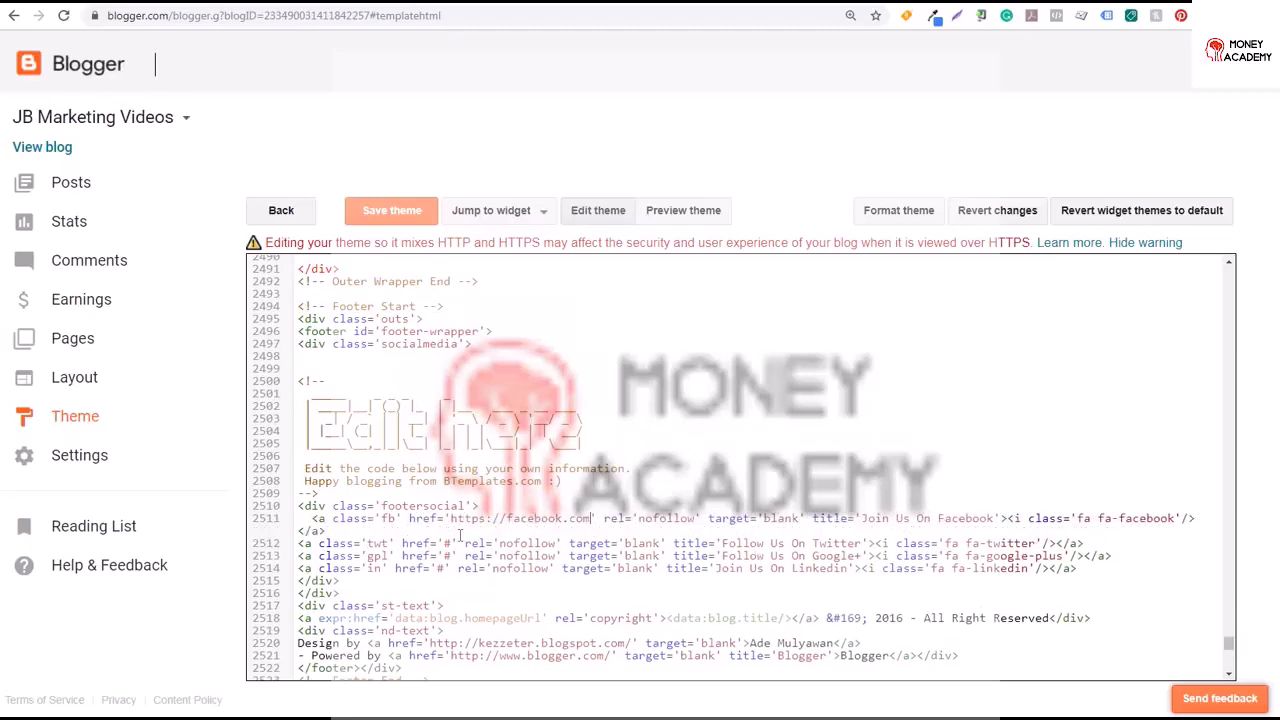
type("/surfsidecppc")
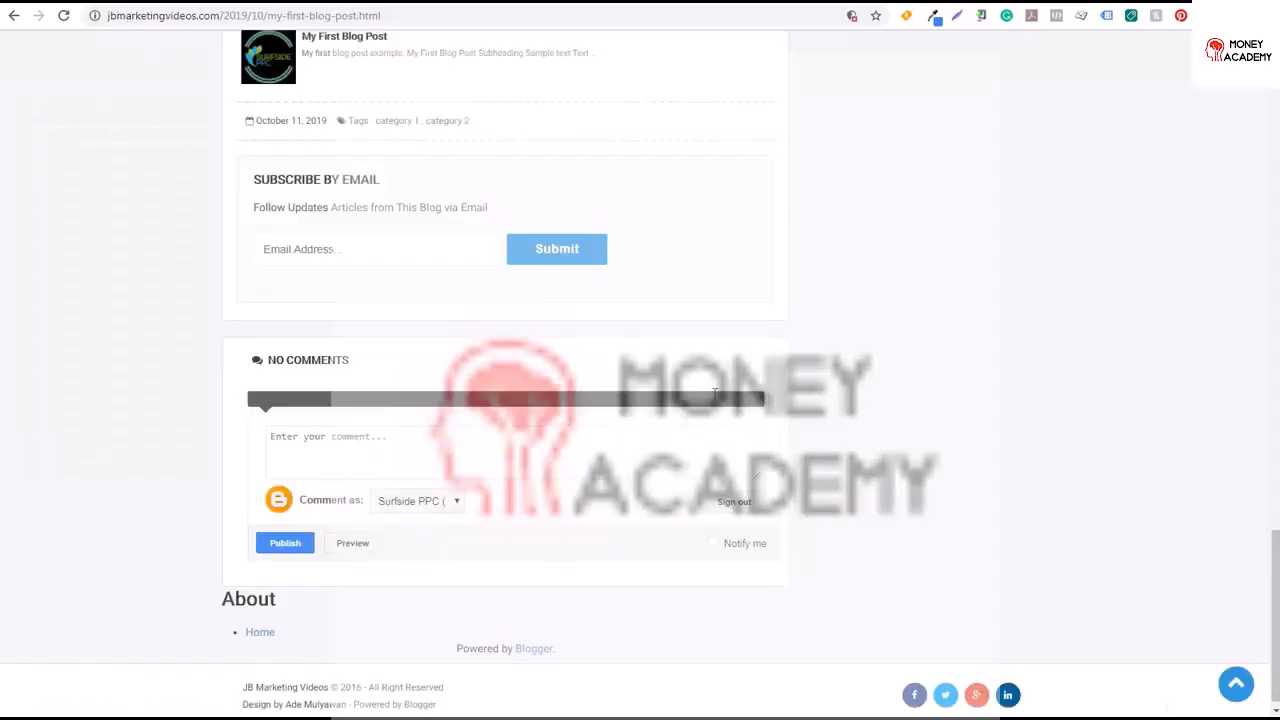
Test the footer Facebook icon on the live blog
left_click(920, 700)
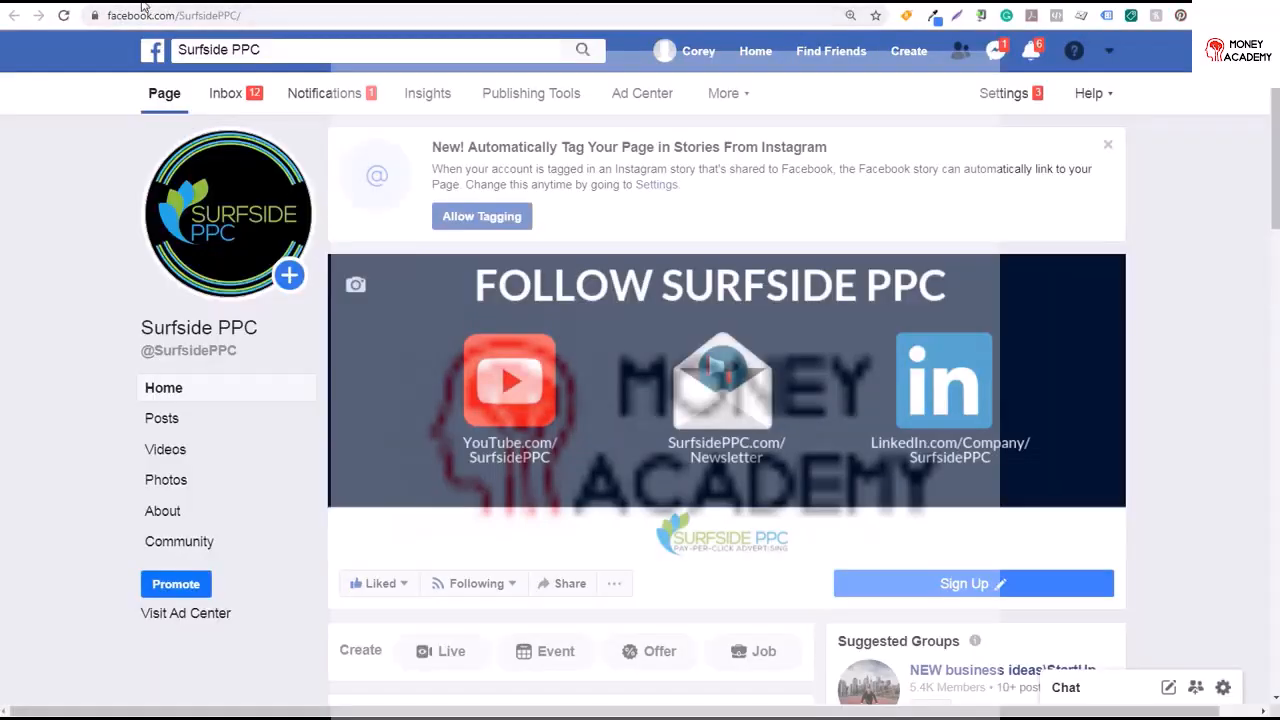
left_click(155, 2)
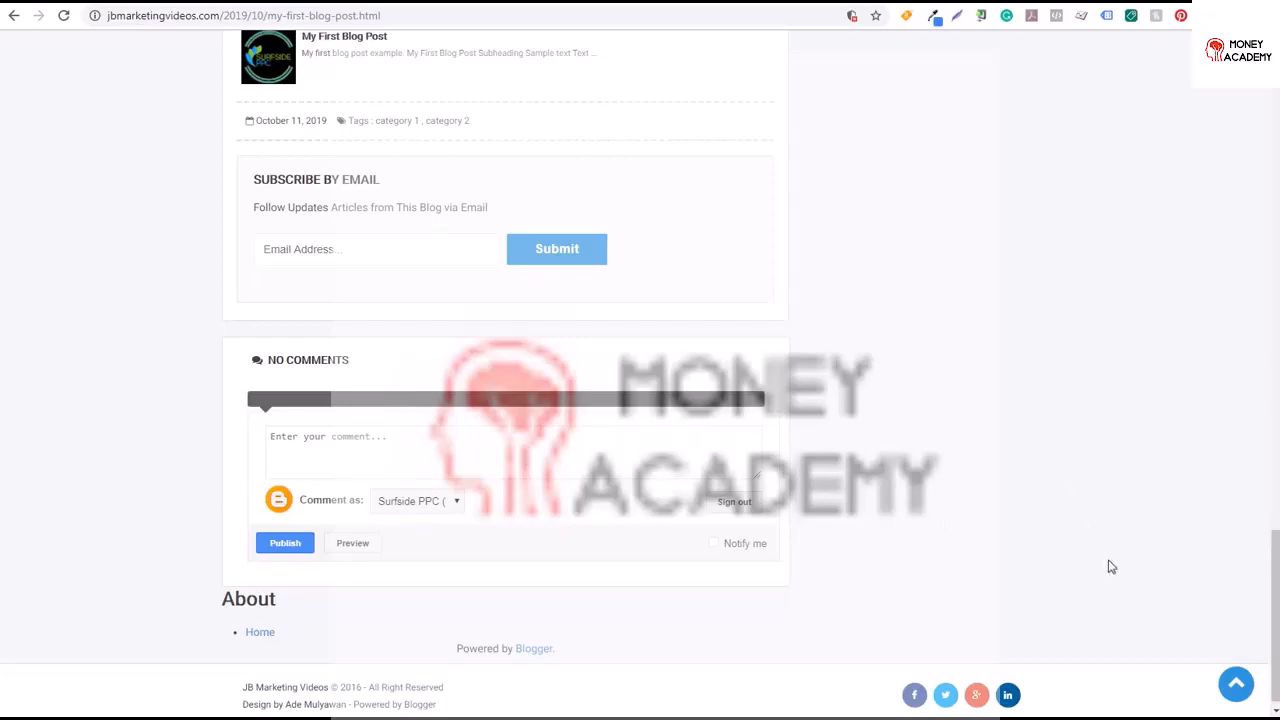
left_click_drag(1263, 560, 1259, 65)
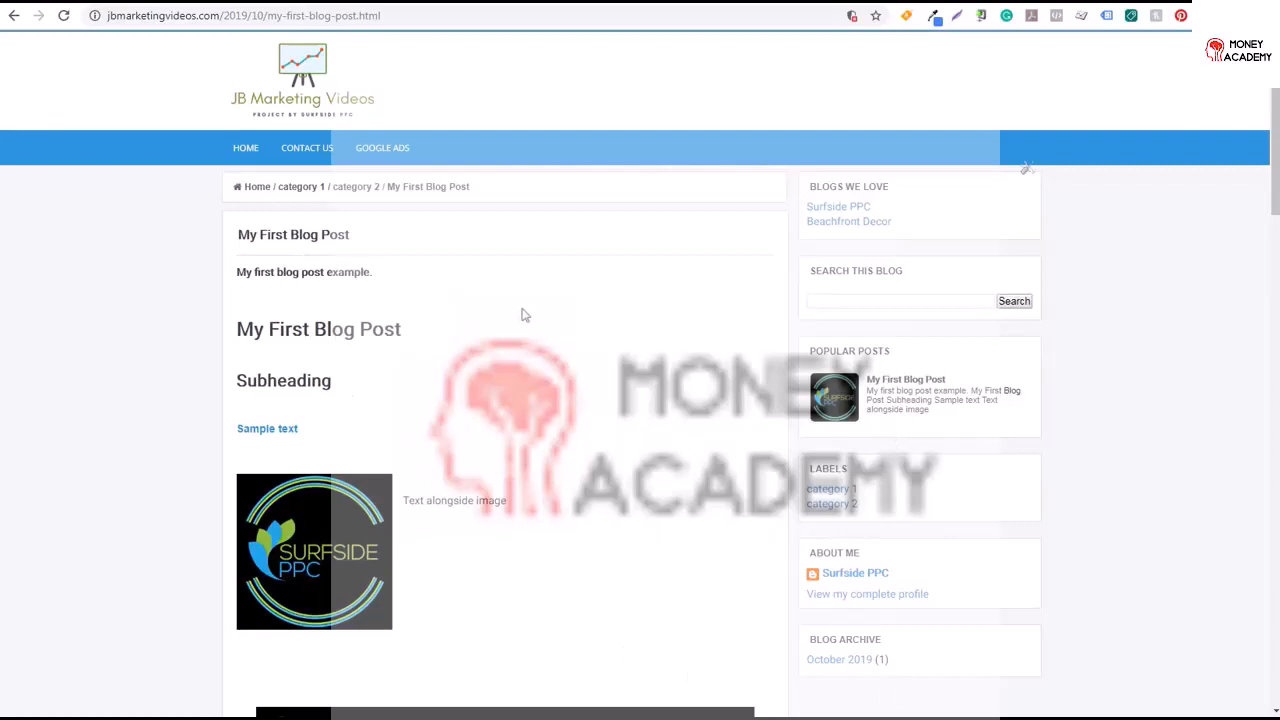
left_click(303, 80)
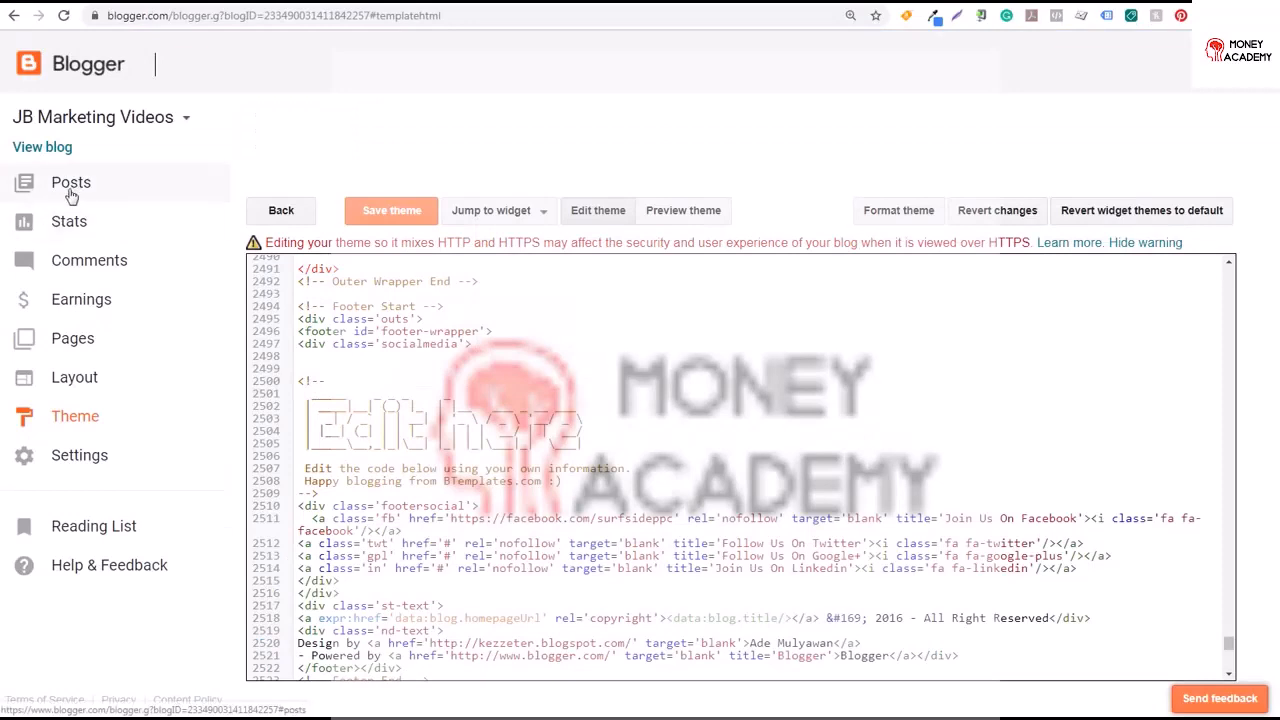
Create a new post titled Dynamic Search Ads Tutorial for 2019
left_click(85, 195)
left_click(262, 123)
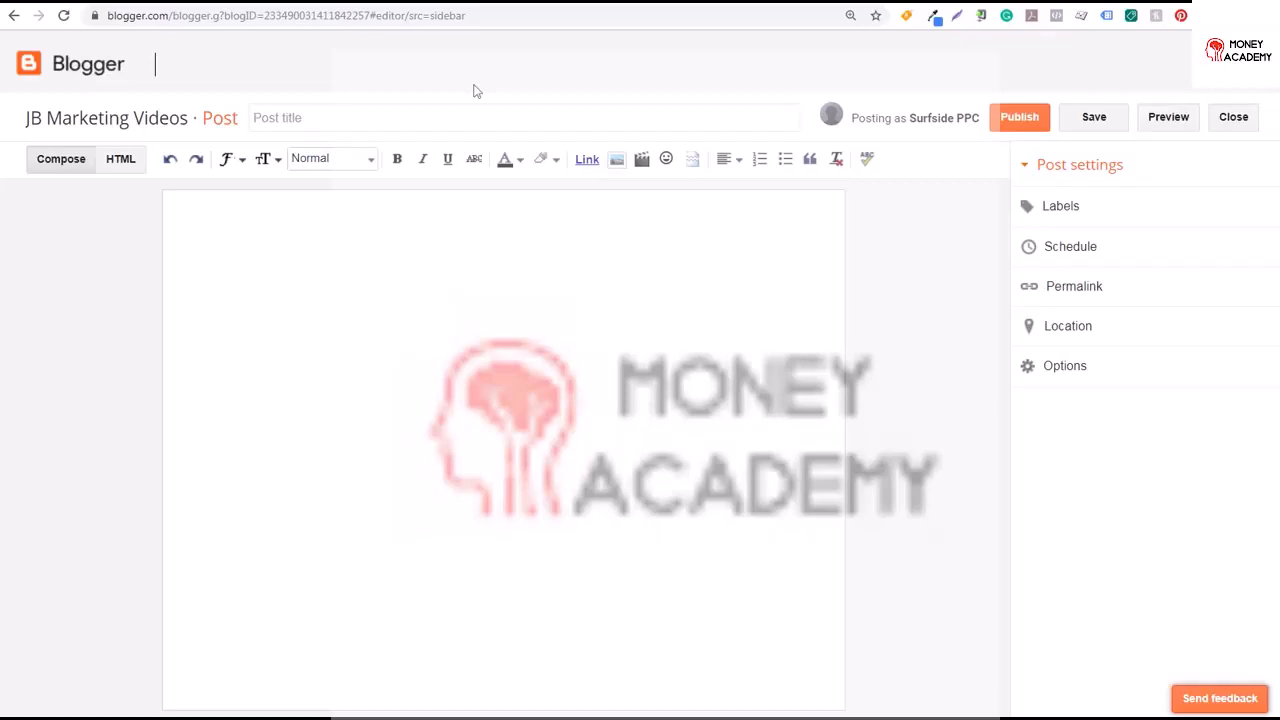
left_click(286, 117)
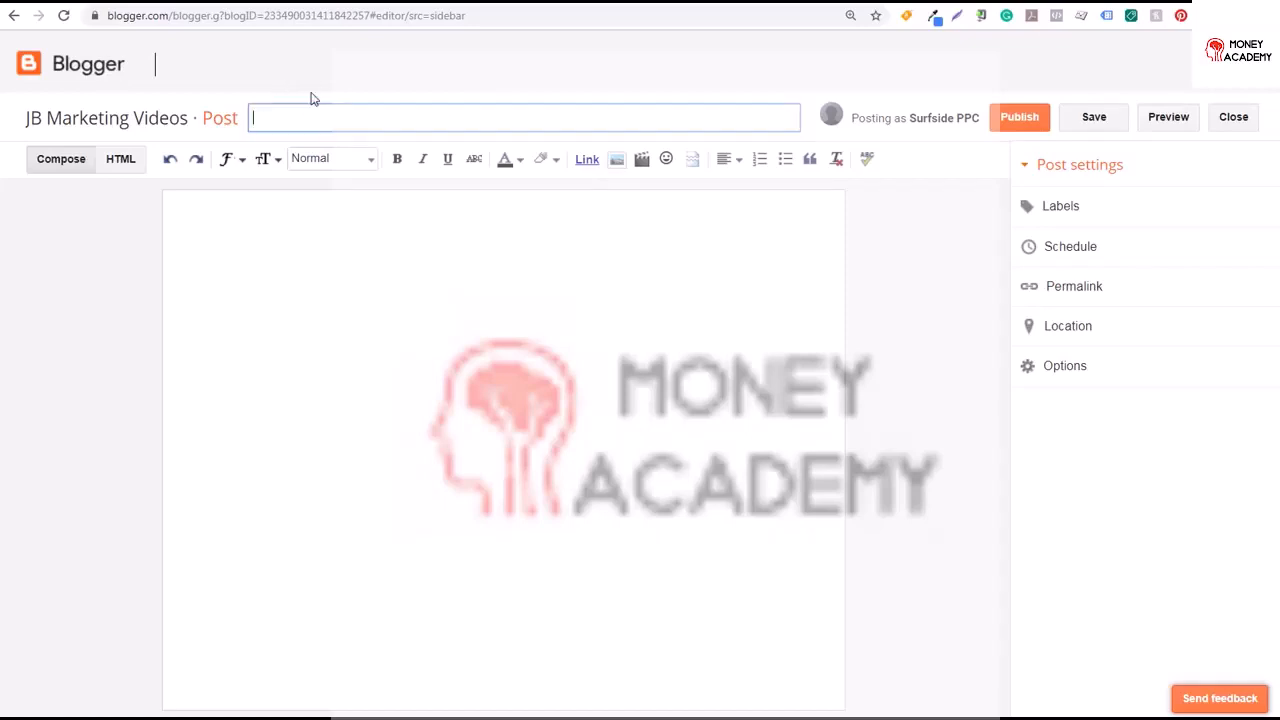
type("Dynamic Search Ads Tutorial for 2019")
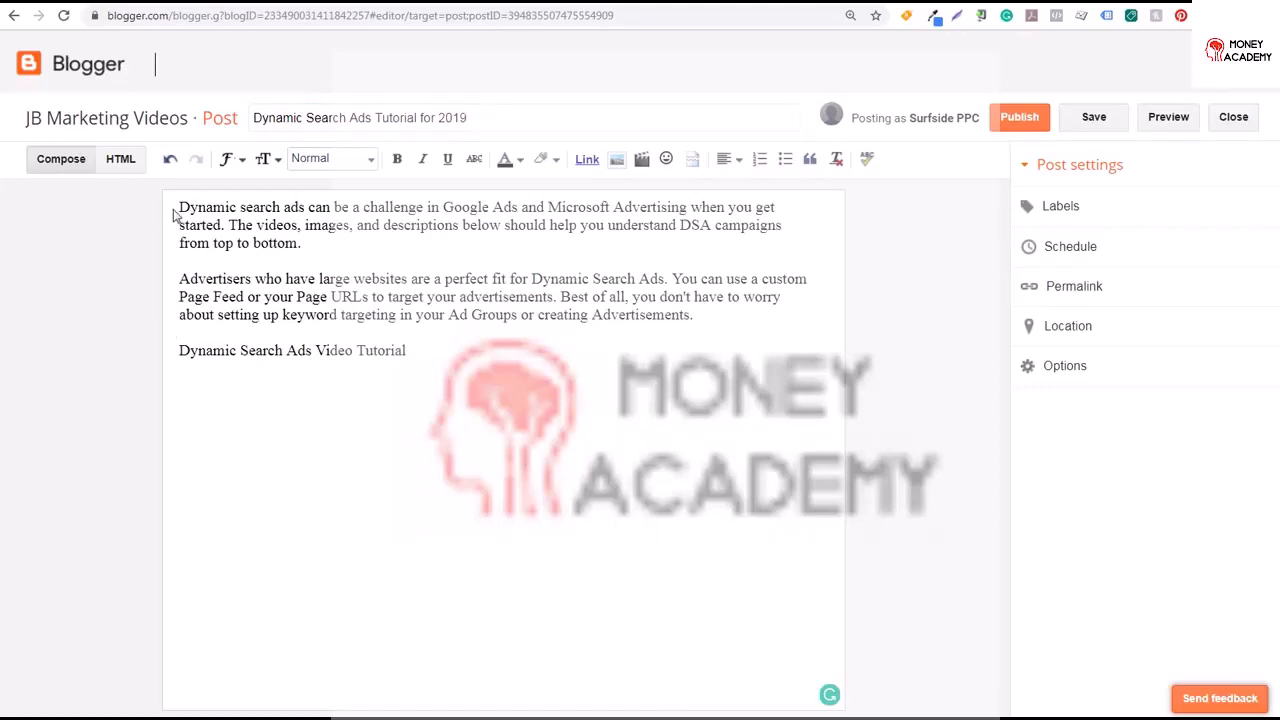
Format the Dynamic Search Ads Video Tutorial line as a Subheading and remove the blank line above it
left_click_drag(178, 207, 333, 207)
left_click(406, 207)
left_click_drag(450, 352, 178, 352)
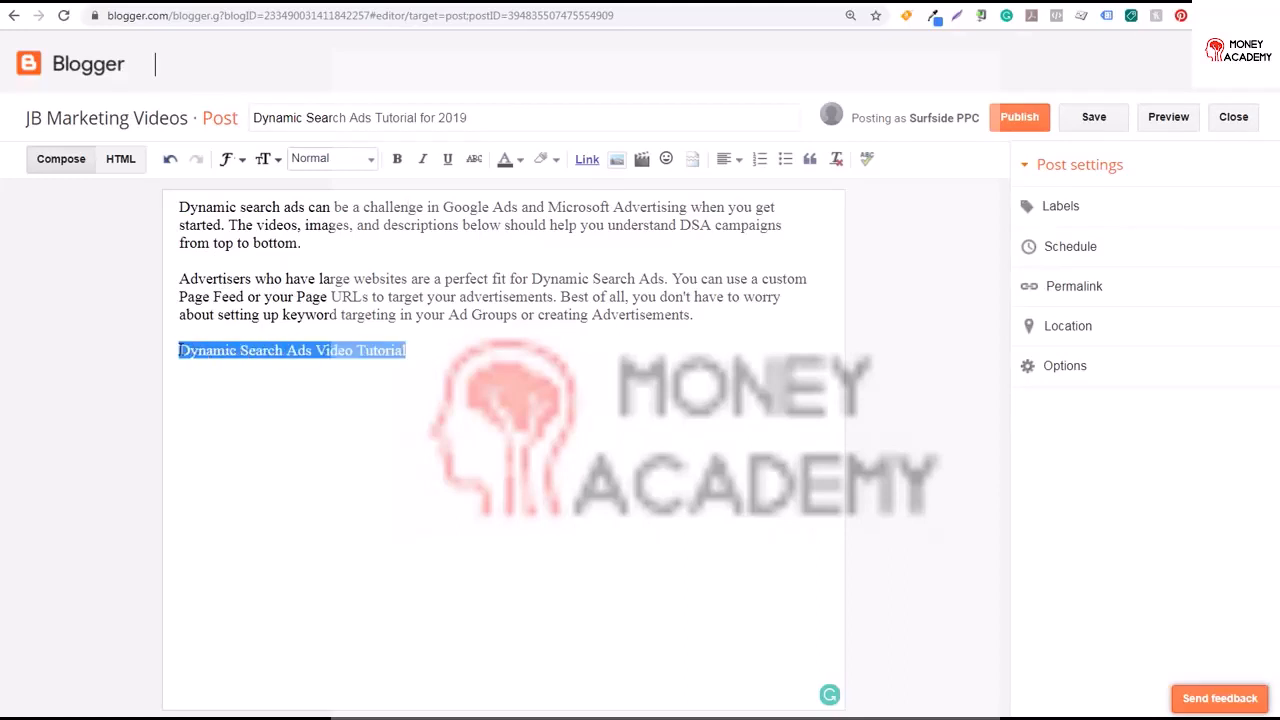
left_click(366, 159)
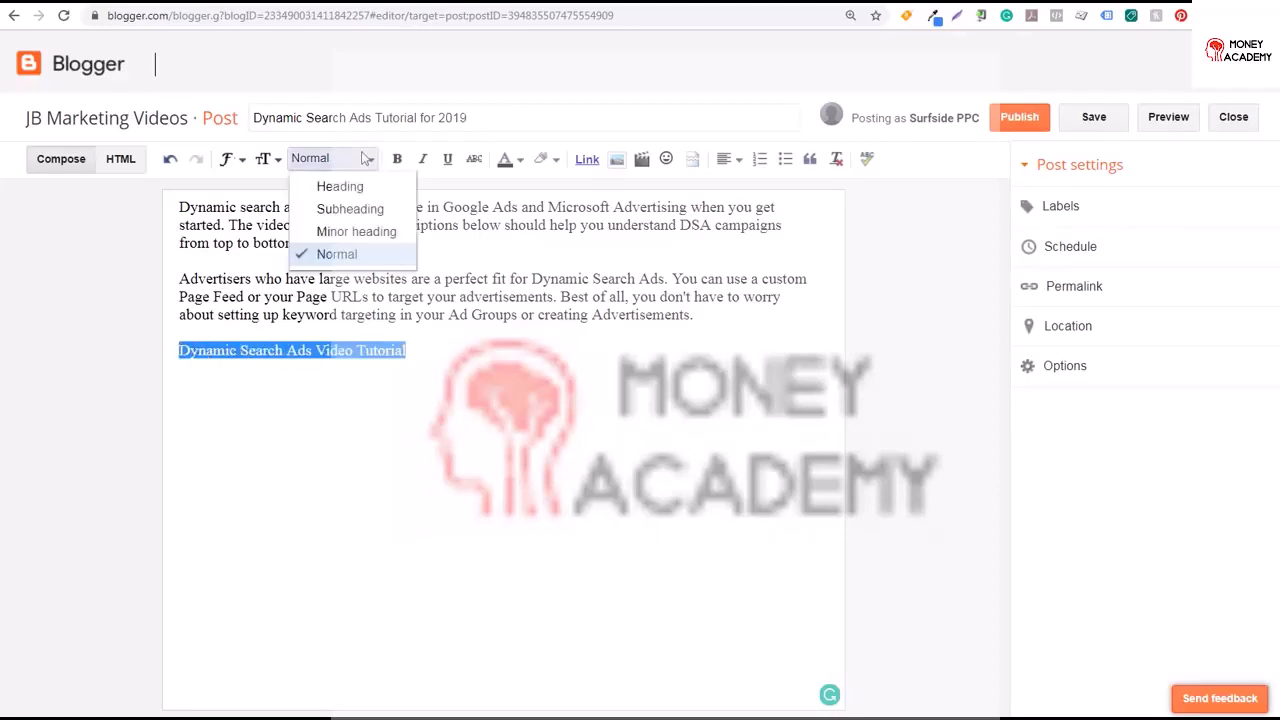
left_click(360, 209)
left_click(354, 290)
left_click(476, 372)
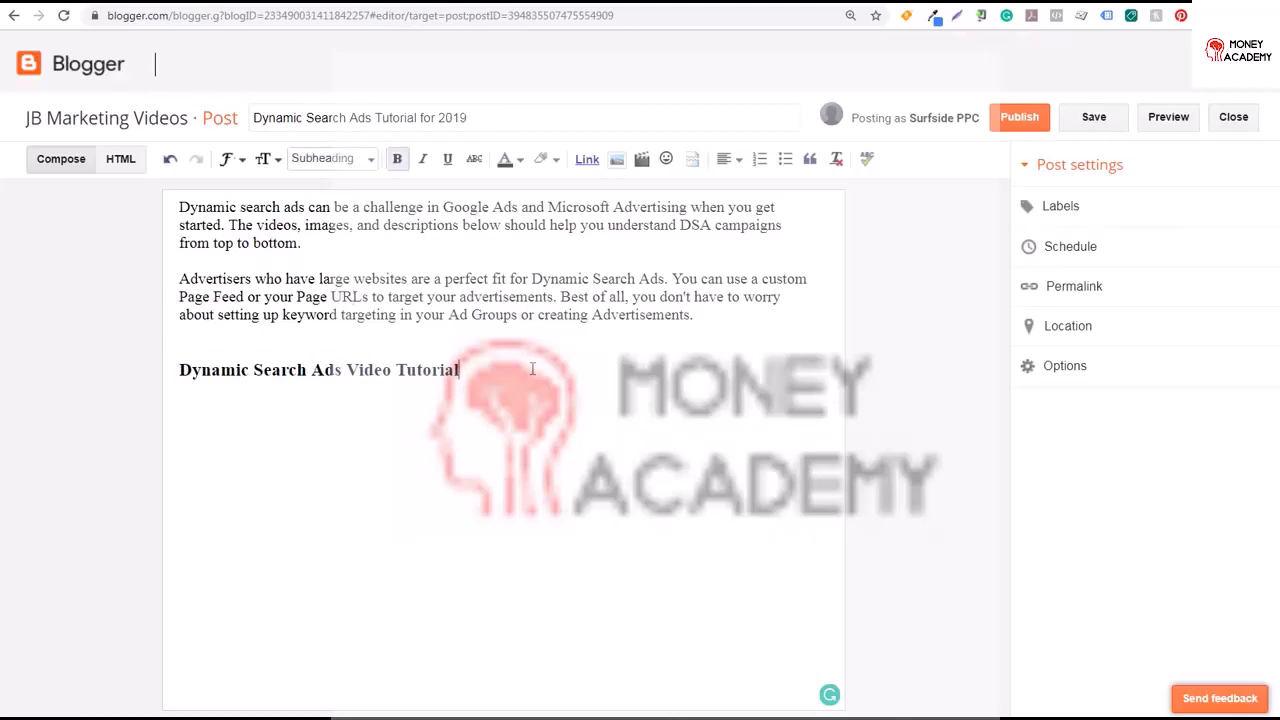
left_click(708, 316)
key("Delete")
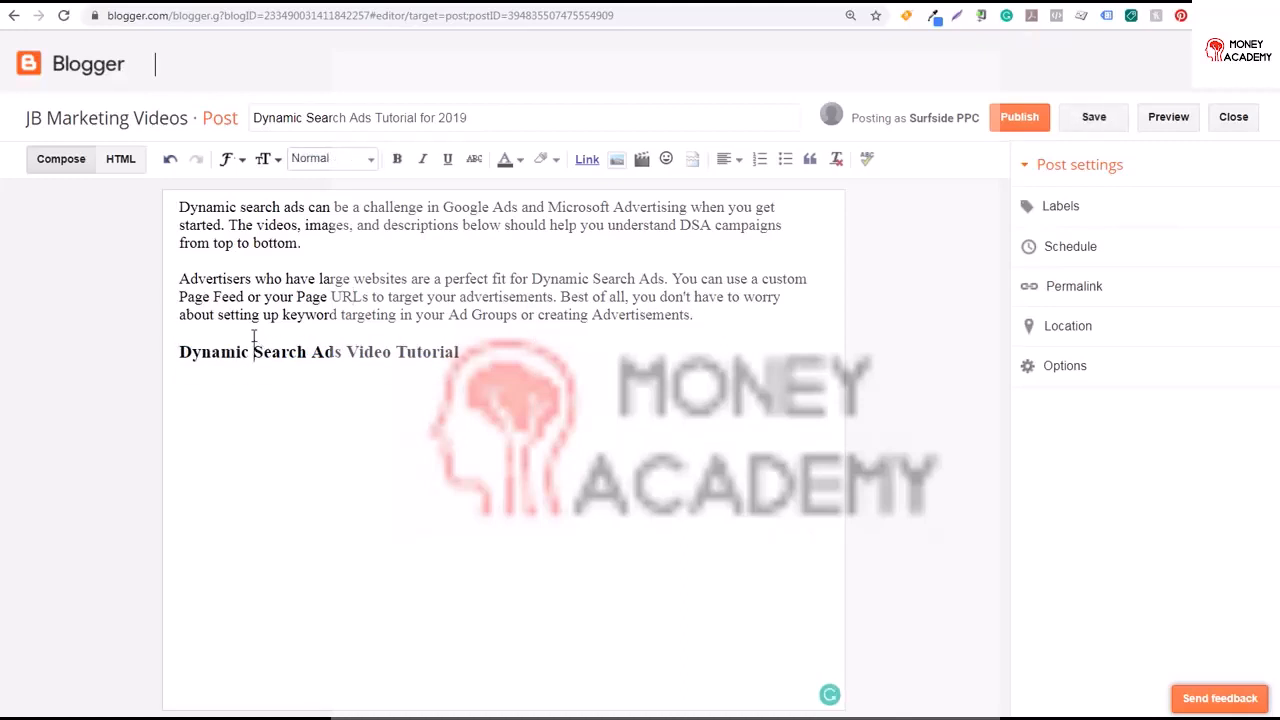
Embed the YouTube video Complete Dynamic Search Ads Tutorial for Google Ads and Microsoft Advertising below the subheading, found by searching dynamic search ads
left_click(497, 340)
left_click(641, 159)
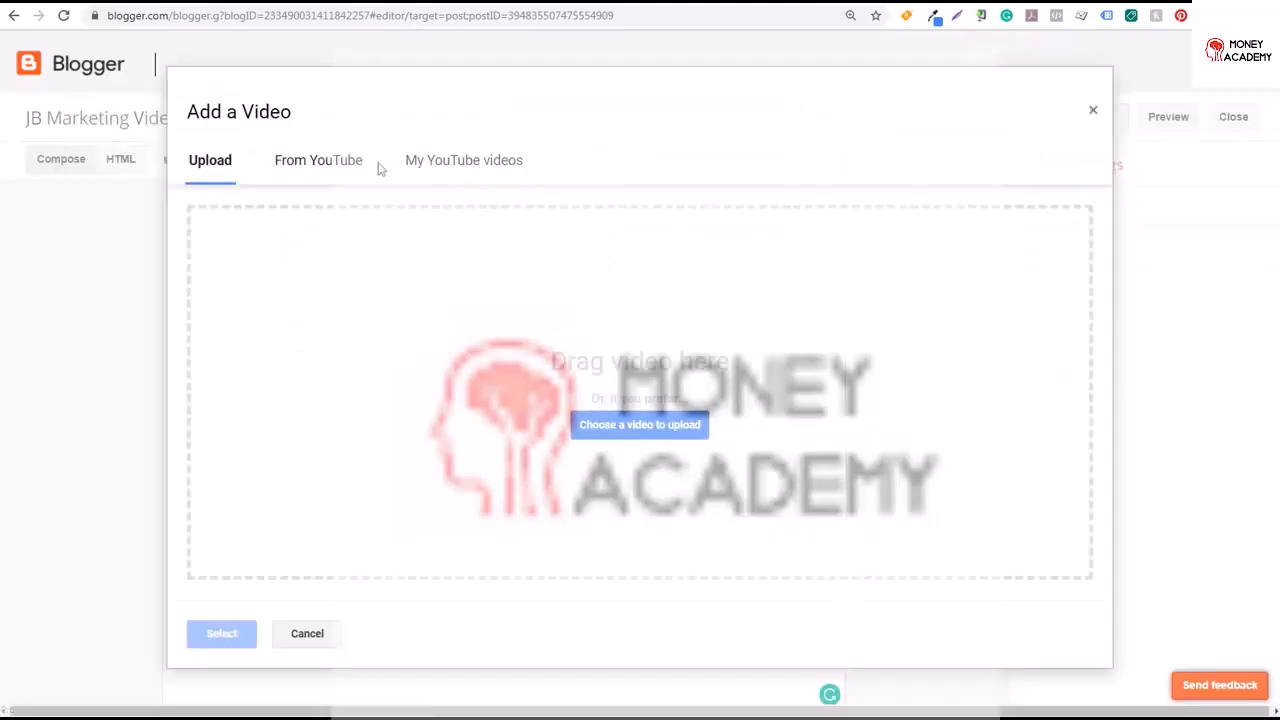
left_click(340, 163)
type("dynamic search ads")
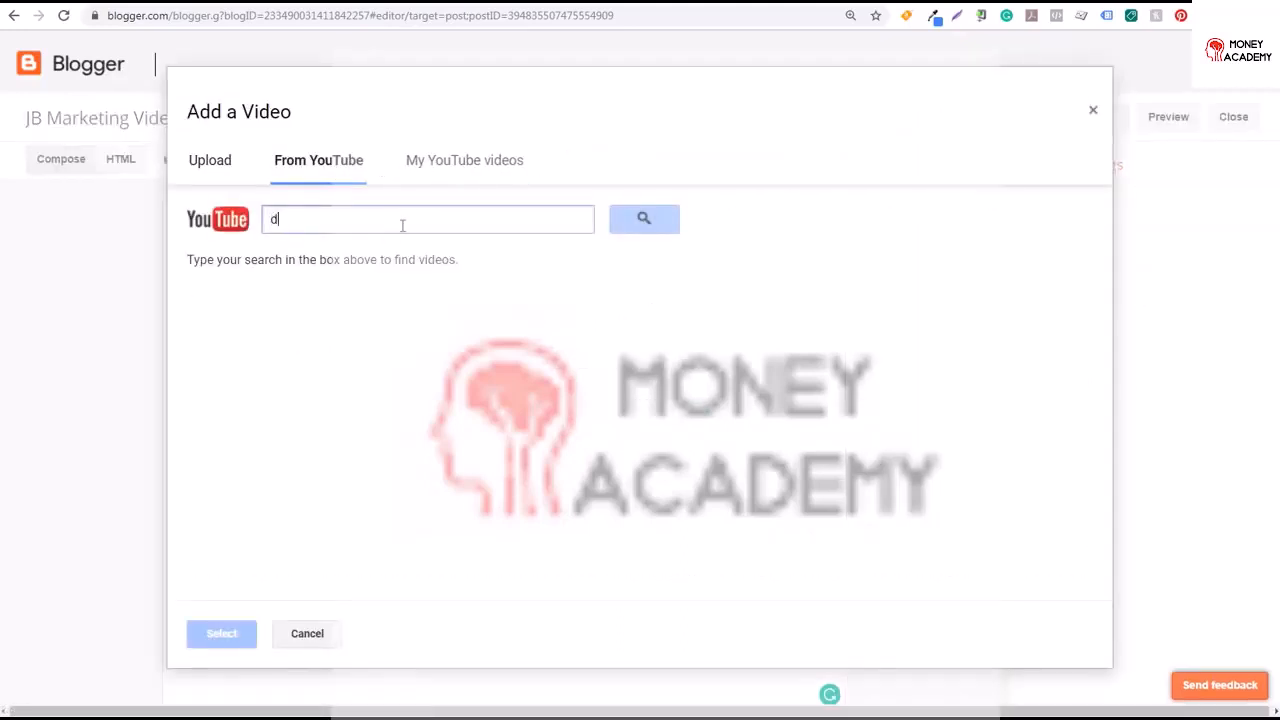
key("Return")
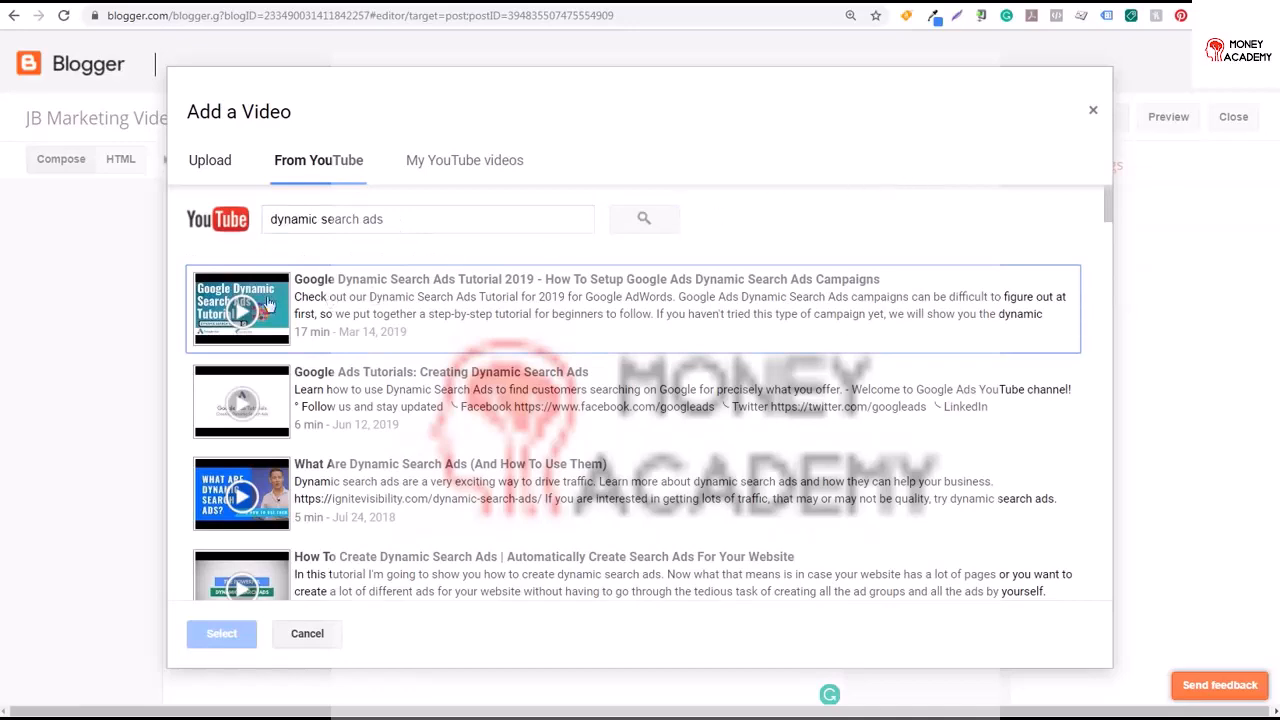
scroll(945, 287, "down", 3)
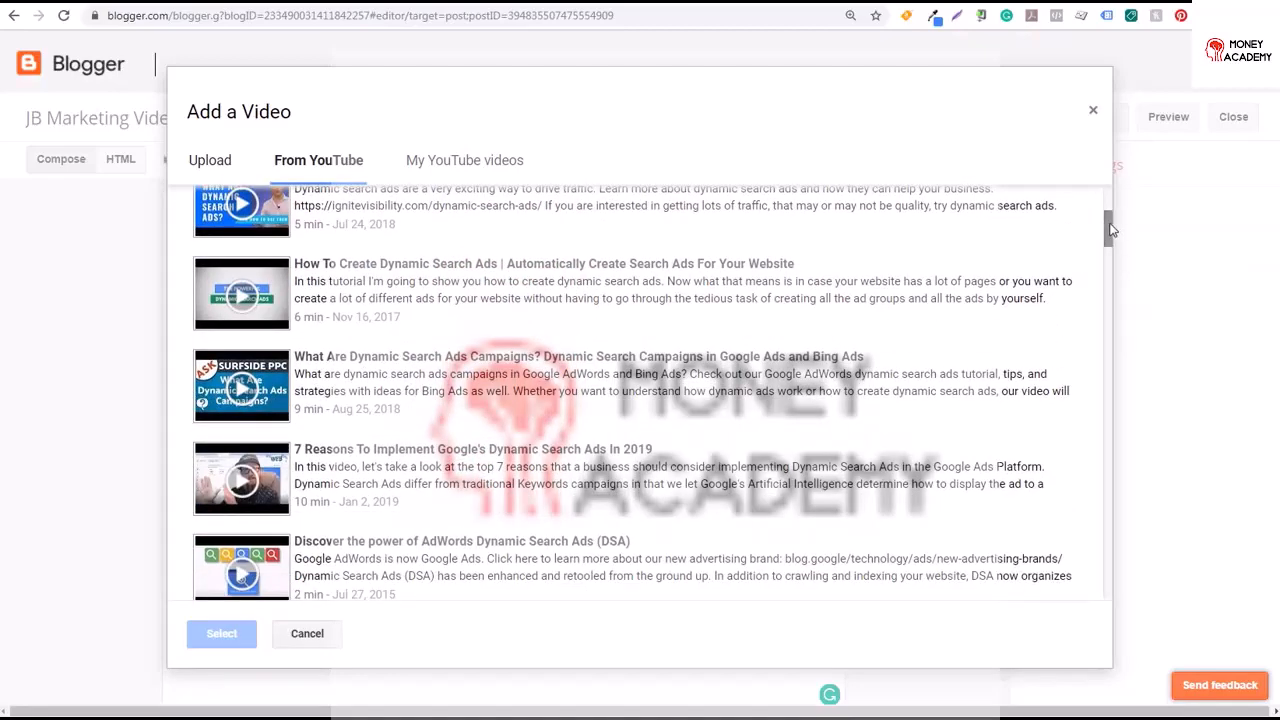
scroll(1110, 256, "down", 3)
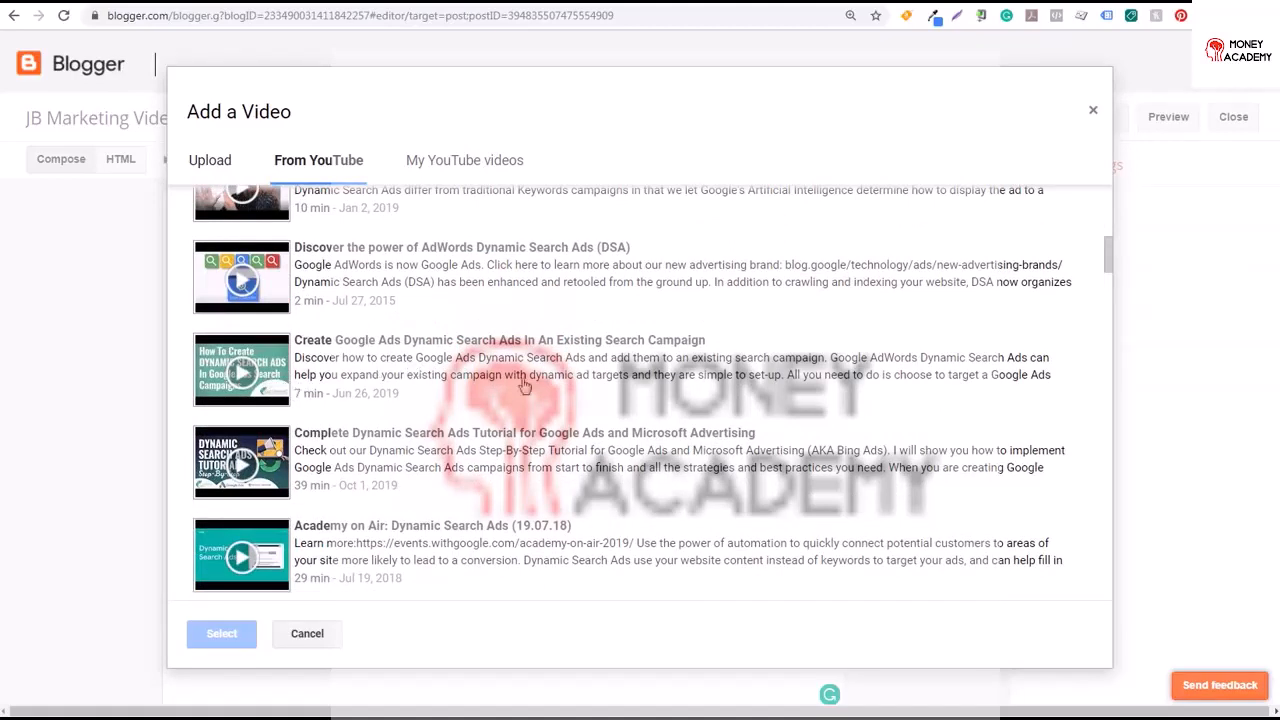
left_click(245, 474)
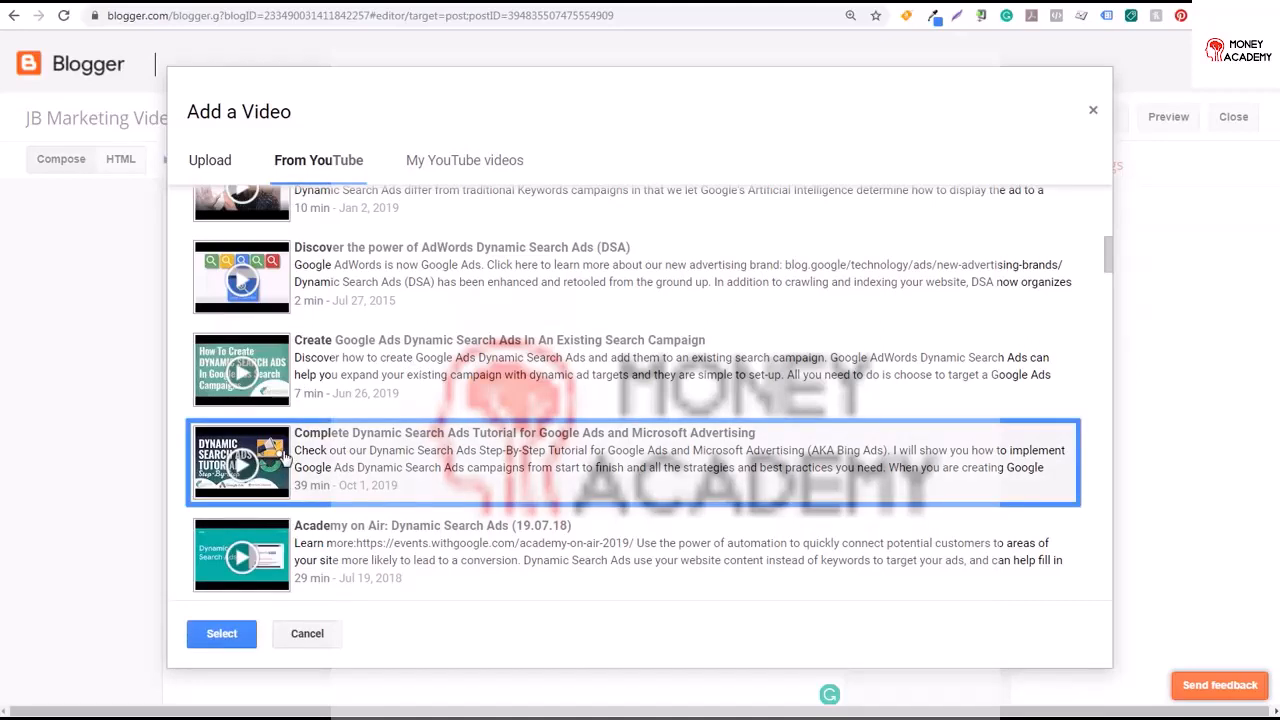
left_click(222, 632)
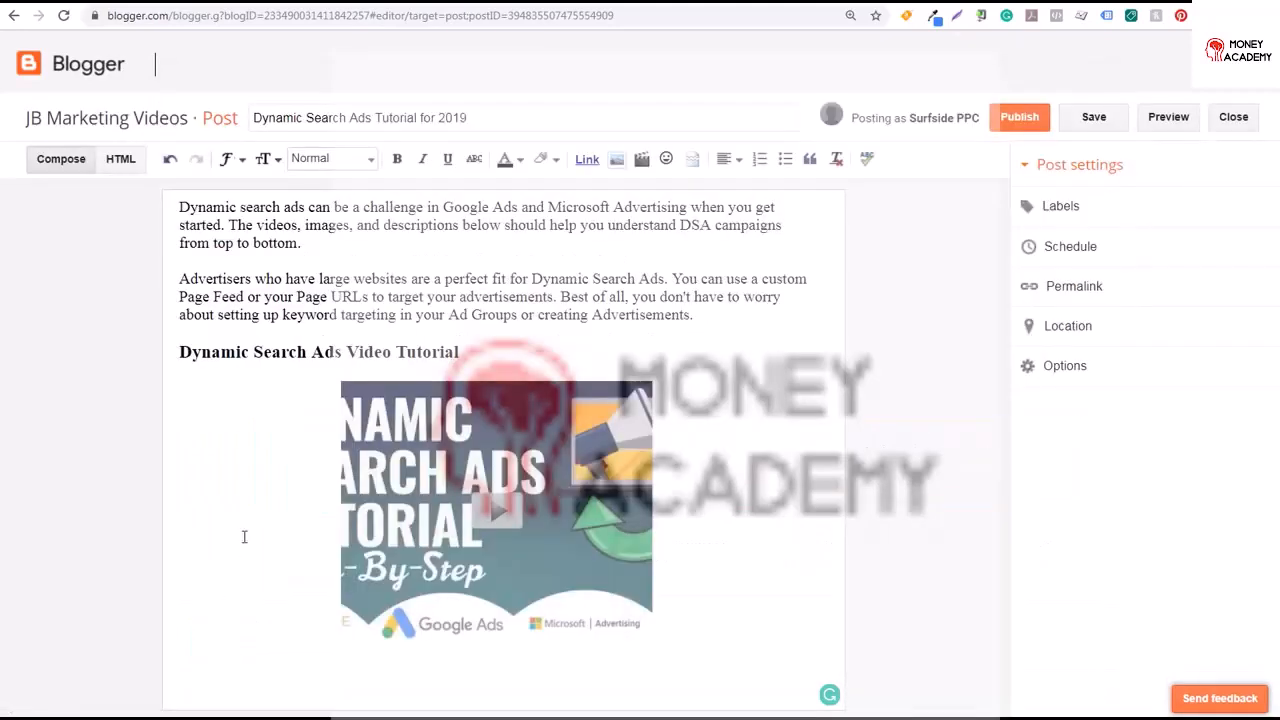
Left-align the embedded video in the post
left_click(510, 474)
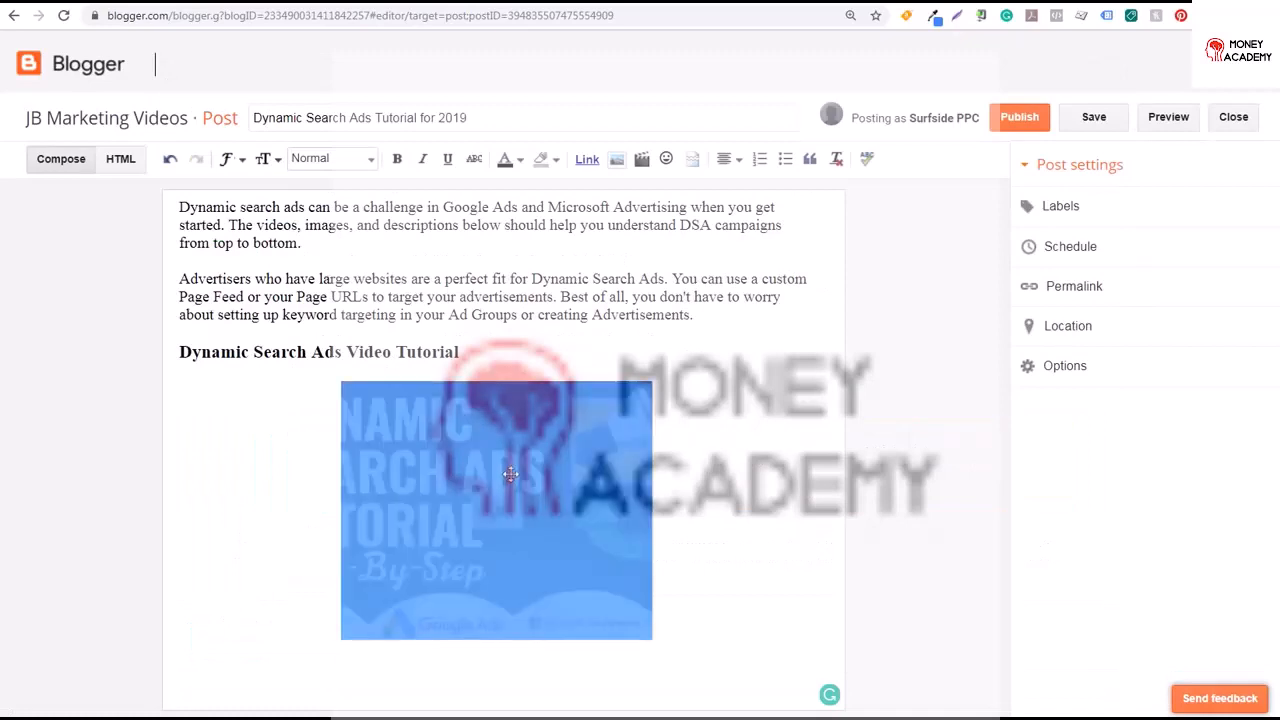
left_click(731, 159)
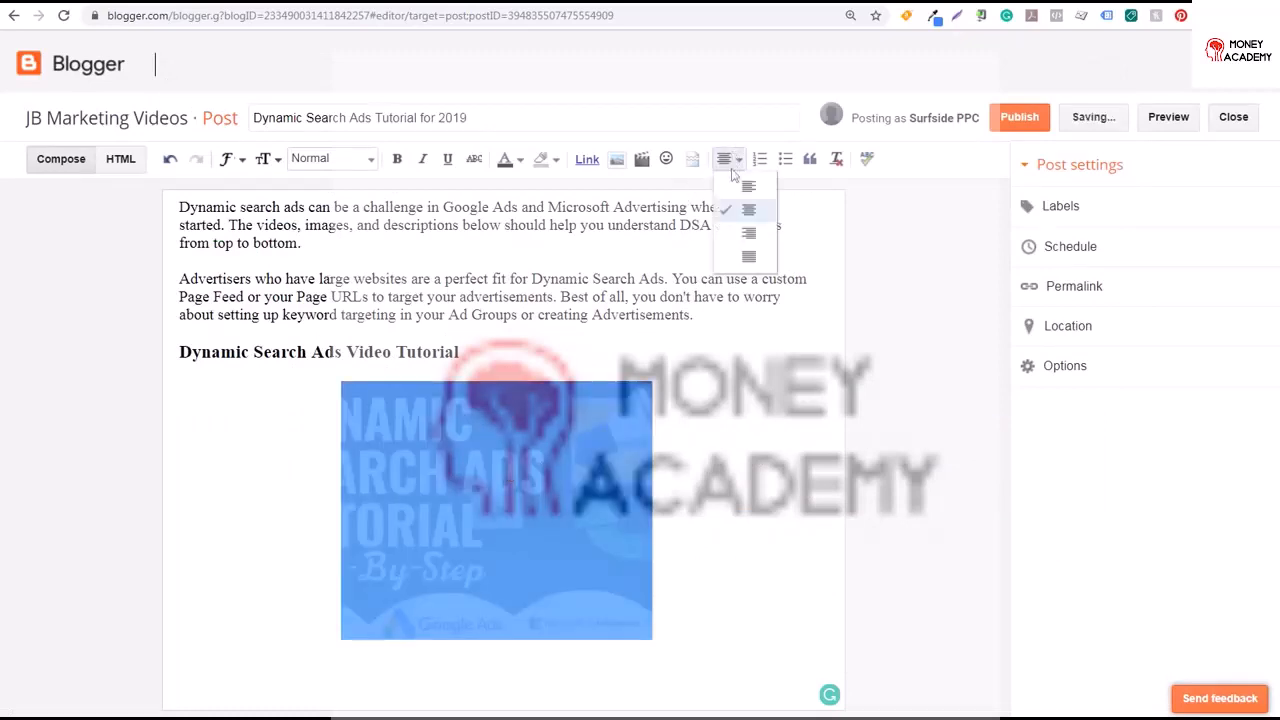
left_click(750, 189)
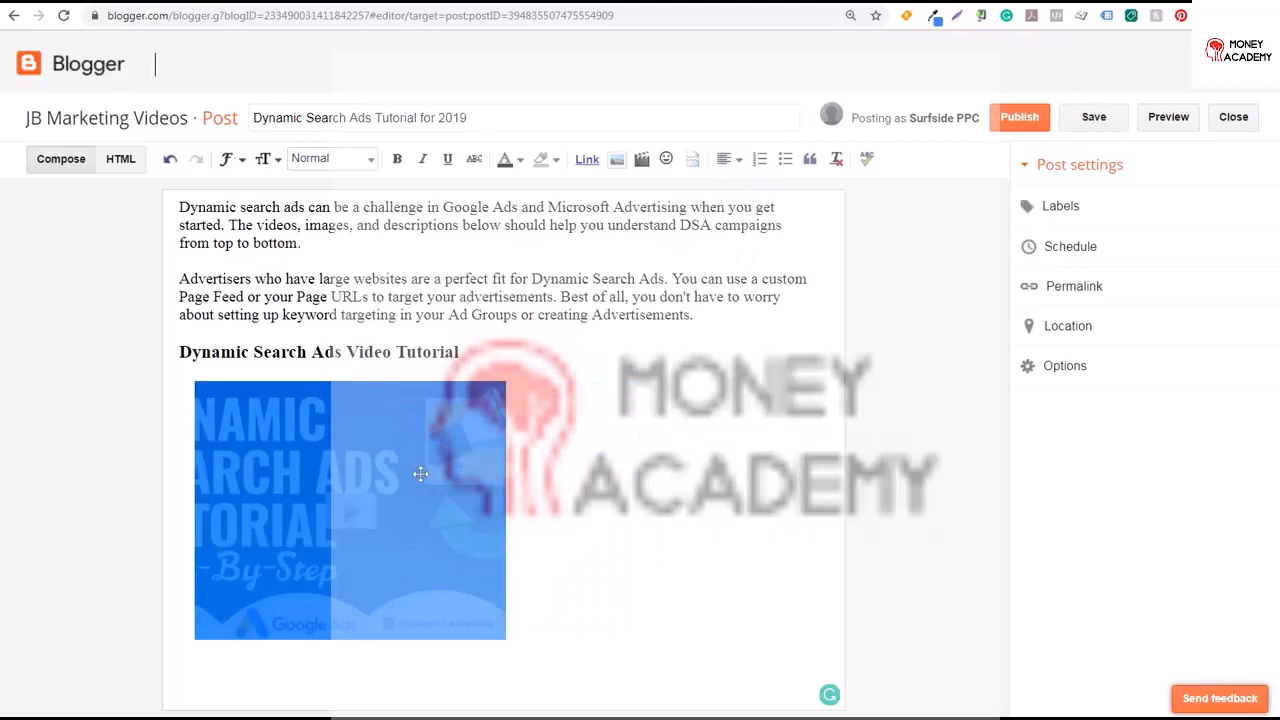
left_click(451, 250)
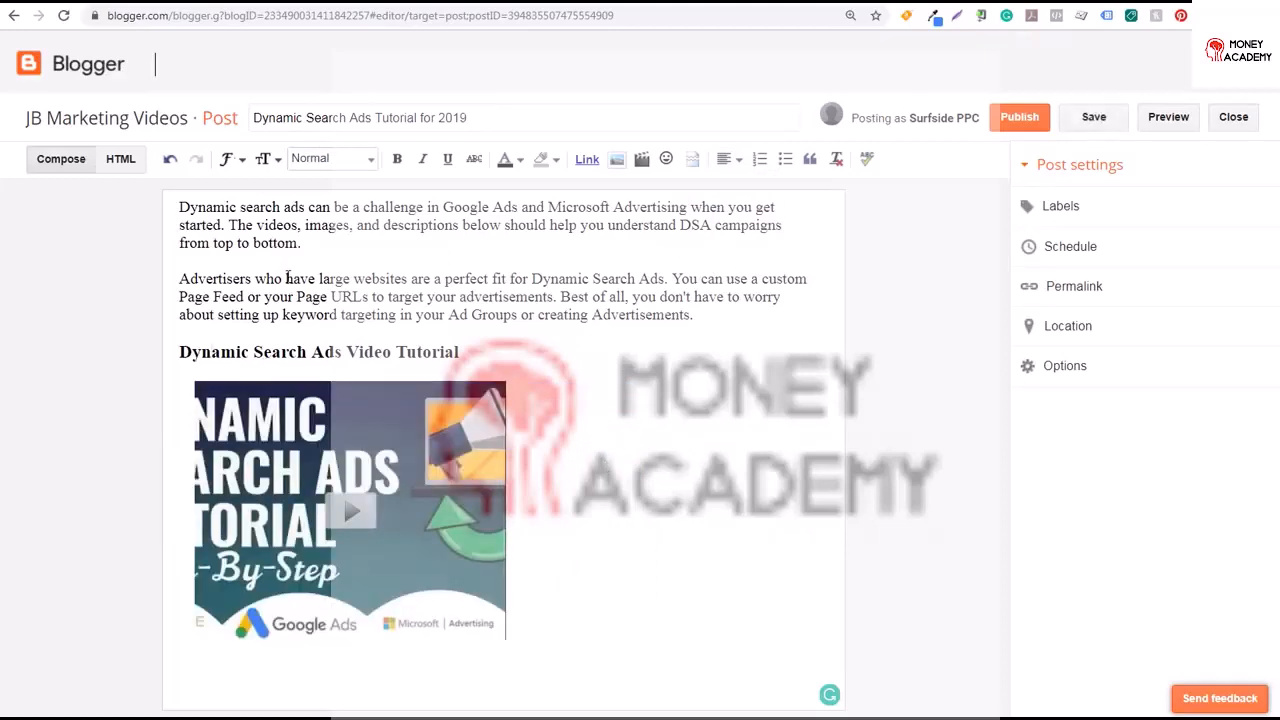
Set the video iframe's width to 640 and height to 400 in the post's HTML, then preview the post
left_click(120, 162)
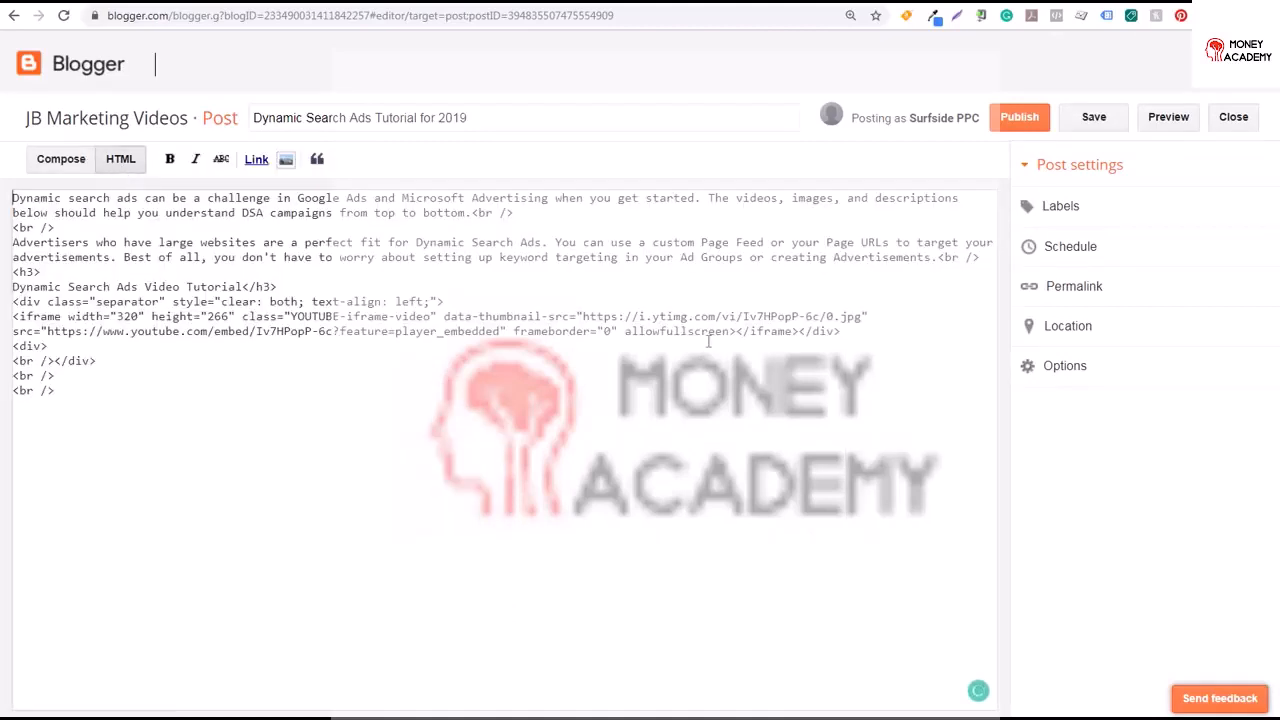
double_click(127, 316)
type("640")
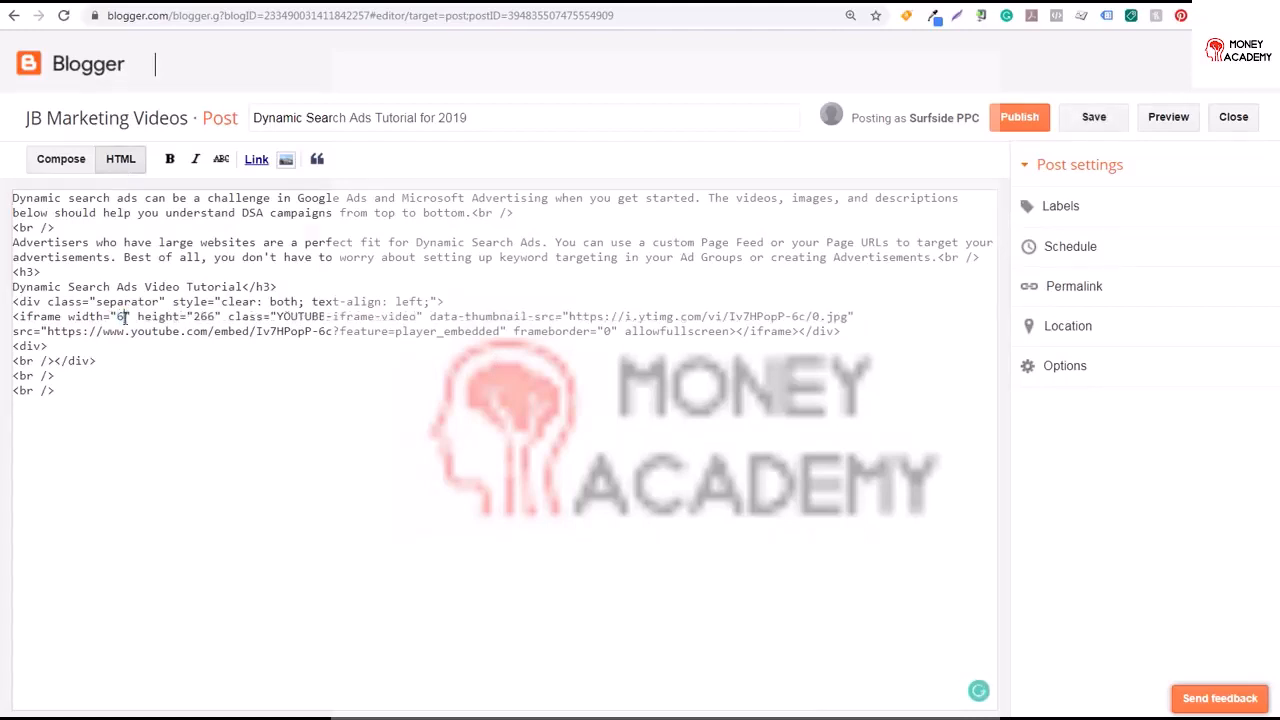
double_click(222, 316)
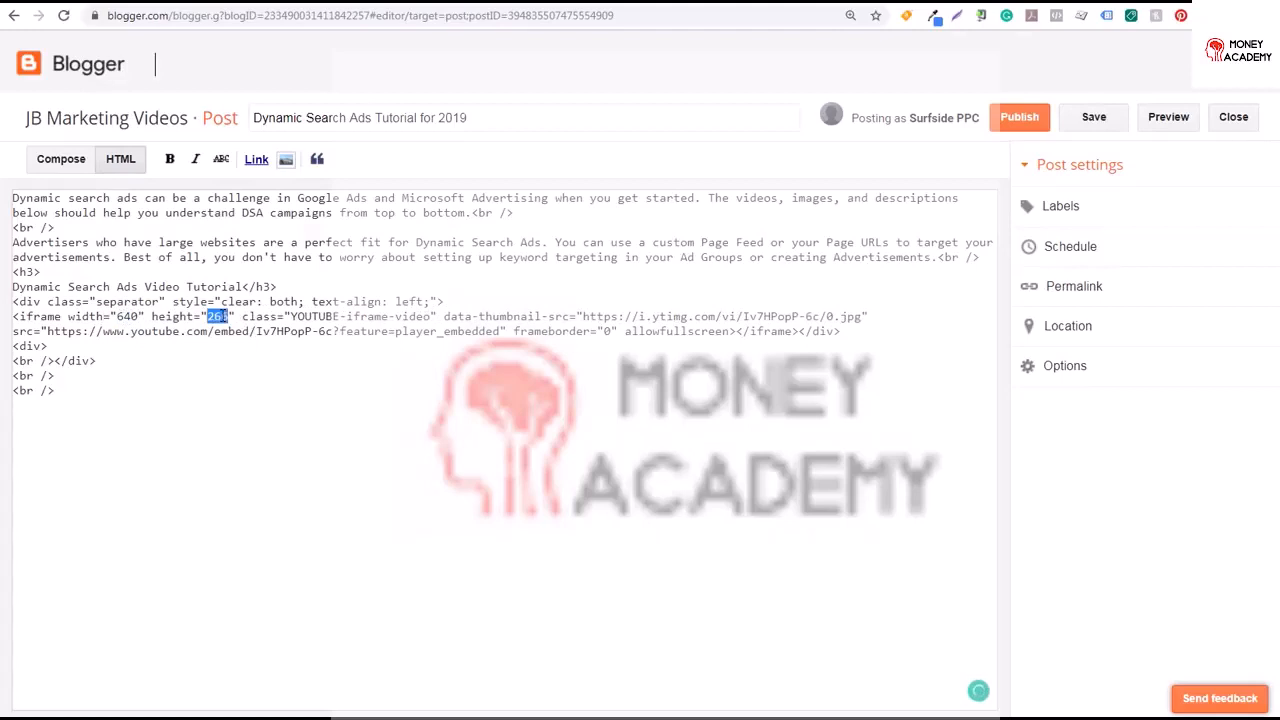
type("400")
left_click(61, 160)
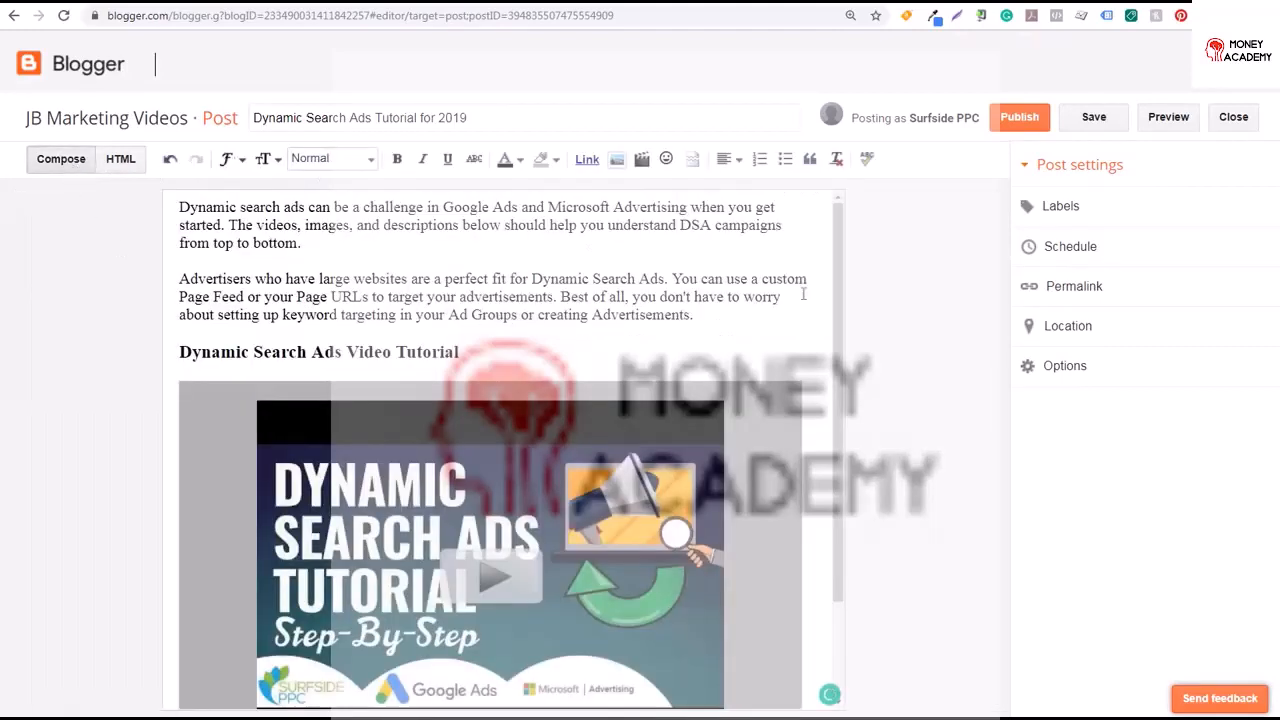
left_click(1168, 118)
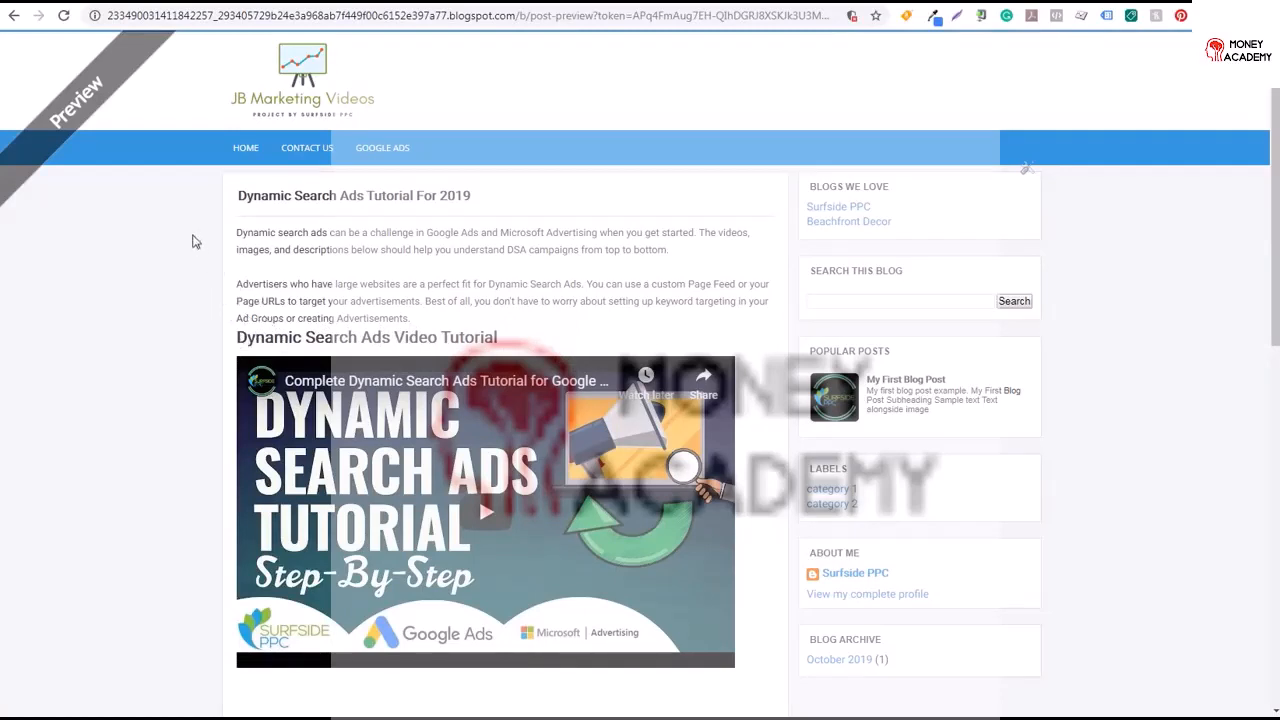
left_click(55, 2)
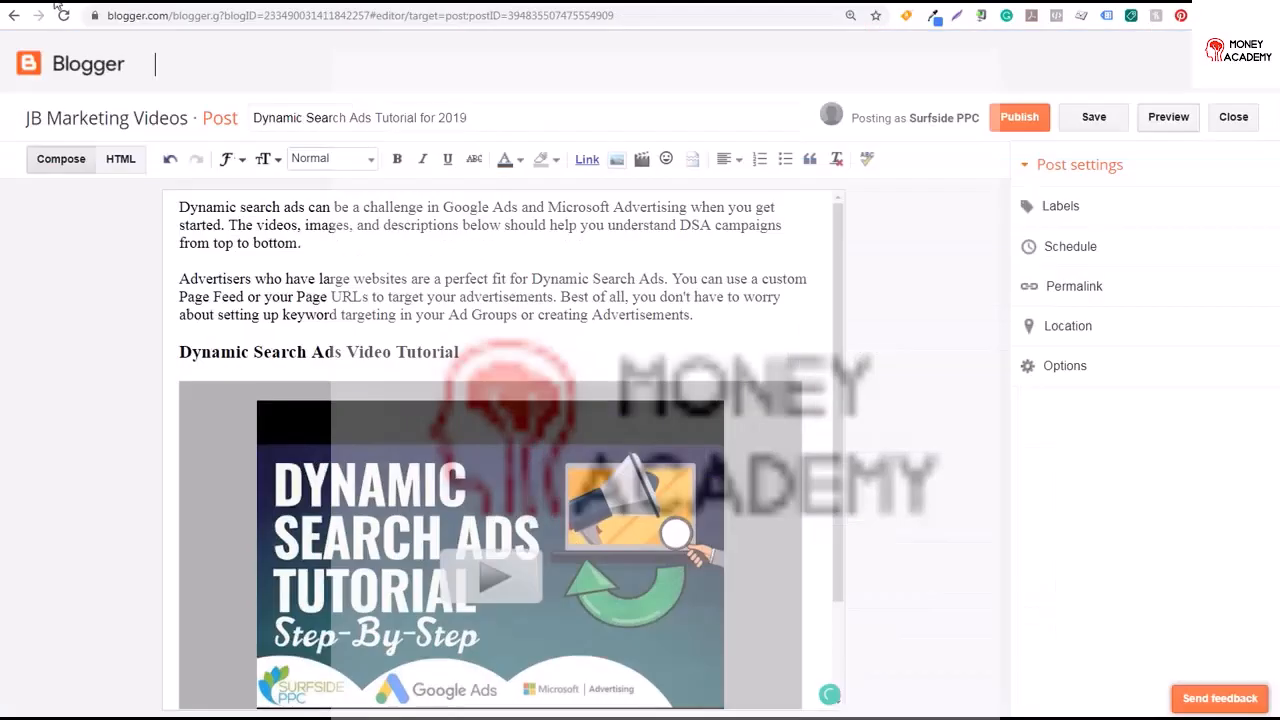
Center the subheading and the video, add blank lines around the subheading, and preview the post
left_click(175, 353)
left_click_drag(181, 348, 498, 561)
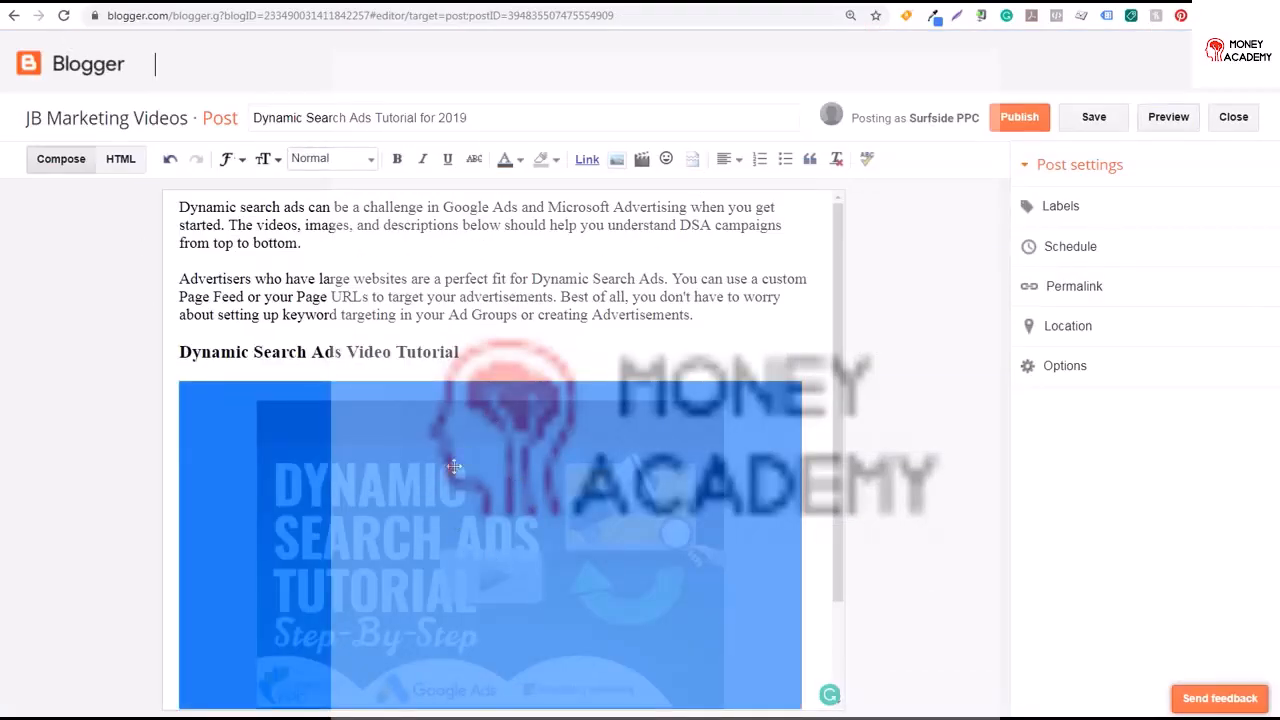
left_click(737, 164)
left_click(748, 209)
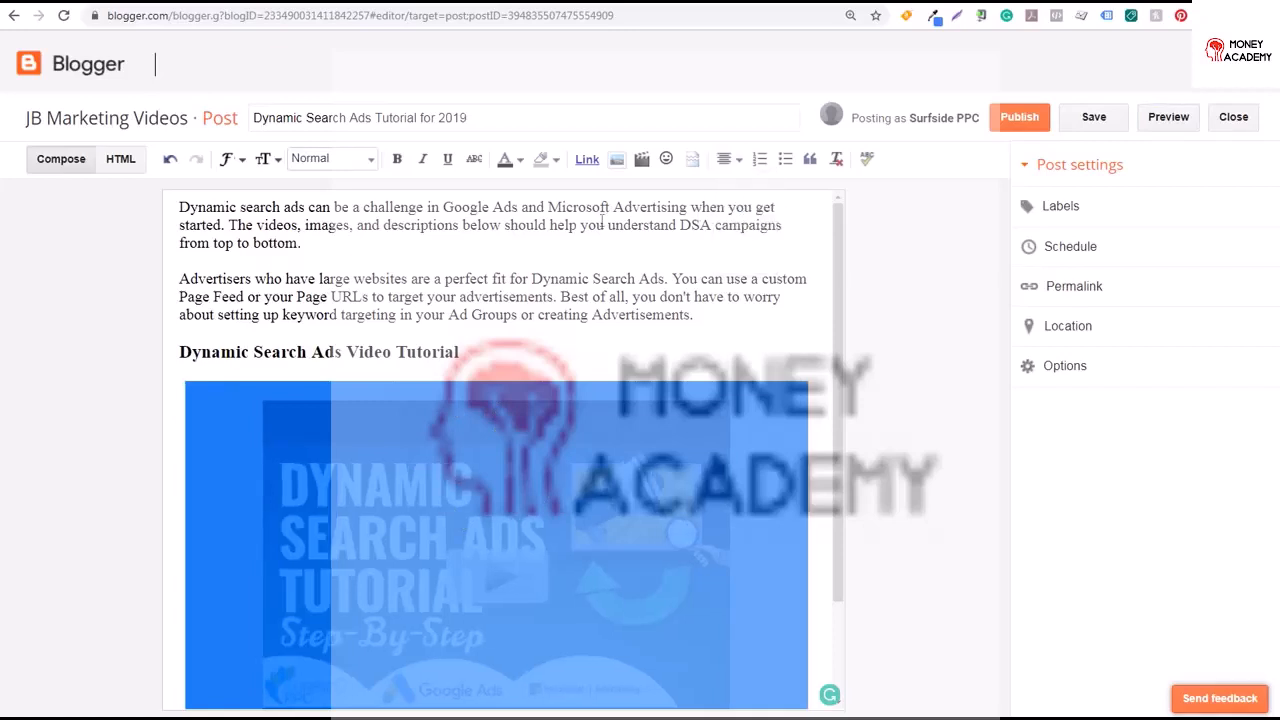
left_click(181, 353)
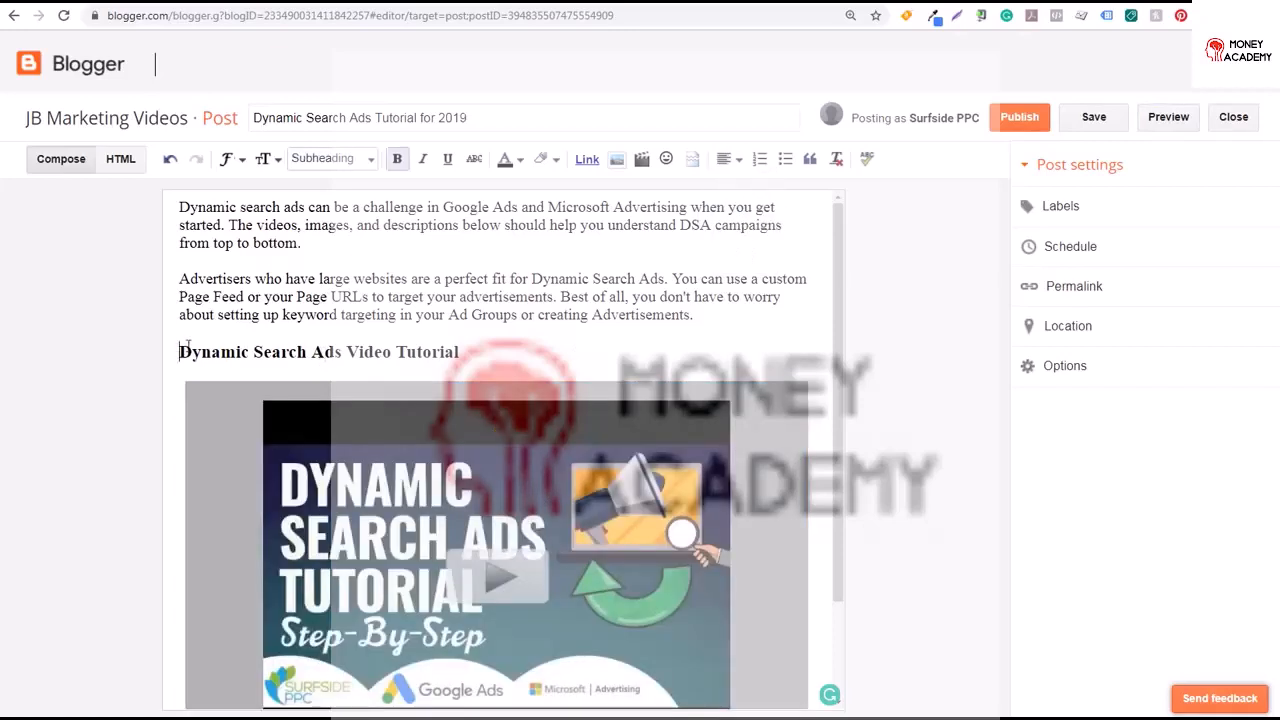
left_click(735, 161)
left_click(748, 209)
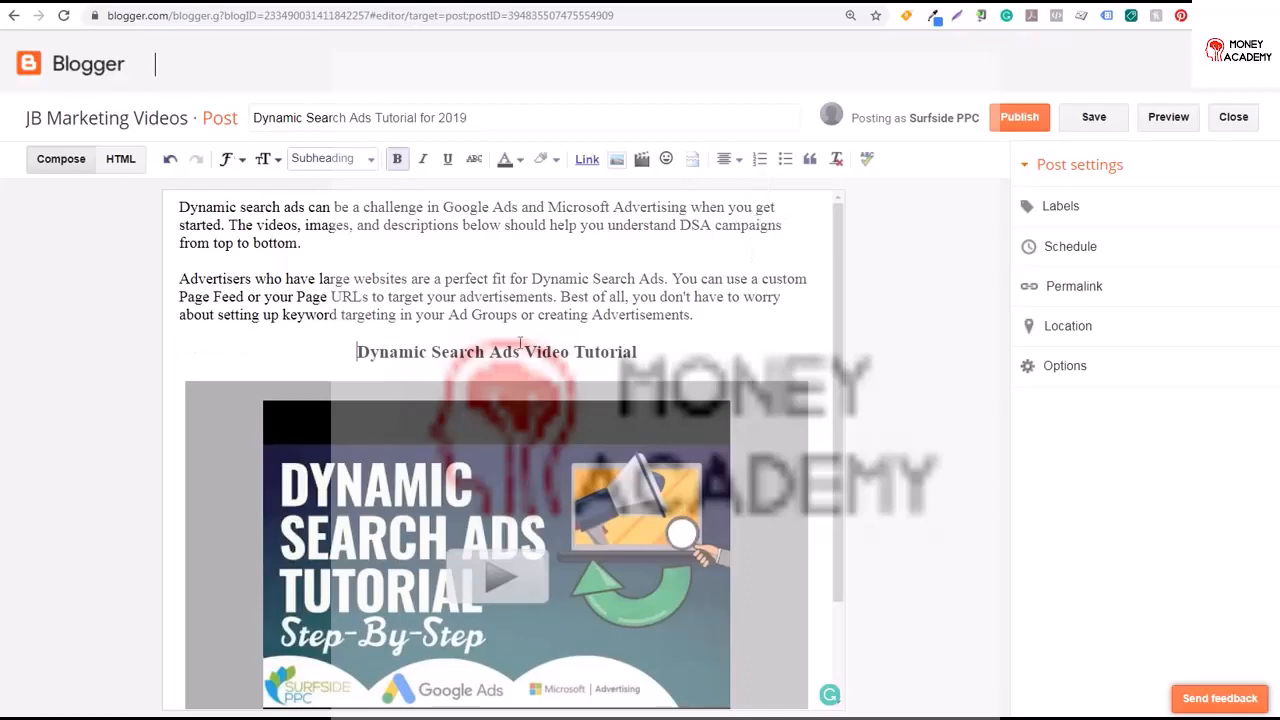
key("Return")
key("Return")
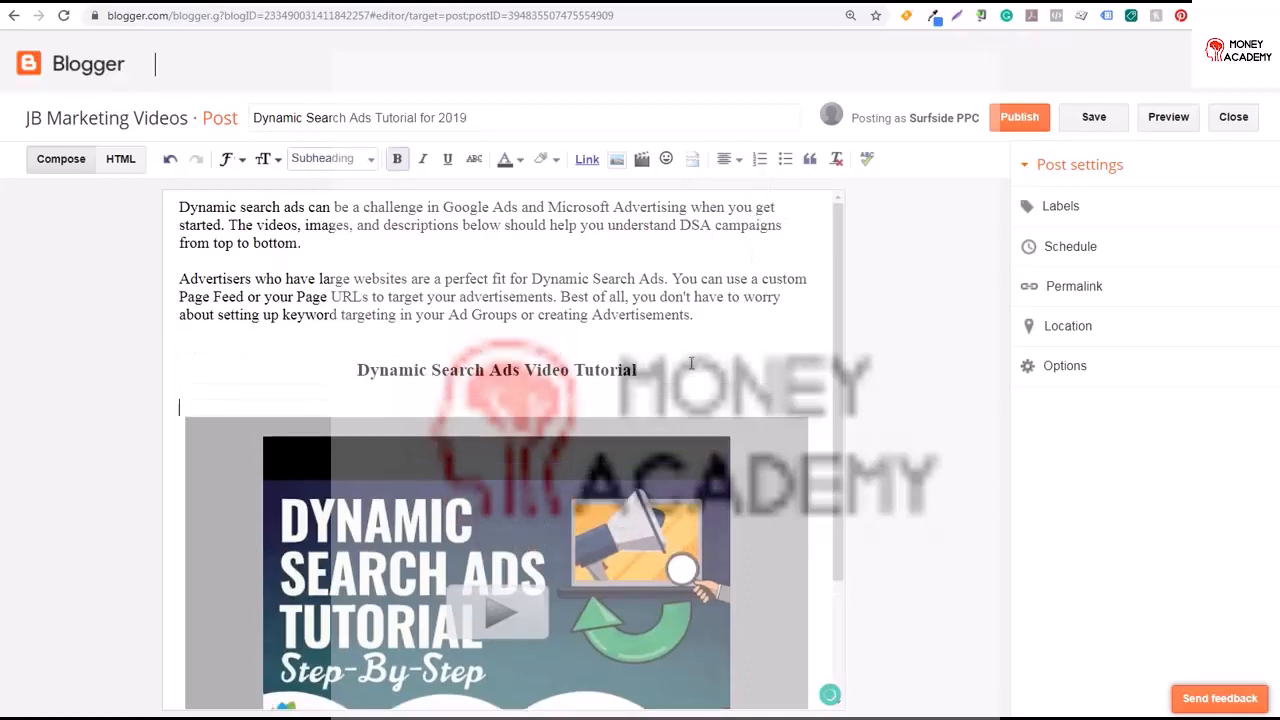
left_click(1168, 120)
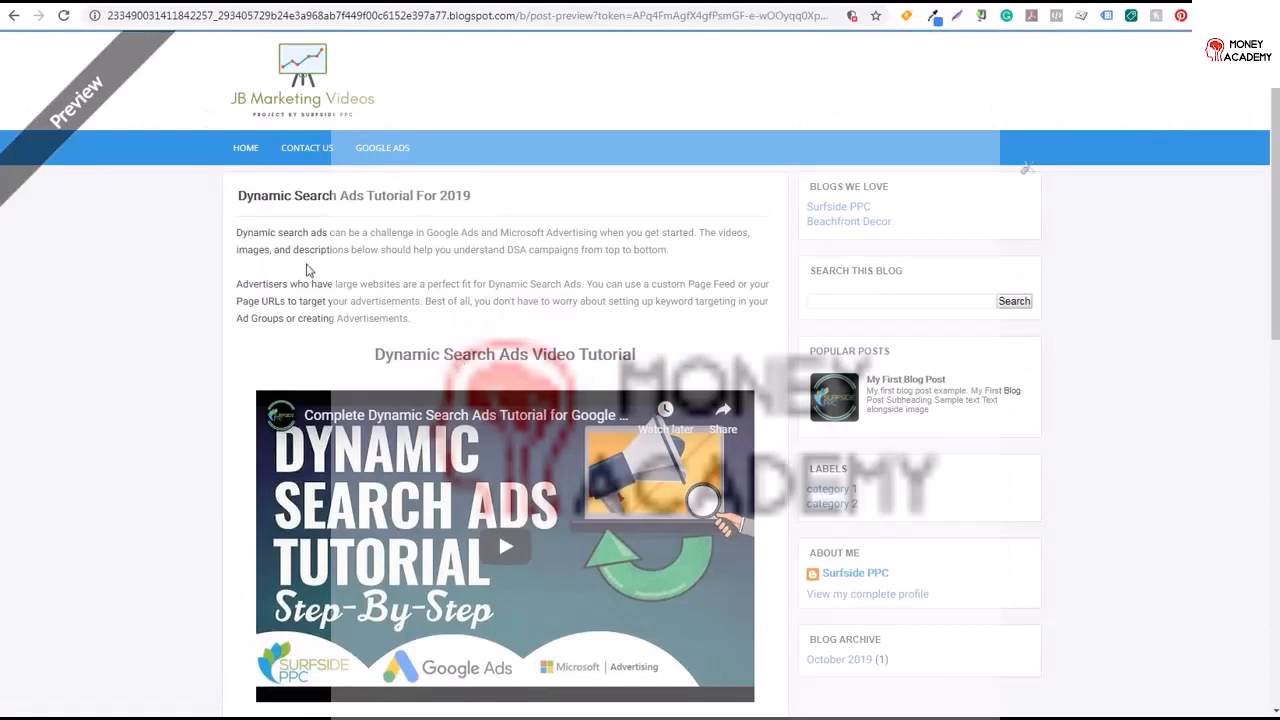
left_click(54, 1)
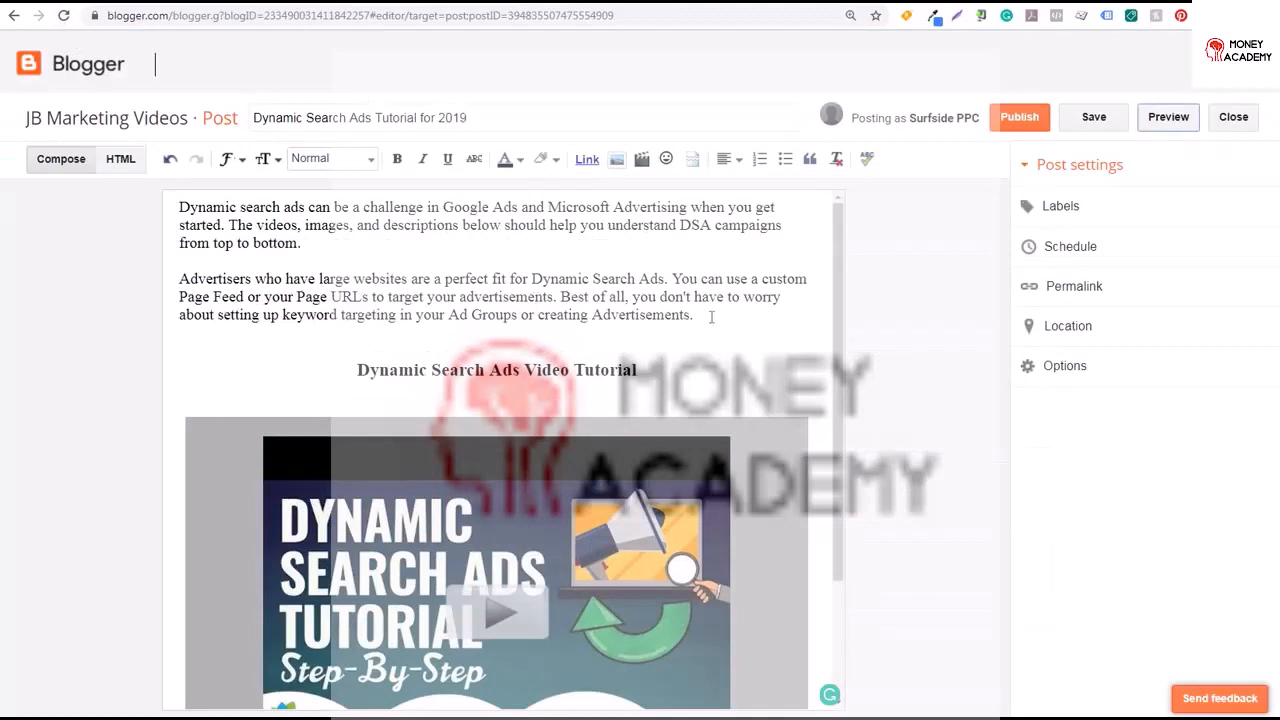
Set the two introductory paragraphs to Large font size and preview the post
left_click_drag(711, 317, 178, 207)
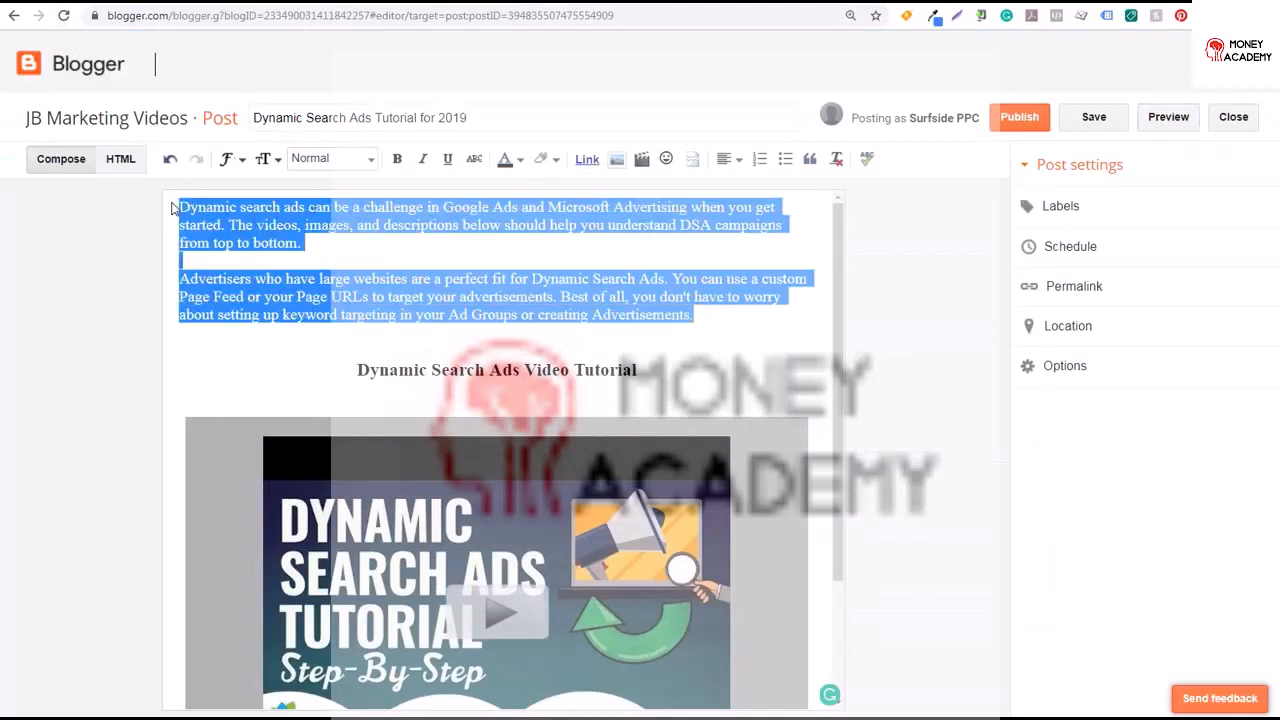
left_click(330, 158)
left_click(266, 159)
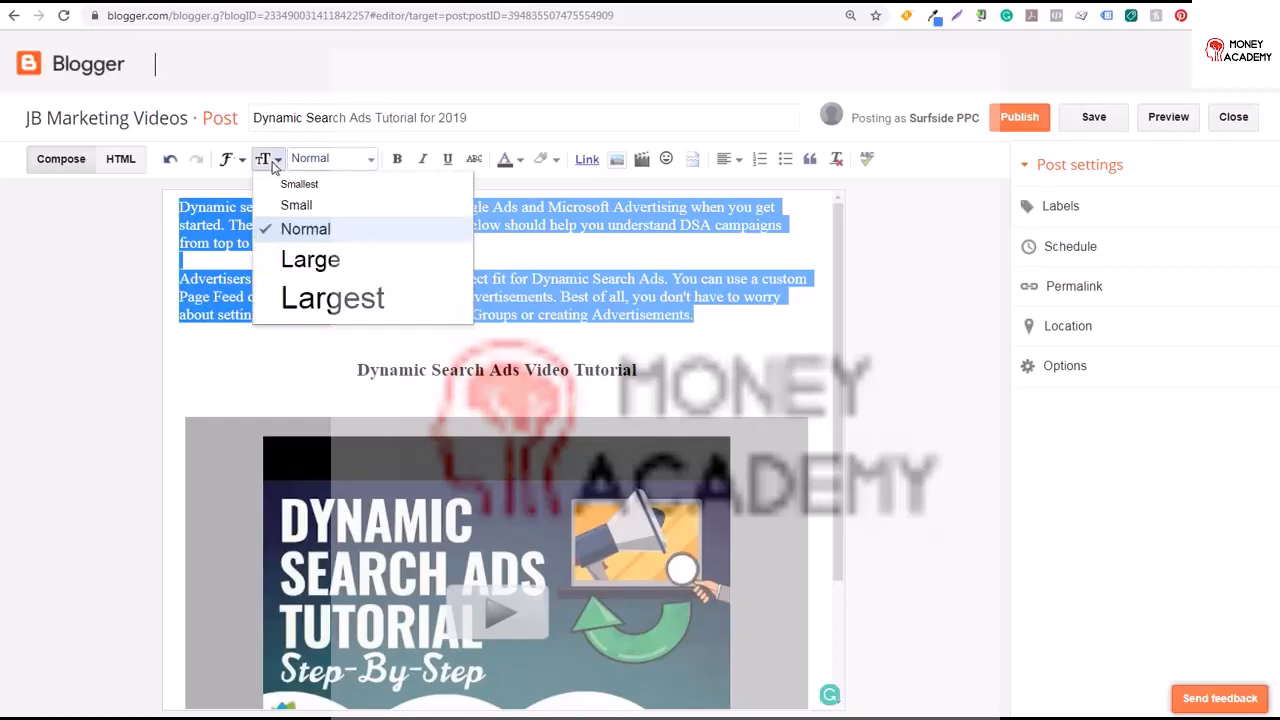
left_click(312, 262)
left_click(464, 370)
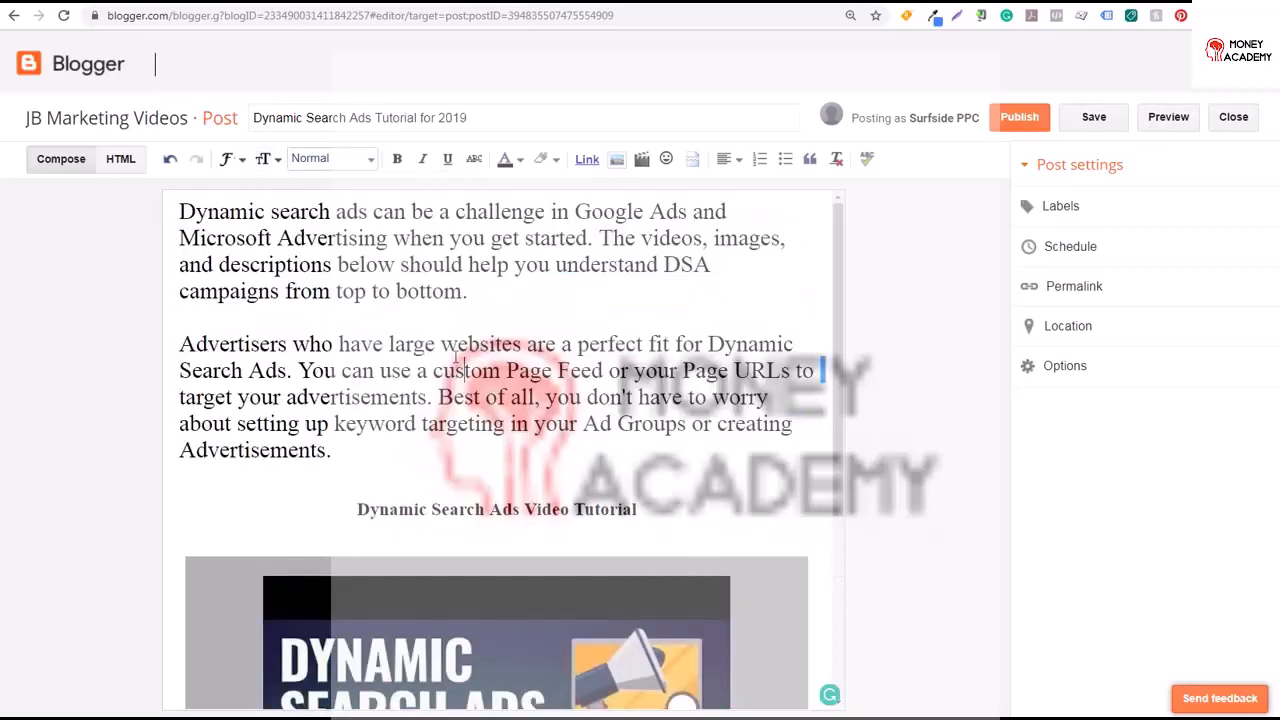
left_click(1168, 117)
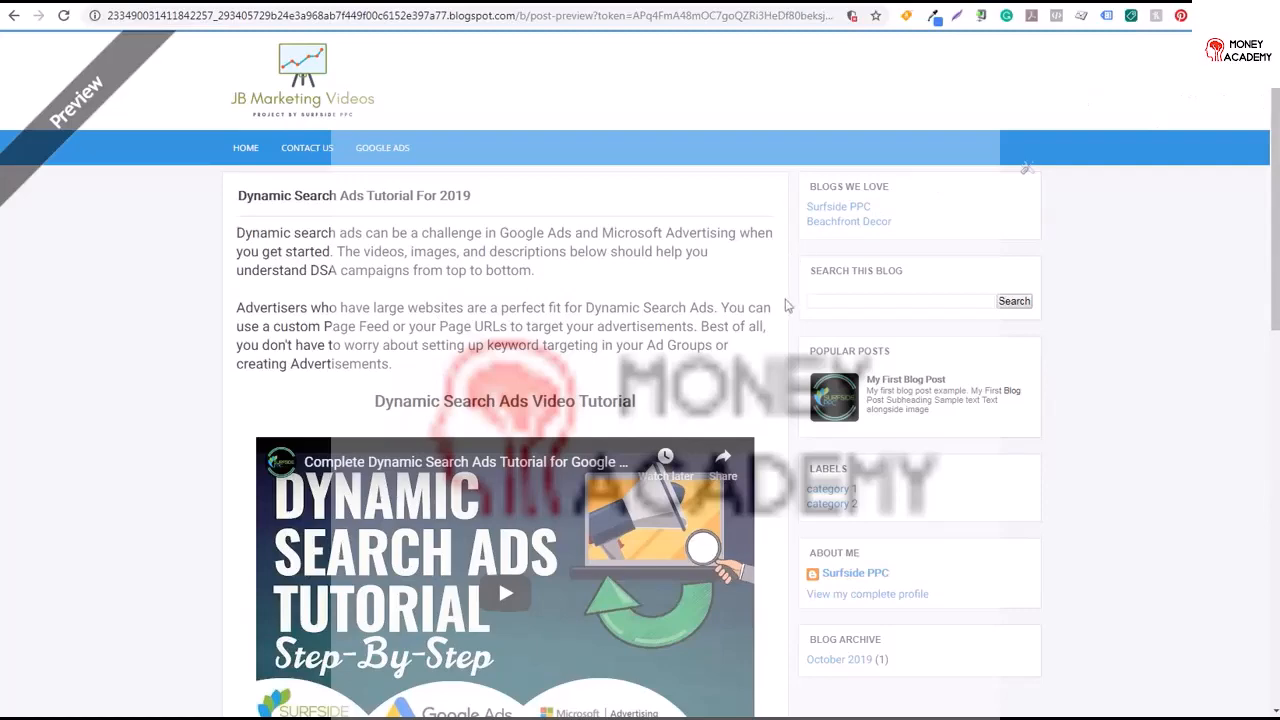
Return to the post editor and add the labels Google Ads and Microsoft Advertising to the post
left_click(36, 2)
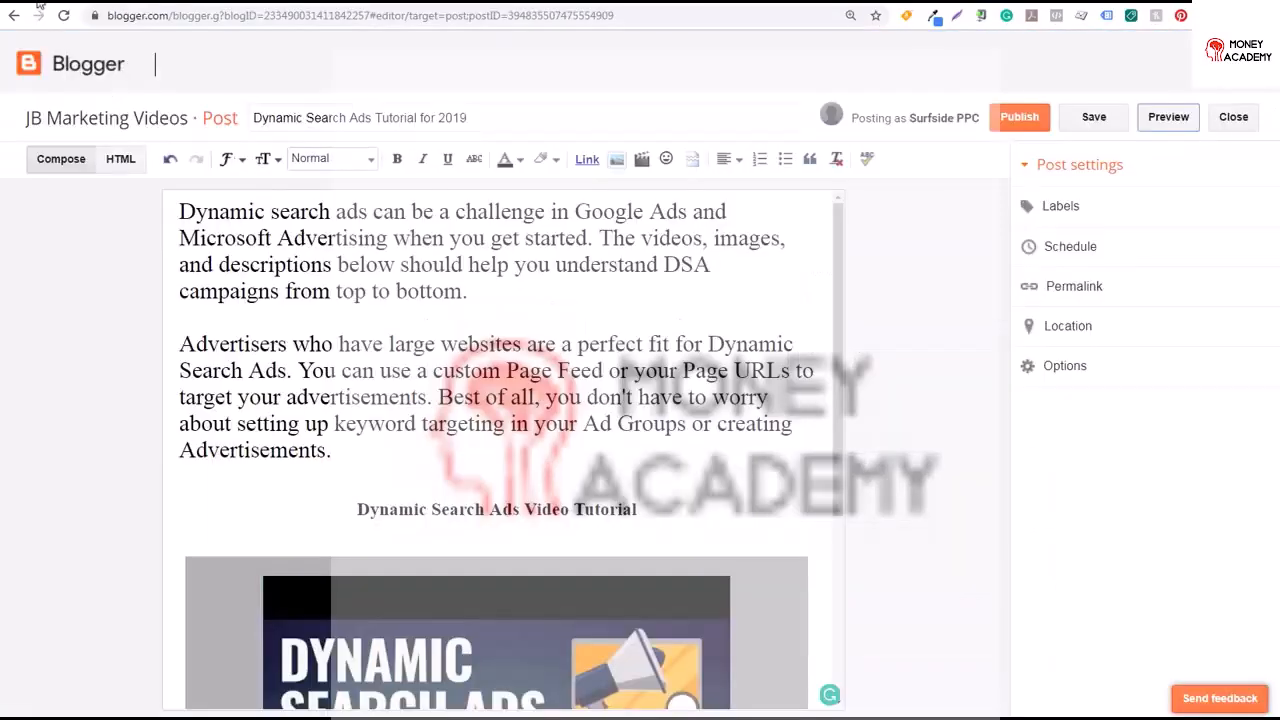
left_click(1176, 215)
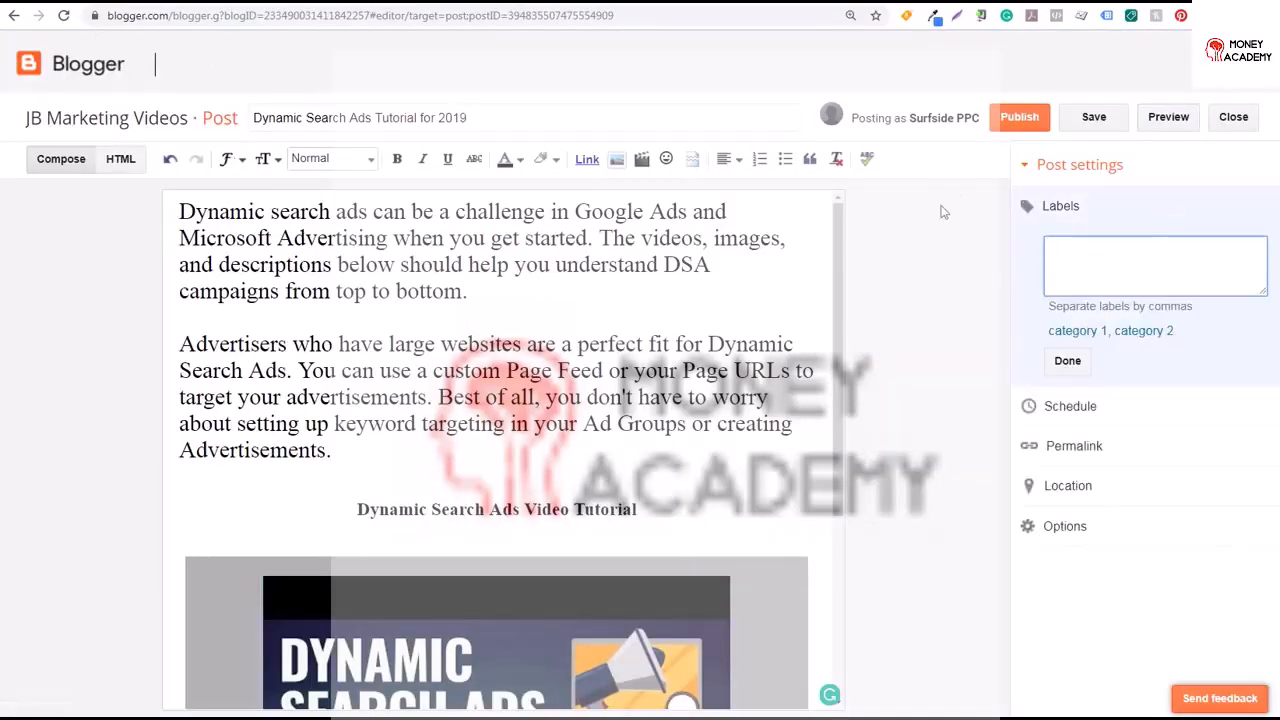
type("Google Ads, Microsoft Advertising")
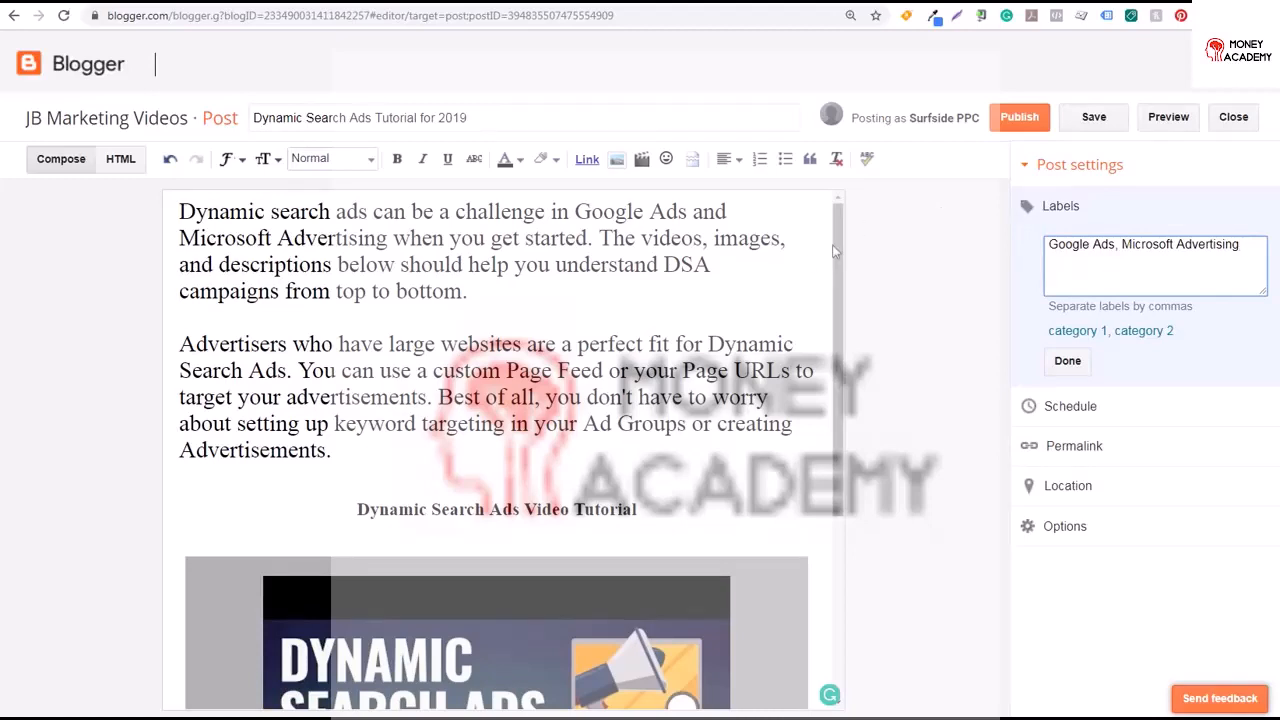
left_click_drag(838, 262, 840, 443)
left_click(826, 648)
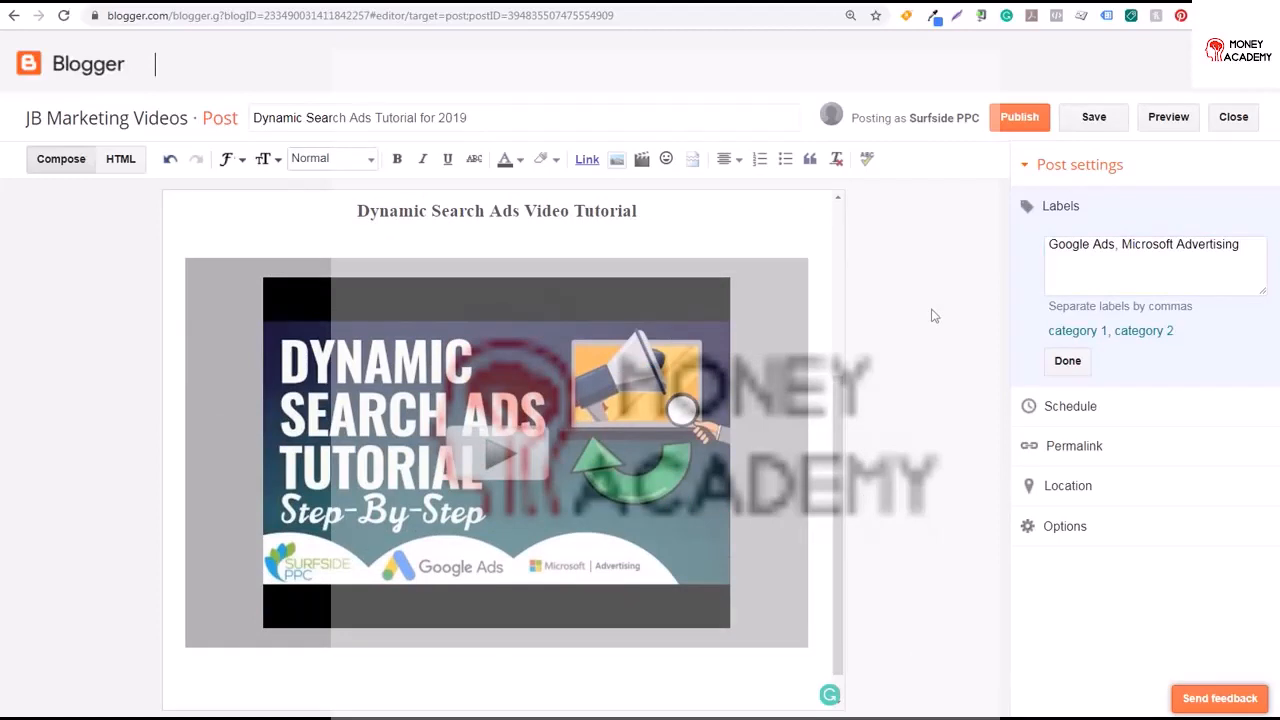
left_click(1070, 360)
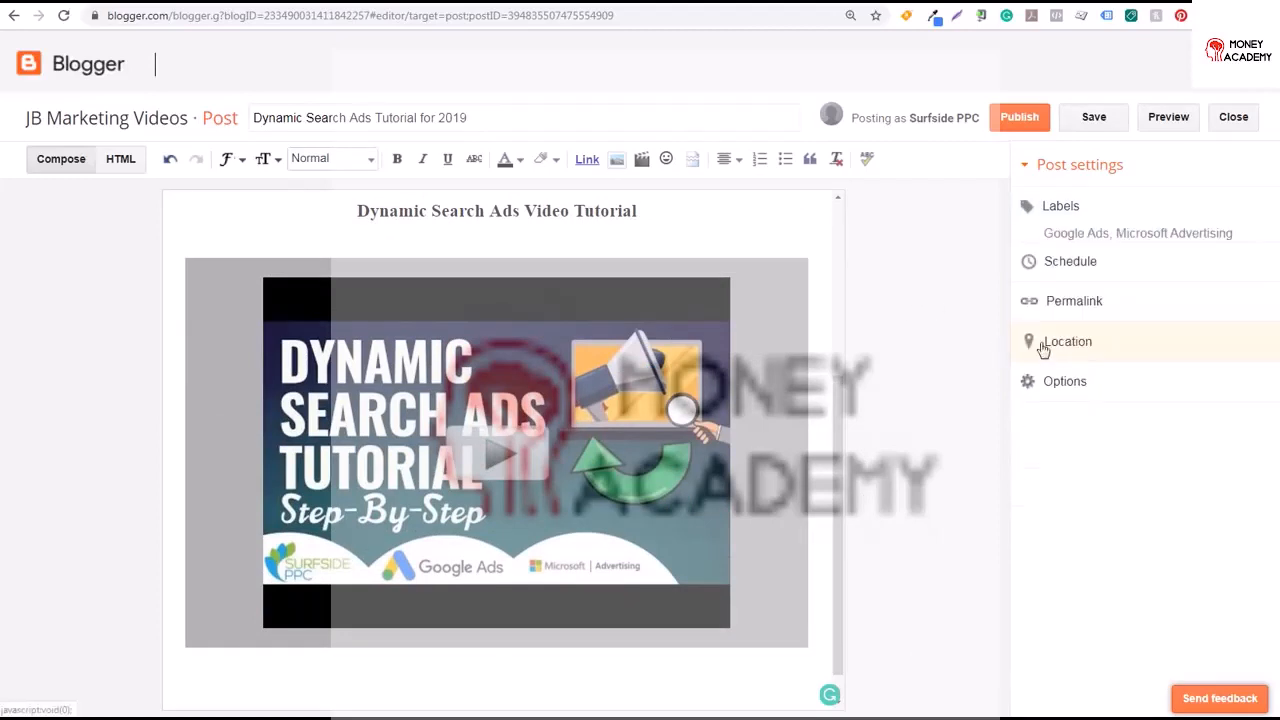
Below the first video, add a left-aligned line reading Google Ads Video Tutorial
left_click(729, 158)
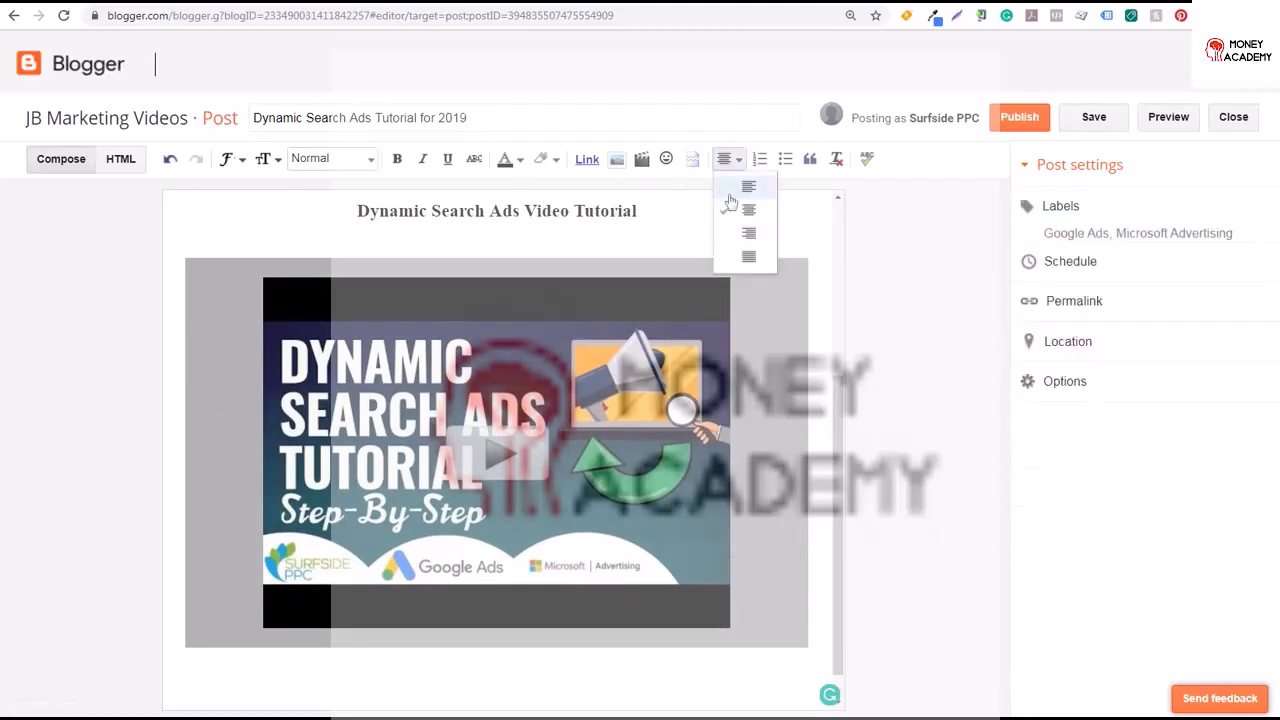
left_click(742, 190)
left_click(215, 694)
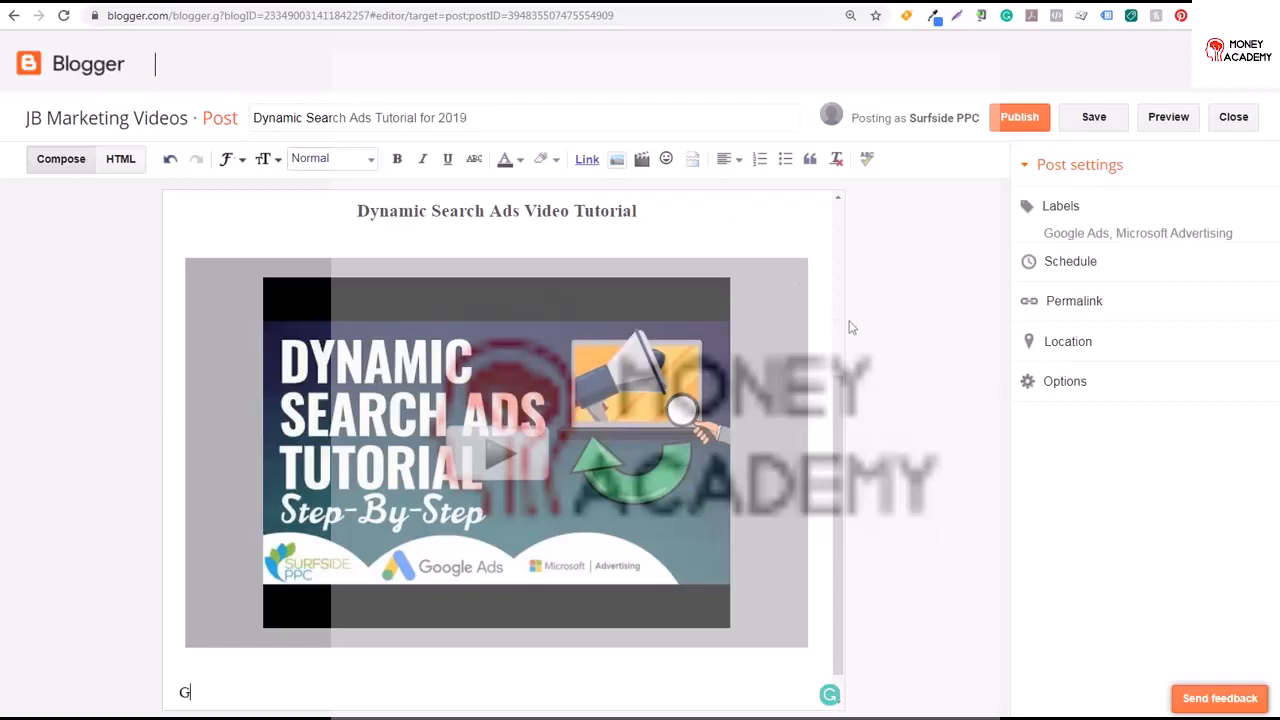
type("oogle Ads Video Tutorial")
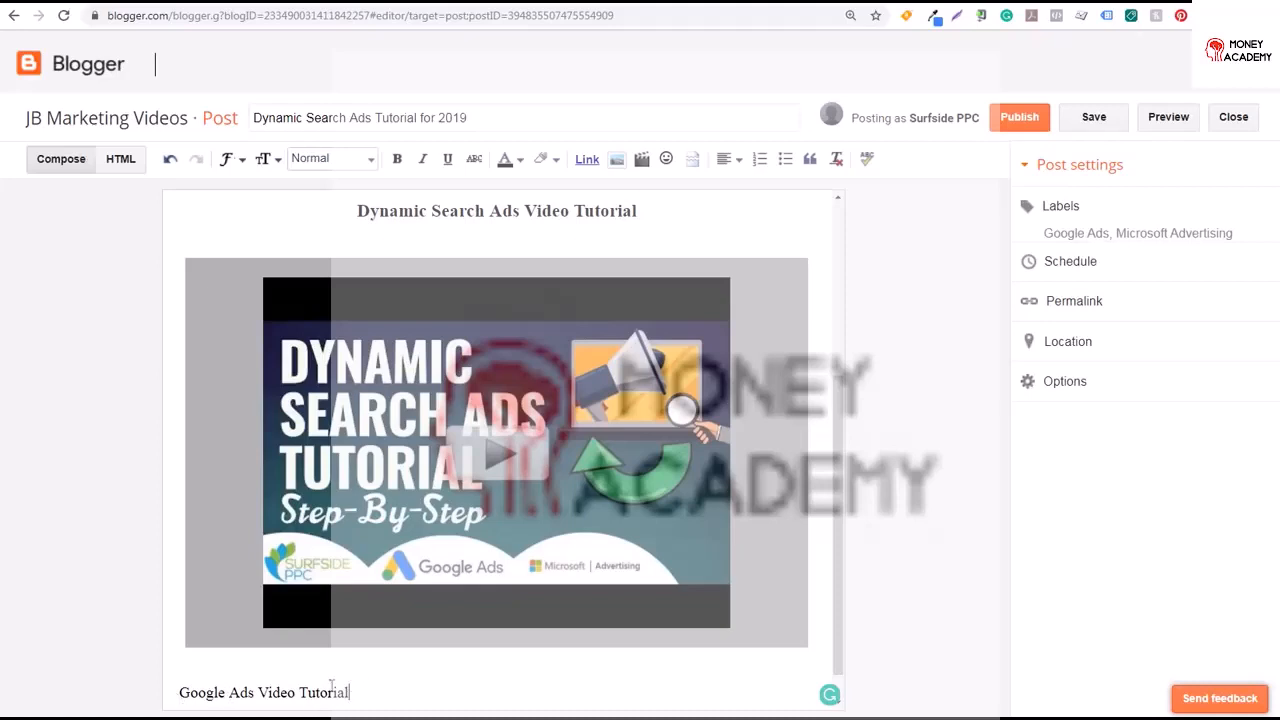
Format the Google Ads Video Tutorial line as a centered Subheading
left_click_drag(349, 691, 180, 689)
left_click(345, 162)
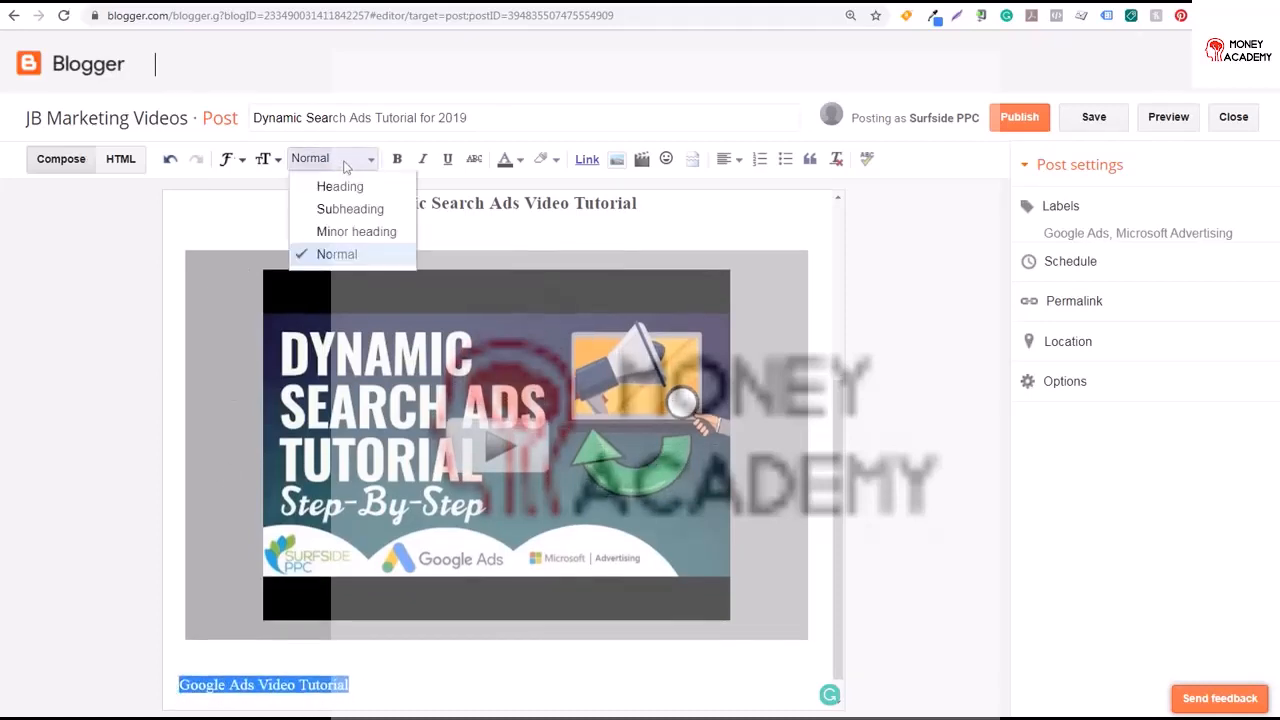
left_click(340, 208)
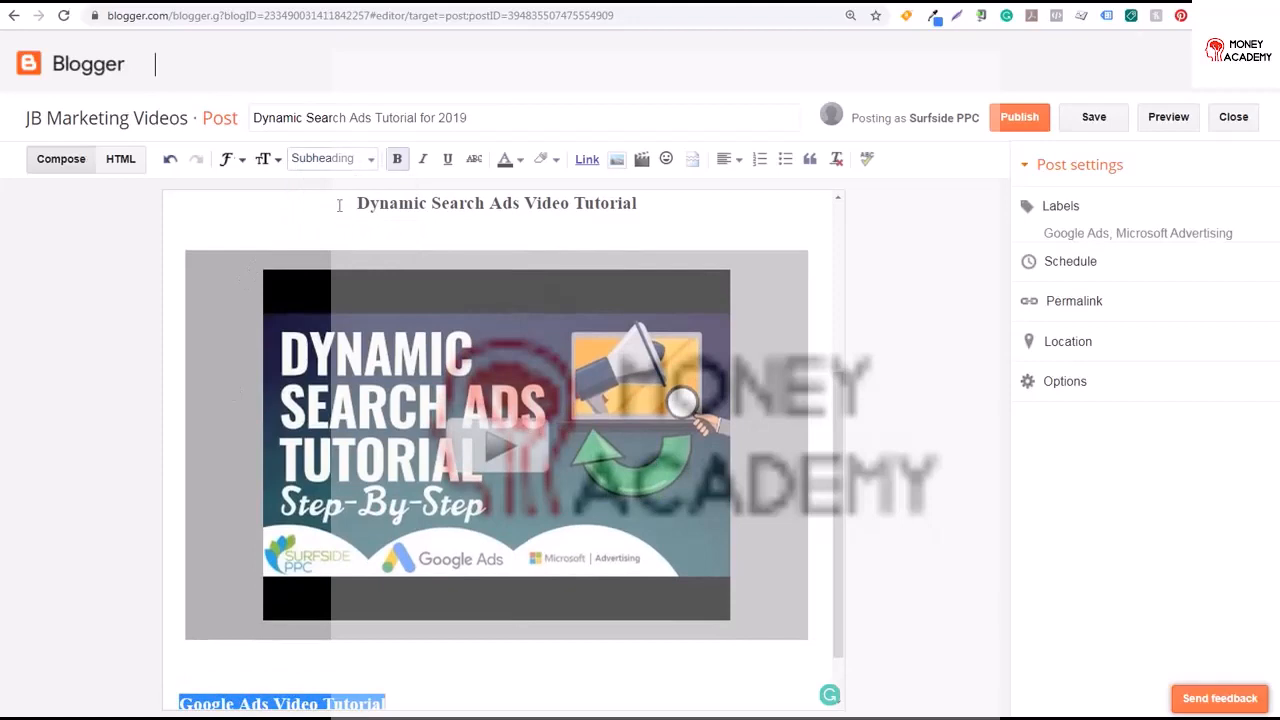
left_click(183, 697)
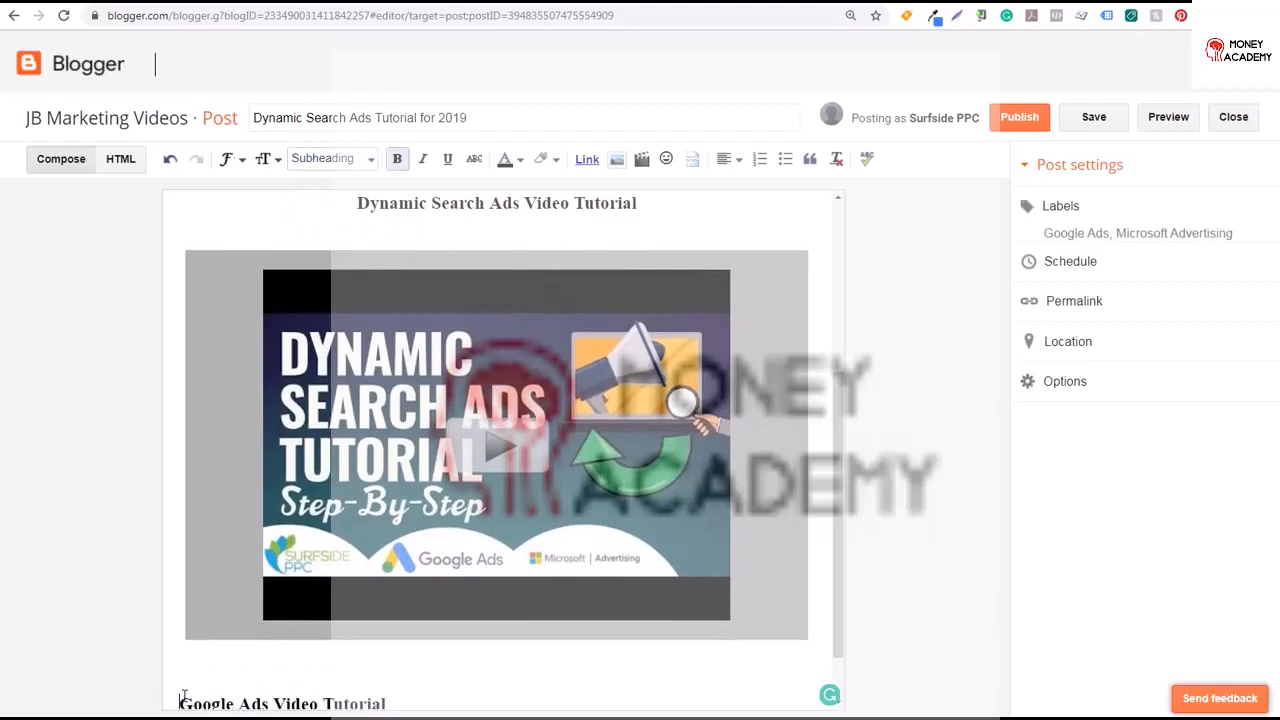
left_click(738, 159)
left_click(737, 208)
Add several blank lines below the new subheading
scroll(834, 440, "down", 1)
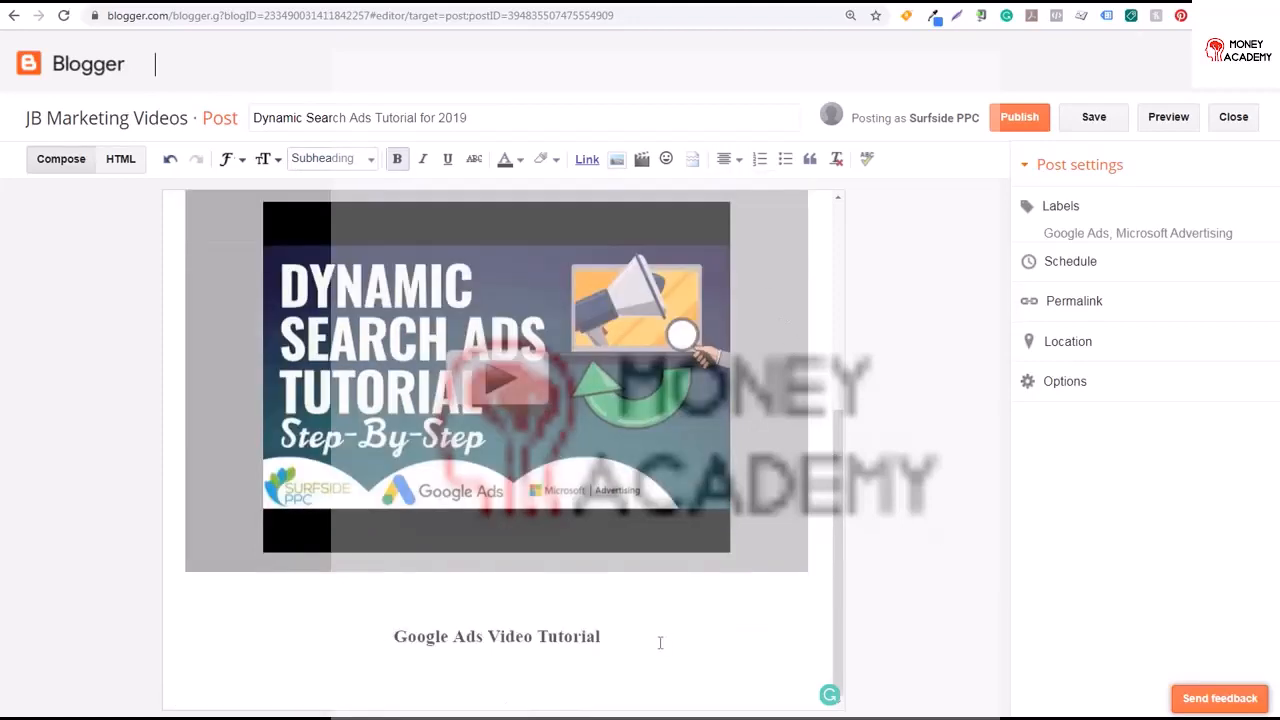
key("Return")
key("Return")
key("Return")
key("Return")
key("Return")
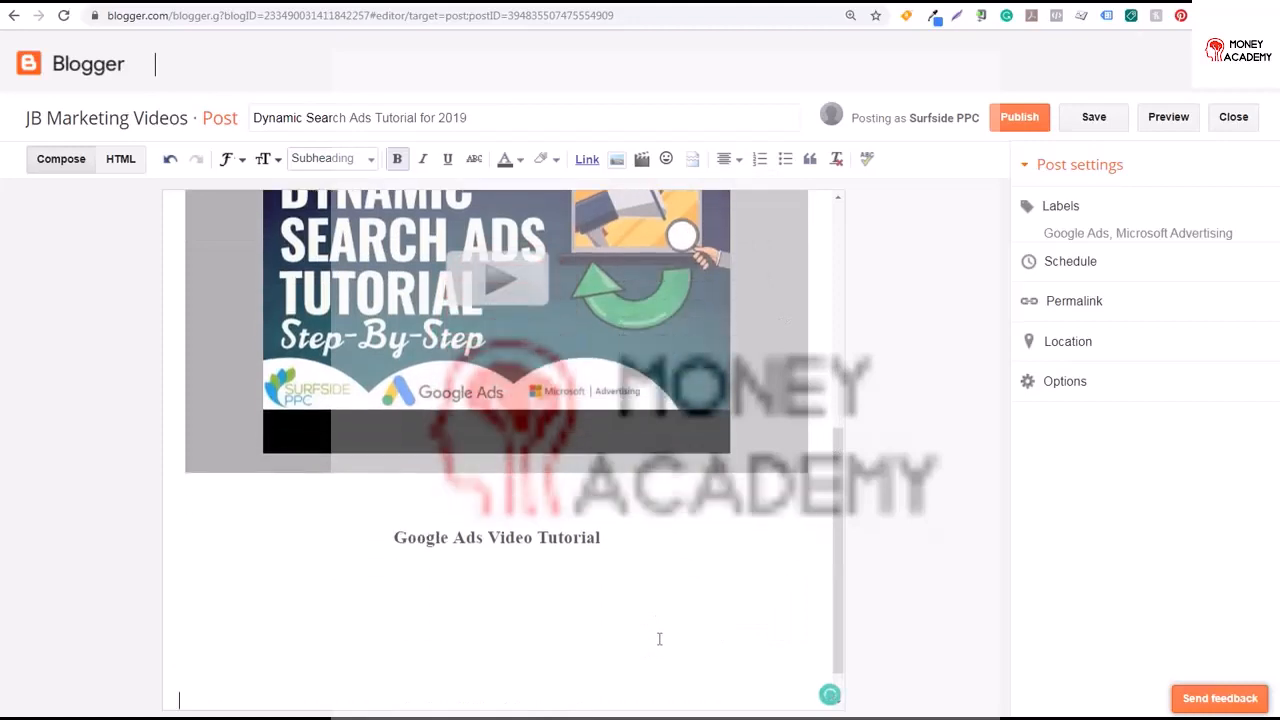
key("Return")
key("Return")
key("Return")
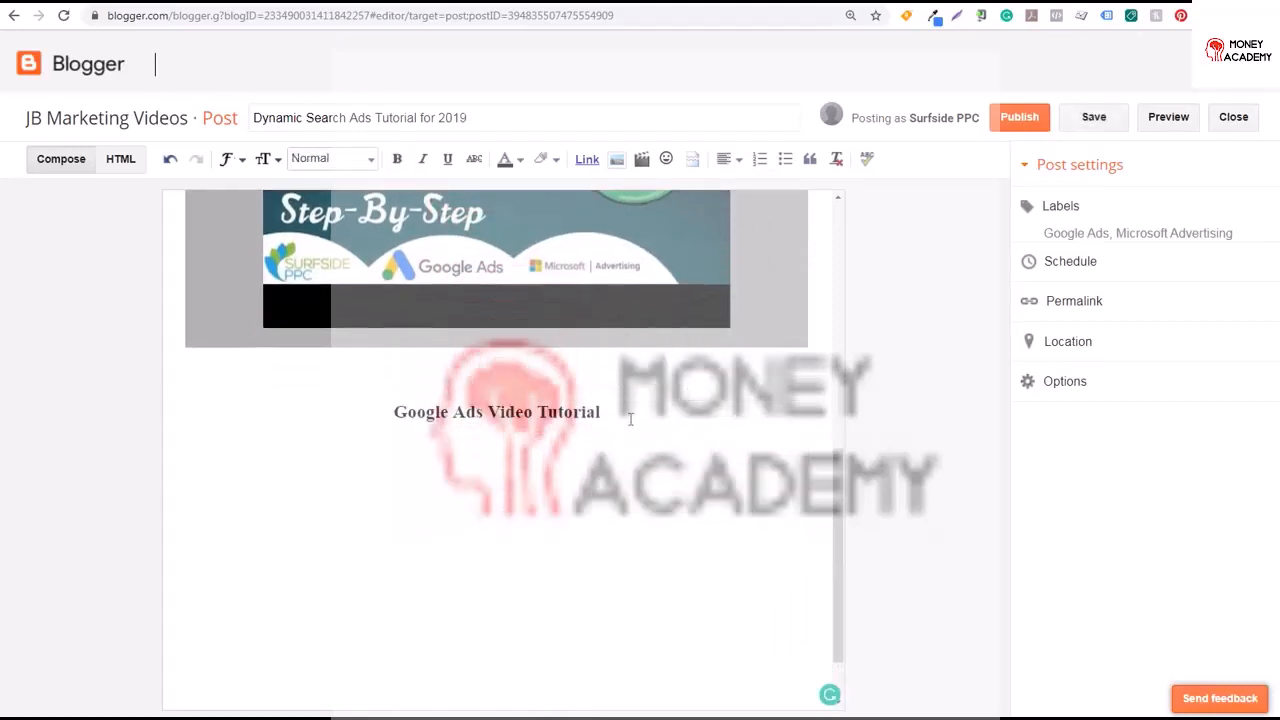
Insert the YouTube video Google Dynamic Search Ads Tutorial 2019, found by searching for dynamic search ads
left_click(641, 159)
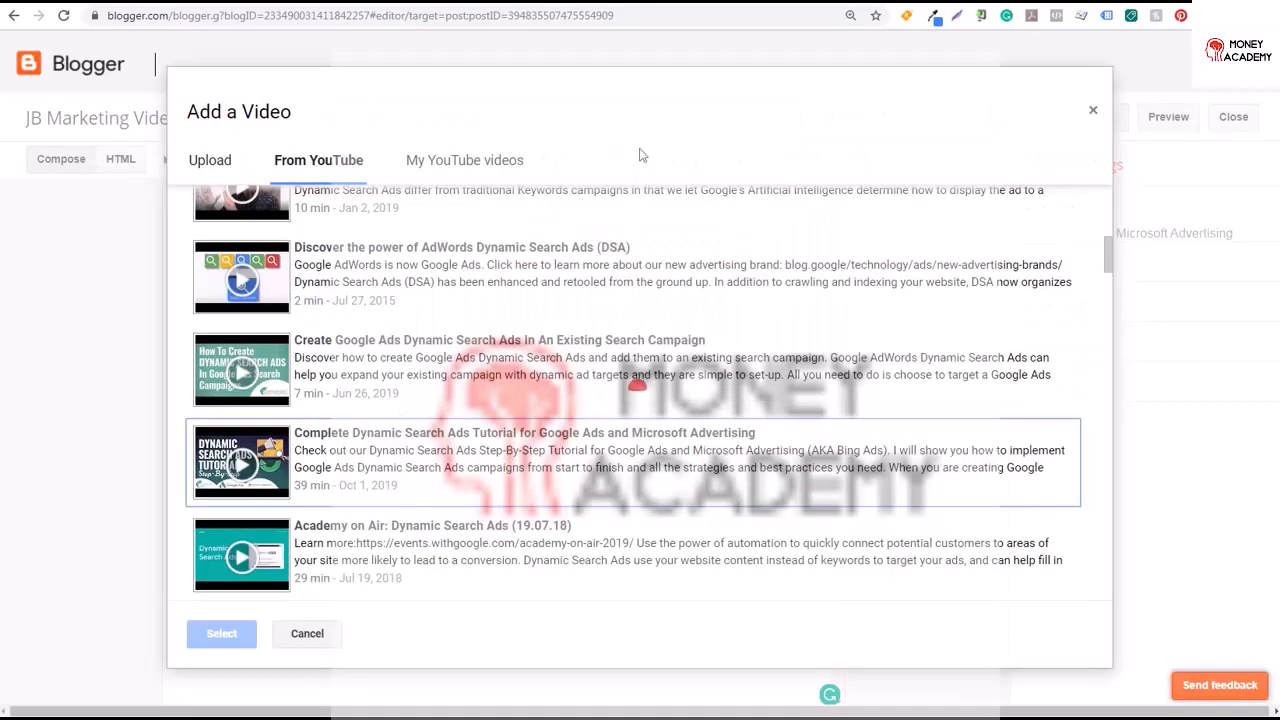
left_click(500, 168)
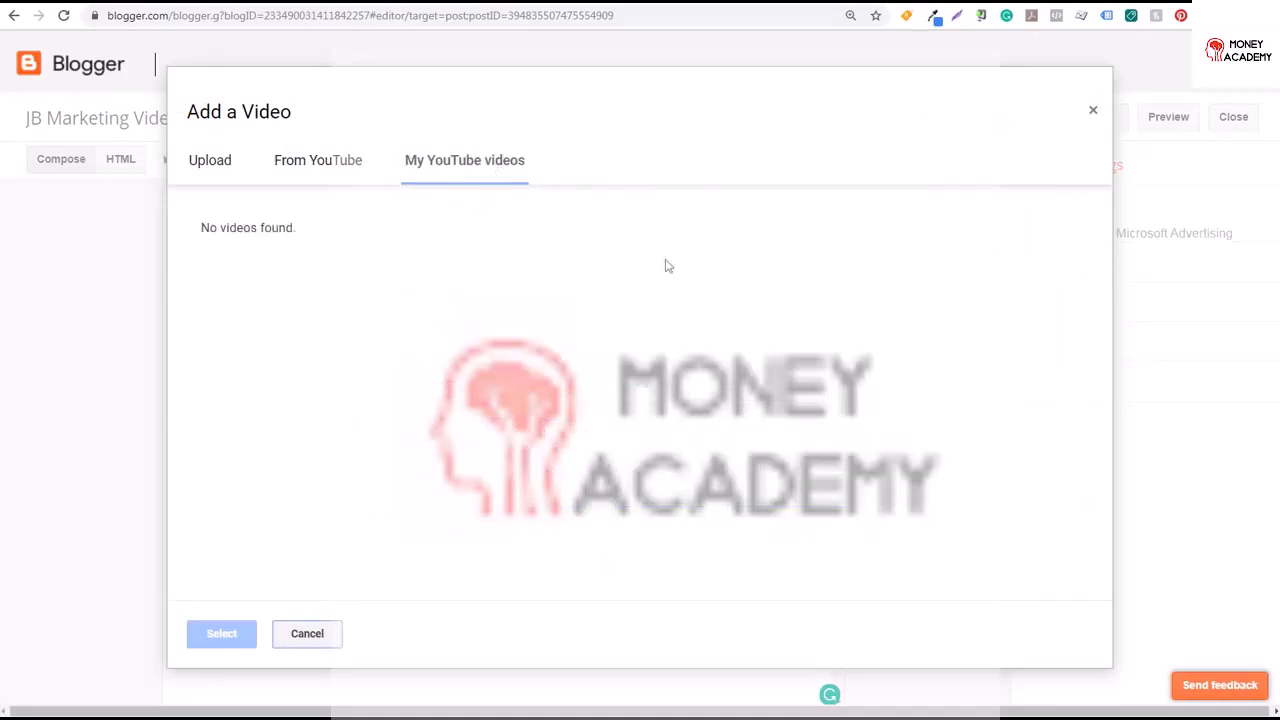
left_click(226, 166)
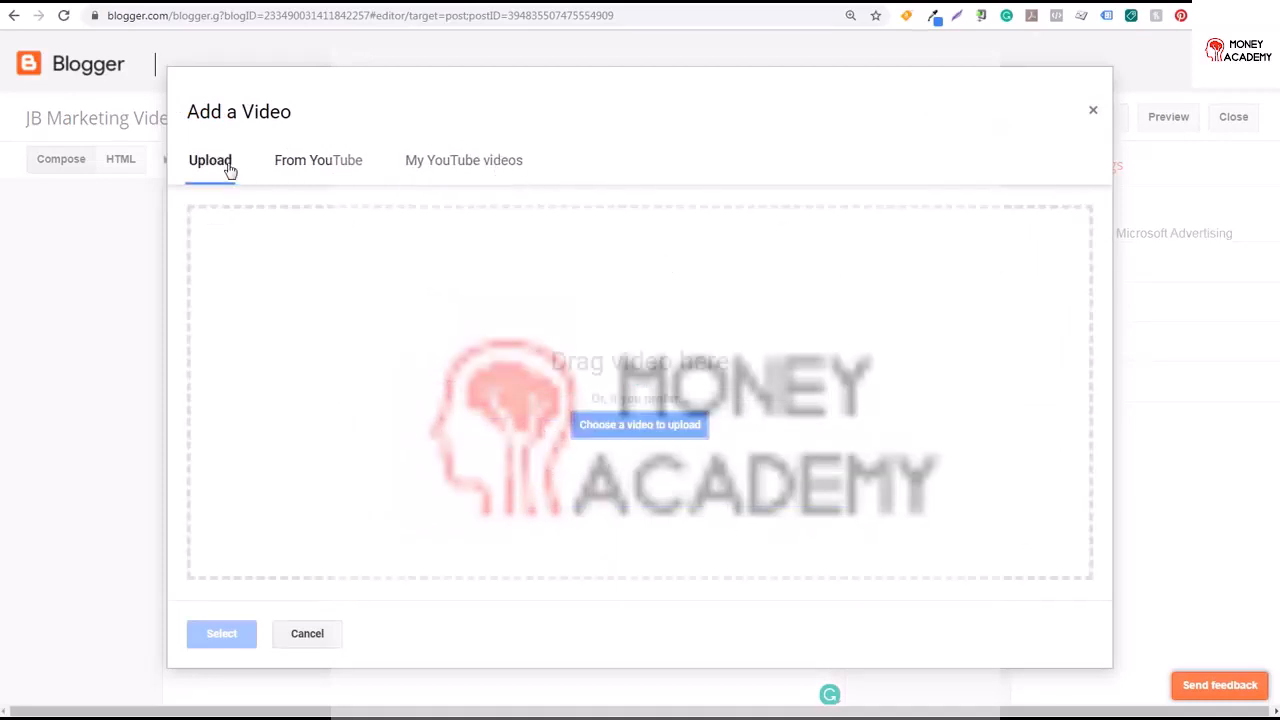
left_click(334, 163)
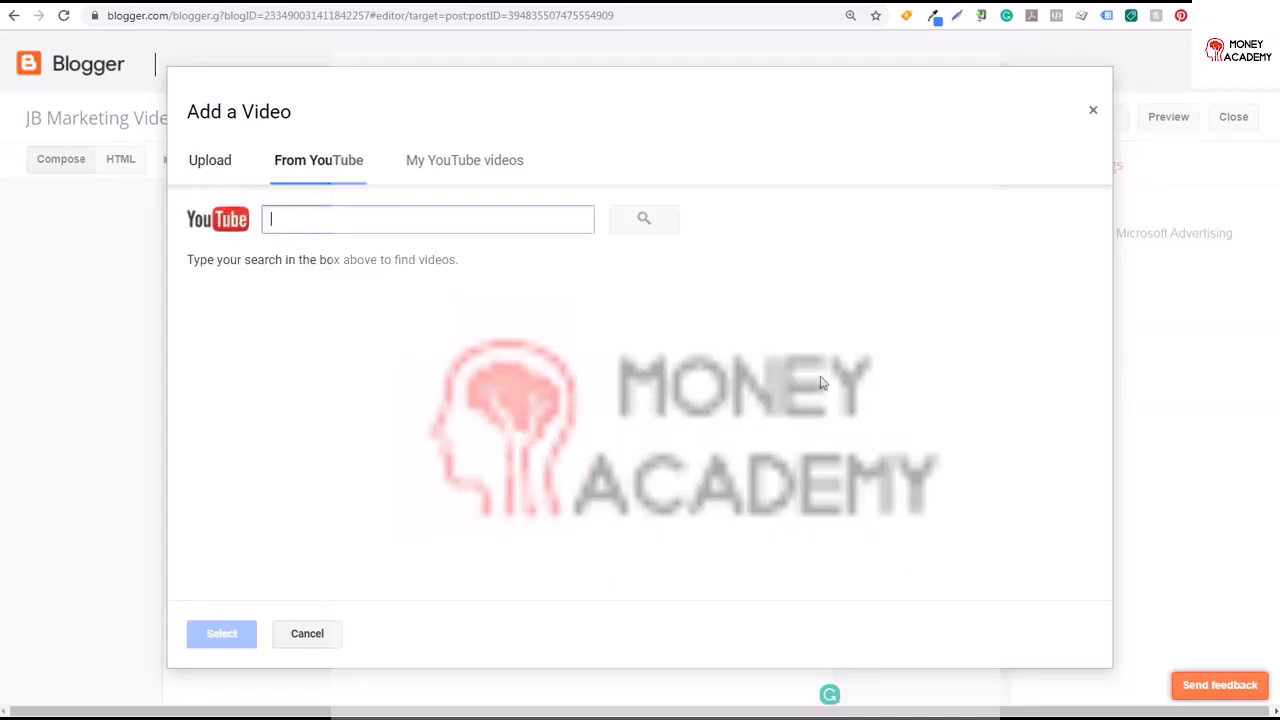
type("dynamic search ads")
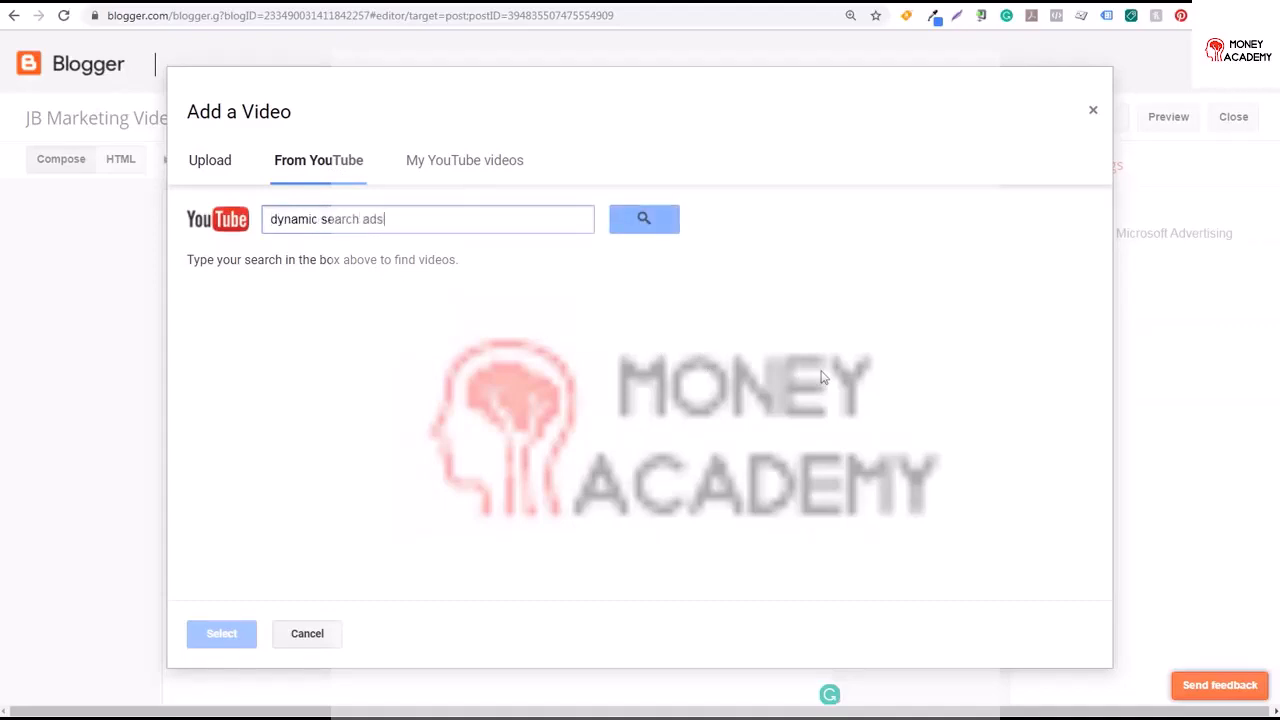
left_click(648, 222)
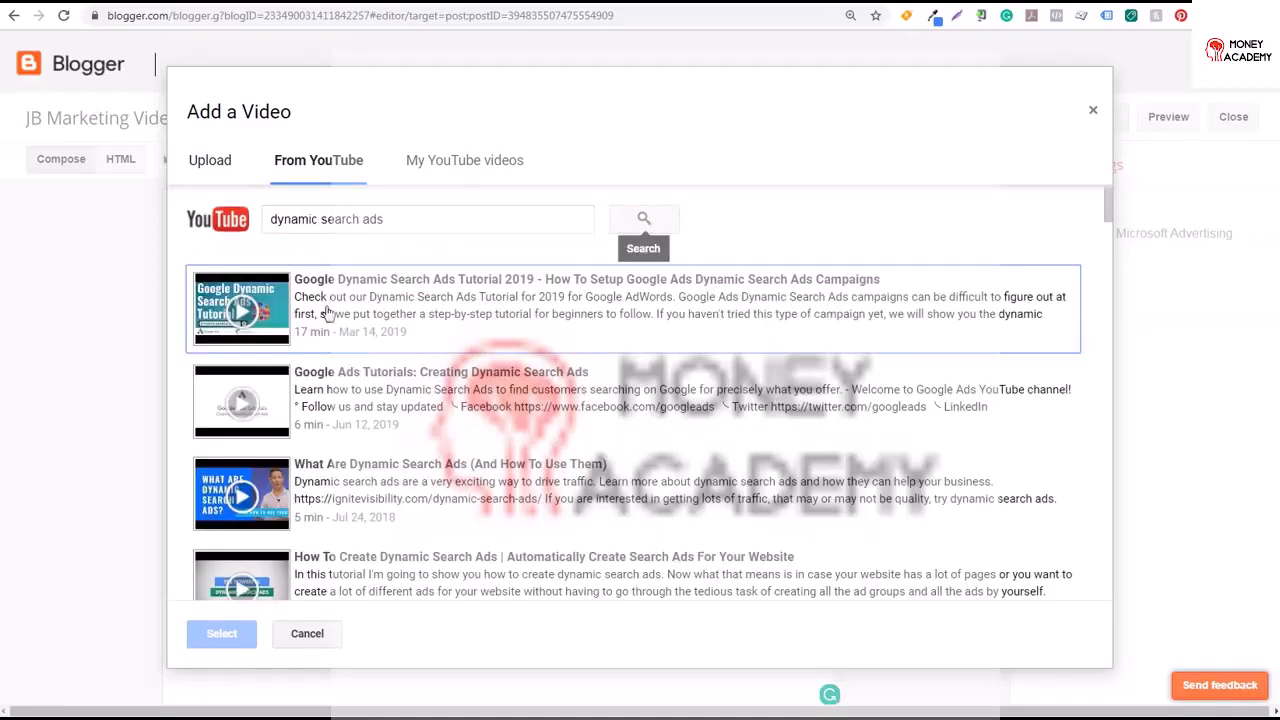
left_click(266, 318)
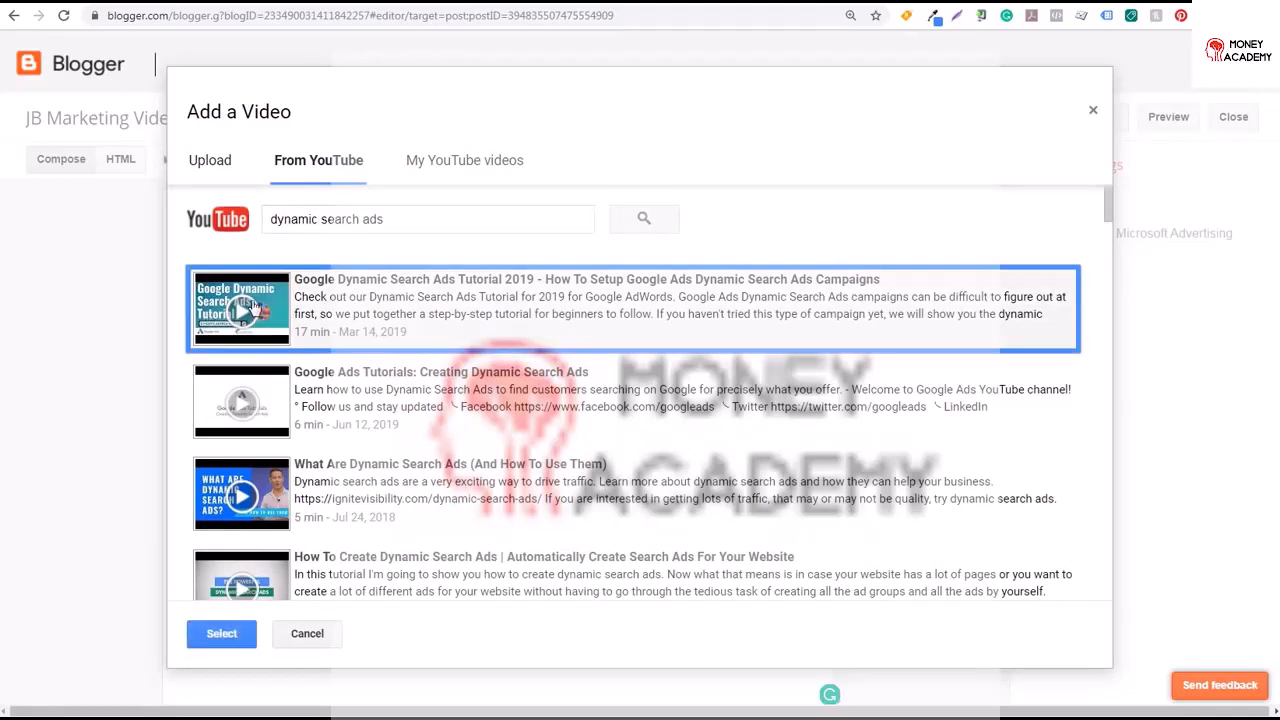
left_click(221, 640)
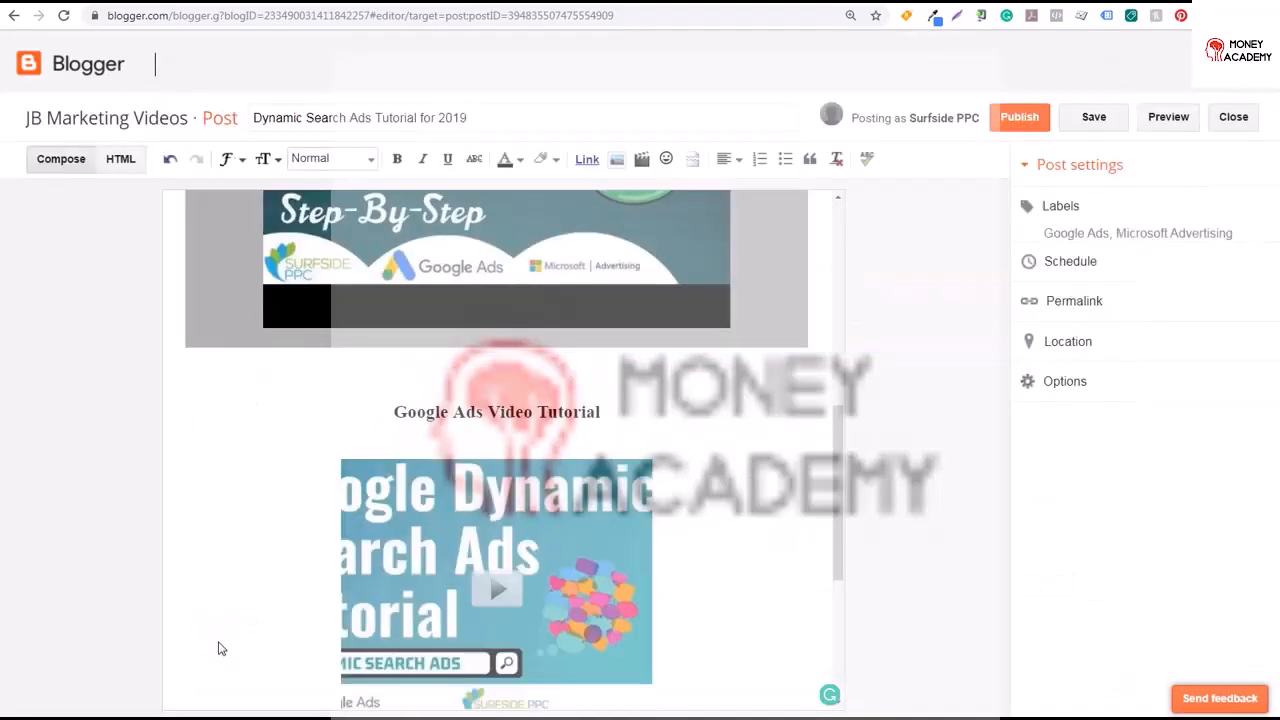
Set the new video iframe's width to 640 and height to 400 in the post's HTML
left_click(489, 578)
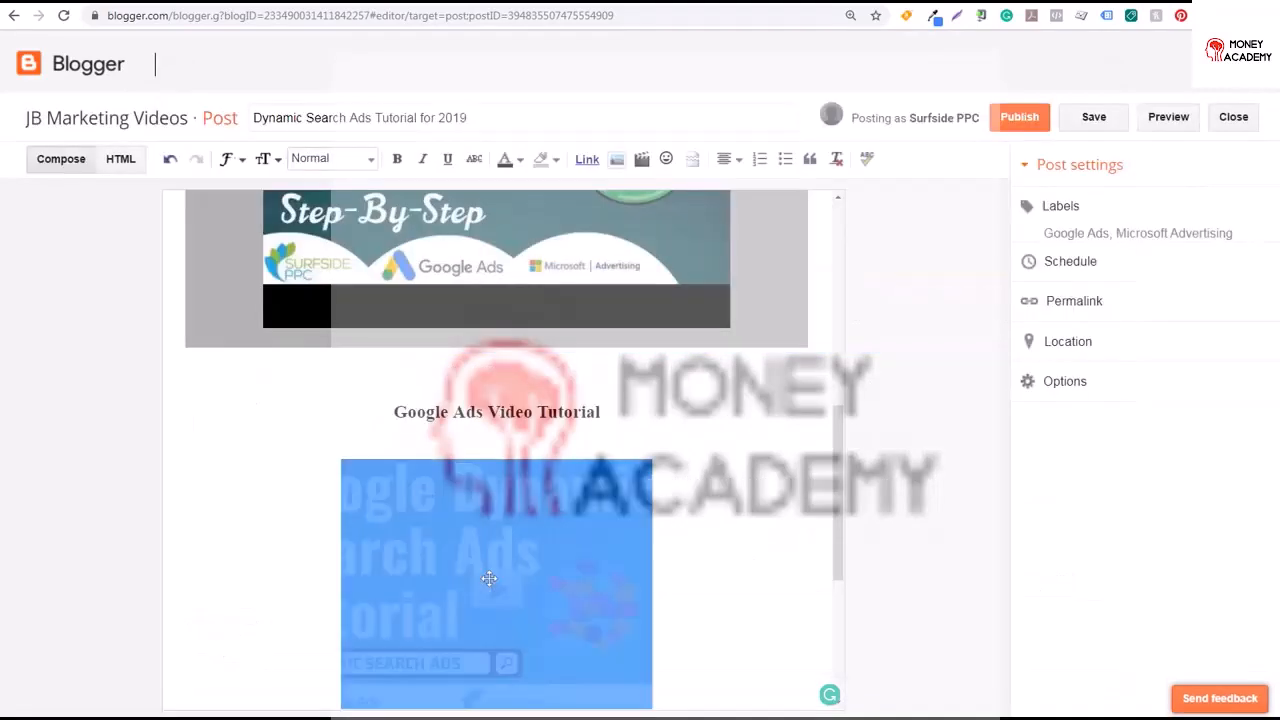
left_click(726, 159)
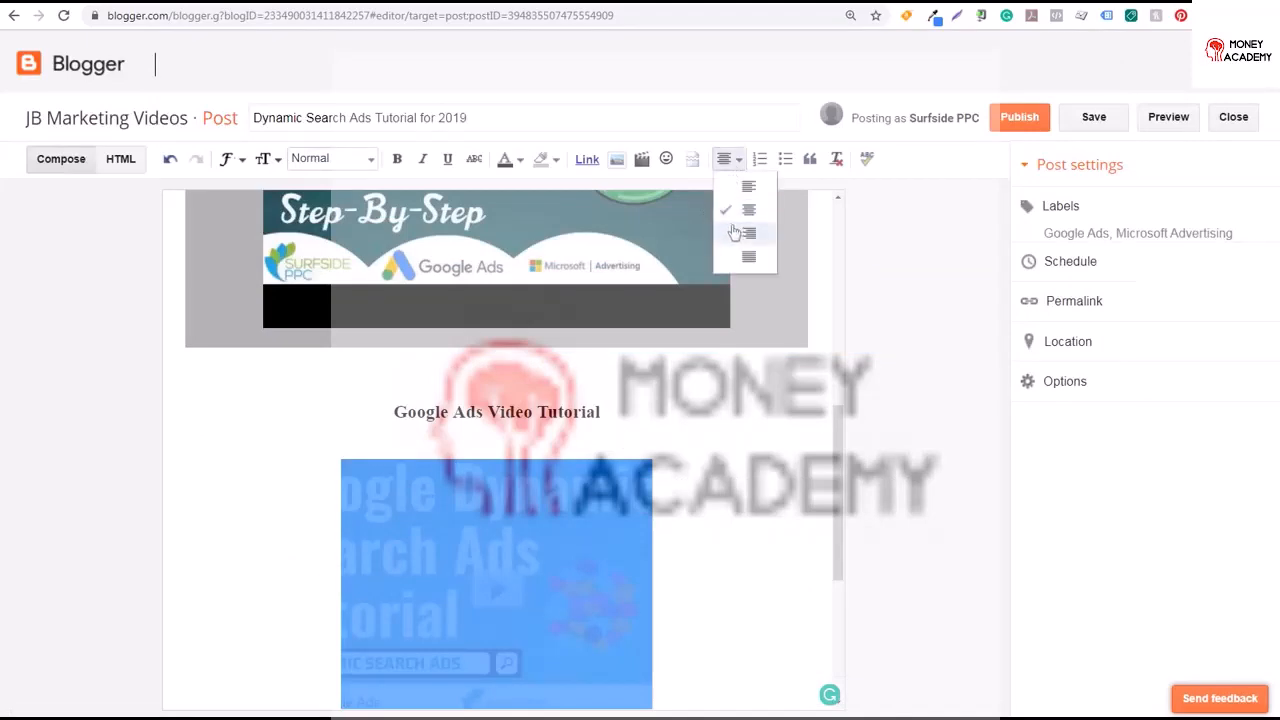
left_click(128, 163)
left_click_drag(989, 518, 987, 320)
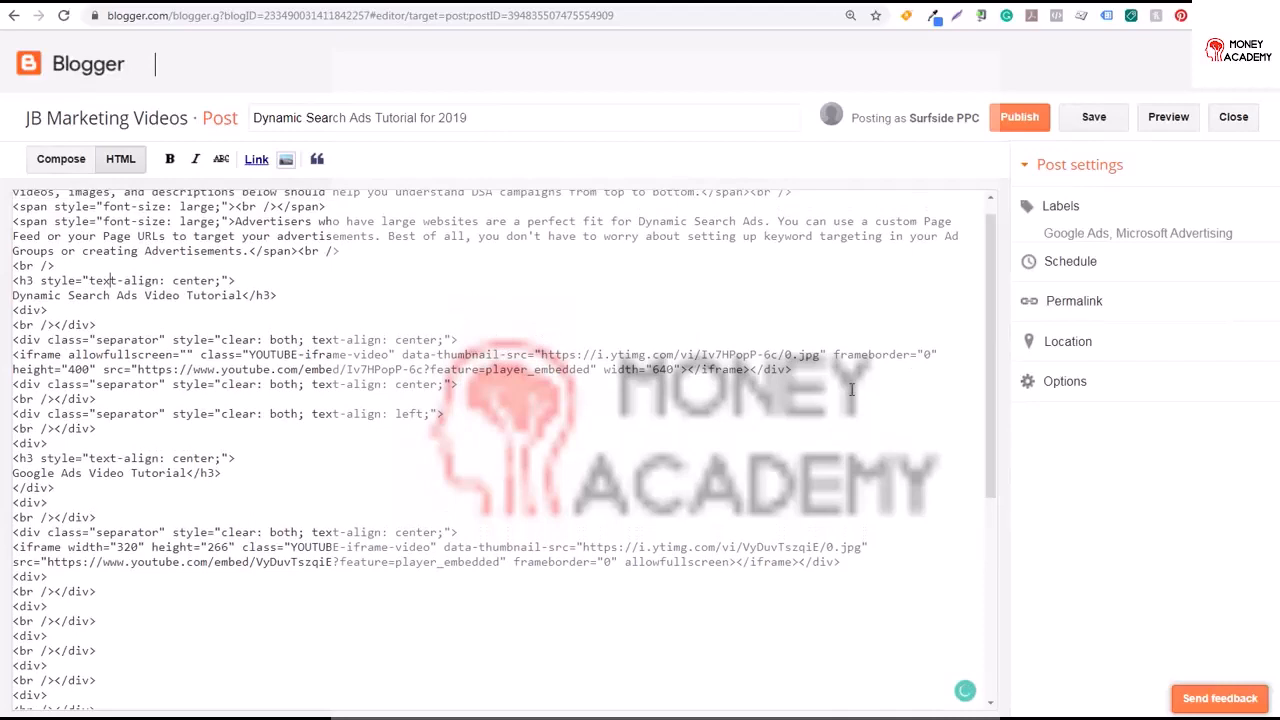
double_click(128, 548)
type("640")
double_click(221, 547)
type("400")
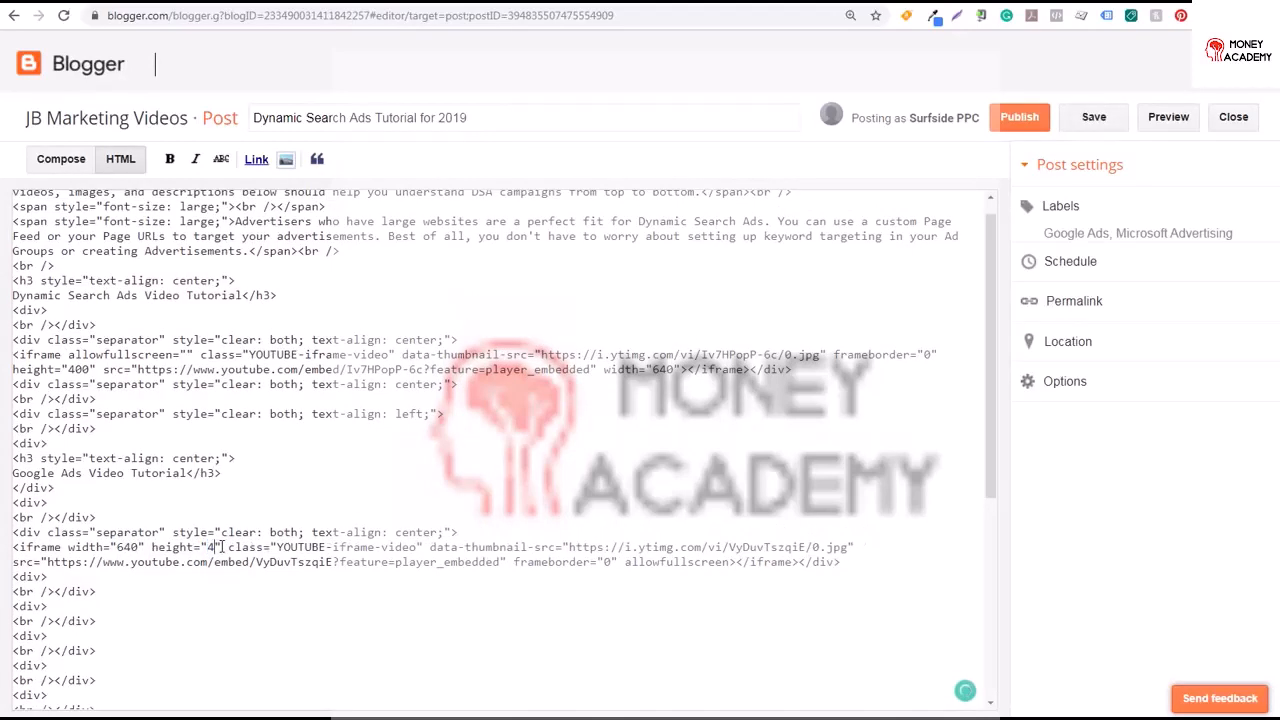
Preview the post, review it down to the comments section, and return to the editor
left_click(61, 158)
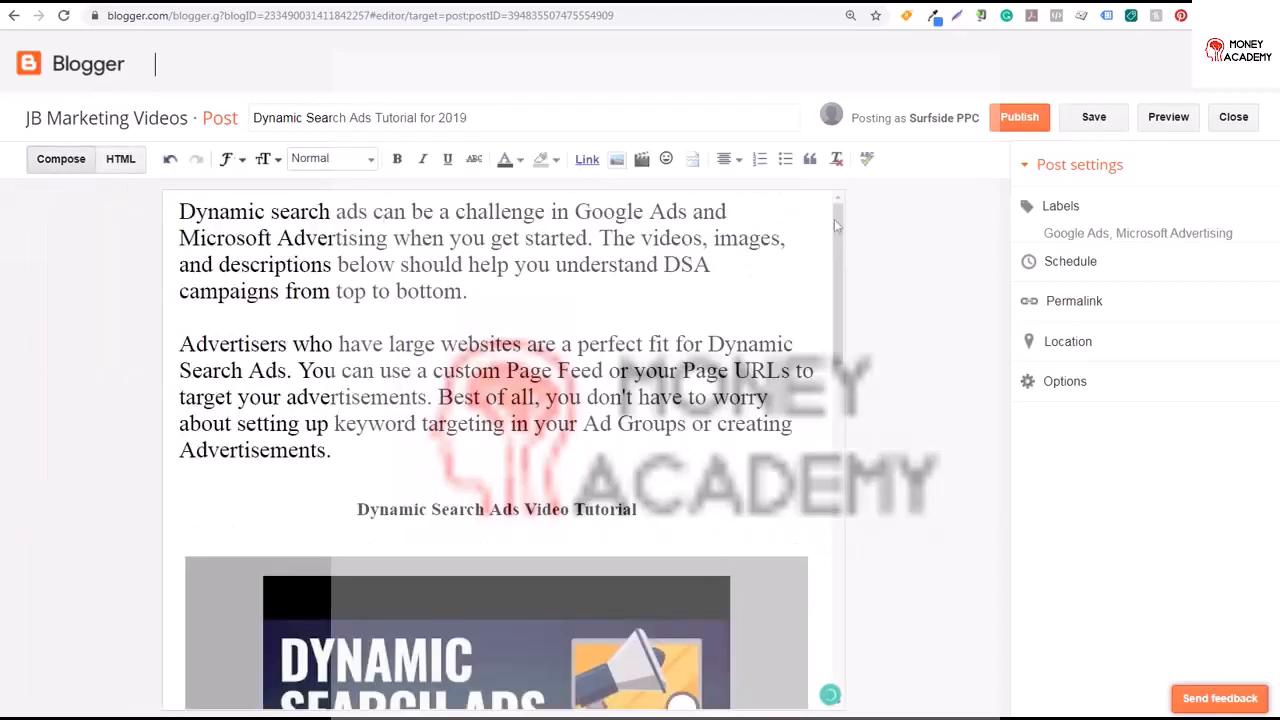
left_click_drag(840, 250, 848, 592)
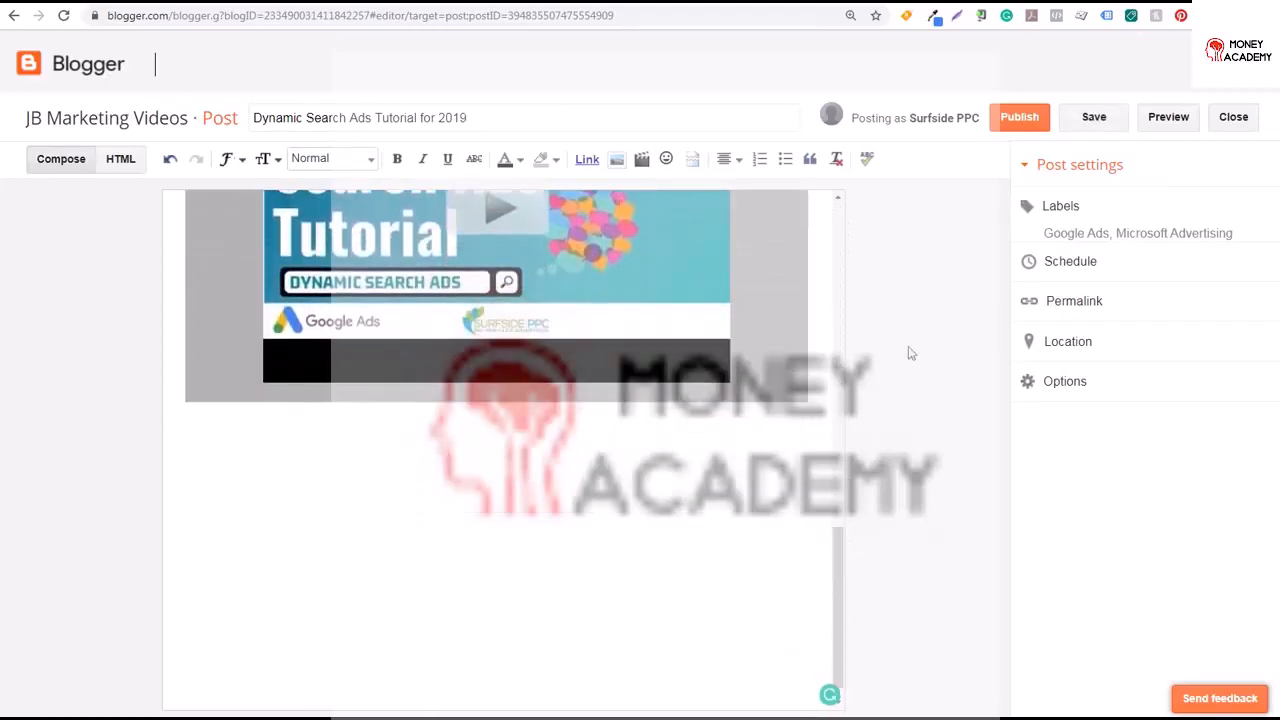
left_click(1166, 117)
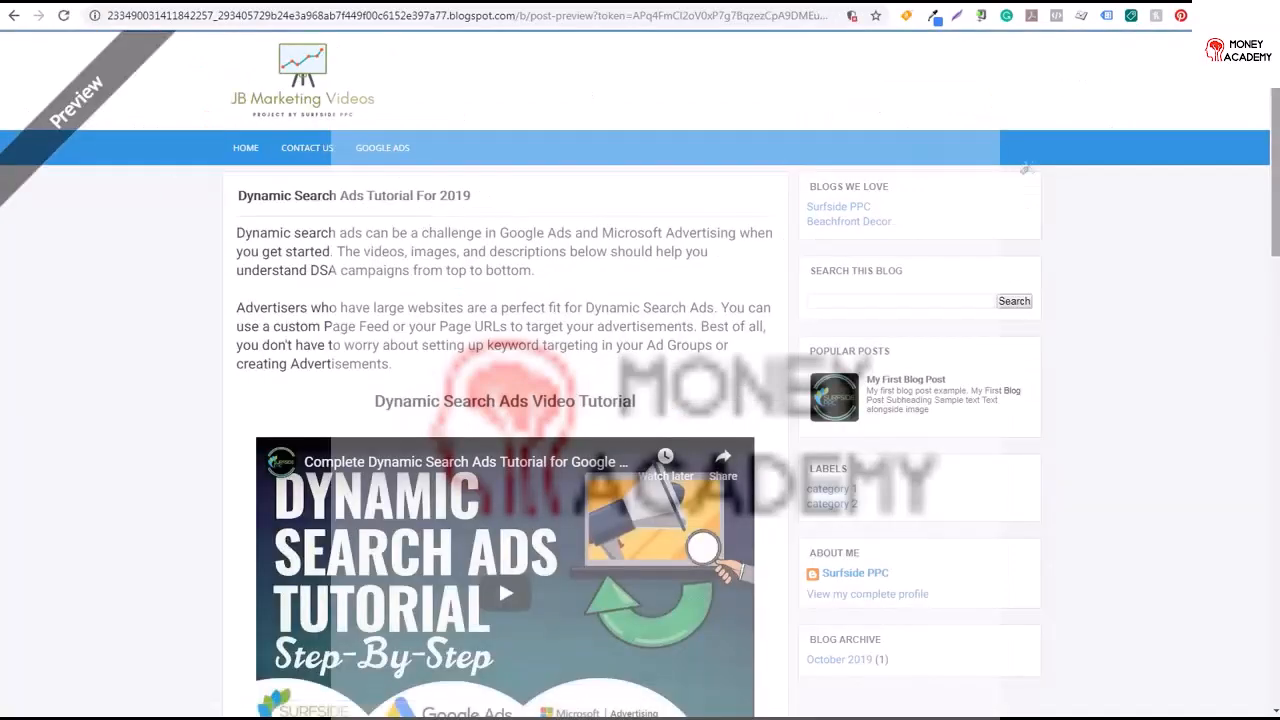
scroll(1262, 188, "down", 4)
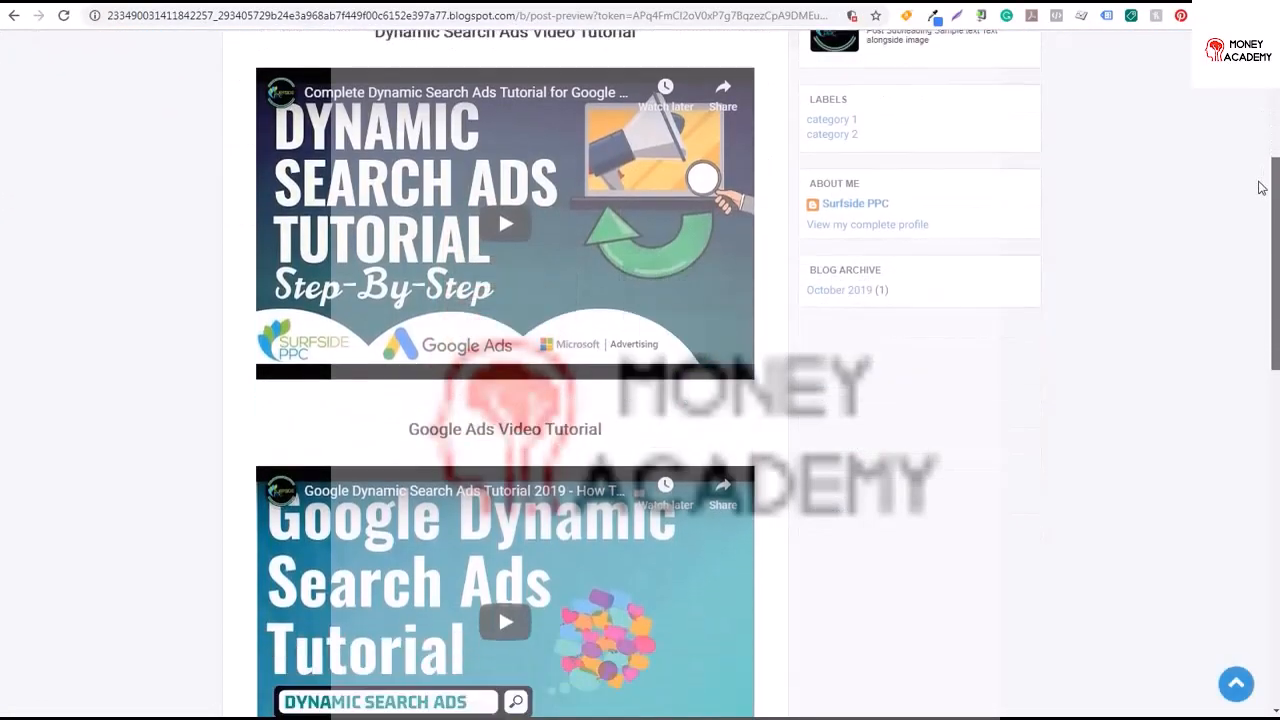
left_click_drag(1262, 188, 1264, 381)
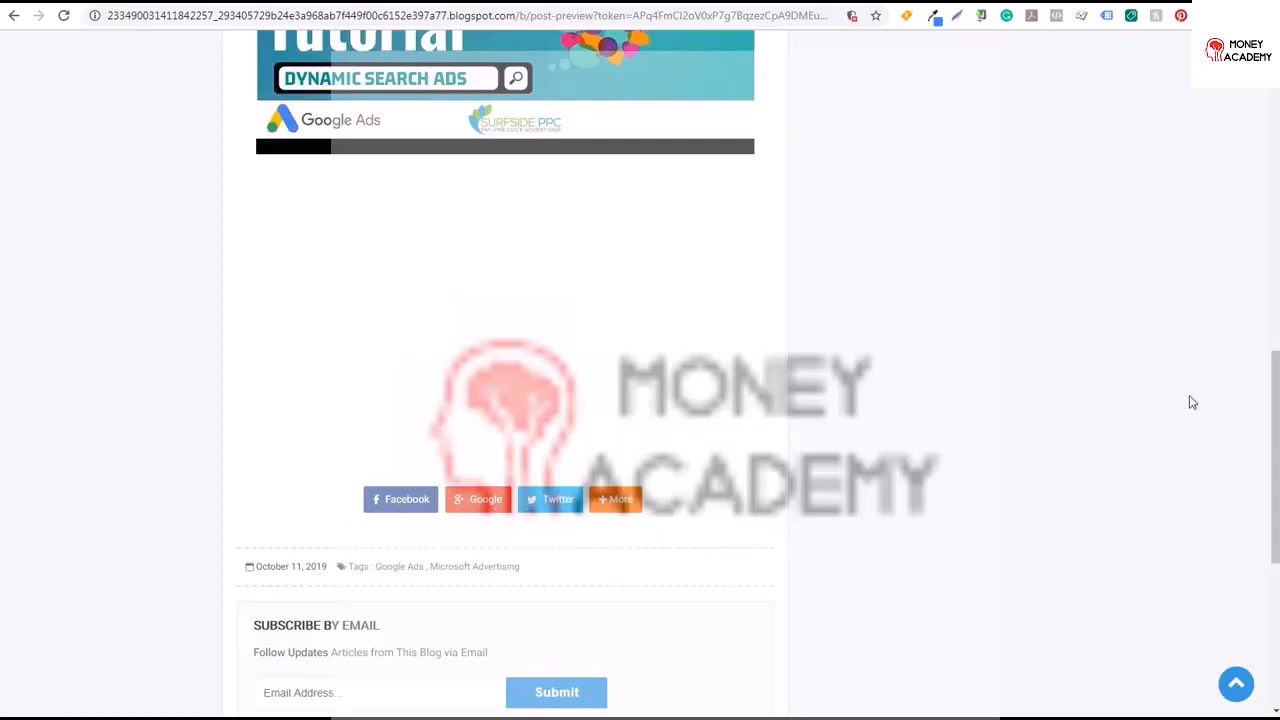
left_click_drag(1274, 381, 1274, 431)
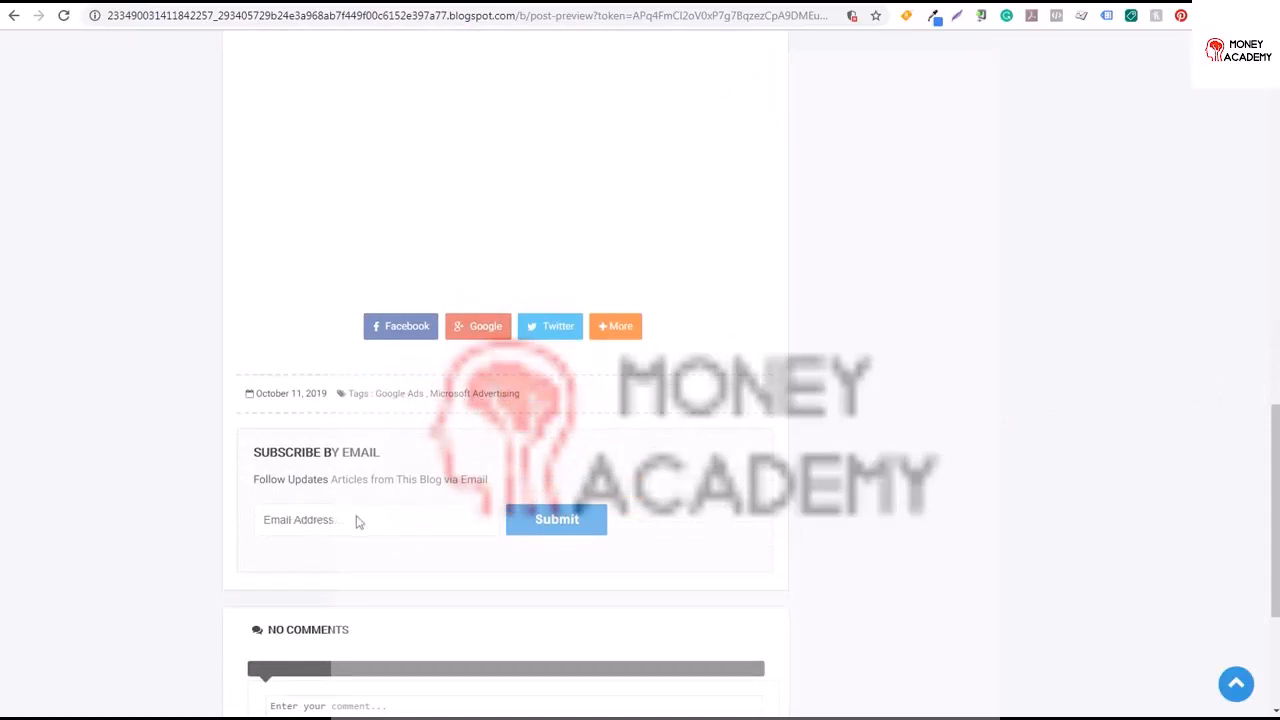
left_click_drag(1274, 444, 1251, 551)
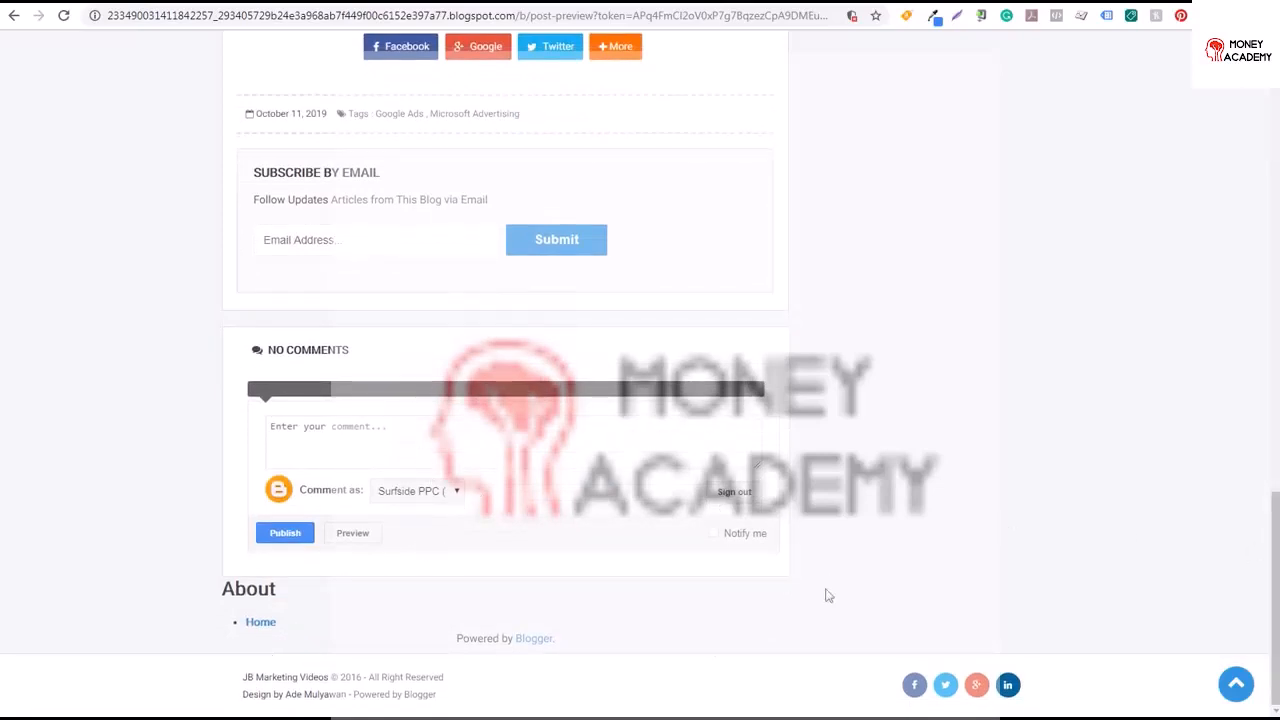
left_click_drag(1274, 533, 1270, 110)
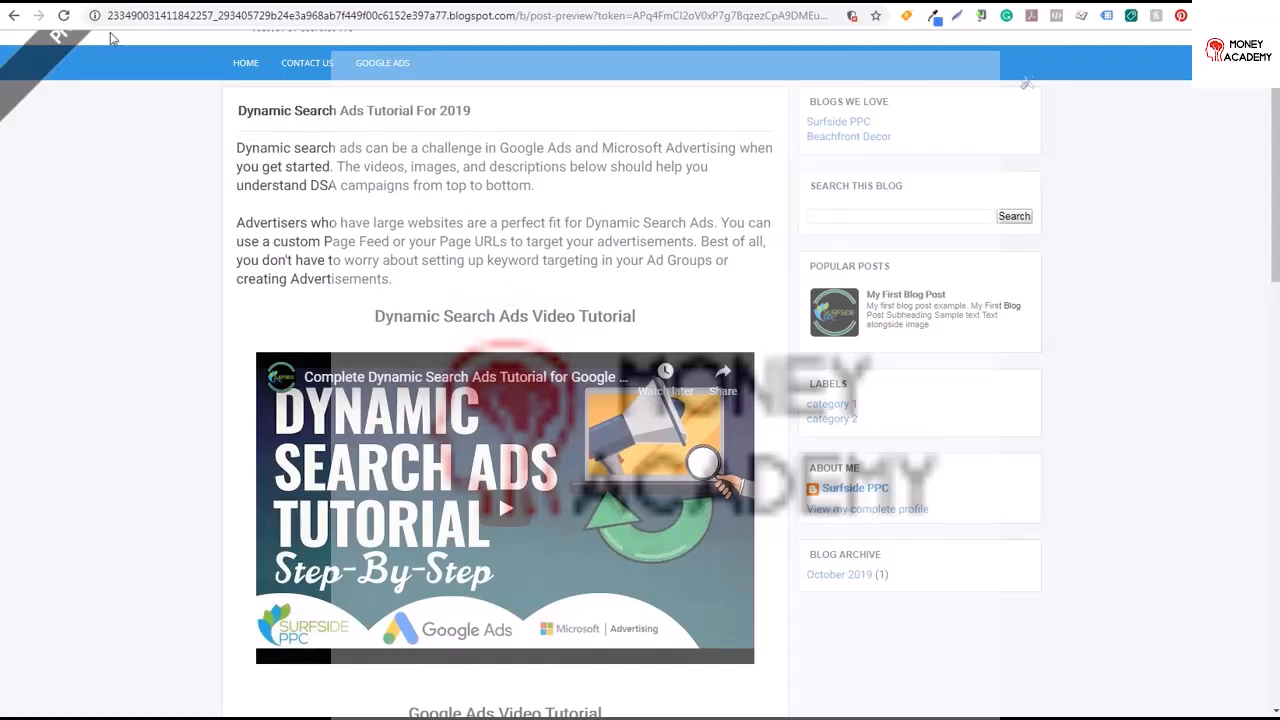
left_click(55, 8)
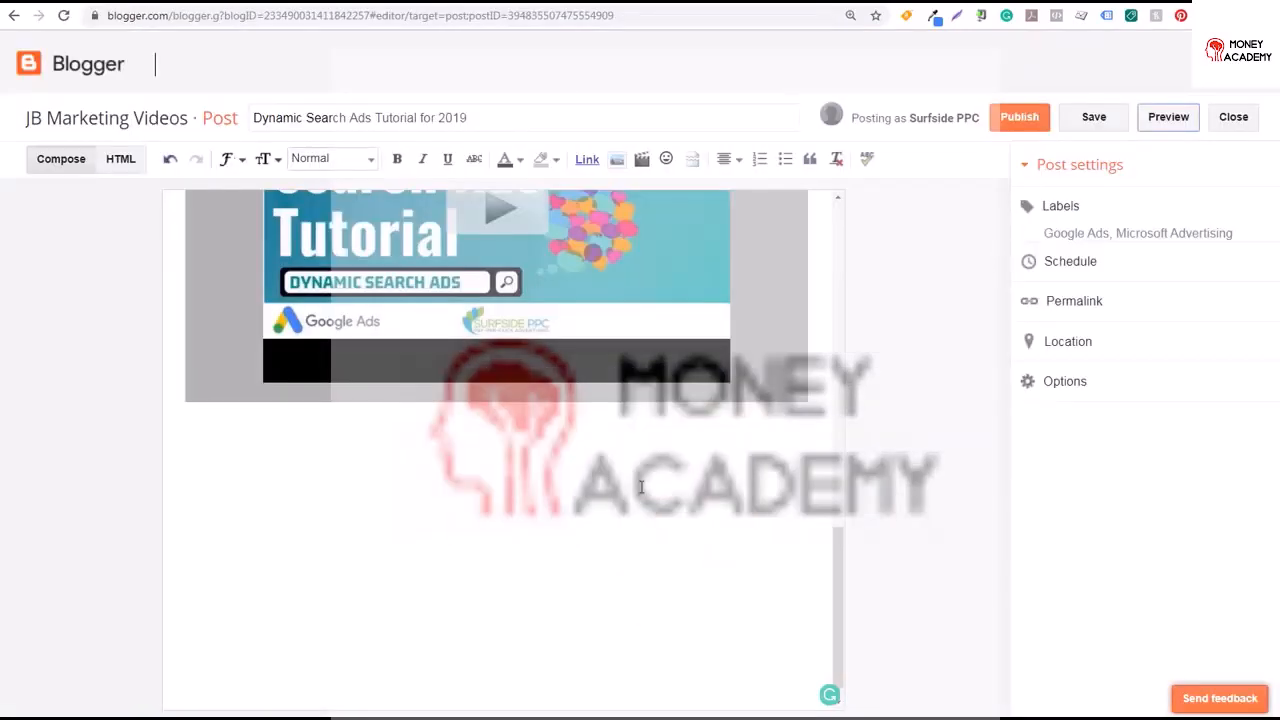
left_click_drag(843, 557, 862, 273)
left_click(411, 312)
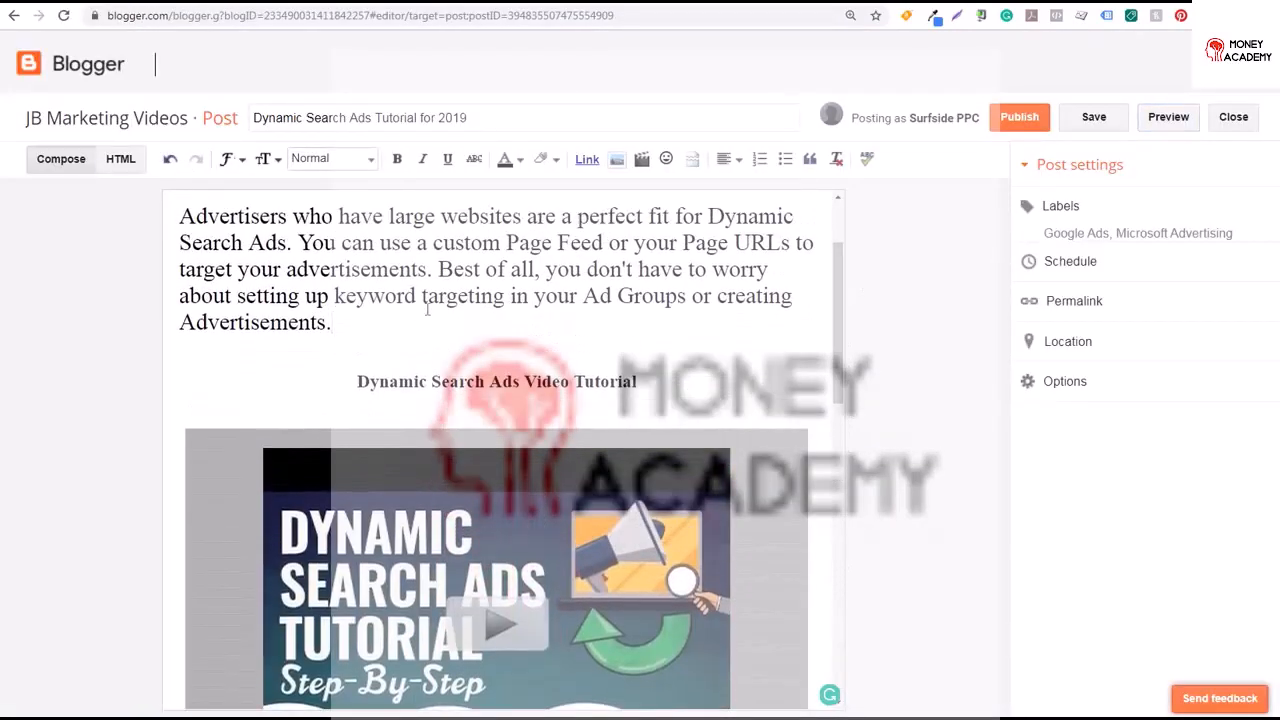
Add a new line reading Dynamic Search Ads below the intro paragraph and format it as a Heading
key("Return")
key("Return")
type("Dynamic Search Ads")
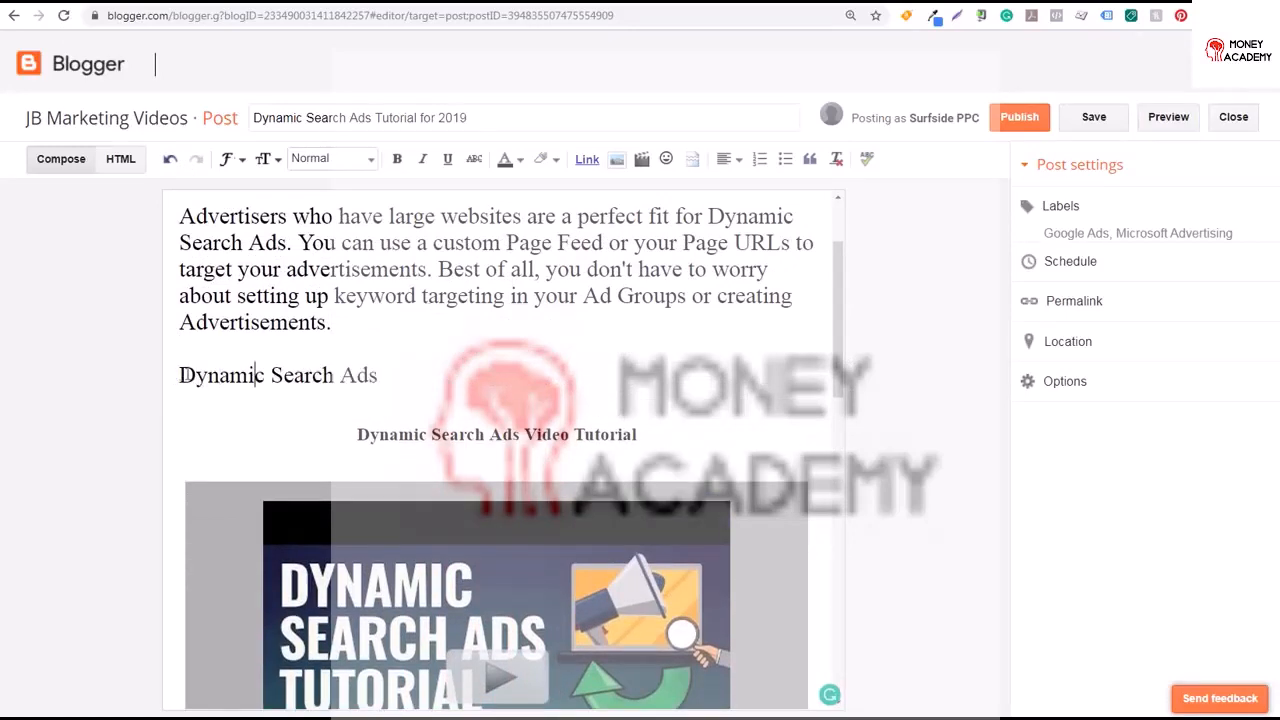
left_click_drag(380, 375, 180, 376)
left_click(330, 158)
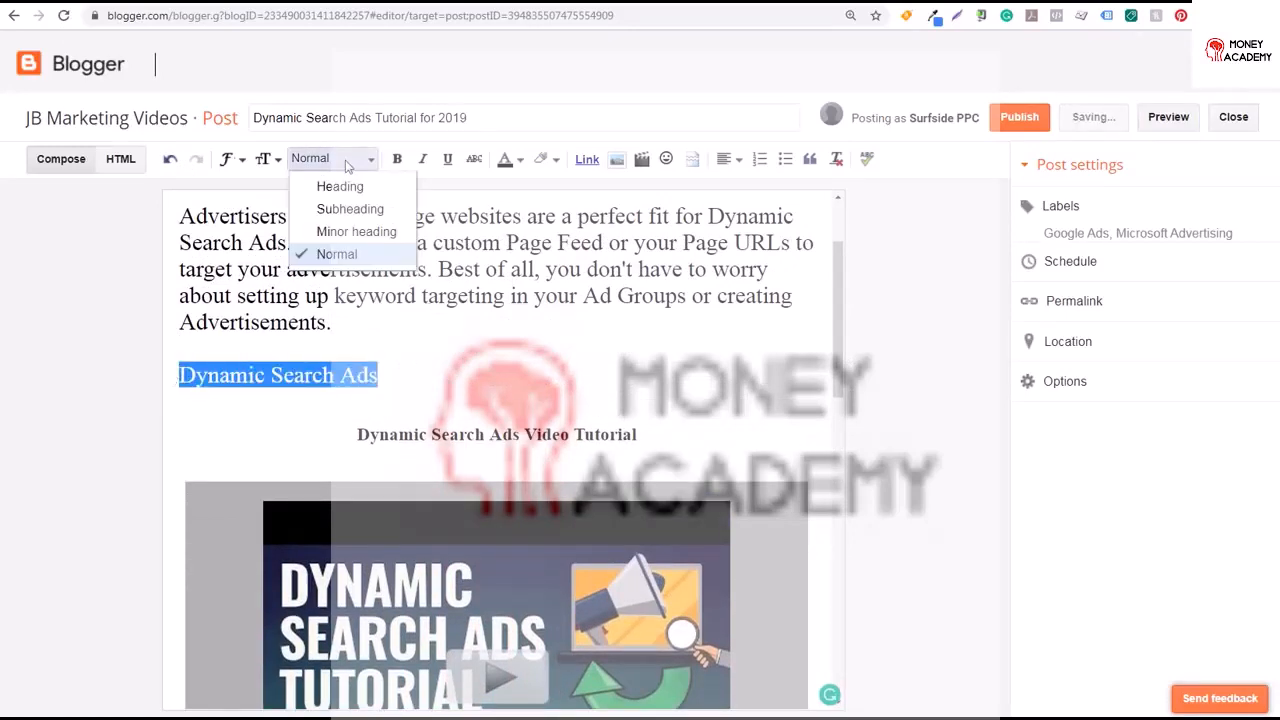
left_click(337, 183)
left_click(308, 383)
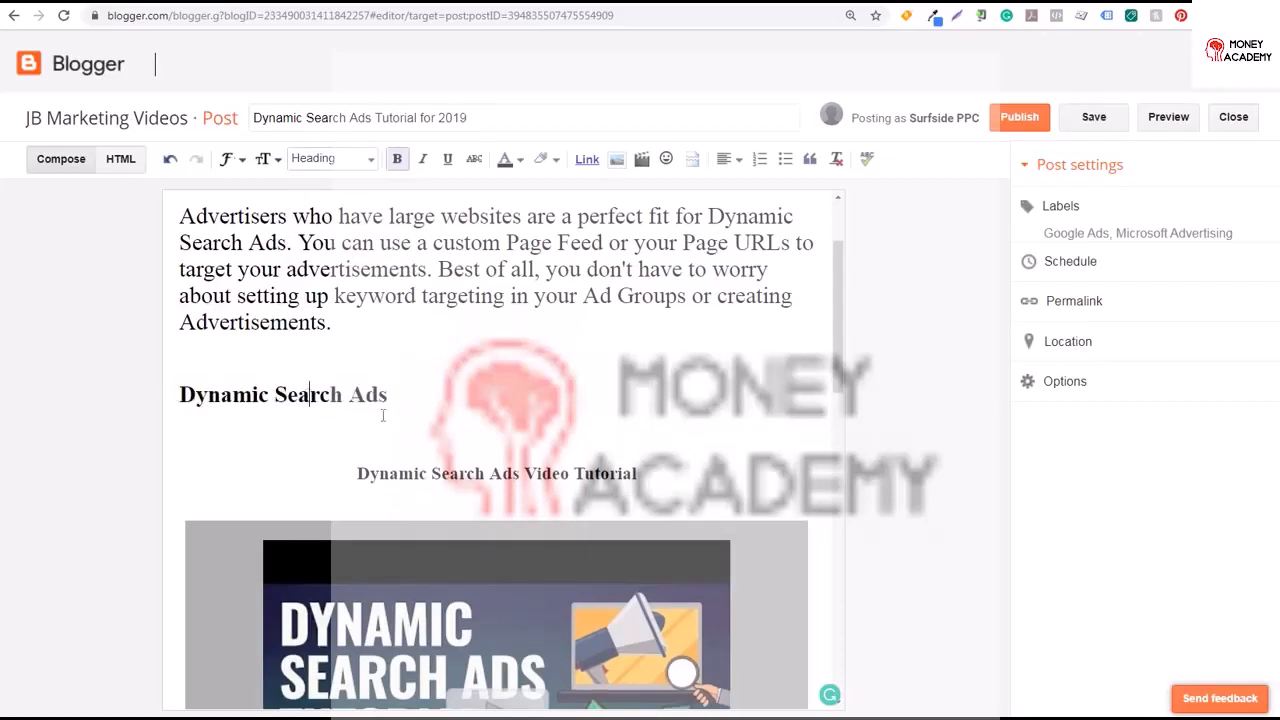
Center the Dynamic Search Ads heading and start a new line below it
left_click(412, 402)
left_click(727, 159)
left_click(750, 206)
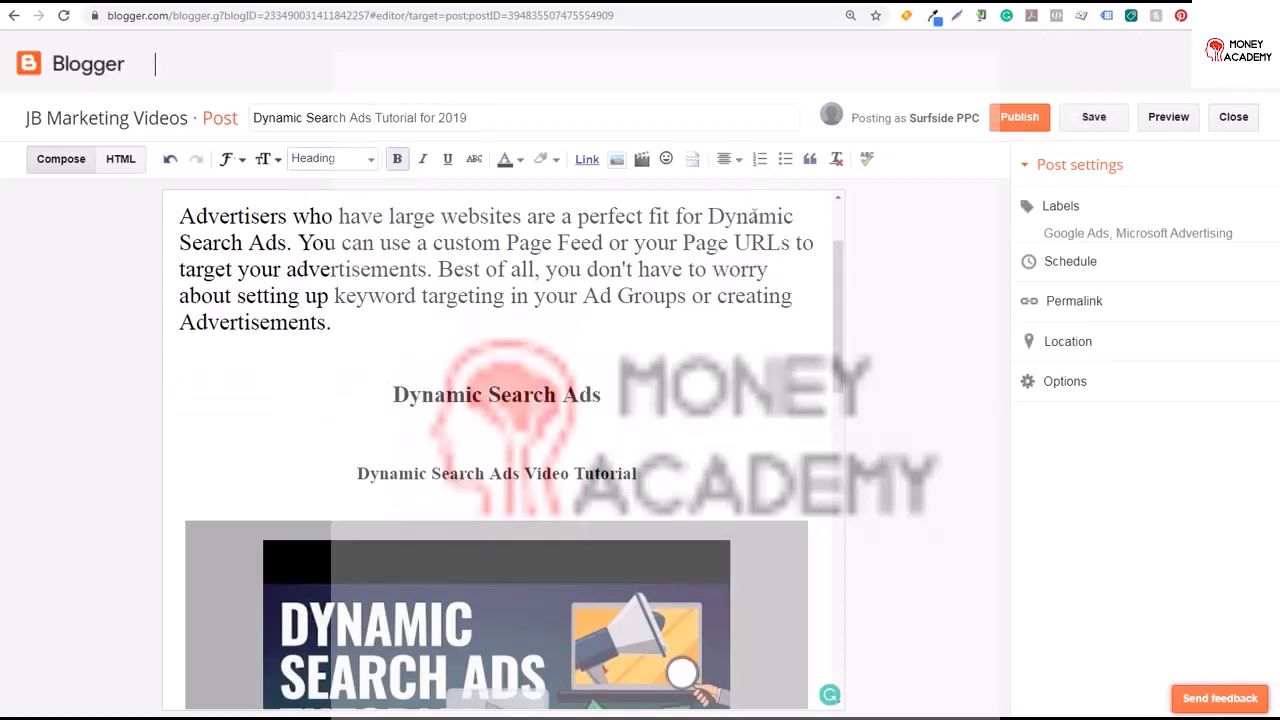
key("Return")
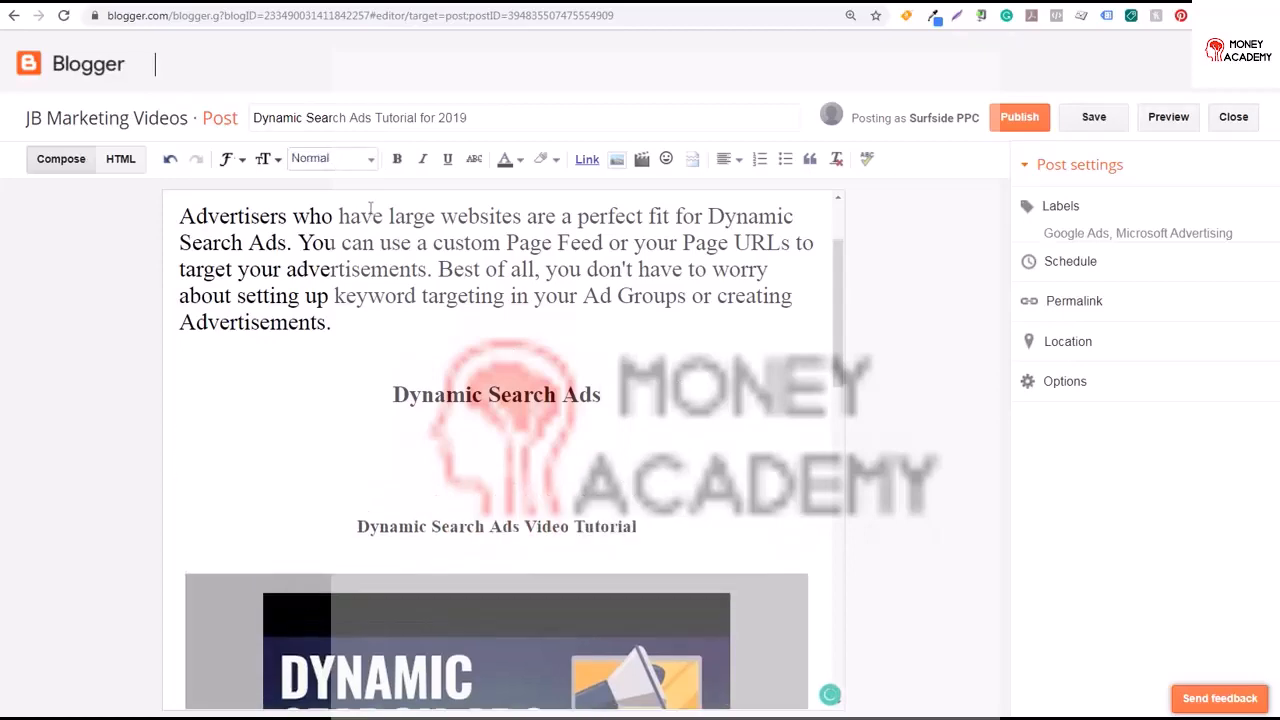
Publish the Dynamic Search Ads Tutorial for 2019 post
scroll(840, 240, "up", 2)
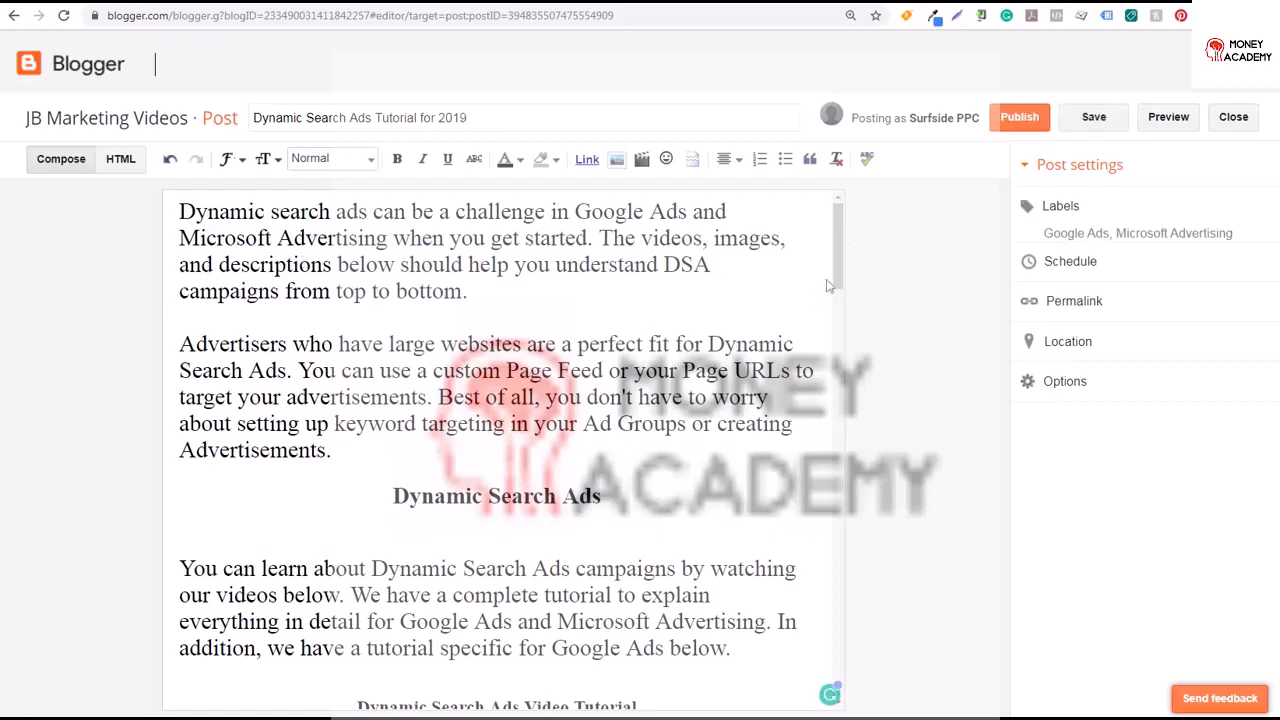
scroll(838, 263, "down", 3)
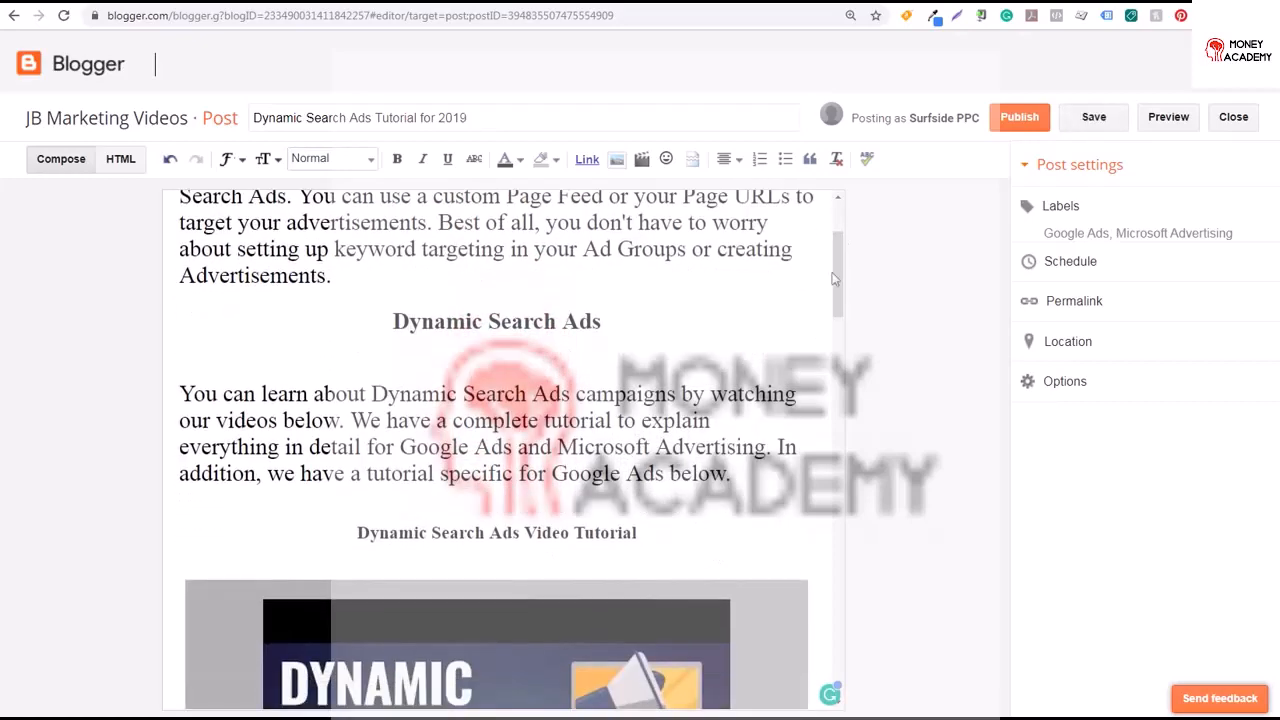
left_click_drag(835, 278, 840, 474)
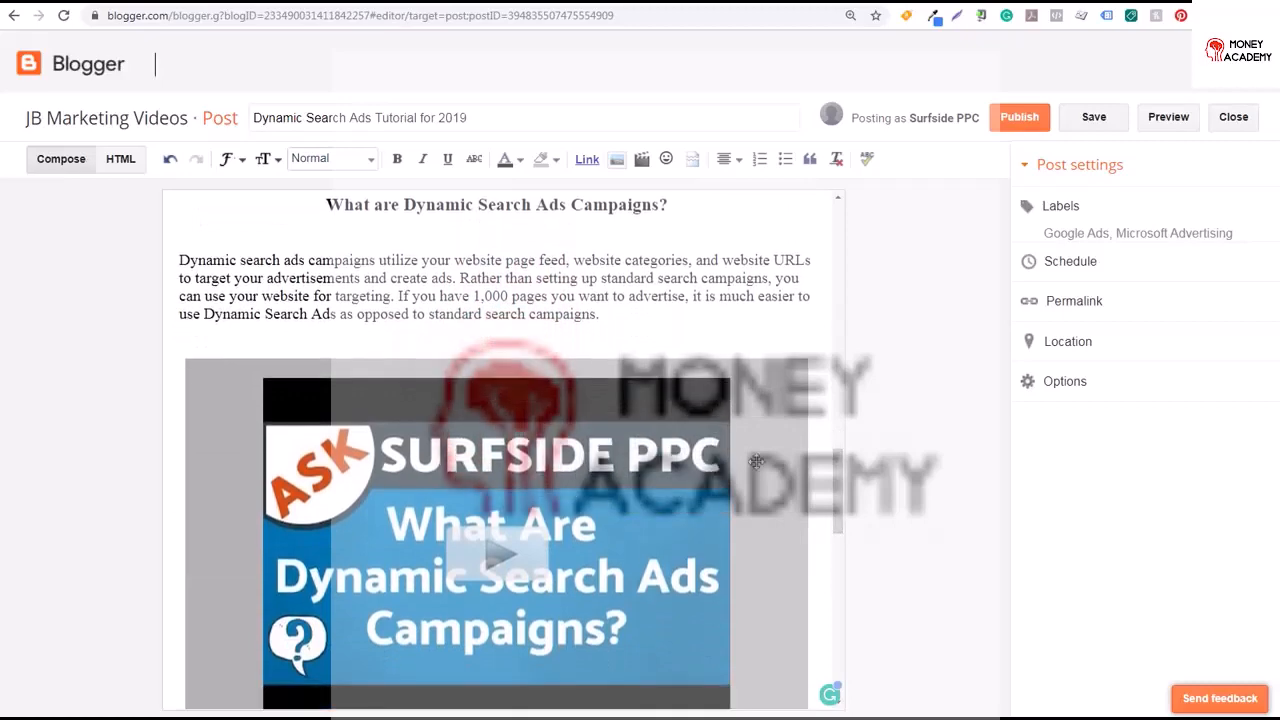
scroll(832, 518, "down", 3)
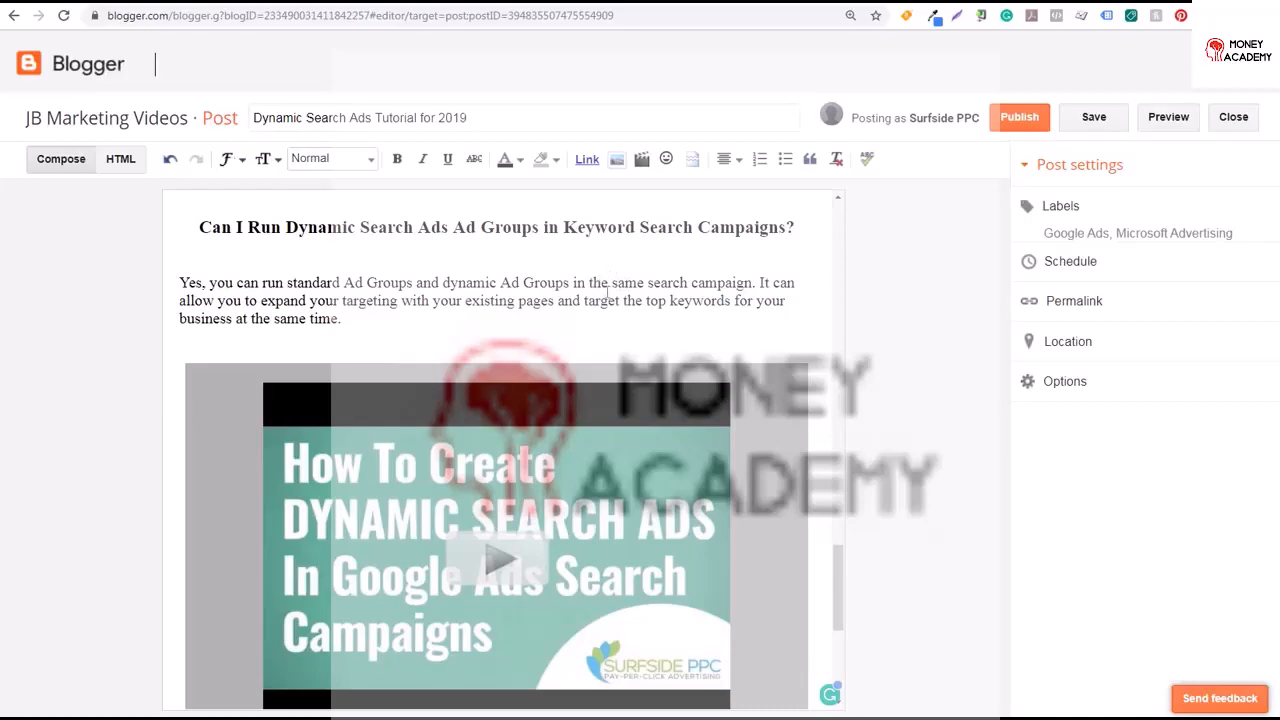
left_click_drag(838, 573, 836, 200)
left_click(1002, 120)
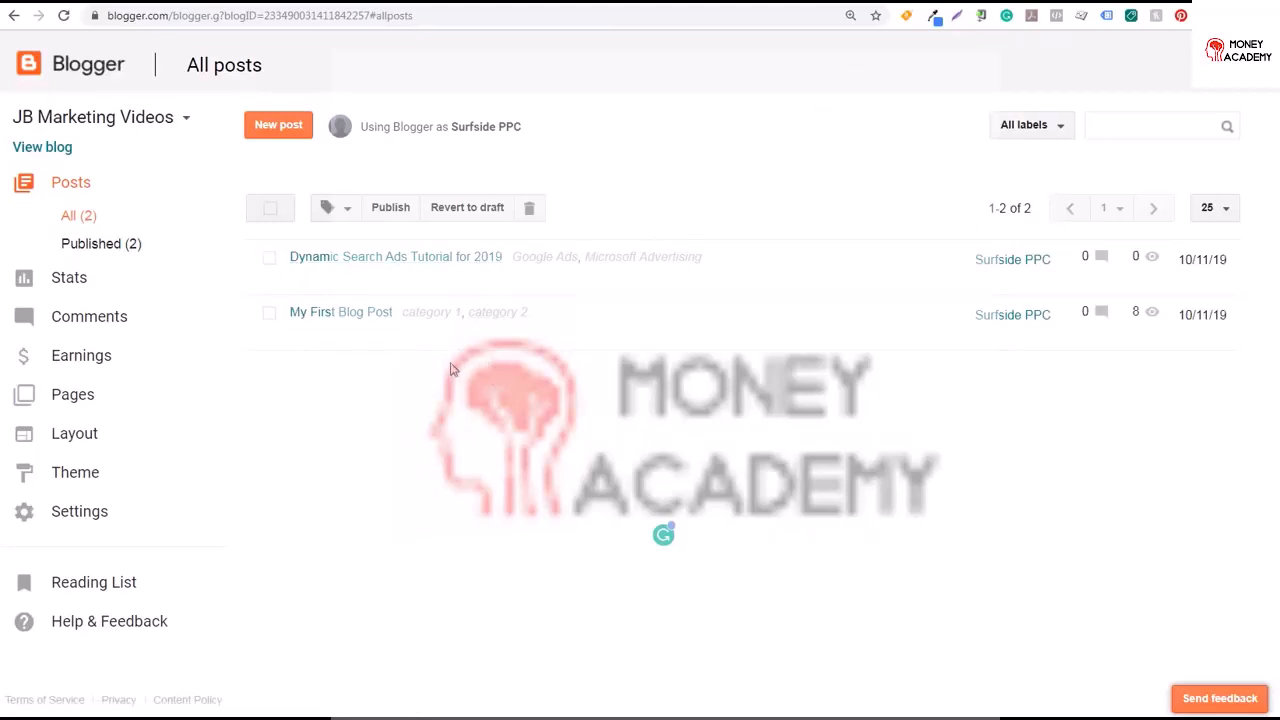
mouse_move(463, 280)
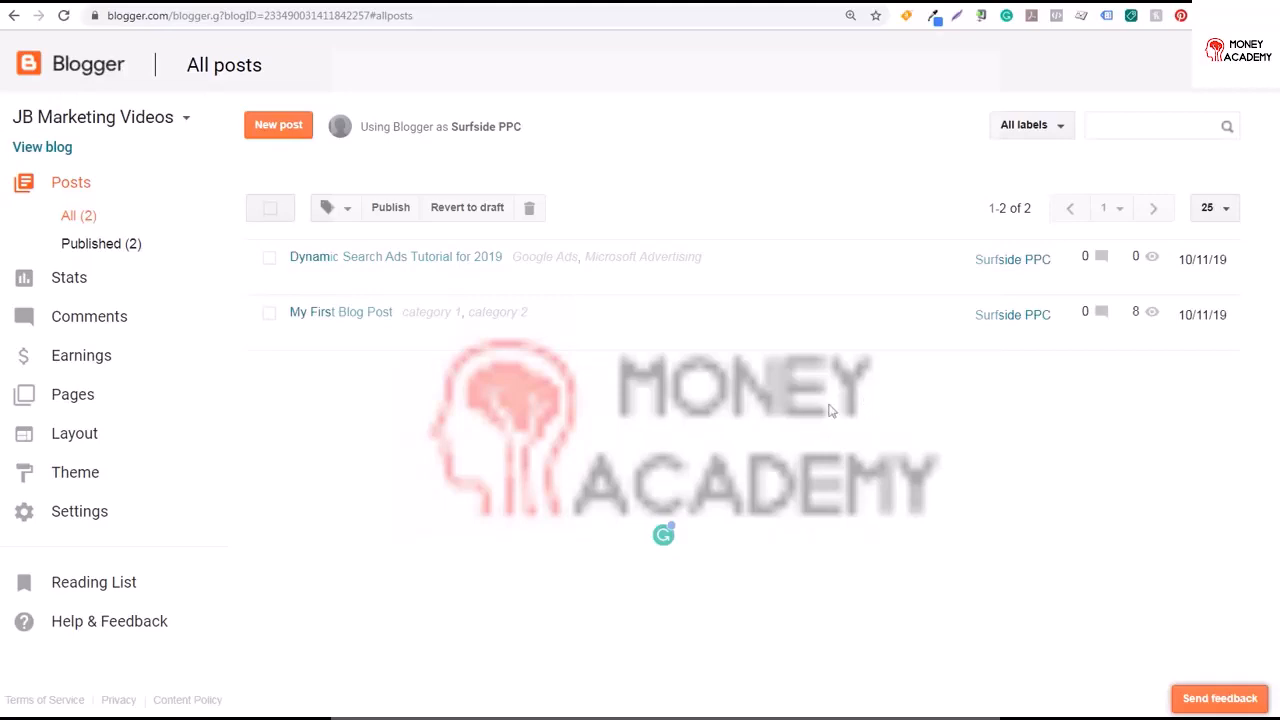
View the published Dynamic Search Ads Tutorial for 2019 post on the live blog and return to the posts list
mouse_move(383, 289)
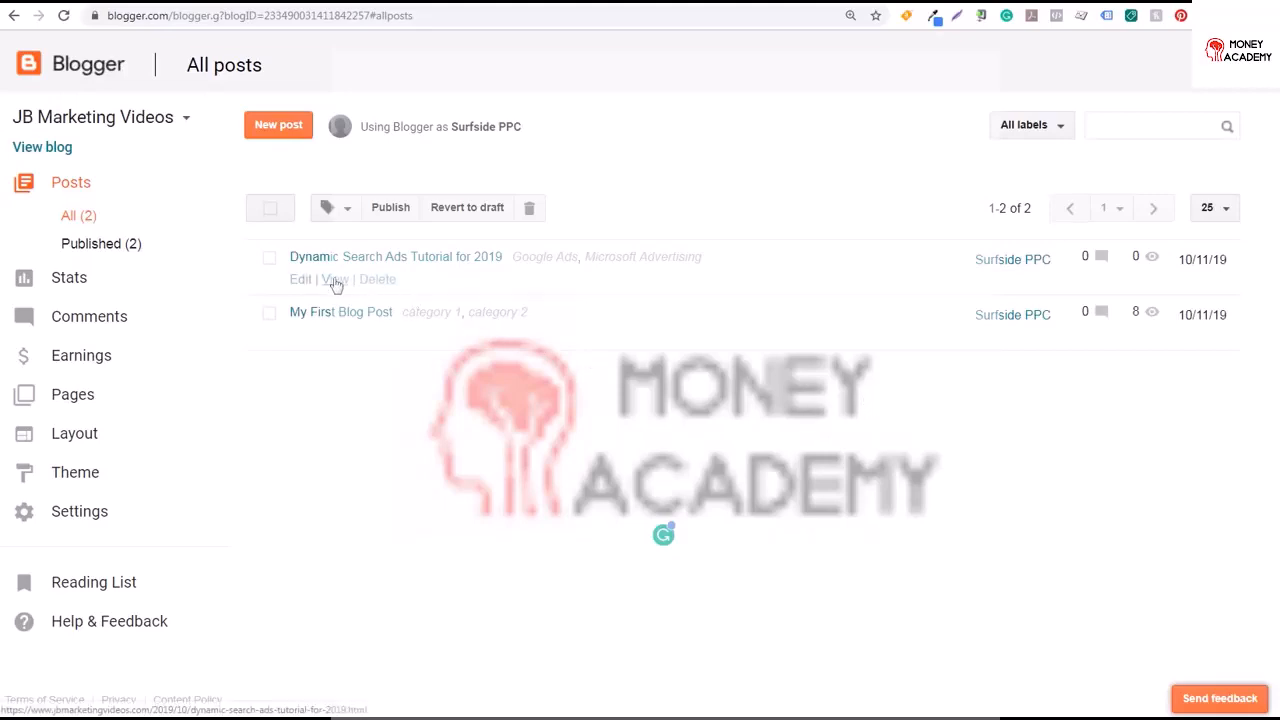
right_click(336, 283)
left_click(362, 291)
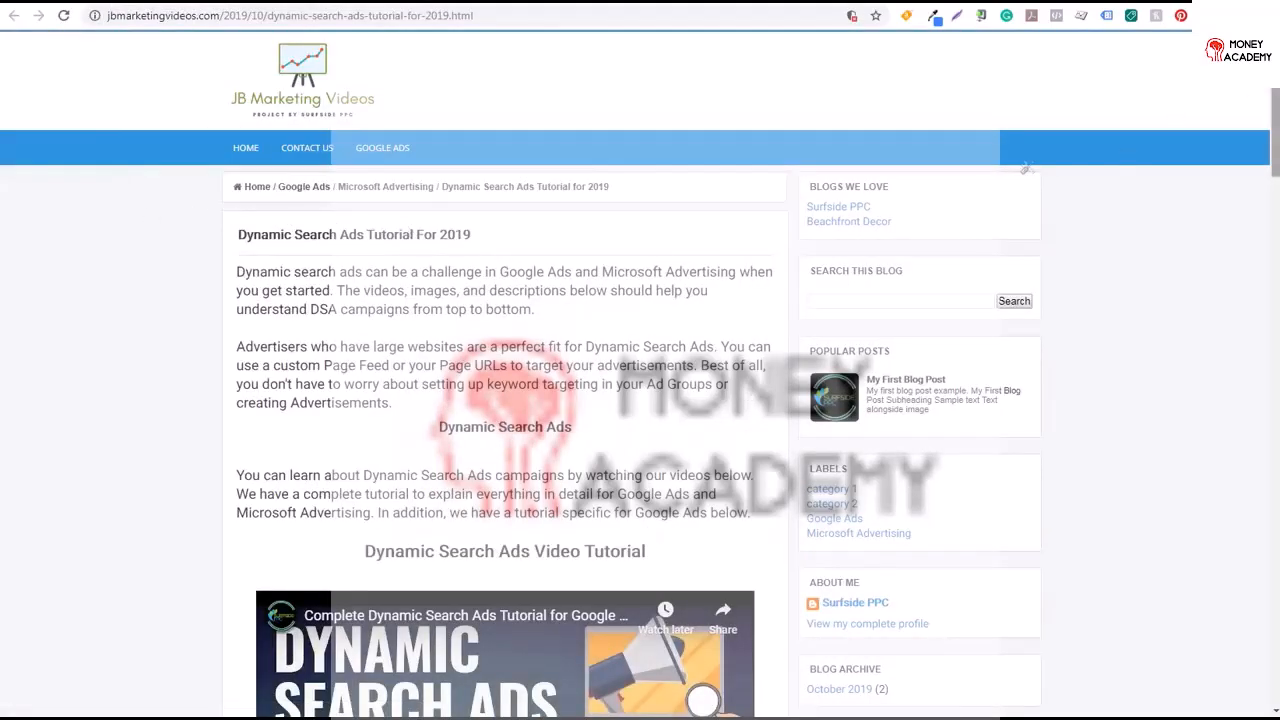
left_click_drag(1268, 125, 1264, 267)
left_click_drag(513, 473, 237, 413)
left_click(222, 259)
left_click(283, 2)
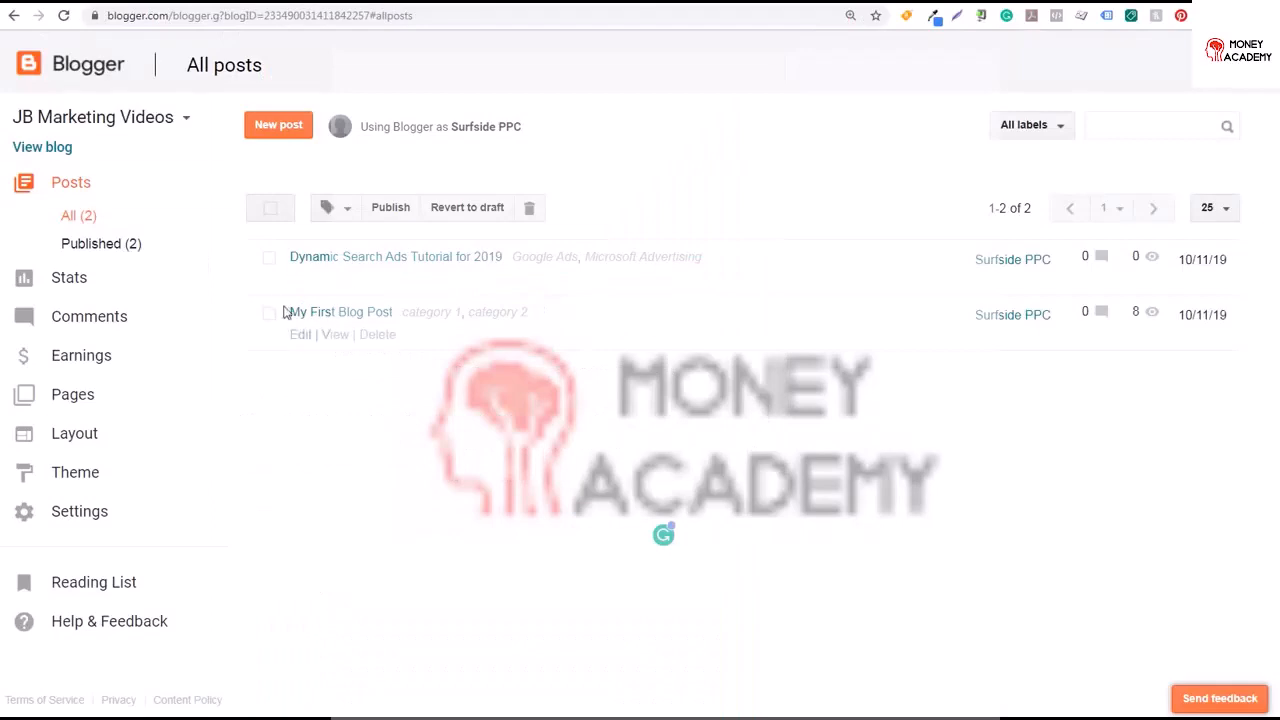
Open the Dynamic Search Ads post for editing and enlarge the paragraph under What are Dynamic Search Ads Campaigns?
left_click(306, 280)
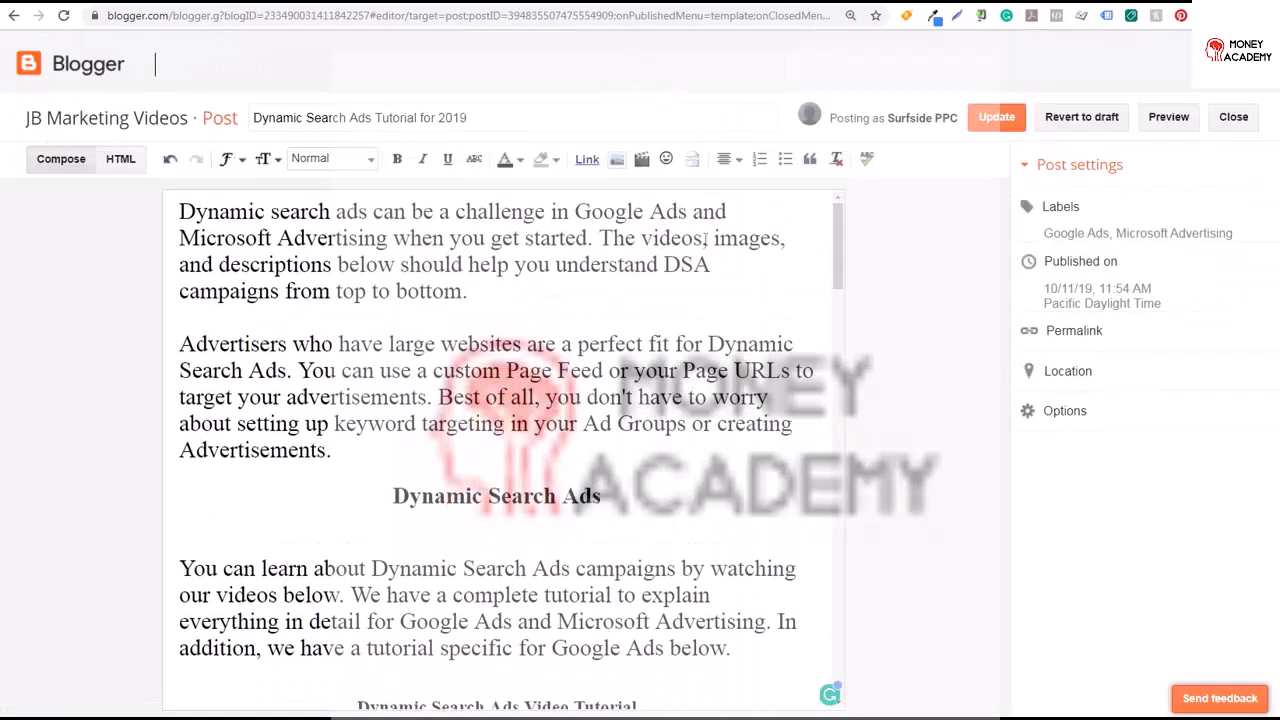
left_click_drag(449, 238, 618, 245)
left_click(612, 240)
left_click_drag(838, 238, 838, 455)
scroll(627, 456, "down", 2)
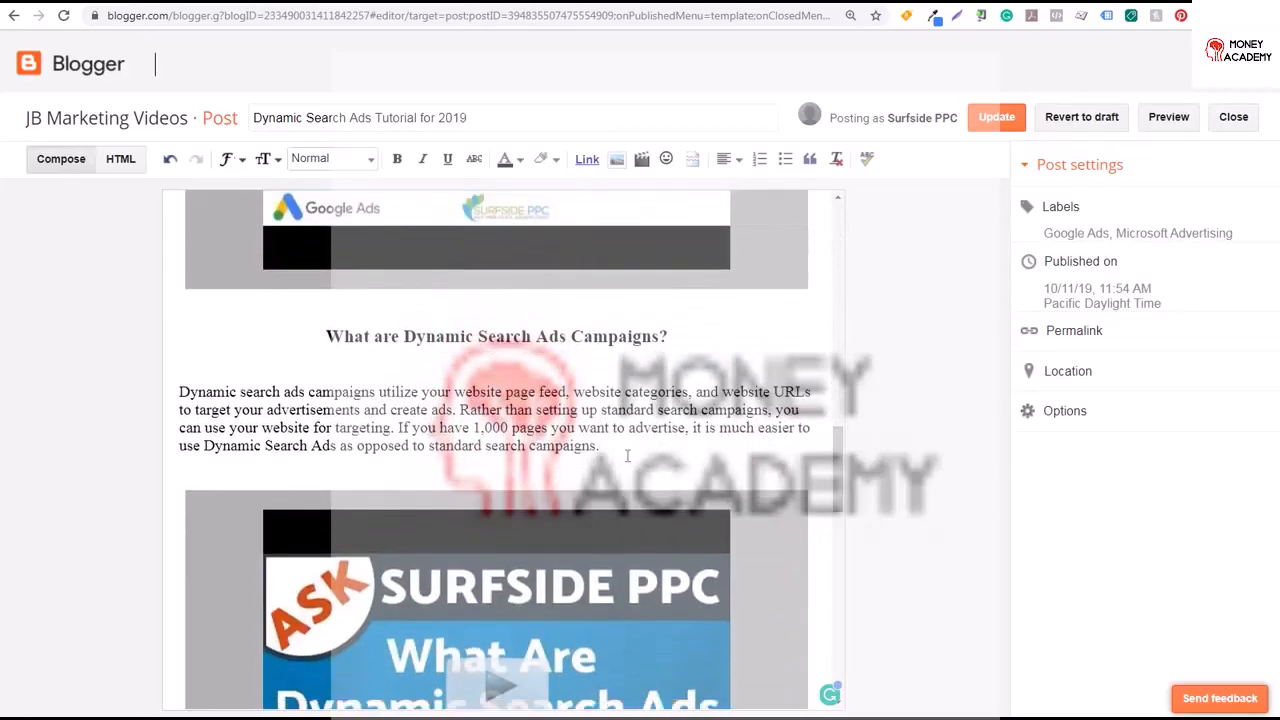
left_click_drag(627, 456, 168, 400)
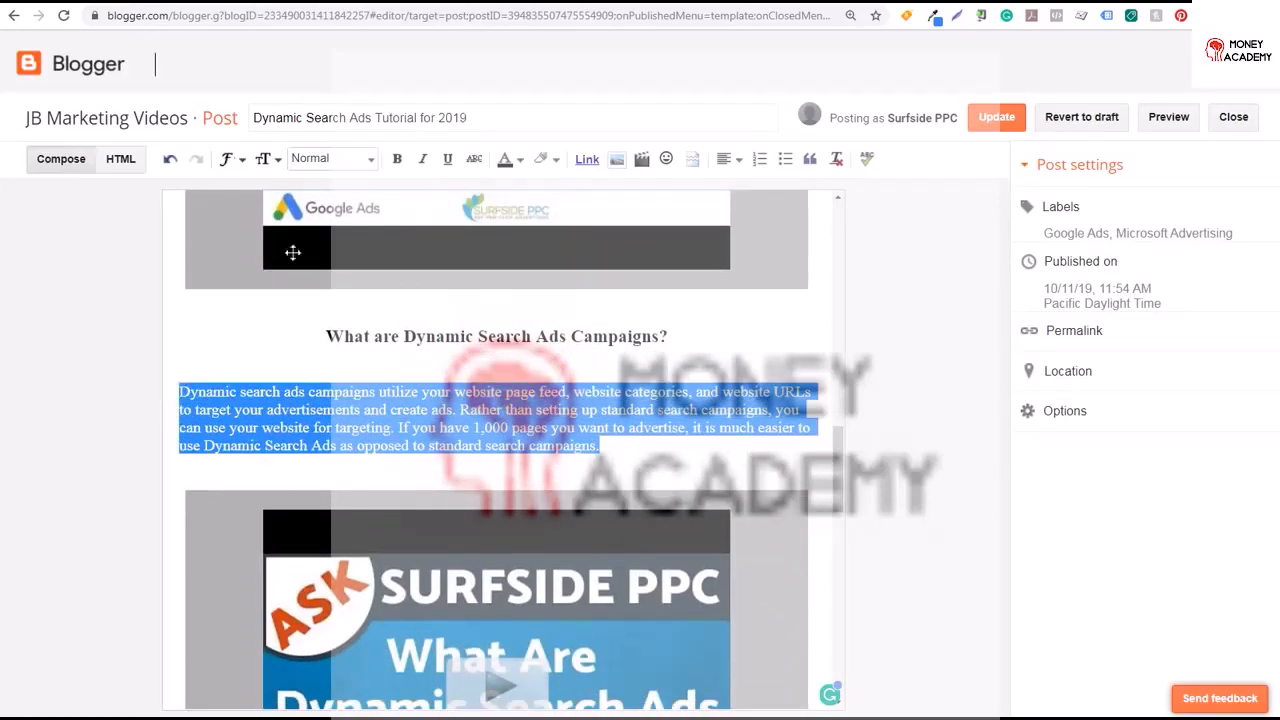
left_click(263, 159)
left_click(280, 257)
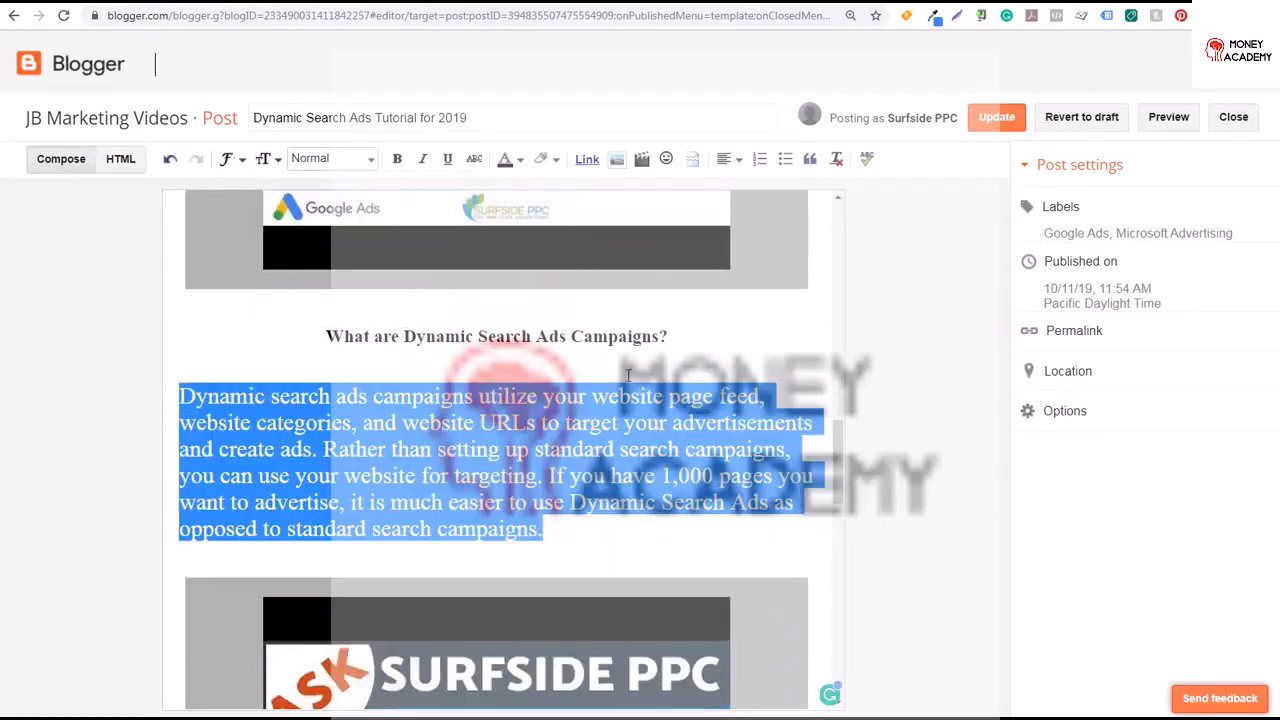
Select the paragraph under the Keyword Search Campaigns question and update the published post
left_click_drag(839, 468, 845, 573)
left_click_drag(339, 428, 178, 392)
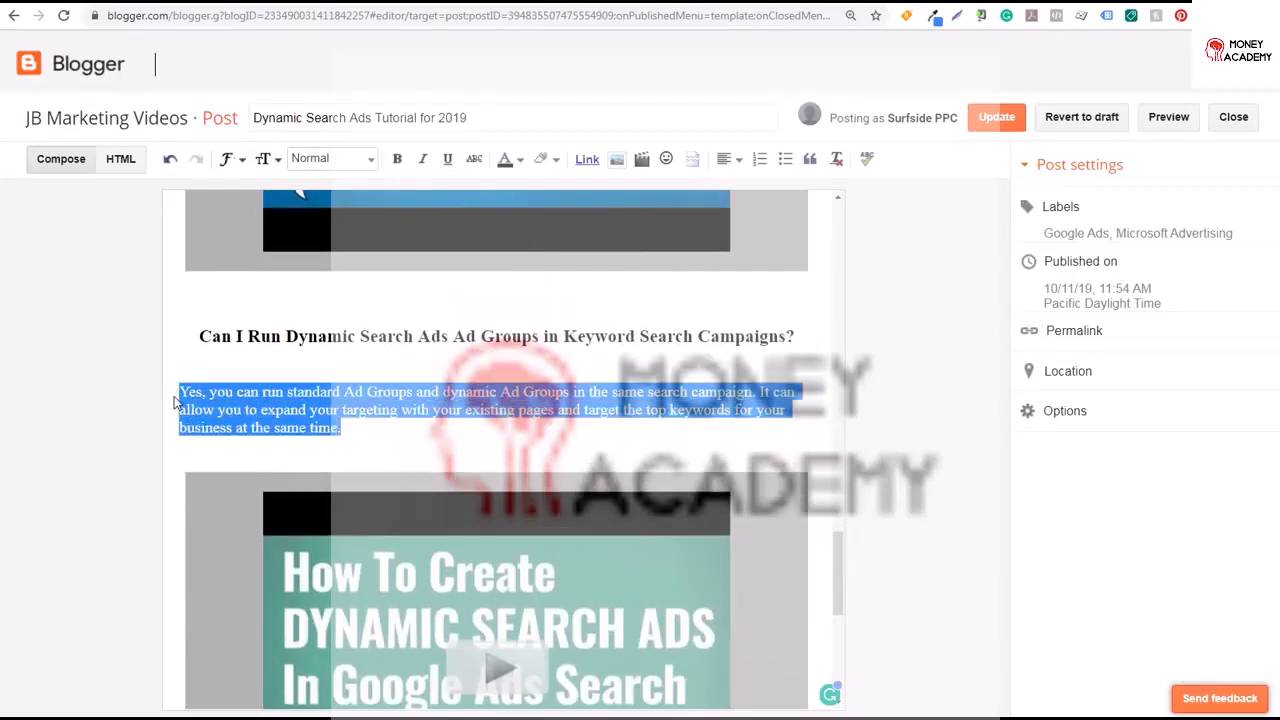
scroll(560, 380, "down", 4)
left_click(996, 117)
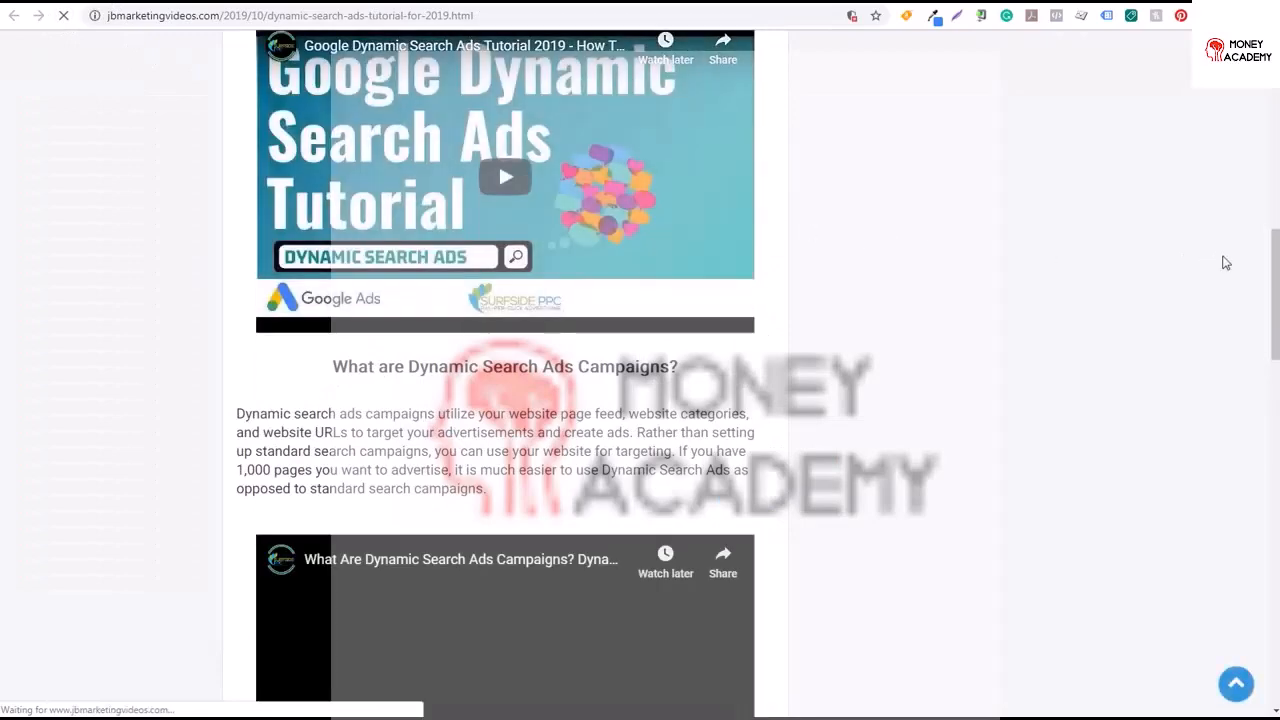
Browse the blog's home page and open the Dynamic Search Ads post on the live site
left_click_drag(1273, 275, 1025, 168)
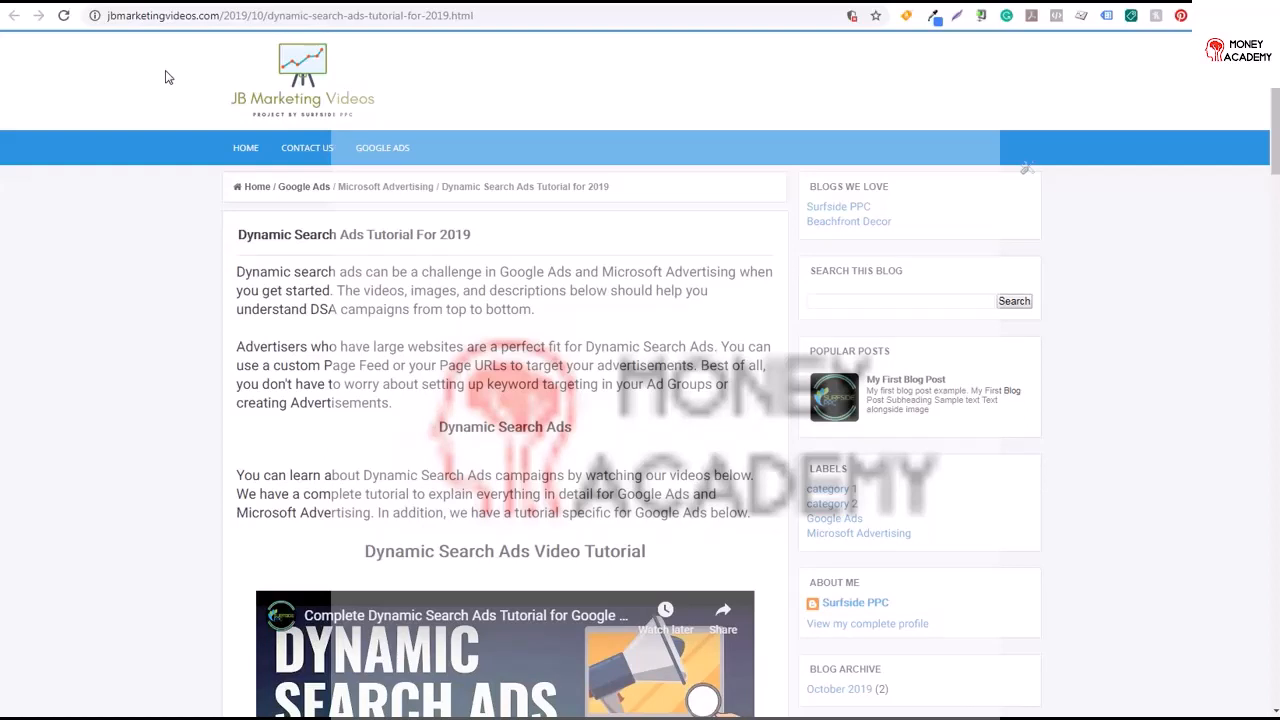
left_click(292, 80)
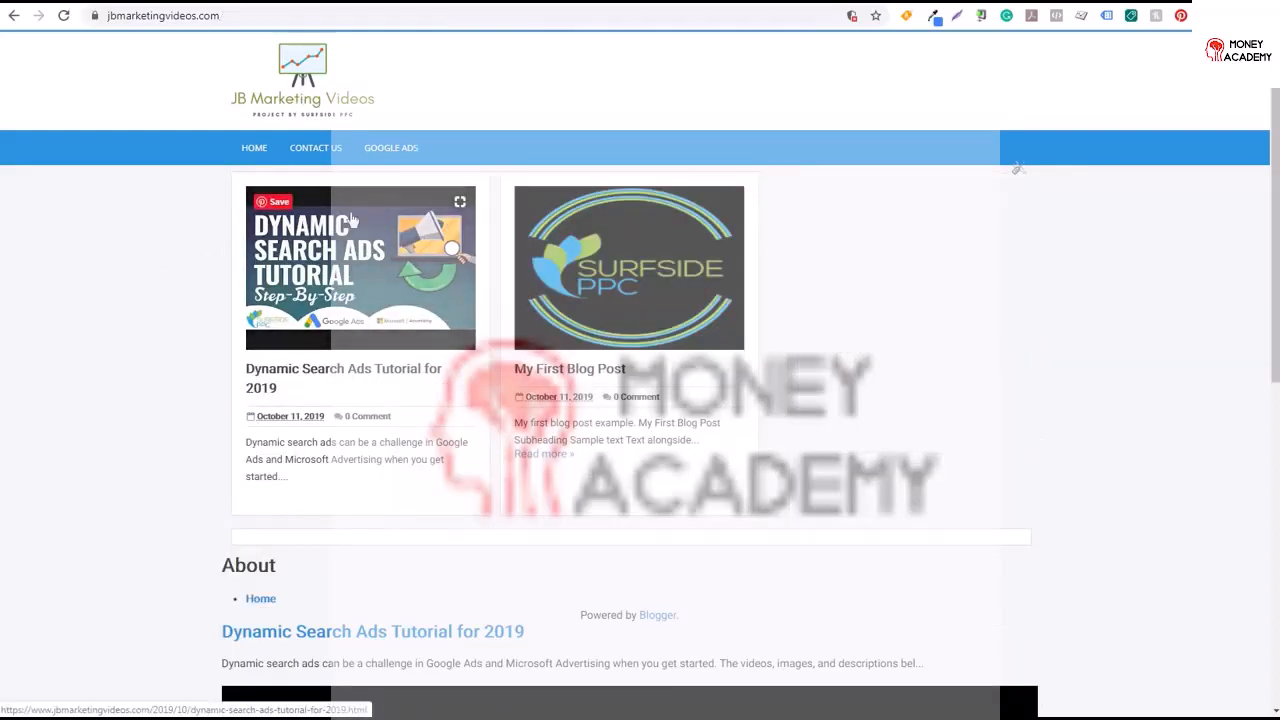
left_click(300, 372)
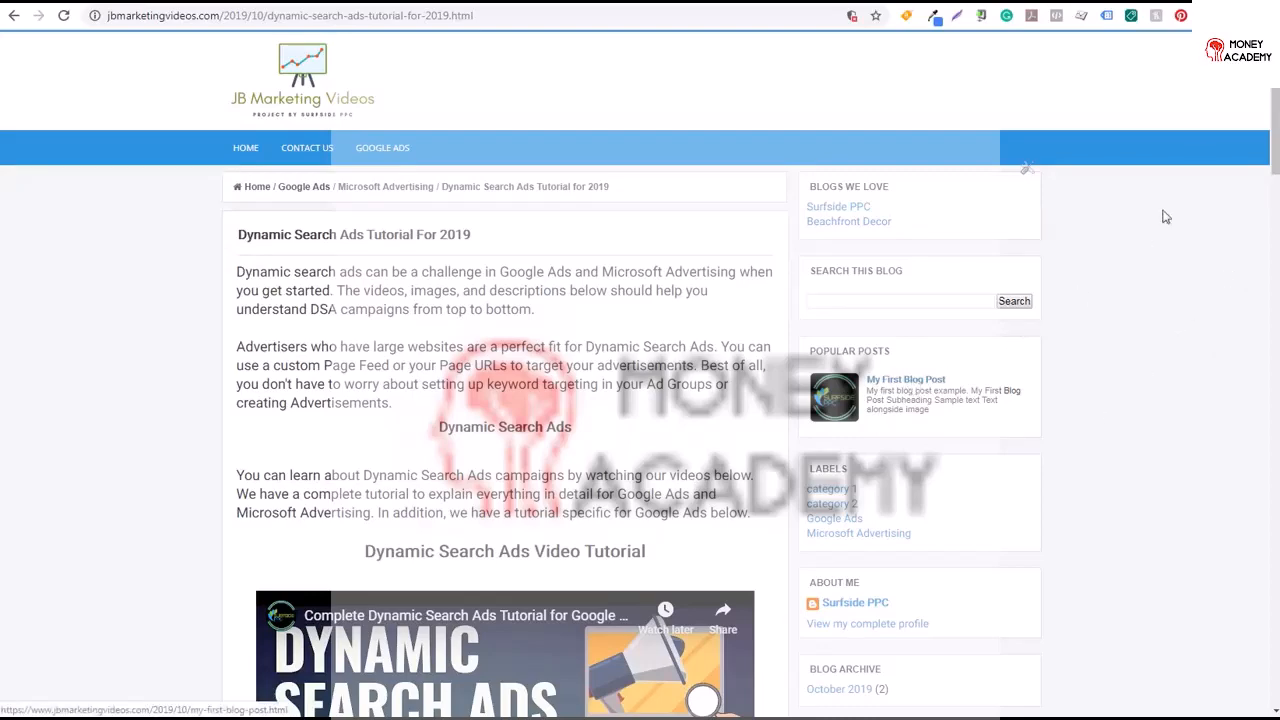
scroll(1274, 133, "down", 2)
scroll(1274, 133, "down", 1)
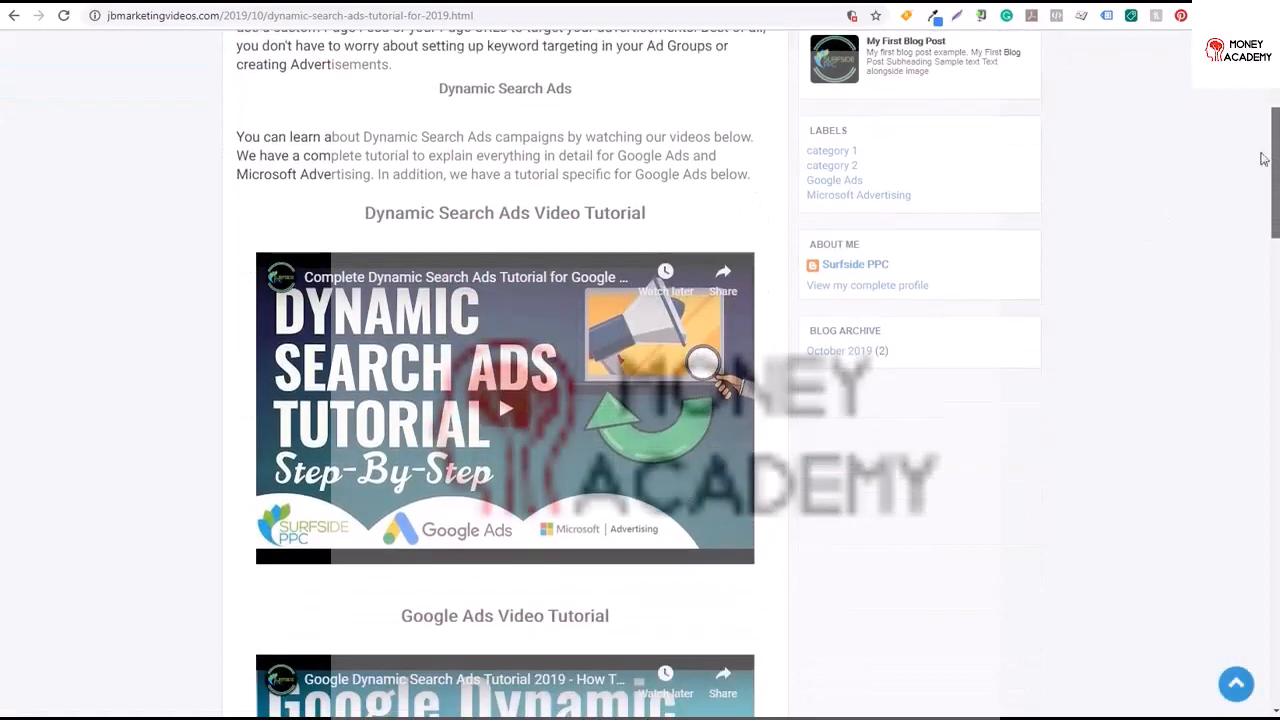
left_click_drag(1276, 170, 1264, 540)
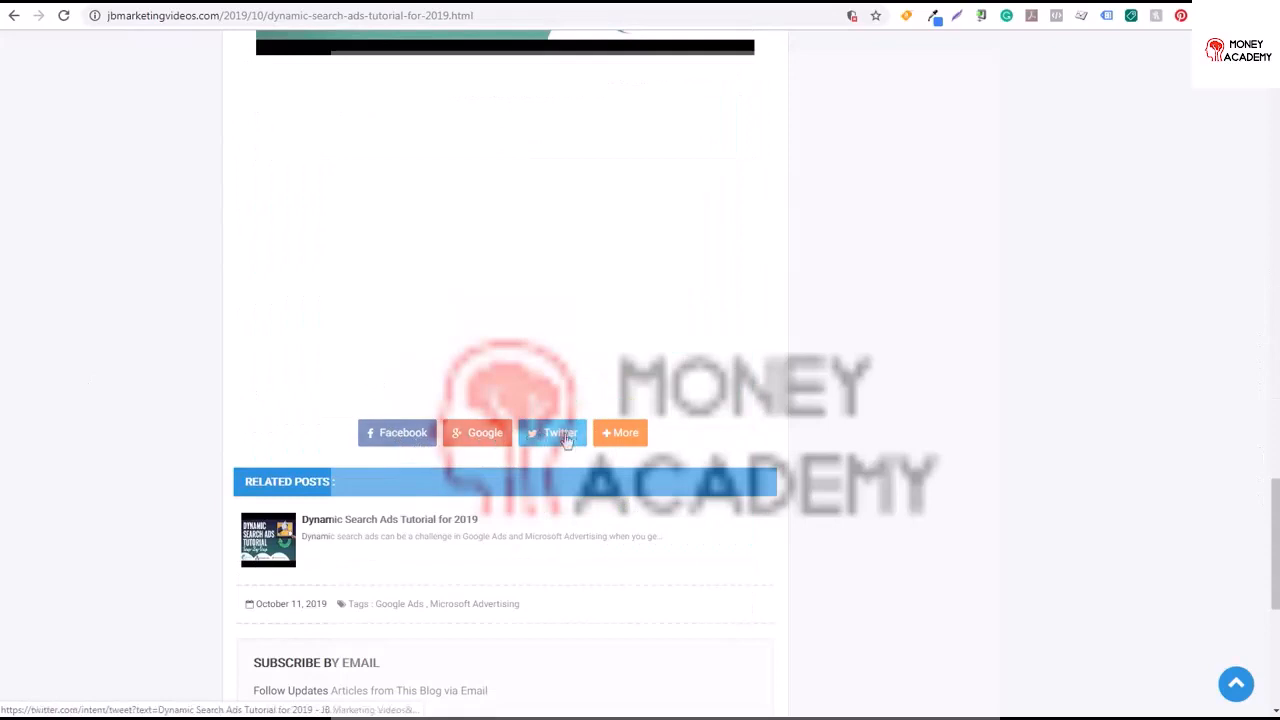
Open the post's More sharing options and the Google Ads label page, and check its address
left_click(619, 437)
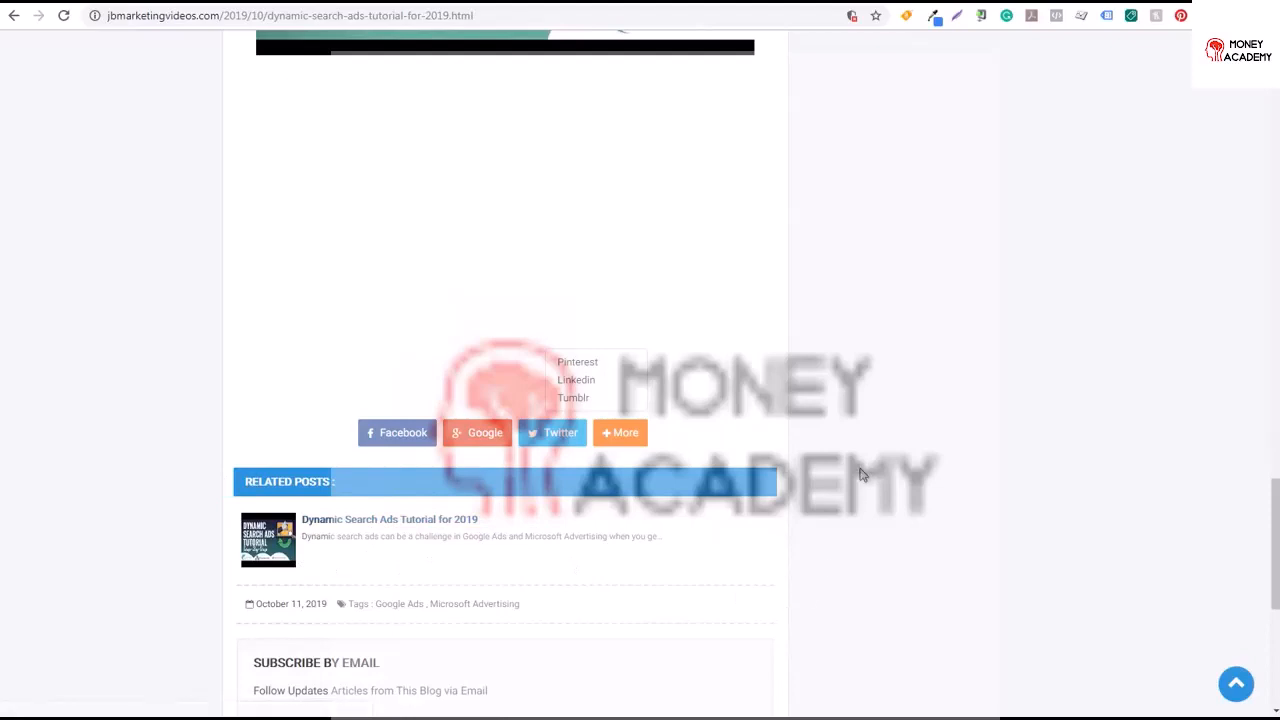
scroll(1271, 500, "down", 1)
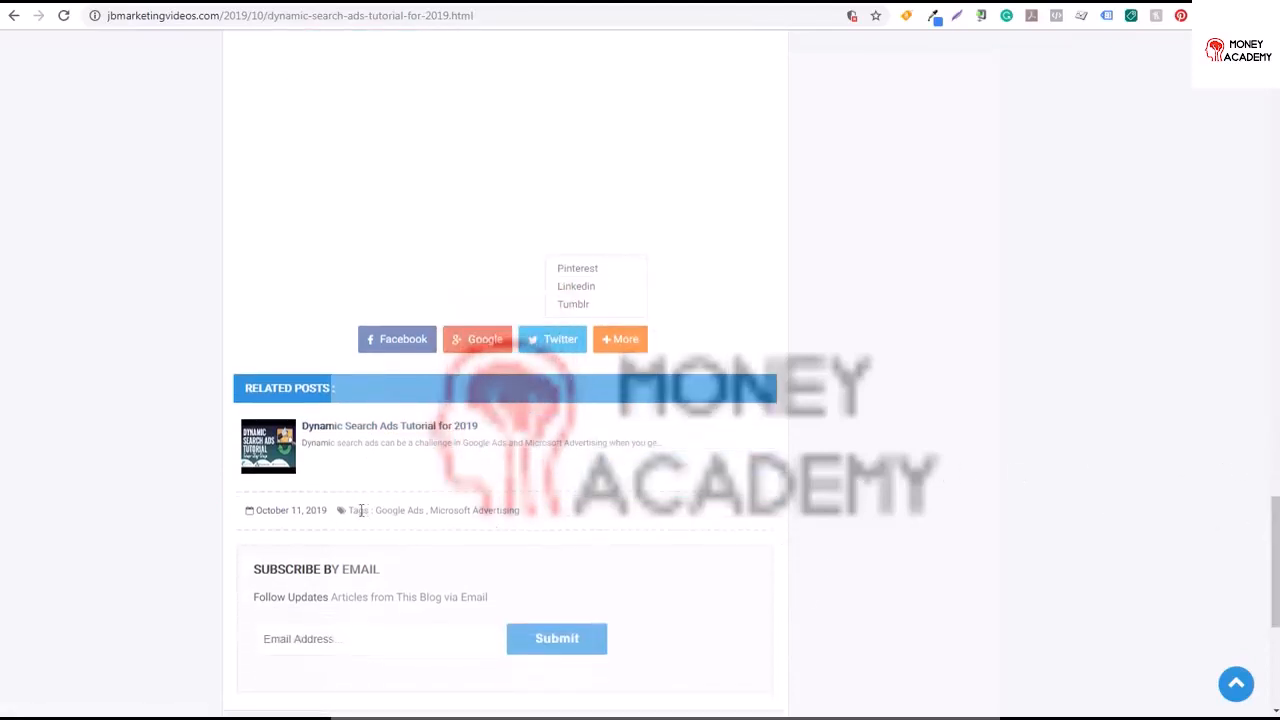
left_click(410, 512)
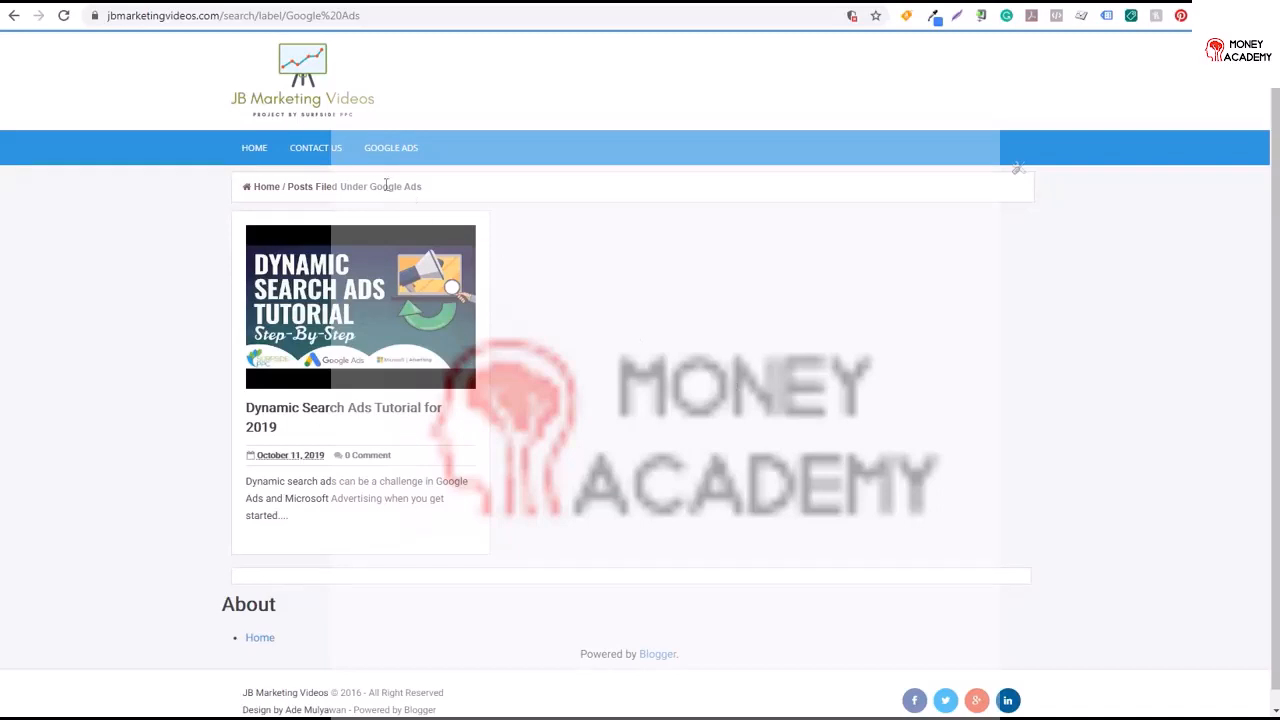
left_click_drag(212, 15, 372, 18)
left_click(375, 17)
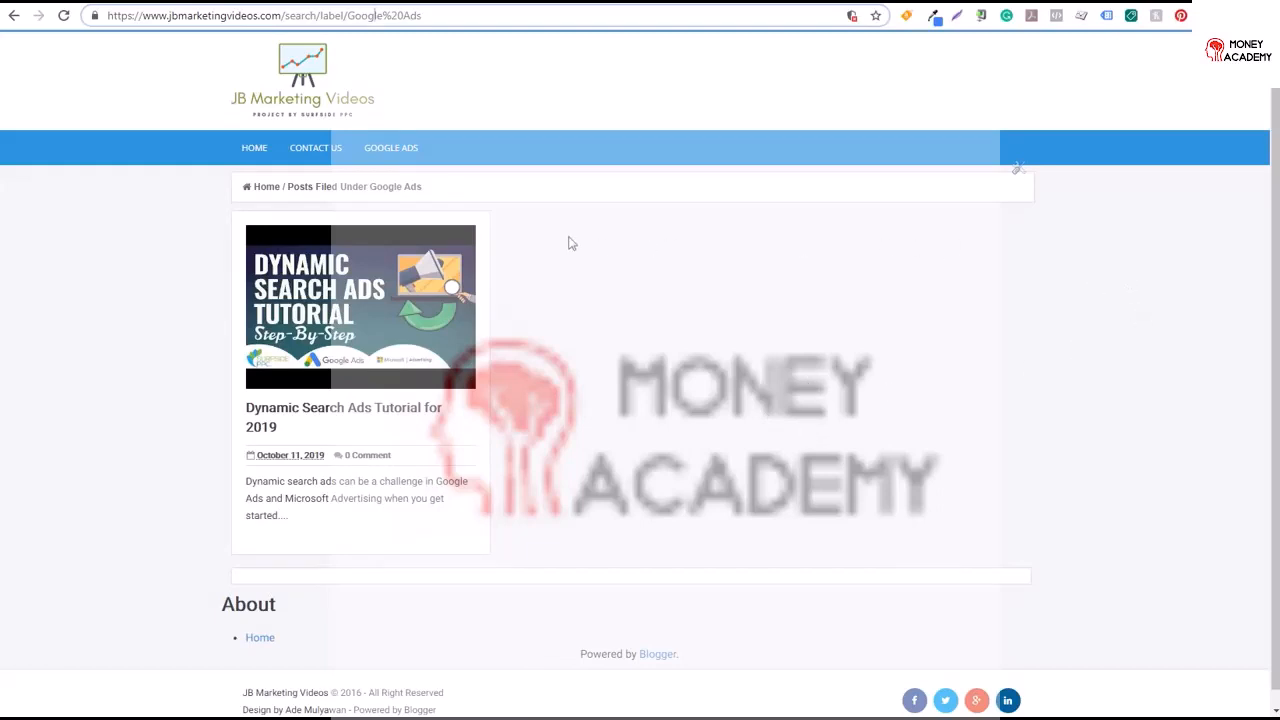
Look over the Theme page and the Gridster template page, then return to the posts list
left_click(50, 4)
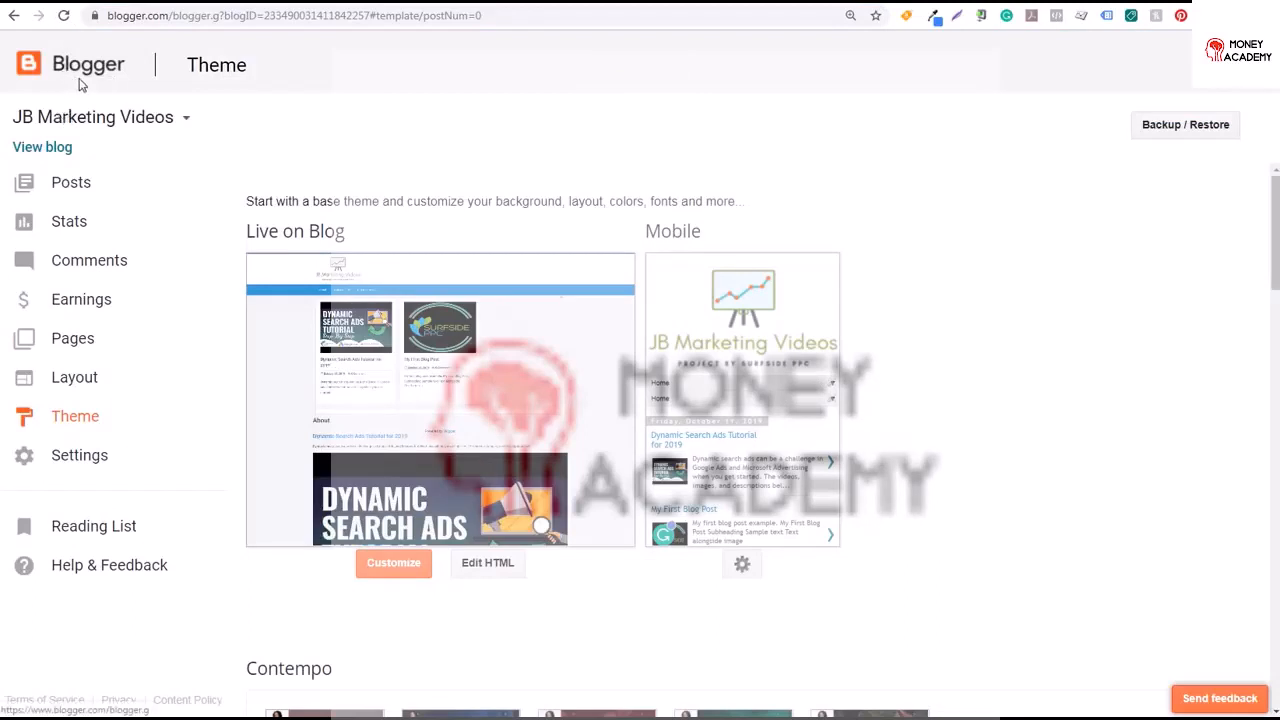
left_click(110, 4)
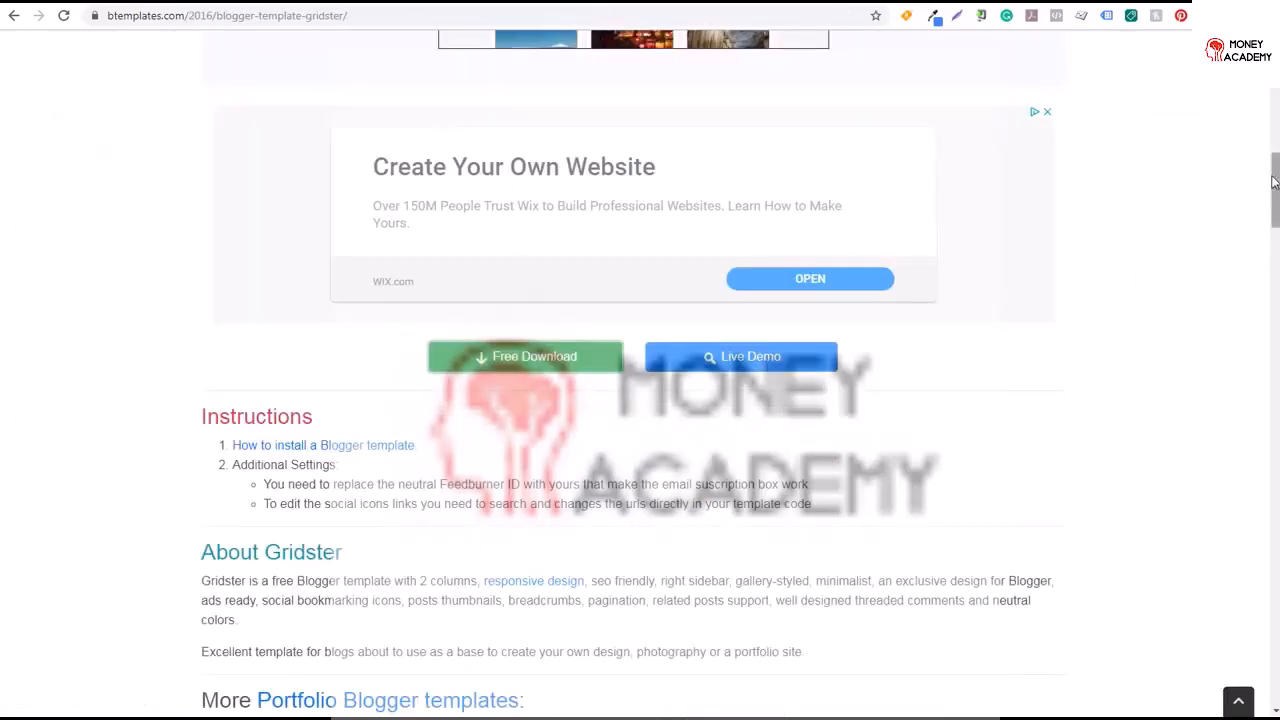
left_click_drag(1275, 155, 1275, 85)
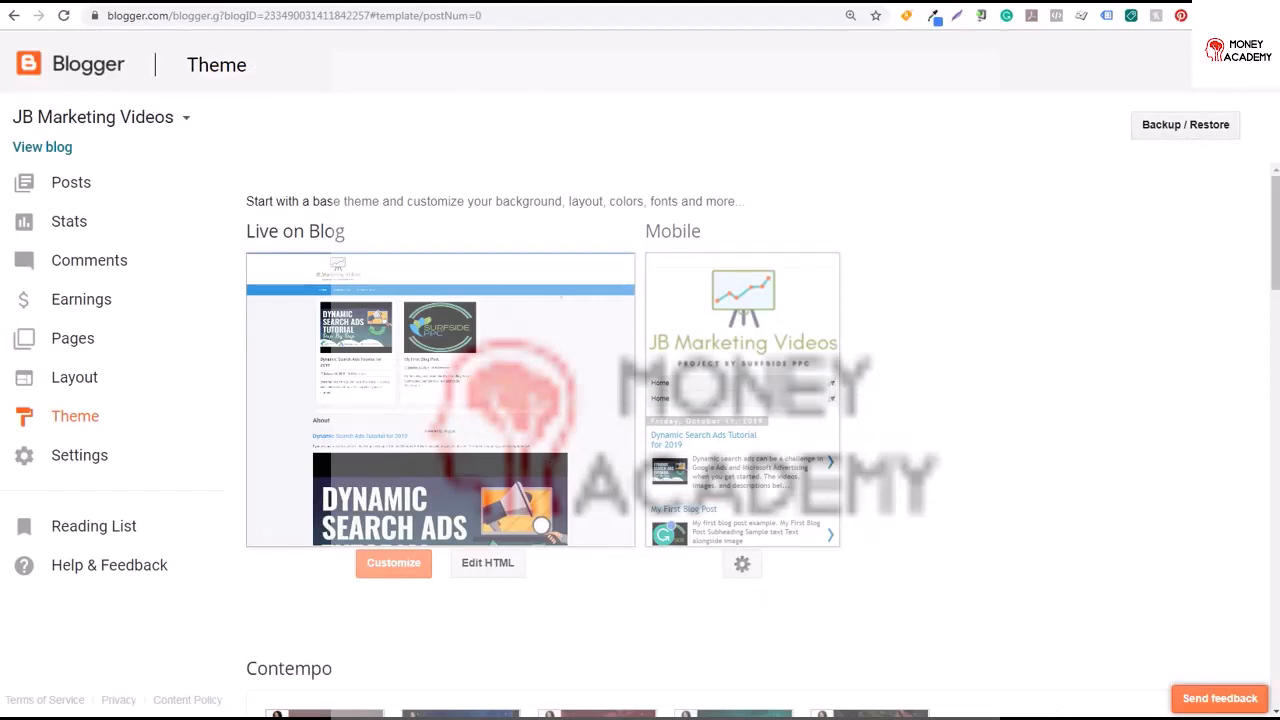
scroll(1275, 226, "down", 3)
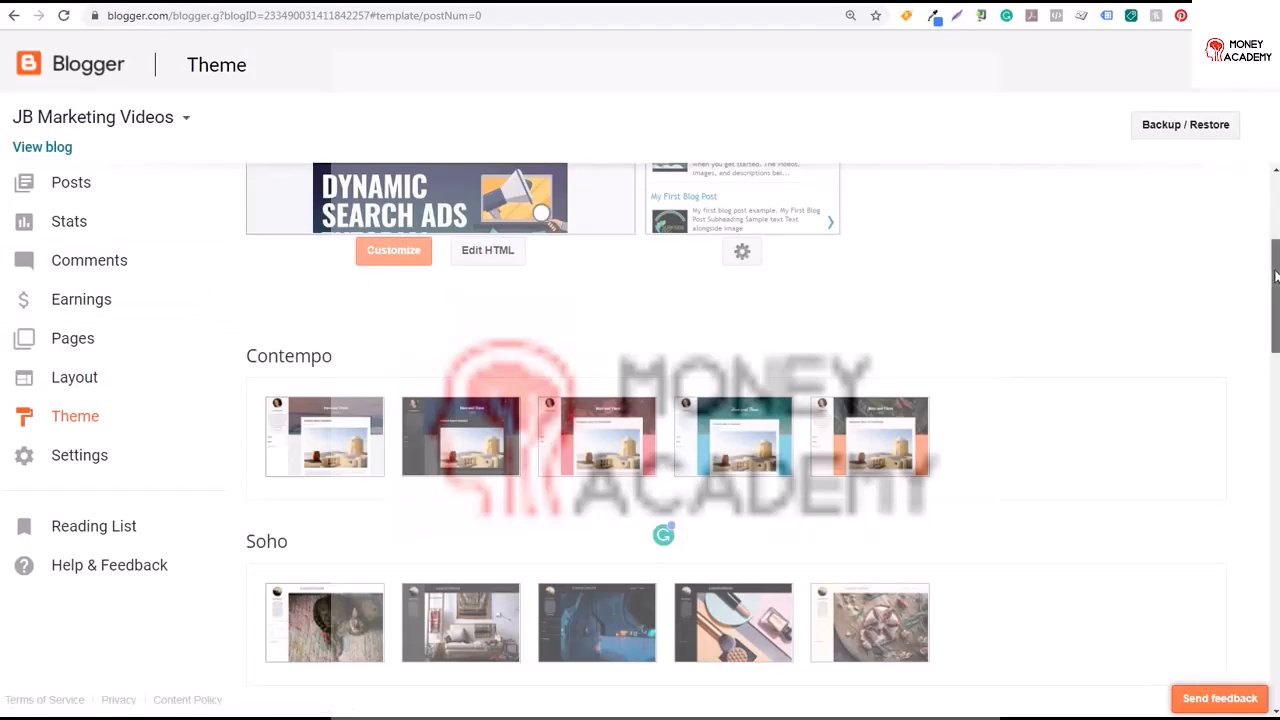
left_click_drag(1273, 270, 1266, 190)
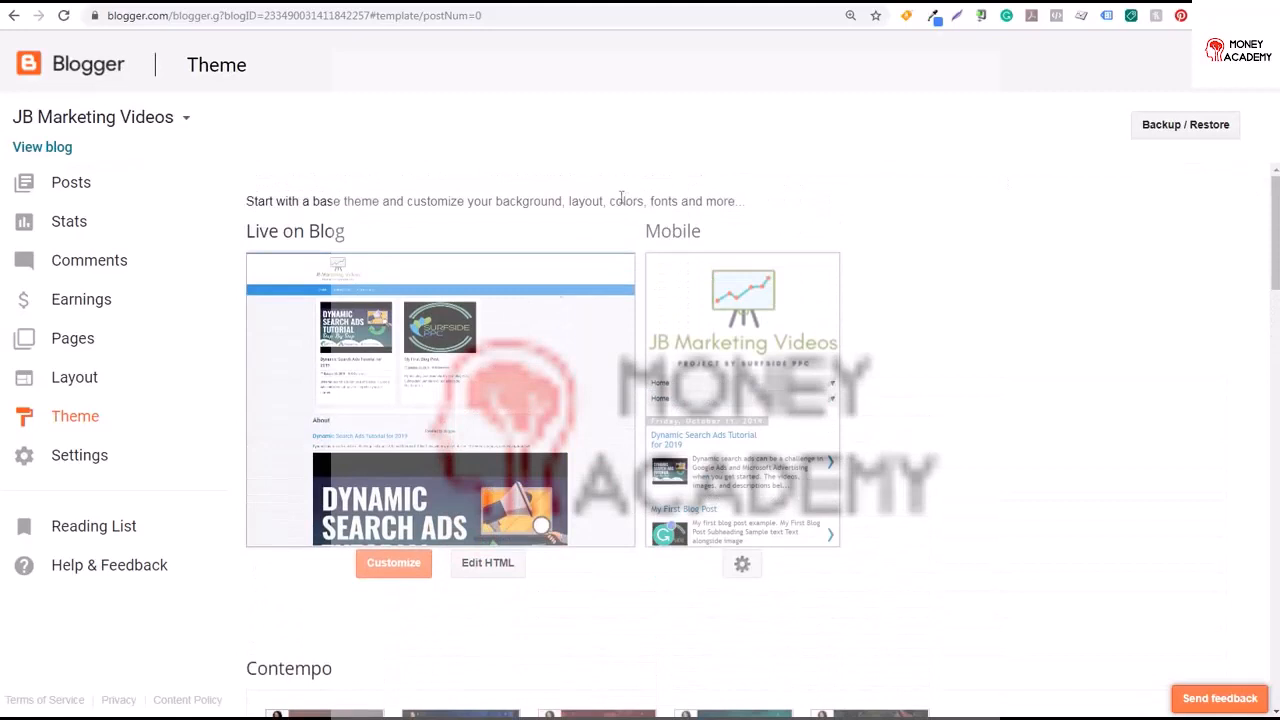
left_click(67, 183)
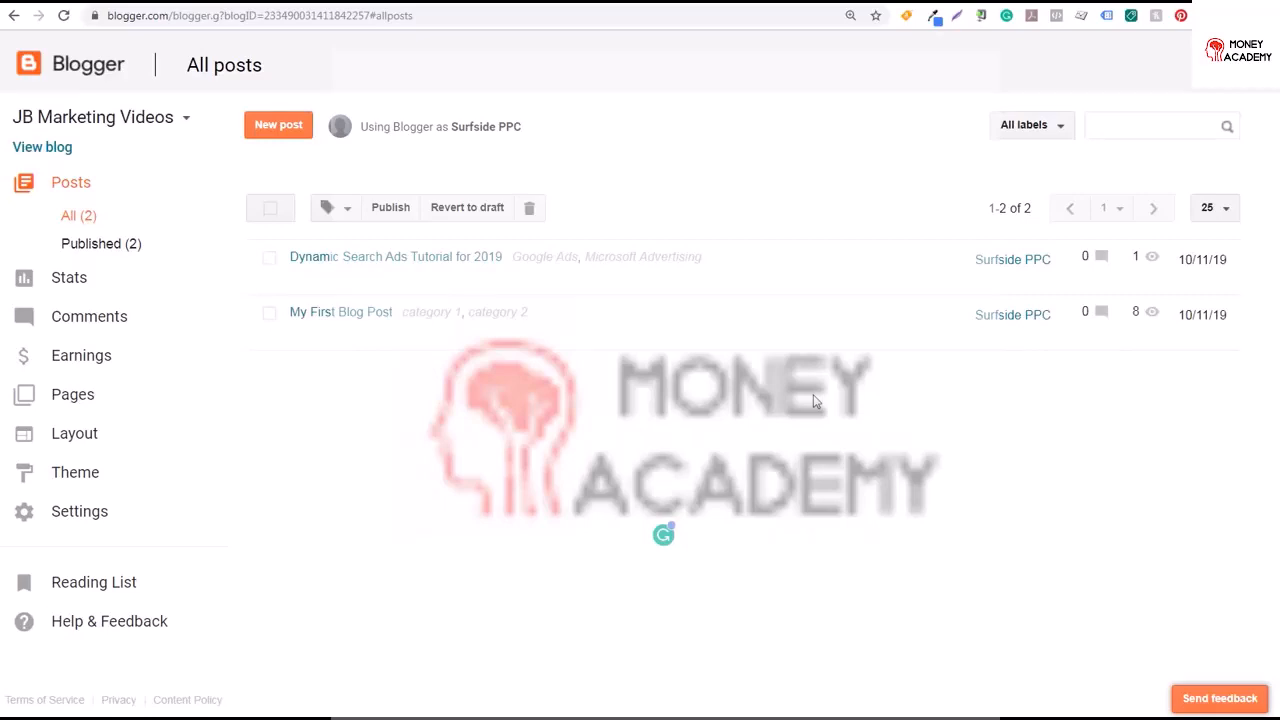
Set the blog title to JB Marketing Videos - Learn Digital Marketing With Our Marketing Tutorials in basic settings
left_click(86, 518)
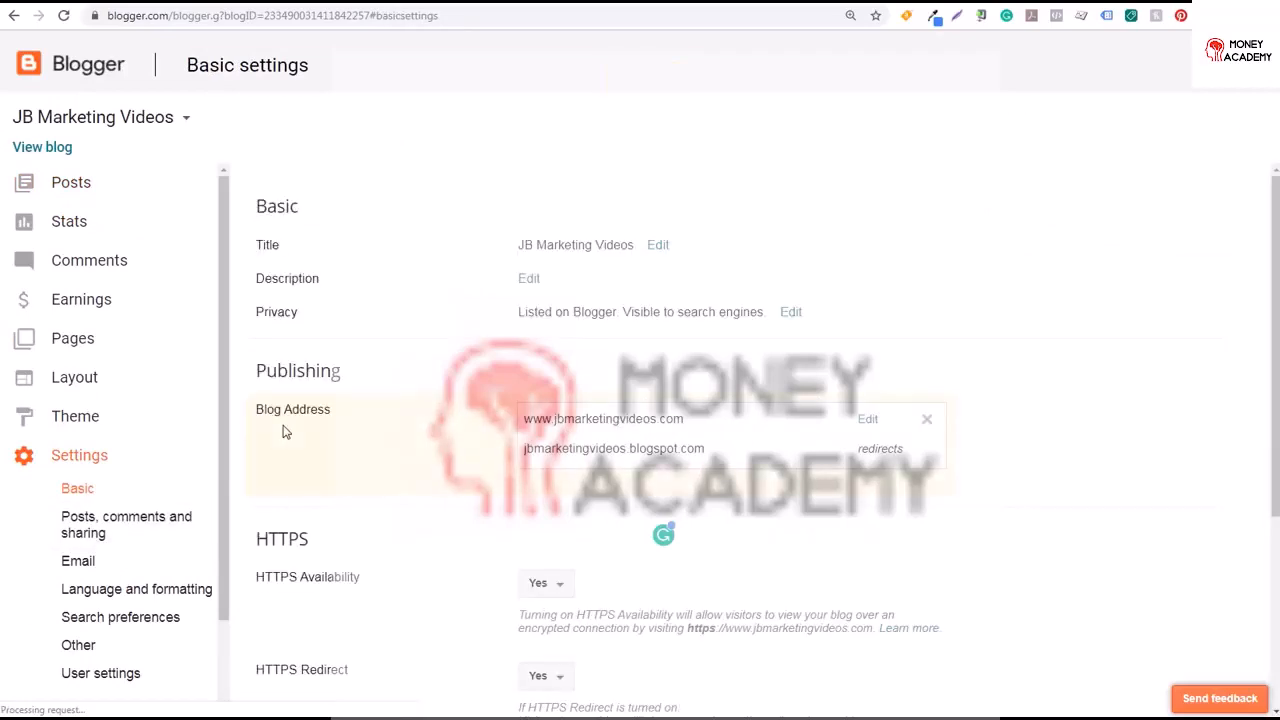
left_click(658, 246)
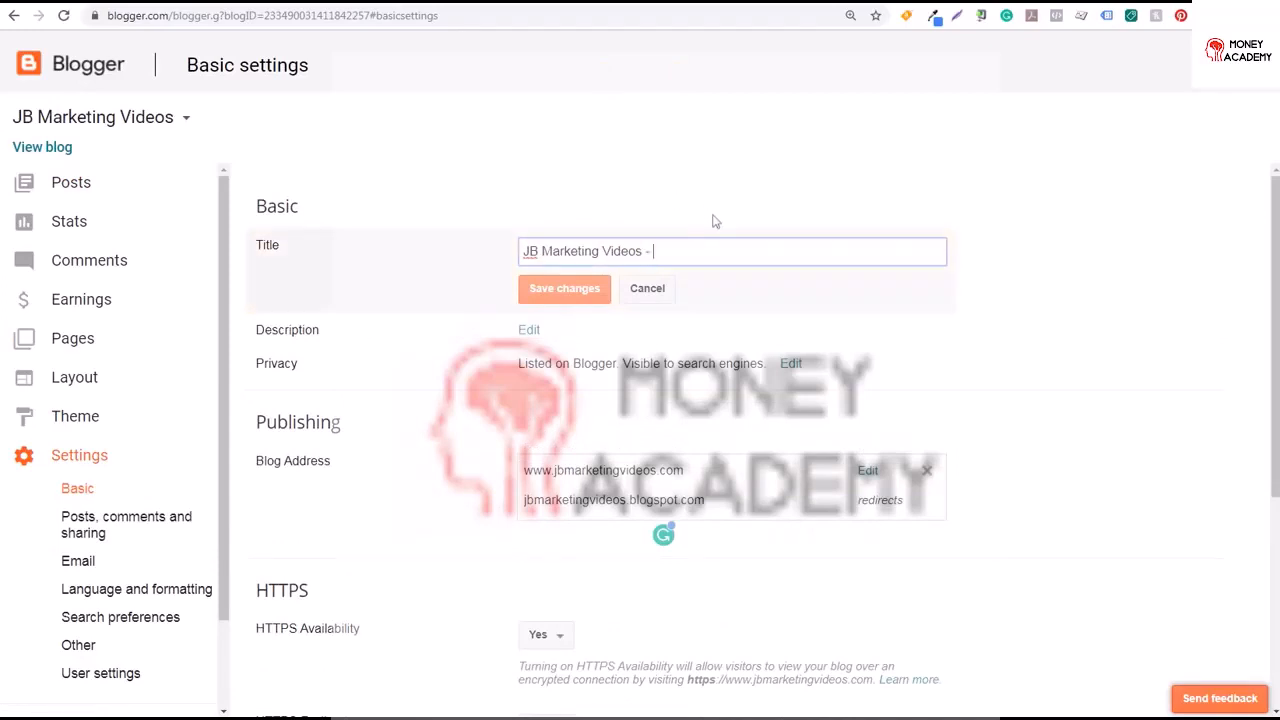
type("- Marketing")
key("ctrl+BackSpace")
key("ctrl+v")
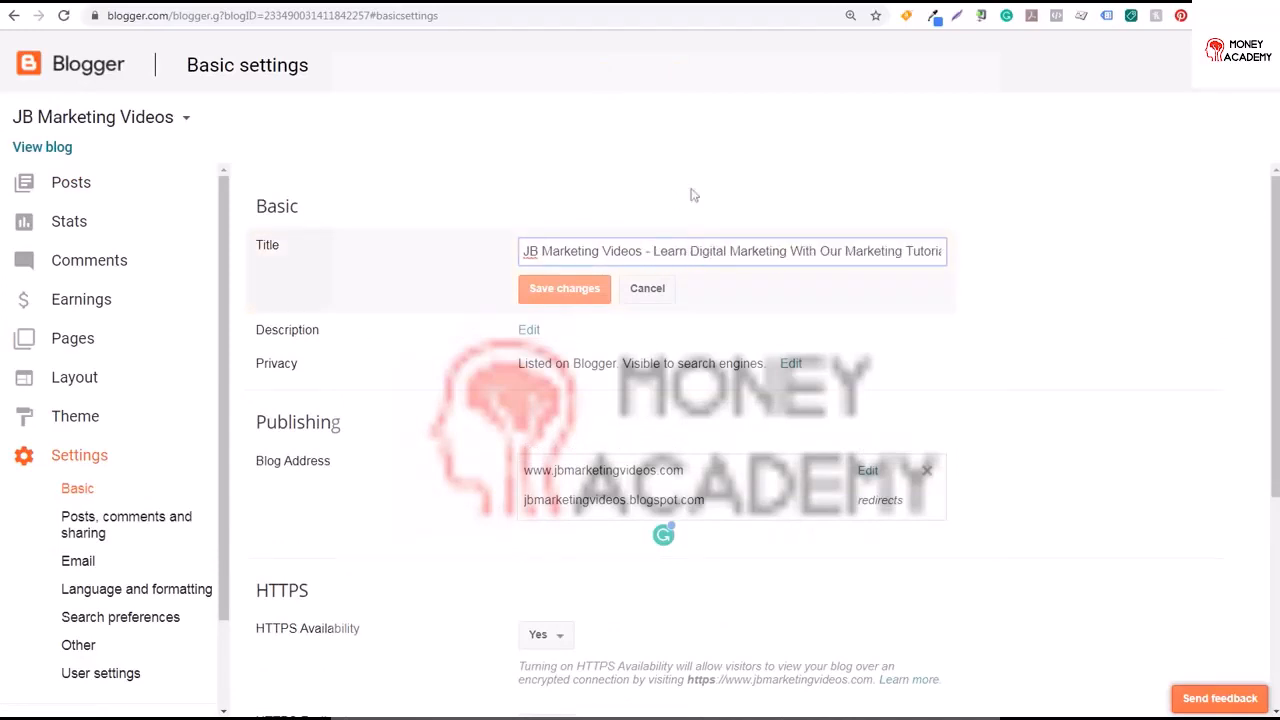
left_click_drag(710, 251, 937, 251)
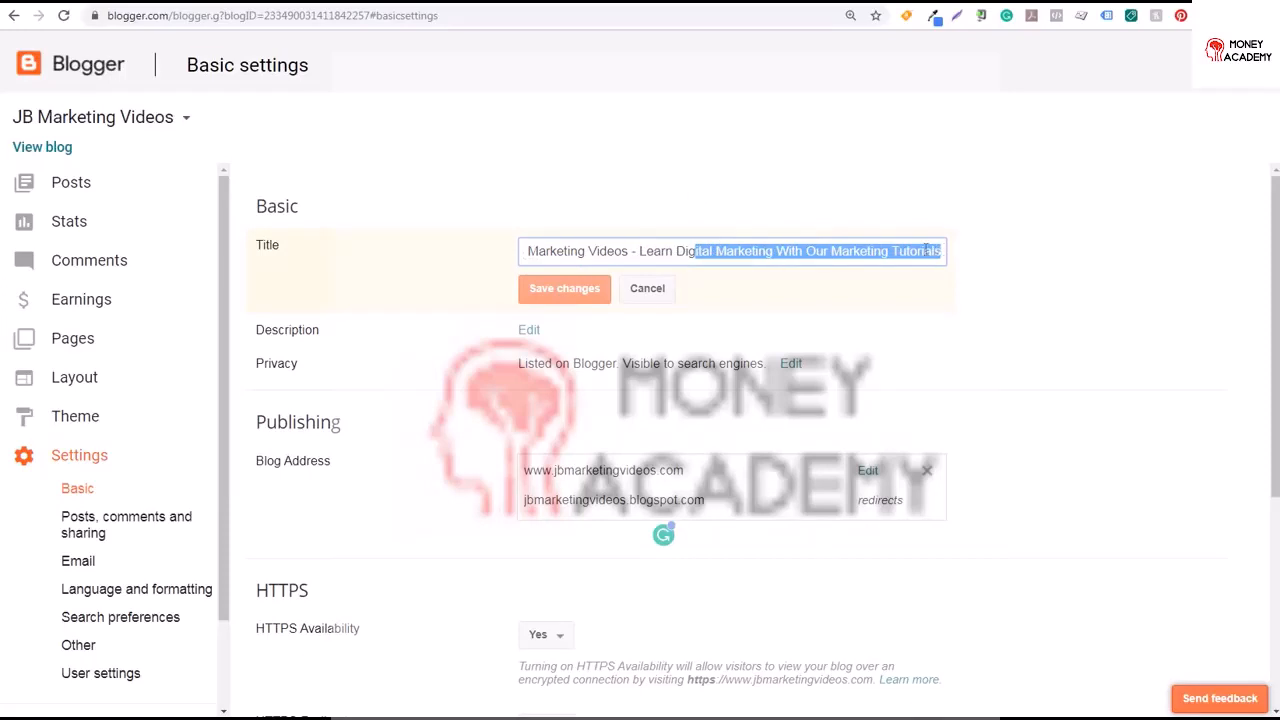
left_click(560, 290)
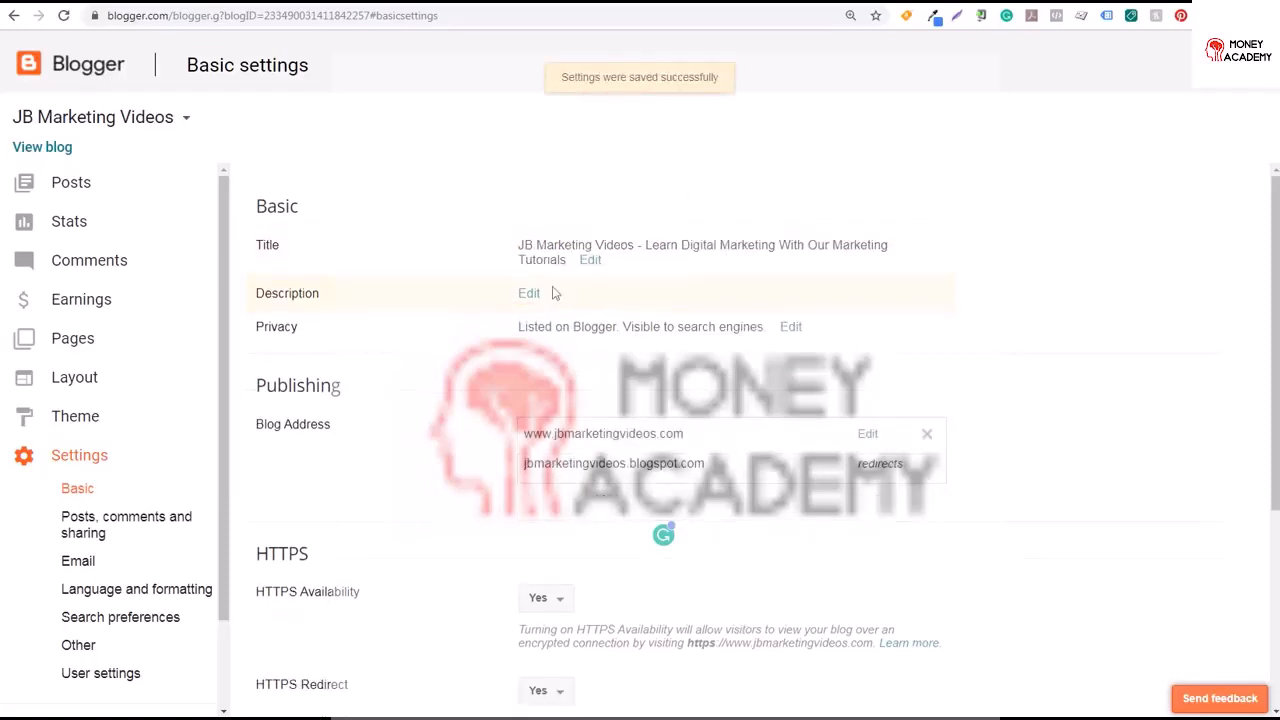
Paste a blog description beginning 'Learn about Digital Marketing, Affiliate Marketing, PPC Advertising' and save it
left_click(532, 294)
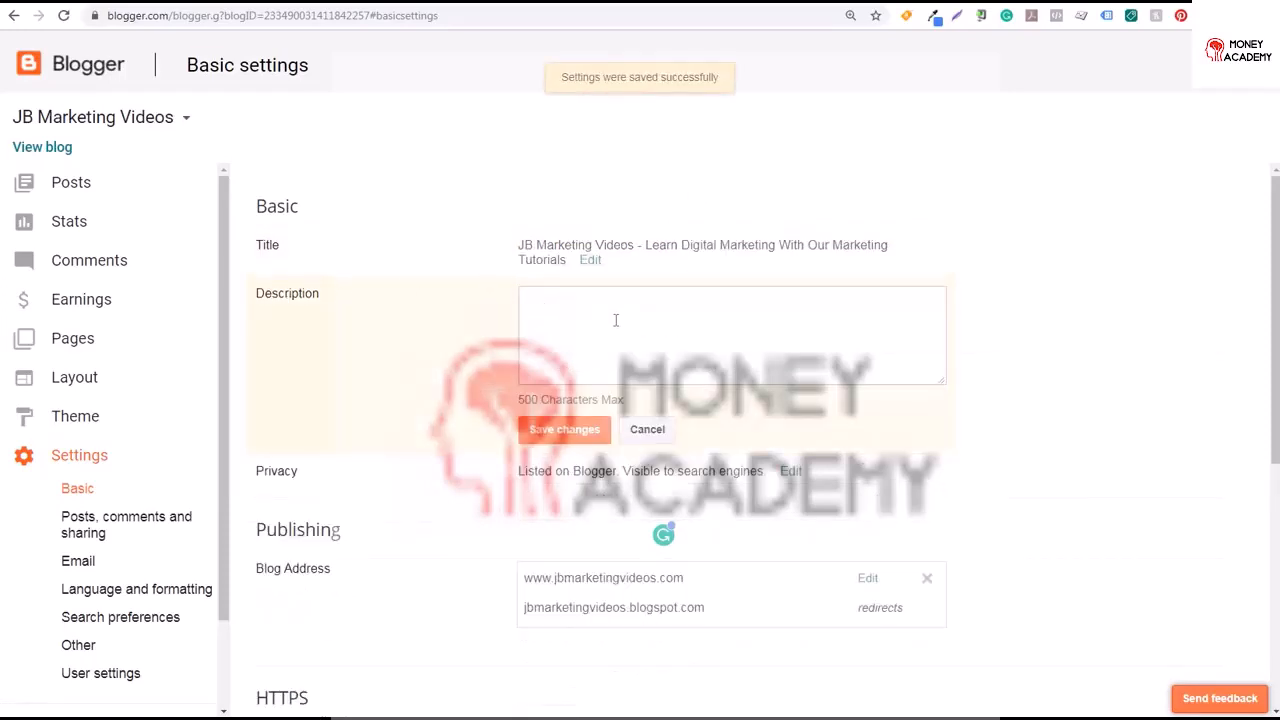
left_click(673, 335)
type("Learn about Digital Marketing, Affiliate Marketing, PPC Advertising, Social Media Advertising, Website Analytics, and more by watching the video tutorials provided by JB Marketing Videos.")
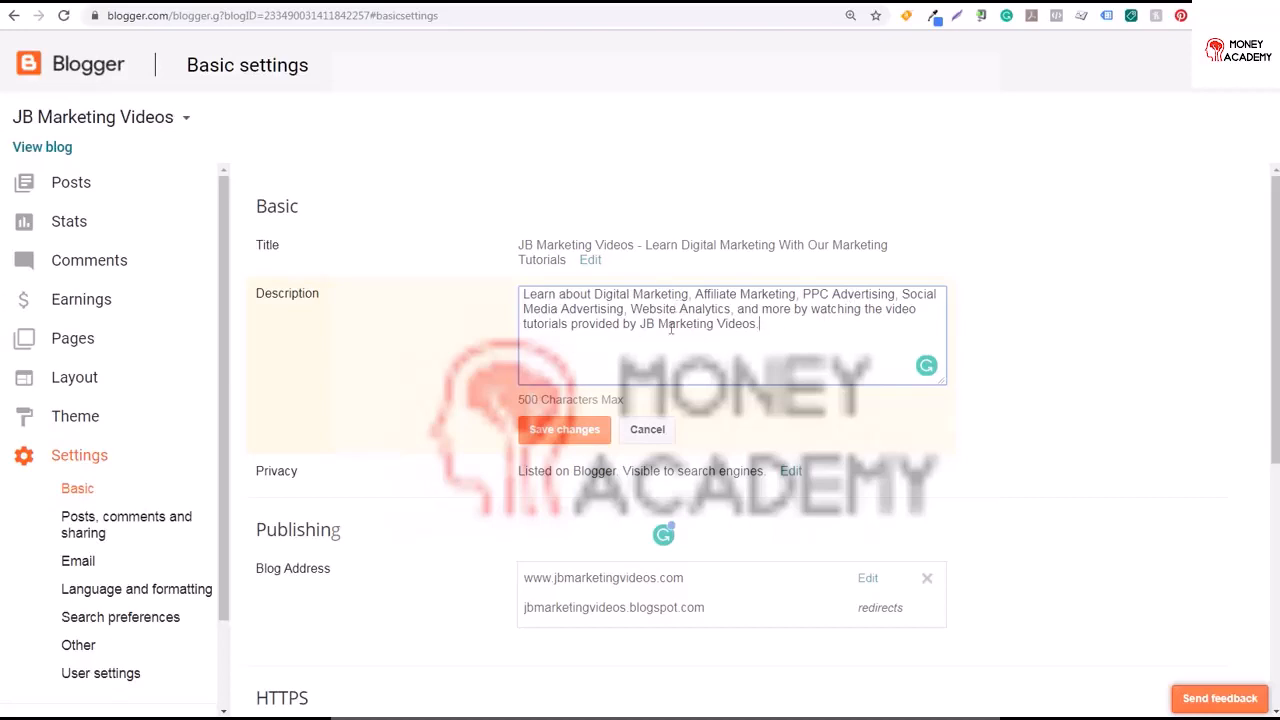
left_click(545, 432)
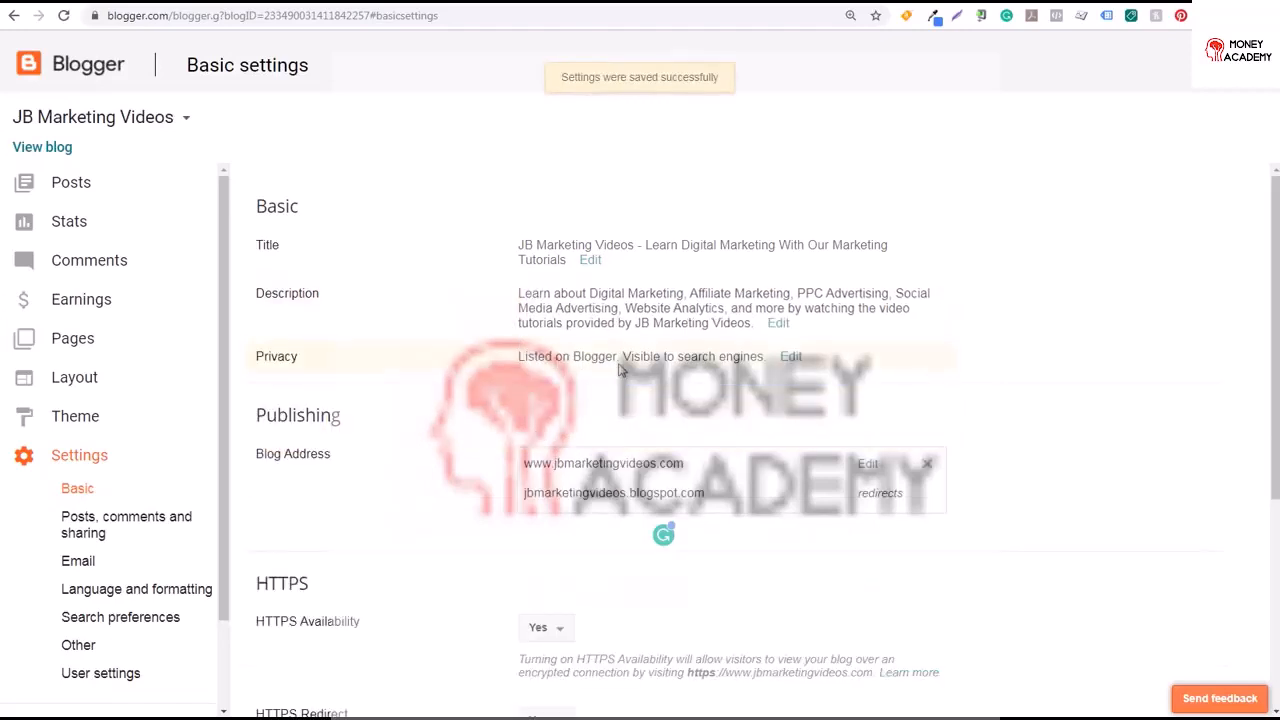
Save the privacy settings with blog listing and search engine visibility both set to Yes
left_click(790, 357)
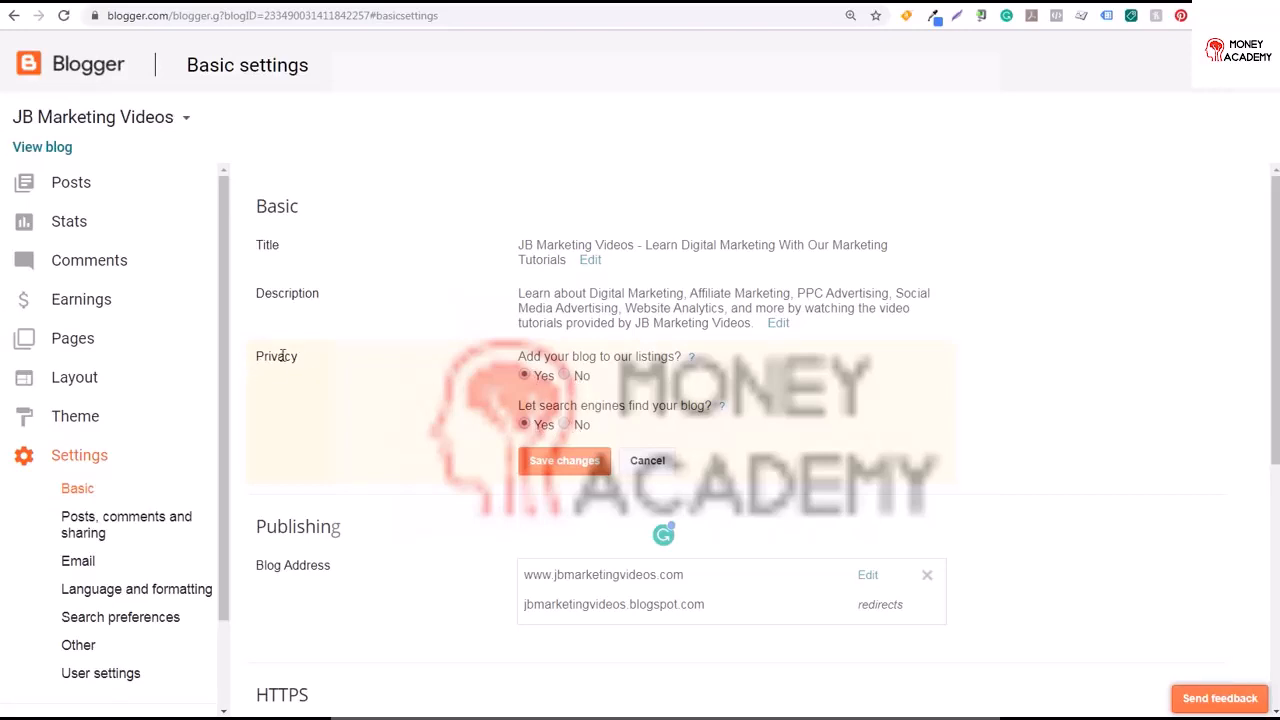
left_click(564, 461)
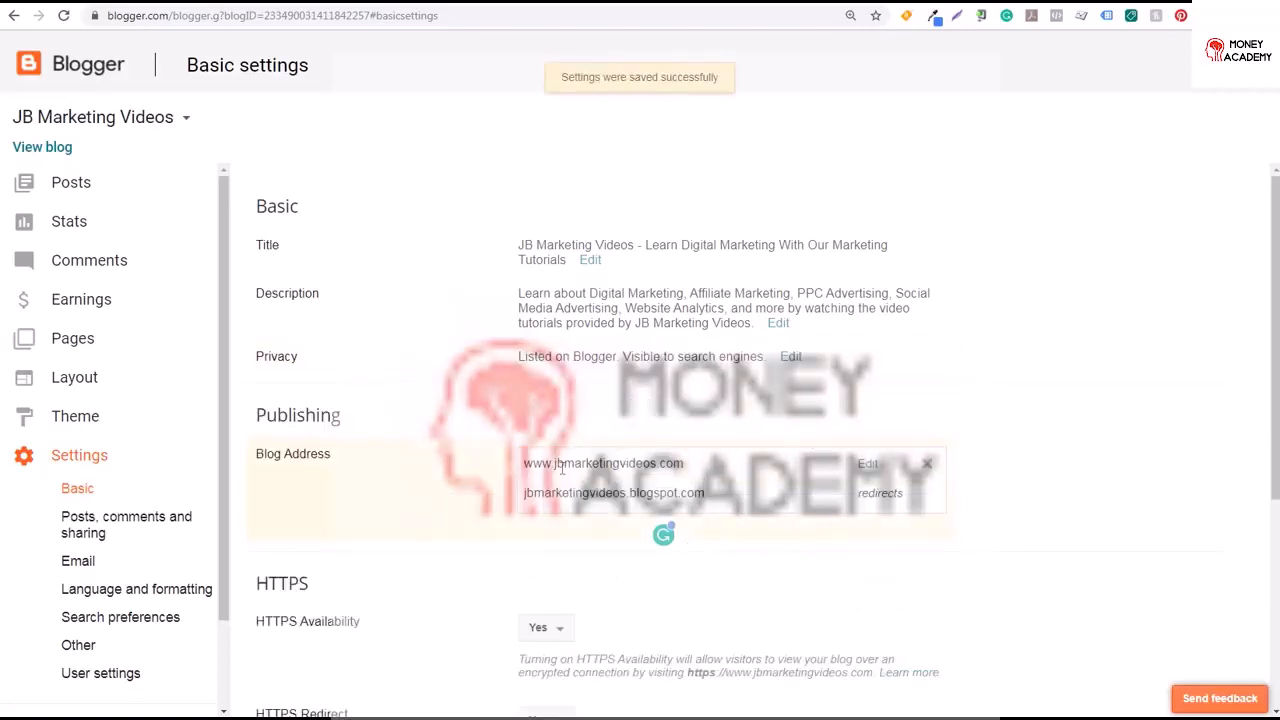
scroll(1270, 300, "down", 2)
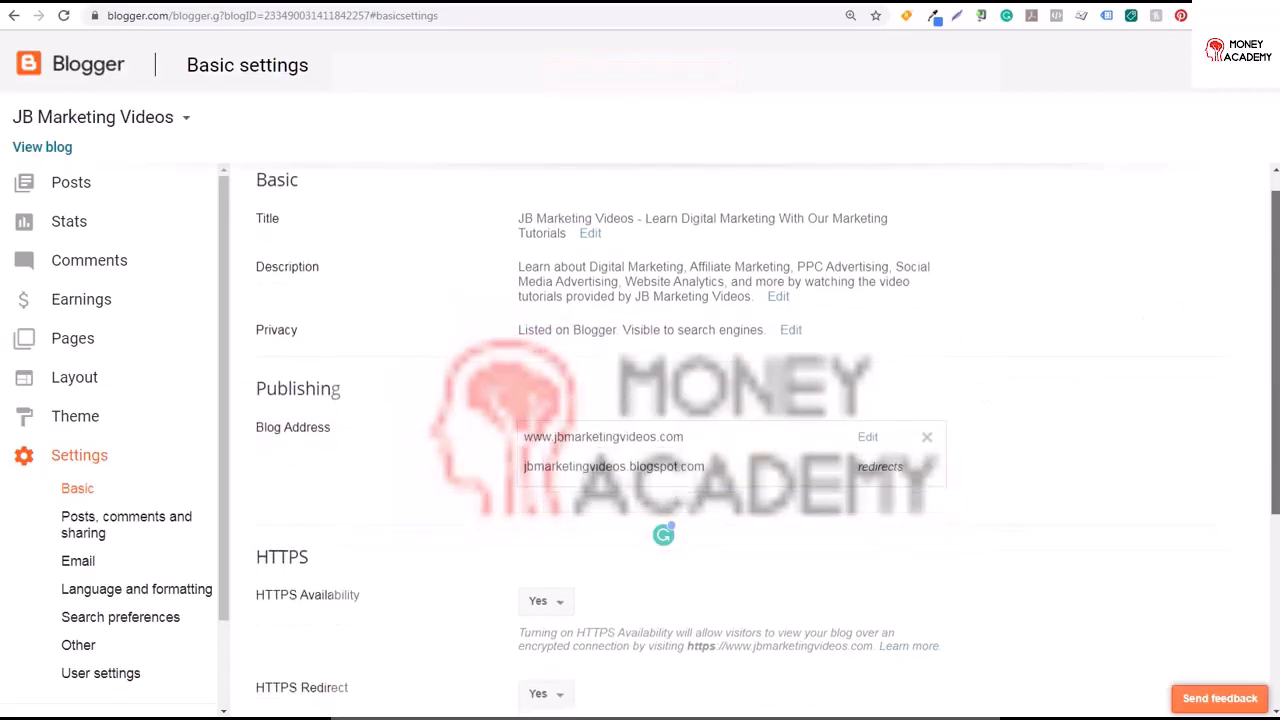
Review the HTTPS and blog readers permission options, then cancel without changing them
scroll(1075, 370, "down", 1)
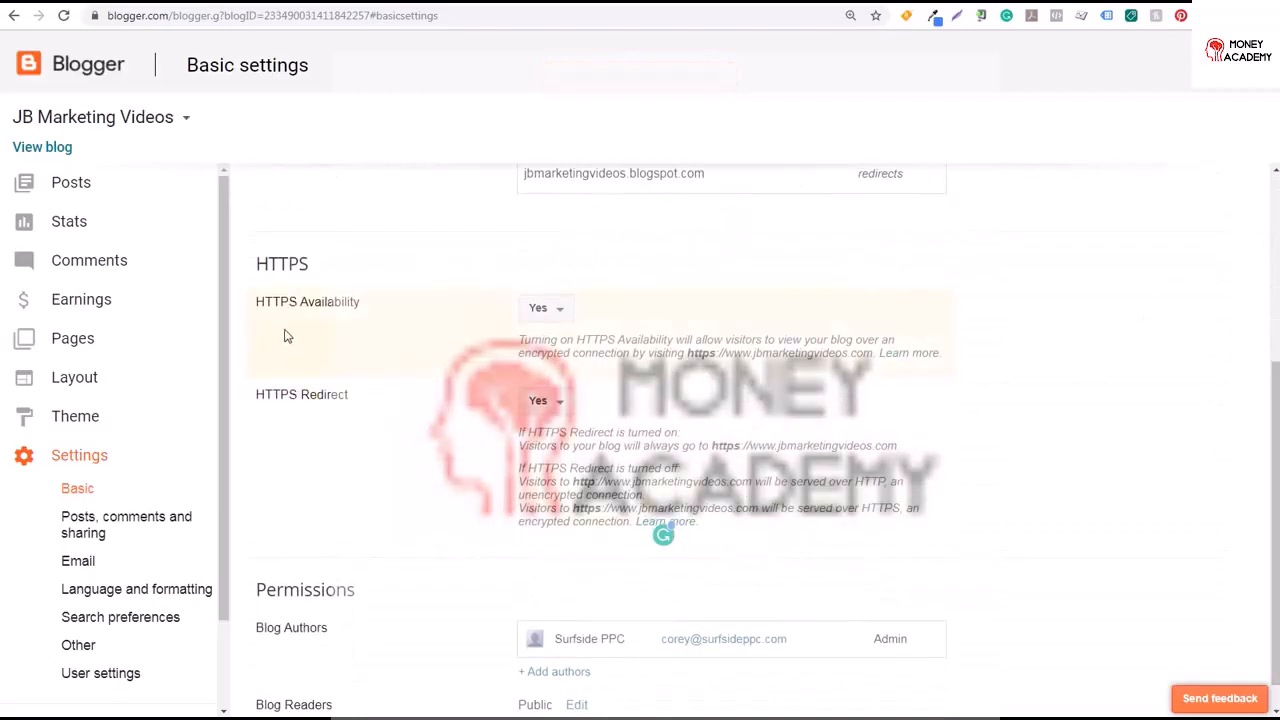
scroll(1270, 386, "down", 1)
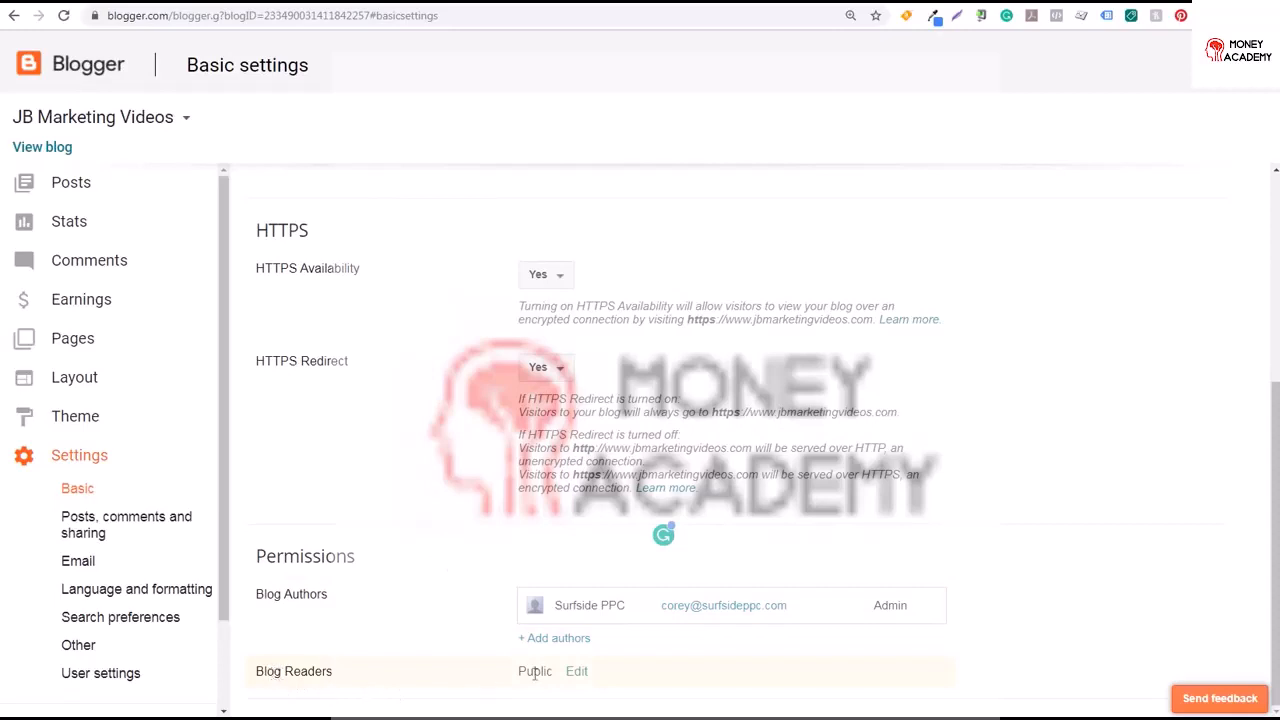
left_click(578, 673)
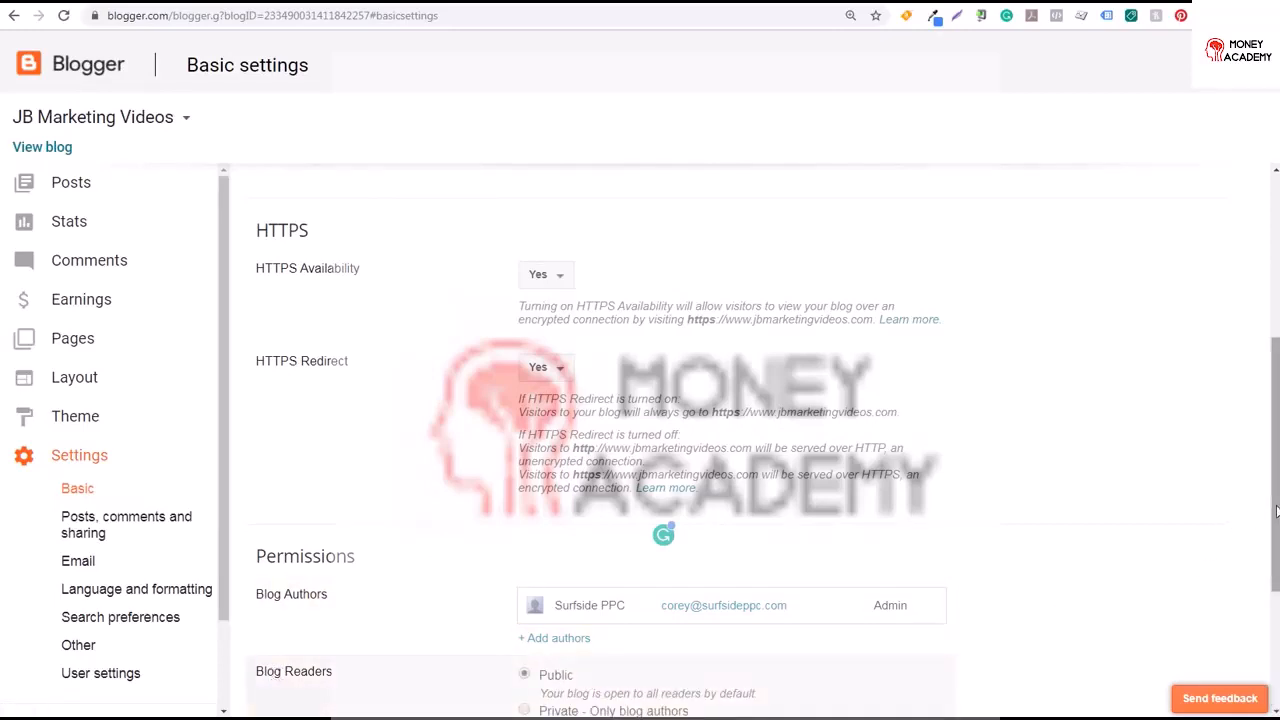
scroll(770, 516, "down", 3)
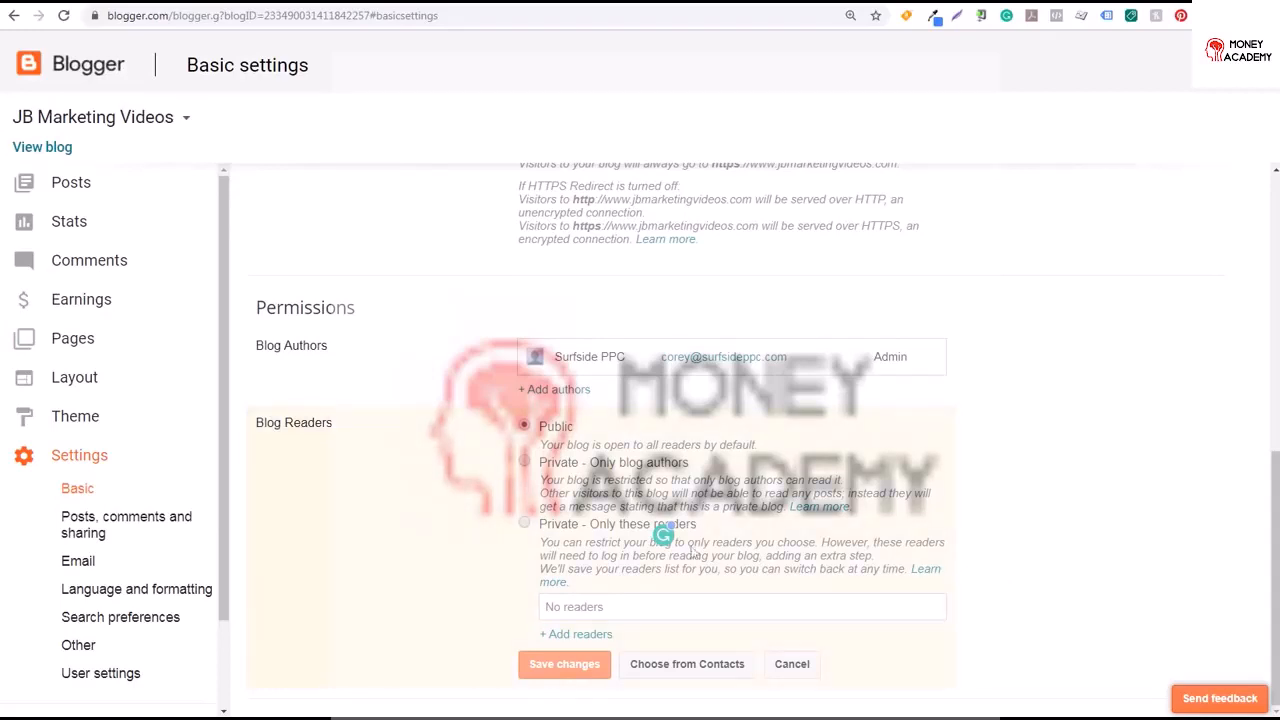
left_click(795, 665)
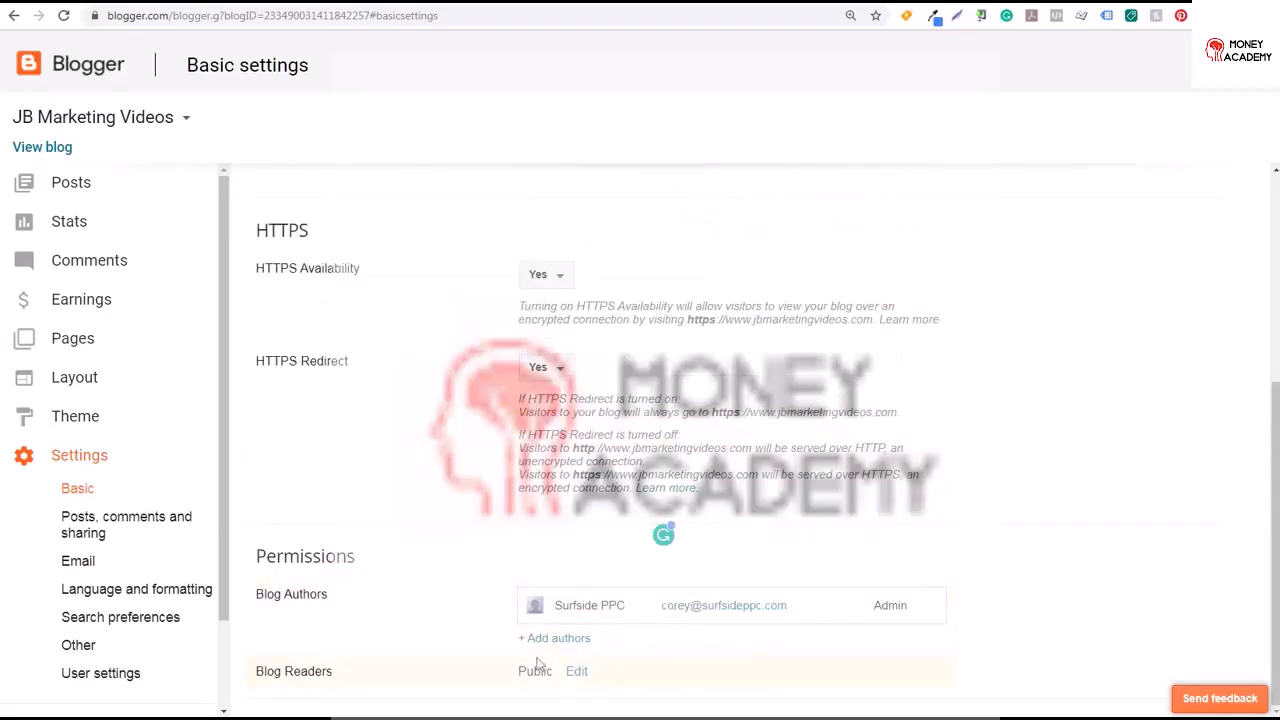
Look over the posts, comments and sharing settings and the email settings pages
left_click(80, 538)
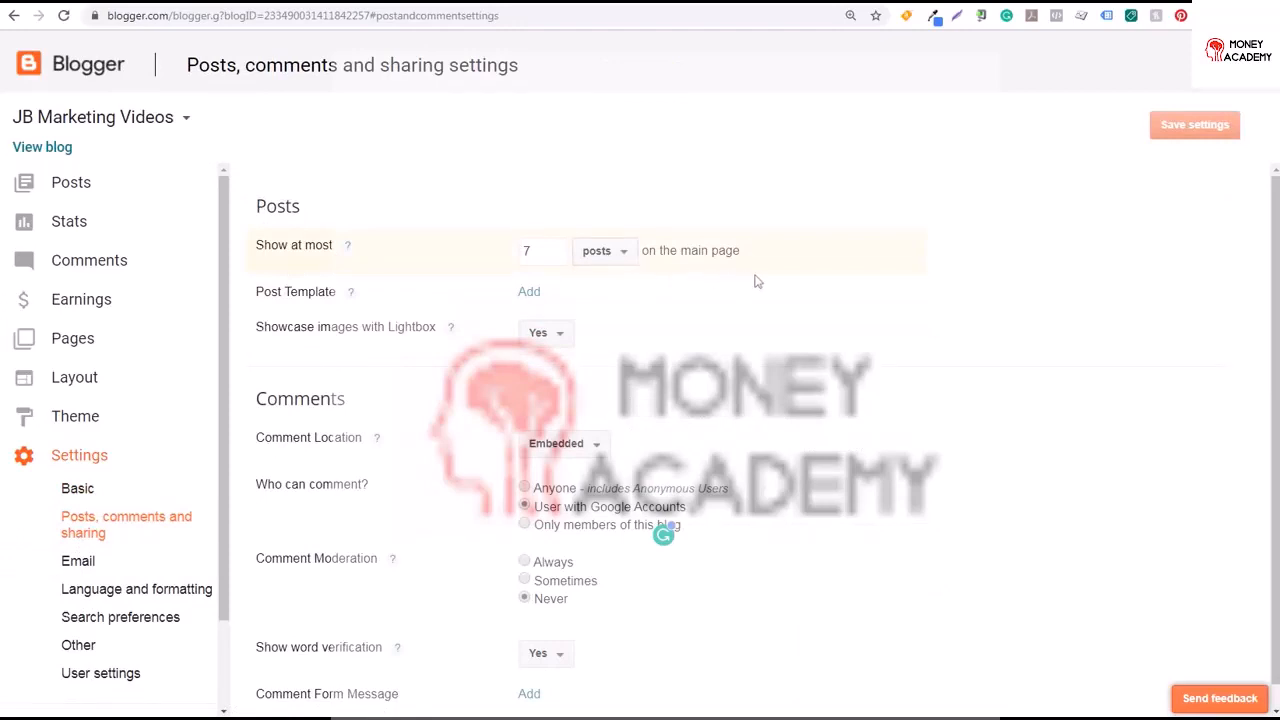
left_click(528, 292)
left_click(590, 322)
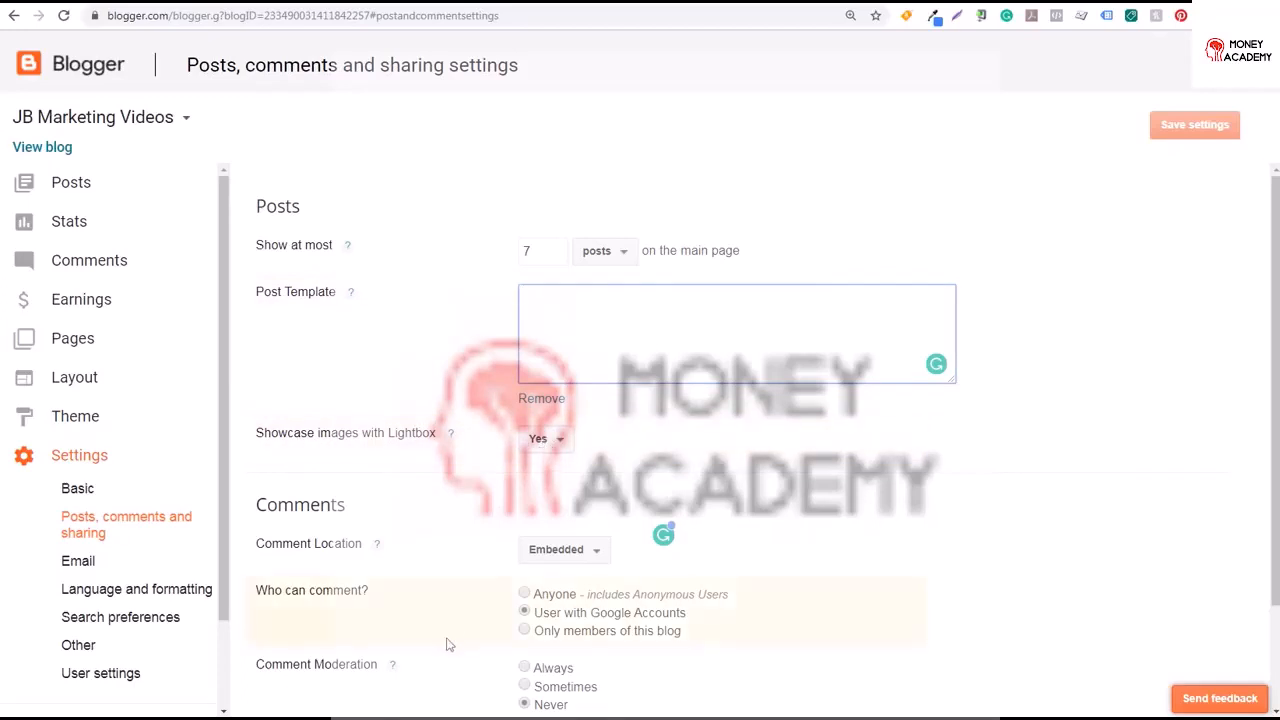
left_click_drag(1275, 292, 1276, 397)
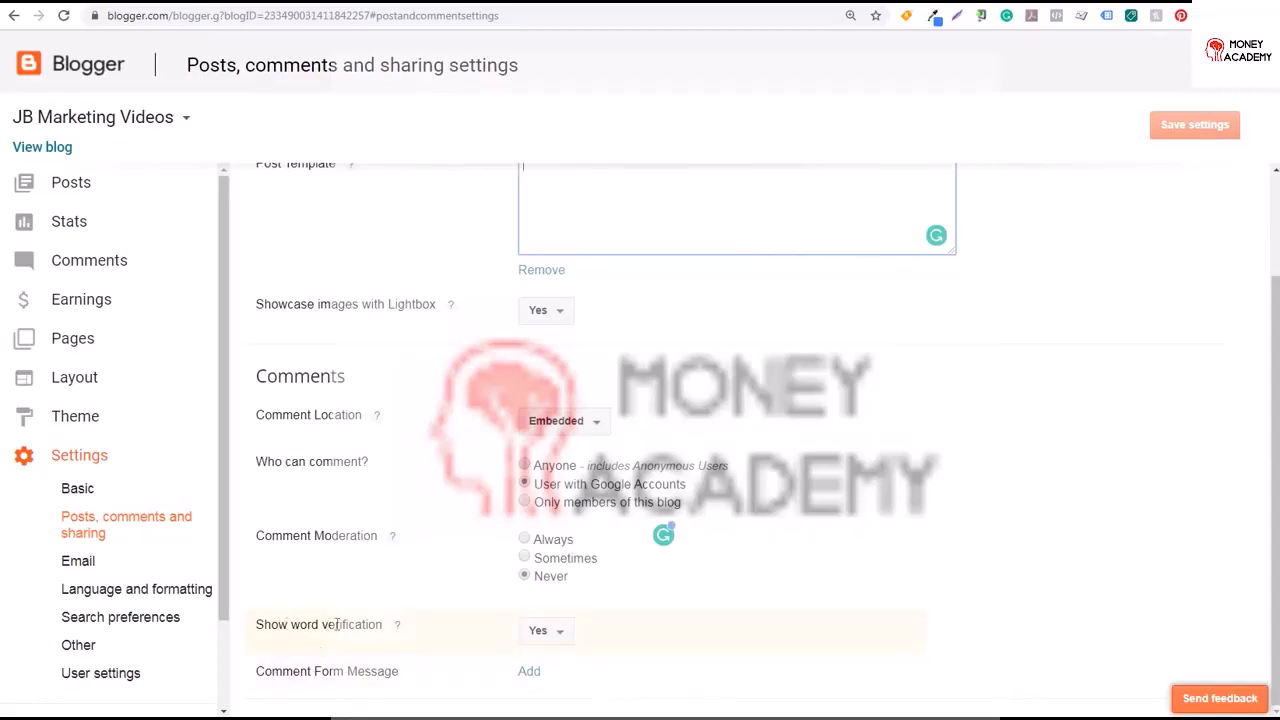
left_click(117, 562)
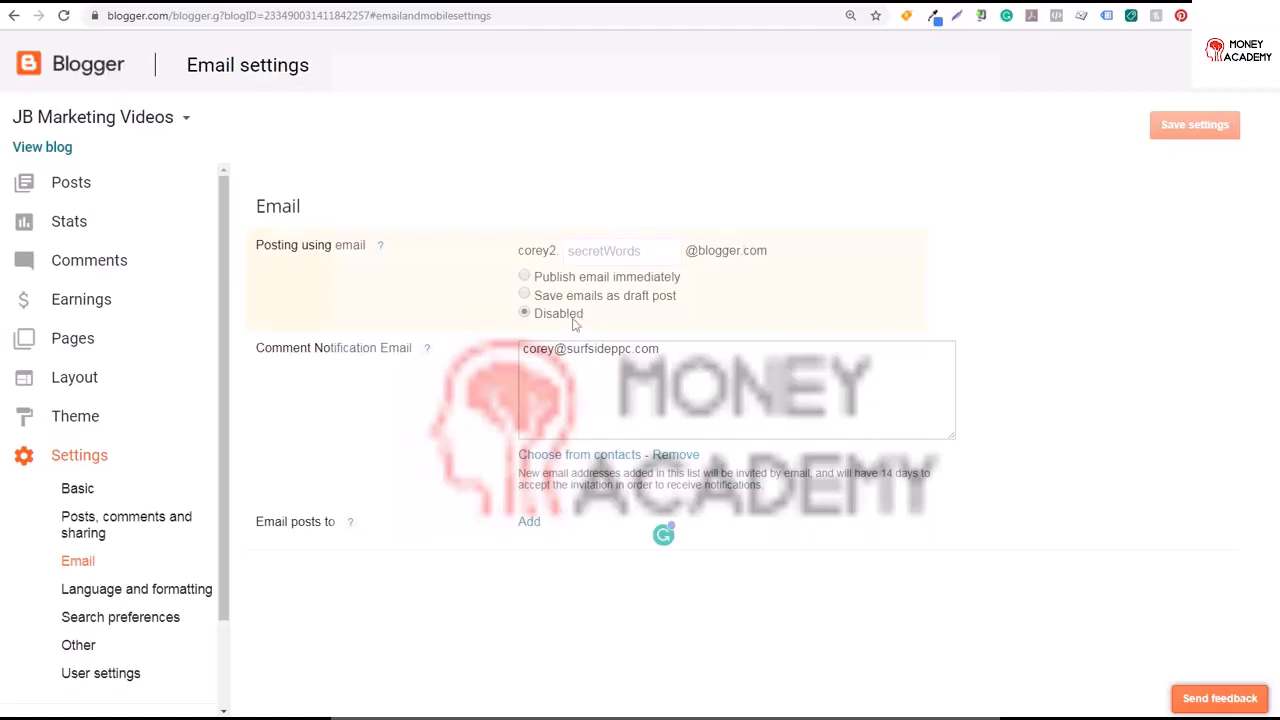
Set the blog's time zone to (GMT-05:00) Eastern Time in language and formatting, and save the settings
left_click(133, 589)
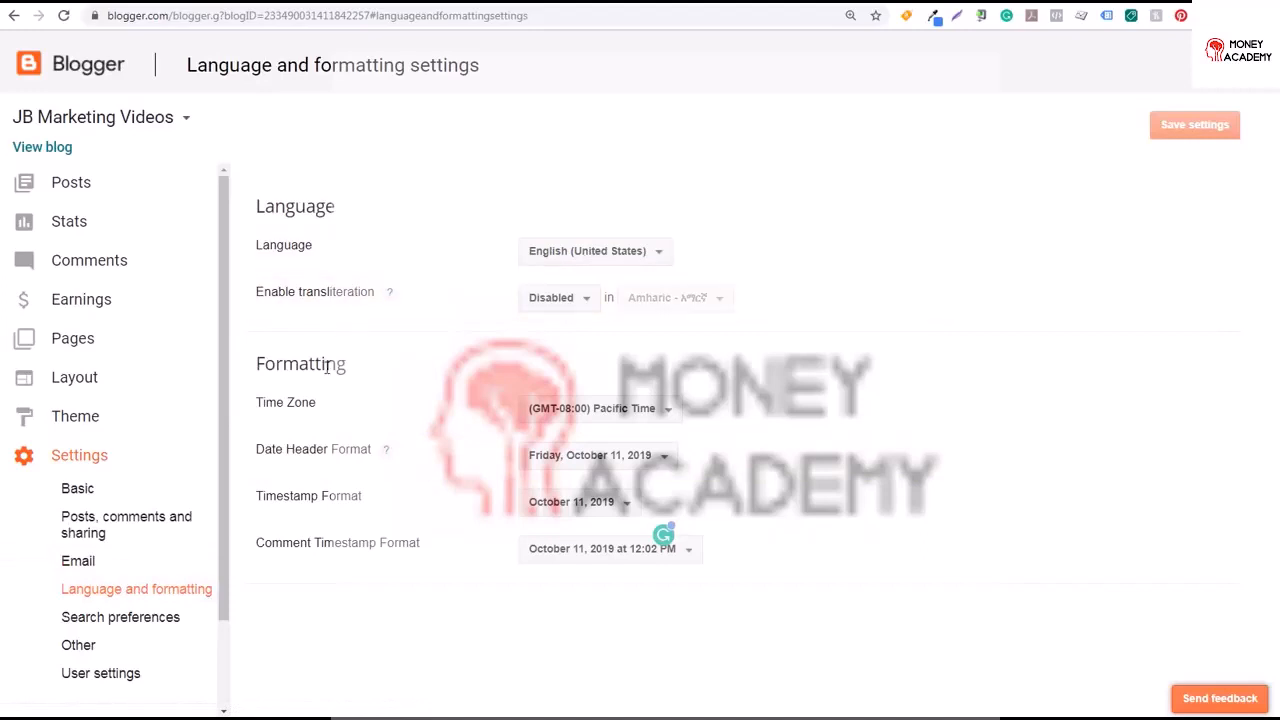
left_click(566, 410)
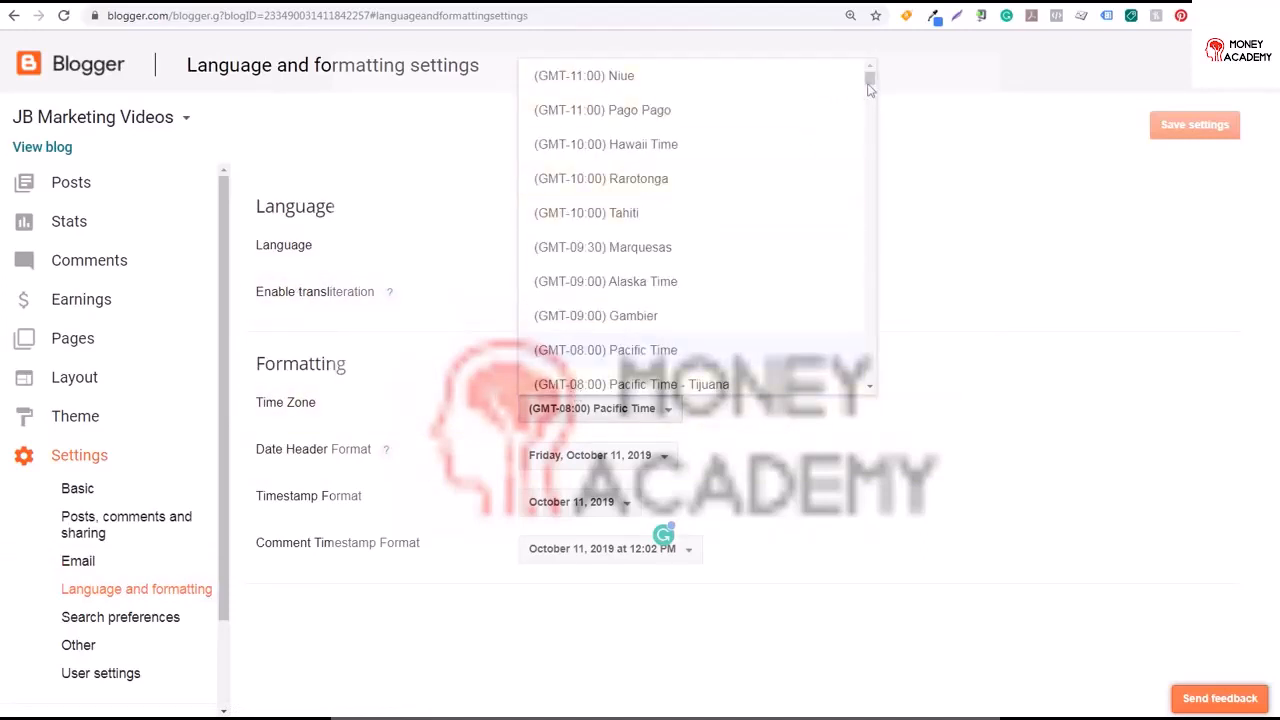
scroll(700, 250, "down", 10)
left_click(655, 385)
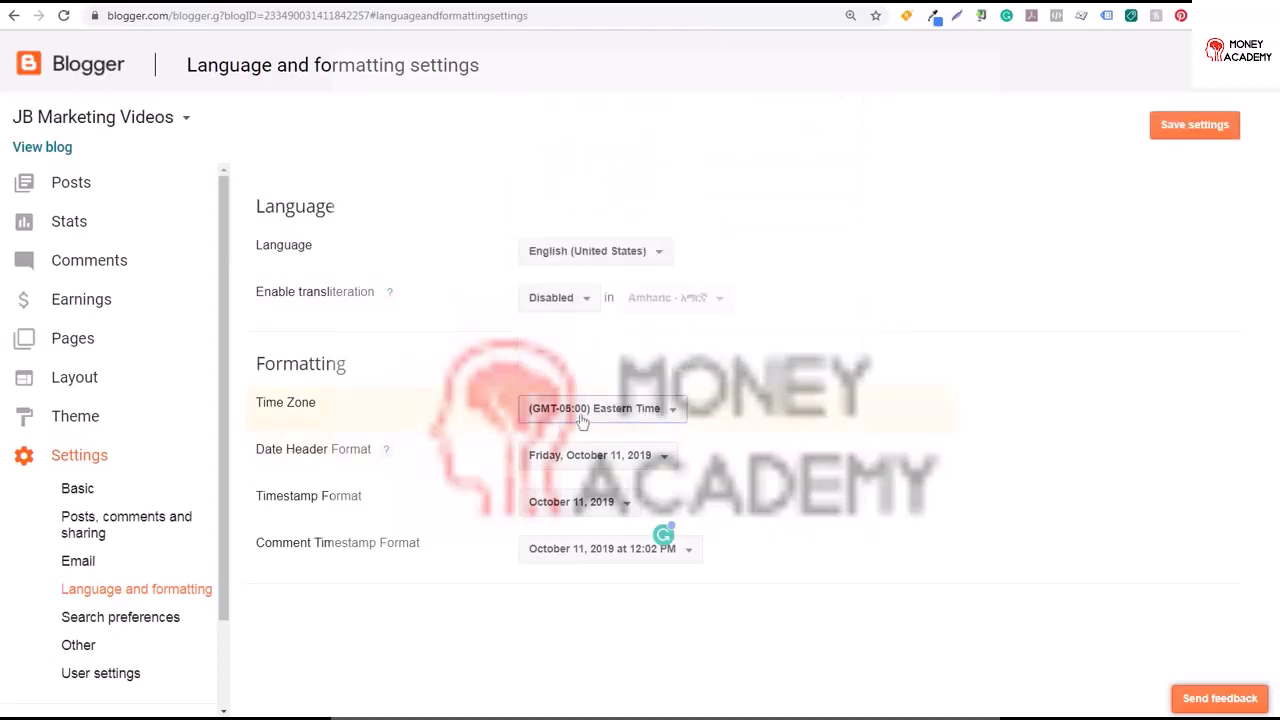
left_click(1174, 124)
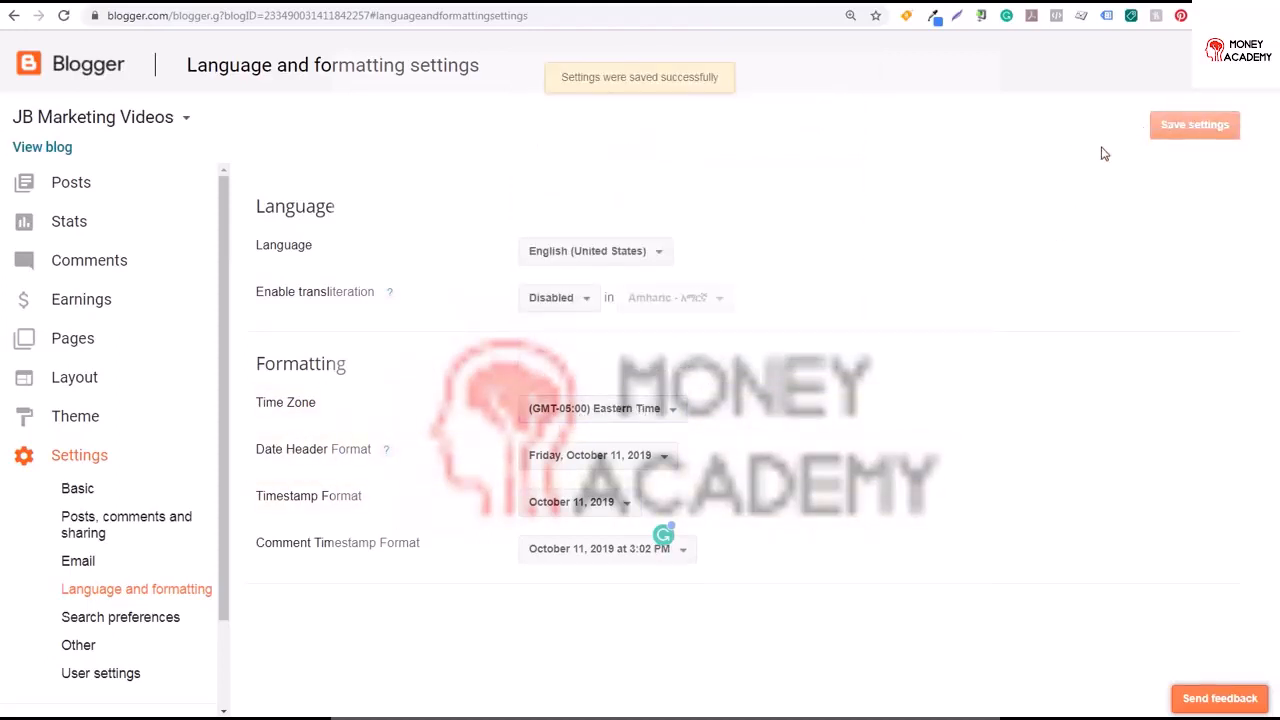
Enable the search description meta tag, paste a description beginning 'Learn about Digital Marketing' and save it
left_click(158, 617)
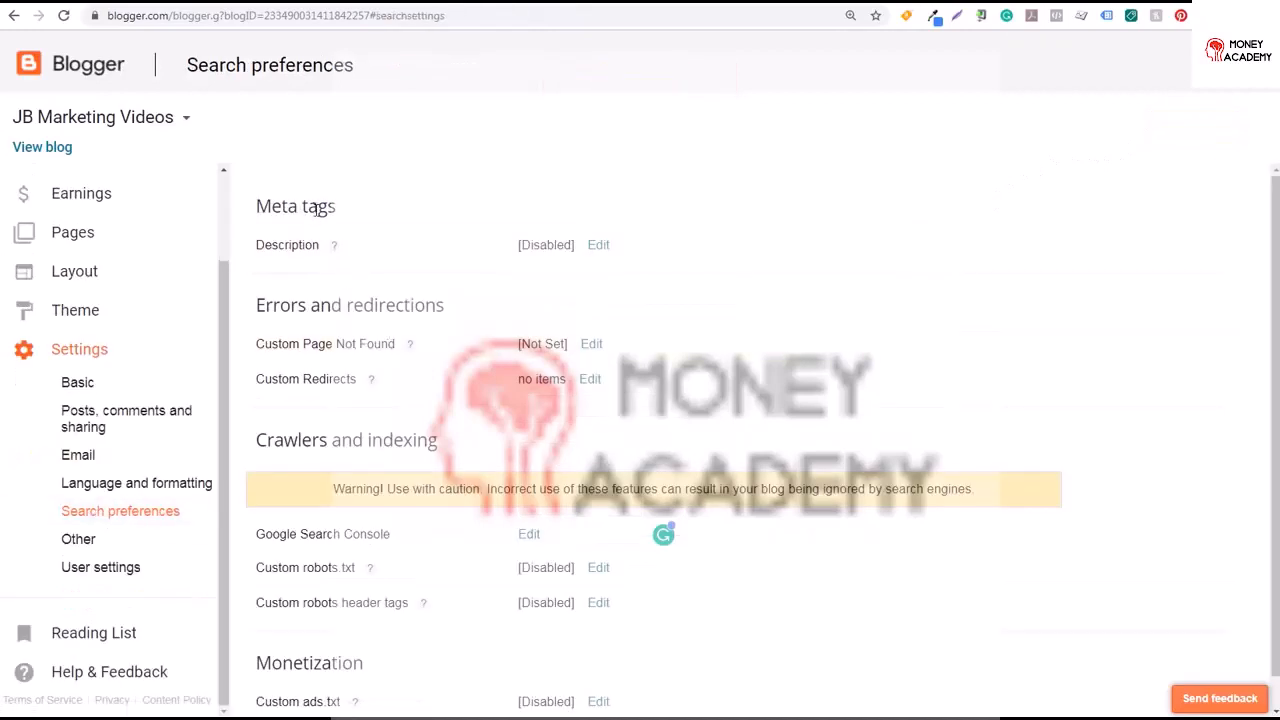
left_click(598, 247)
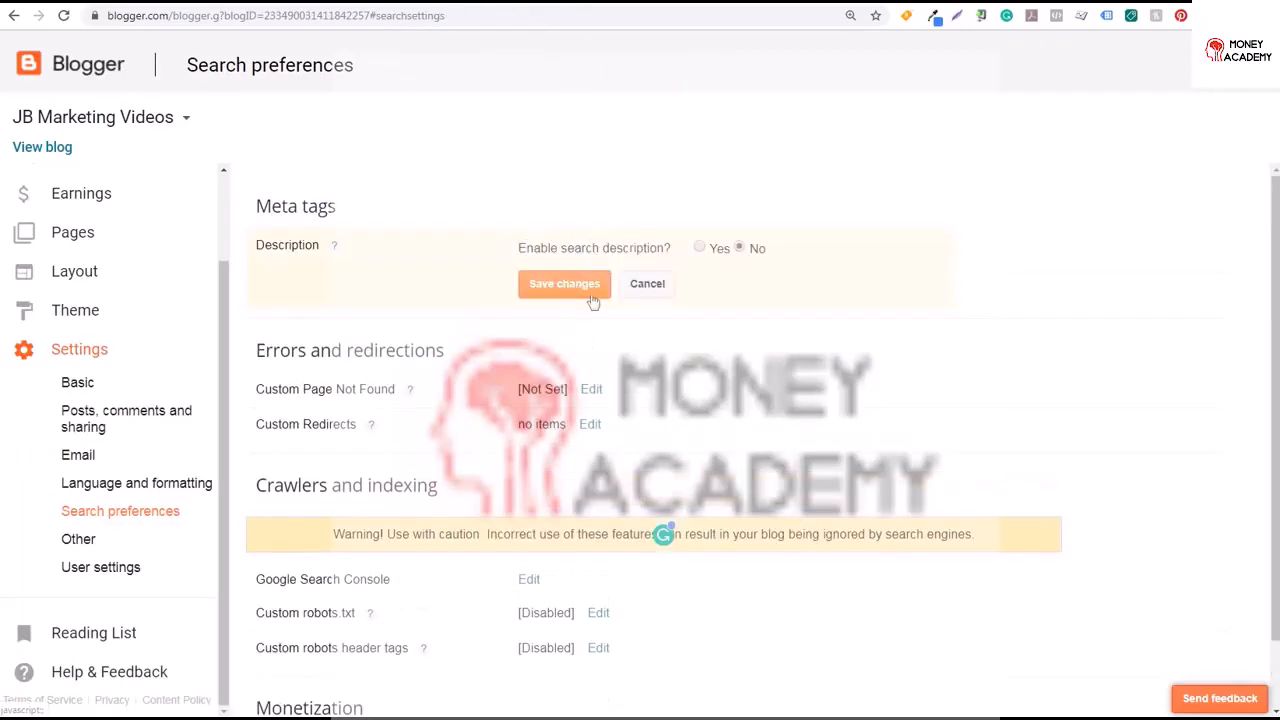
left_click(699, 247)
left_click(594, 314)
type("Learn about Digital Marketing, Affiliate Marketing, PPC Advertising, Social Media Advertising, Website Analytics, and more by watching the video tutorials provided by JB Marketing Videos.")
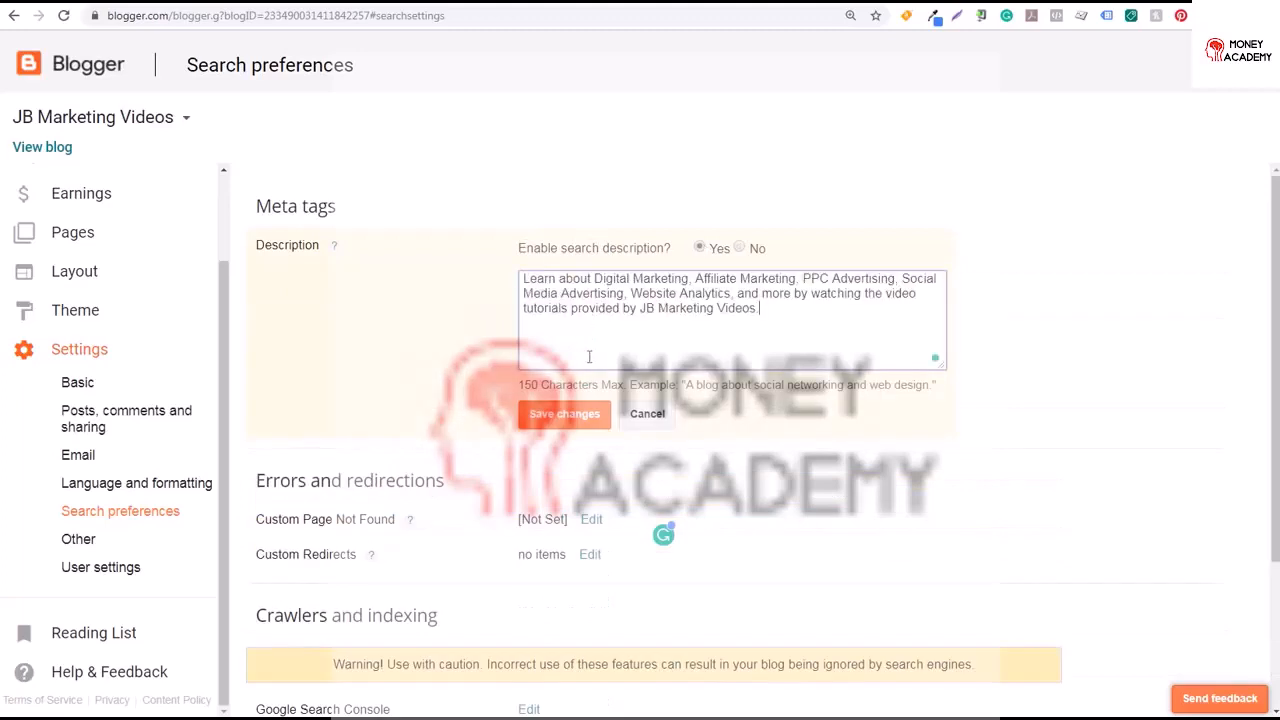
left_click(575, 418)
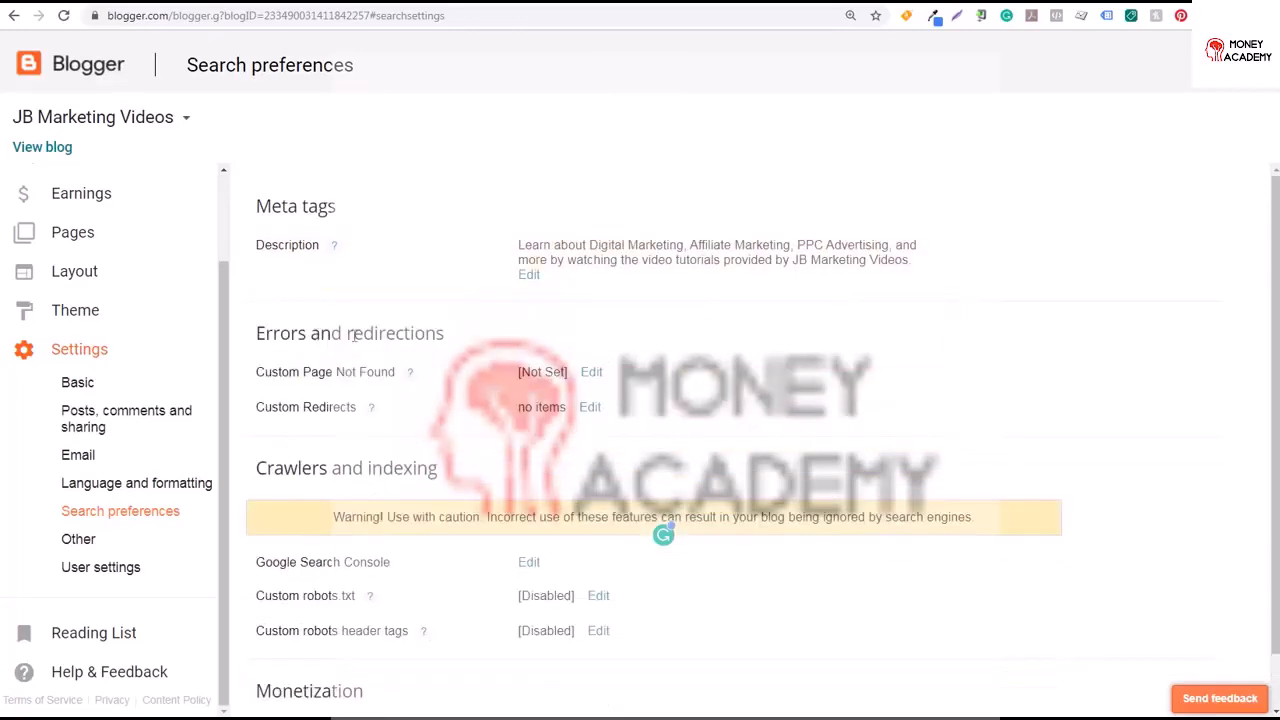
Look over the crawlers and indexing options, the Other settings page and the User settings page
scroll(1267, 257, "down", 1)
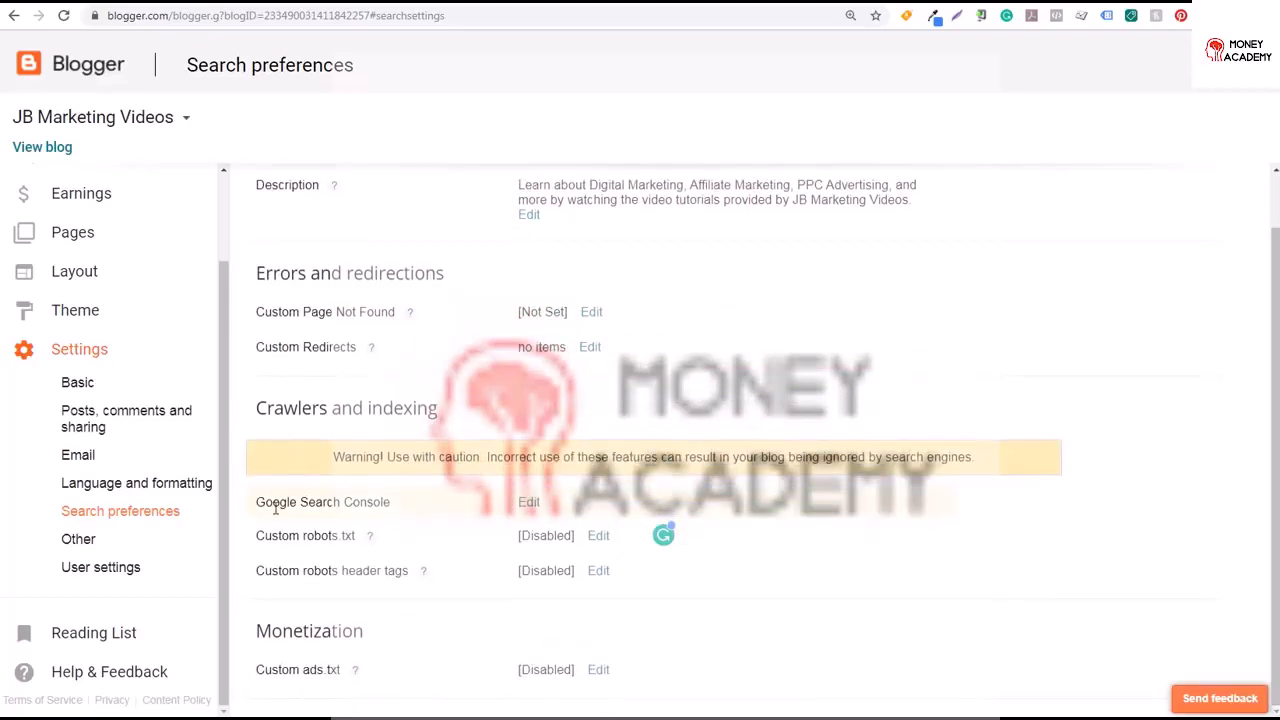
left_click_drag(290, 514, 365, 518)
left_click(377, 508)
left_click(104, 542)
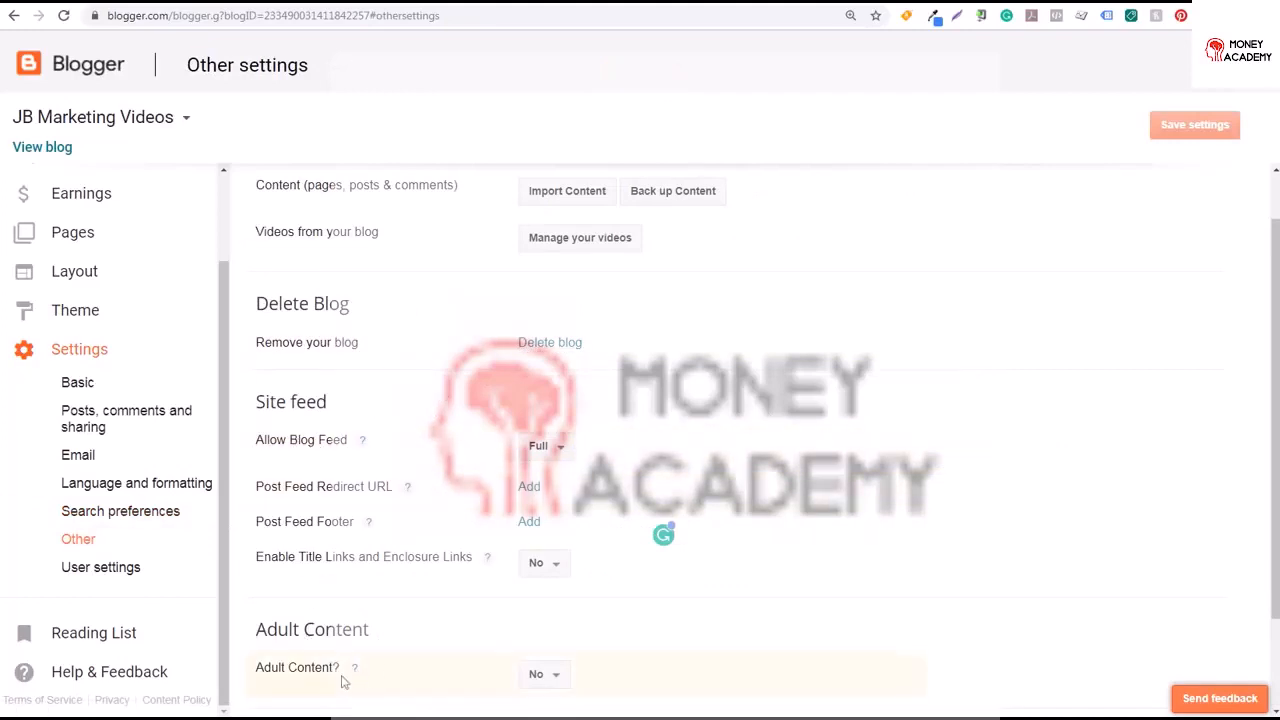
scroll(1267, 496, "up", 2)
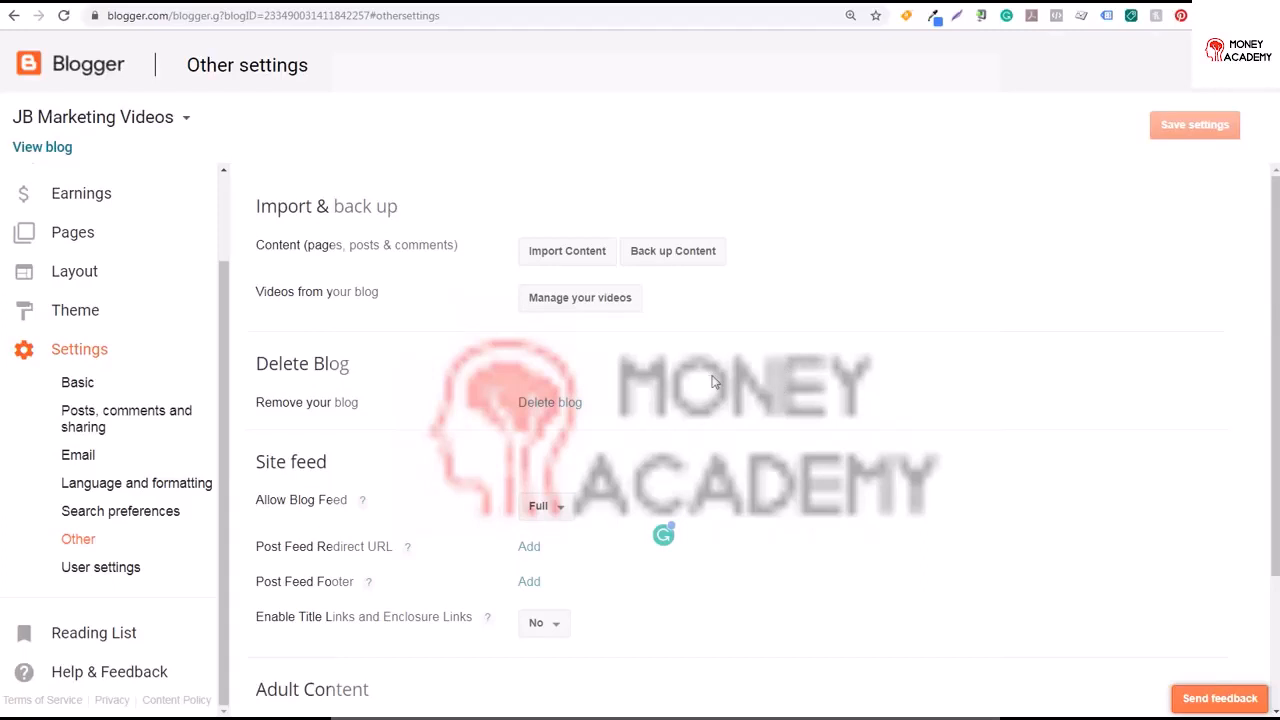
left_click(71, 576)
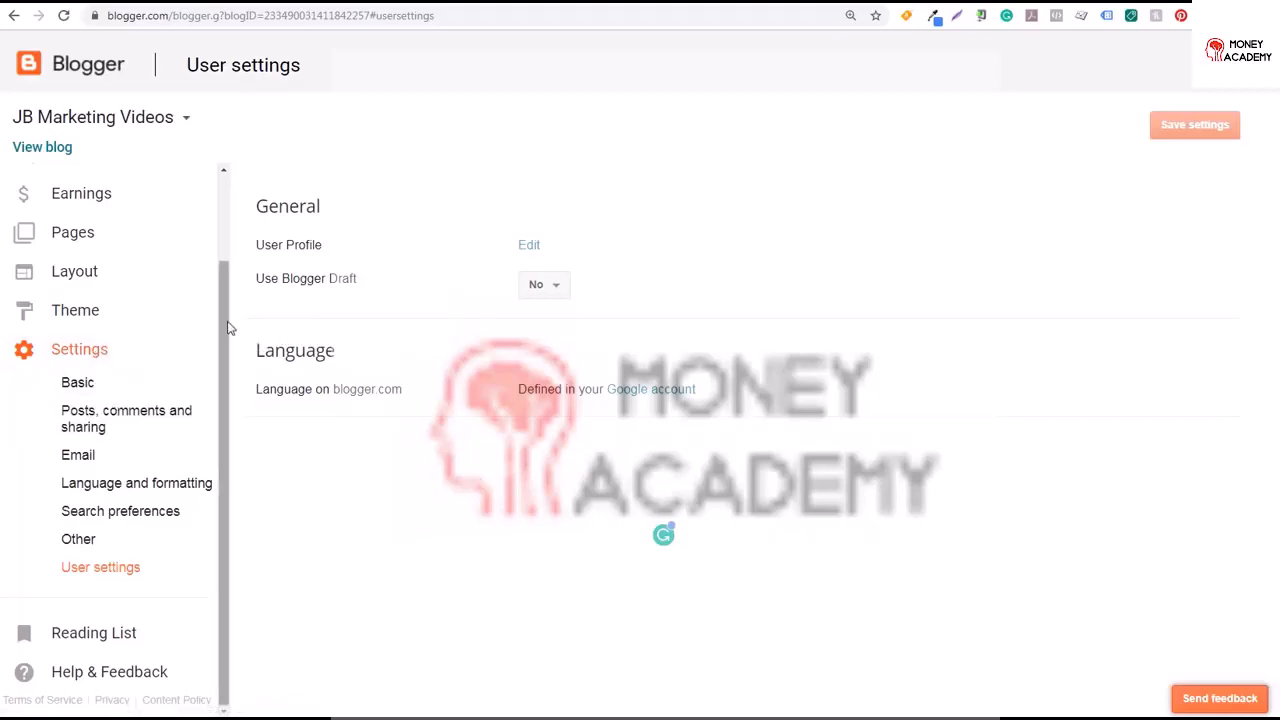
left_click_drag(227, 328, 238, 217)
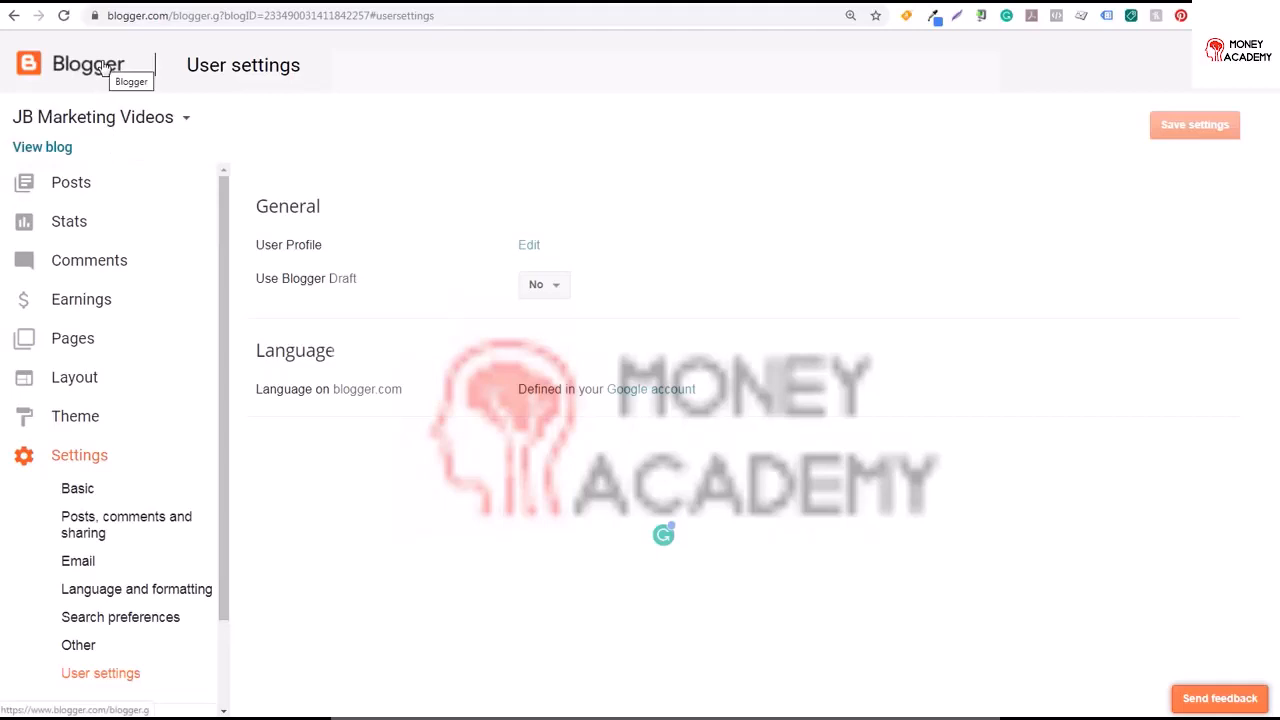
View the live blog homepage and scroll through the published Dynamic Search Ads post, then return to the dashboard
left_click(34, 152)
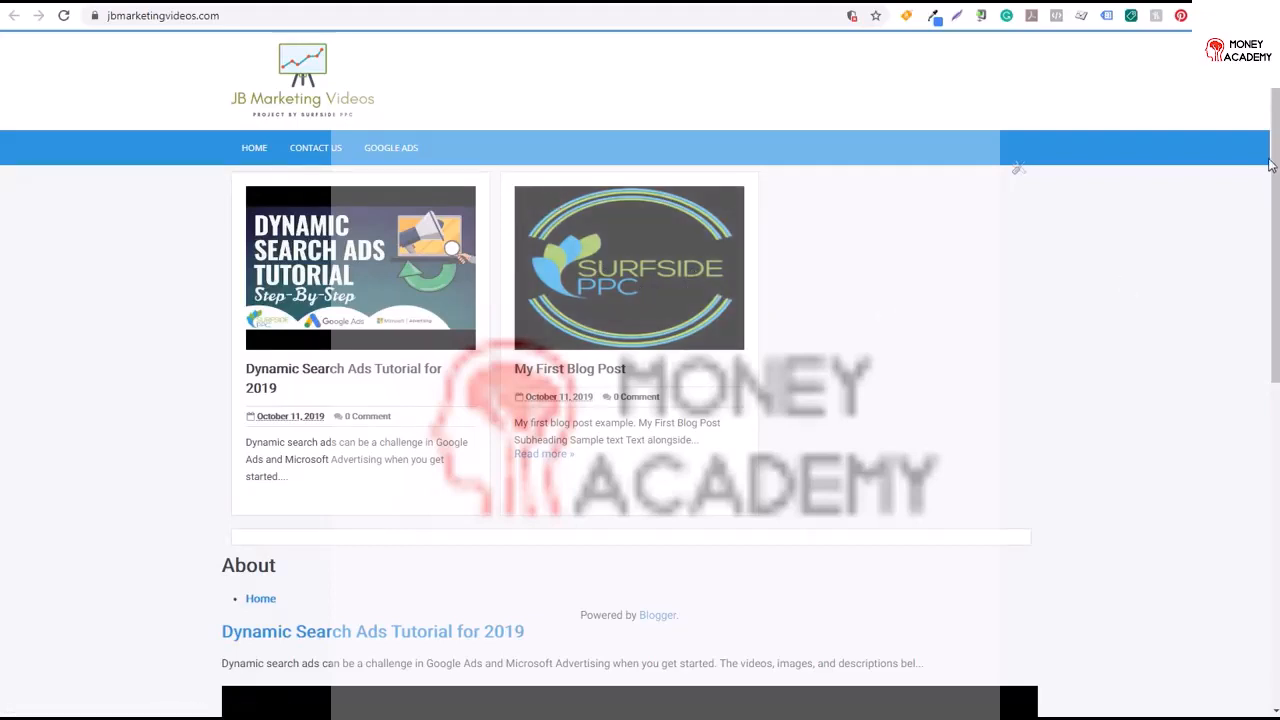
scroll(1275, 160, "down", 1)
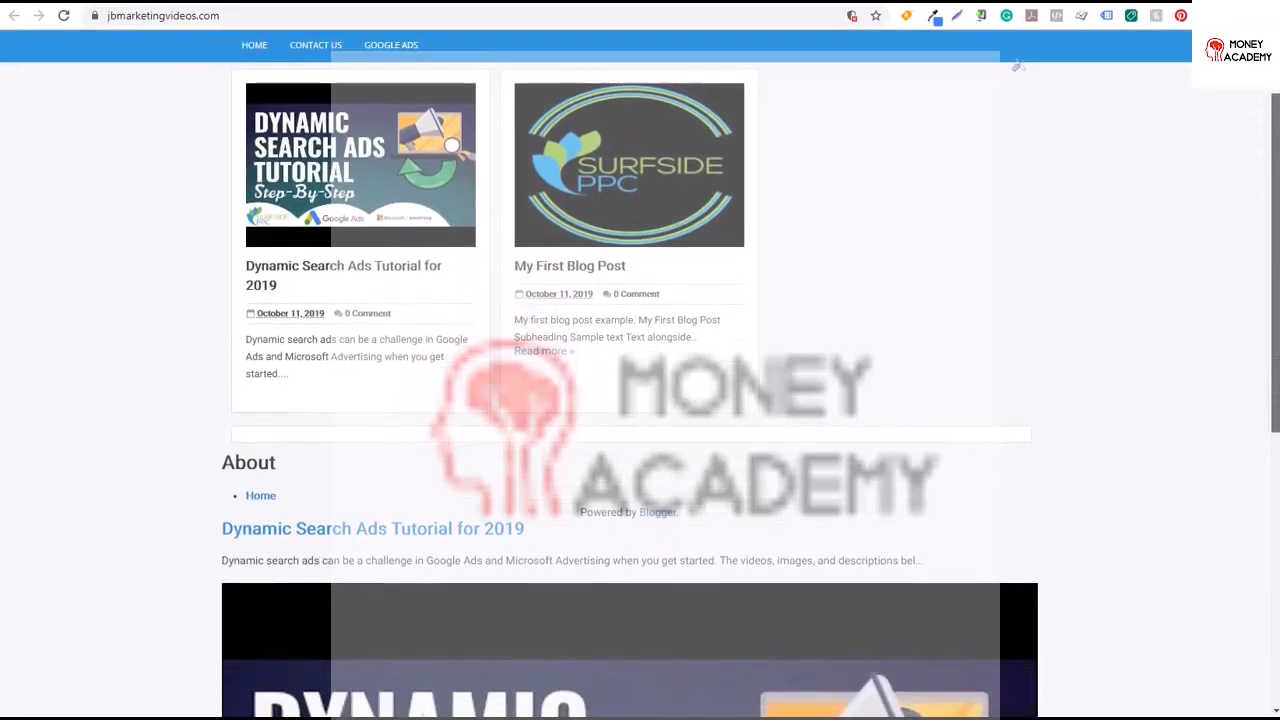
scroll(1275, 300, "down", 6)
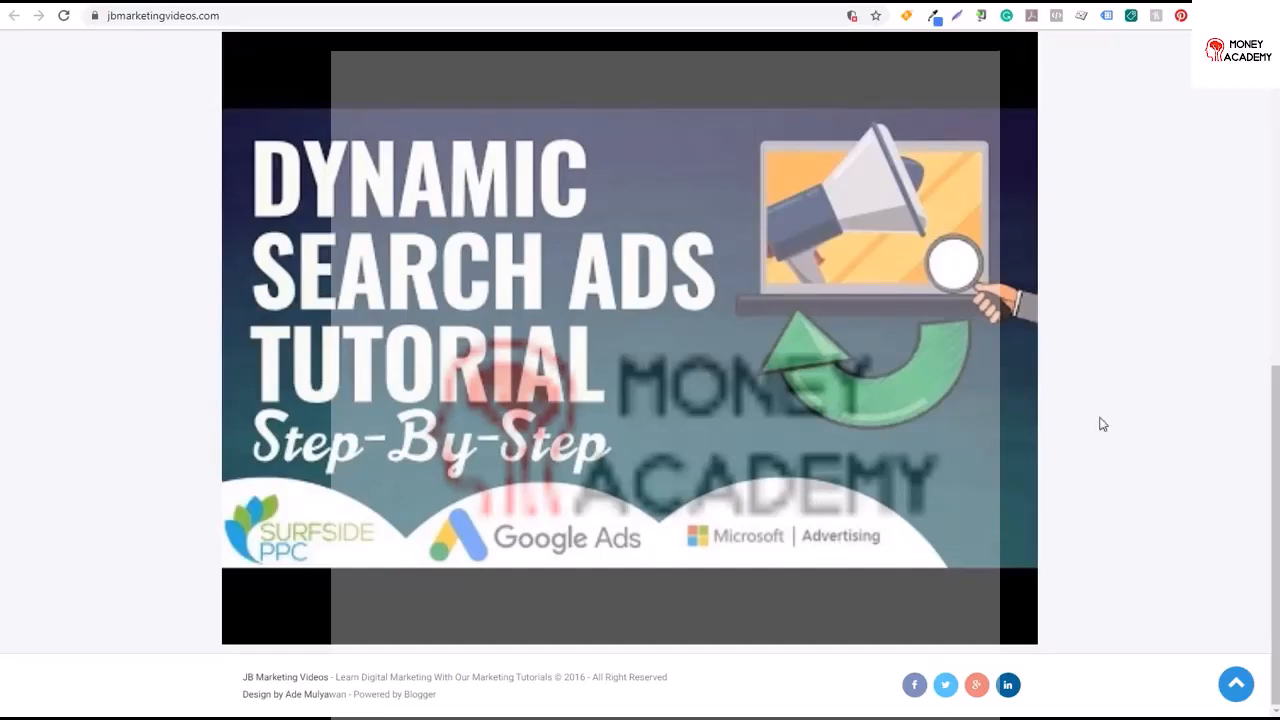
left_click(58, 12)
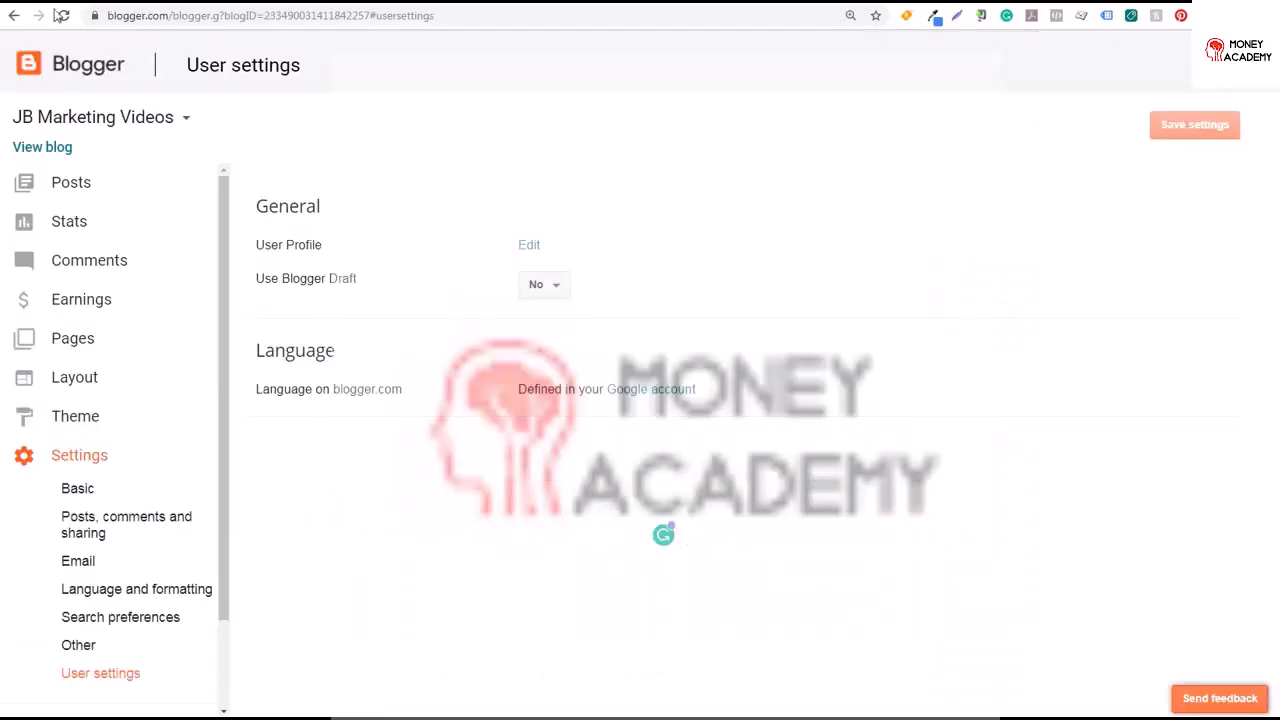
Look over the blog's overview stats and the Earnings page
left_click(94, 214)
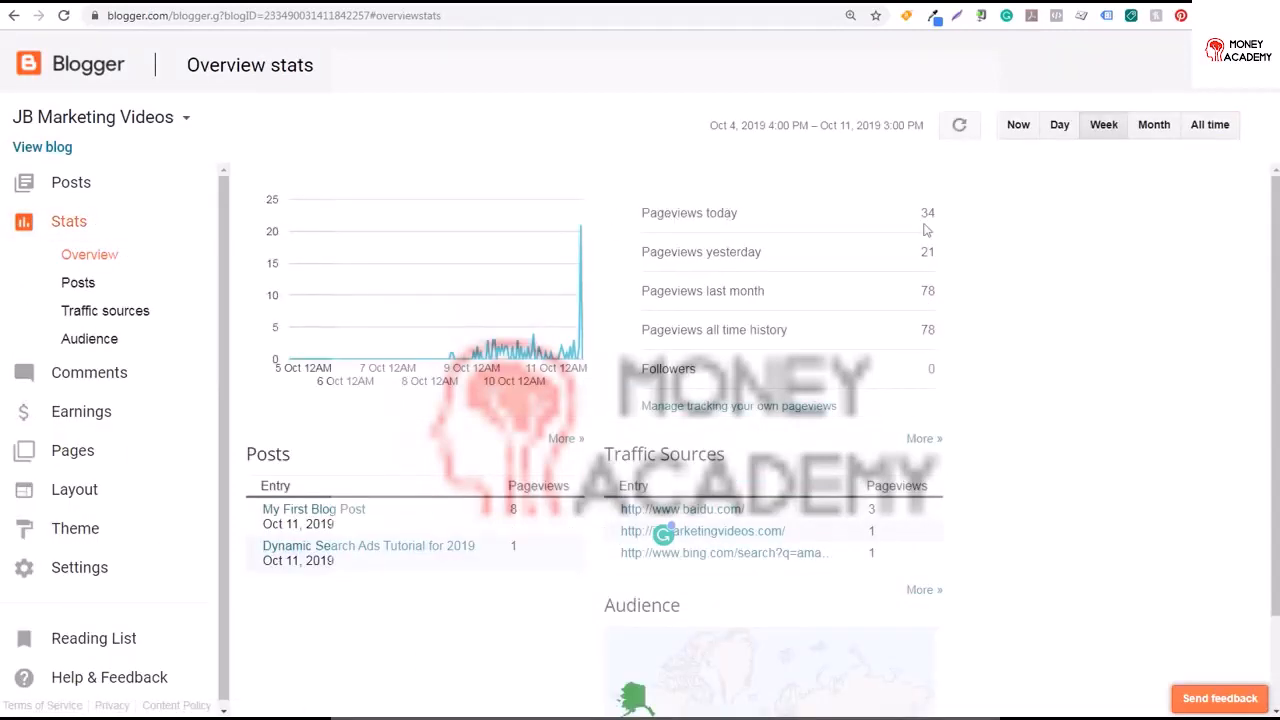
mouse_move(585, 232)
left_click(90, 412)
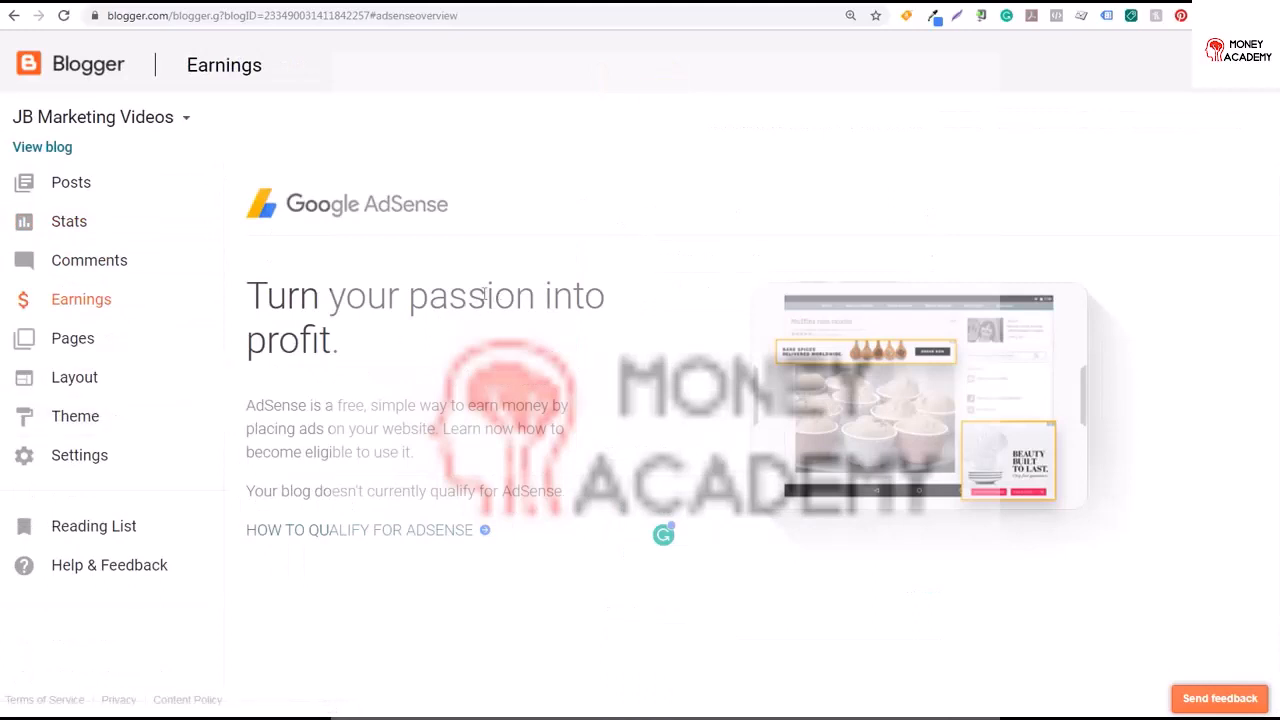